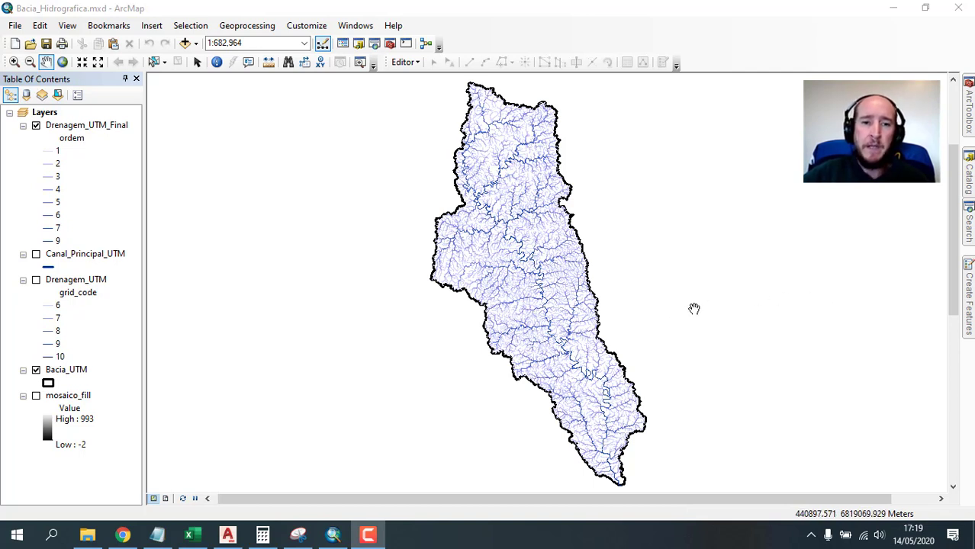
Switch to Chrome and sign in to USGS EarthExplorer with the filled-in account credentials.
{"action": "left_click", "coordinate": [893, 9]}
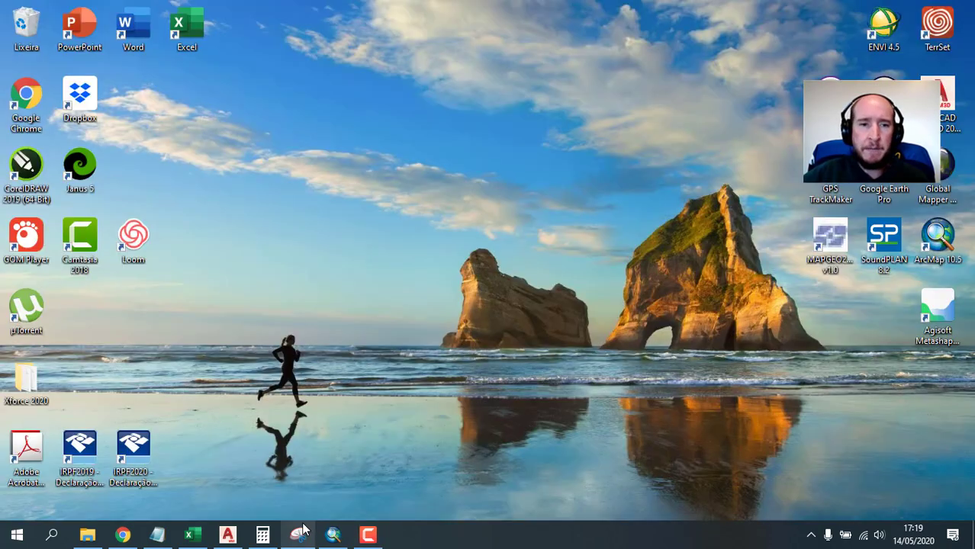
{"action": "left_click", "coordinate": [122, 534]}
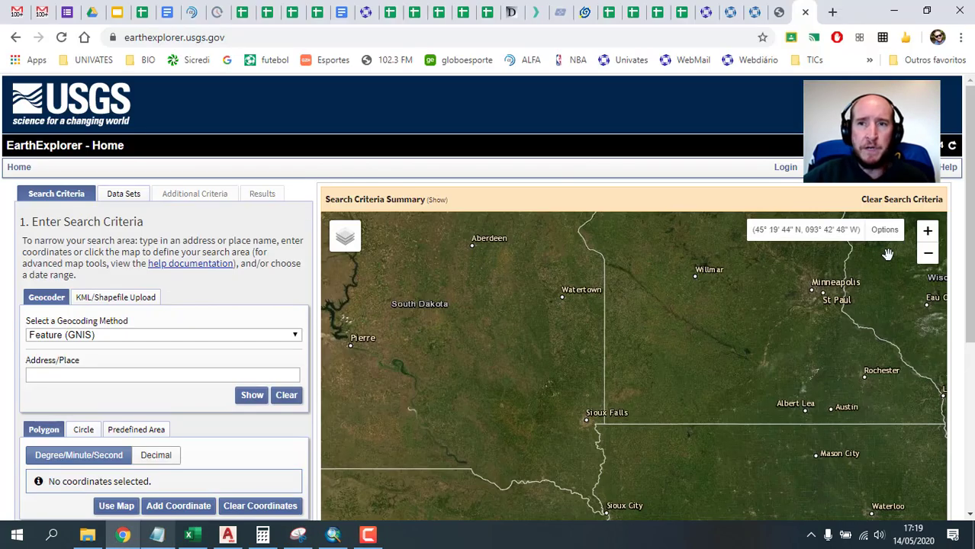
{"action": "left_click", "coordinate": [784, 170]}
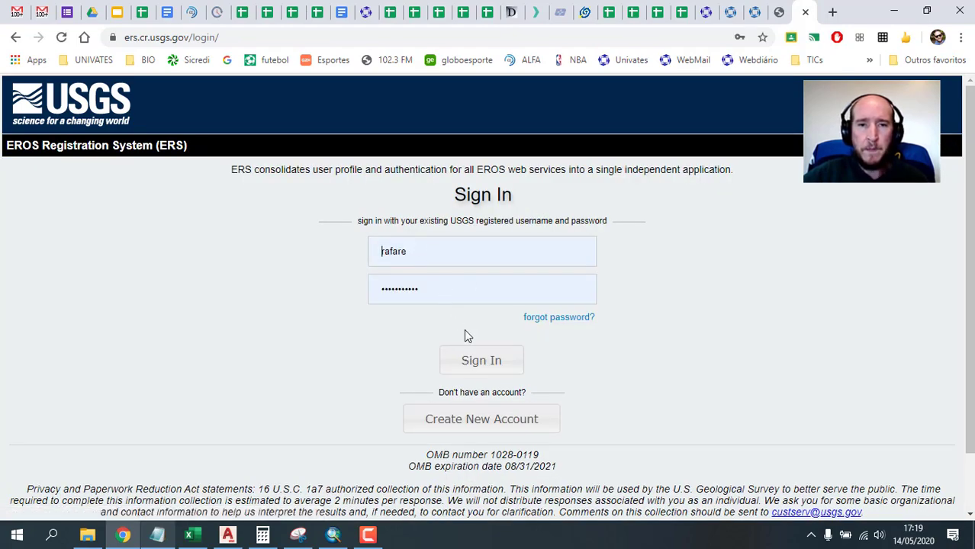
{"action": "left_click", "coordinate": [482, 364]}
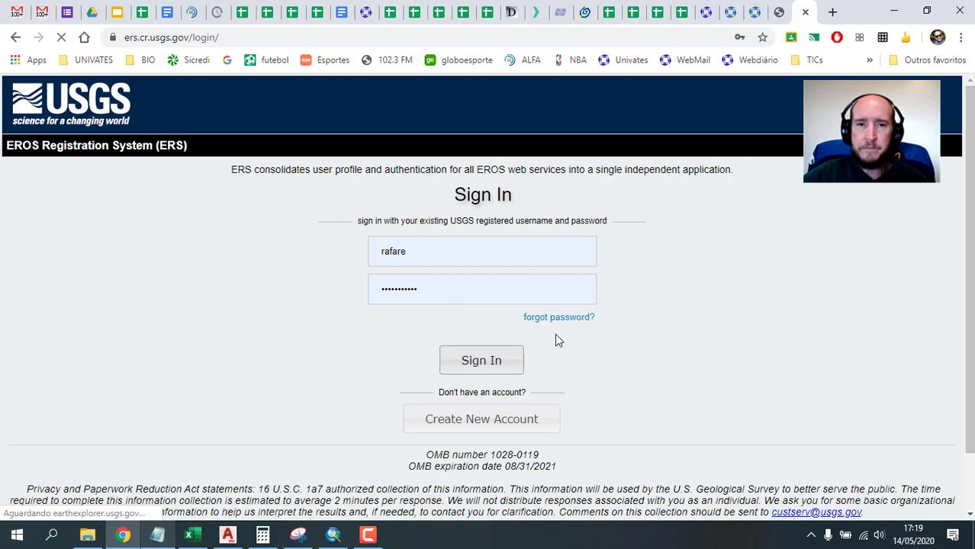
Launch GPS TrackMaker and import the shapefile Bacia_LL.shp from D:\Bacia with the SIRGAS 2000 datum and geographic coordinates.
{"action": "left_click", "coordinate": [894, 12]}
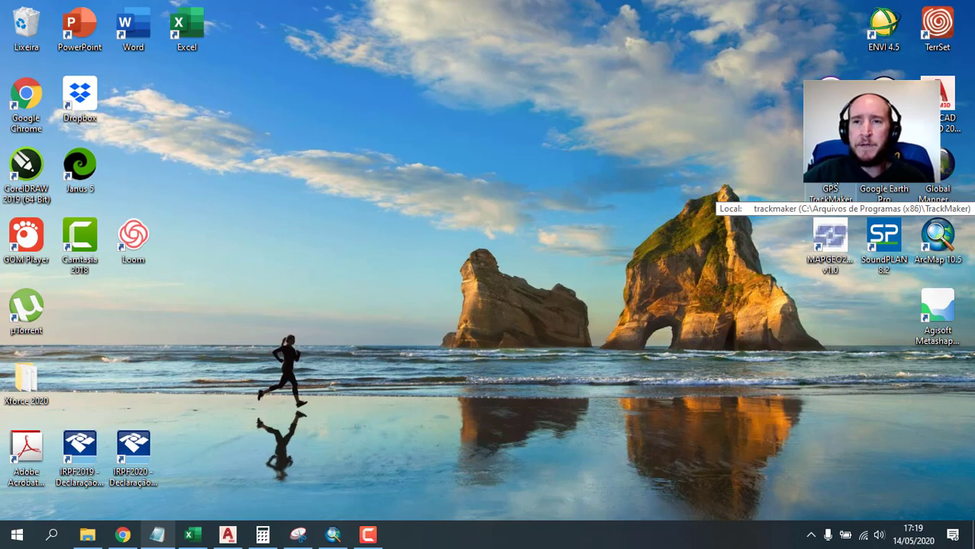
{"action": "double_click", "coordinate": [830, 180]}
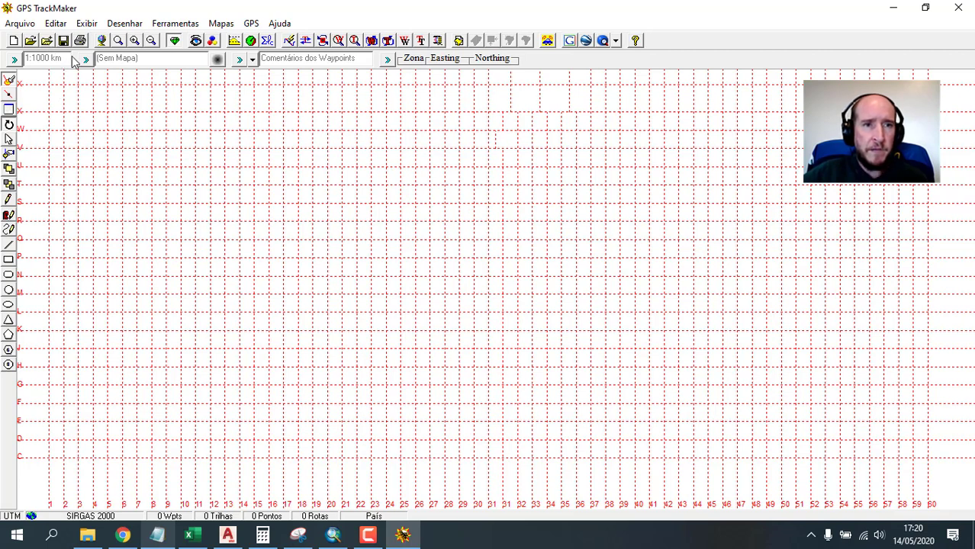
{"action": "left_click", "coordinate": [47, 41]}
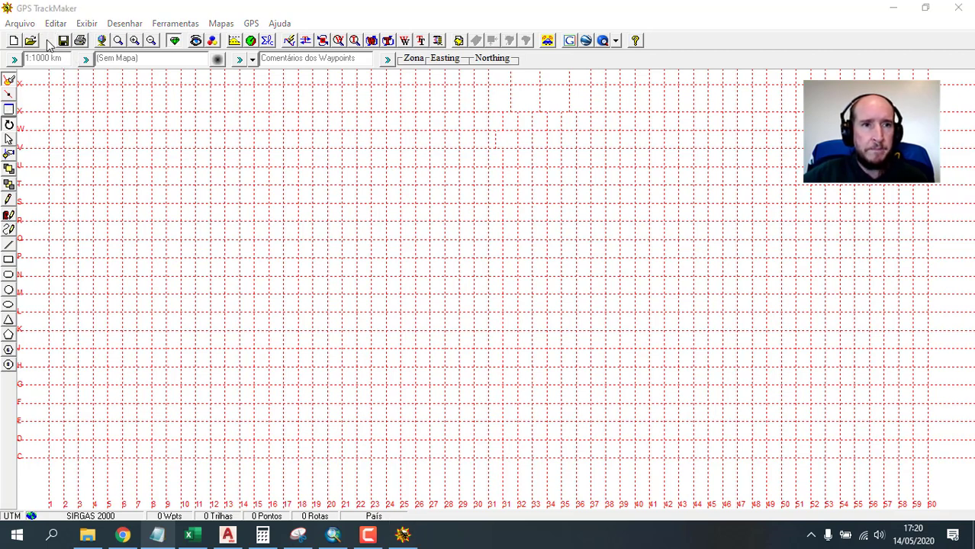
{"action": "left_click_drag", "start_coordinate": [483, 135], "coordinate": [486, 154]}
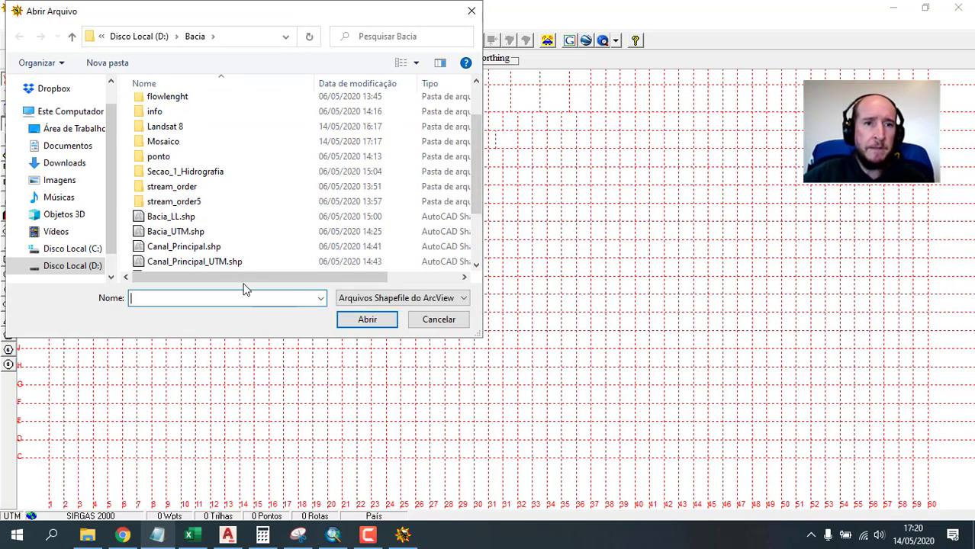
{"action": "left_click", "coordinate": [173, 218]}
{"action": "left_click", "coordinate": [368, 320]}
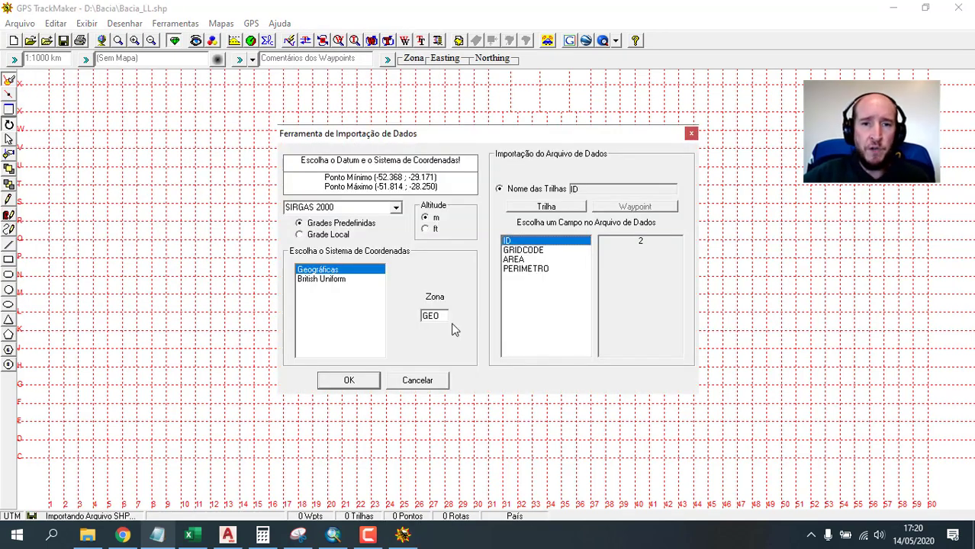
{"action": "left_click", "coordinate": [348, 380]}
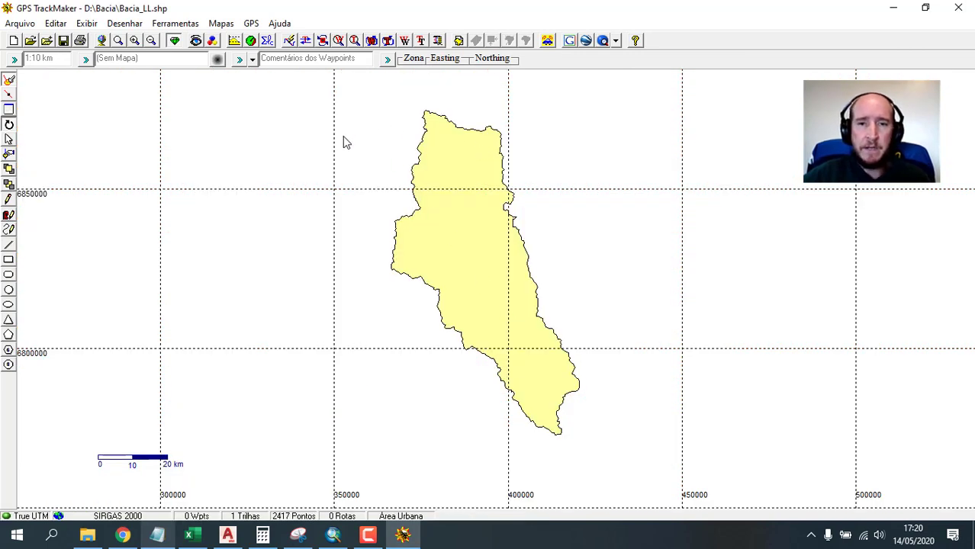
{"action": "left_click", "coordinate": [8, 247]}
{"action": "left_click", "coordinate": [9, 248]}
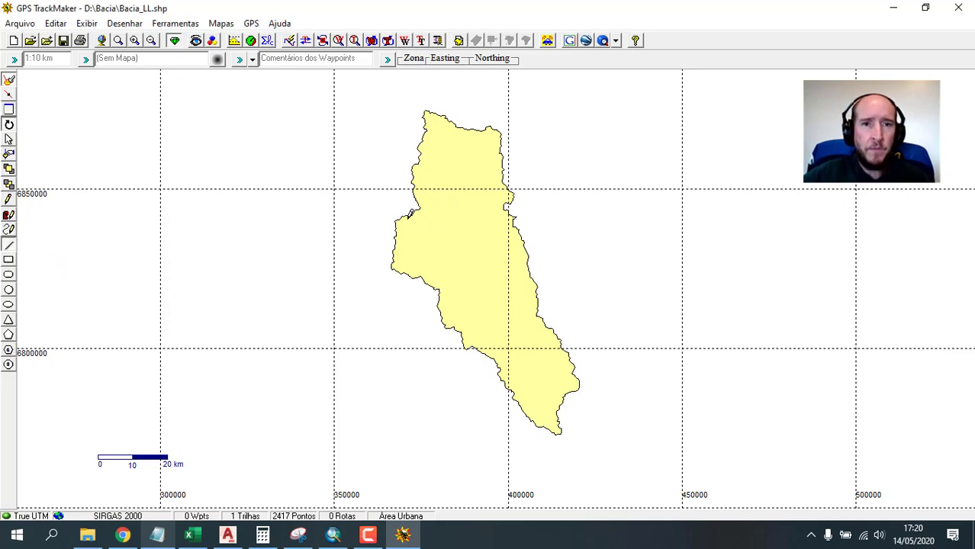
{"action": "left_click", "coordinate": [355, 104]}
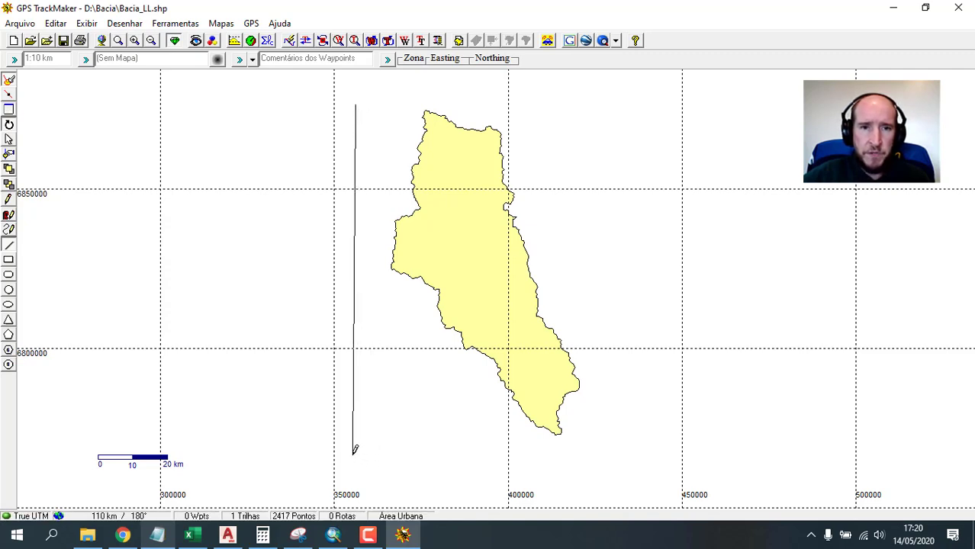
{"action": "right_click", "coordinate": [362, 430]}
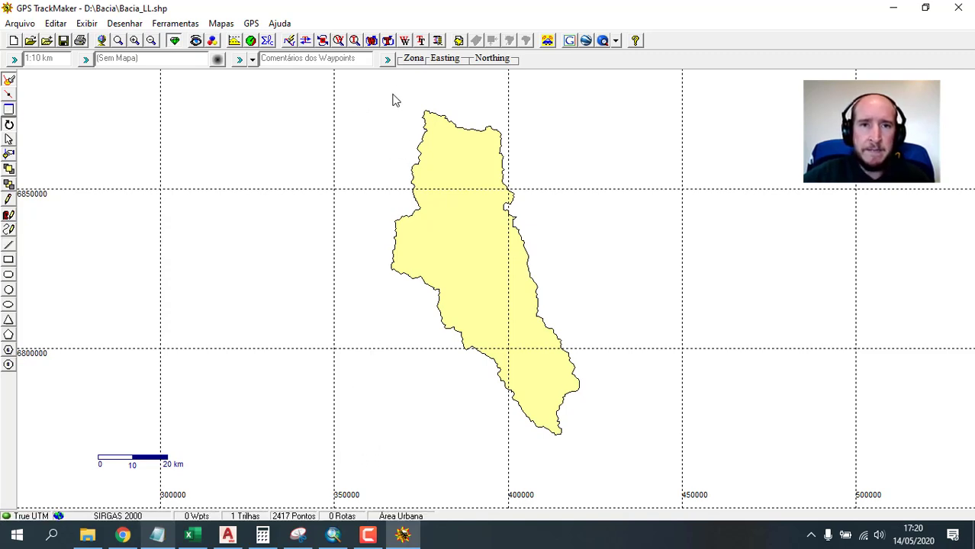
Draw a closed four-sided outline around the whole basin with straight lines, about 110 km tall and 62 km wide.
{"action": "left_click", "coordinate": [10, 245]}
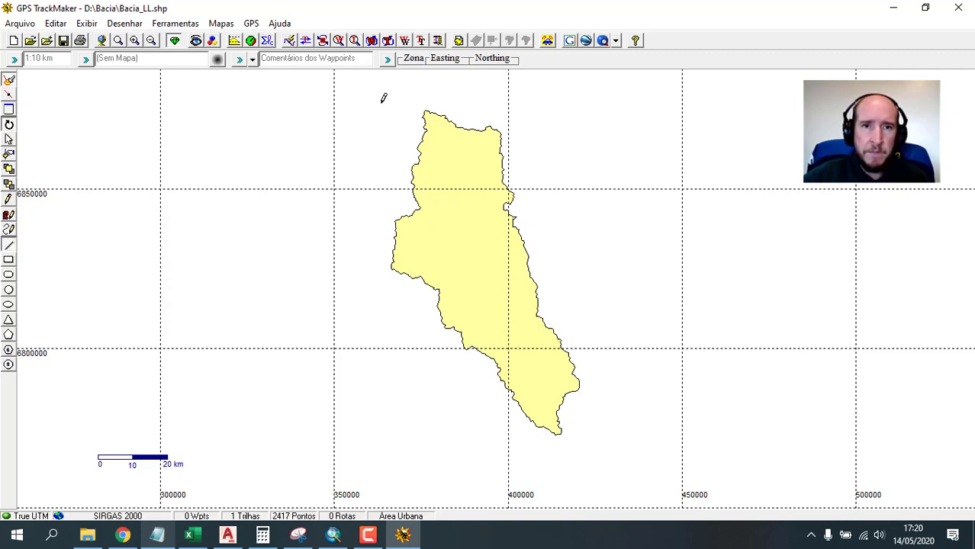
{"action": "left_click", "coordinate": [383, 103]}
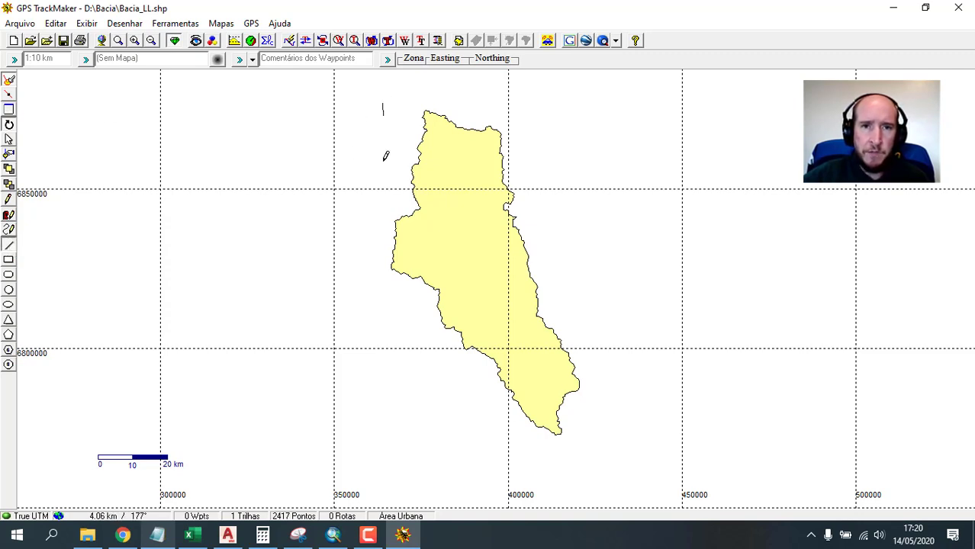
{"action": "left_click", "coordinate": [383, 446]}
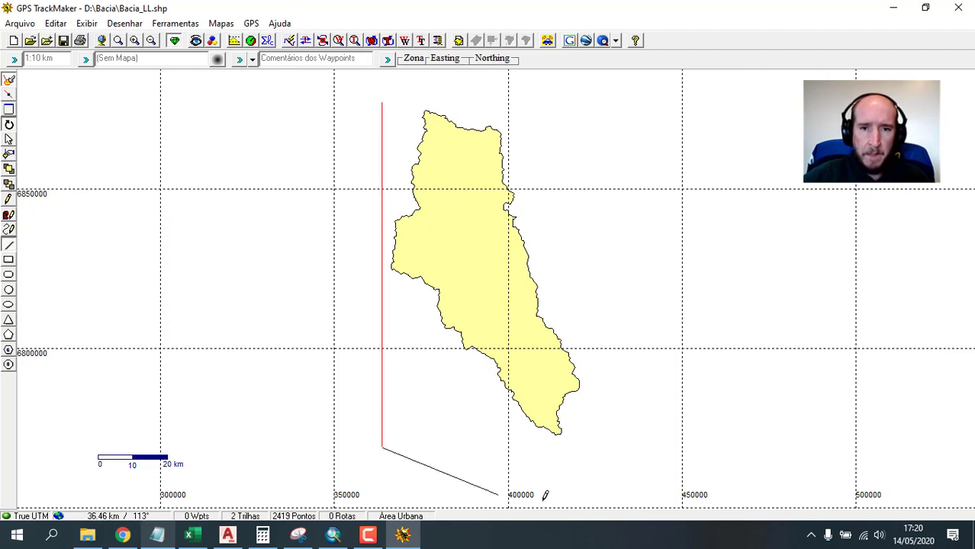
{"action": "left_click", "coordinate": [601, 446]}
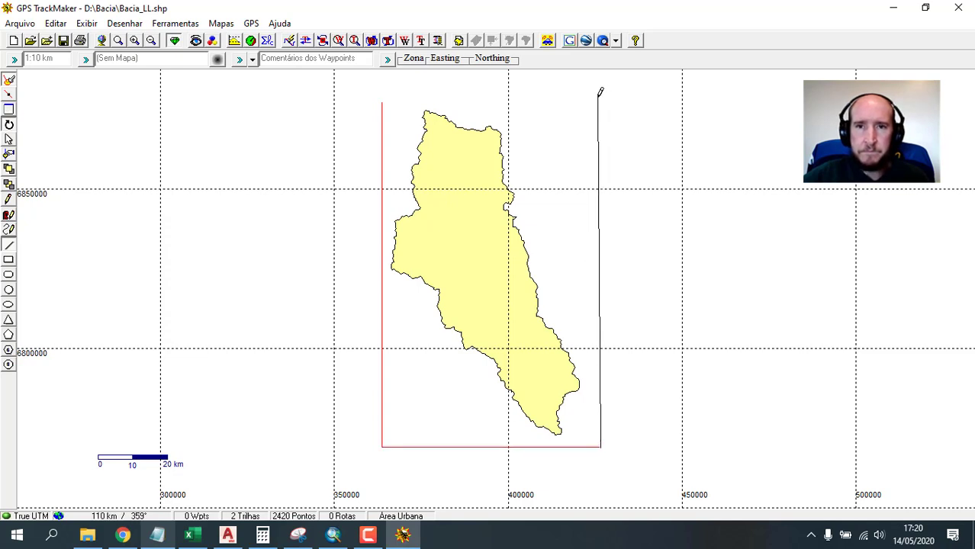
{"action": "left_click", "coordinate": [598, 97]}
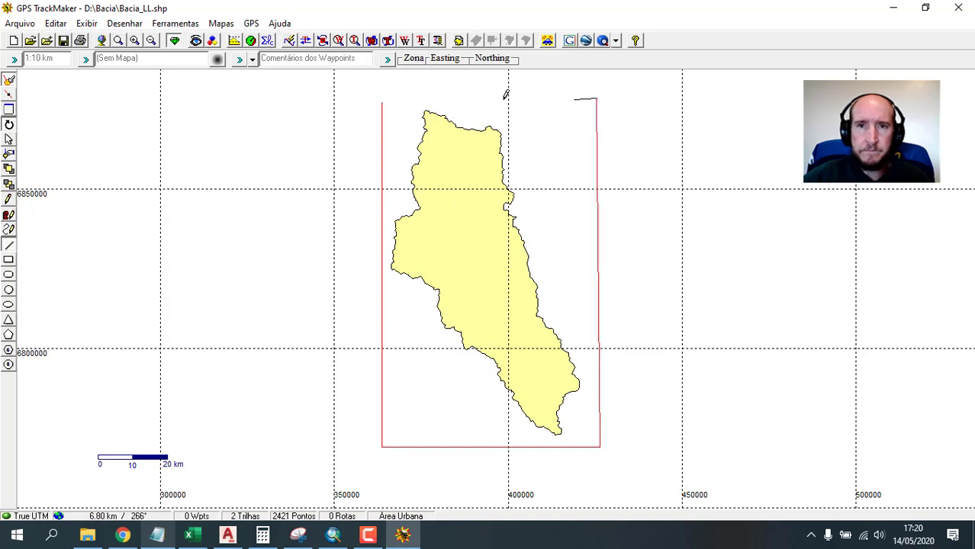
{"action": "left_click", "coordinate": [382, 101]}
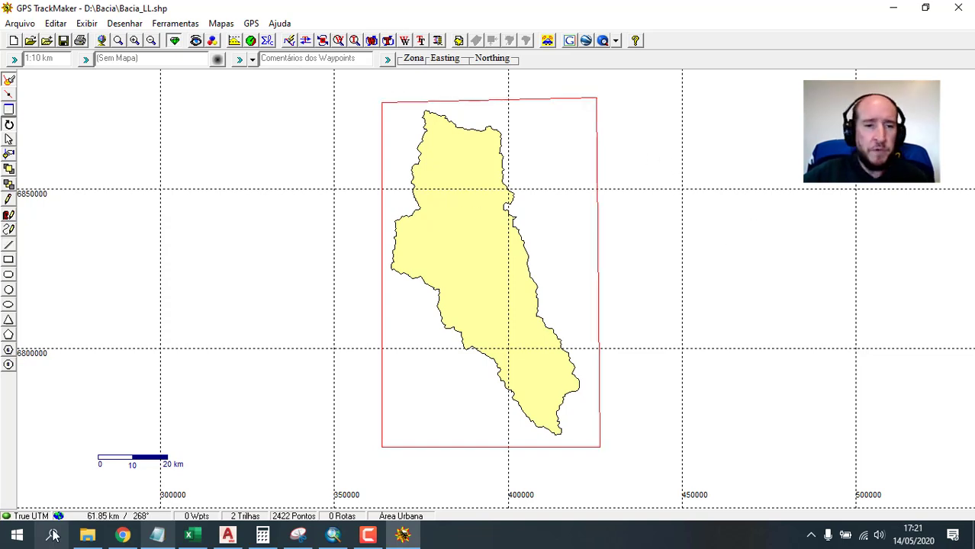
Switch to Chrome, return to the EarthExplorer home page and show the KML/Shapefile upload option for the search area.
{"action": "left_click", "coordinate": [122, 535]}
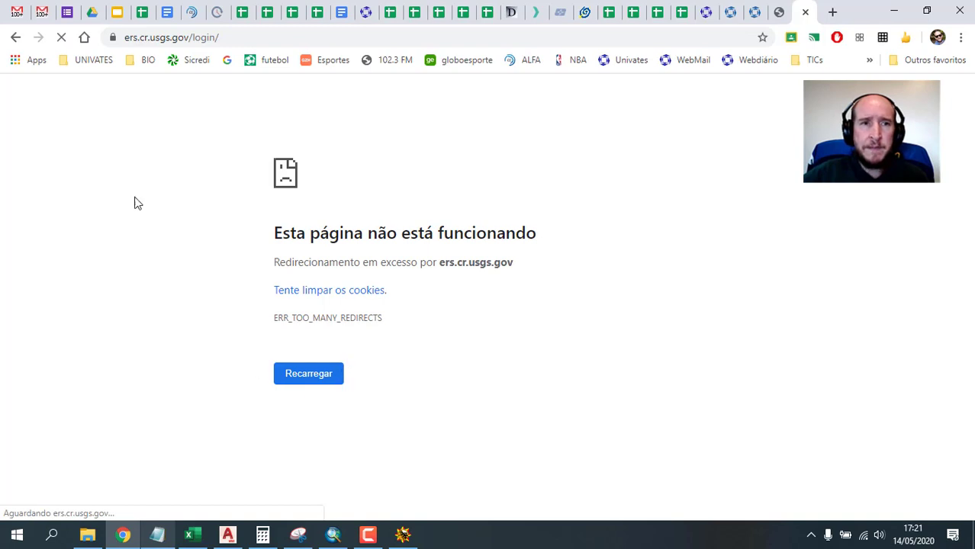
{"action": "left_click", "coordinate": [62, 38]}
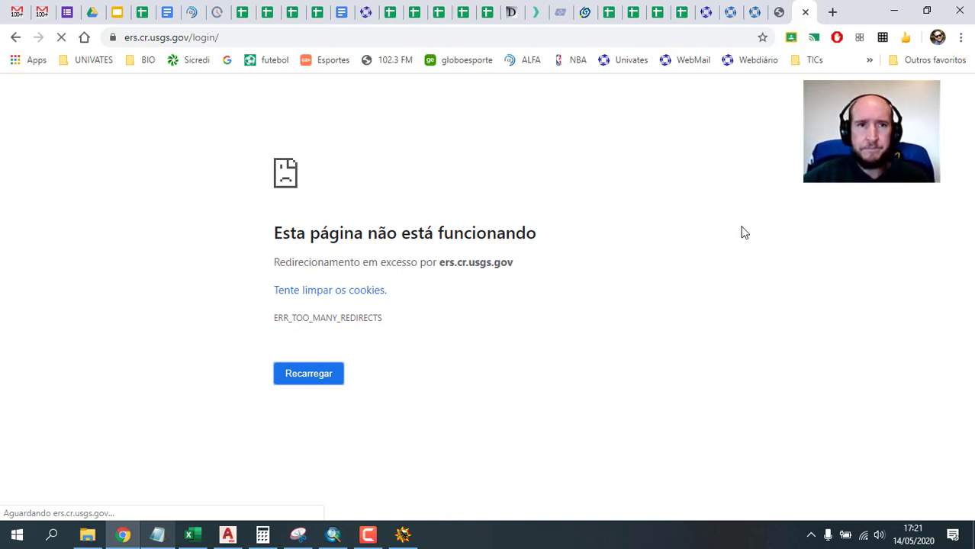
{"action": "left_click", "coordinate": [318, 378]}
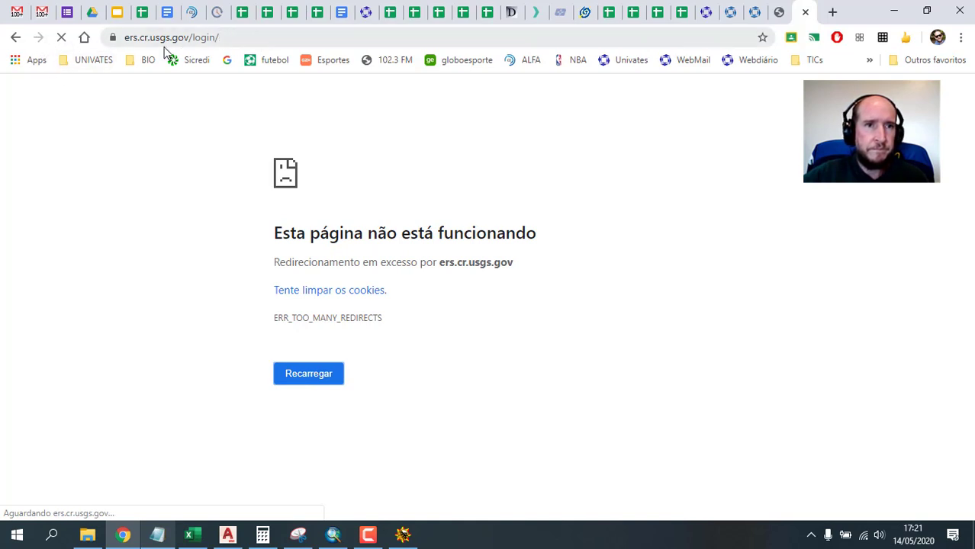
{"action": "left_click", "coordinate": [16, 38]}
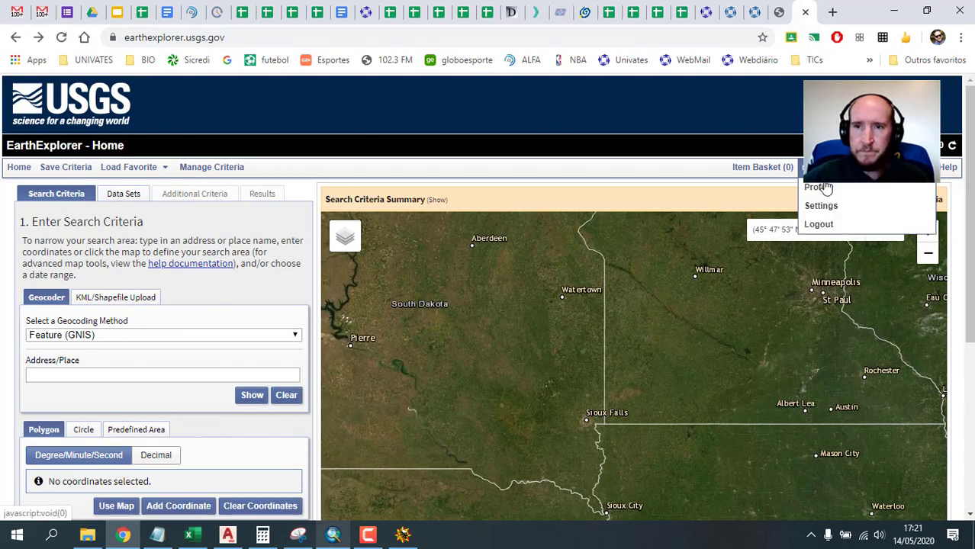
{"action": "mouse_move", "coordinate": [825, 186]}
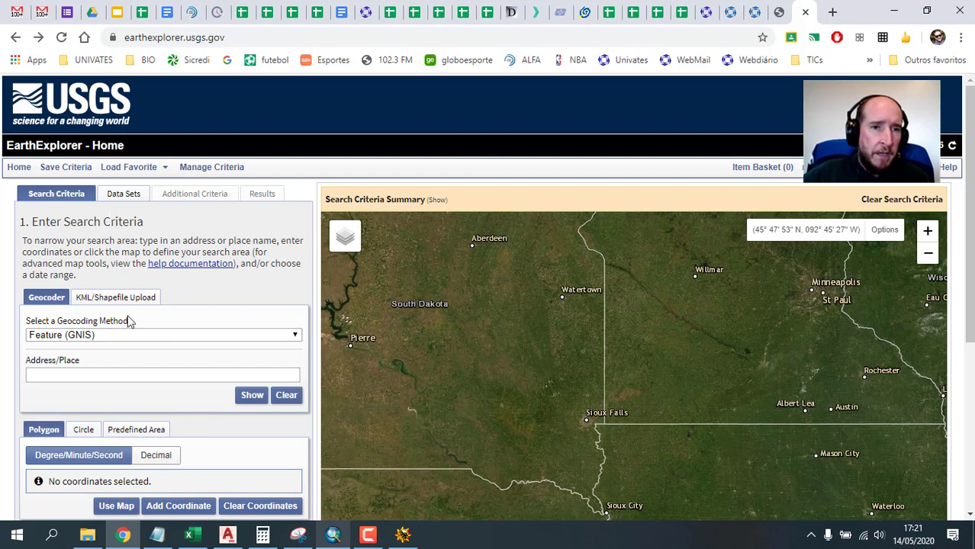
{"action": "left_click", "coordinate": [91, 300]}
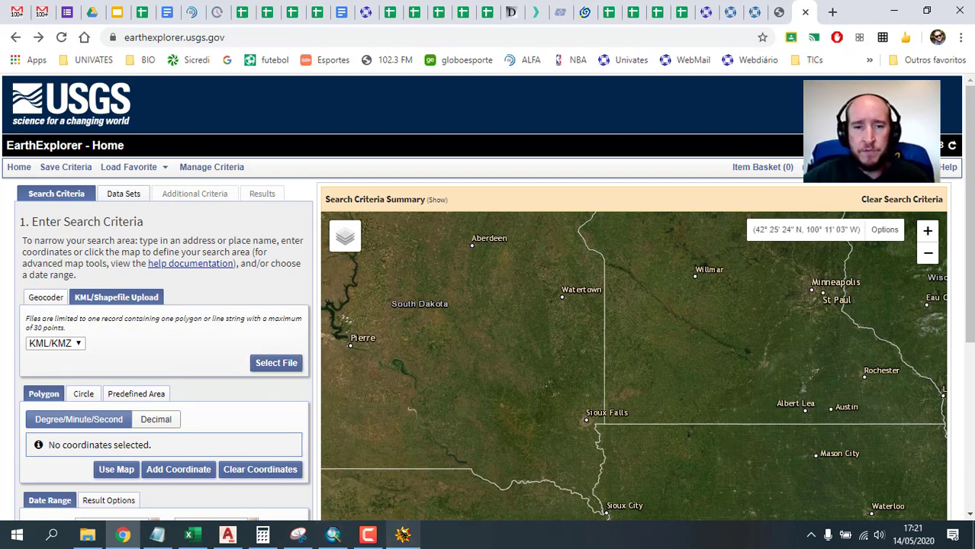
Switch back to GPS TrackMaker and delete the basin polygon inside the drawn rectangle.
{"action": "left_click", "coordinate": [333, 535]}
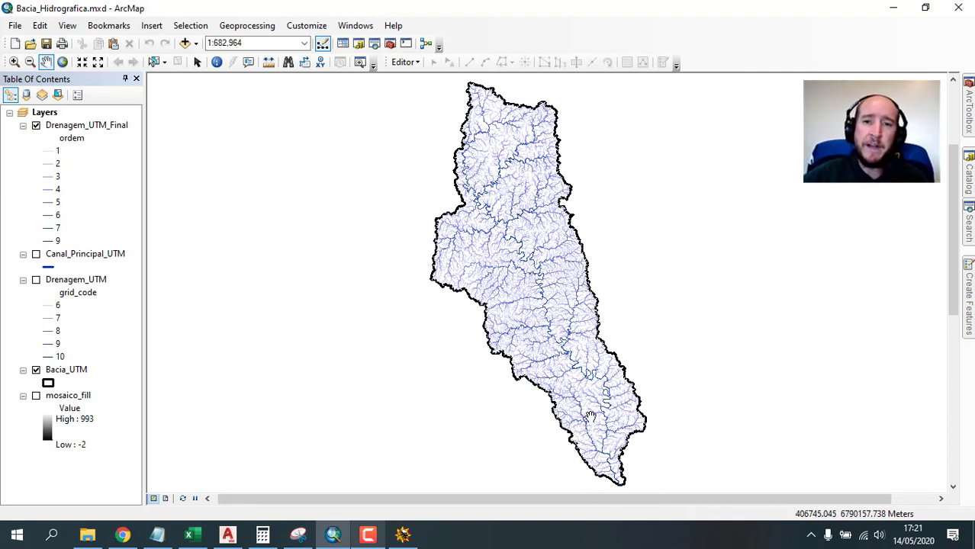
{"action": "left_click", "coordinate": [403, 536]}
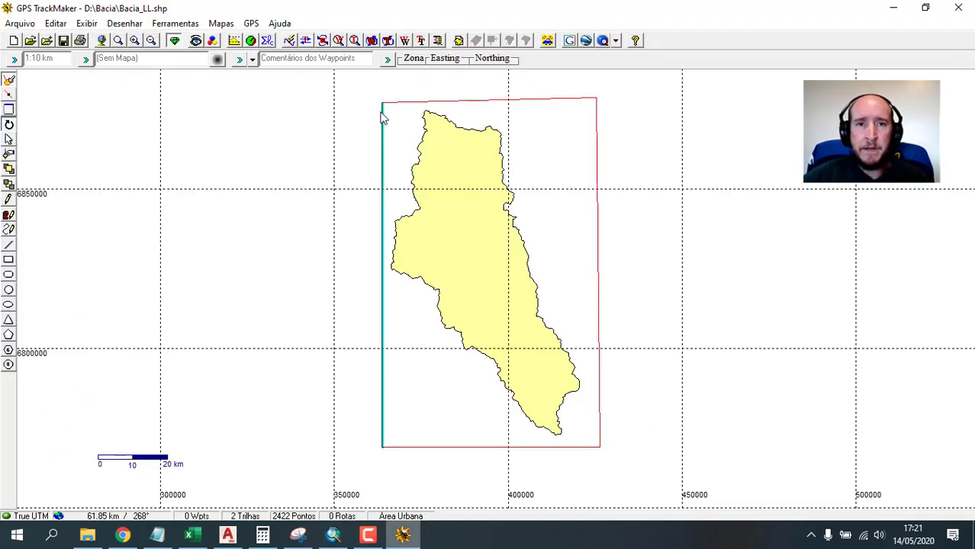
{"action": "left_click_drag", "start_coordinate": [389, 110], "coordinate": [597, 450]}
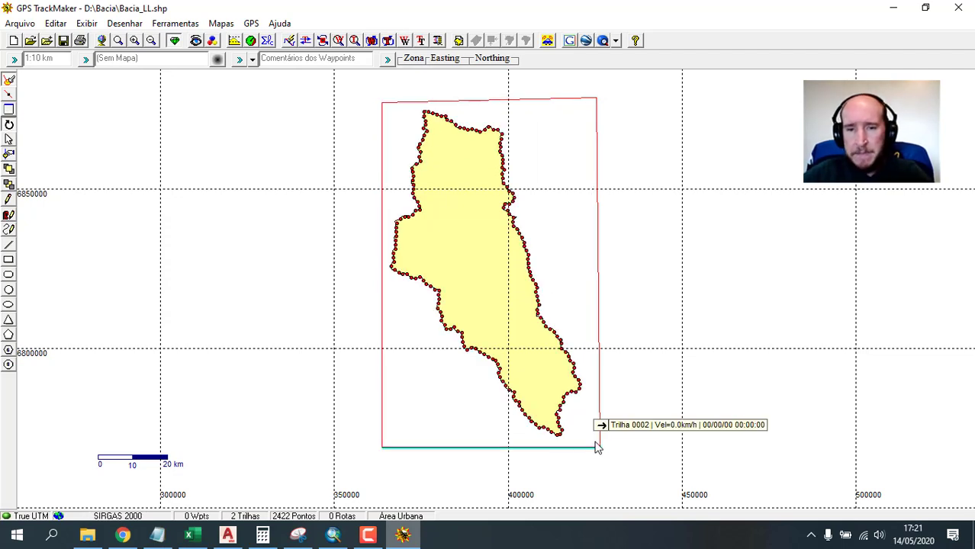
{"action": "key", "text": "Delete"}
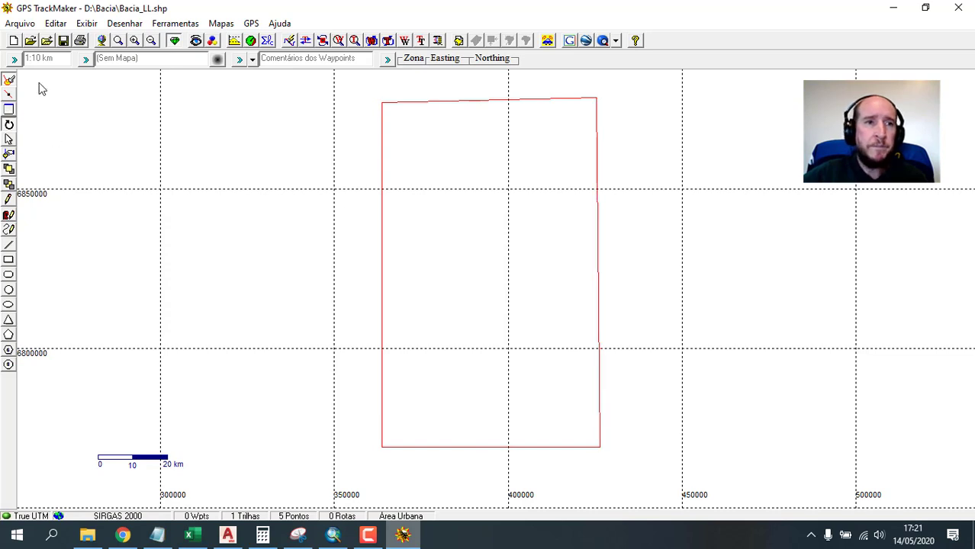
Save the rectangle as a Google Earth KML file named REC_Bacia_LL.kml in D:\Bacia and close GPS TrackMaker.
{"action": "left_click", "coordinate": [21, 24]}
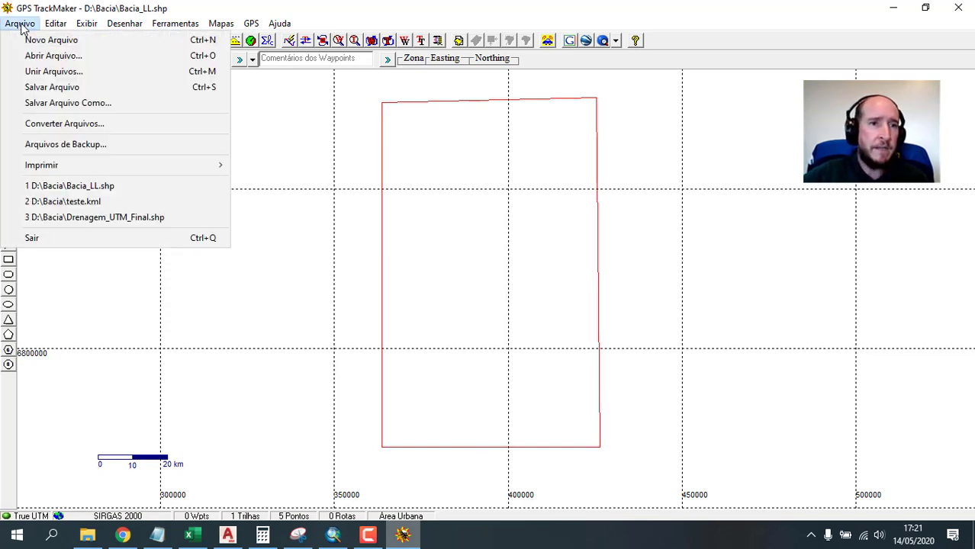
{"action": "left_click", "coordinate": [66, 102]}
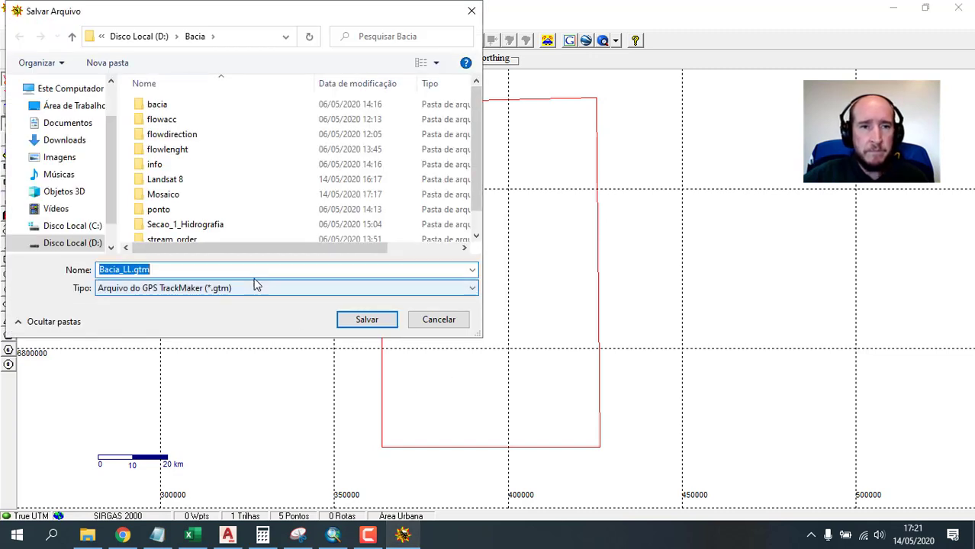
{"action": "left_click", "coordinate": [183, 289]}
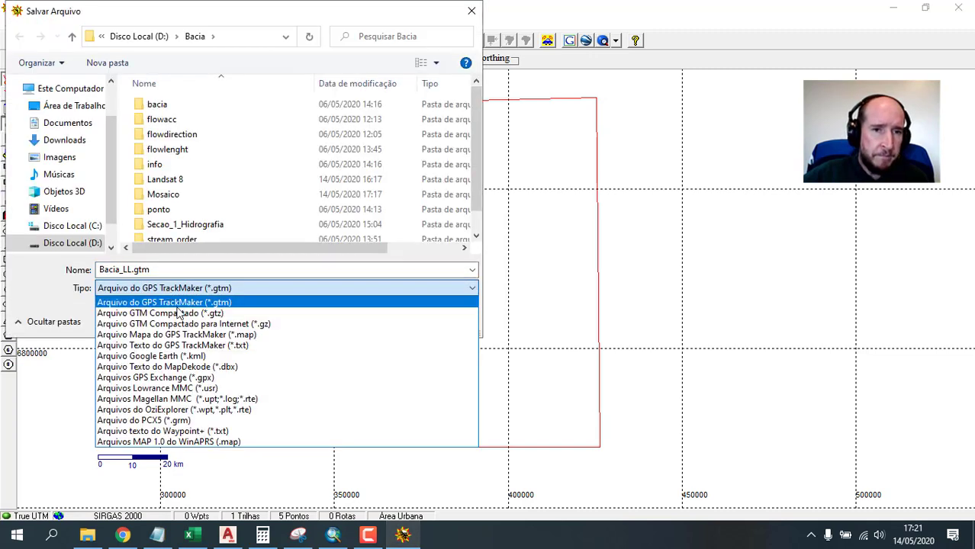
{"action": "left_click", "coordinate": [203, 356]}
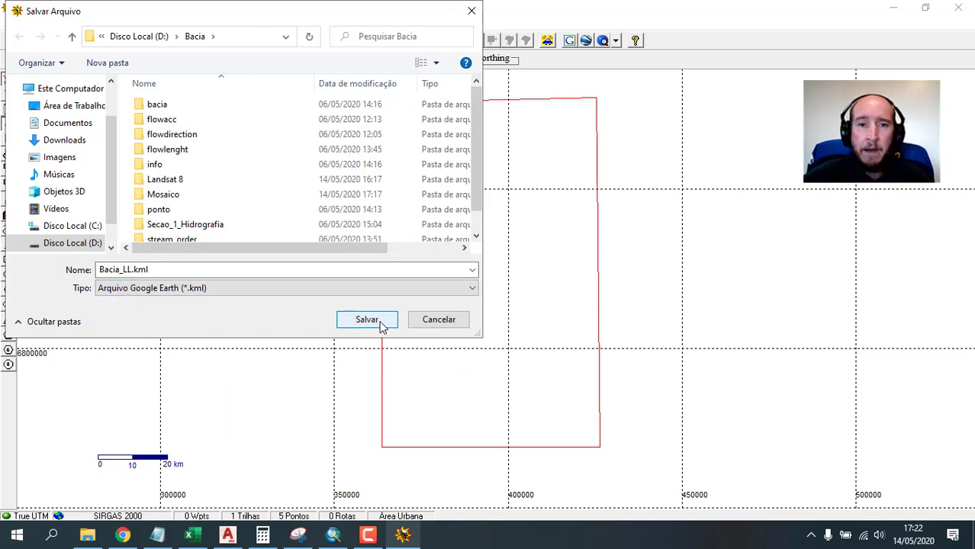
{"action": "left_click", "coordinate": [104, 273]}
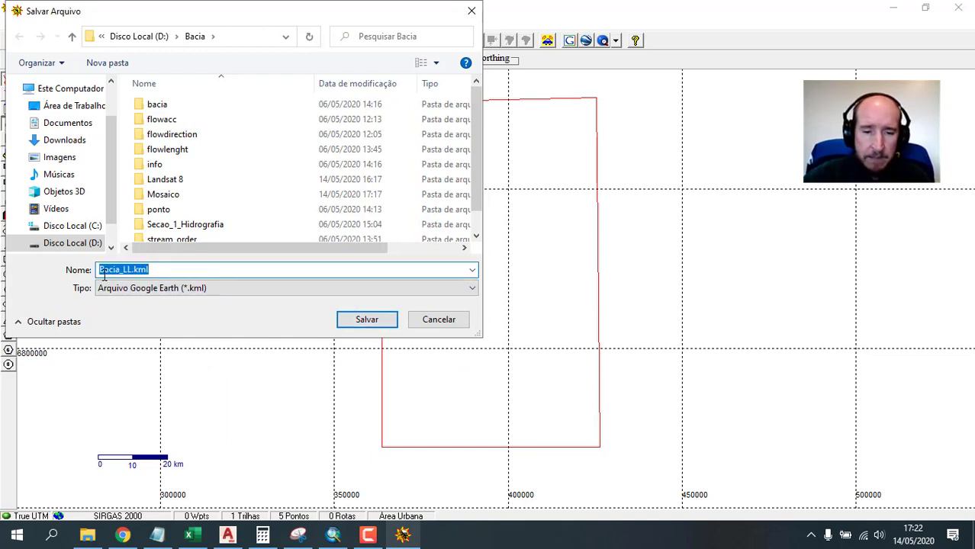
{"action": "key", "text": "Home"}
{"action": "type", "text": "REC_"}
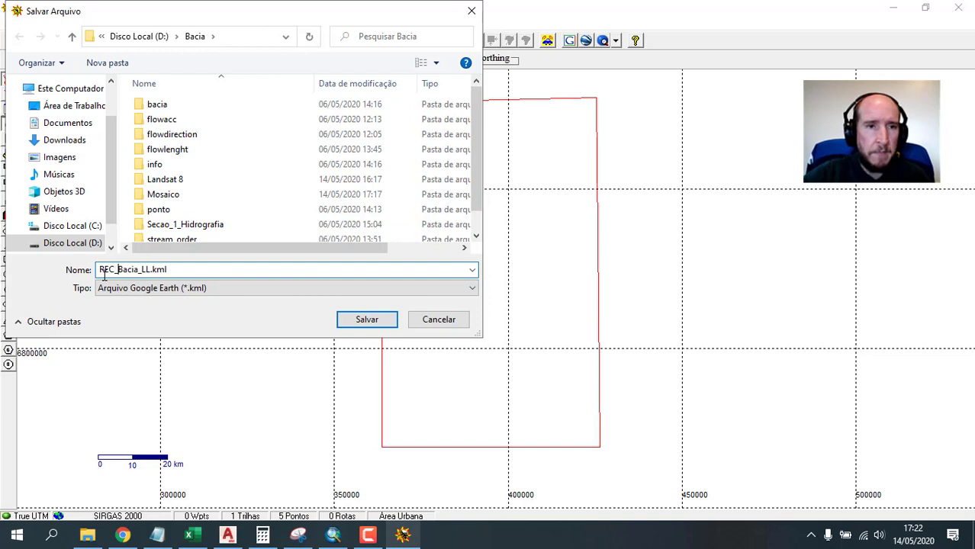
{"action": "left_click", "coordinate": [367, 320]}
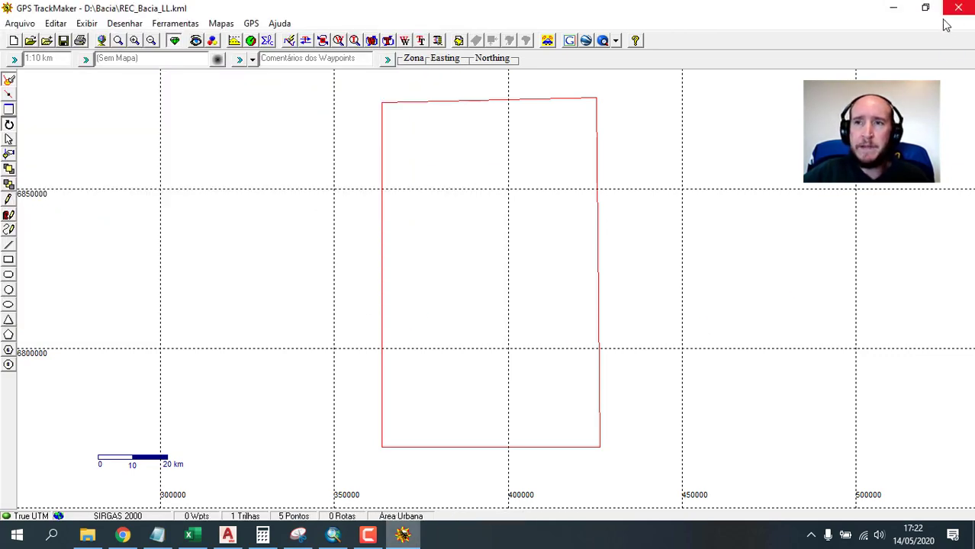
{"action": "left_click", "coordinate": [958, 8]}
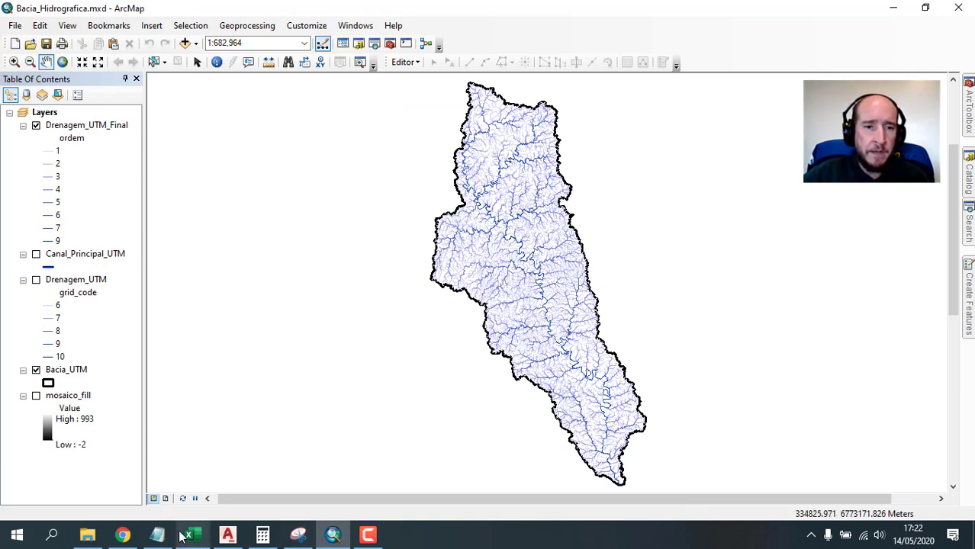
Switch to Chrome and upload REC_Bacia_LL.kml from D:\Bacia to EarthExplorer as the search area polygon.
{"action": "left_click", "coordinate": [122, 534]}
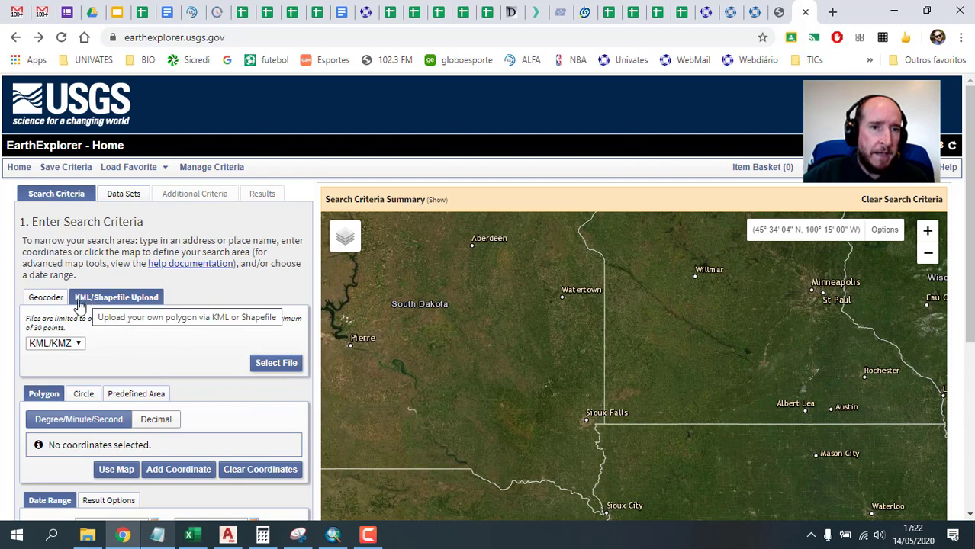
{"action": "left_click", "coordinate": [287, 368]}
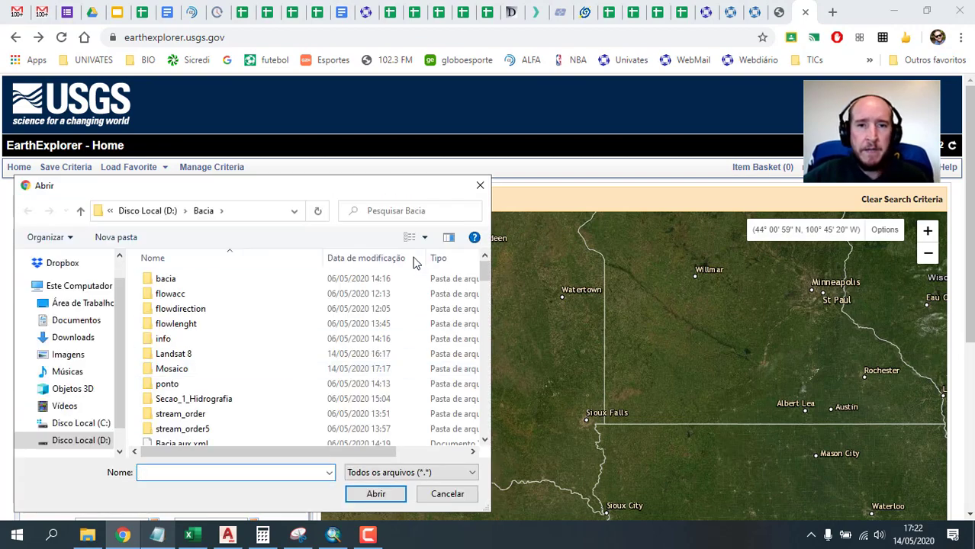
{"action": "left_click_drag", "start_coordinate": [485, 264], "coordinate": [490, 279]}
{"action": "left_click_drag", "start_coordinate": [489, 285], "coordinate": [486, 425]}
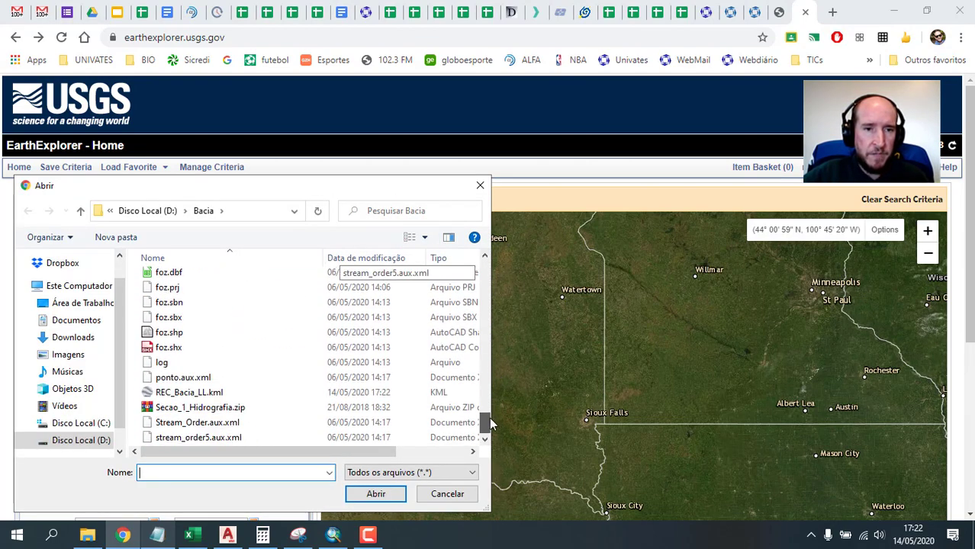
{"action": "left_click", "coordinate": [175, 394]}
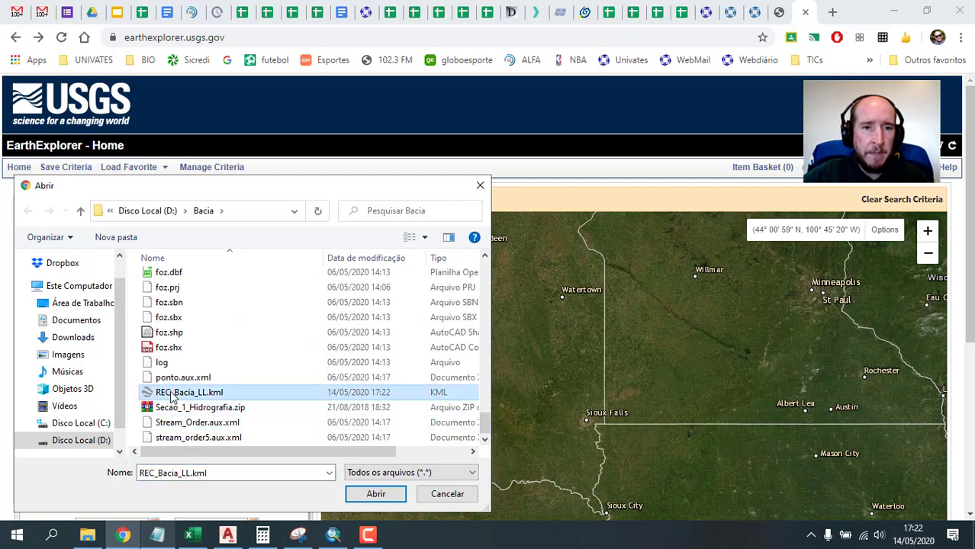
{"action": "left_click", "coordinate": [374, 494]}
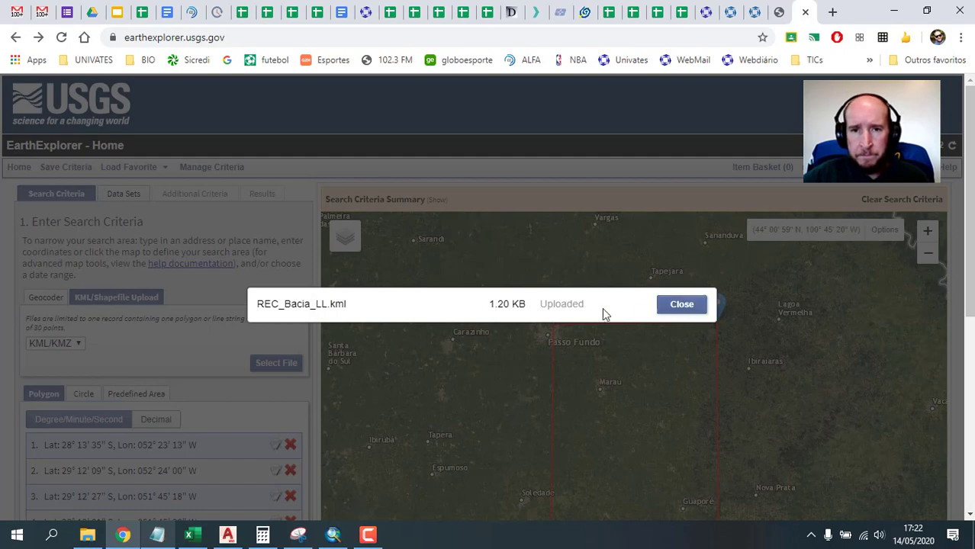
{"action": "left_click", "coordinate": [675, 314]}
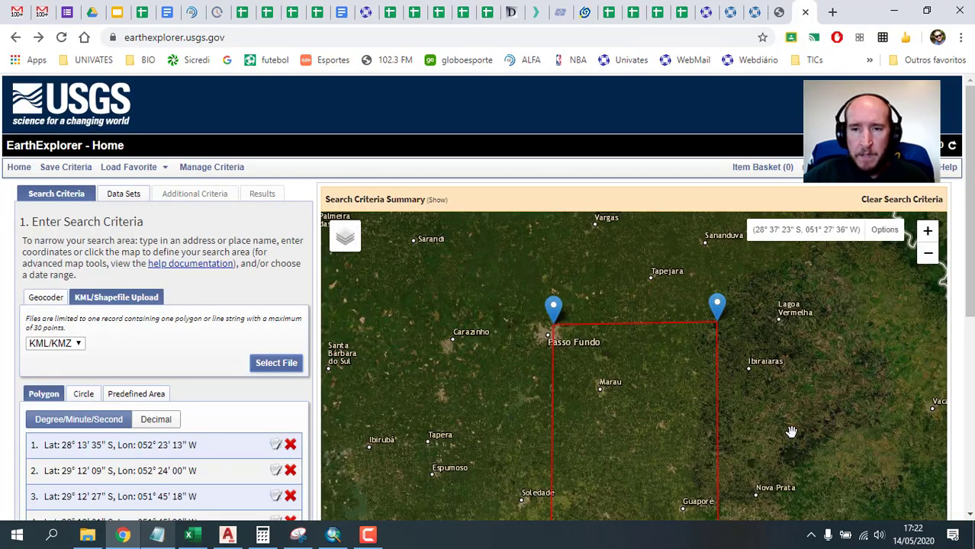
{"action": "left_click_drag", "start_coordinate": [789, 430], "coordinate": [758, 373]}
{"action": "scroll", "coordinate": [756, 407], "scroll_direction": "down", "scroll_amount": 1}
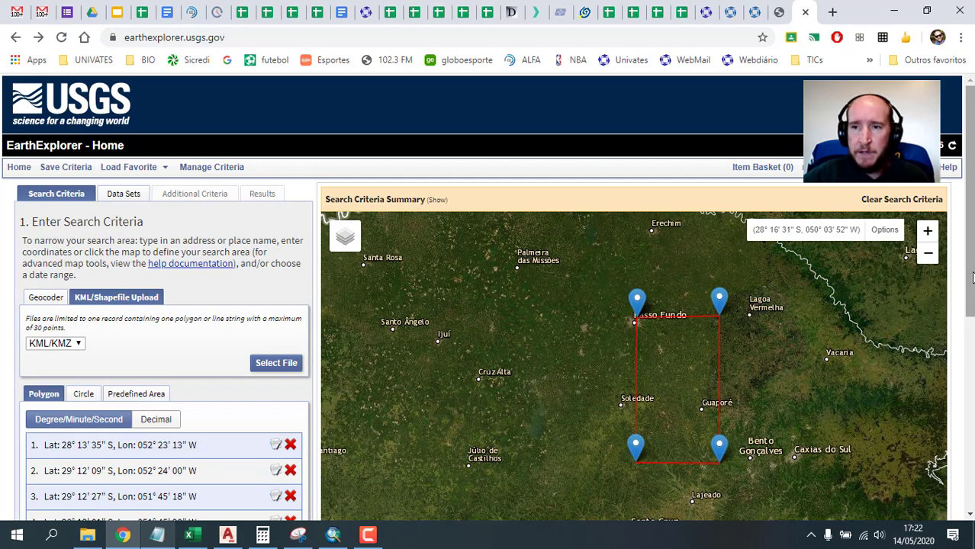
Delete the redundant coordinates 5 to 10 from the polygon list, keeping only the four corner points.
{"action": "scroll", "coordinate": [969, 229], "scroll_direction": "down", "scroll_amount": 3}
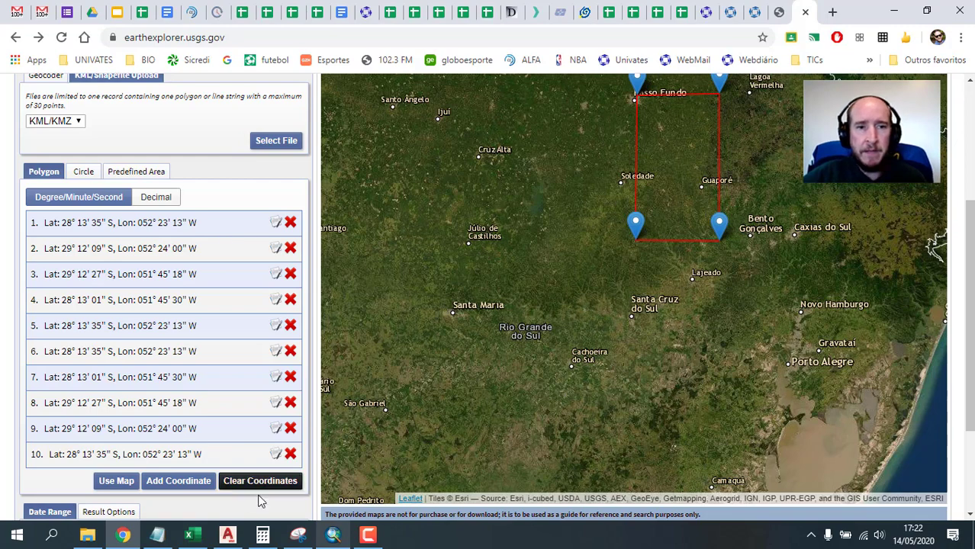
{"action": "left_click", "coordinate": [290, 455]}
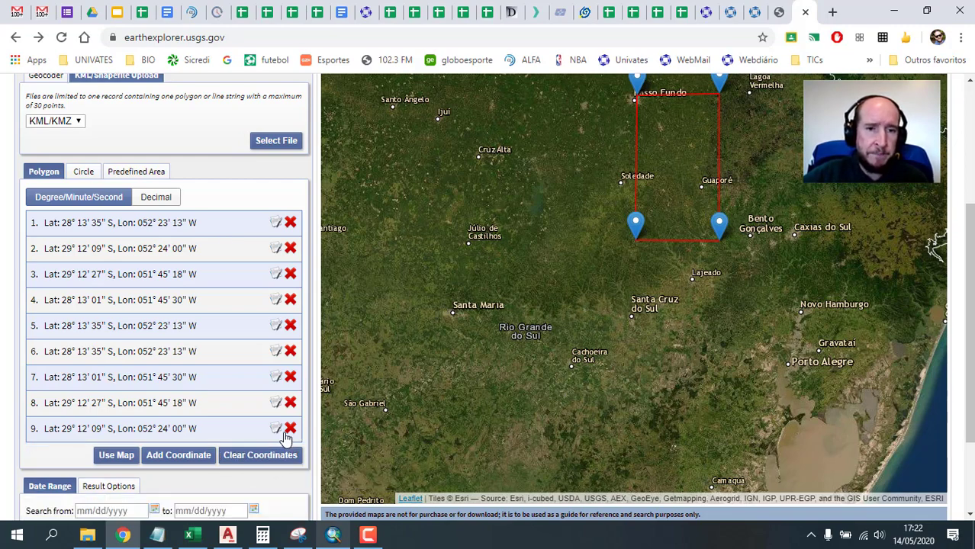
{"action": "left_click", "coordinate": [285, 432]}
{"action": "left_click", "coordinate": [582, 335]}
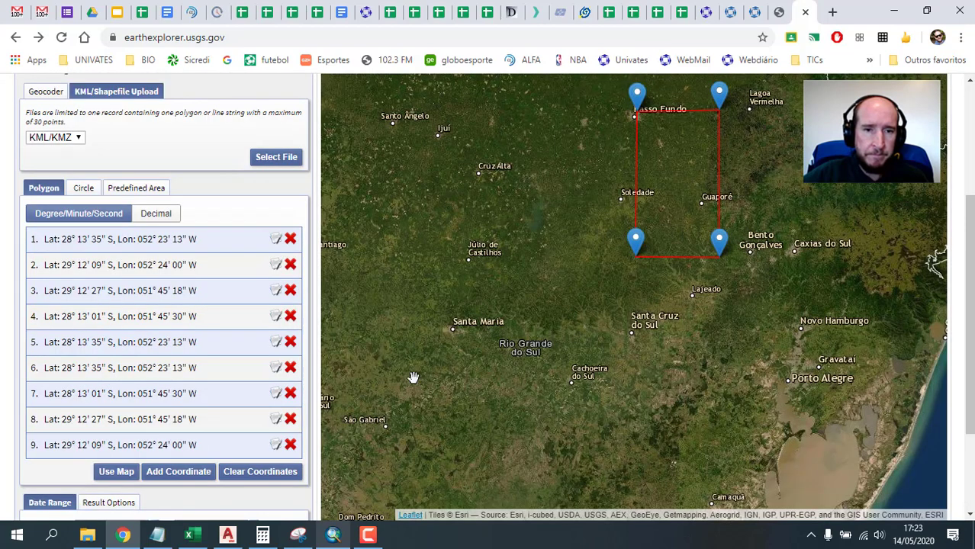
{"action": "left_click", "coordinate": [294, 450]}
{"action": "left_click", "coordinate": [290, 418]}
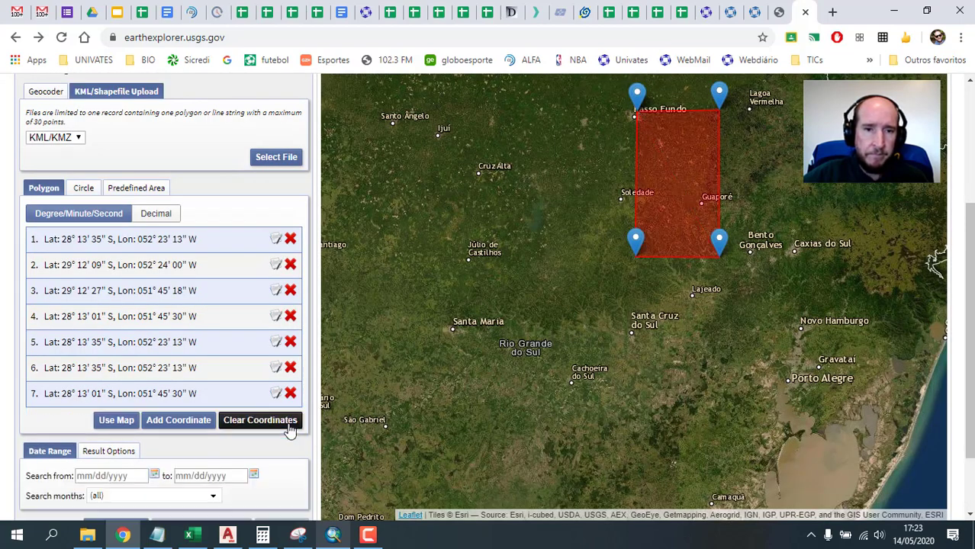
{"action": "left_click", "coordinate": [291, 393]}
{"action": "left_click", "coordinate": [290, 367]}
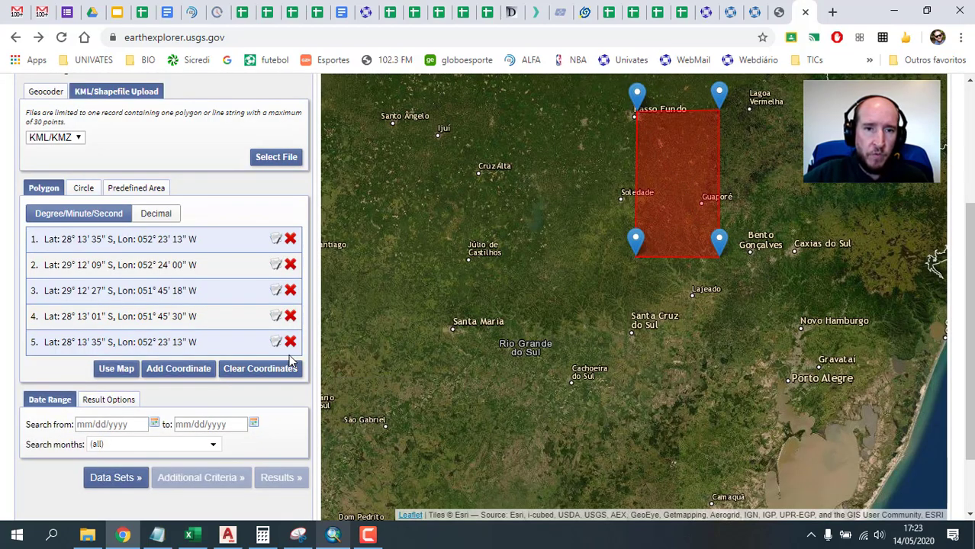
{"action": "left_click", "coordinate": [290, 343]}
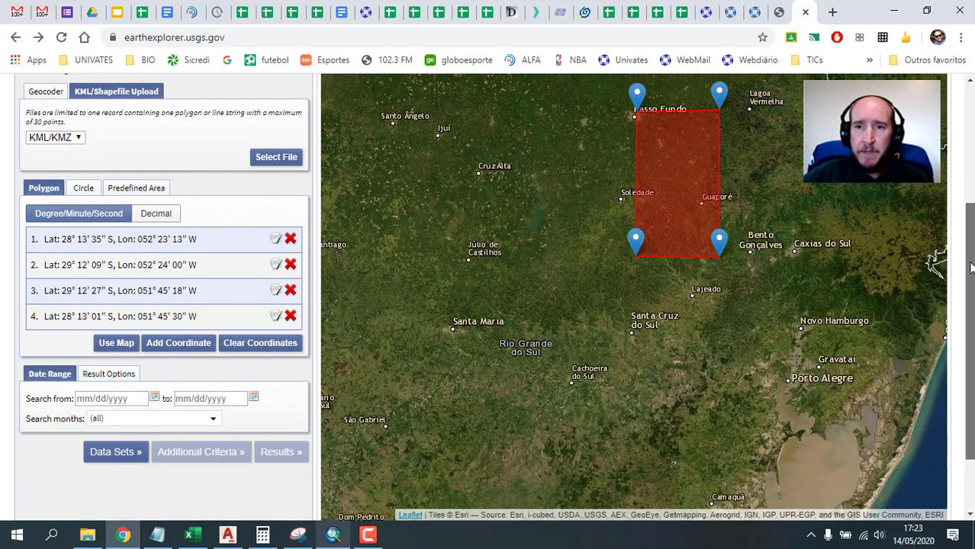
Select the Landsat 8 OLI/TIRS C1 Level-1 data set under Landsat Collection 1 Level-1 and show the search results.
{"action": "scroll", "coordinate": [972, 179], "scroll_direction": "up", "scroll_amount": 2}
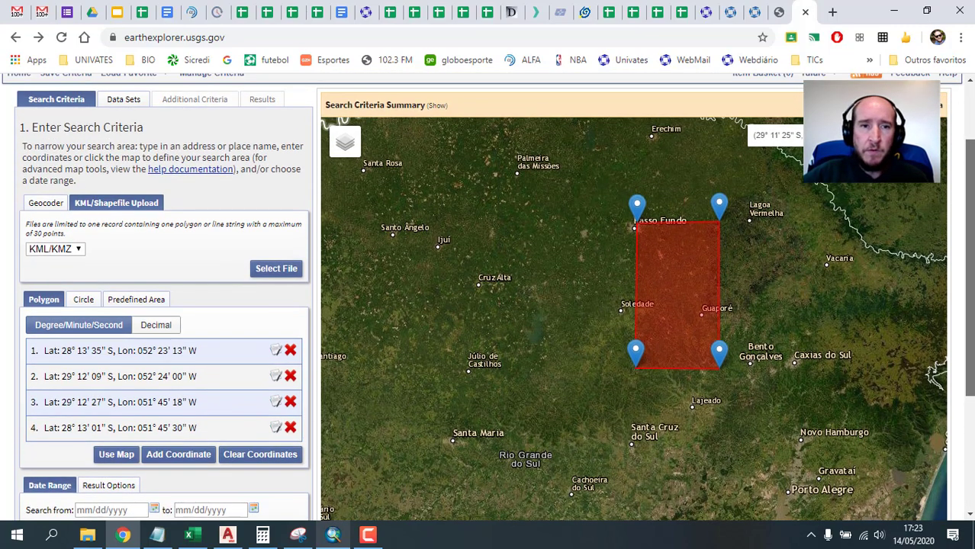
{"action": "left_click", "coordinate": [122, 106]}
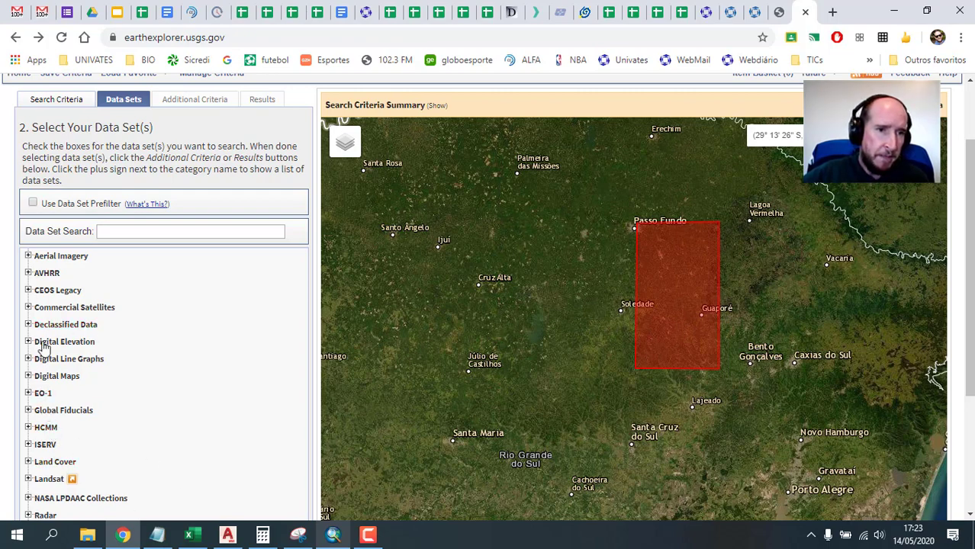
{"action": "scroll", "coordinate": [26, 344], "scroll_direction": "up", "scroll_amount": 1}
{"action": "scroll", "coordinate": [30, 347], "scroll_direction": "down", "scroll_amount": 2}
{"action": "scroll", "coordinate": [172, 378], "scroll_direction": "down", "scroll_amount": 1}
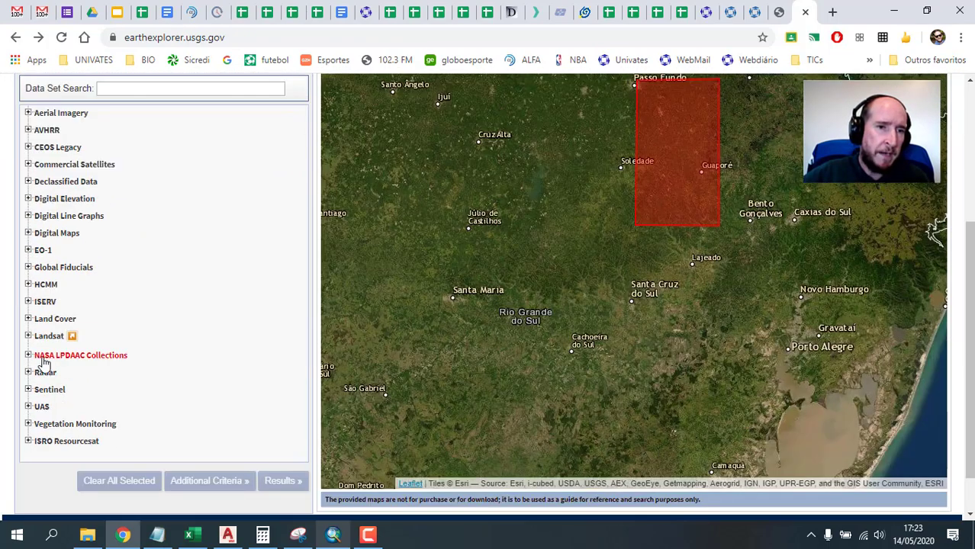
{"action": "left_click", "coordinate": [28, 336]}
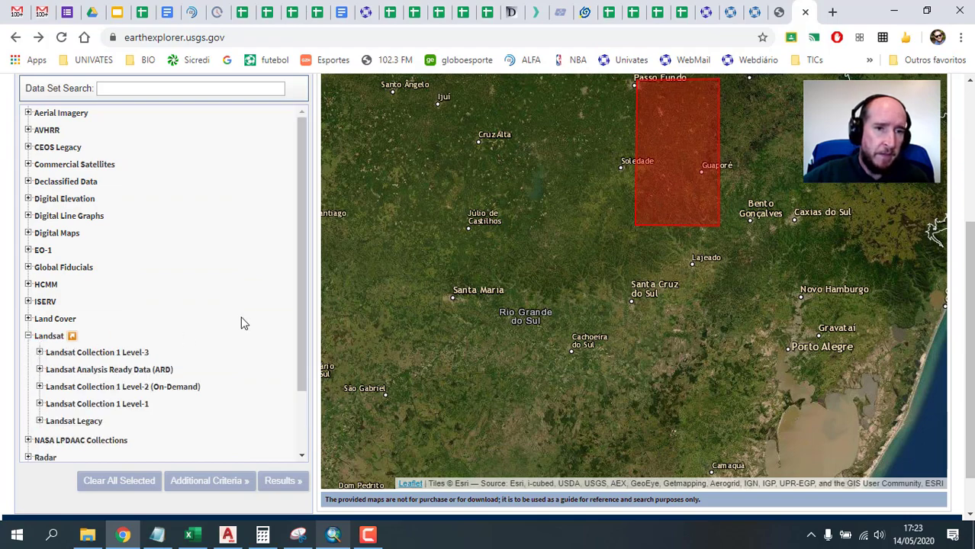
{"action": "scroll", "coordinate": [149, 336], "scroll_direction": "down", "scroll_amount": 1}
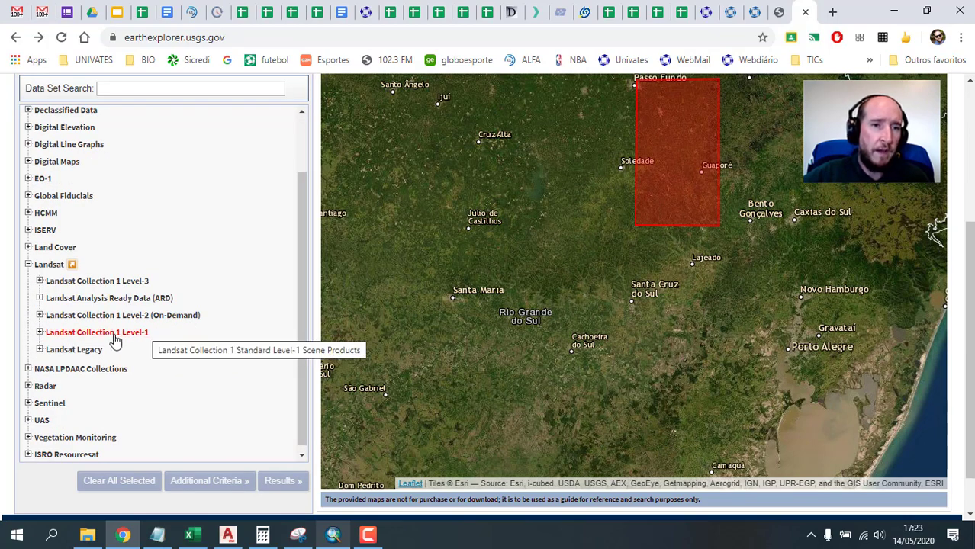
{"action": "left_click", "coordinate": [39, 332]}
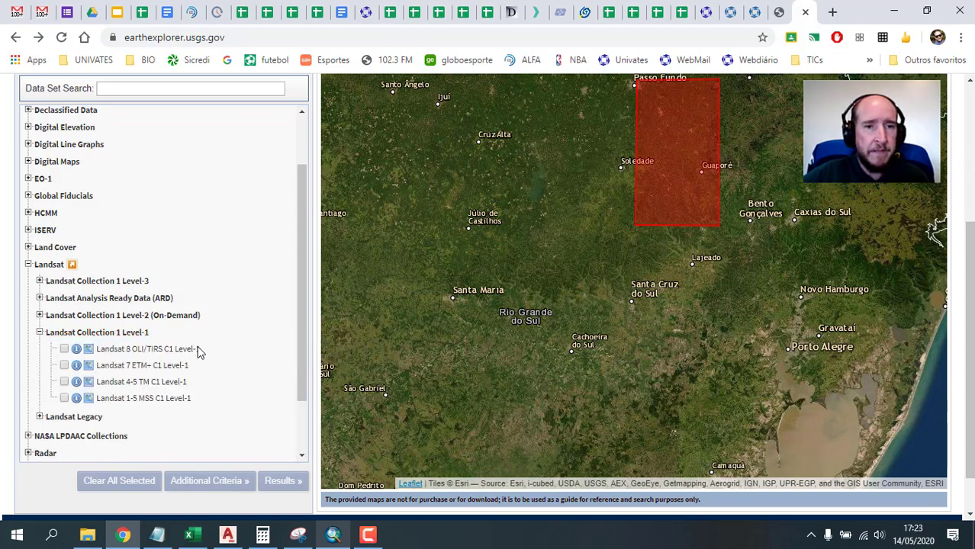
{"action": "left_click", "coordinate": [64, 349]}
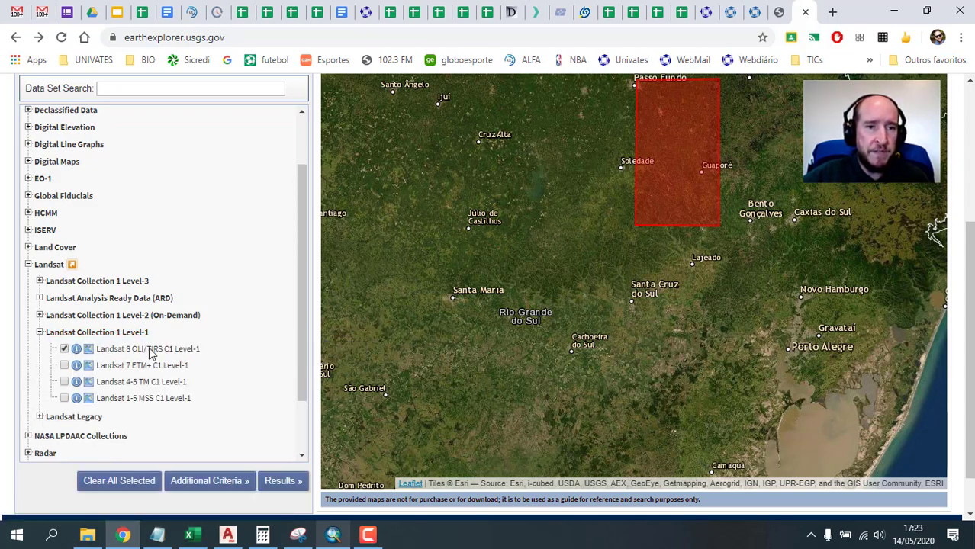
{"action": "left_click", "coordinate": [288, 483]}
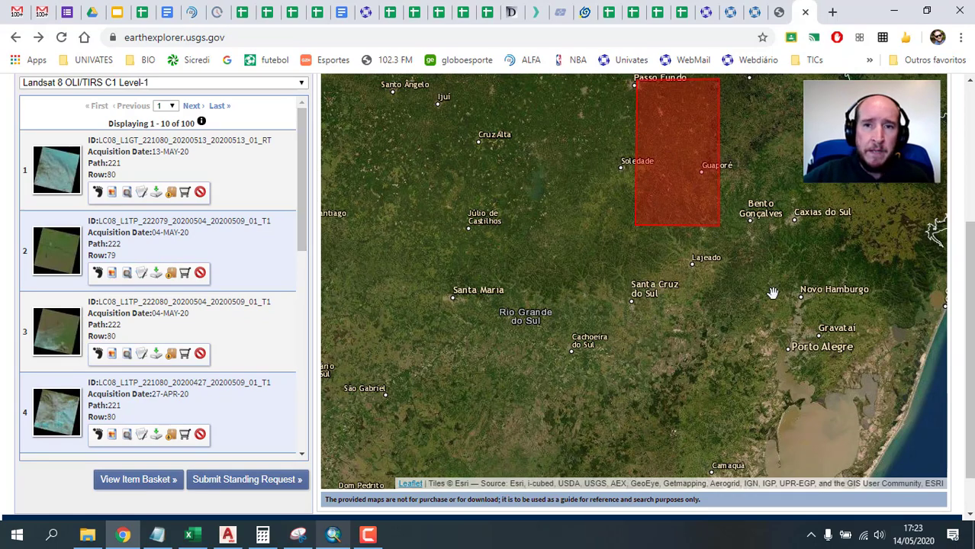
Show and hide the footprints of the 04-MAY-20 scenes, path 222 rows 79 and 80, to compare their coverage with the search area.
{"action": "left_click_drag", "start_coordinate": [572, 163], "coordinate": [592, 280]}
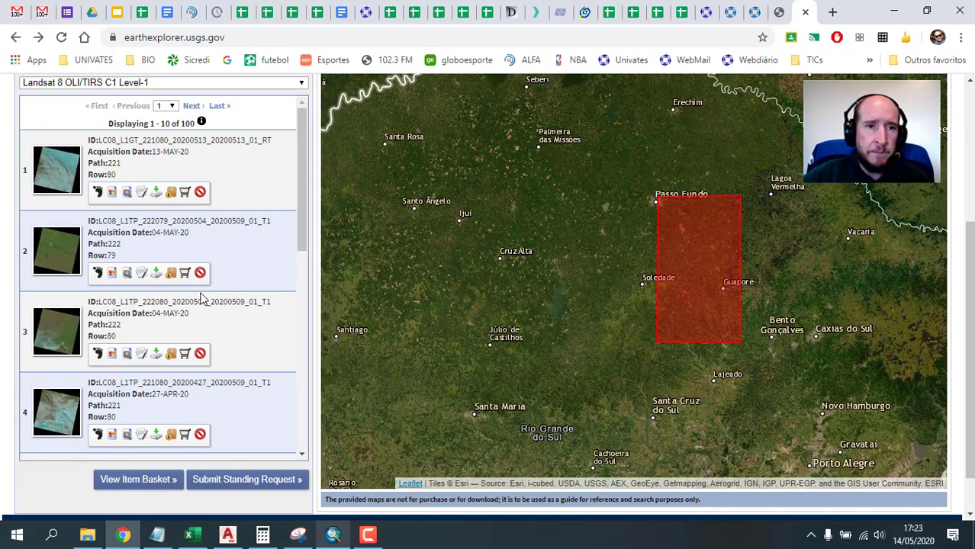
{"action": "left_click", "coordinate": [98, 276]}
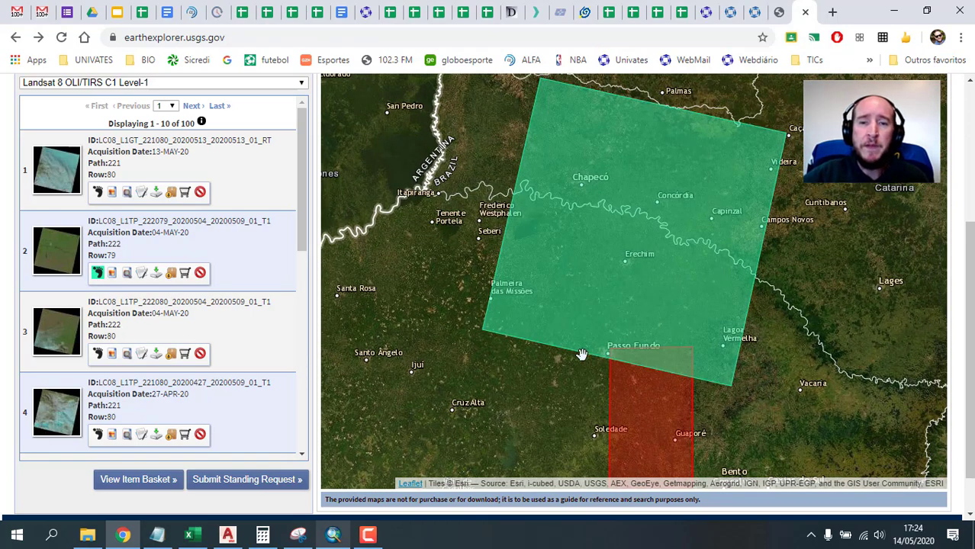
{"action": "left_click_drag", "start_coordinate": [496, 402], "coordinate": [544, 300]}
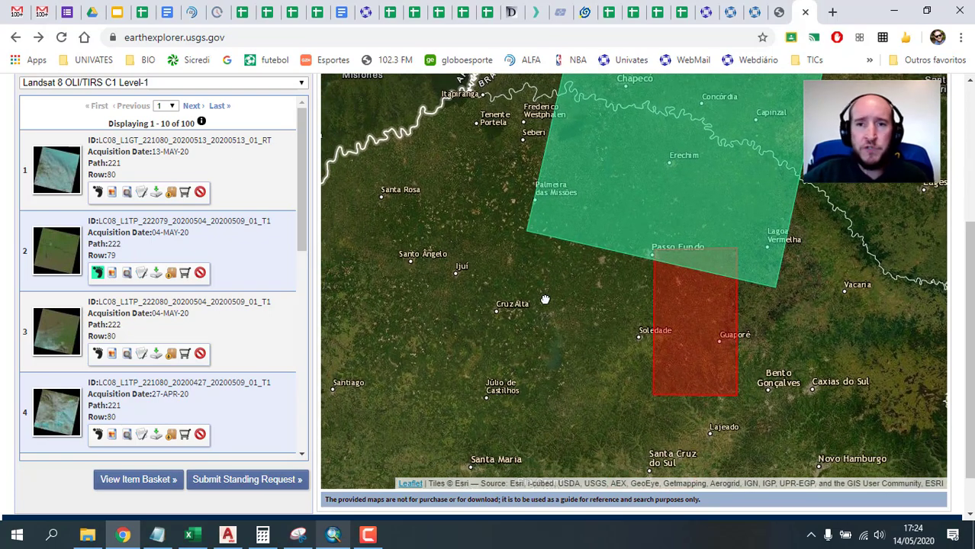
{"action": "left_click", "coordinate": [96, 277]}
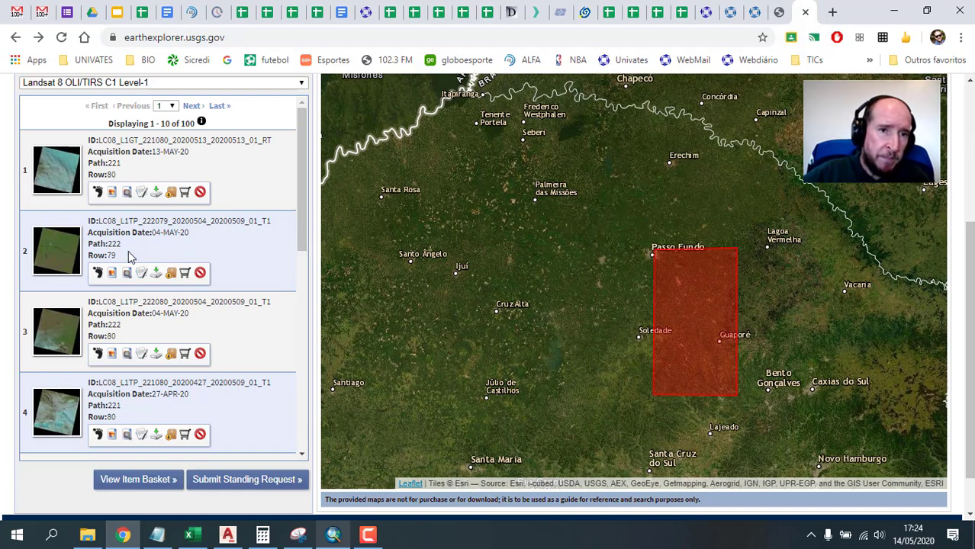
{"action": "left_click", "coordinate": [98, 355]}
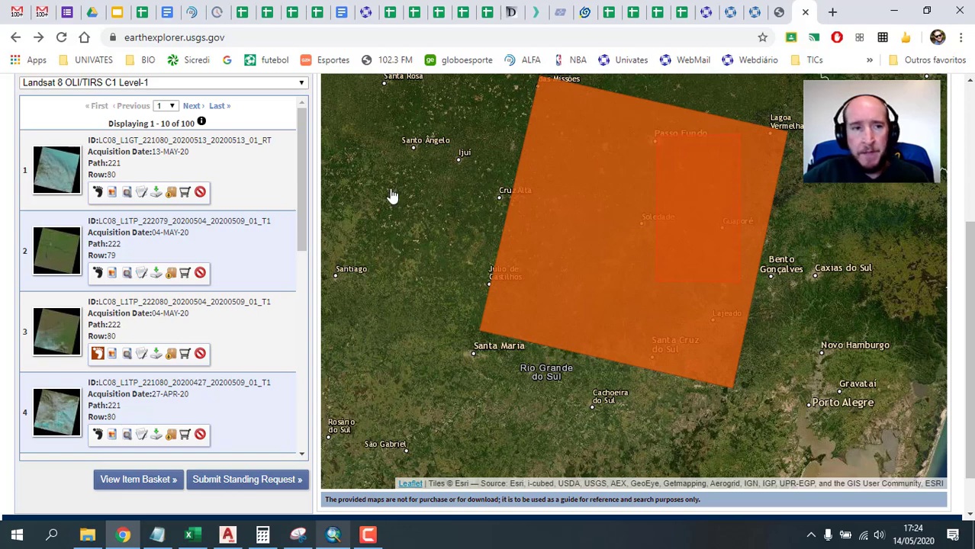
{"action": "left_click", "coordinate": [97, 354]}
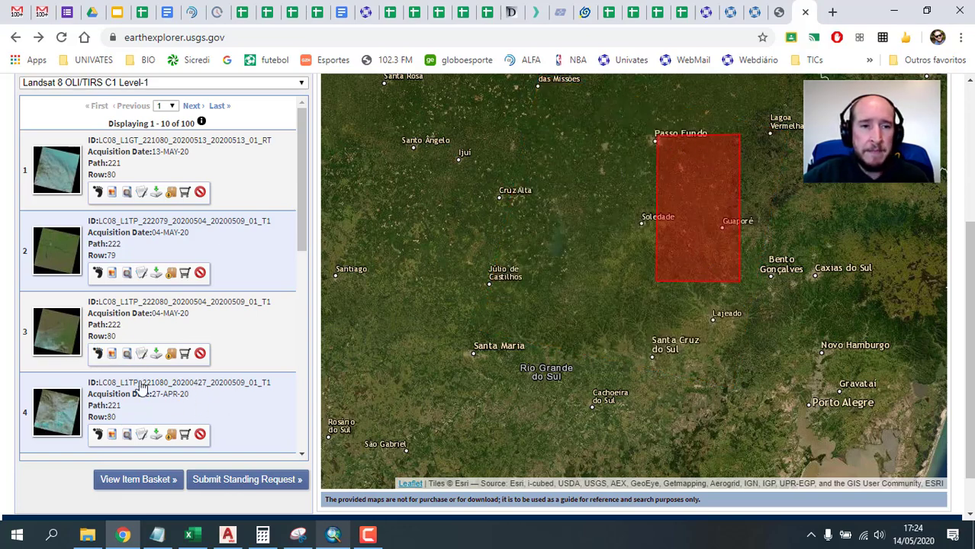
Show the footprint of the 04-MAY-20 scene, path 222 row 80, and return to the search criteria.
{"action": "left_click", "coordinate": [98, 354]}
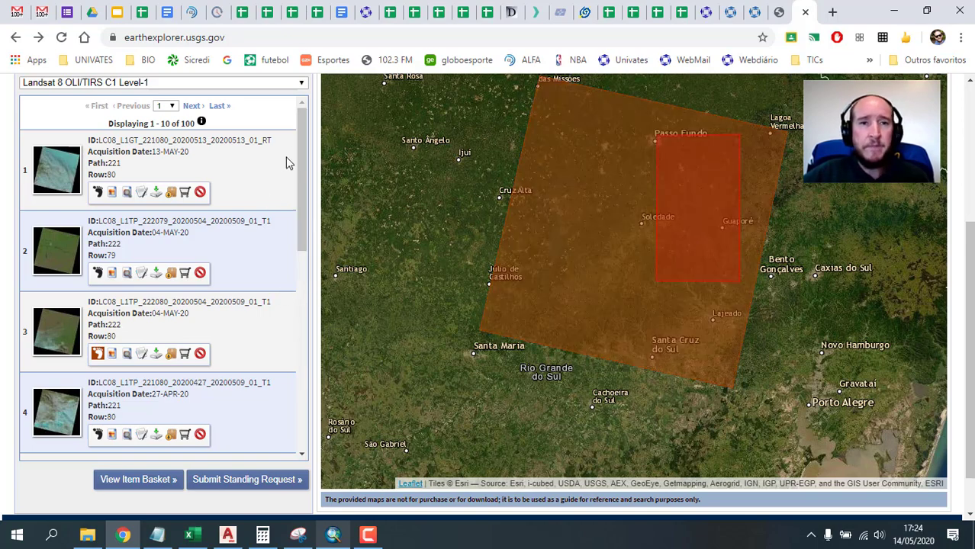
{"action": "scroll", "coordinate": [257, 294], "scroll_direction": "up", "scroll_amount": 1}
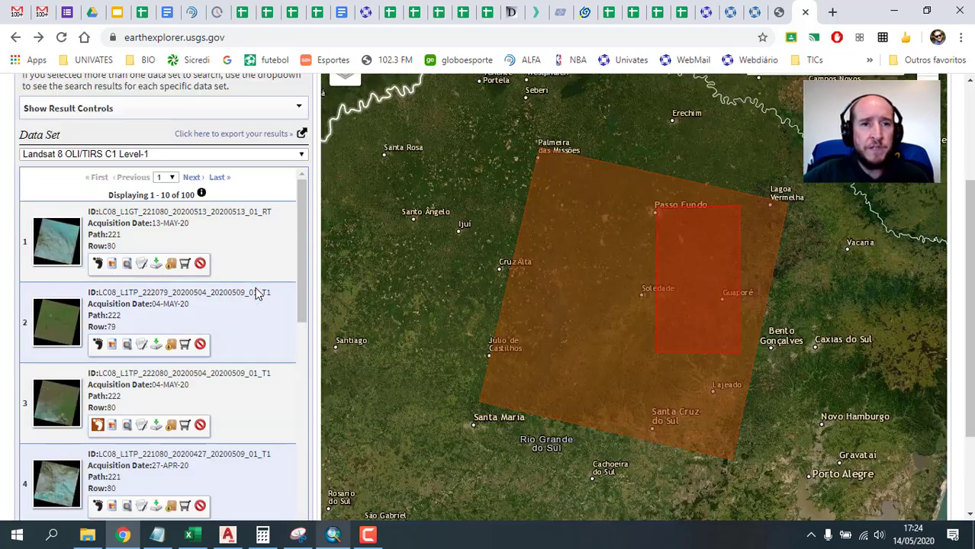
{"action": "scroll", "coordinate": [107, 155], "scroll_direction": "up", "scroll_amount": 2}
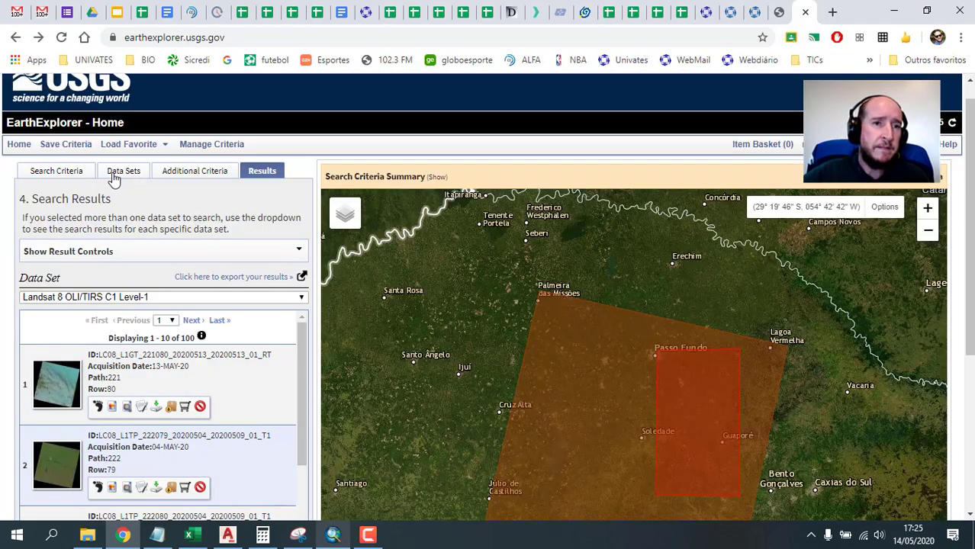
{"action": "left_click", "coordinate": [73, 175]}
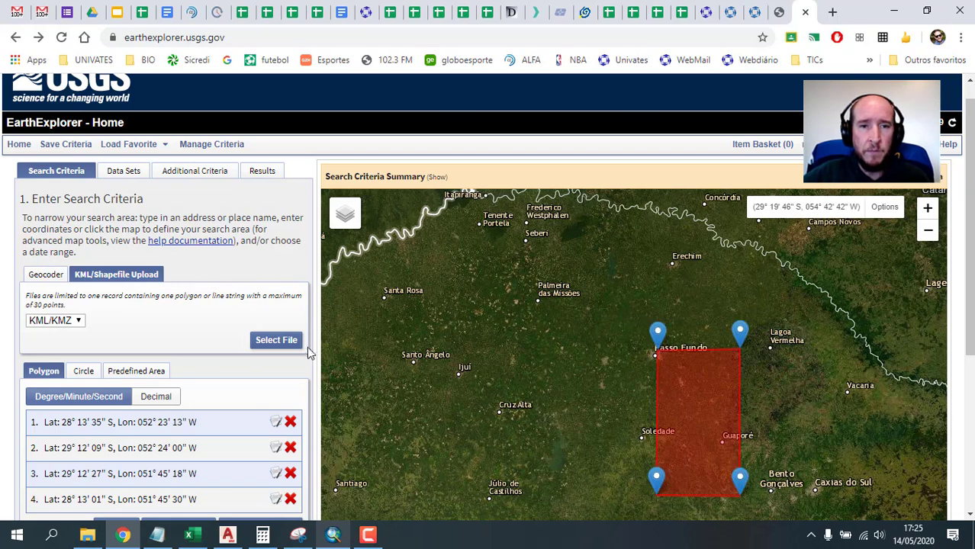
Replace the search area polygon with a WRS2 point at path 222, row 080, using the Path/Row geocoding method.
{"action": "scroll", "coordinate": [229, 325], "scroll_direction": "down", "scroll_amount": 1}
{"action": "scroll", "coordinate": [153, 267], "scroll_direction": "down", "scroll_amount": 1}
{"action": "scroll", "coordinate": [80, 206], "scroll_direction": "up", "scroll_amount": 1}
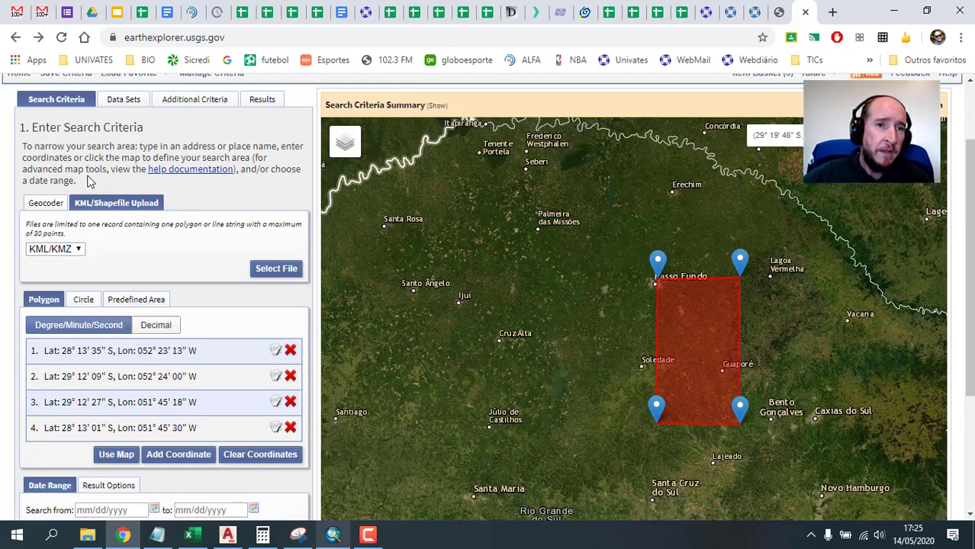
{"action": "left_click", "coordinate": [46, 204]}
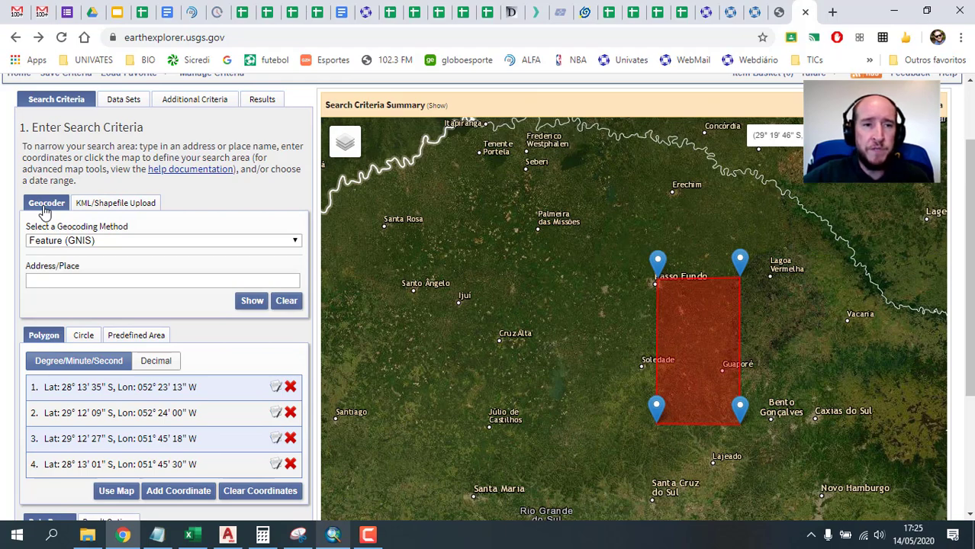
{"action": "left_click", "coordinate": [299, 243]}
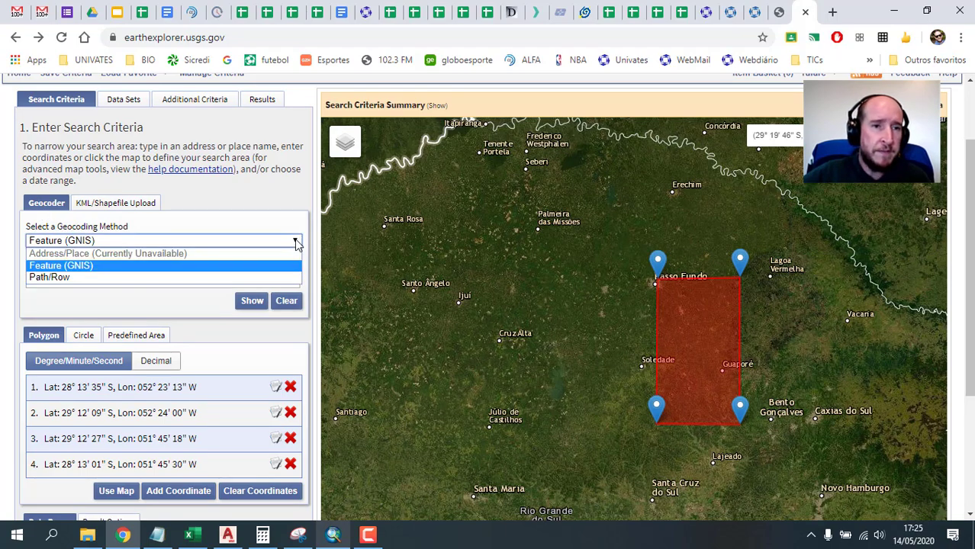
{"action": "left_click", "coordinate": [45, 280]}
{"action": "left_click", "coordinate": [151, 295]}
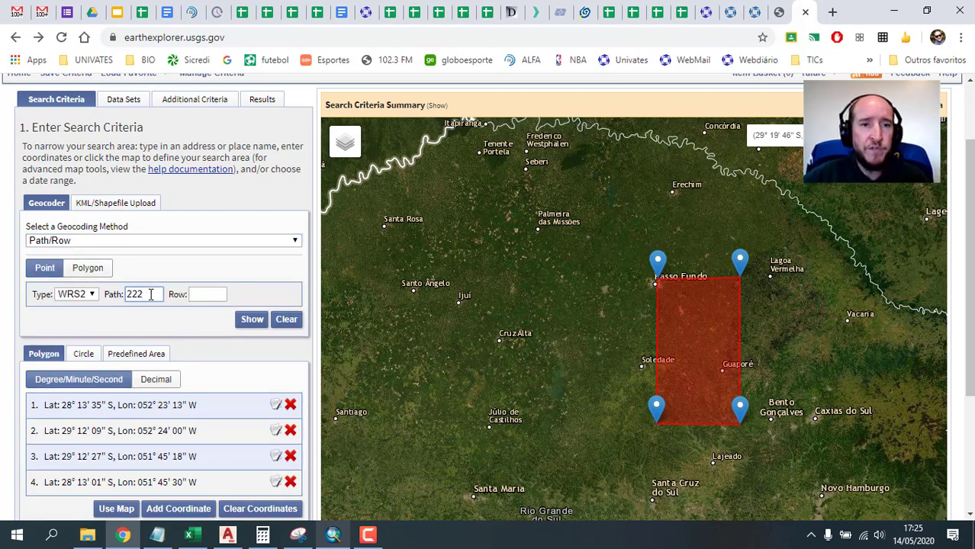
{"action": "key", "text": "Tab"}
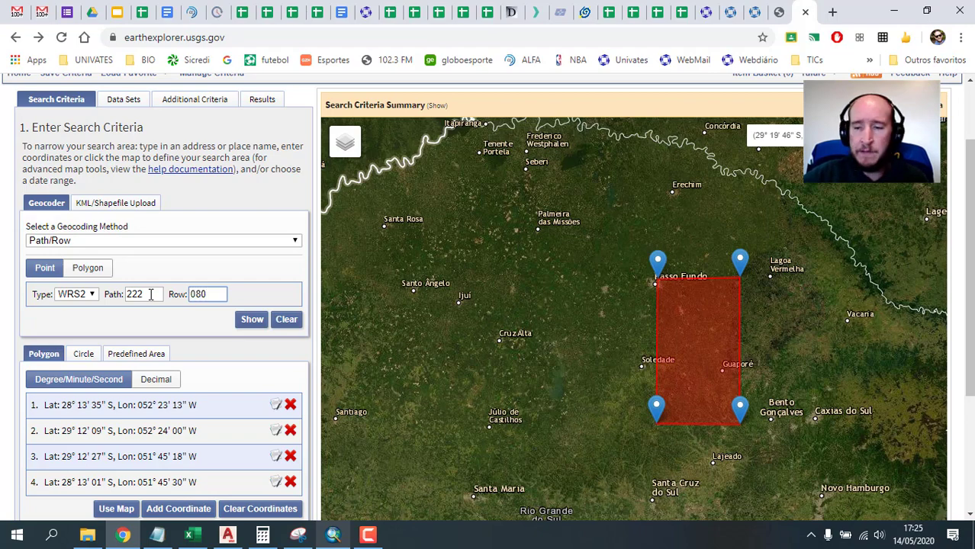
{"action": "type", "text": "080"}
{"action": "key", "text": "Return"}
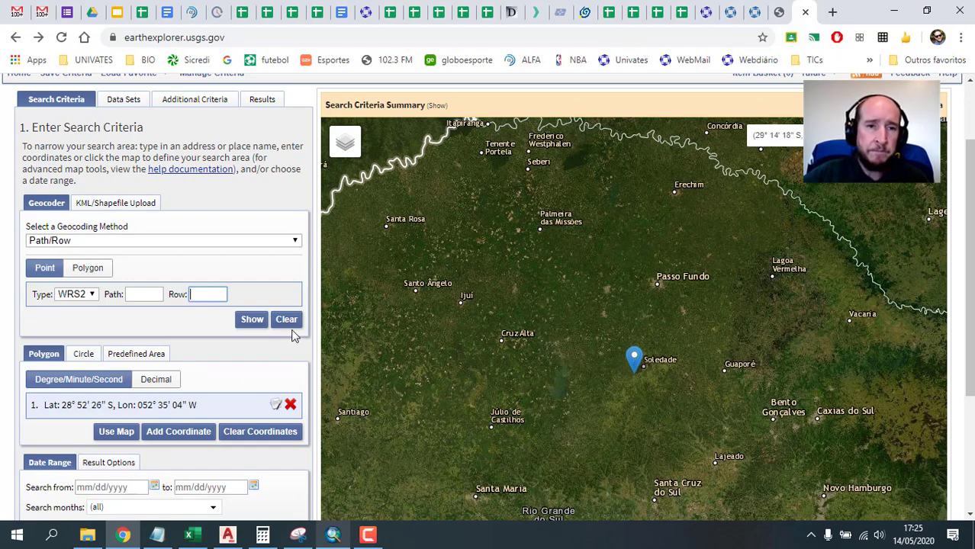
Show the Landsat 8 OLI/TIRS C1 Level-1 search results for the new path/row point.
{"action": "scroll", "coordinate": [294, 352], "scroll_direction": "down", "scroll_amount": 1}
{"action": "scroll", "coordinate": [290, 435], "scroll_direction": "down", "scroll_amount": 1}
{"action": "left_click", "coordinate": [284, 400]}
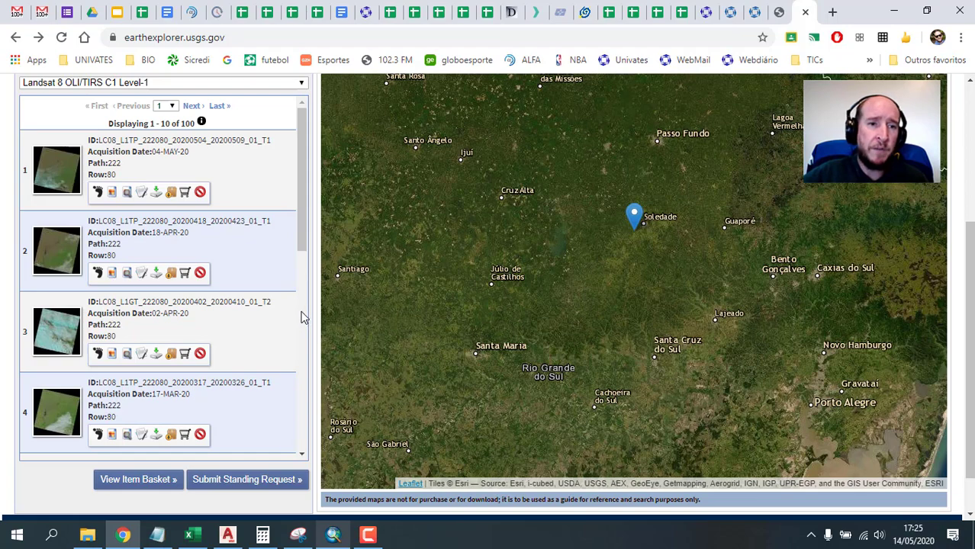
Show and hide the footprint of the 01-MAR-20 scene, path 222 row 80, on the map.
{"action": "scroll", "coordinate": [302, 317], "scroll_direction": "up", "scroll_amount": 2}
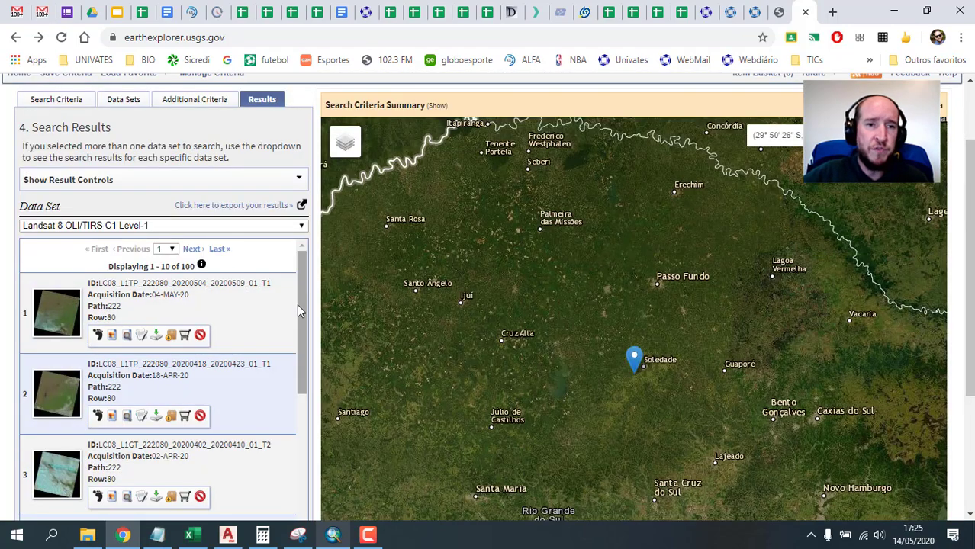
{"action": "left_click_drag", "start_coordinate": [303, 327], "coordinate": [298, 419]}
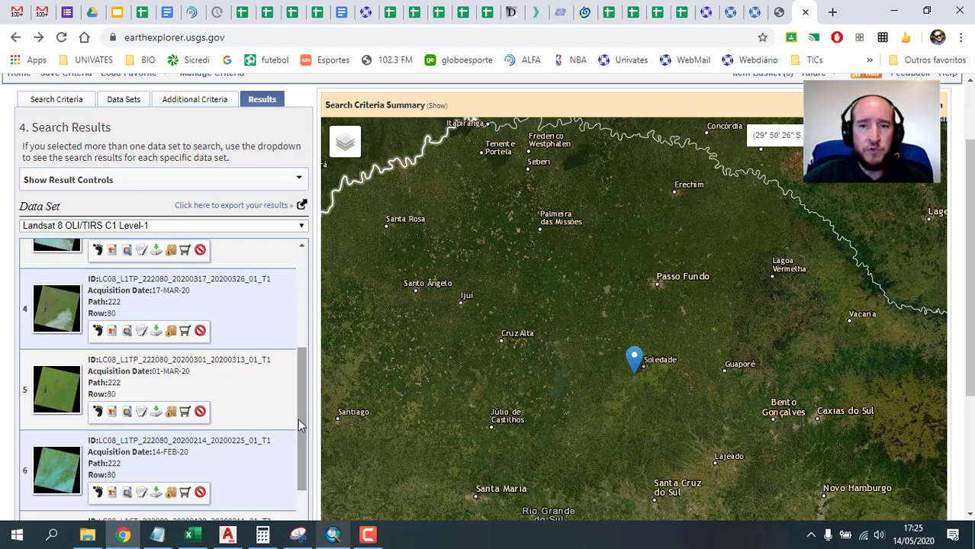
{"action": "left_click", "coordinate": [98, 413]}
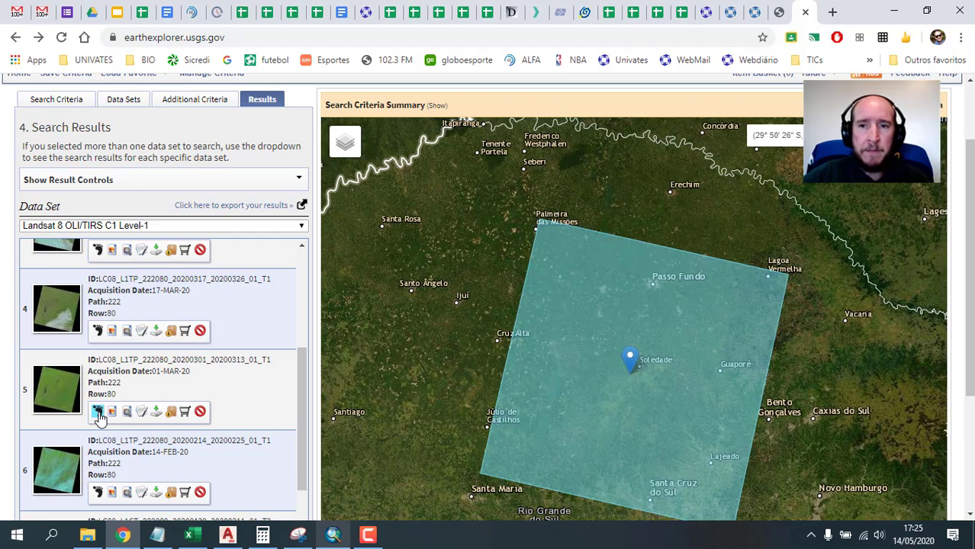
{"action": "left_click", "coordinate": [98, 413]}
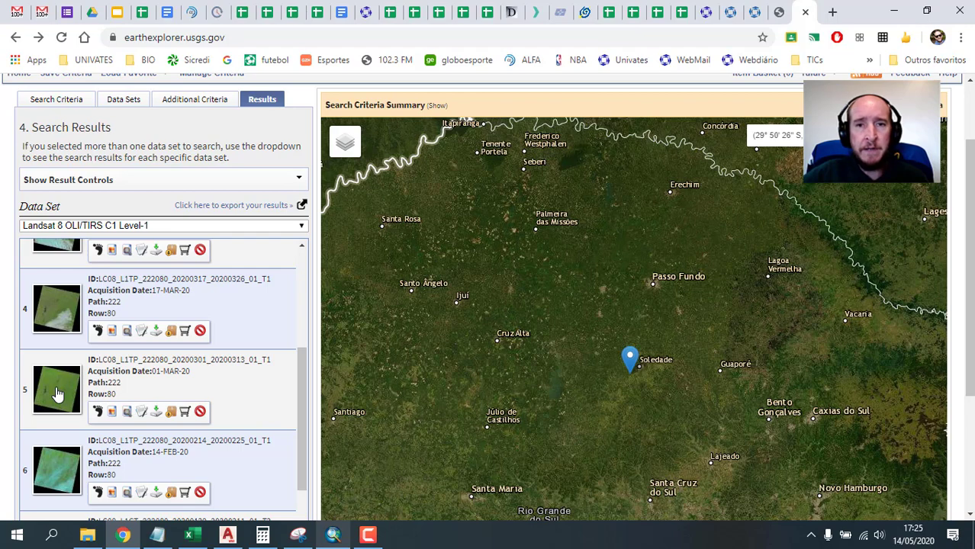
Compare the cloud cover in the full-size previews of the 01-MAR-20 and 17-MAR-20 scenes.
{"action": "left_click", "coordinate": [57, 392]}
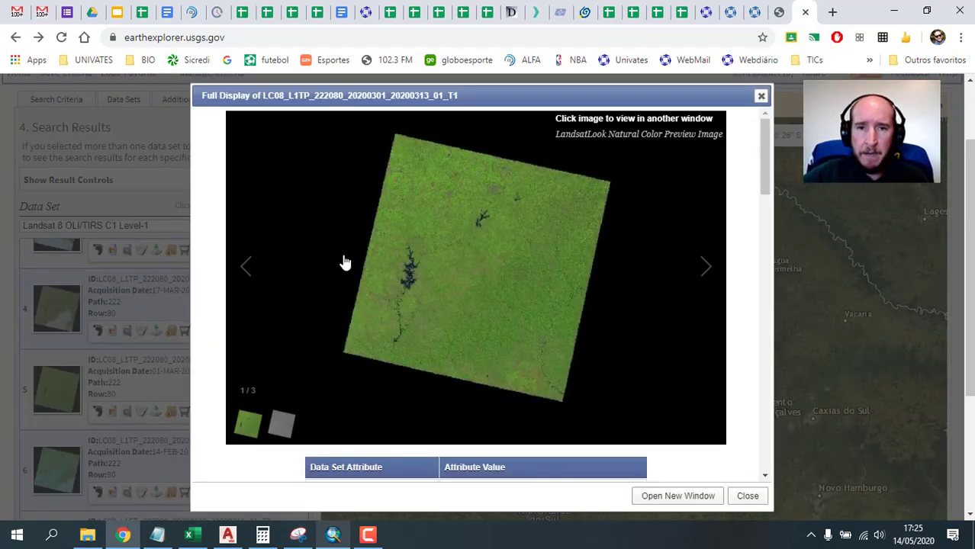
{"action": "left_click", "coordinate": [760, 96]}
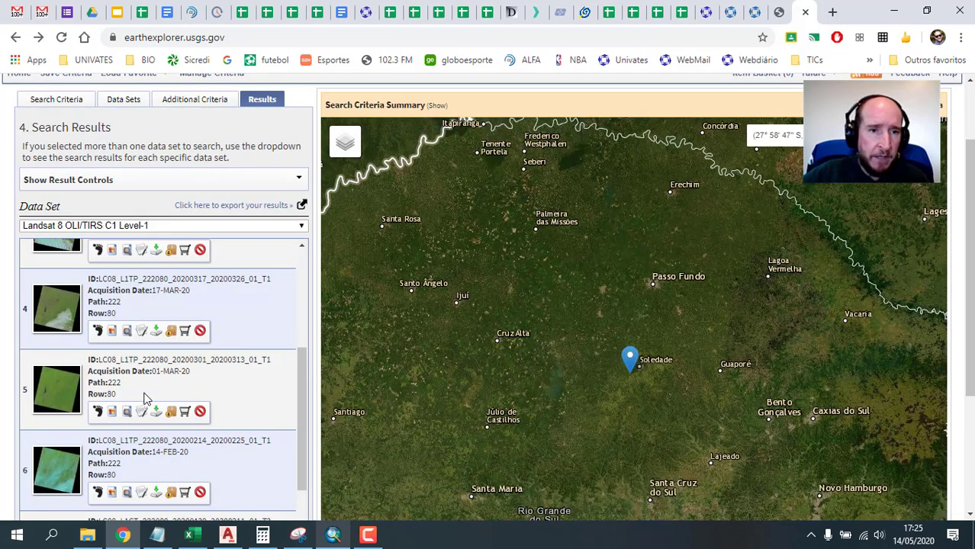
{"action": "left_click", "coordinate": [67, 314]}
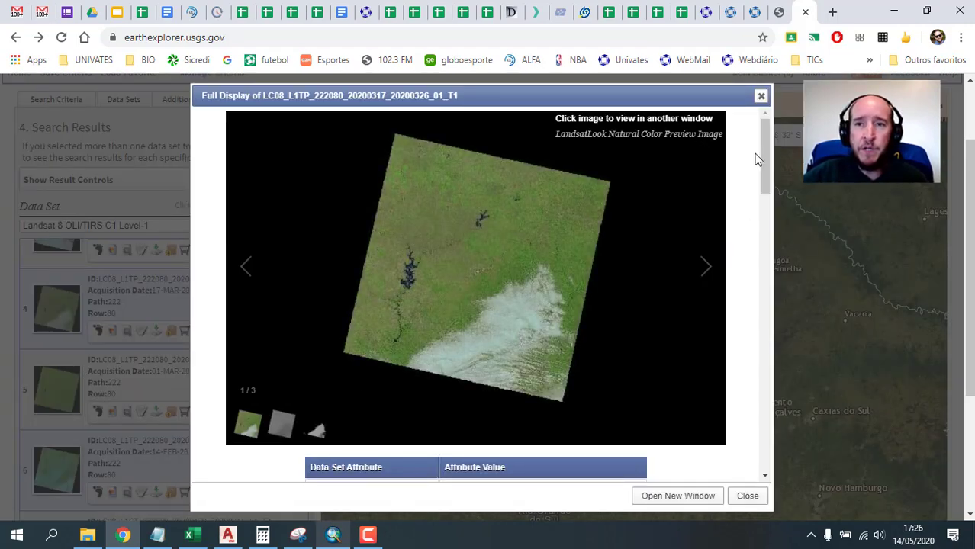
{"action": "left_click", "coordinate": [760, 96]}
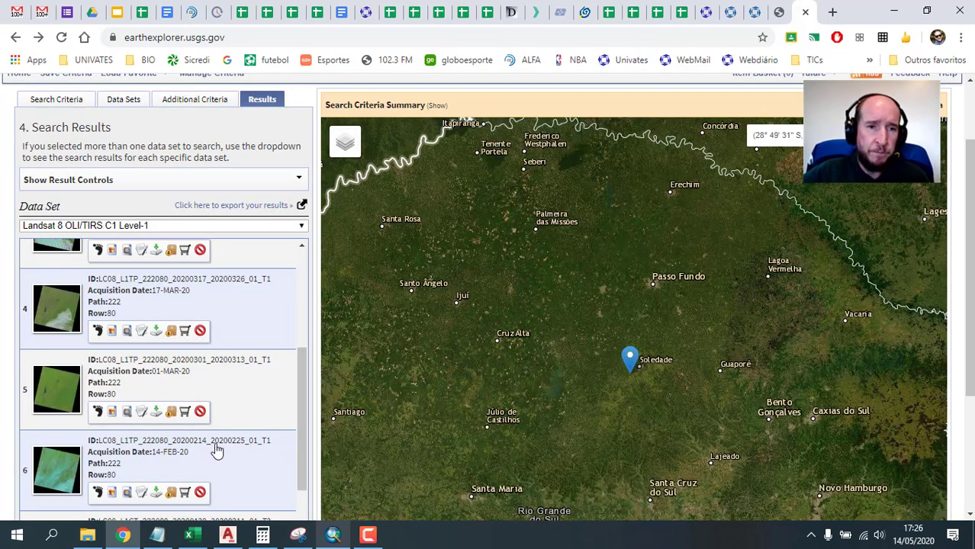
Try to download the 01-MAR-20 scene's Level-1 GeoTIFF Data Product (890.0 MB) into the D:\Bacia\Landsat 8 folder.
{"action": "left_click", "coordinate": [156, 414]}
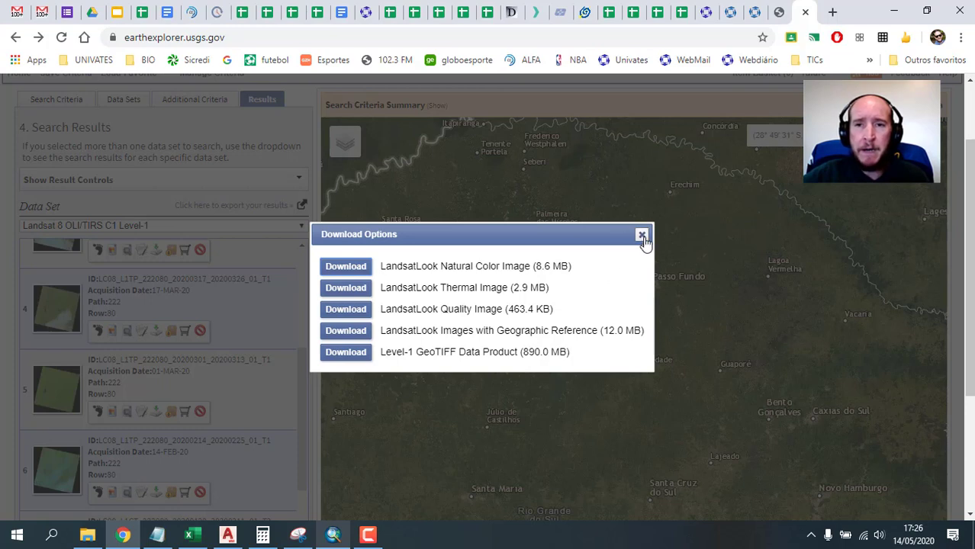
{"action": "left_click", "coordinate": [346, 356]}
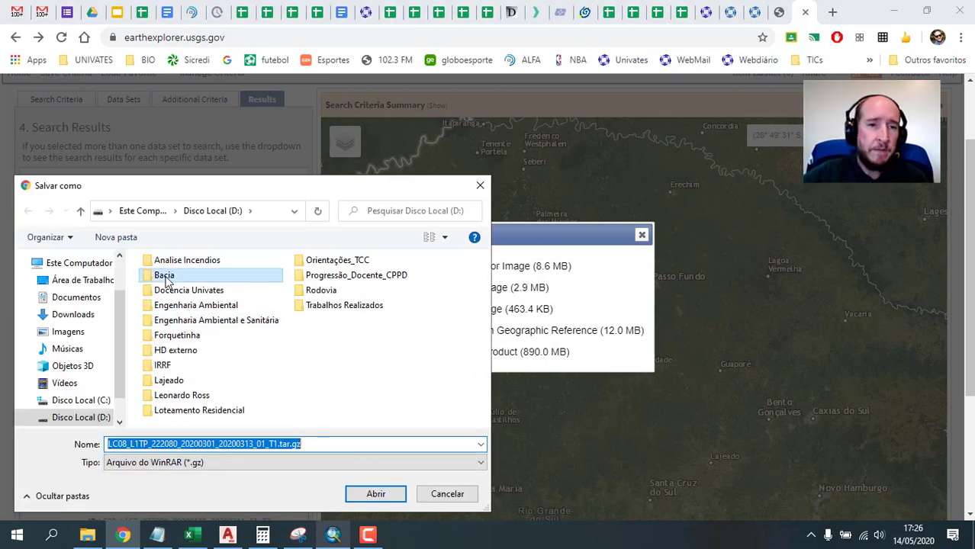
{"action": "double_click", "coordinate": [164, 275]}
{"action": "scroll", "coordinate": [485, 305], "scroll_direction": "down", "scroll_amount": 1}
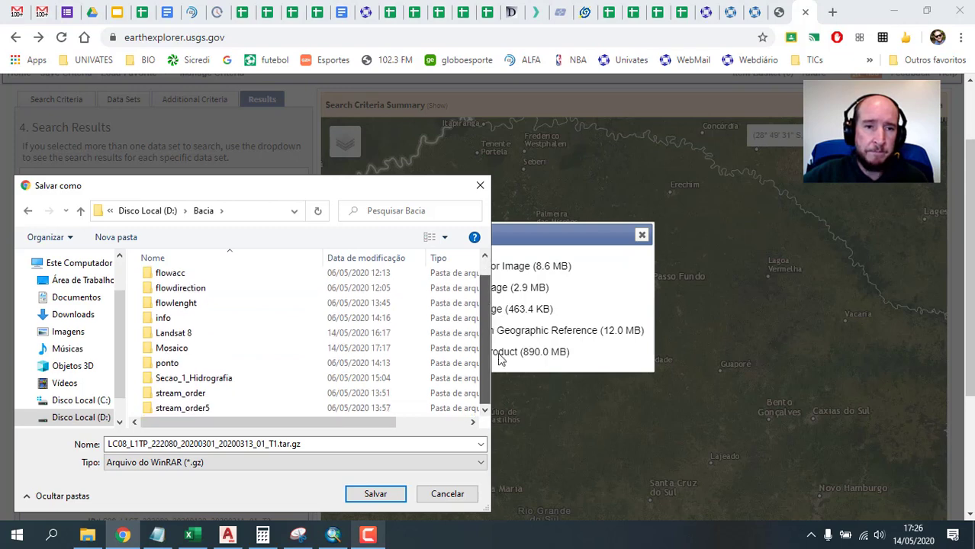
{"action": "left_click", "coordinate": [183, 338]}
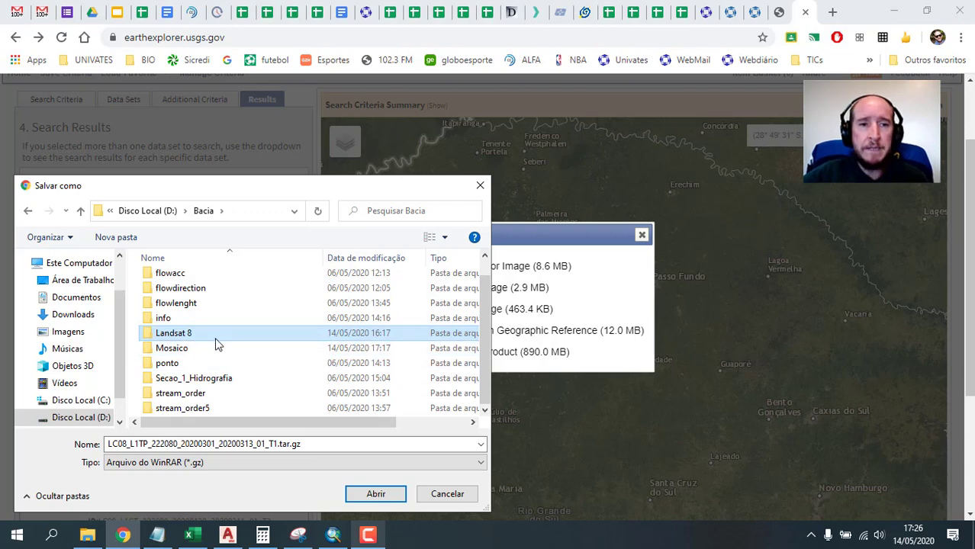
{"action": "double_click", "coordinate": [200, 338]}
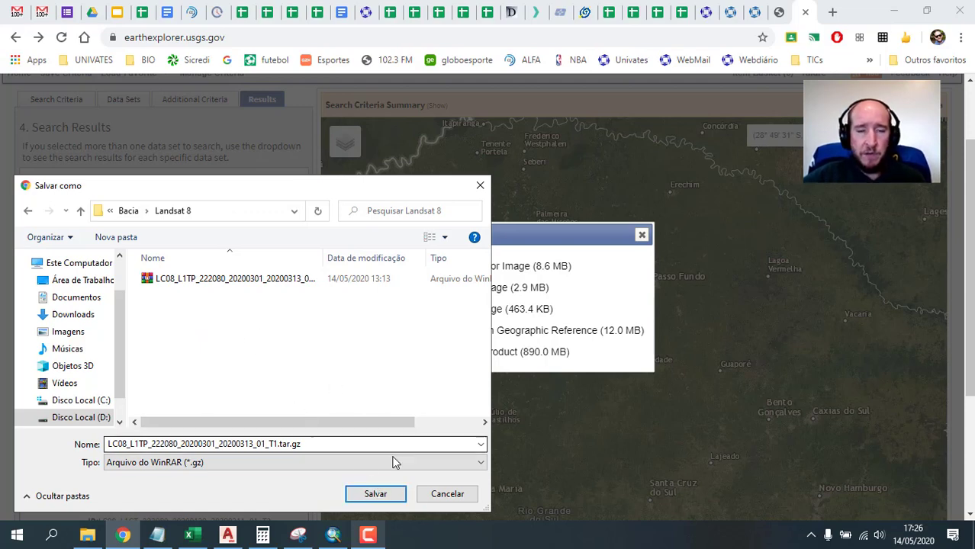
{"action": "left_click", "coordinate": [448, 493]}
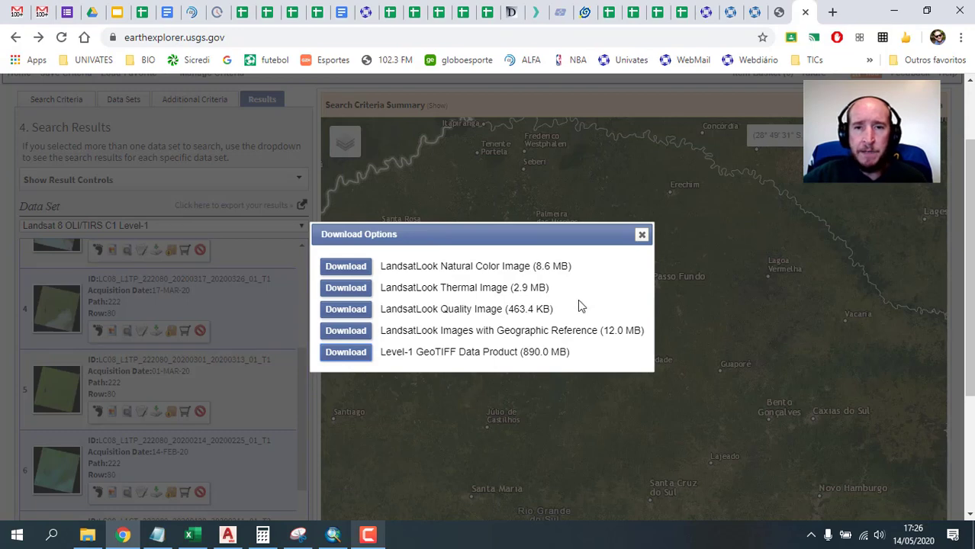
{"action": "left_click", "coordinate": [641, 234]}
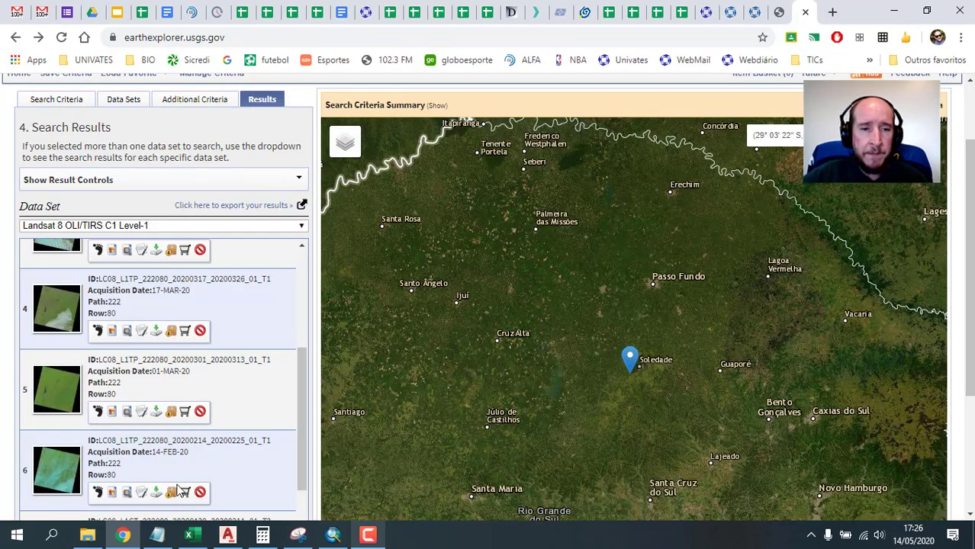
Switch to File Explorer, open the D:\Bacia\Landsat 8 folder and display its files as a list (Lista).
{"action": "left_click", "coordinate": [87, 535]}
{"action": "left_click", "coordinate": [290, 217]}
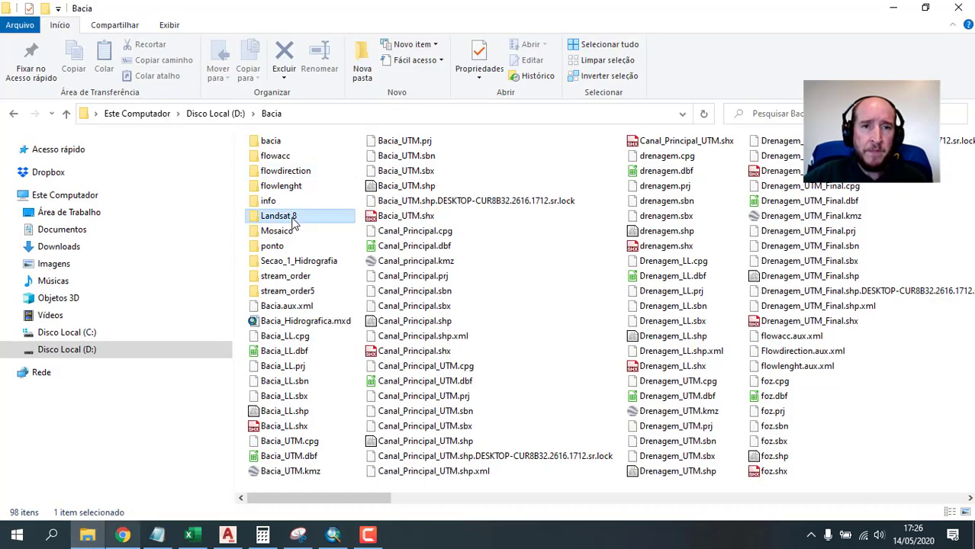
{"action": "double_click", "coordinate": [292, 219]}
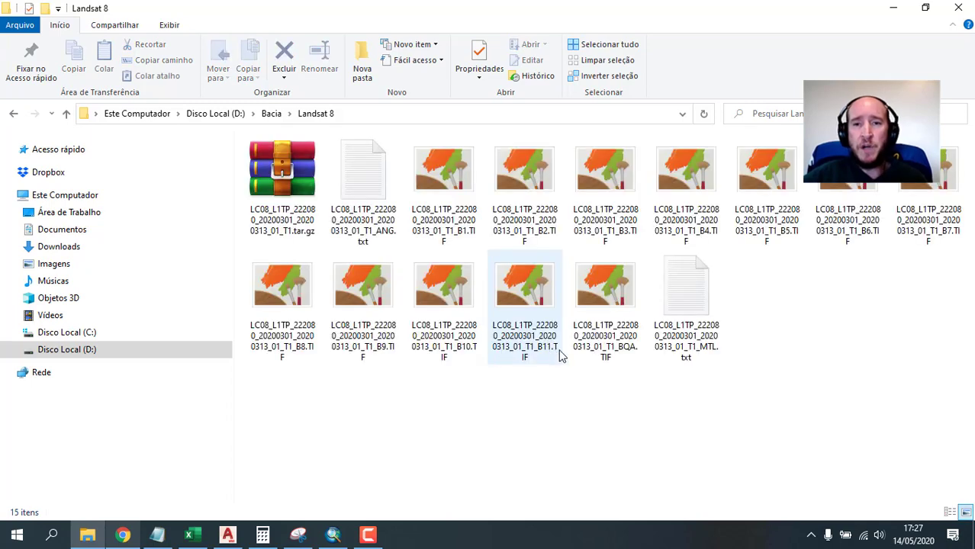
{"action": "right_click", "coordinate": [839, 332]}
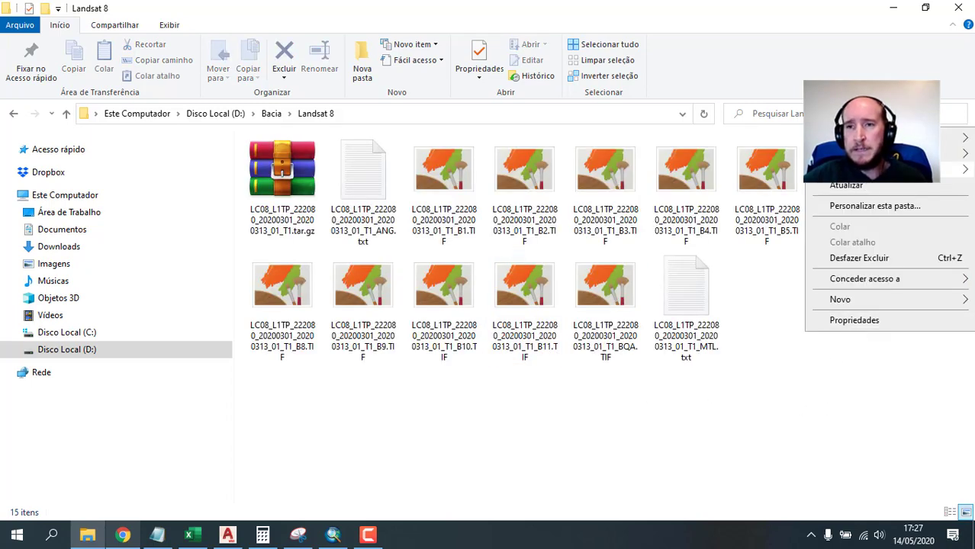
{"action": "mouse_move", "coordinate": [877, 138]}
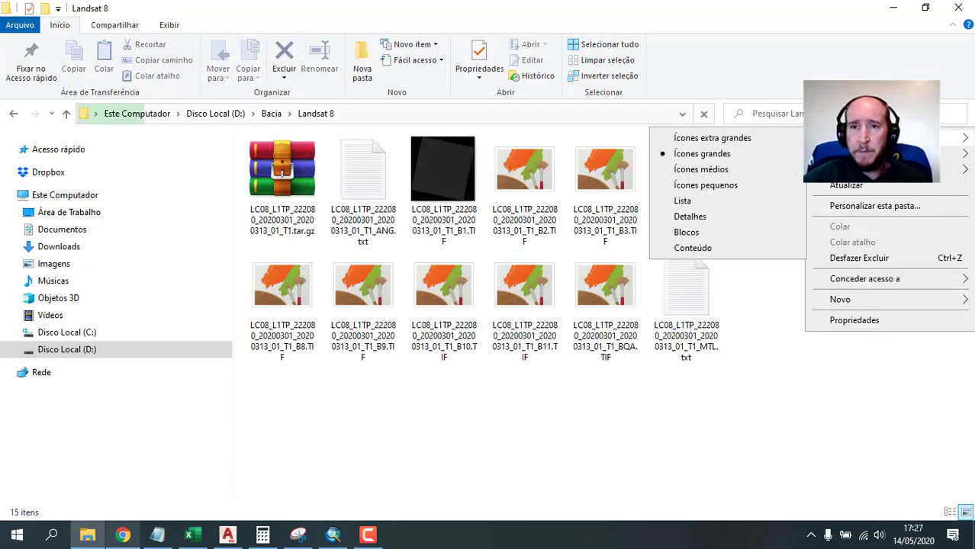
{"action": "key", "text": "Escape"}
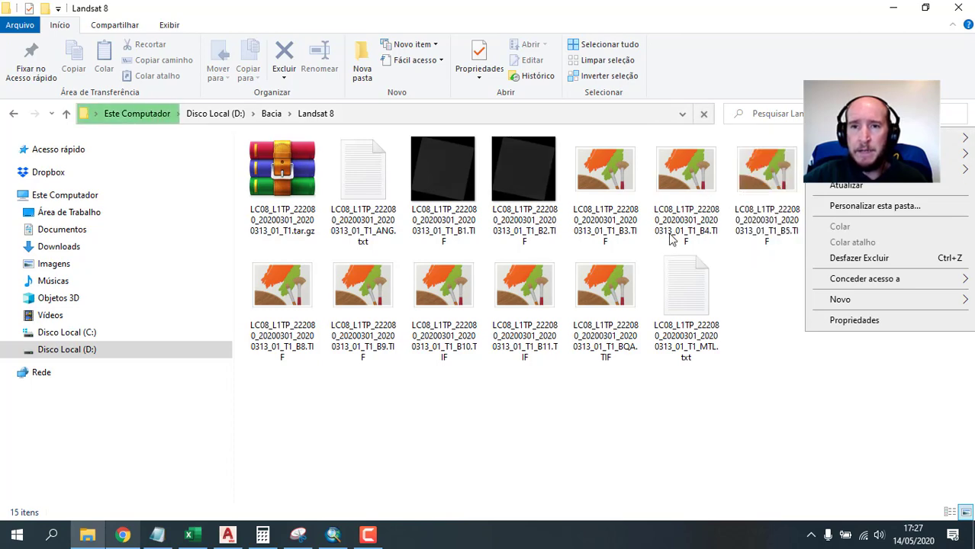
{"action": "left_click", "coordinate": [710, 201]}
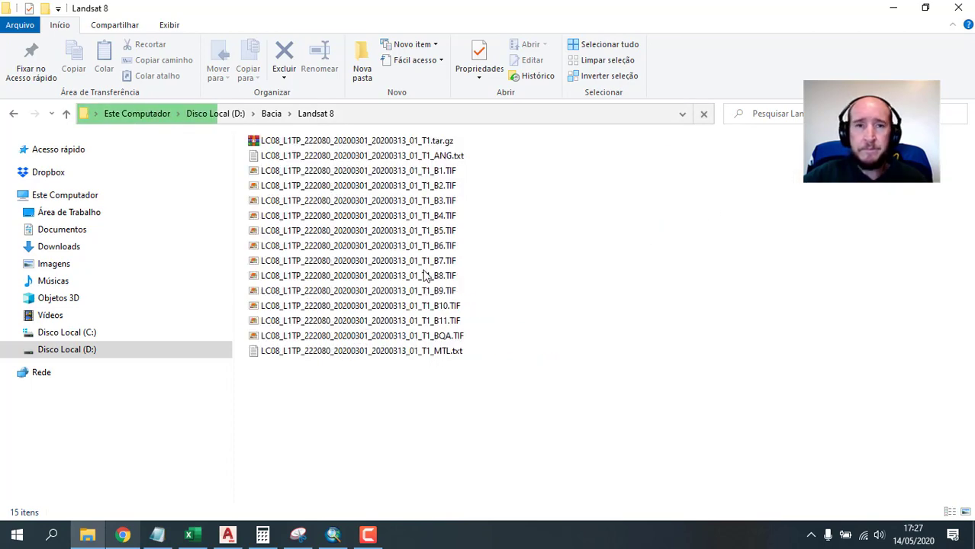
Look at the extraction options of LC08_L1TP_222080_20200301_20200313_01_T1.tar.gz and select all the extracted TIF and TXT files.
{"action": "left_click", "coordinate": [328, 142]}
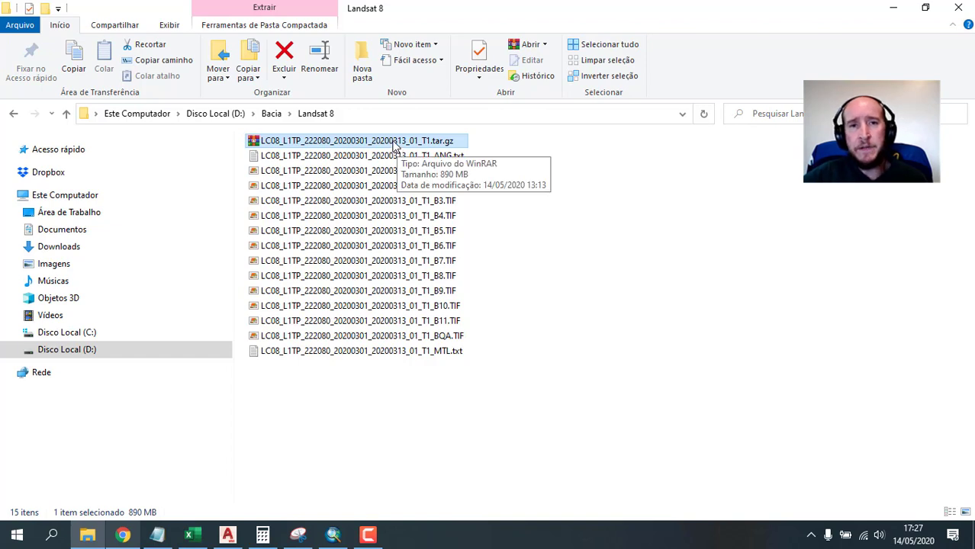
{"action": "right_click", "coordinate": [394, 146]}
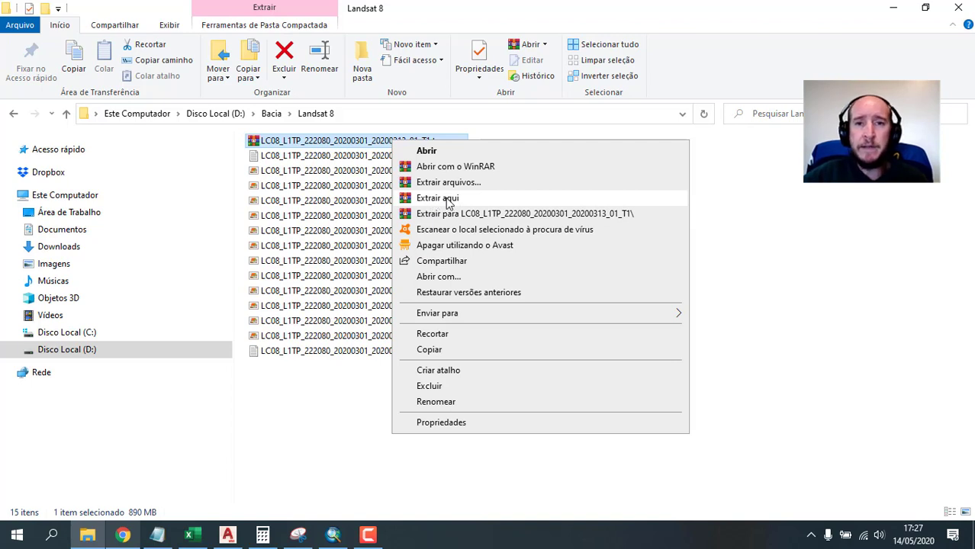
{"action": "left_click", "coordinate": [848, 470]}
{"action": "left_click_drag", "start_coordinate": [427, 416], "coordinate": [313, 152]}
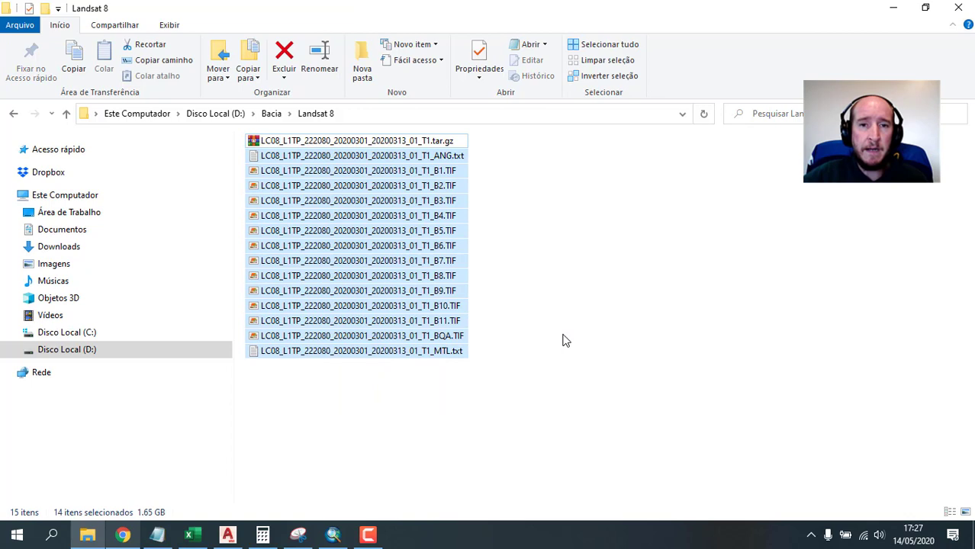
Go through the extracted Landsat files, highlighting bands B1 to B11 together and bands B2, B3 and B4 as a group.
{"action": "left_click", "coordinate": [535, 396]}
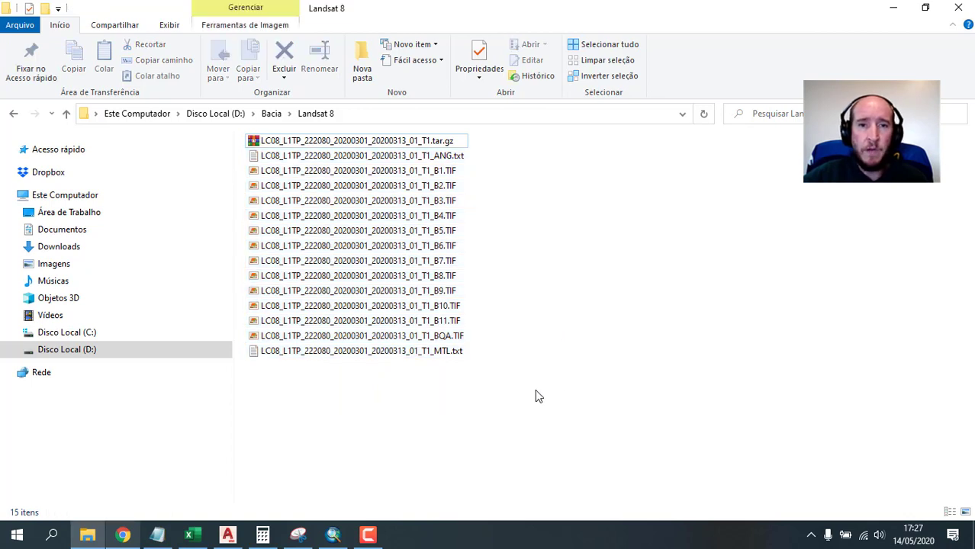
{"action": "left_click", "coordinate": [432, 172]}
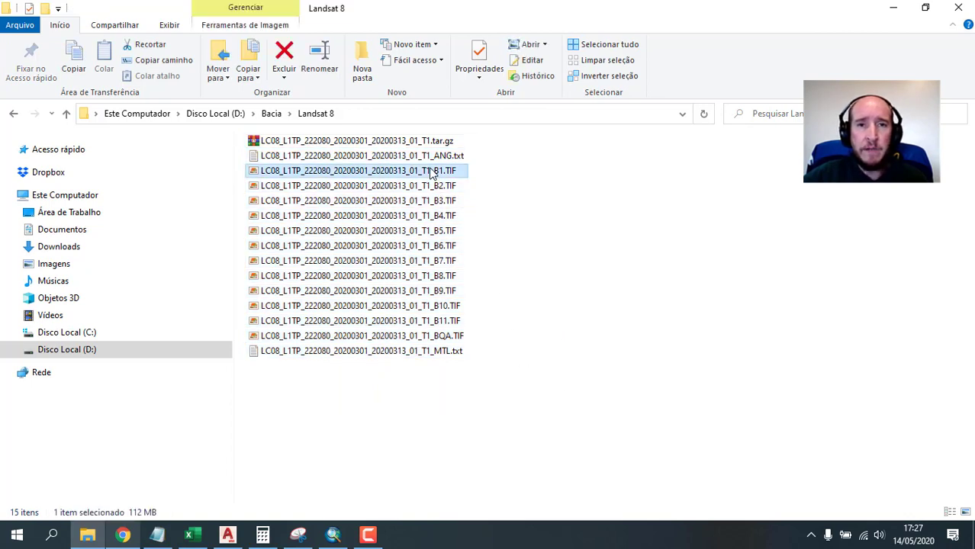
{"action": "left_click", "coordinate": [455, 321], "text": "shift"}
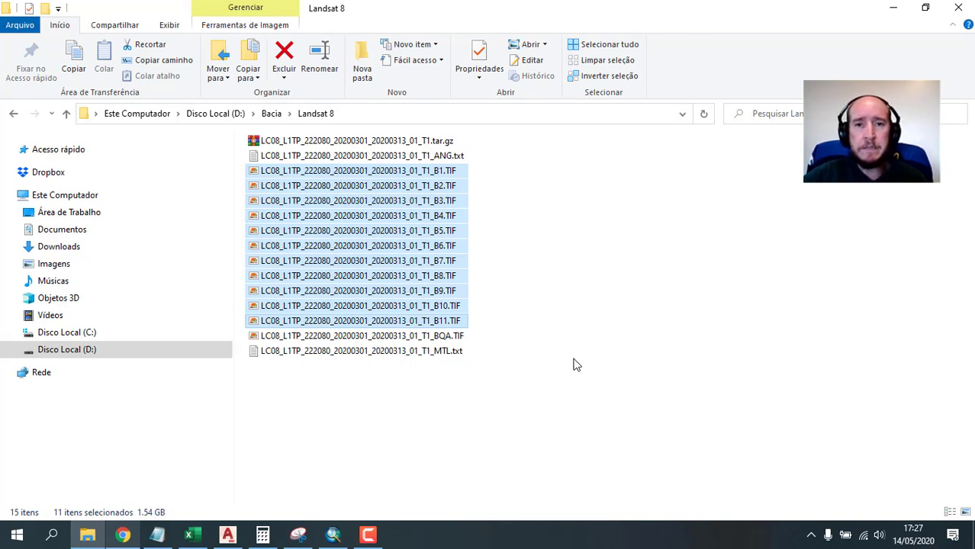
{"action": "left_click", "coordinate": [439, 171]}
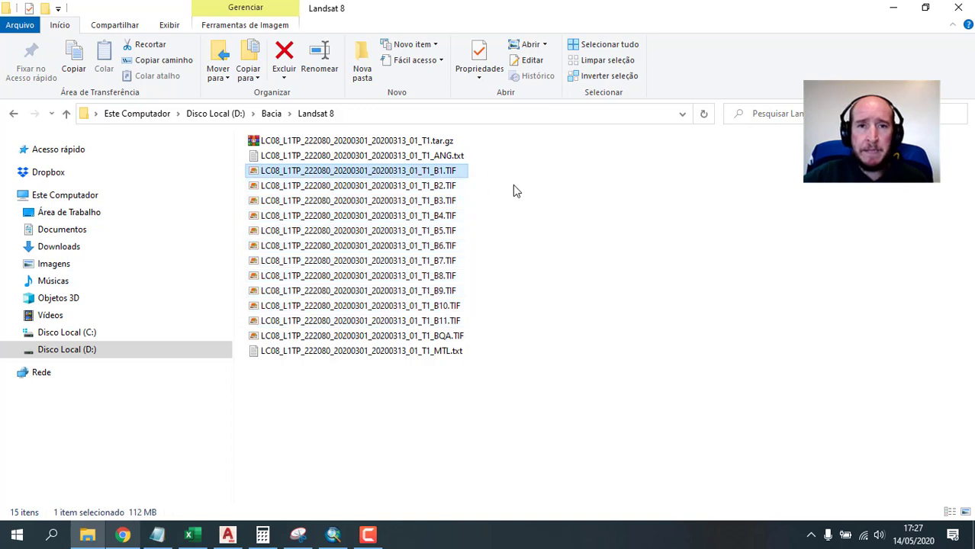
{"action": "left_click", "coordinate": [412, 185]}
{"action": "left_click", "coordinate": [411, 202]}
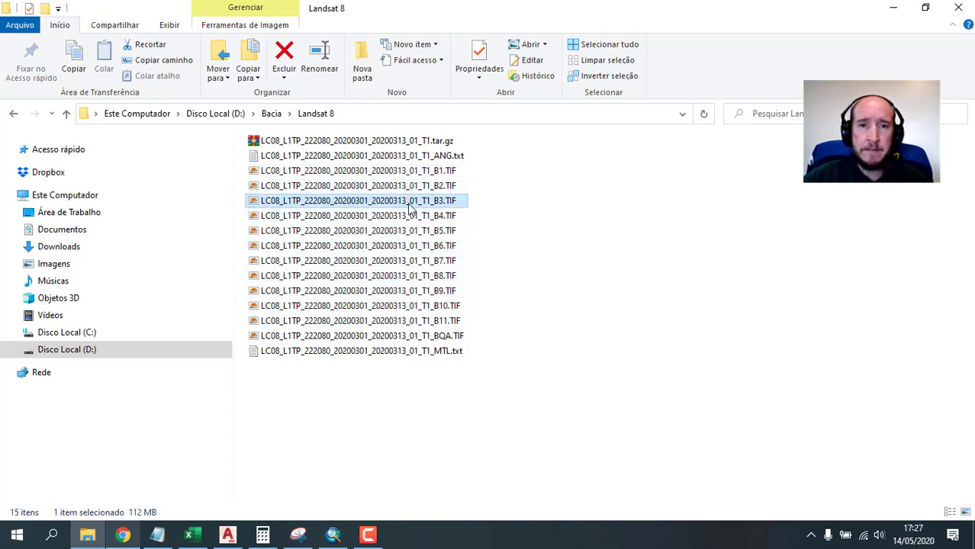
{"action": "left_click", "coordinate": [415, 216], "text": "shift"}
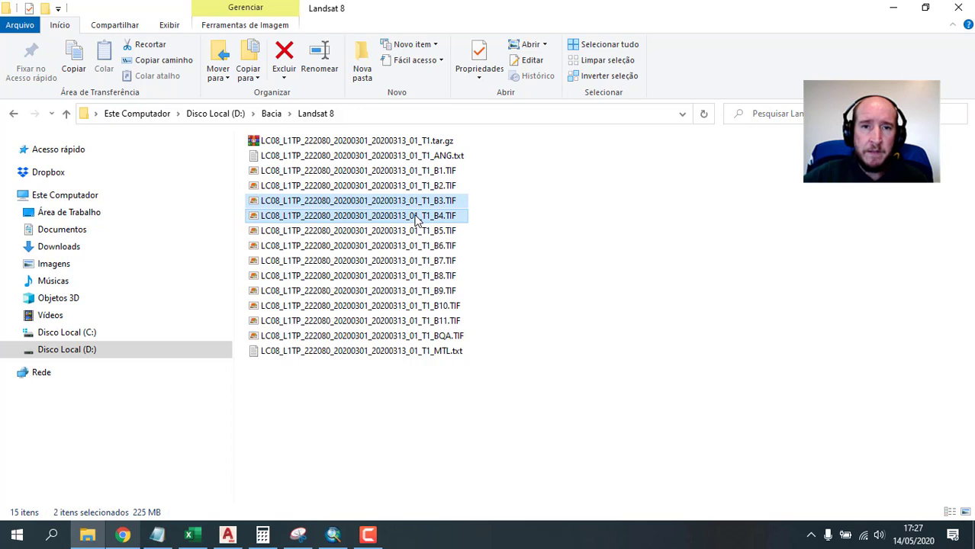
{"action": "left_click", "coordinate": [446, 188]}
{"action": "left_click", "coordinate": [441, 217], "text": "shift"}
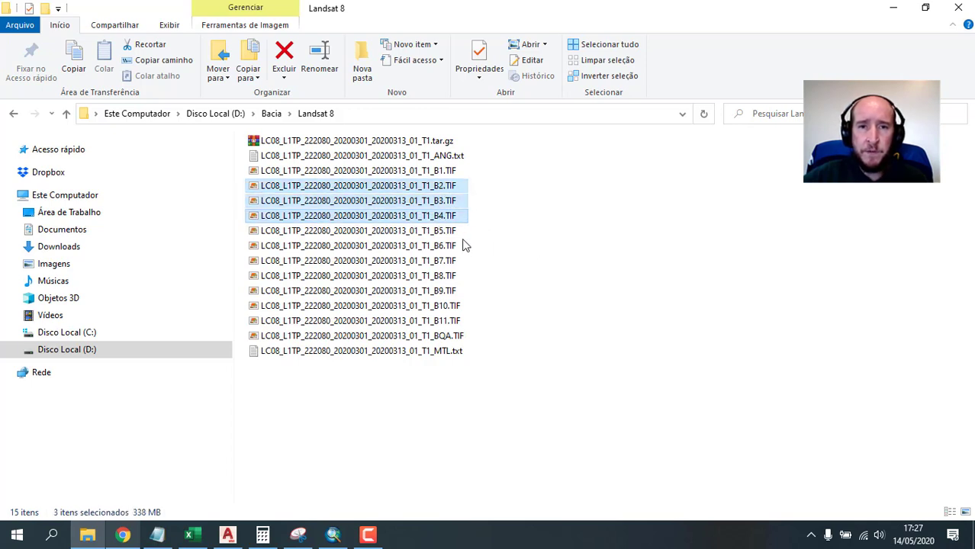
Highlight the B4, B5 and B6 TIF files together in the Landsat 8 folder.
{"action": "left_click", "coordinate": [442, 232]}
{"action": "left_click", "coordinate": [448, 249]}
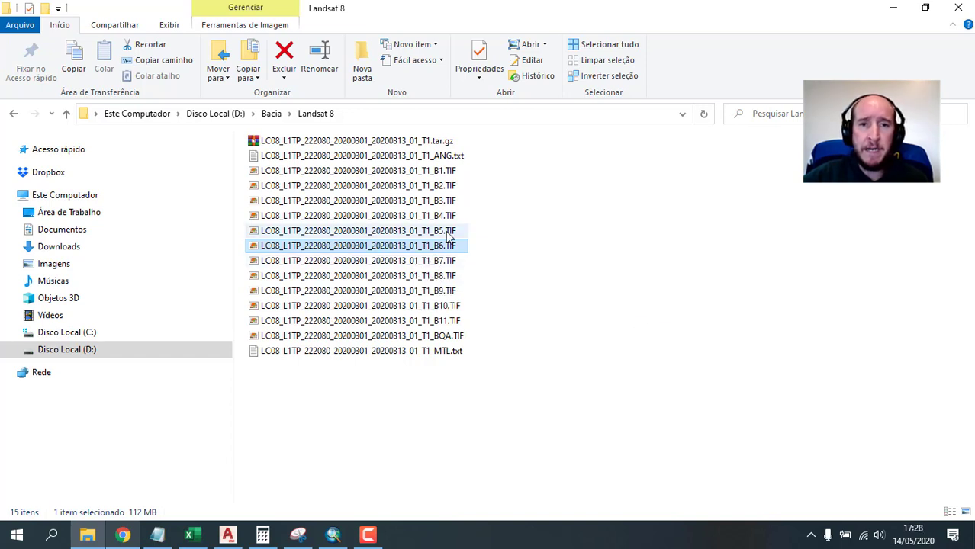
{"action": "left_click", "coordinate": [445, 216]}
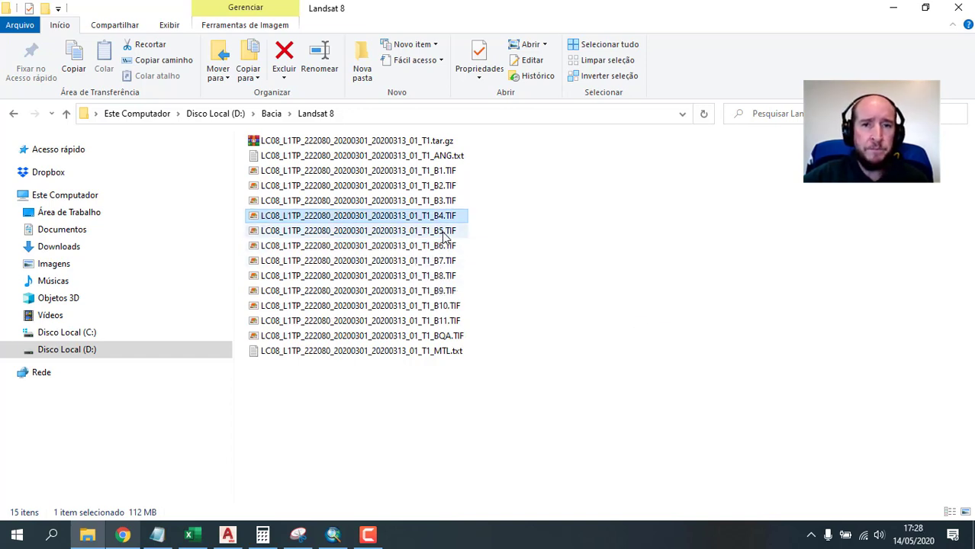
{"action": "left_click", "coordinate": [445, 232], "text": "ctrl"}
{"action": "left_click", "coordinate": [451, 247], "text": "ctrl"}
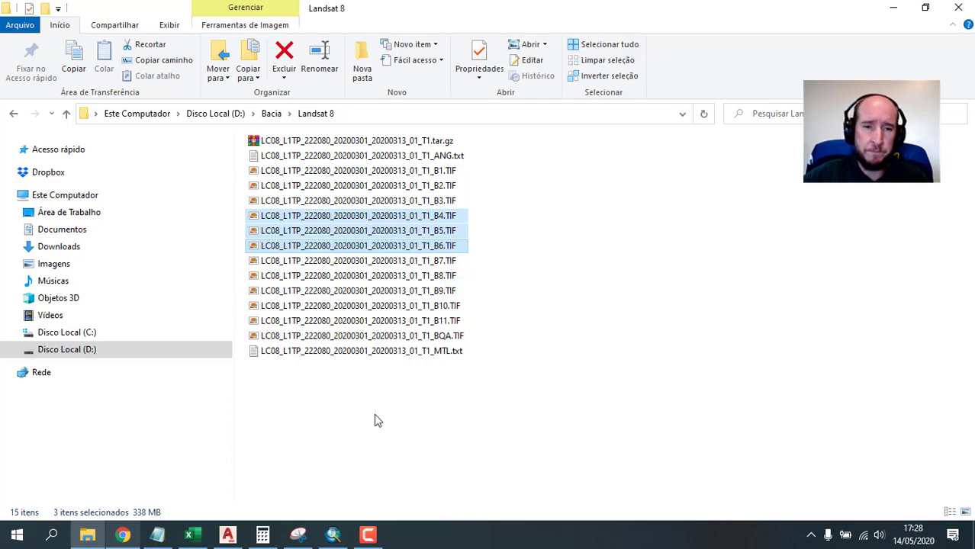
Switch to ArcMap and create a new blank map with the default geodatabase.
{"action": "left_click", "coordinate": [333, 535]}
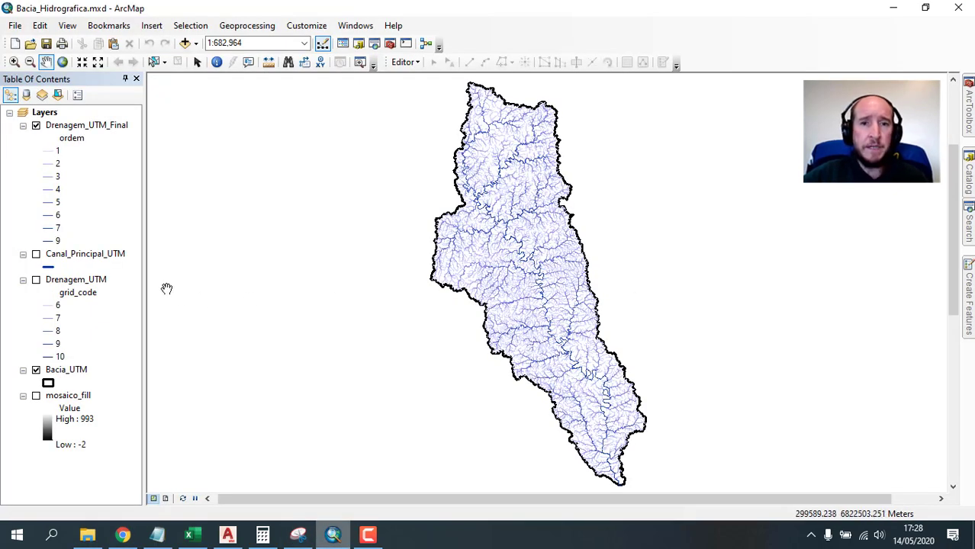
{"action": "left_click", "coordinate": [15, 43]}
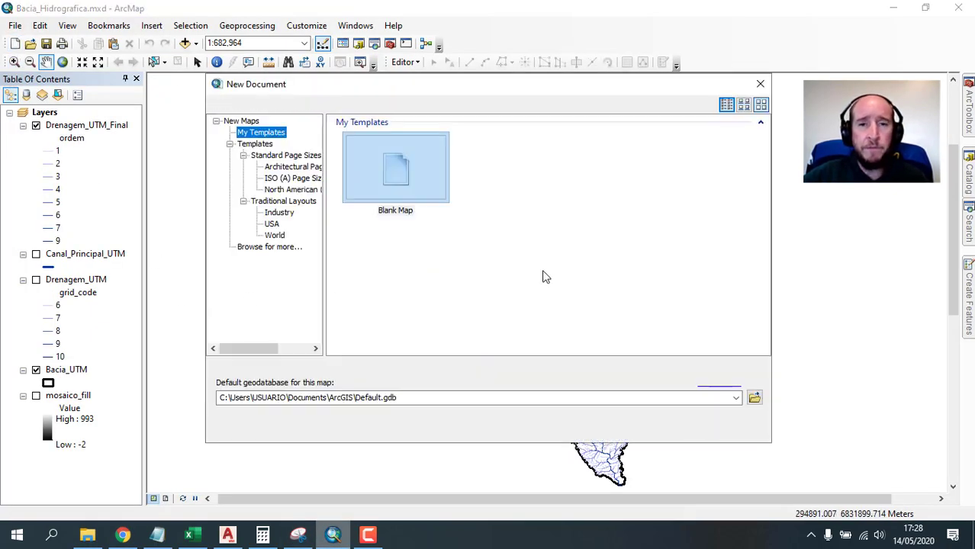
{"action": "left_click", "coordinate": [681, 424]}
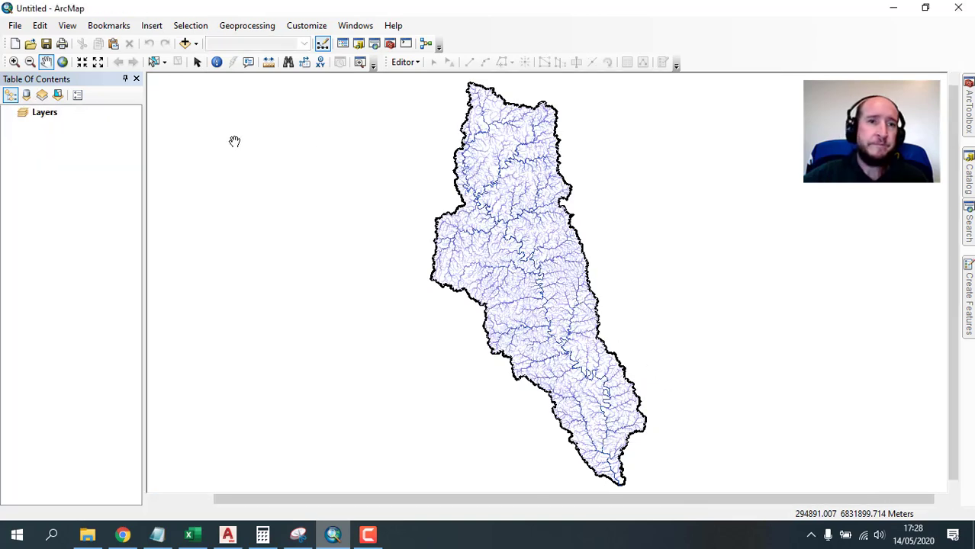
Add the B4, B5 and B6 TIF rasters from the Landsat 8 folder to the map, creating pyramids for each.
{"action": "left_click", "coordinate": [183, 43]}
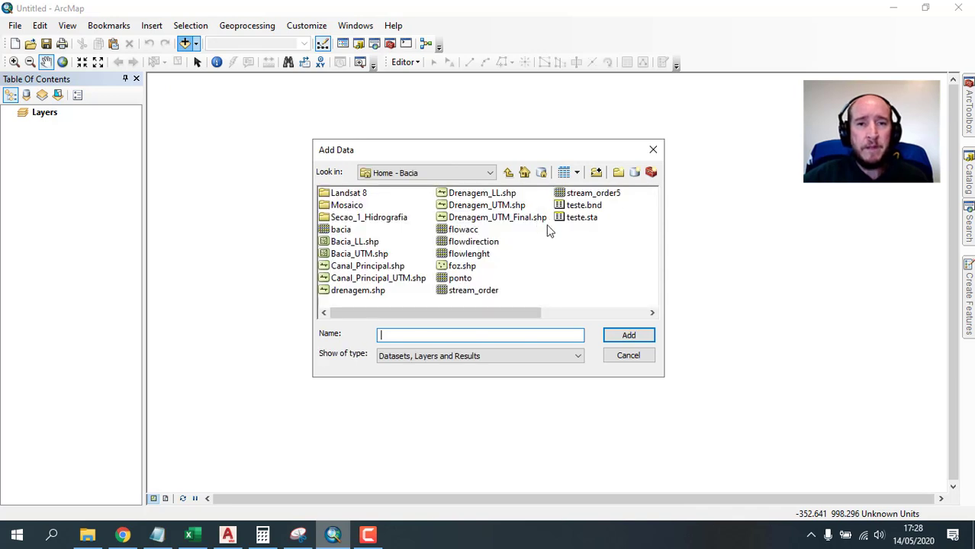
{"action": "double_click", "coordinate": [352, 193]}
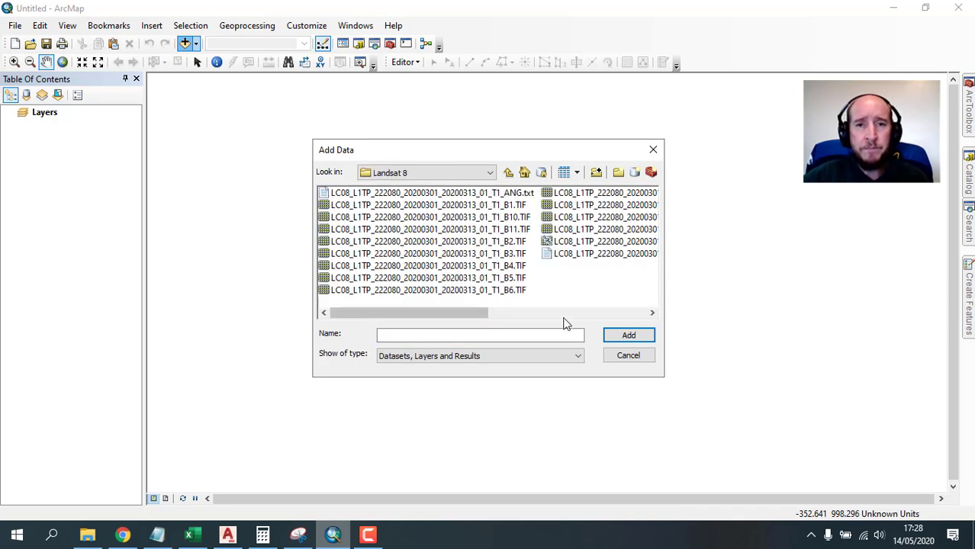
{"action": "left_click", "coordinate": [506, 266]}
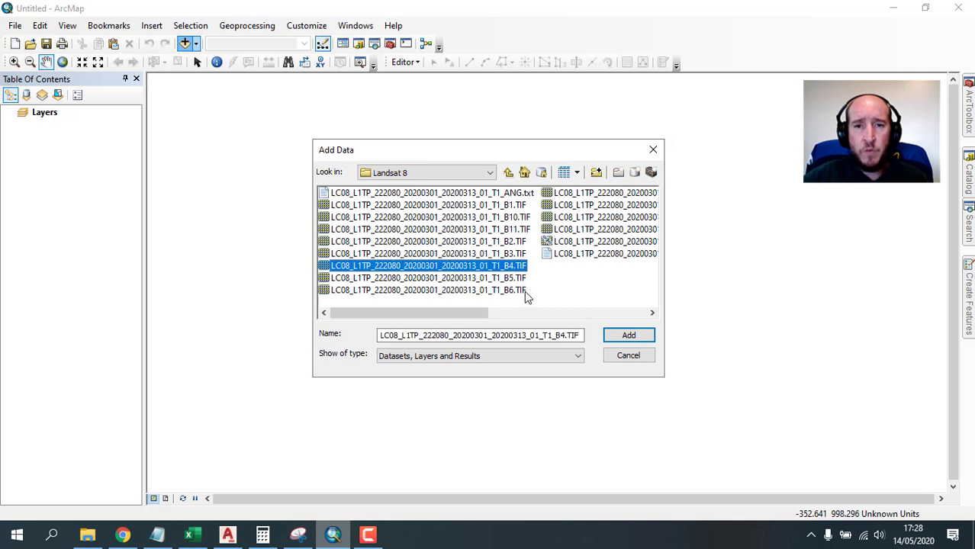
{"action": "left_click", "coordinate": [514, 280], "text": "shift"}
{"action": "left_click", "coordinate": [518, 291], "text": "shift"}
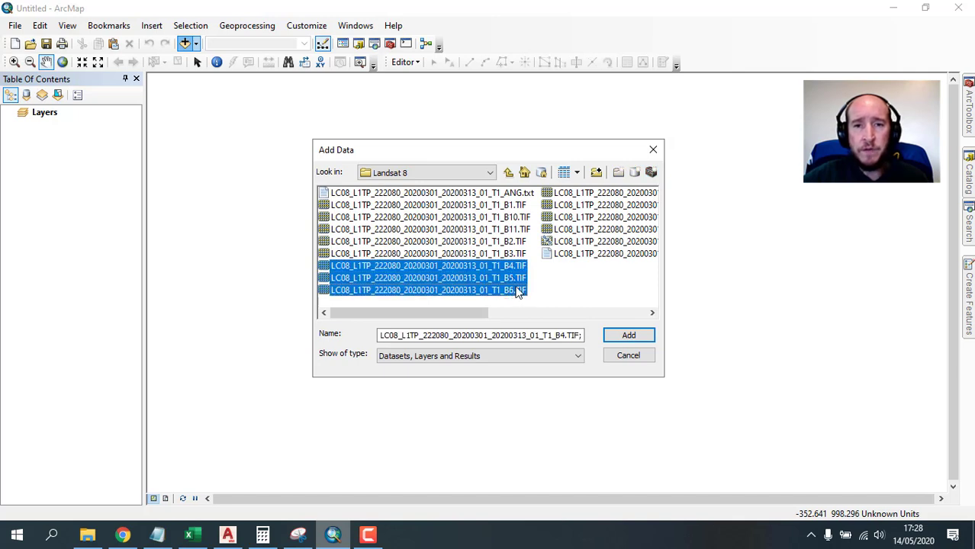
{"action": "left_click", "coordinate": [632, 340]}
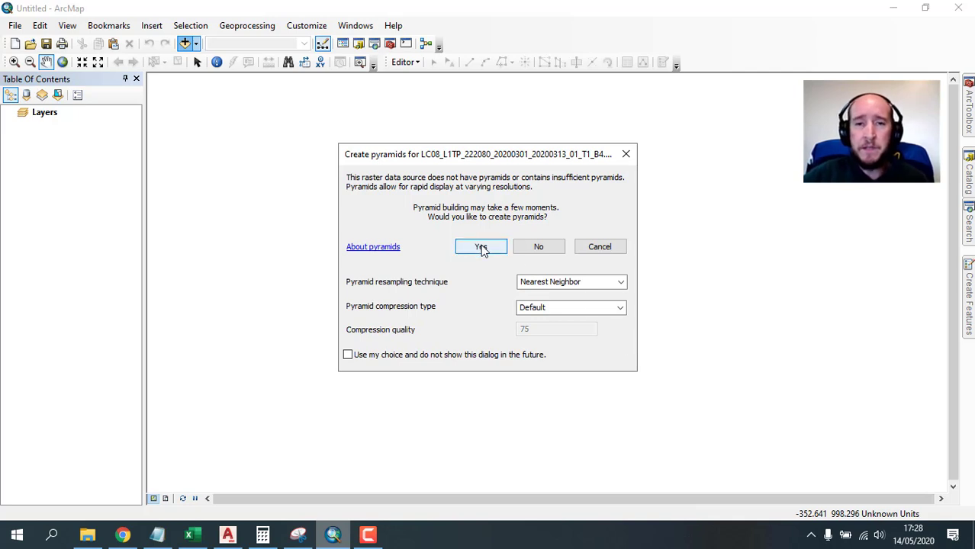
{"action": "left_click", "coordinate": [480, 248]}
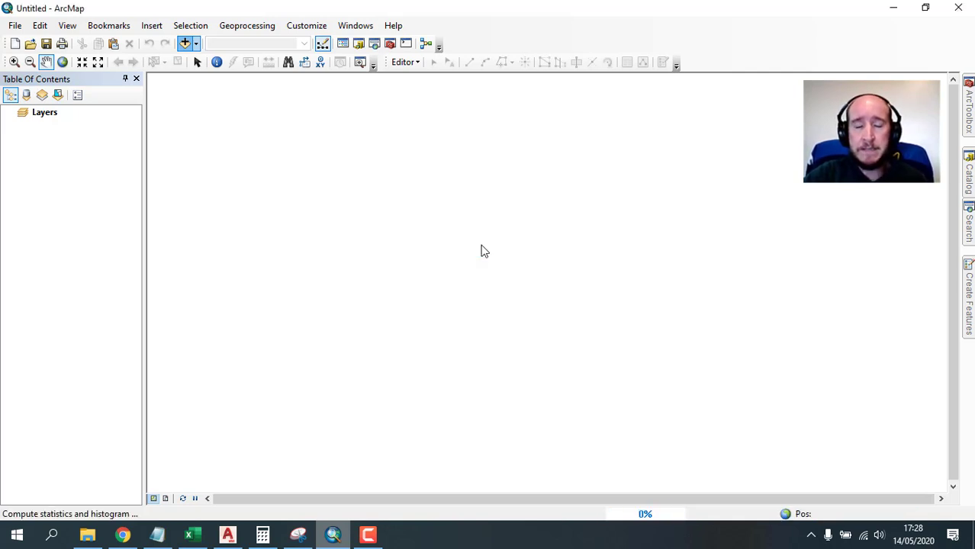
{"action": "left_click", "coordinate": [480, 248]}
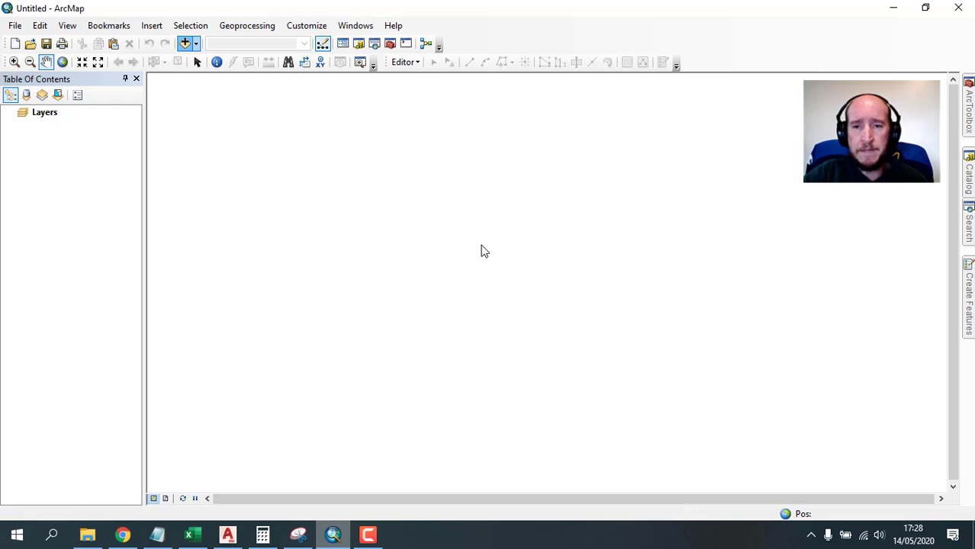
{"action": "left_click", "coordinate": [480, 248]}
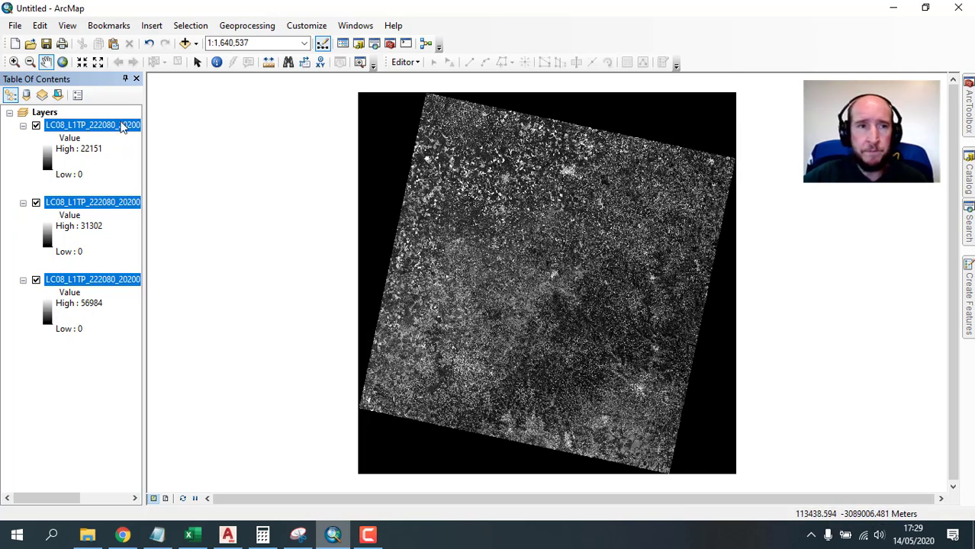
Check the B4 layer's source properties for its raster information, pixel depth and XY coordinate system.
{"action": "left_click", "coordinate": [122, 127]}
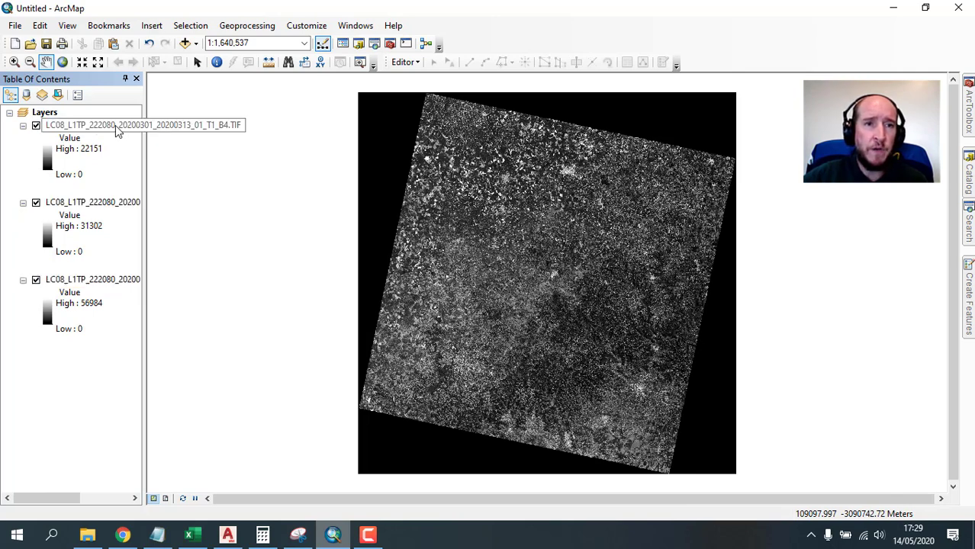
{"action": "right_click", "coordinate": [115, 125]}
{"action": "left_click", "coordinate": [191, 337]}
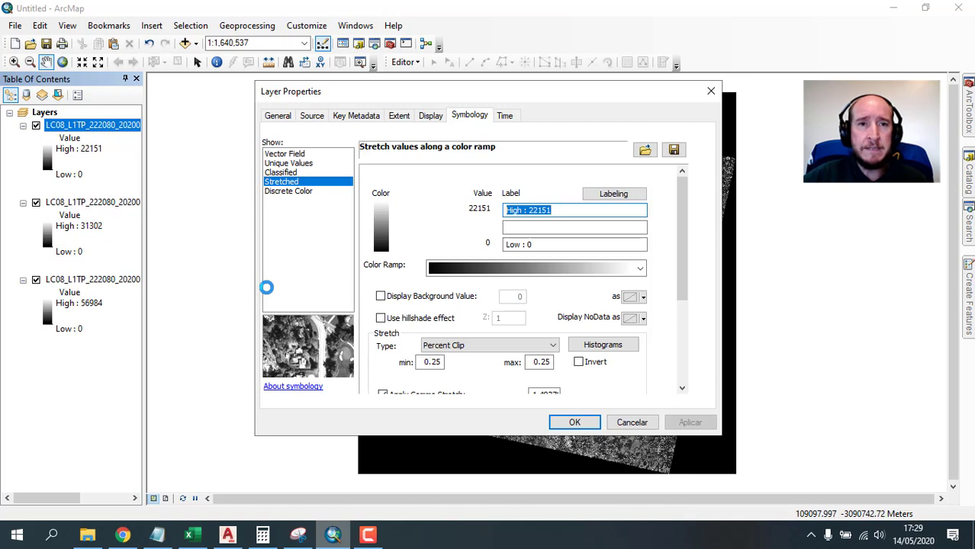
{"action": "left_click", "coordinate": [311, 117]}
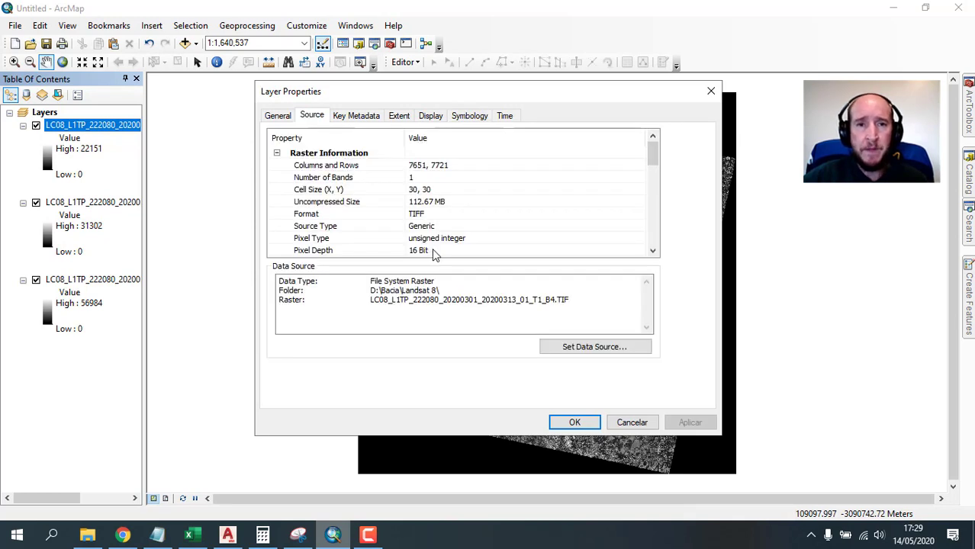
{"action": "left_click_drag", "start_coordinate": [654, 153], "coordinate": [663, 201]}
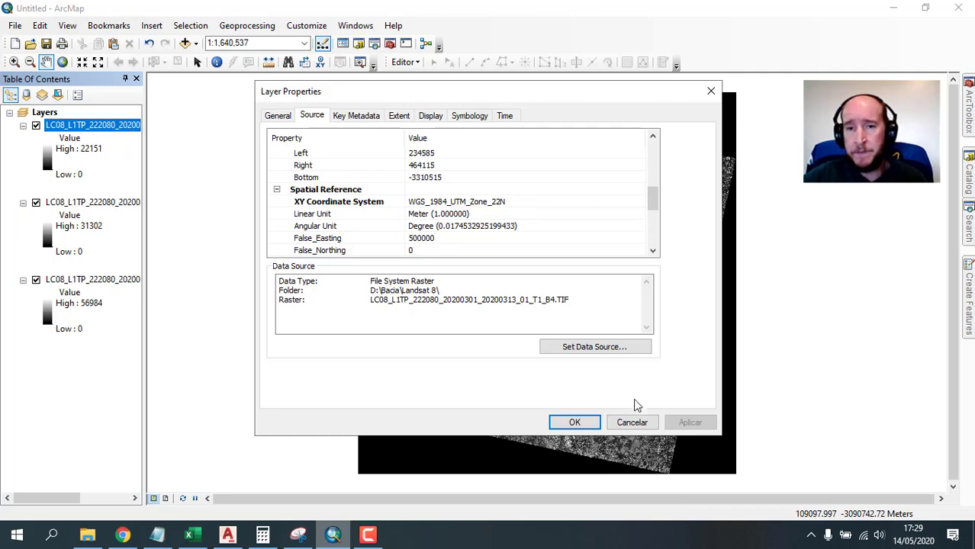
{"action": "left_click", "coordinate": [632, 423]}
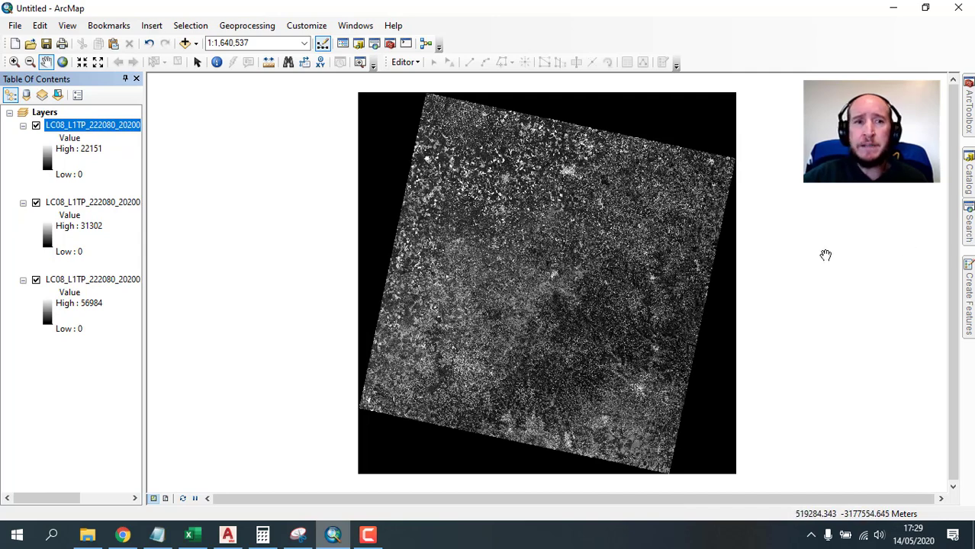
Search the geoprocessing tools for "project raster" and open Project Raster (Data Management).
{"action": "left_click", "coordinate": [970, 236]}
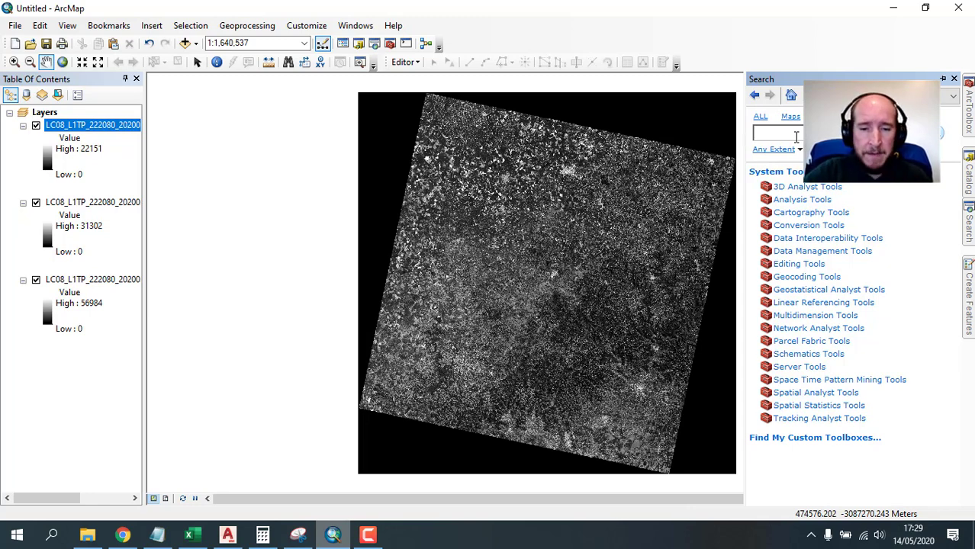
{"action": "type", "text": "pr"}
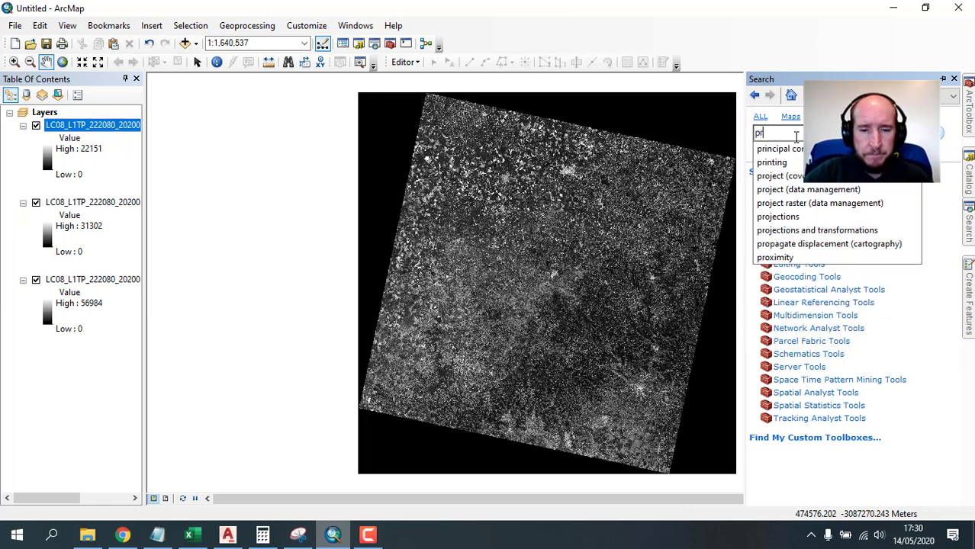
{"action": "type", "text": "oject ras"}
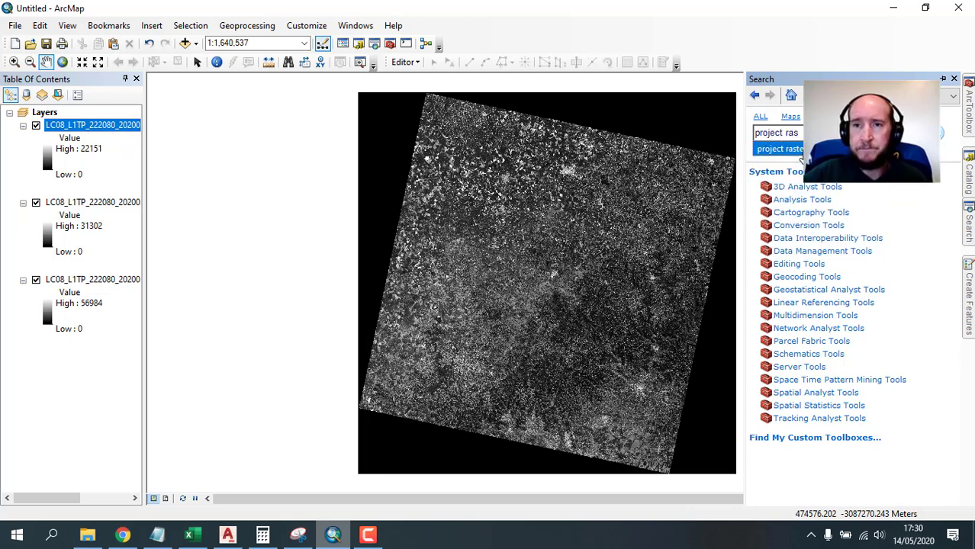
{"action": "left_click", "coordinate": [800, 149]}
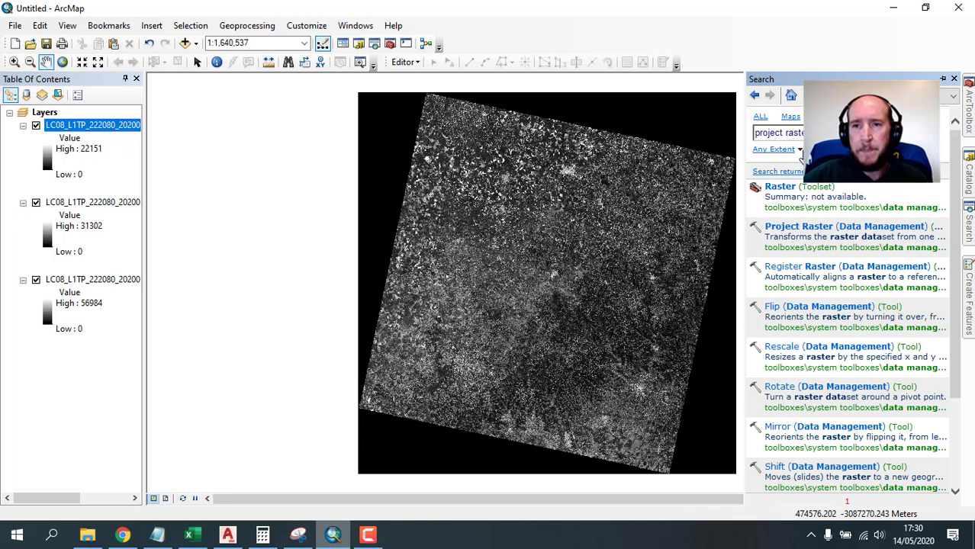
{"action": "left_click", "coordinate": [791, 233]}
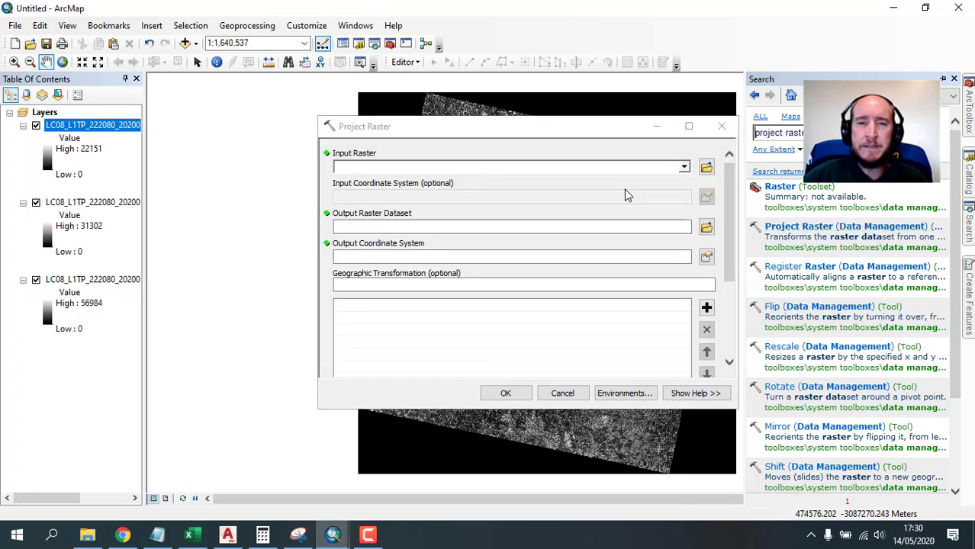
Set the B4 TIF as the Project Raster input and save the output as 2020_L8_B4.tif in the Landsat 8 folder.
{"action": "left_click", "coordinate": [683, 168]}
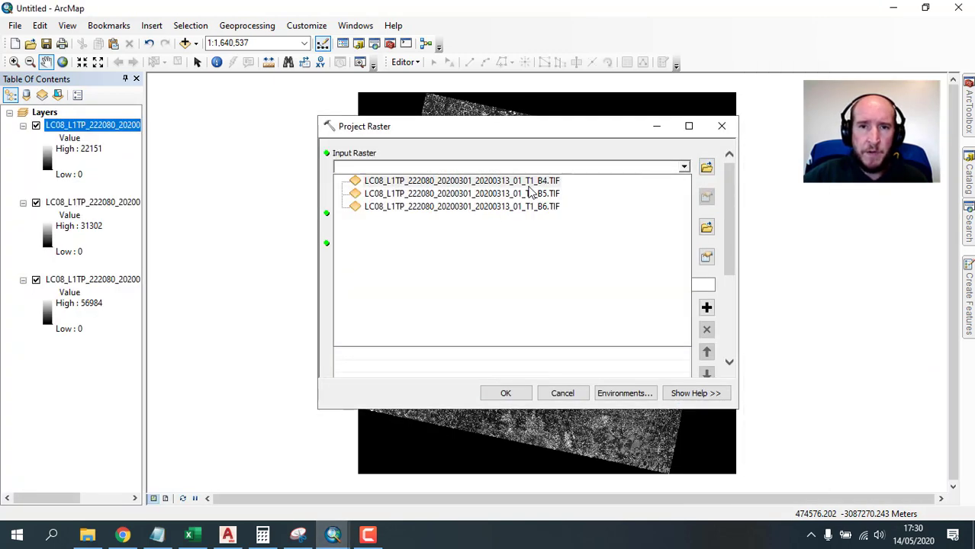
{"action": "left_click", "coordinate": [524, 185]}
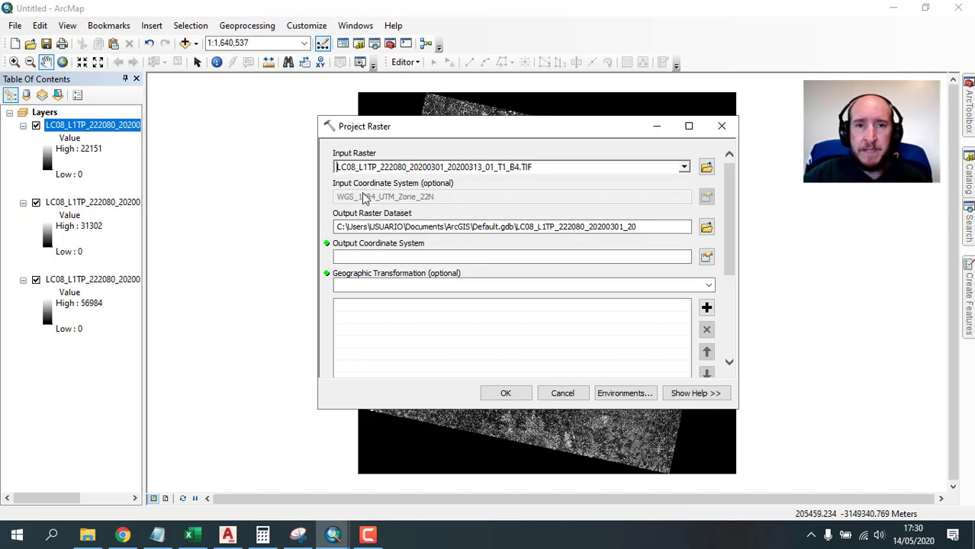
{"action": "left_click", "coordinate": [707, 230]}
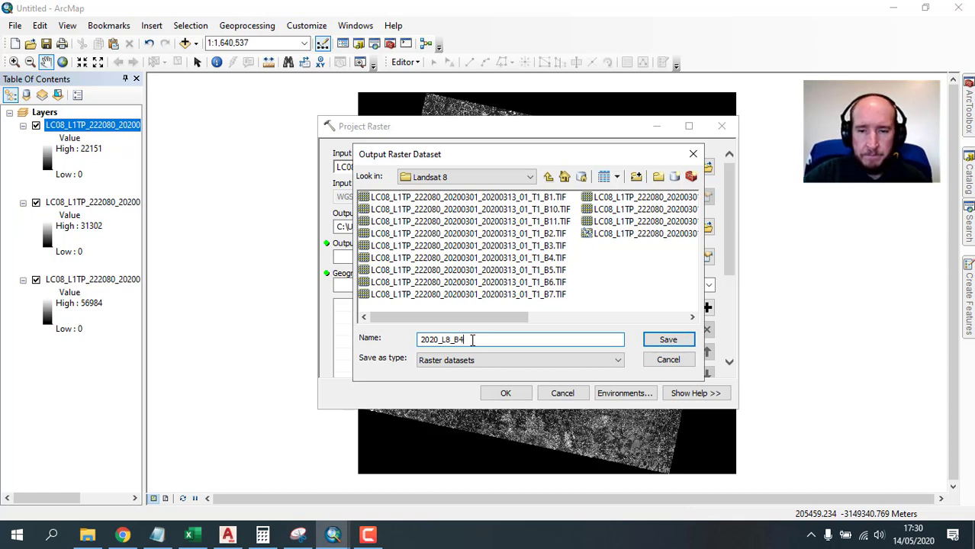
{"action": "double_click", "coordinate": [472, 340]}
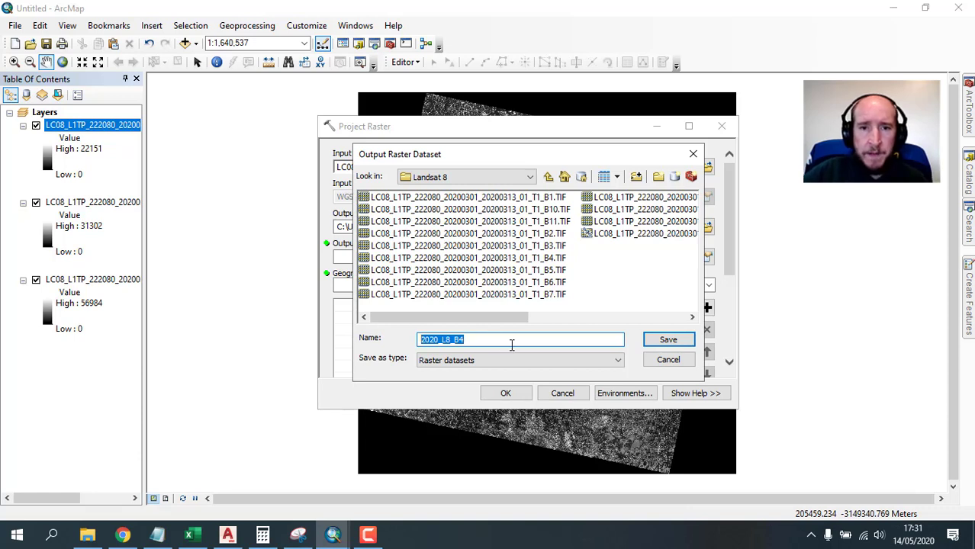
{"action": "left_click", "coordinate": [502, 338]}
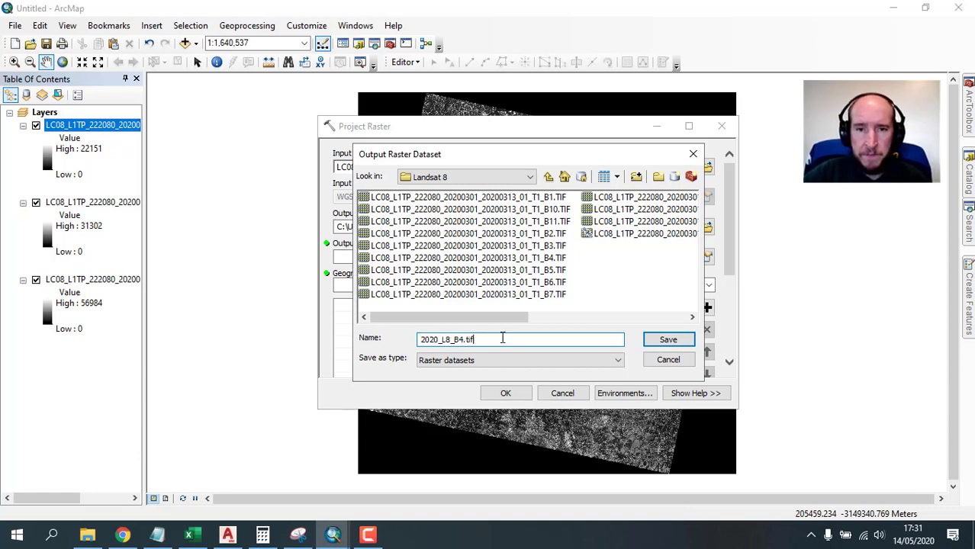
{"action": "double_click", "coordinate": [502, 337]}
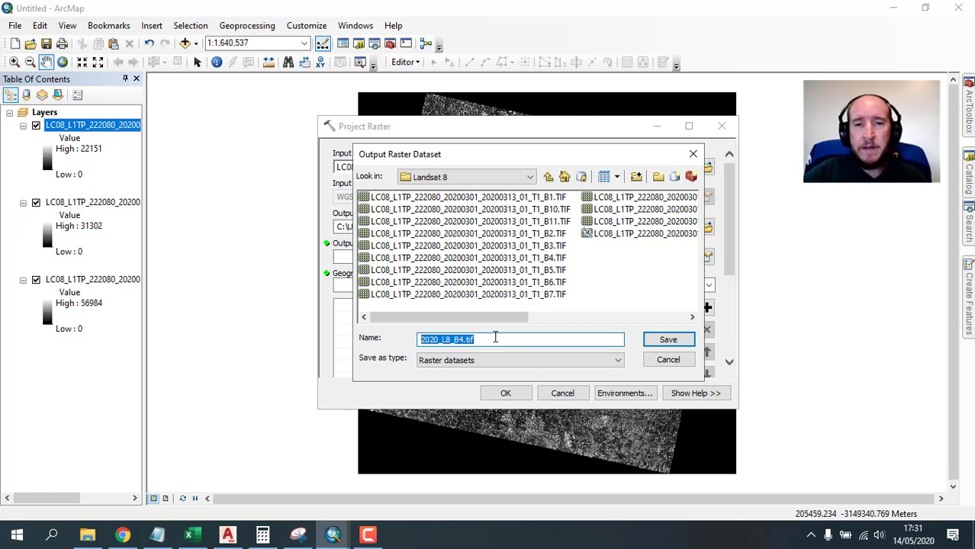
{"action": "left_click", "coordinate": [495, 338]}
{"action": "left_click", "coordinate": [682, 339]}
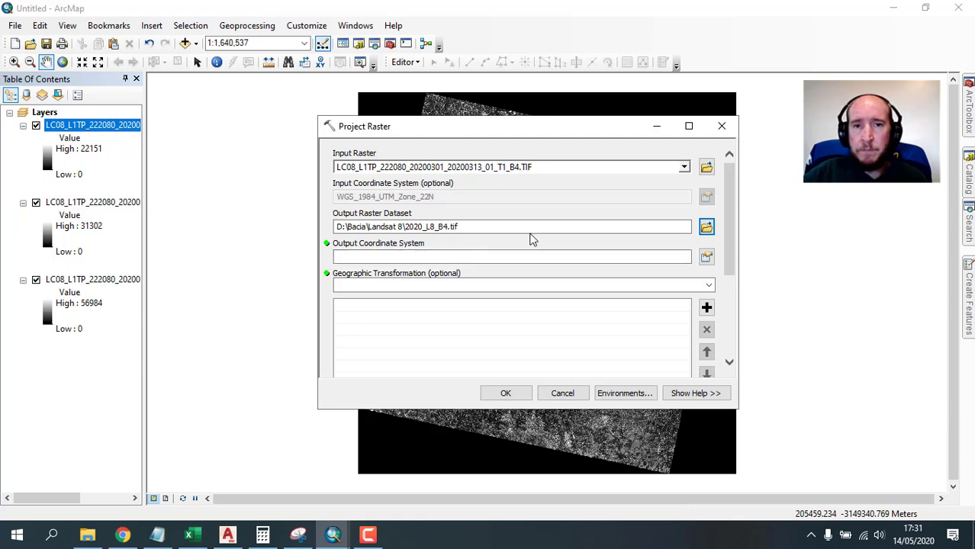
Set the output coordinate system to SIRGAS 2000 UTM Zone 22S from the projected South America UTM systems and run the B4 reprojection.
{"action": "left_click", "coordinate": [706, 258]}
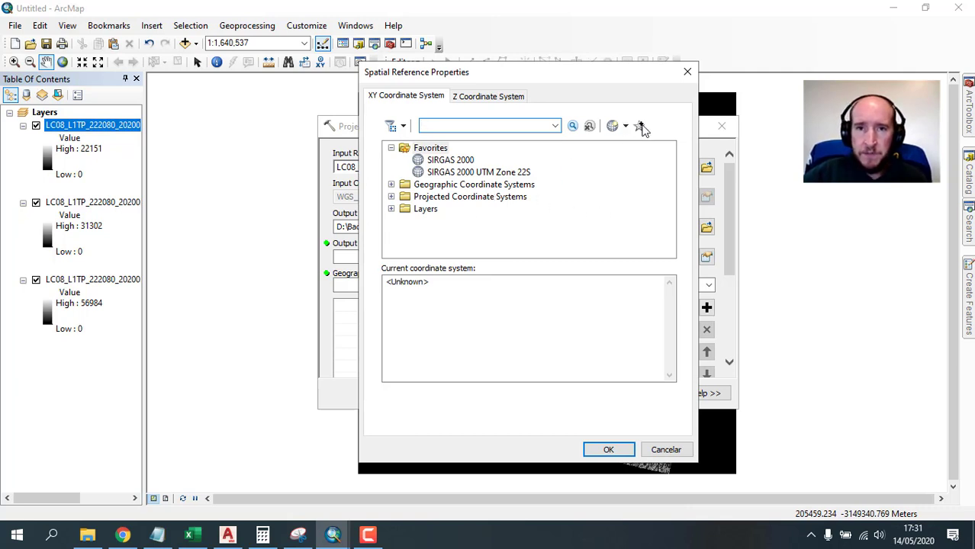
{"action": "left_click", "coordinate": [458, 174]}
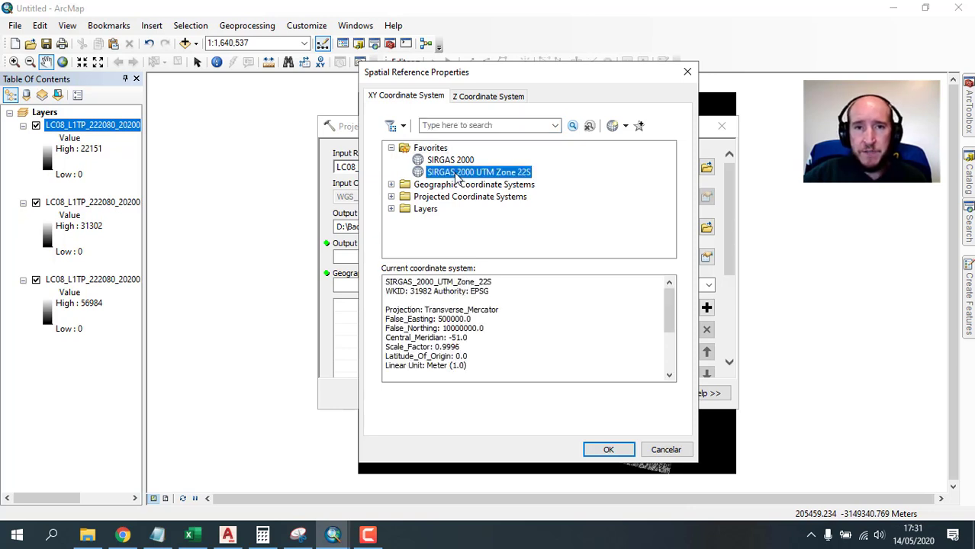
{"action": "left_click", "coordinate": [390, 197]}
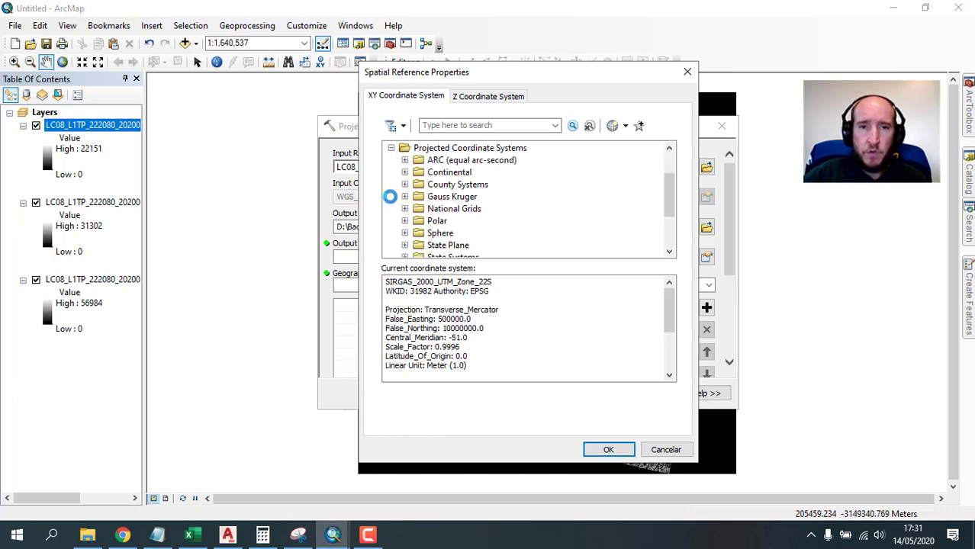
{"action": "scroll", "coordinate": [448, 214], "scroll_direction": "down", "scroll_amount": 2}
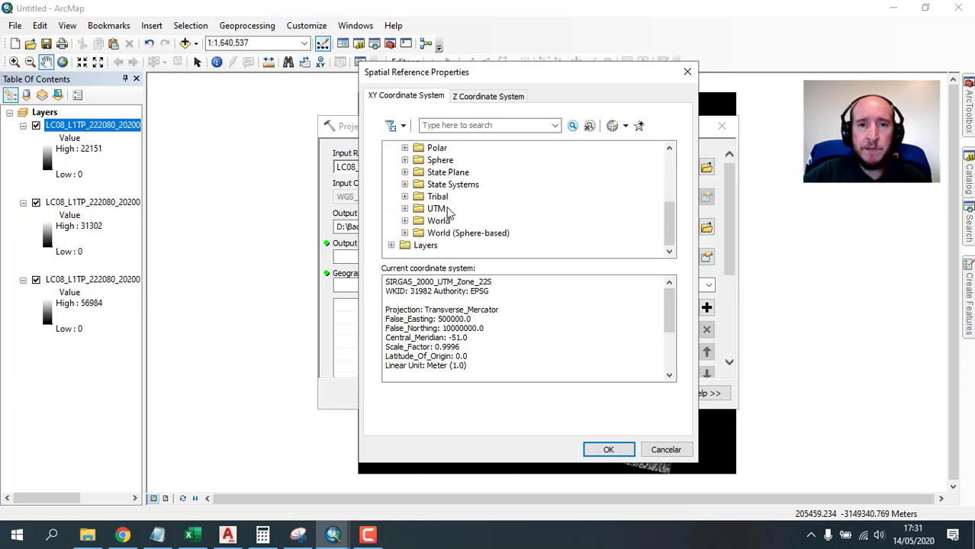
{"action": "left_click", "coordinate": [405, 209]}
{"action": "scroll", "coordinate": [457, 235], "scroll_direction": "down", "scroll_amount": 1}
{"action": "scroll", "coordinate": [457, 236], "scroll_direction": "down", "scroll_amount": 1}
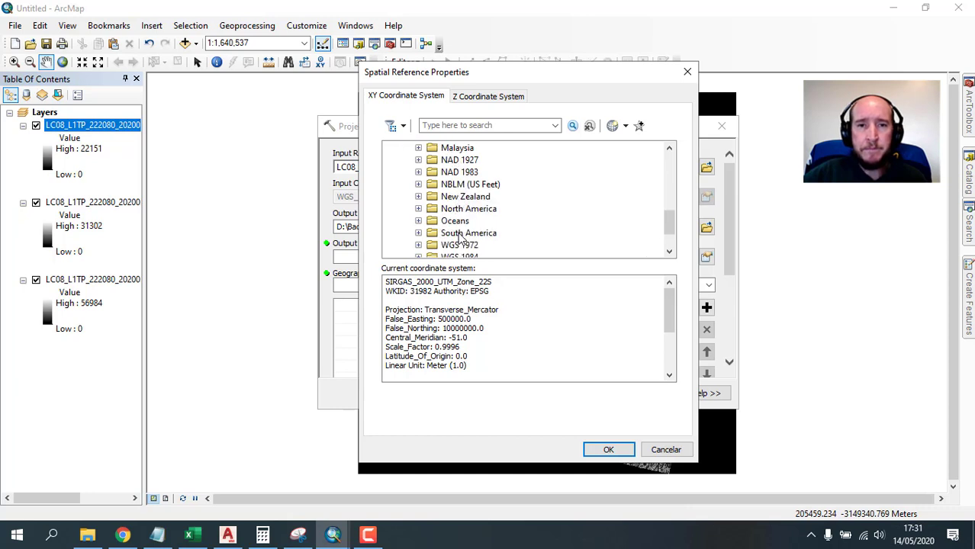
{"action": "left_click", "coordinate": [418, 232]}
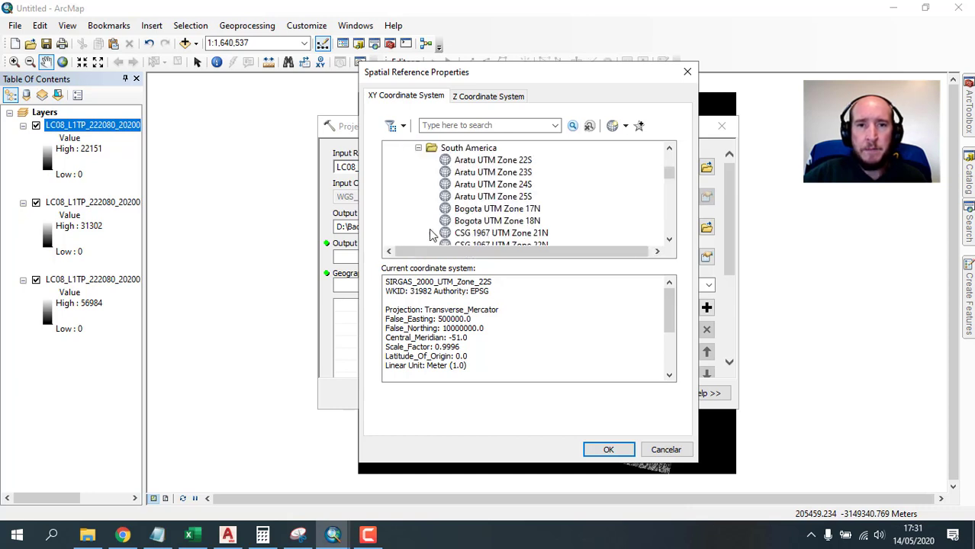
{"action": "left_click", "coordinate": [478, 210]}
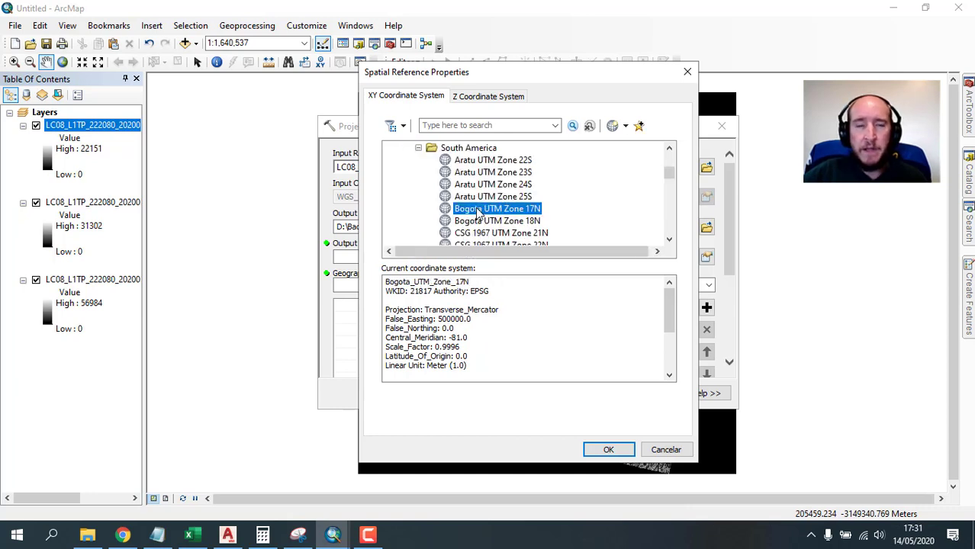
{"action": "key", "text": "s"}
{"action": "scroll", "coordinate": [488, 212], "scroll_direction": "down", "scroll_amount": 5}
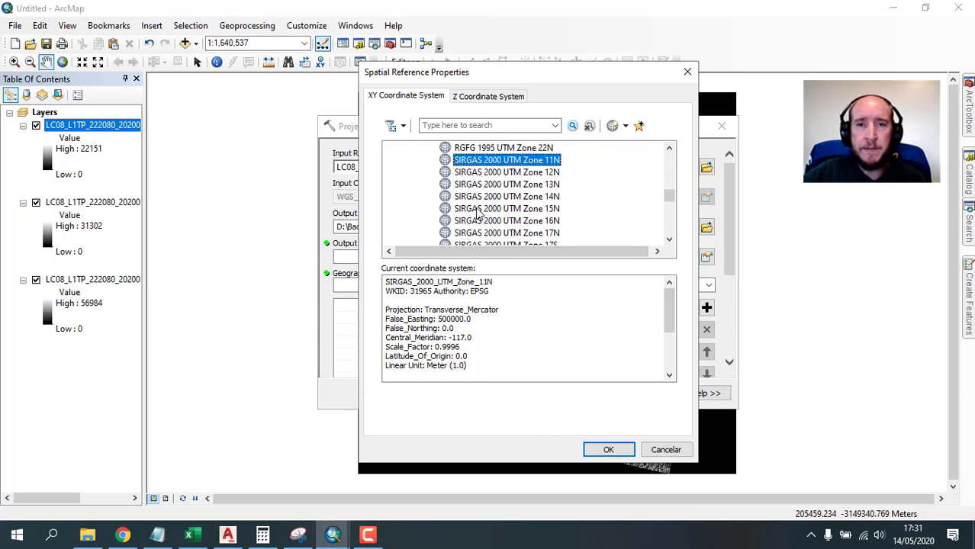
{"action": "scroll", "coordinate": [517, 217], "scroll_direction": "down", "scroll_amount": 1}
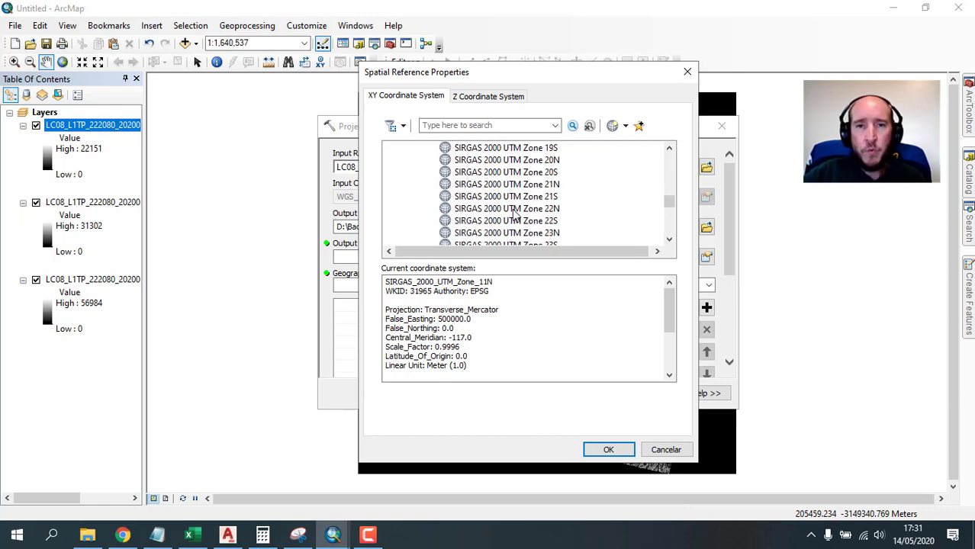
{"action": "left_click", "coordinate": [488, 221]}
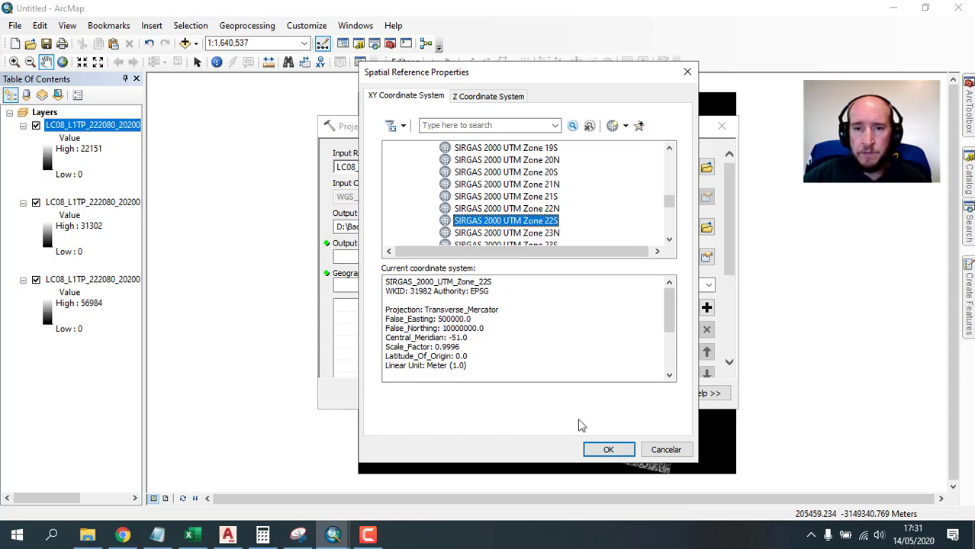
{"action": "left_click", "coordinate": [607, 450]}
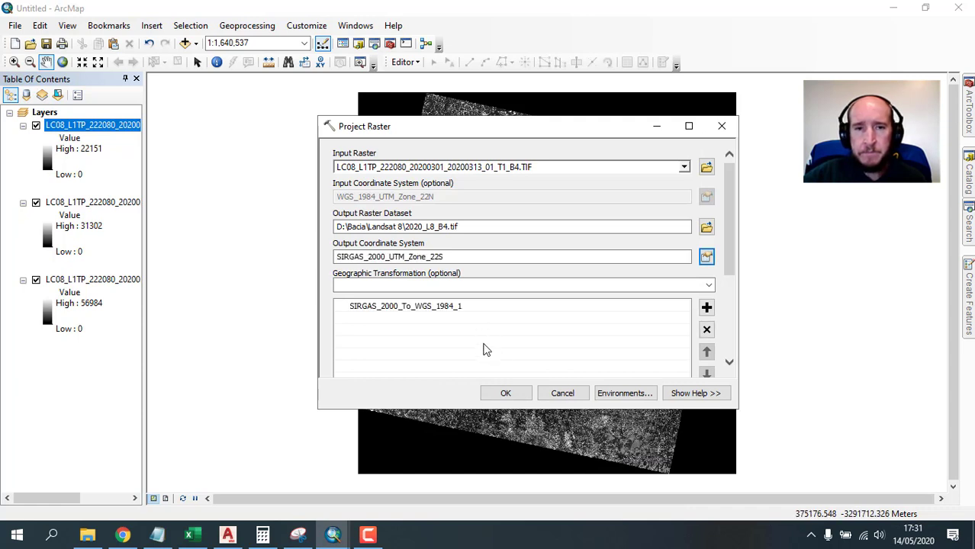
{"action": "left_click", "coordinate": [505, 395]}
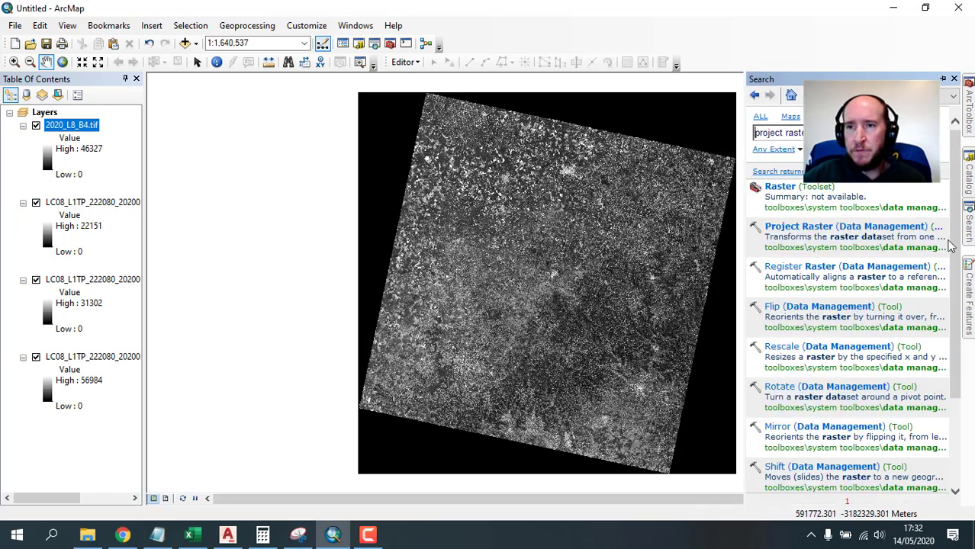
Reopen Project Raster with the B5 TIF as input and 2020_L8_B5.tif in the Landsat 8 folder as output.
{"action": "left_click", "coordinate": [968, 225]}
{"action": "left_click", "coordinate": [801, 227]}
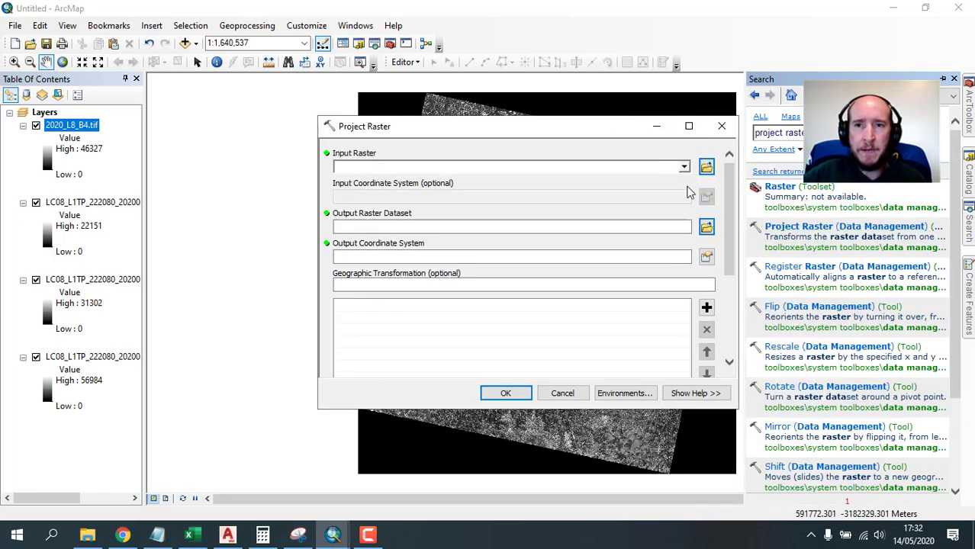
{"action": "left_click", "coordinate": [684, 166]}
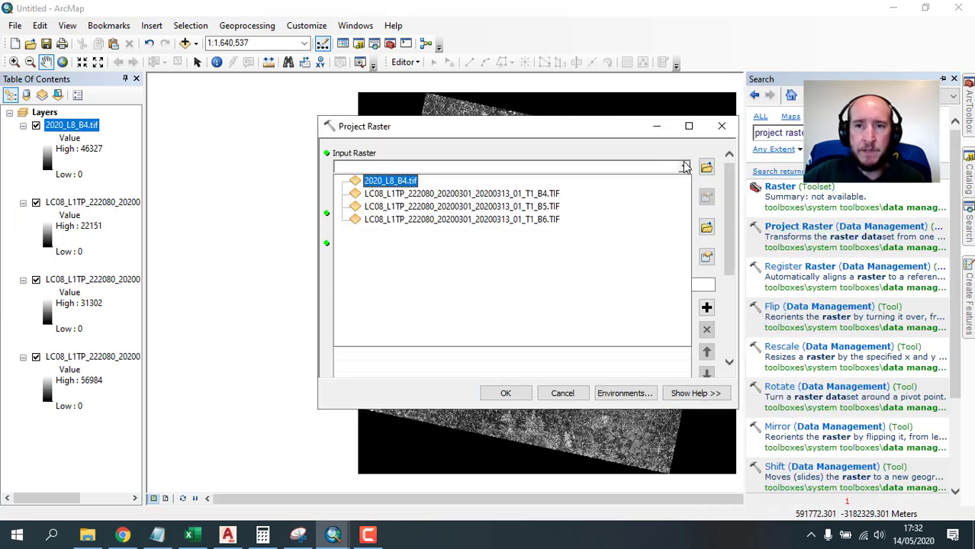
{"action": "left_click", "coordinate": [523, 212]}
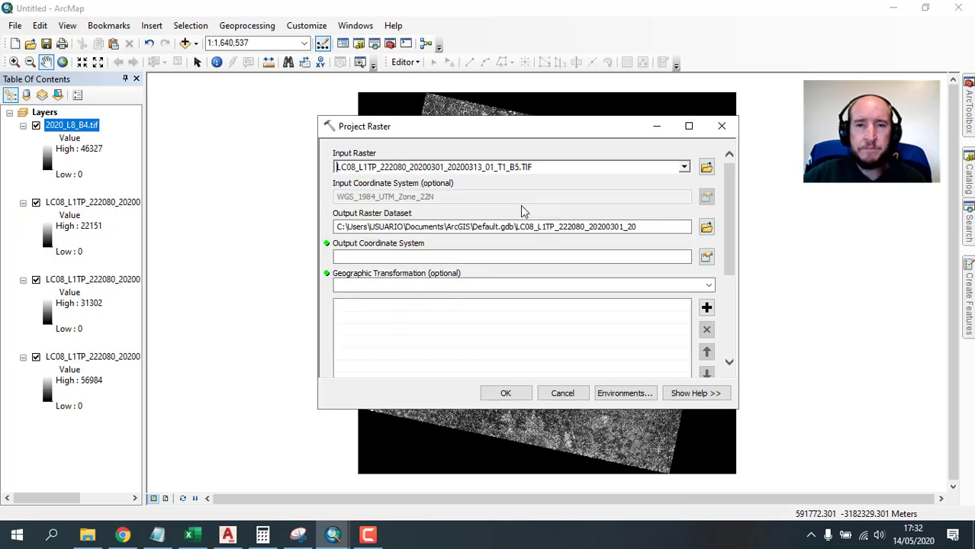
{"action": "left_click", "coordinate": [706, 227]}
{"action": "type", "text": "2020_L8_B4.tif"}
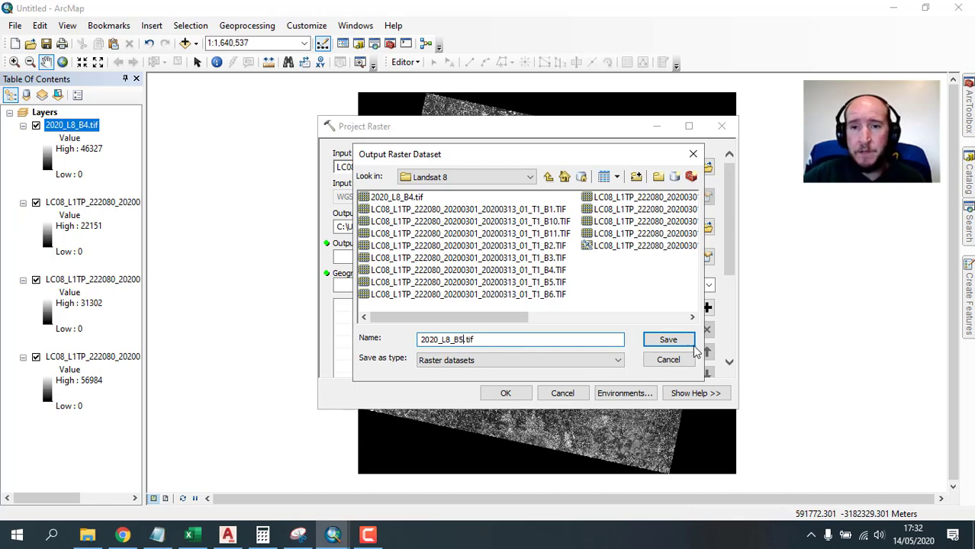
{"action": "left_click", "coordinate": [667, 340]}
Set the B5 output coordinate system to the favorite SIRGAS 2000 UTM Zone 22S and run the reprojection.
{"action": "left_click", "coordinate": [707, 258]}
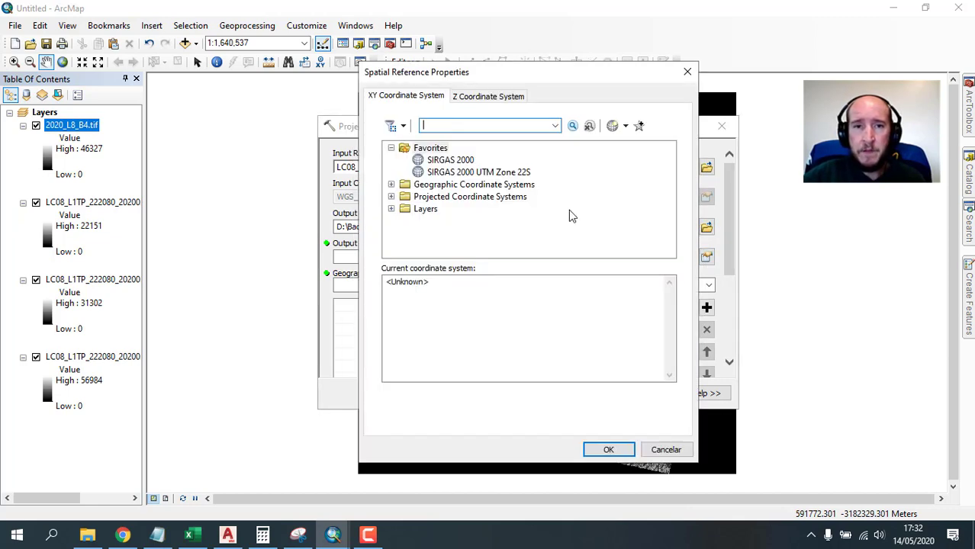
{"action": "left_click", "coordinate": [444, 174]}
{"action": "left_click", "coordinate": [609, 450]}
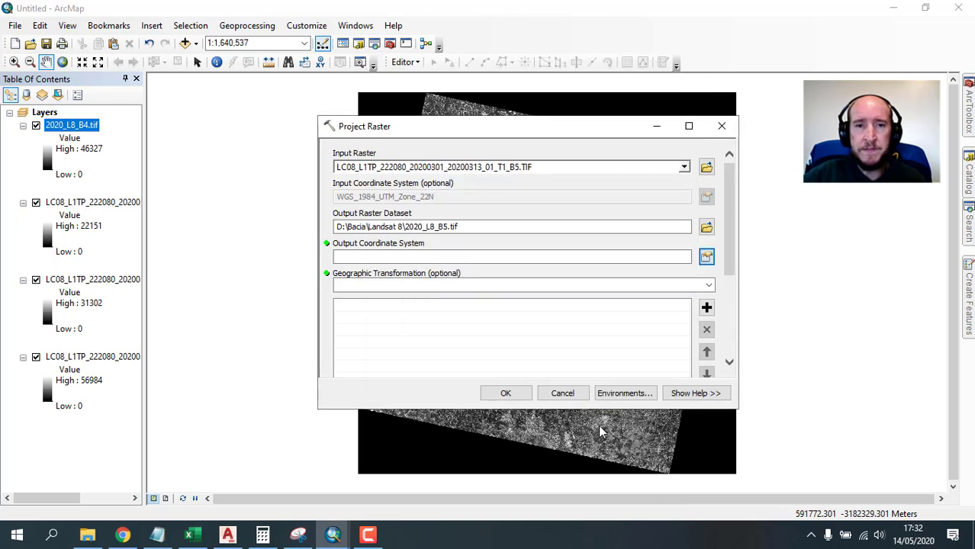
{"action": "left_click", "coordinate": [506, 393]}
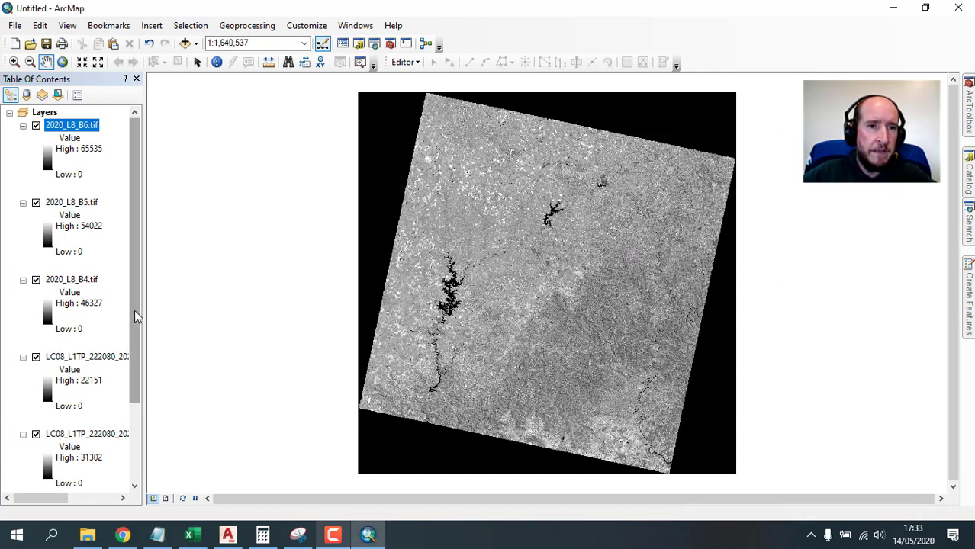
Review the original and reprojected band layers, and start a new blank map without saving the current one.
{"action": "left_click_drag", "start_coordinate": [136, 317], "coordinate": [146, 348]}
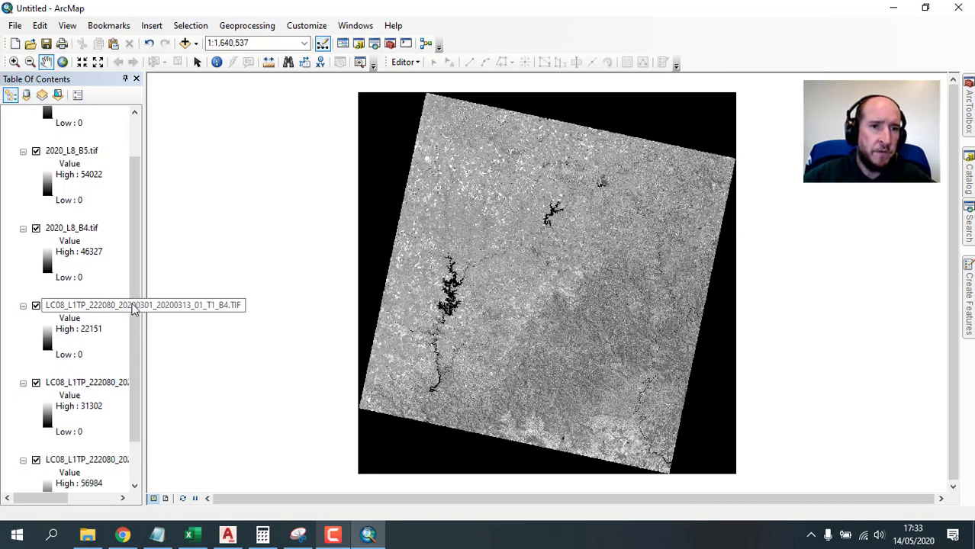
{"action": "left_click_drag", "start_coordinate": [131, 308], "coordinate": [151, 394]}
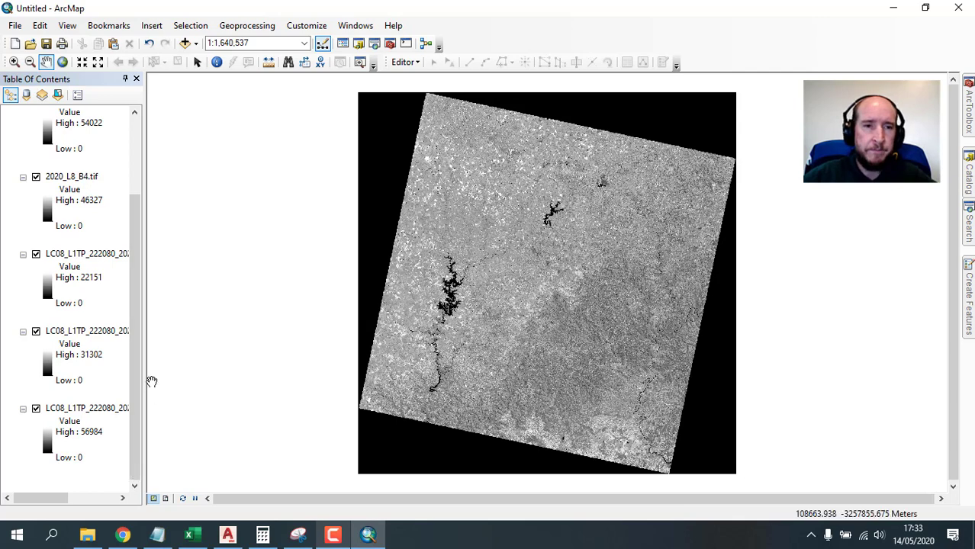
{"action": "left_click_drag", "start_coordinate": [138, 233], "coordinate": [140, 164]}
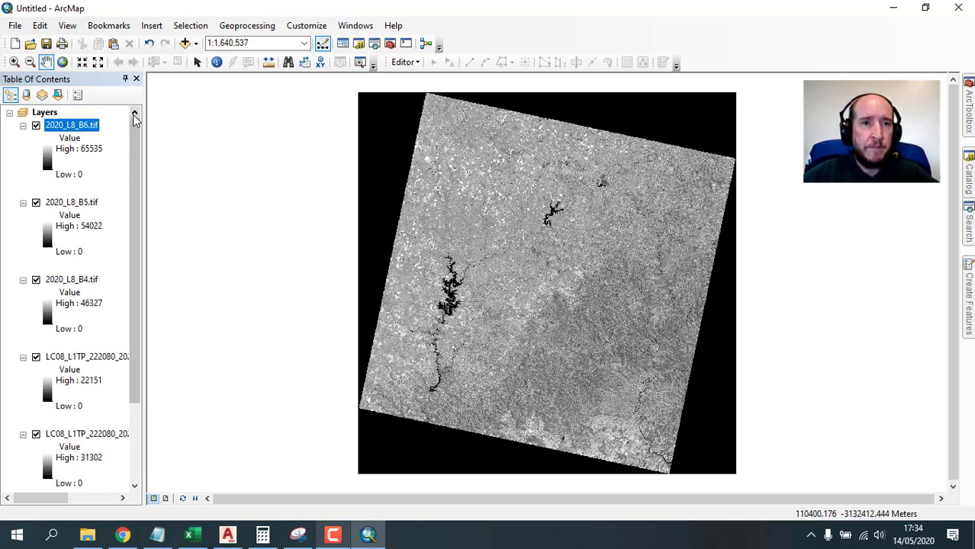
{"action": "left_click_drag", "start_coordinate": [140, 290], "coordinate": [148, 371]}
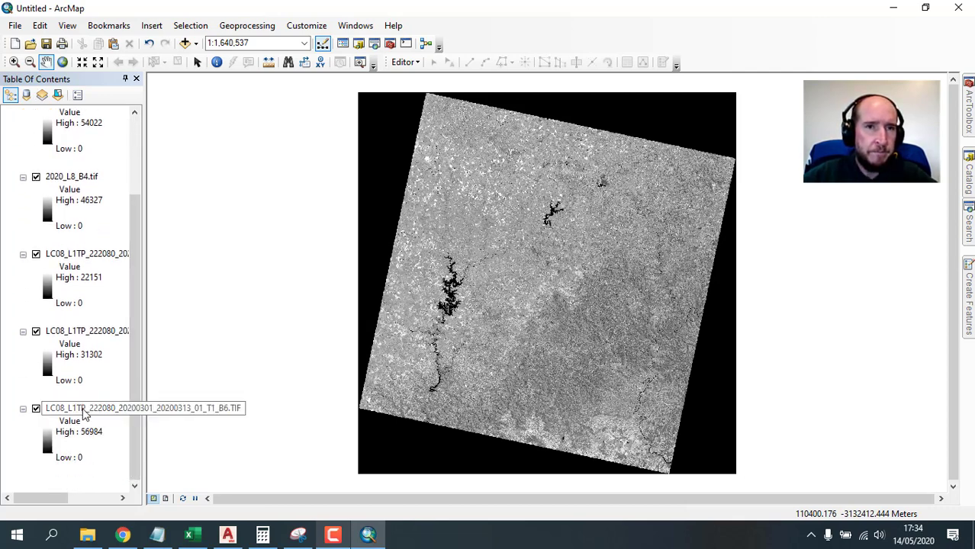
{"action": "left_click", "coordinate": [15, 43]}
{"action": "left_click", "coordinate": [681, 426]}
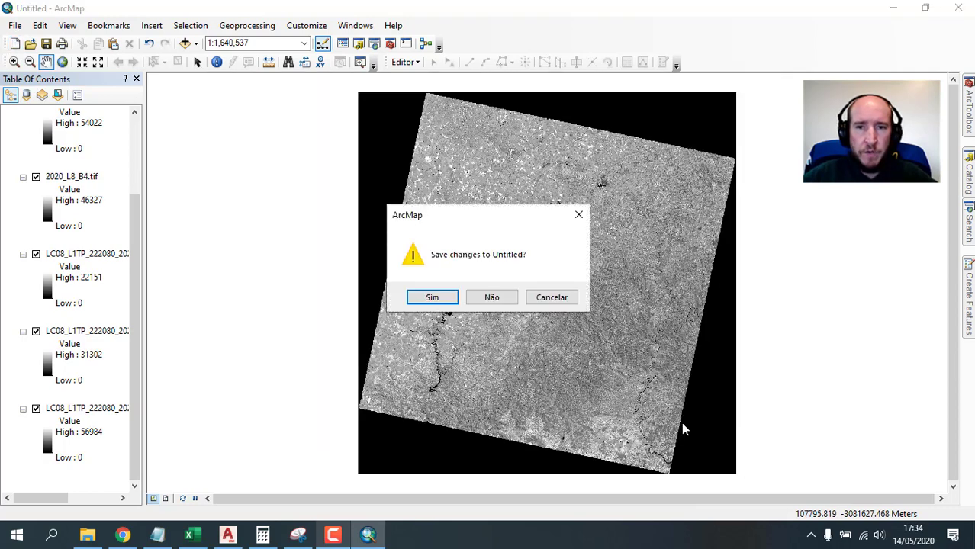
{"action": "left_click", "coordinate": [501, 298]}
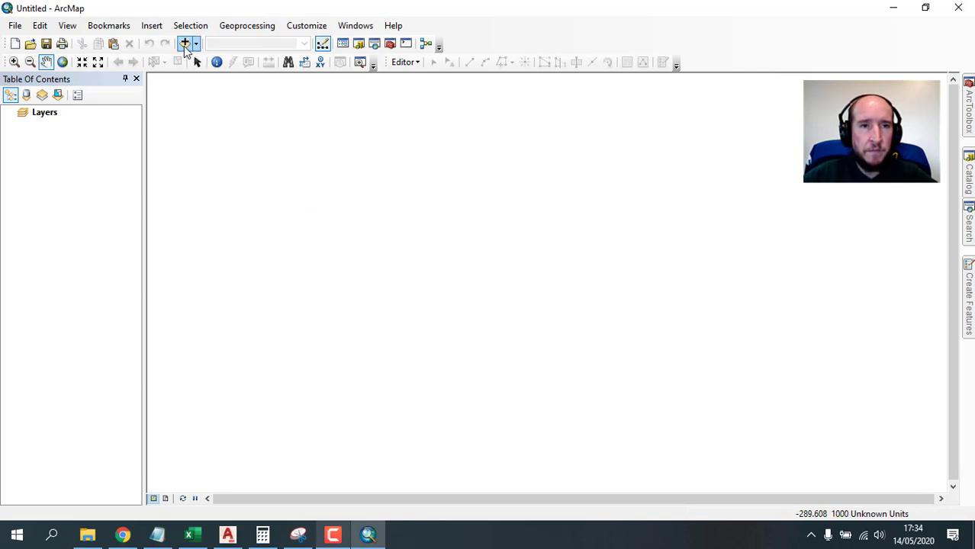
Add 2020_L8_B4.tif, 2020_L8_B5.tif and 2020_L8_B6.tif from the Landsat 8 folder to the blank map.
{"action": "left_click", "coordinate": [184, 46]}
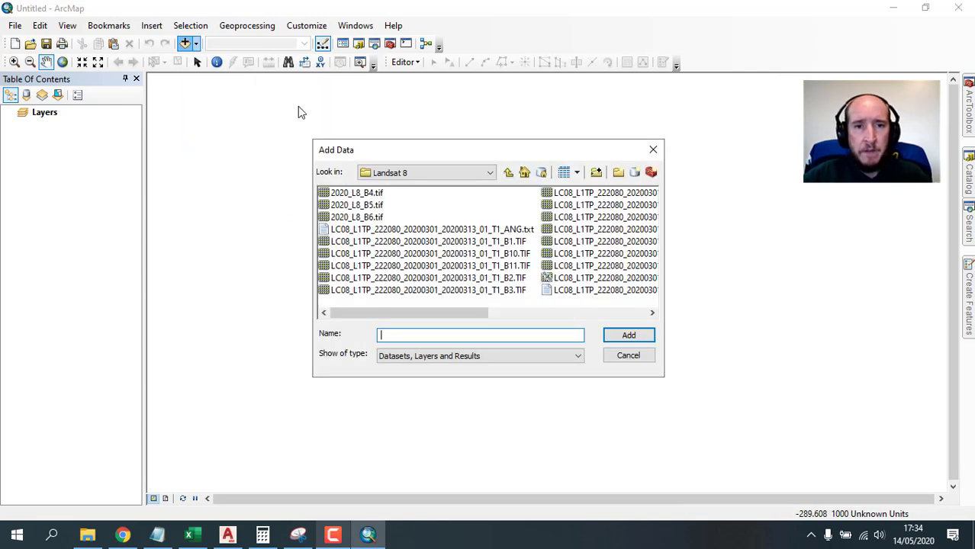
{"action": "left_click", "coordinate": [366, 195]}
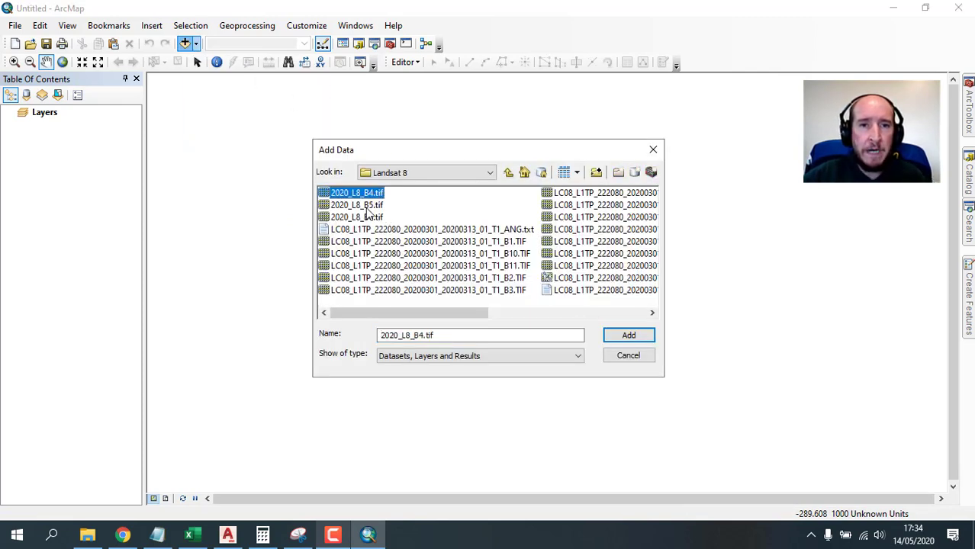
{"action": "left_click", "coordinate": [367, 206], "text": "ctrl"}
{"action": "left_click", "coordinate": [370, 218], "text": "ctrl"}
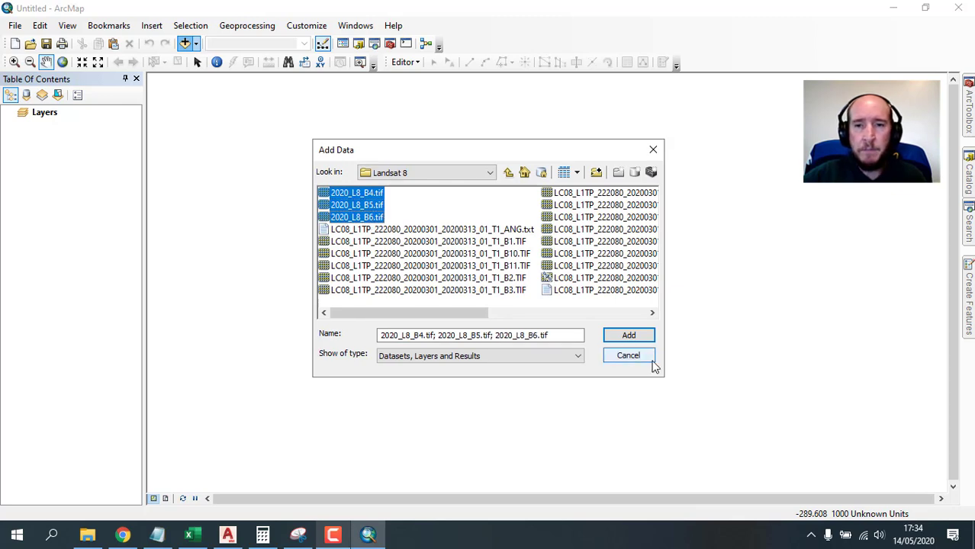
{"action": "left_click", "coordinate": [639, 336]}
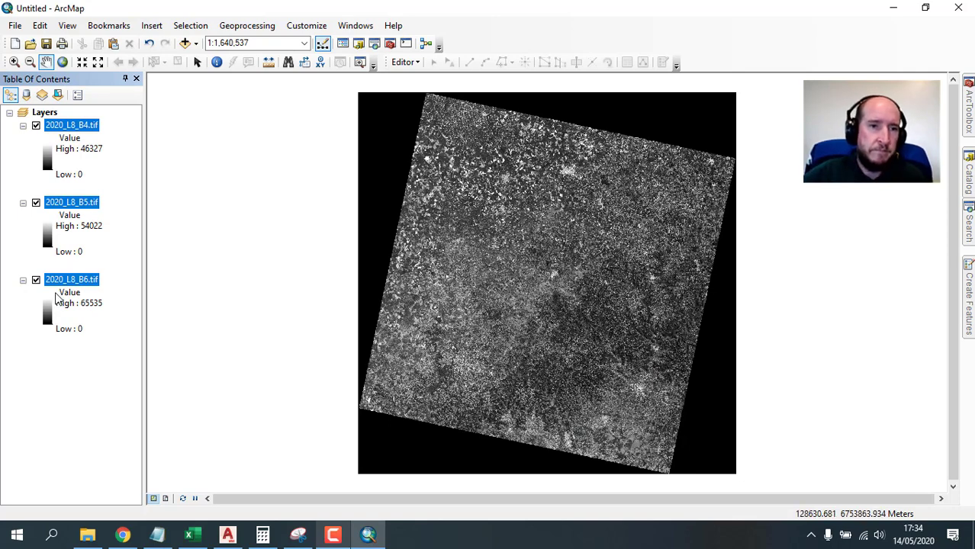
Reorder the band layers so that B6 is first, B5 second and B4 last.
{"action": "left_click", "coordinate": [64, 280]}
{"action": "left_click", "coordinate": [64, 280]}
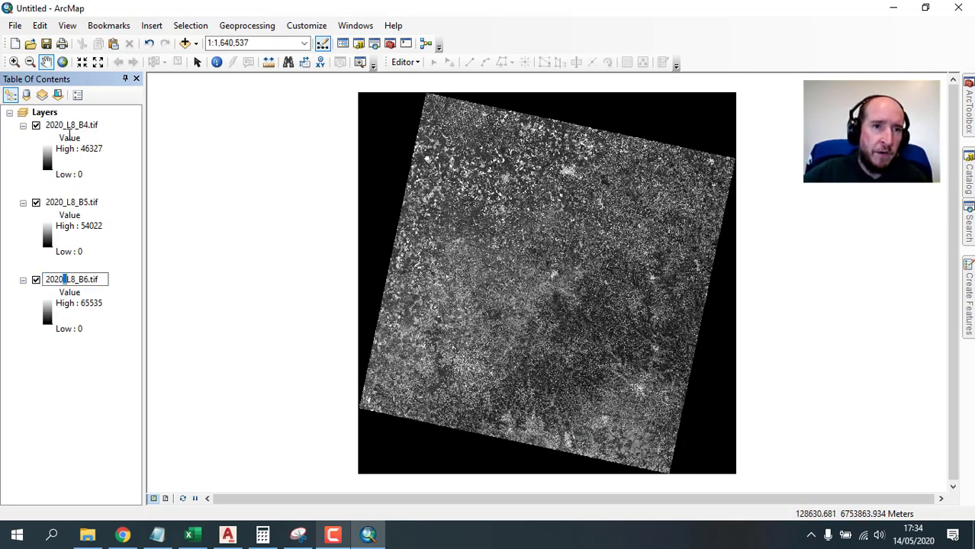
{"action": "key", "text": "Escape"}
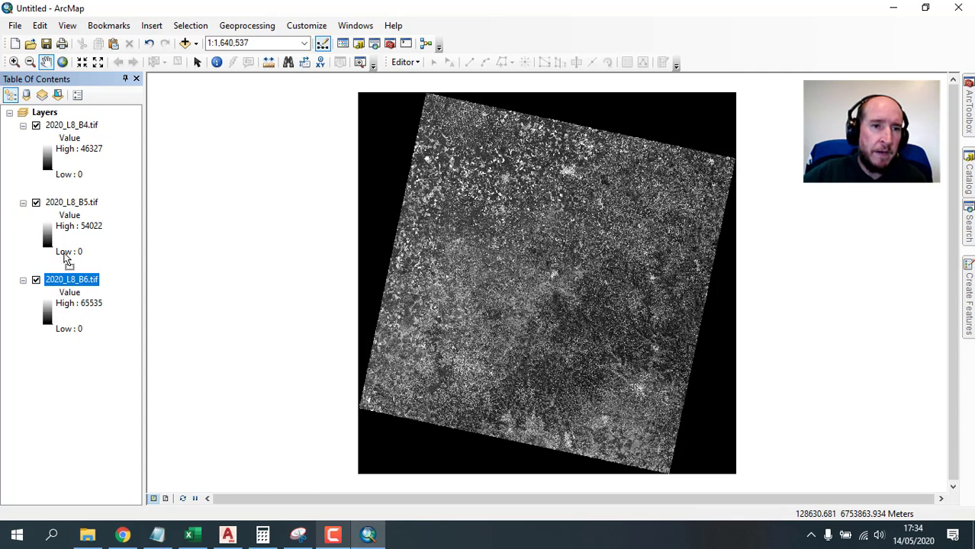
{"action": "left_click_drag", "start_coordinate": [65, 259], "coordinate": [76, 119]}
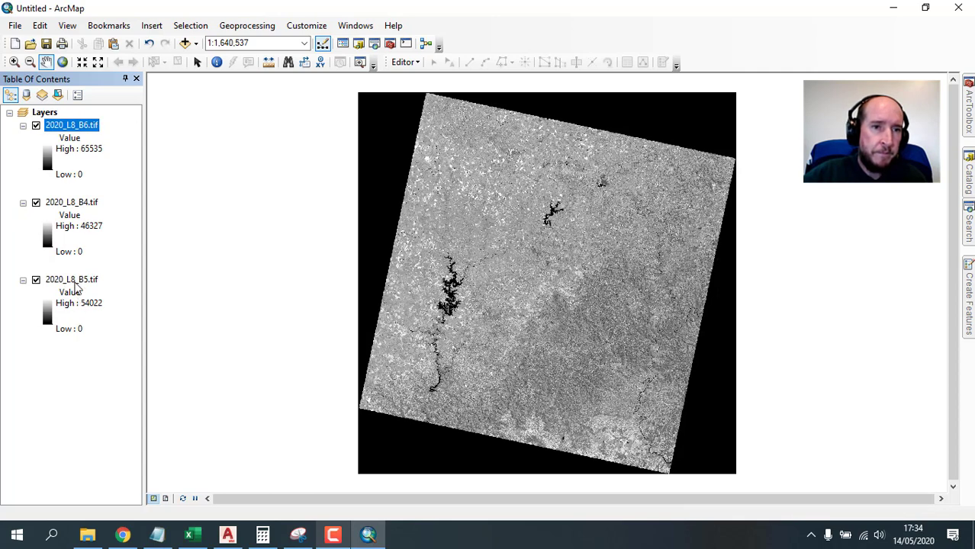
{"action": "left_click_drag", "start_coordinate": [75, 285], "coordinate": [74, 192]}
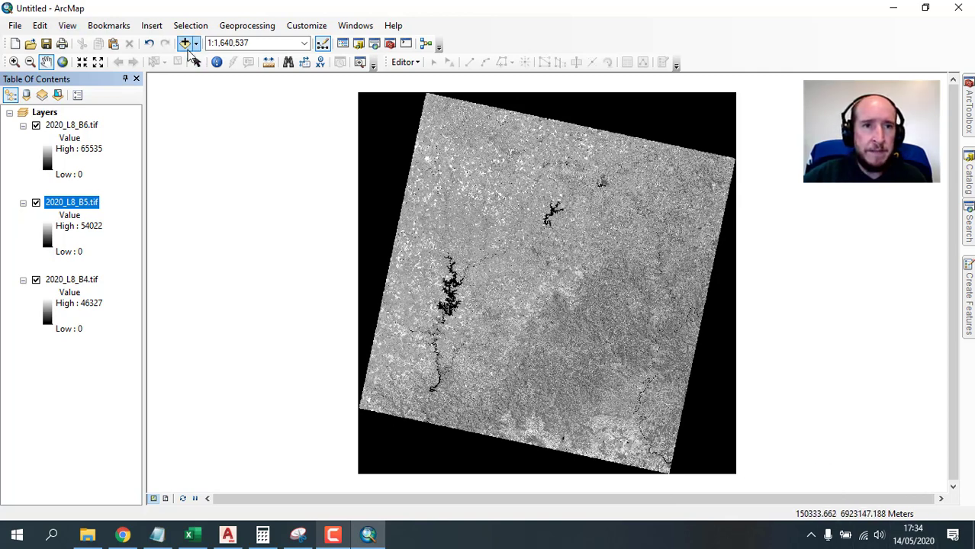
Add the watershed shapefile Bacia_UTM.shp from the Bacia home folder to the map.
{"action": "left_click", "coordinate": [185, 43]}
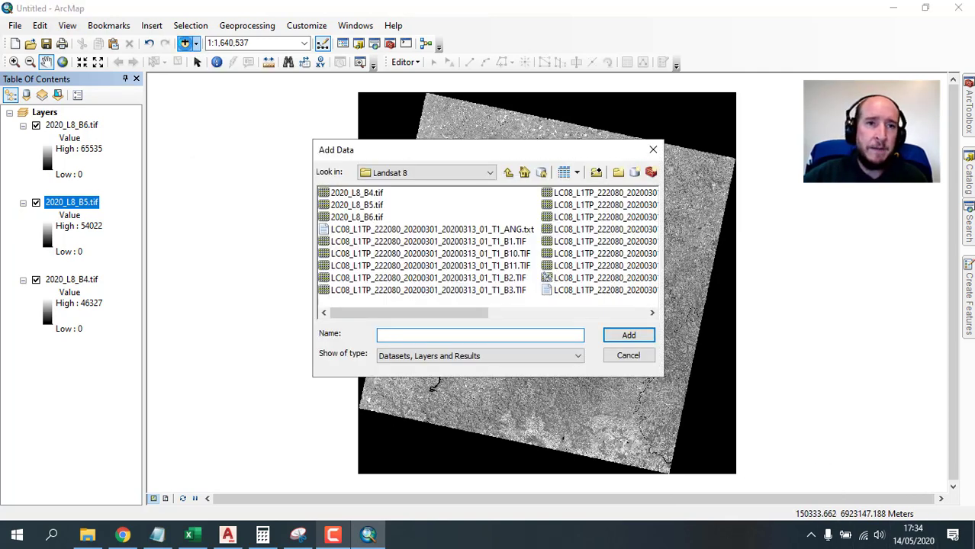
{"action": "left_click", "coordinate": [508, 174]}
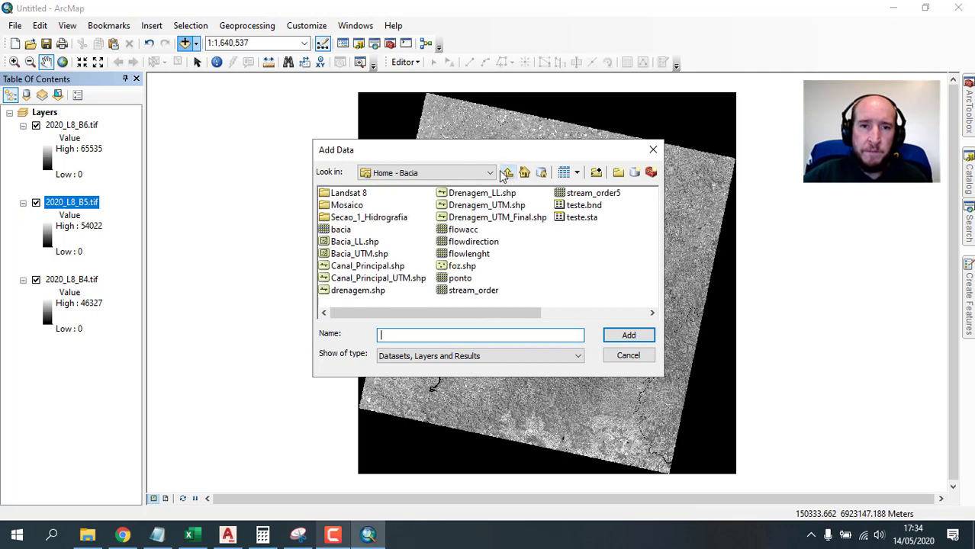
{"action": "left_click", "coordinate": [345, 255]}
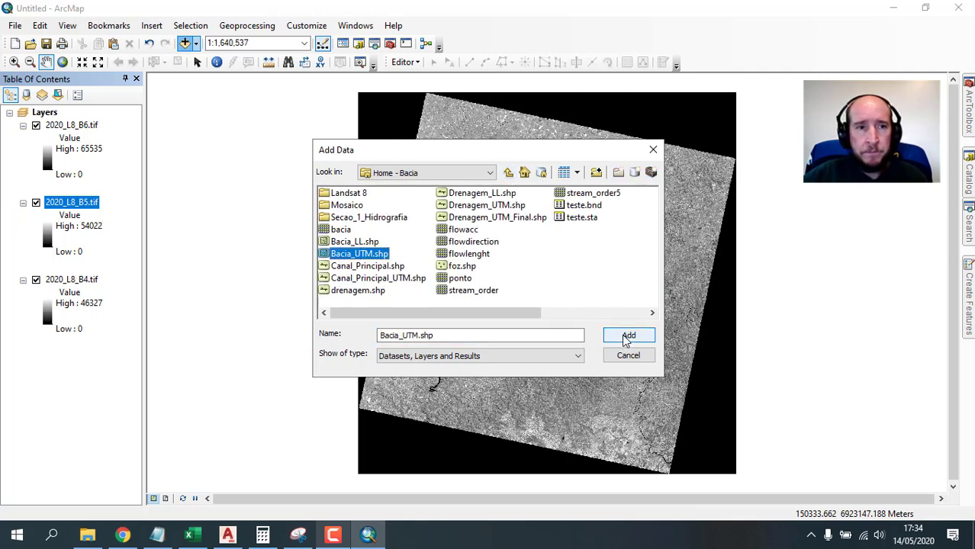
{"action": "left_click", "coordinate": [625, 337]}
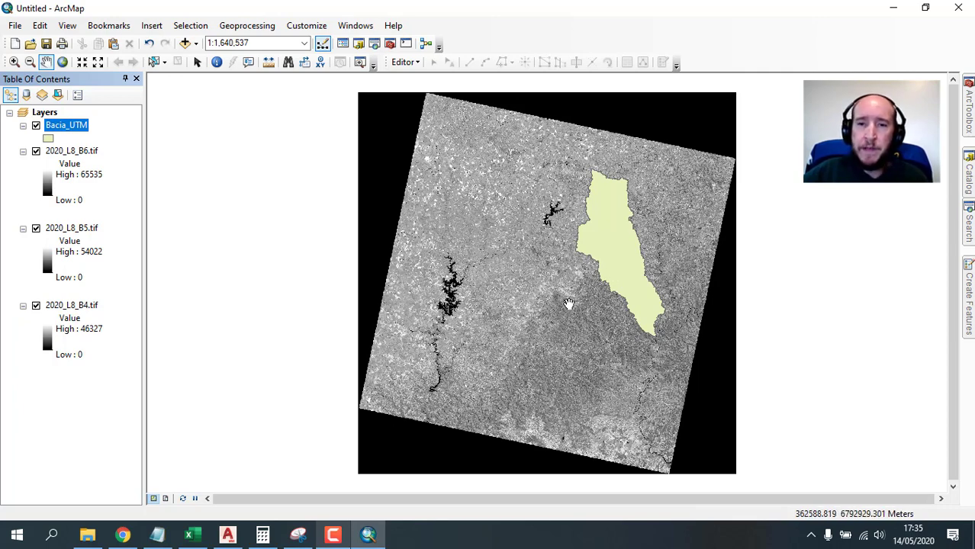
Search the geoprocessing tools for Composite Bands and open the Data Management tool.
{"action": "mouse_move", "coordinate": [970, 238]}
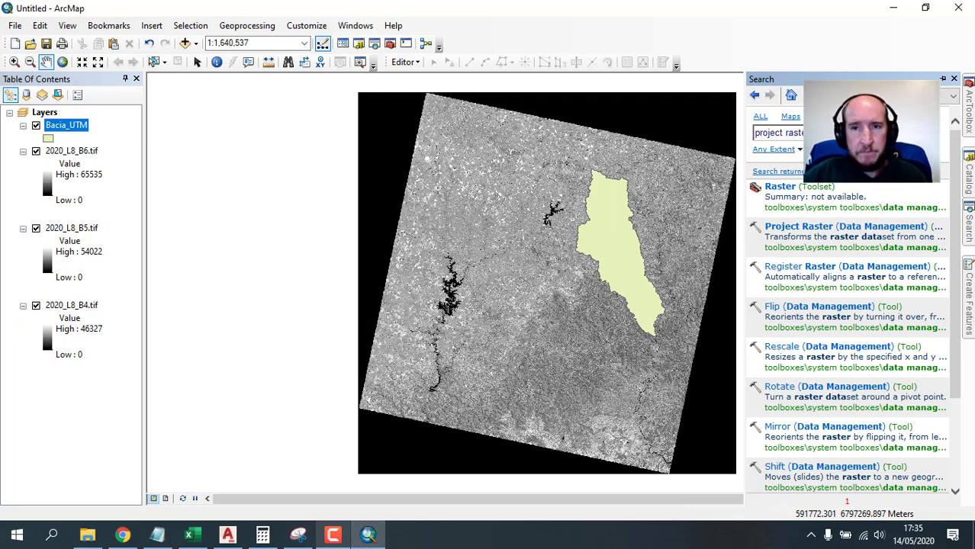
{"action": "left_click", "coordinate": [778, 133]}
{"action": "key", "text": "BackSpace"}
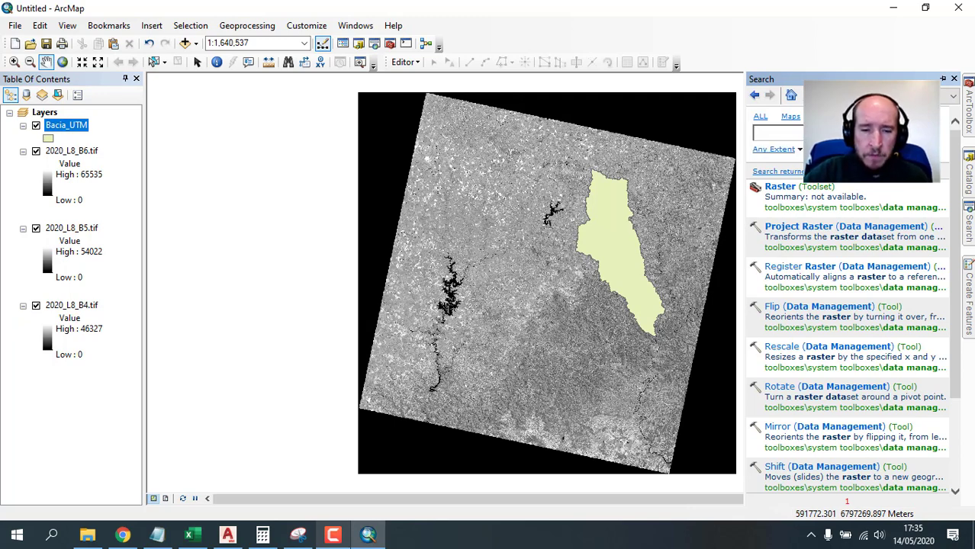
{"action": "type", "text": "compo"}
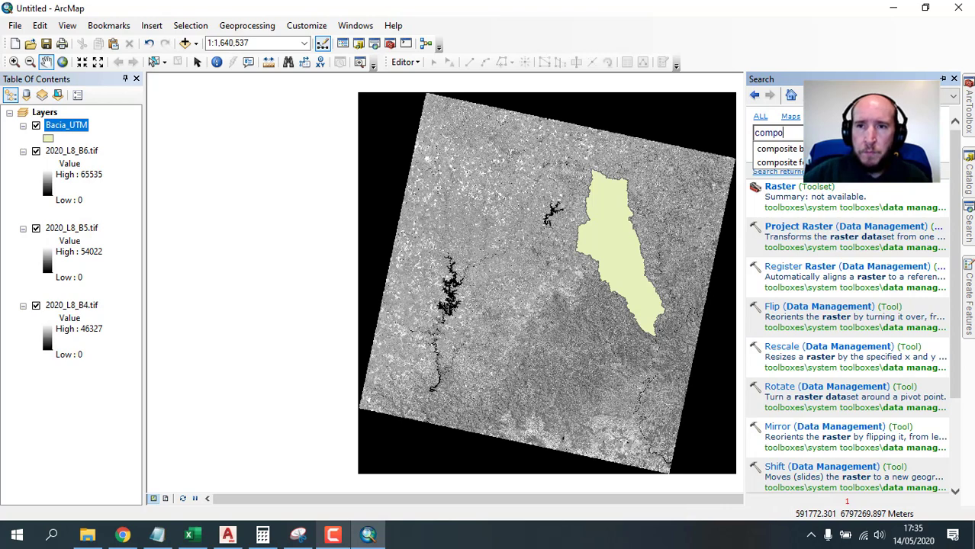
{"action": "left_click", "coordinate": [799, 150]}
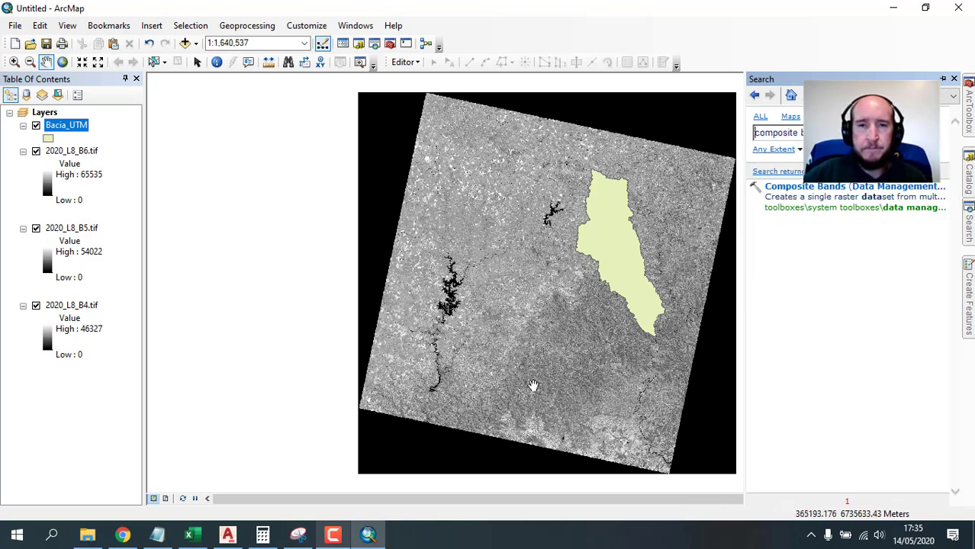
{"action": "left_click", "coordinate": [824, 191]}
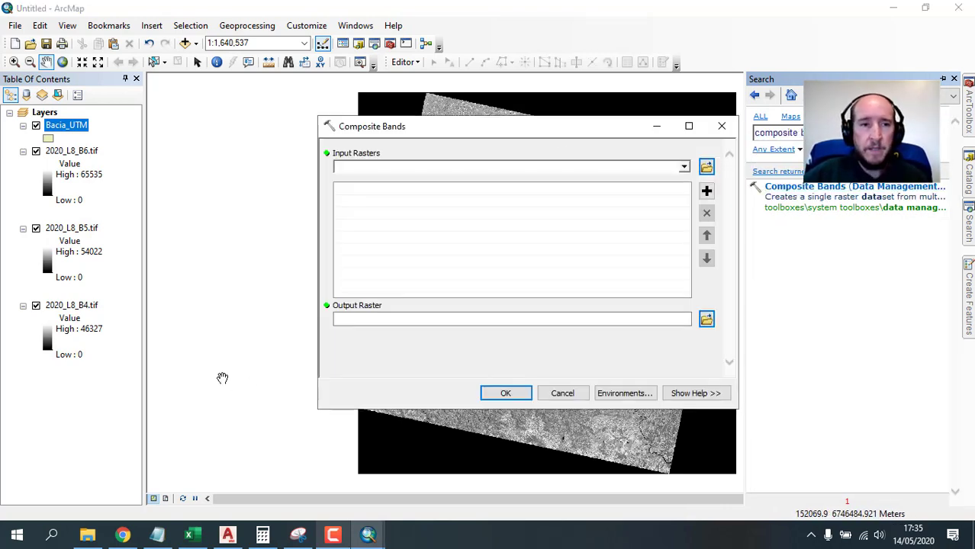
Load the three band layers as Composite Bands input rasters in the order B6, B5, B4.
{"action": "left_click", "coordinate": [84, 152]}
{"action": "left_click", "coordinate": [73, 229], "text": "ctrl"}
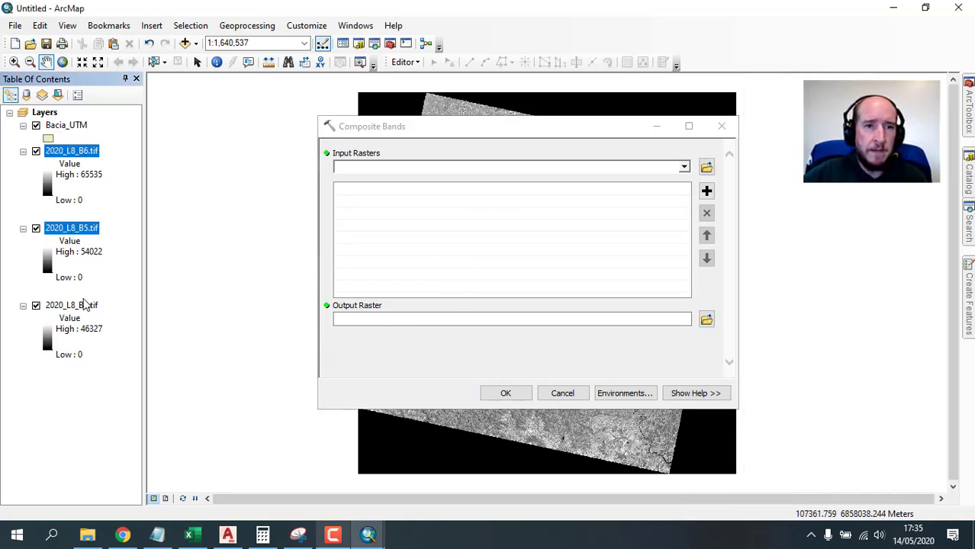
{"action": "left_click", "coordinate": [79, 306], "text": "ctrl"}
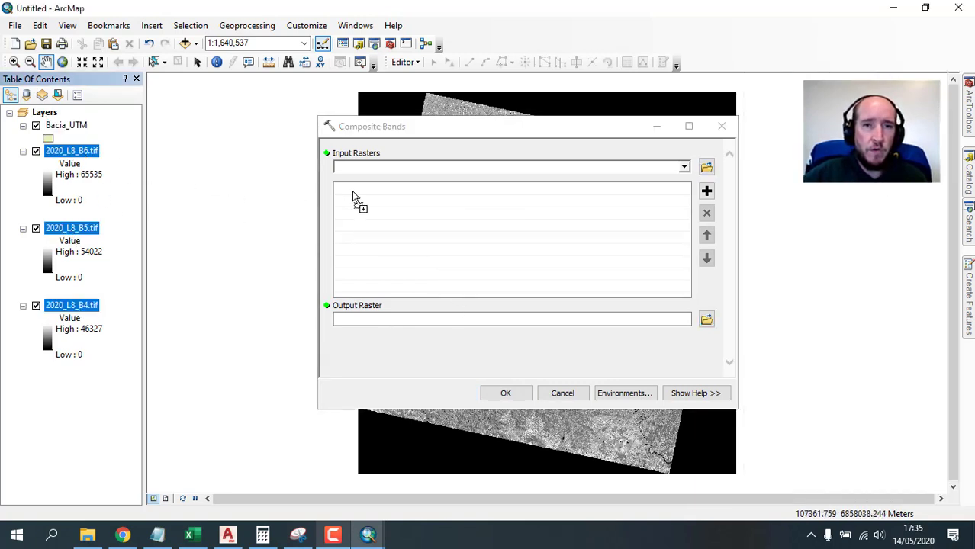
{"action": "left_click_drag", "start_coordinate": [351, 191], "coordinate": [398, 206]}
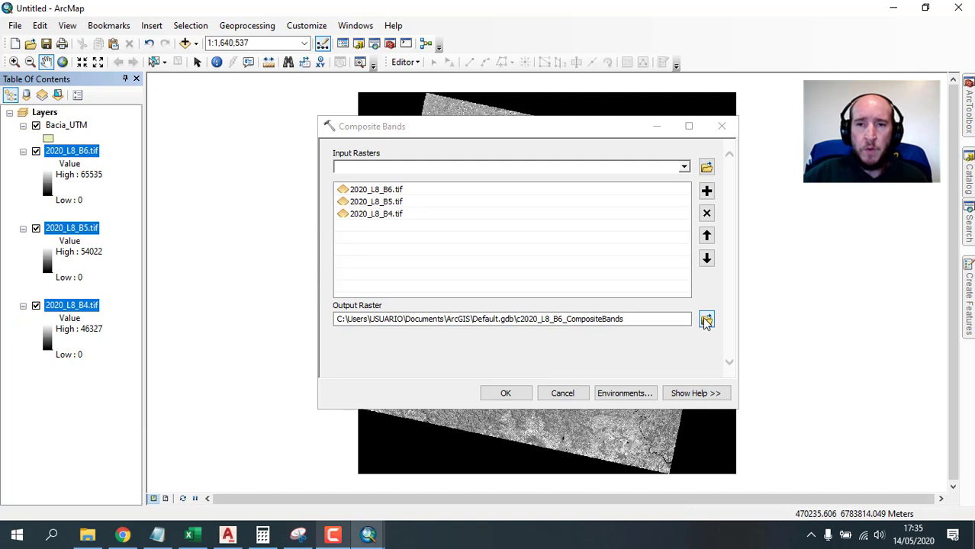
Set the composite's output to 2020_L8_RGB654.tif in the Landsat 8 folder and run Composite Bands.
{"action": "left_click", "coordinate": [706, 321]}
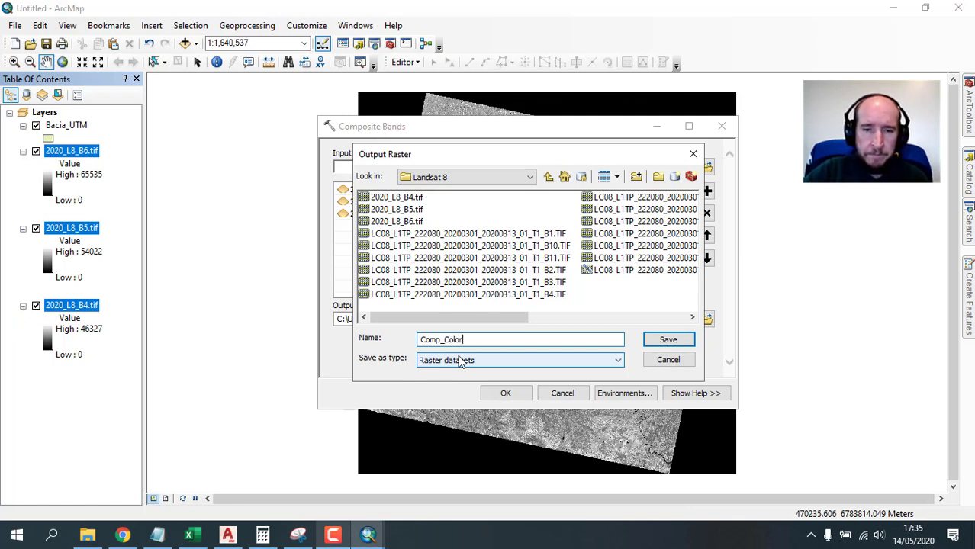
{"action": "left_click", "coordinate": [390, 198]}
{"action": "left_click", "coordinate": [520, 339]}
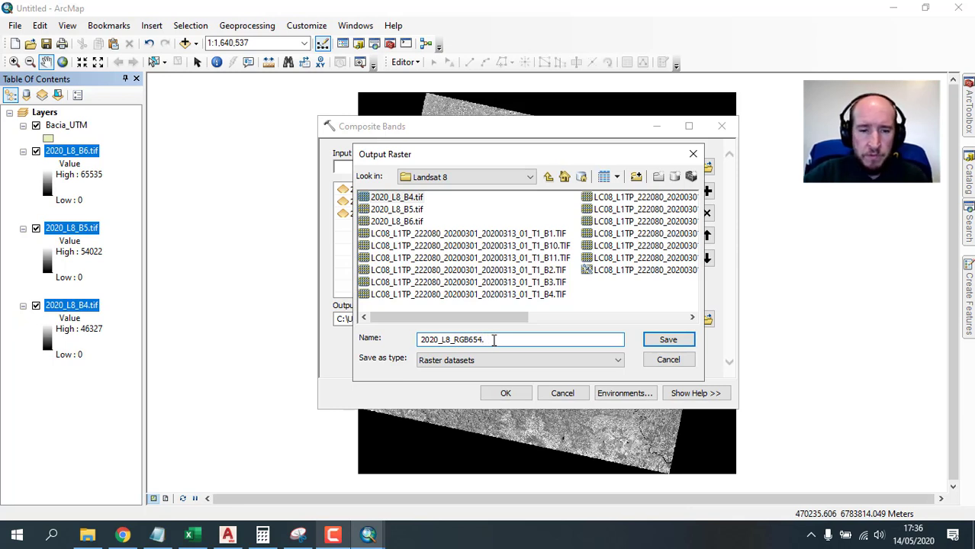
{"action": "double_click", "coordinate": [494, 340]}
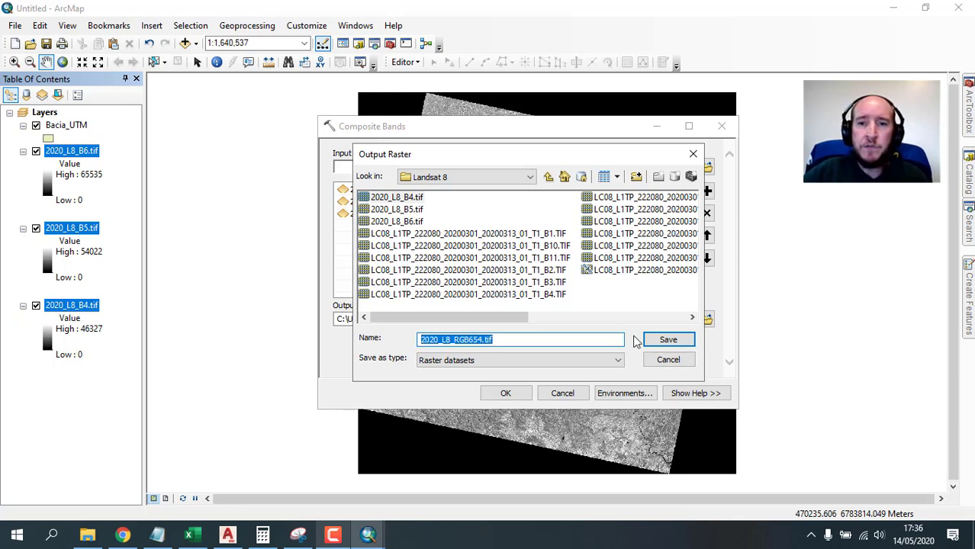
{"action": "left_click", "coordinate": [670, 344]}
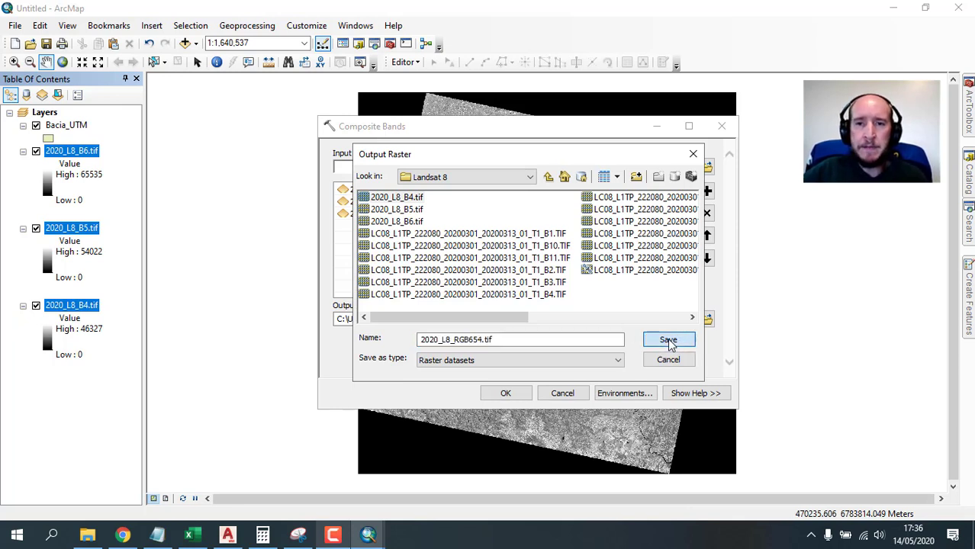
{"action": "left_click", "coordinate": [506, 393]}
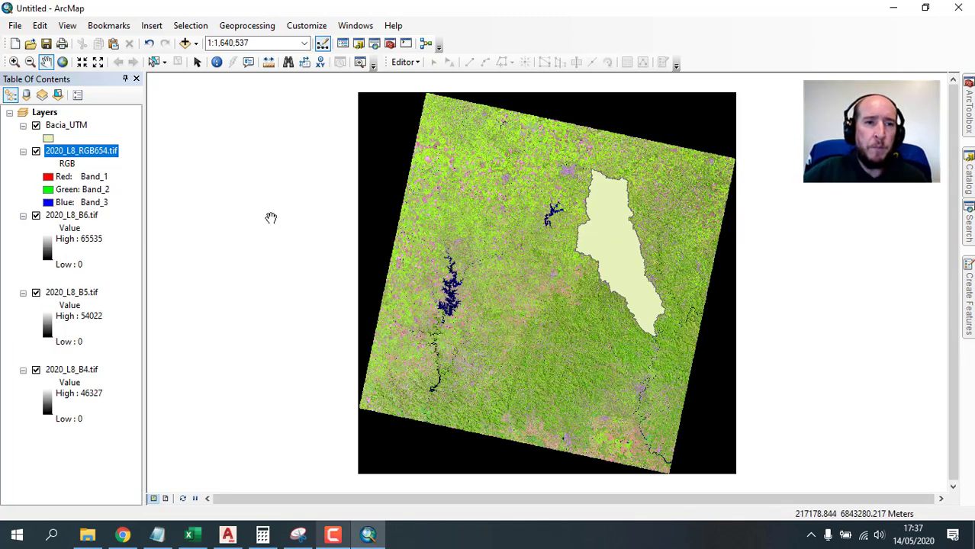
Change the red channel label of the RGB654 composite to Band_6.
{"action": "left_click", "coordinate": [96, 178]}
{"action": "left_click", "coordinate": [96, 180]}
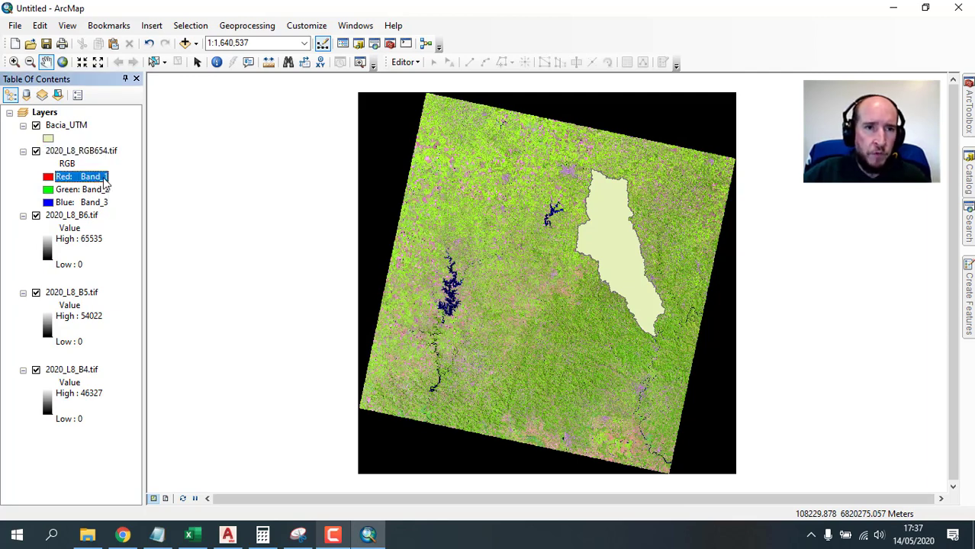
{"action": "key", "text": "End"}
{"action": "key", "text": "BackSpace"}
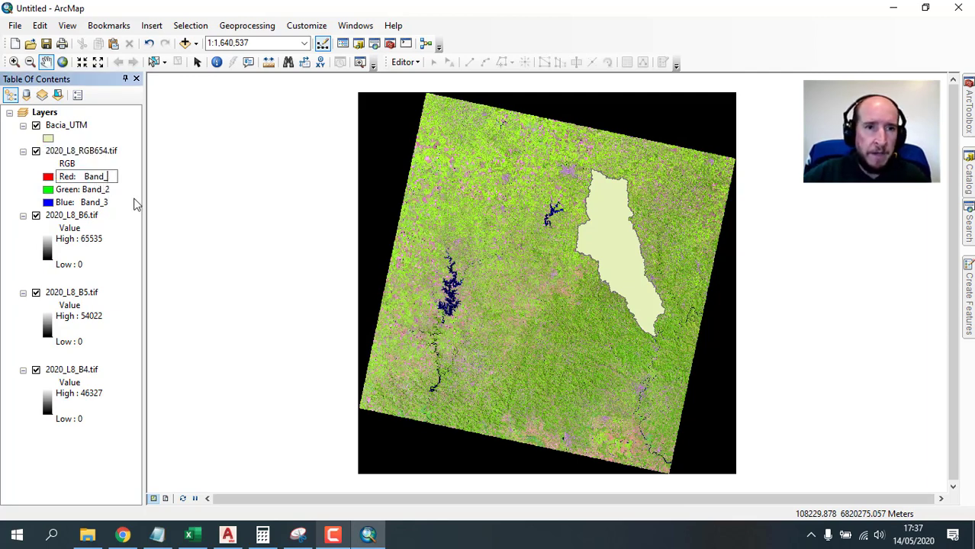
{"action": "type", "text": "6"}
{"action": "key", "text": "Return"}
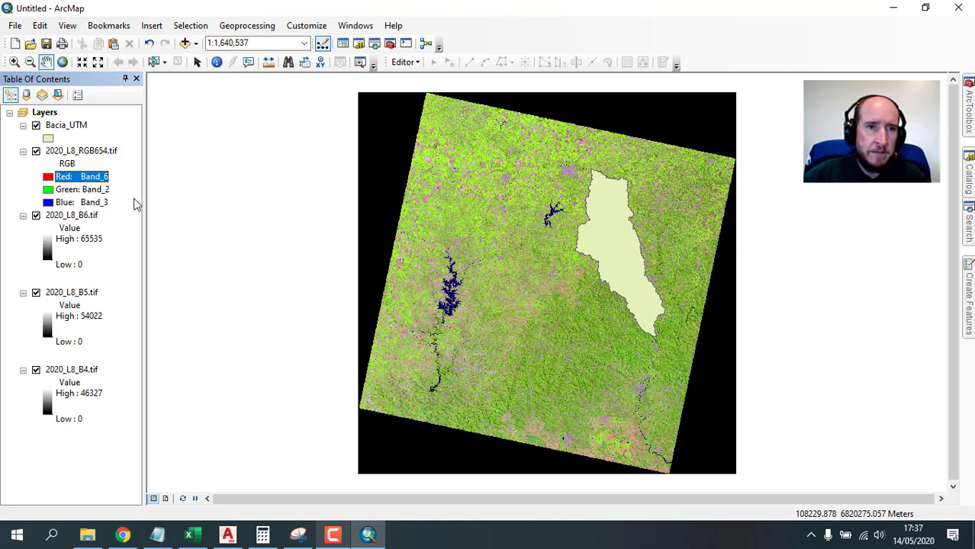
Change the green channel label of the RGB654 composite to Band_5.
{"action": "left_click", "coordinate": [110, 192]}
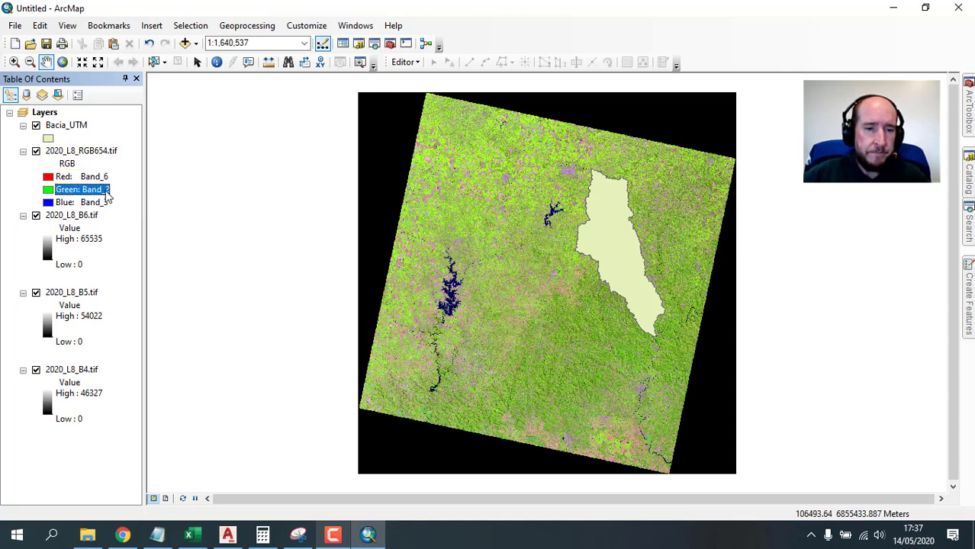
{"action": "left_click", "coordinate": [109, 191]}
{"action": "key", "text": "End"}
{"action": "key", "text": "BackSpace"}
{"action": "type", "text": "5"}
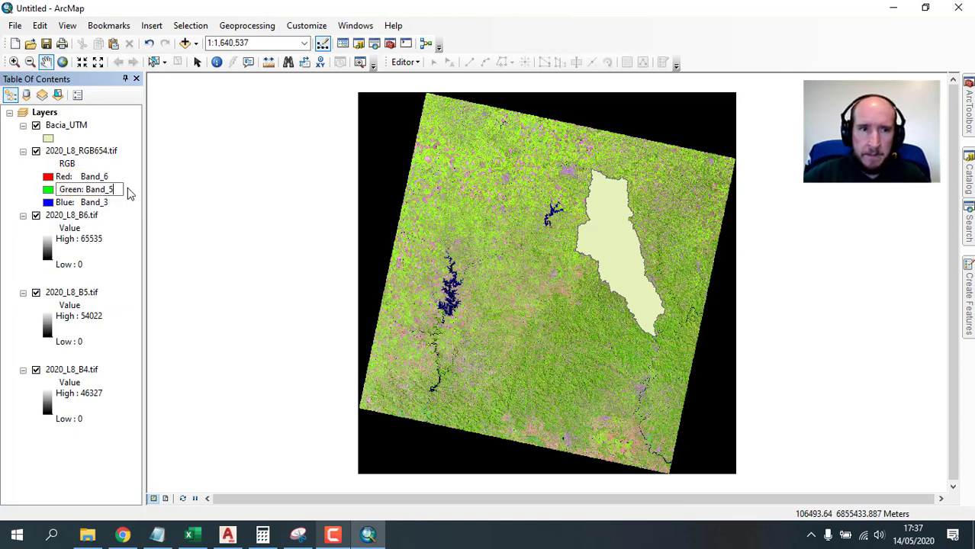
{"action": "key", "text": "Return"}
Change the blue channel label of the RGB654 composite to Band_4.
{"action": "left_click", "coordinate": [113, 202]}
{"action": "left_click", "coordinate": [113, 202]}
{"action": "key", "text": "End"}
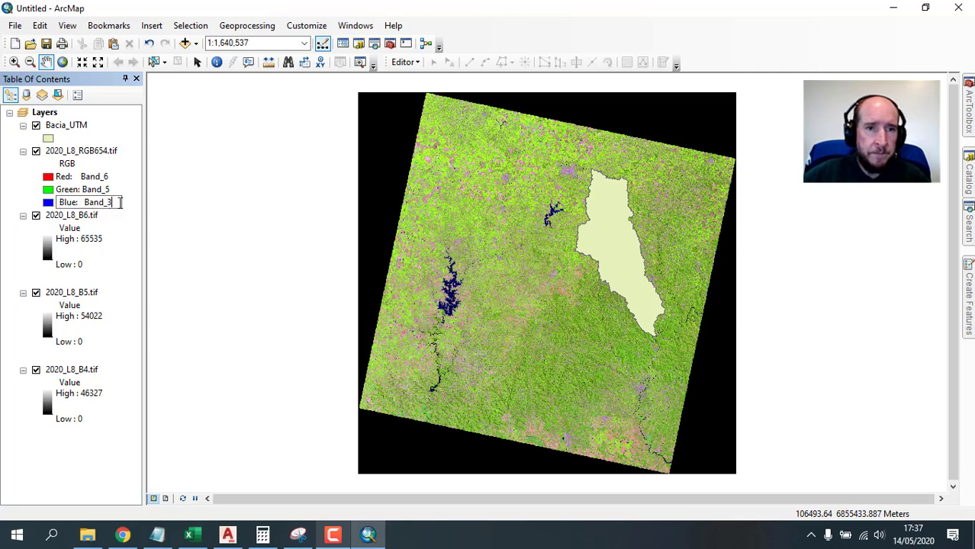
{"action": "key", "text": "BackSpace"}
{"action": "type", "text": "4"}
{"action": "key", "text": "Return"}
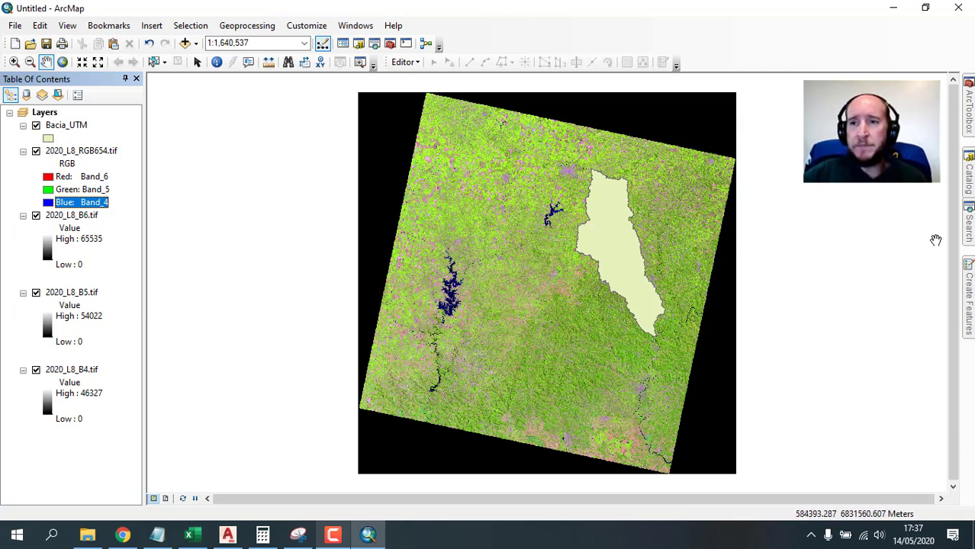
Search the geoprocessing tools for clip and open the Clip (Data Management) tool.
{"action": "left_click", "coordinate": [971, 238]}
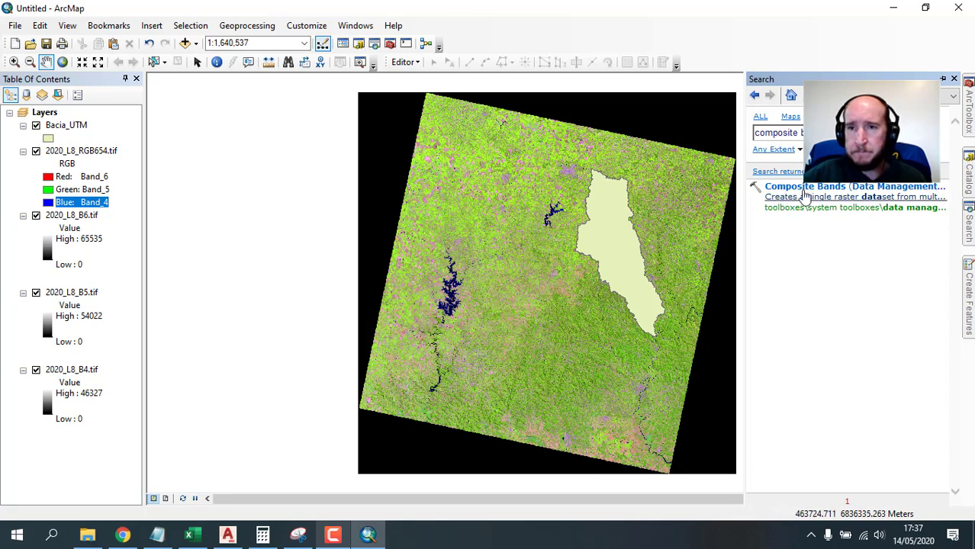
{"action": "left_click", "coordinate": [755, 133]}
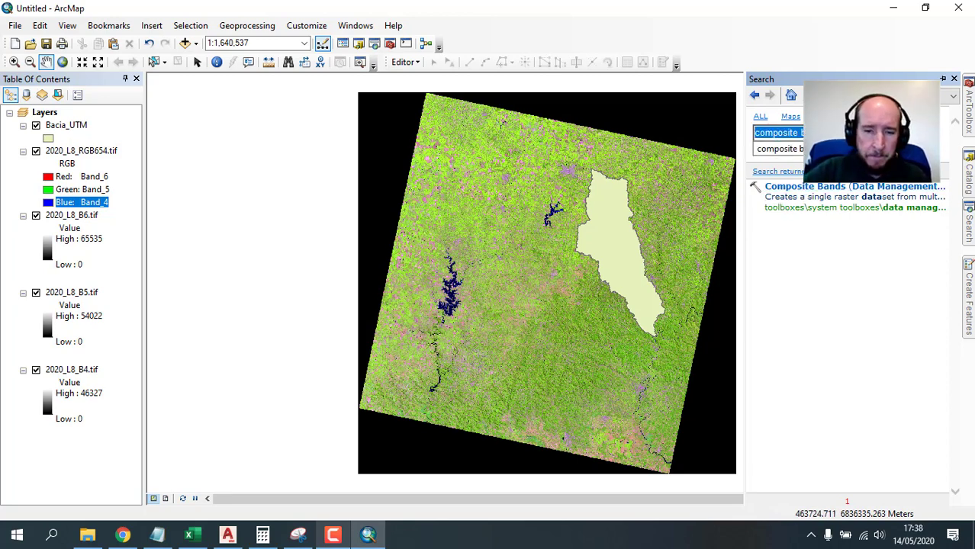
{"action": "type", "text": "clip"}
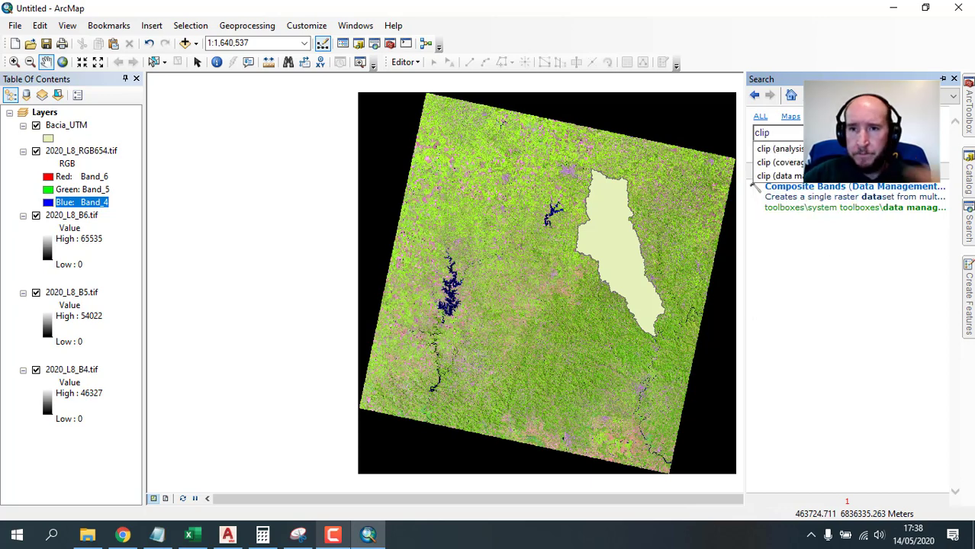
{"action": "left_click", "coordinate": [774, 176]}
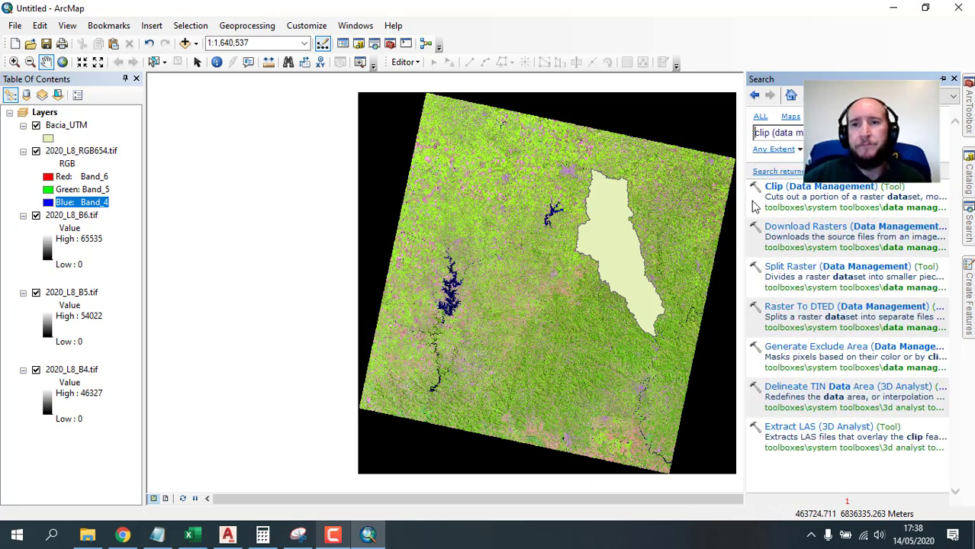
{"action": "left_click", "coordinate": [801, 187]}
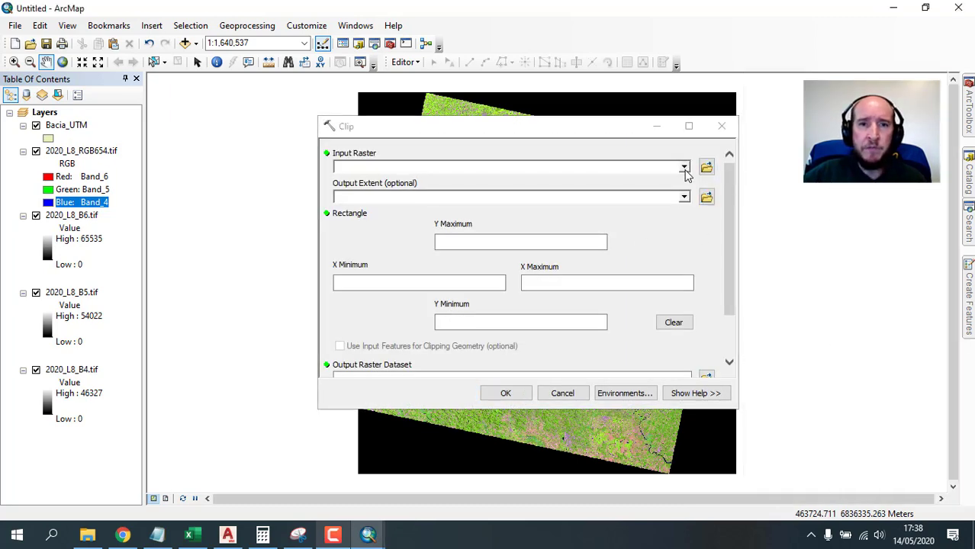
Set the Clip input raster to 2020_L8_RGB654.tif and the output extent to Bacia_UTM.
{"action": "left_click", "coordinate": [684, 168]}
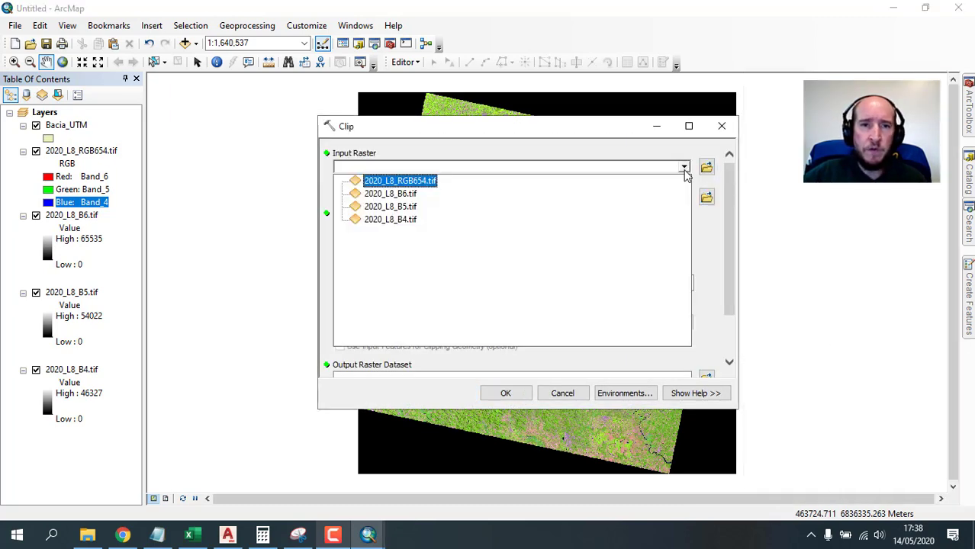
{"action": "left_click", "coordinate": [399, 181]}
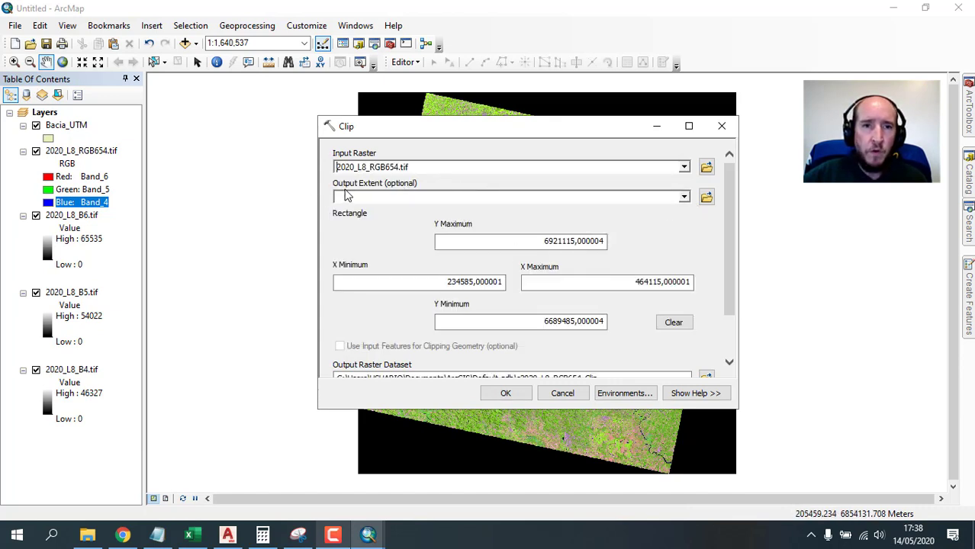
{"action": "left_click", "coordinate": [685, 197]}
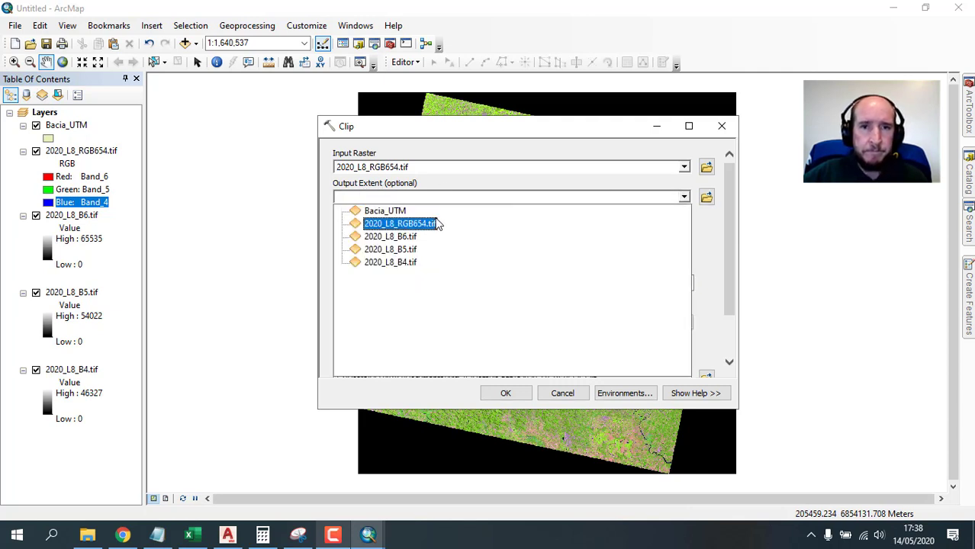
{"action": "left_click", "coordinate": [620, 196]}
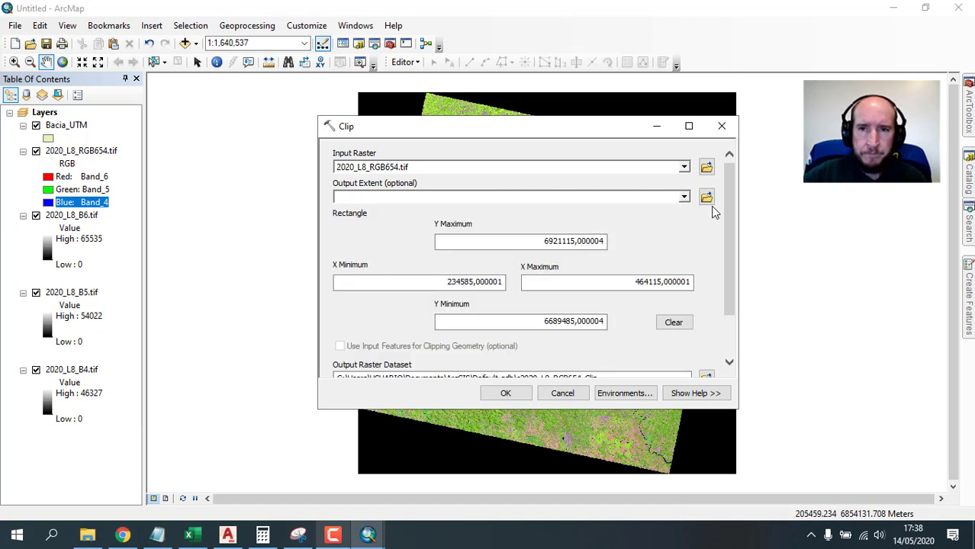
{"action": "scroll", "coordinate": [732, 245], "scroll_direction": "down", "scroll_amount": 2}
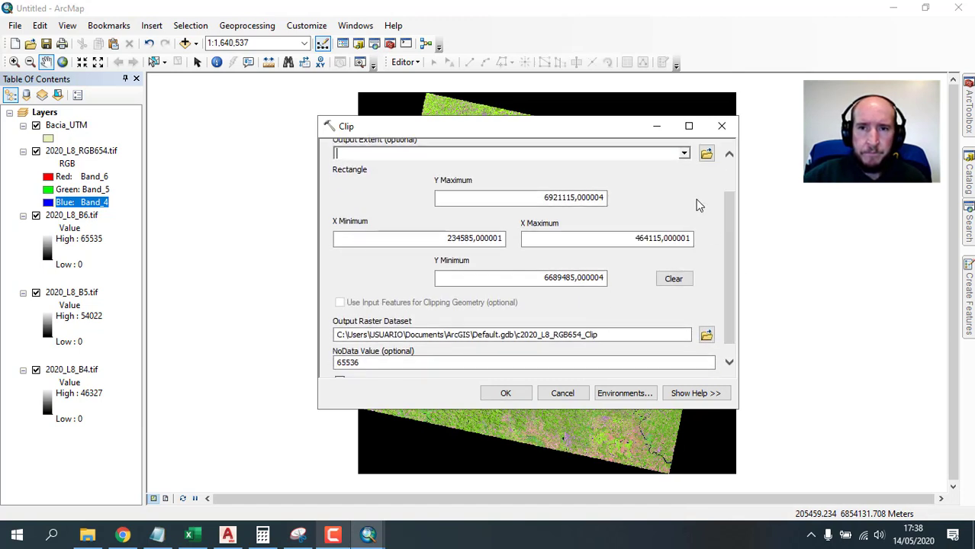
{"action": "left_click", "coordinate": [684, 154]}
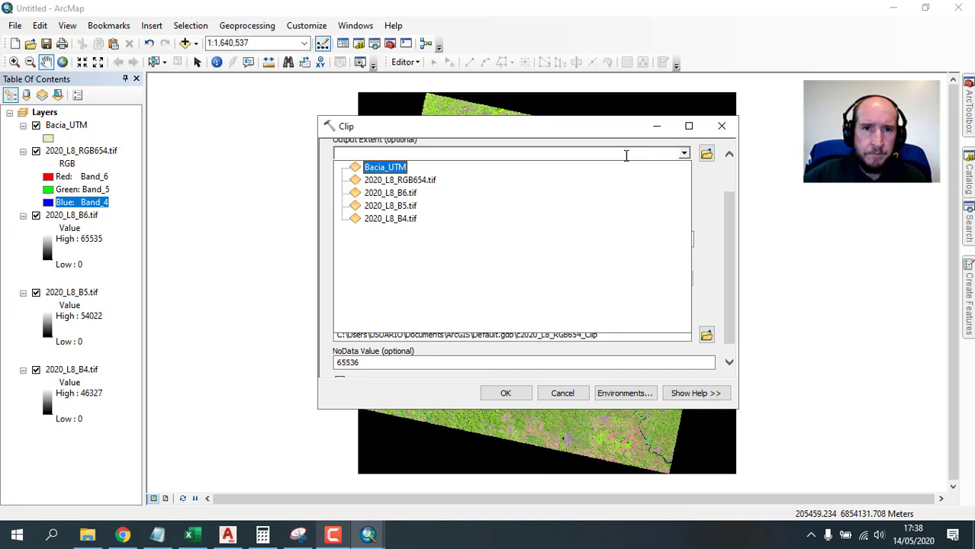
{"action": "left_click", "coordinate": [386, 174]}
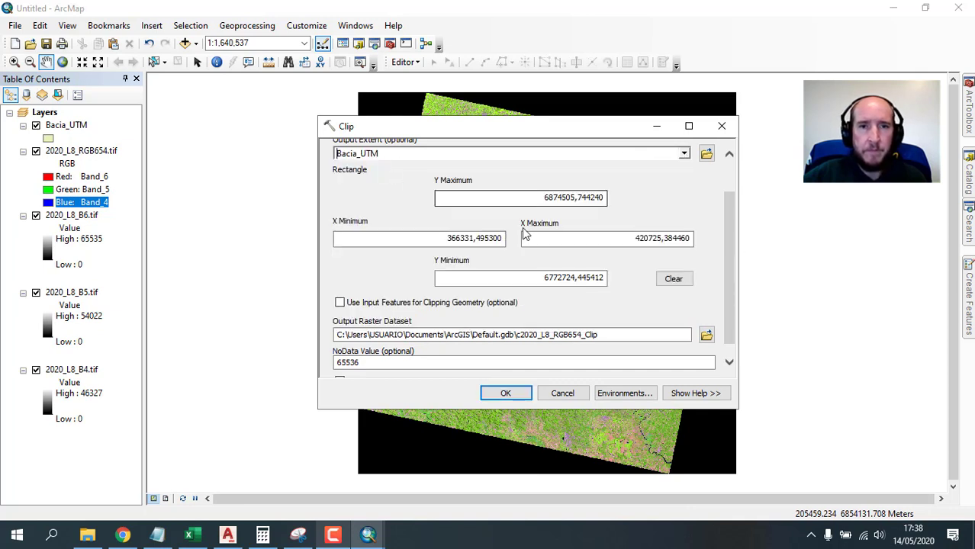
Set the clip's output raster dataset to REC_2020_L8_RGB654.tif in the Landsat 8 folder.
{"action": "scroll", "coordinate": [729, 244], "scroll_direction": "down", "scroll_amount": 1}
{"action": "scroll", "coordinate": [731, 254], "scroll_direction": "down", "scroll_amount": 1}
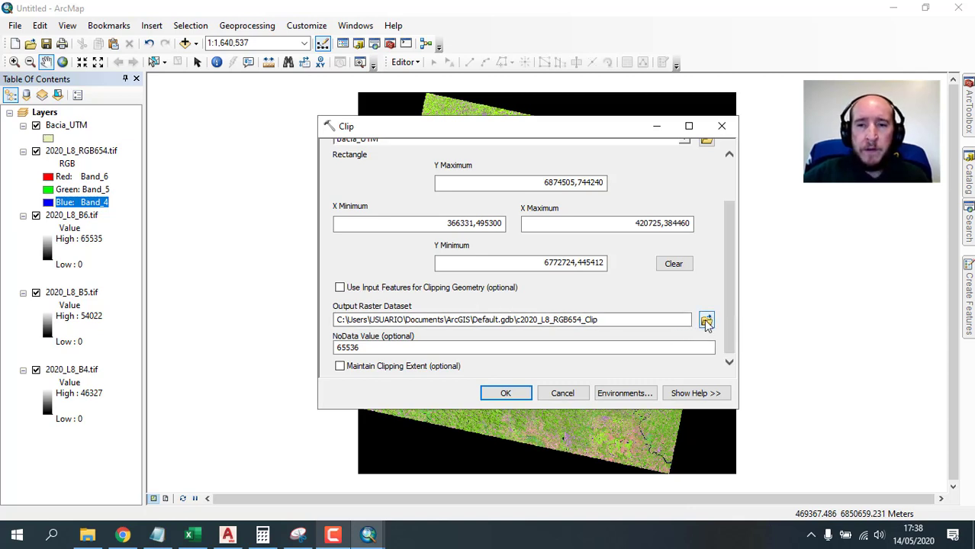
{"action": "left_click", "coordinate": [706, 320]}
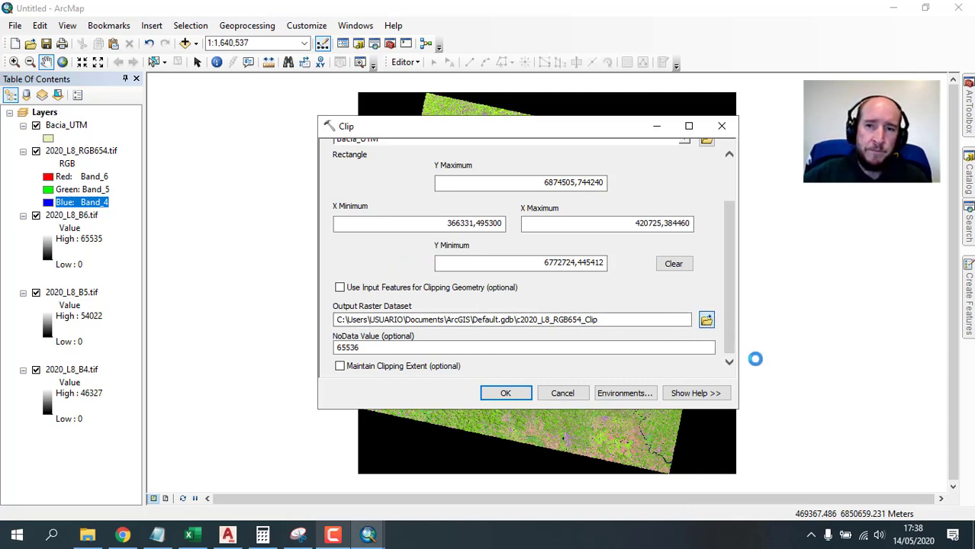
{"action": "left_click", "coordinate": [397, 235]}
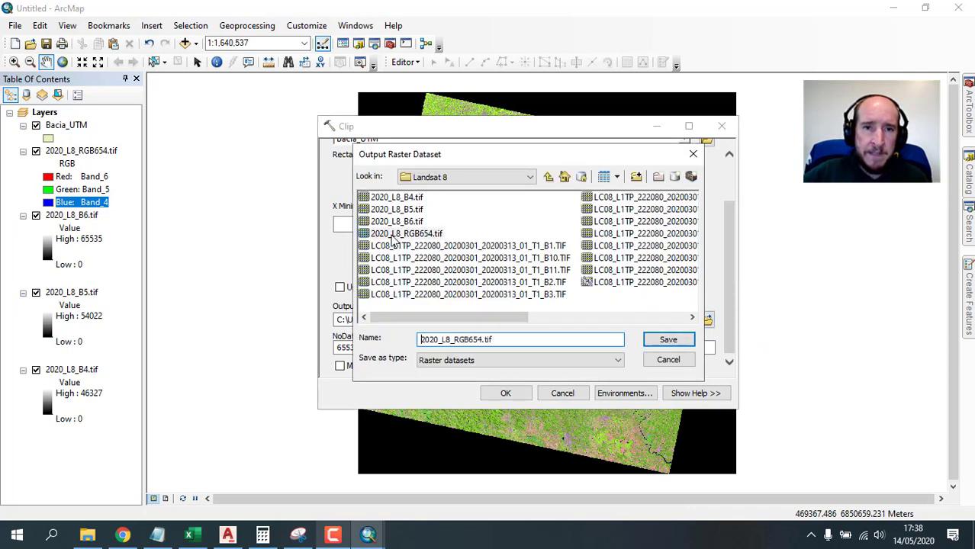
{"action": "left_click", "coordinate": [516, 340]}
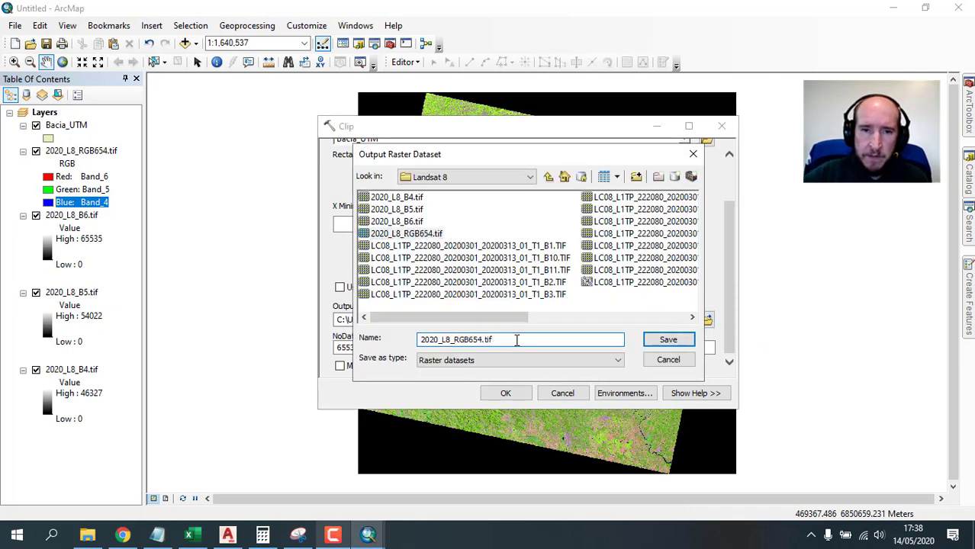
{"action": "key", "text": "Home"}
{"action": "type", "text": "REC_"}
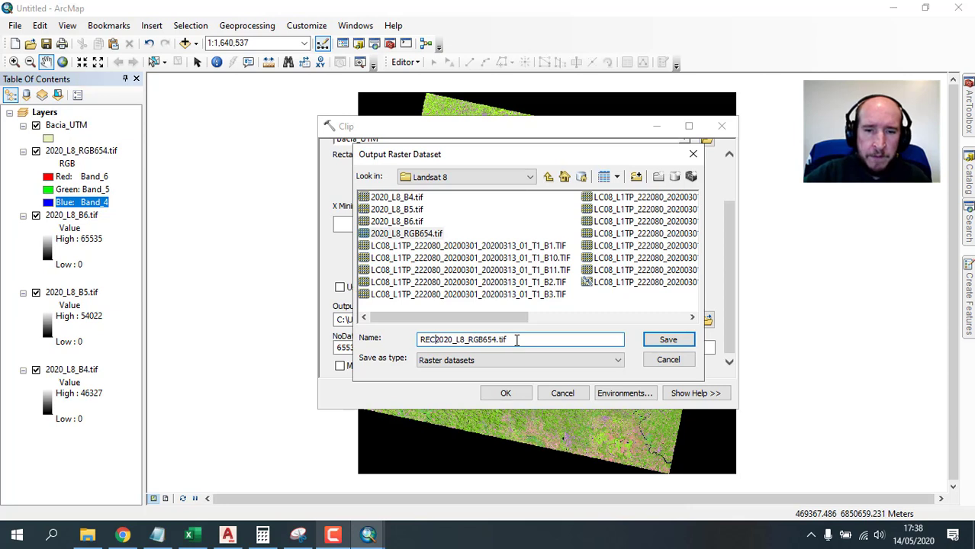
{"action": "left_click", "coordinate": [669, 341]}
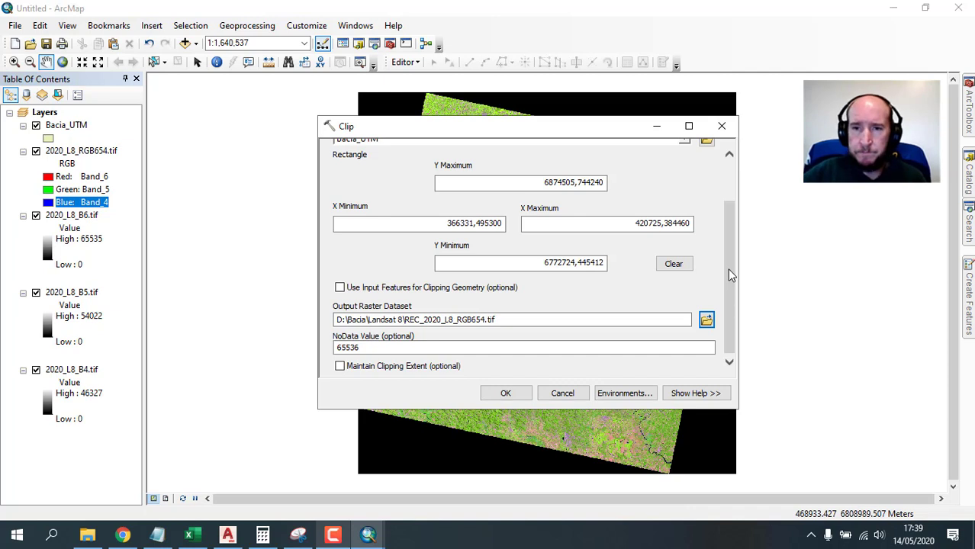
Set the clipping rectangle's X minimum to 366300 and its Y maximum to 6874550.
{"action": "left_click", "coordinate": [464, 223]}
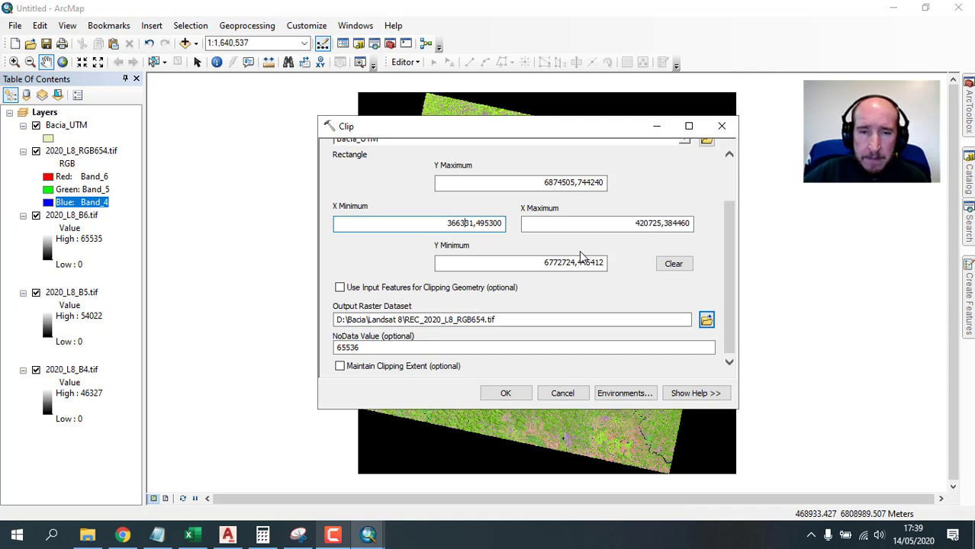
{"action": "key", "text": "shift+End"}
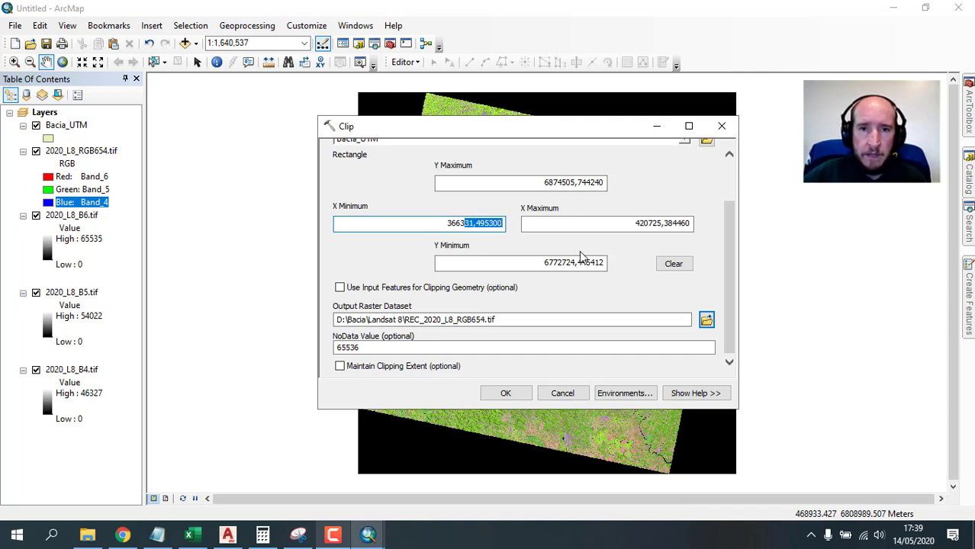
{"action": "type", "text": "00"}
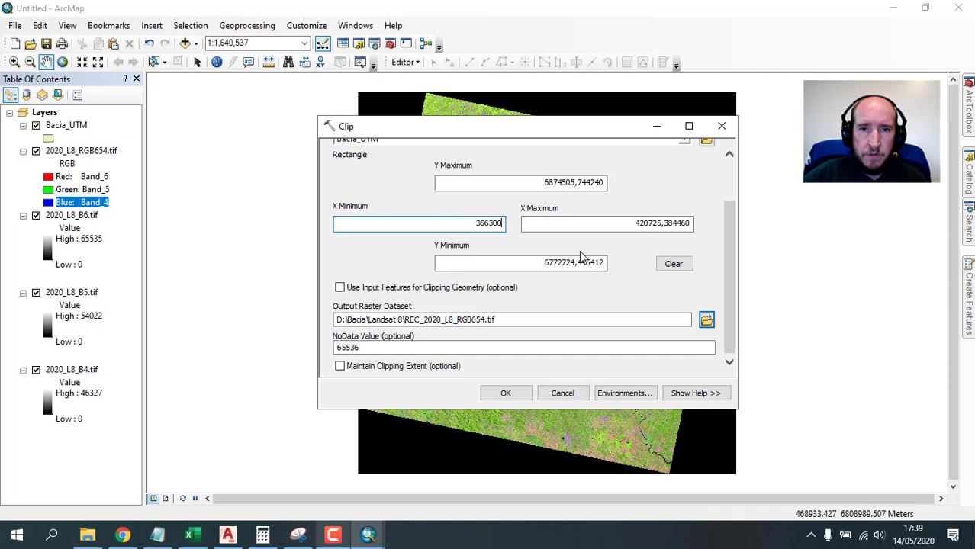
{"action": "left_click", "coordinate": [565, 183]}
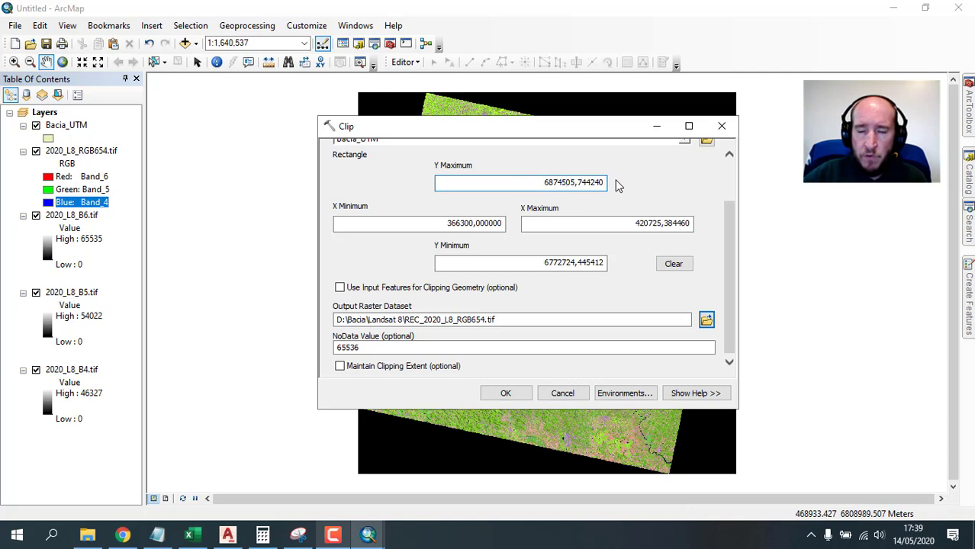
{"action": "key", "text": "shift+End"}
{"action": "type", "text": "50"}
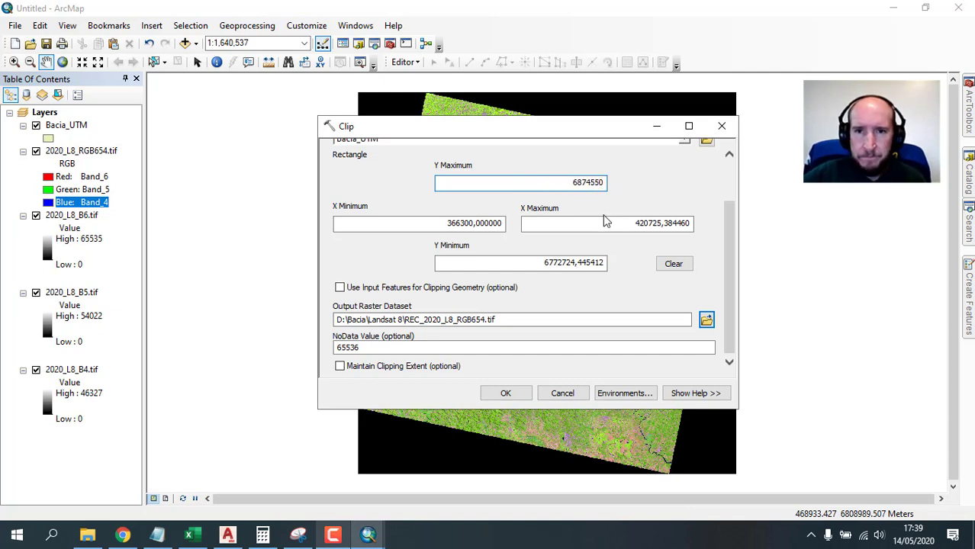
Set the clipping rectangle's X maximum to 420750 and Y minimum to 6772700, and run the Clip.
{"action": "left_click", "coordinate": [652, 223]}
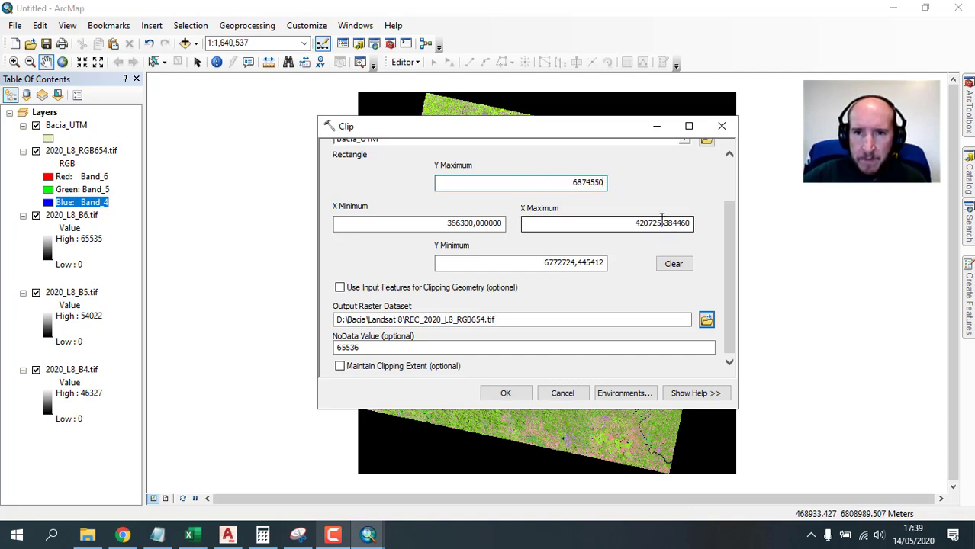
{"action": "left_click_drag", "start_coordinate": [652, 223], "coordinate": [726, 224]}
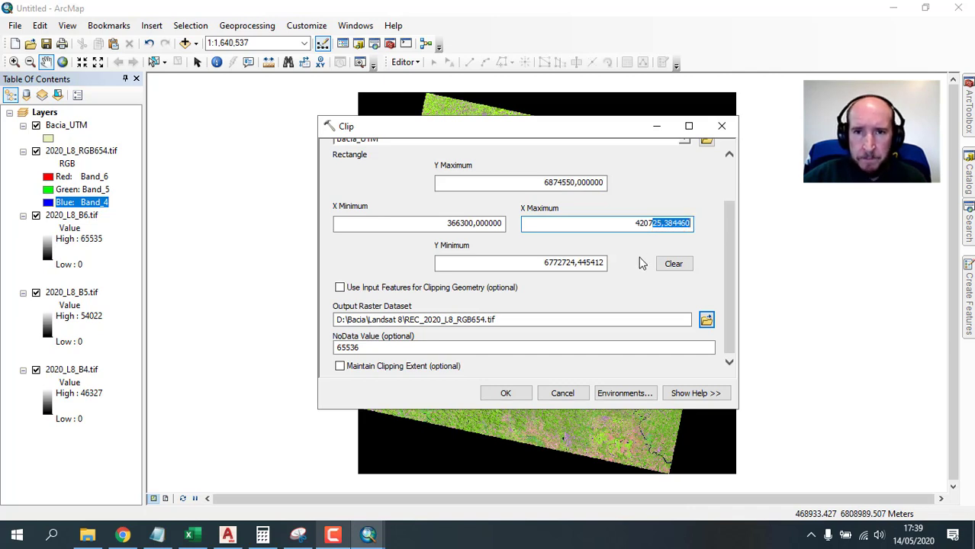
{"action": "type", "text": "60"}
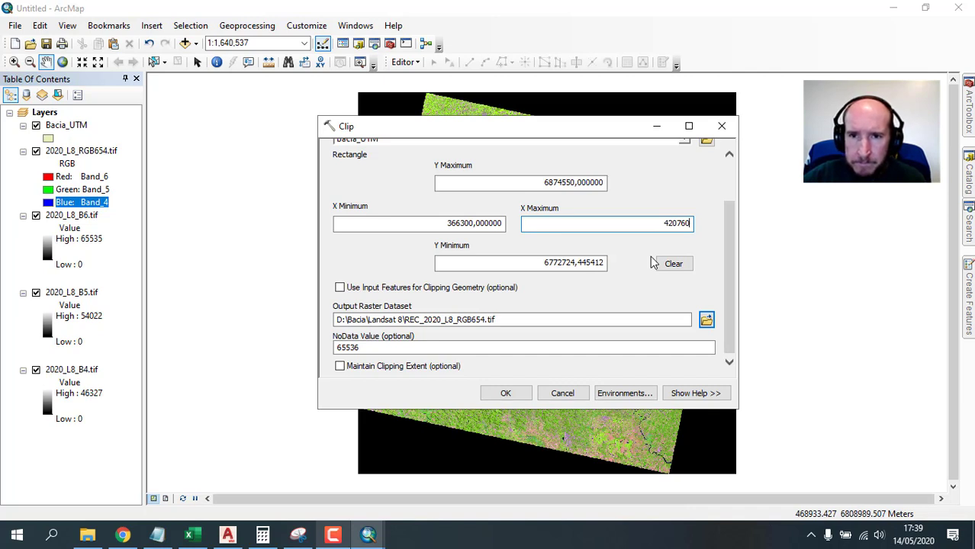
{"action": "key", "text": "ctrl+z"}
{"action": "type", "text": "50"}
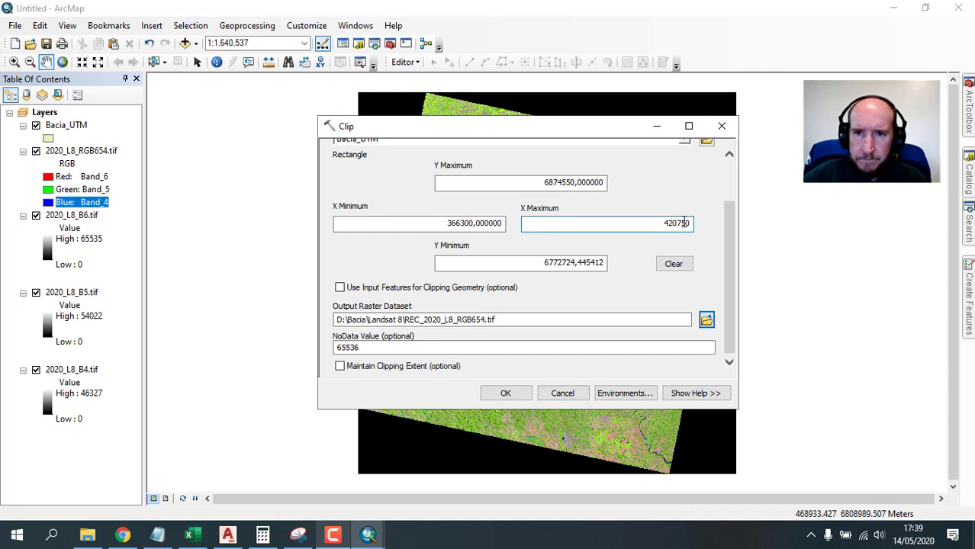
{"action": "left_click", "coordinate": [566, 265]}
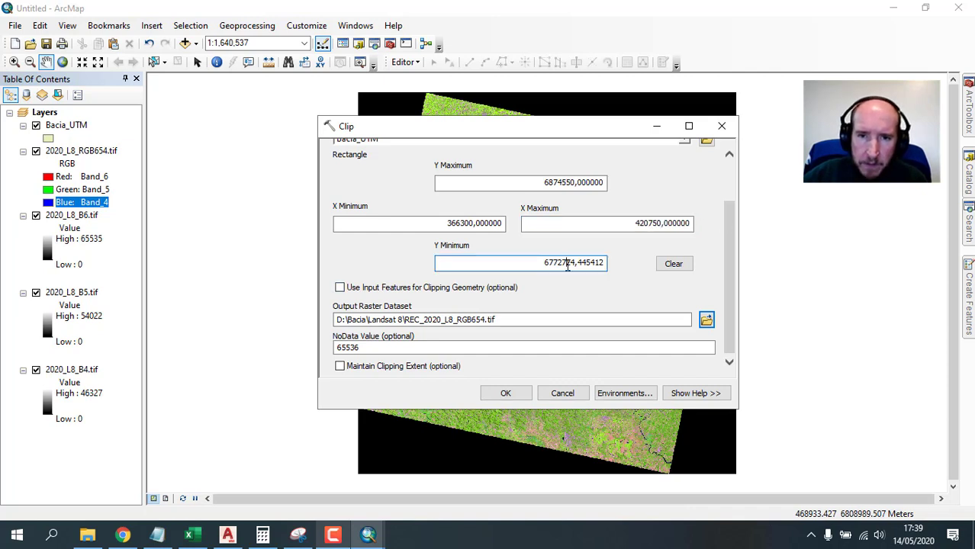
{"action": "left_click_drag", "start_coordinate": [567, 265], "coordinate": [606, 265]}
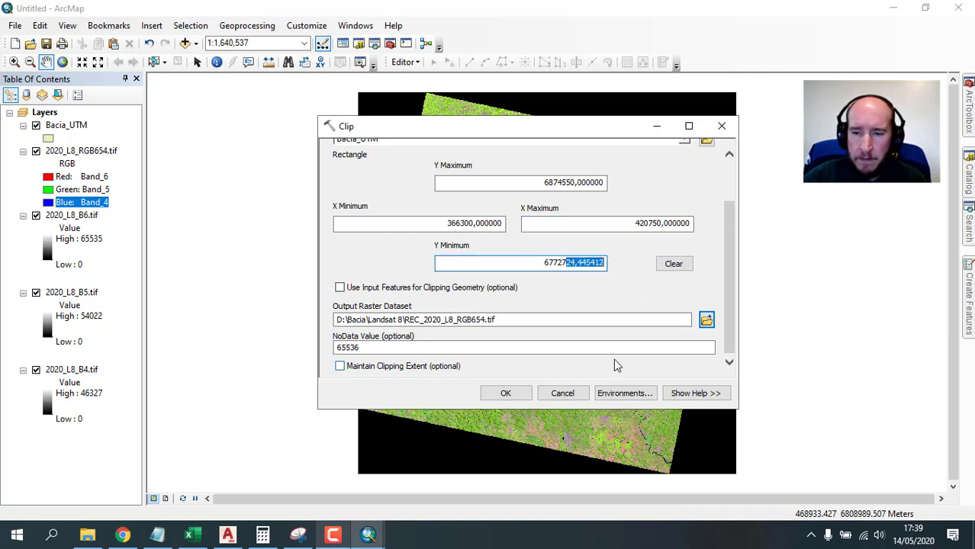
{"action": "type", "text": "00"}
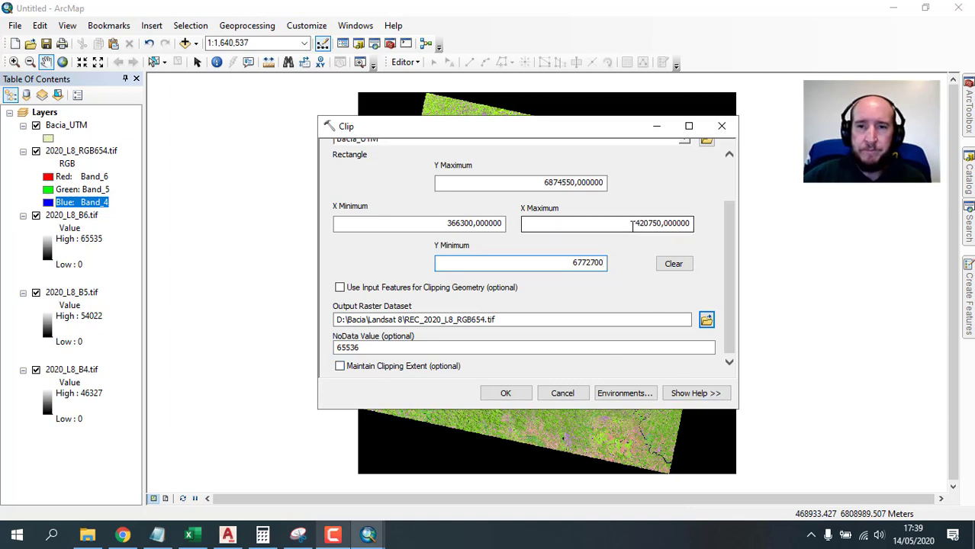
{"action": "left_click", "coordinate": [632, 223]}
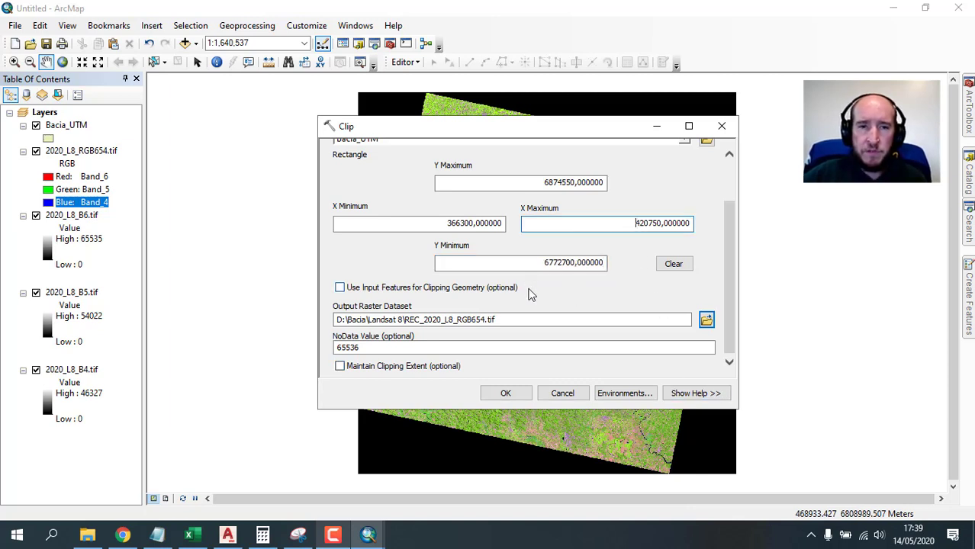
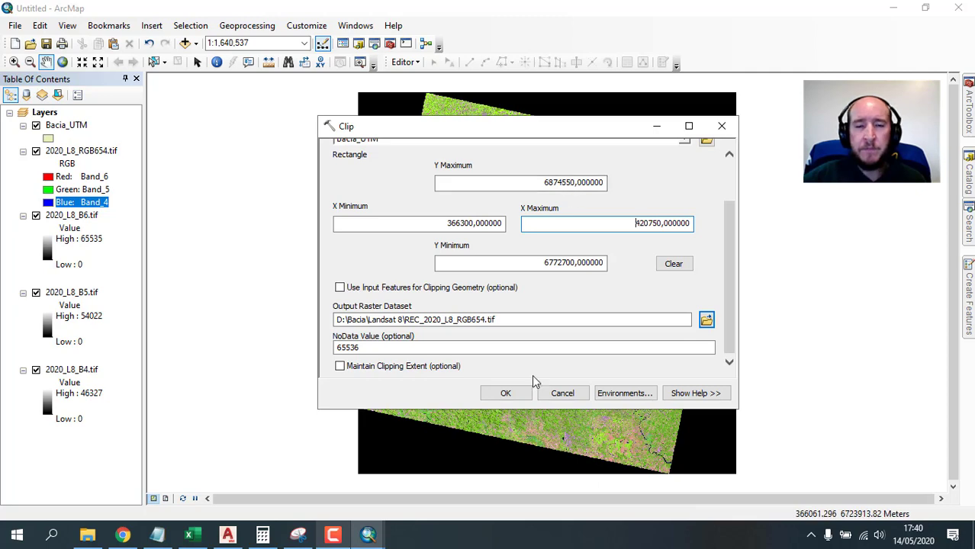
{"action": "left_click", "coordinate": [506, 394]}
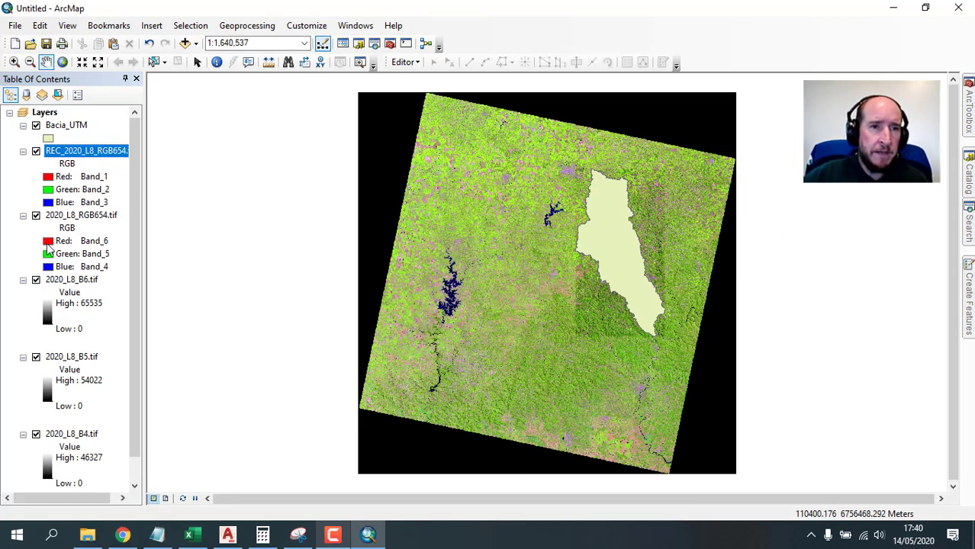
Turn off the single-band layers 2020_L8_B4.tif, 2020_L8_B5.tif and 2020_L8_B6.tif.
{"action": "left_click", "coordinate": [36, 434]}
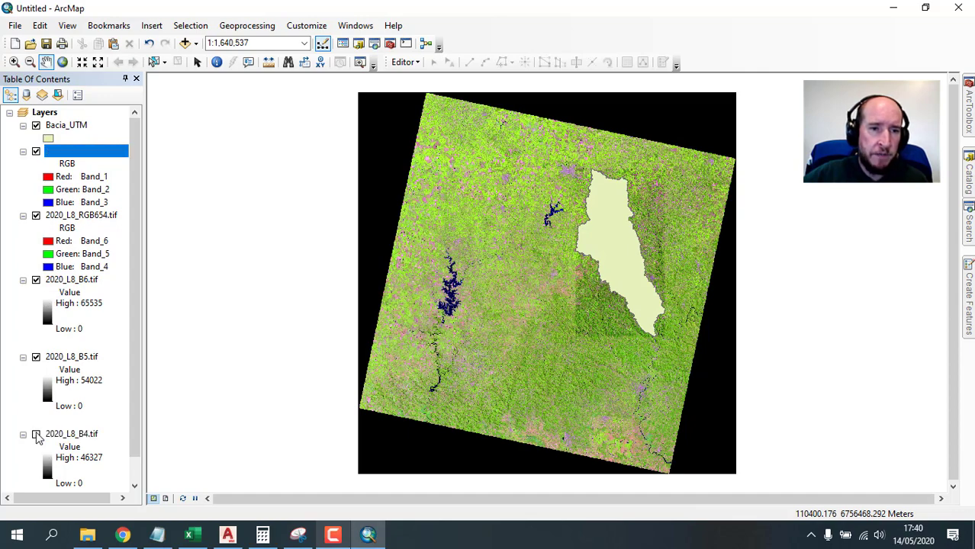
{"action": "left_click", "coordinate": [36, 357]}
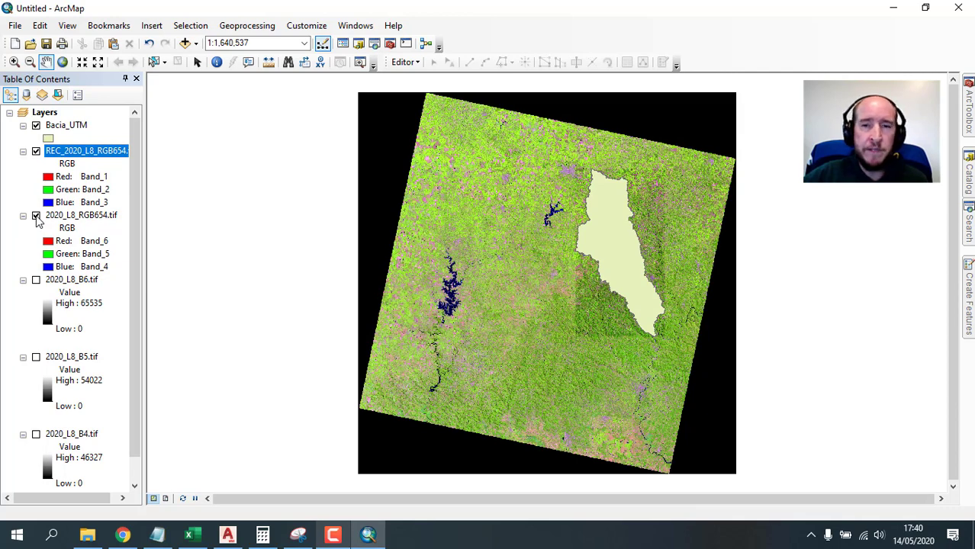
Turn off the 2020_L8_RGB654.tif layer and zoom the map to the clipped REC_2020_L8_RGB654.tif layer.
{"action": "left_click", "coordinate": [36, 216]}
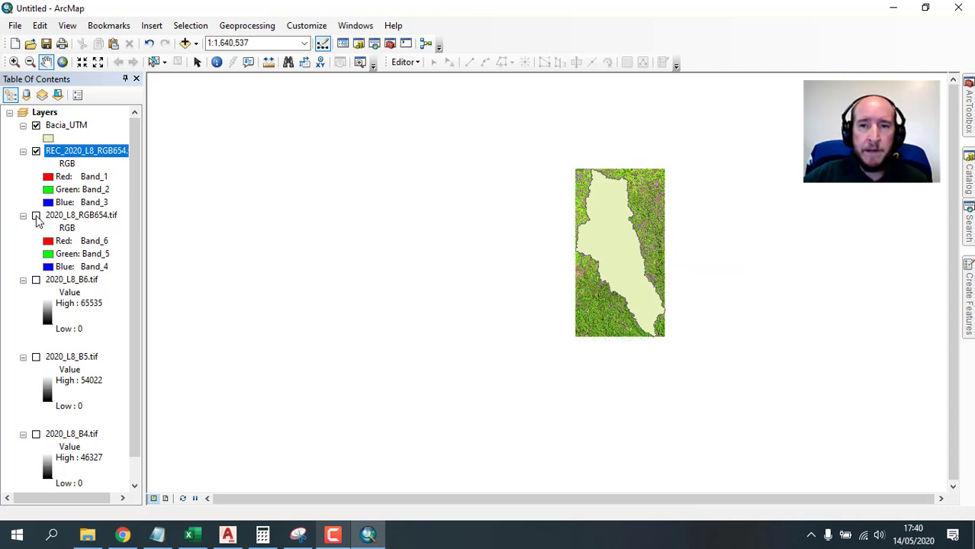
{"action": "right_click", "coordinate": [89, 155]}
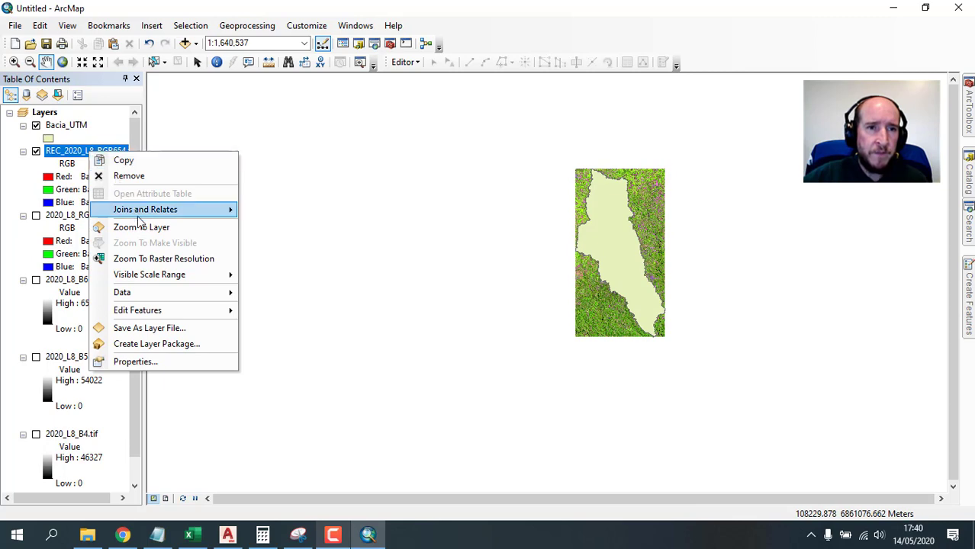
{"action": "left_click", "coordinate": [115, 225]}
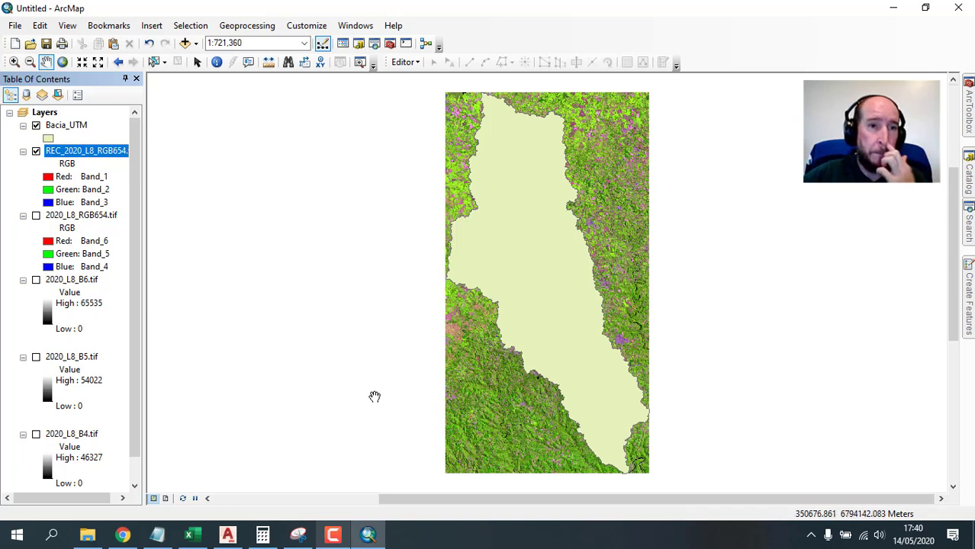
Relabel the red channel of REC_2020_L8_RGB654.tif as Band_6 and its green channel as Band_5.
{"action": "left_click", "coordinate": [97, 177]}
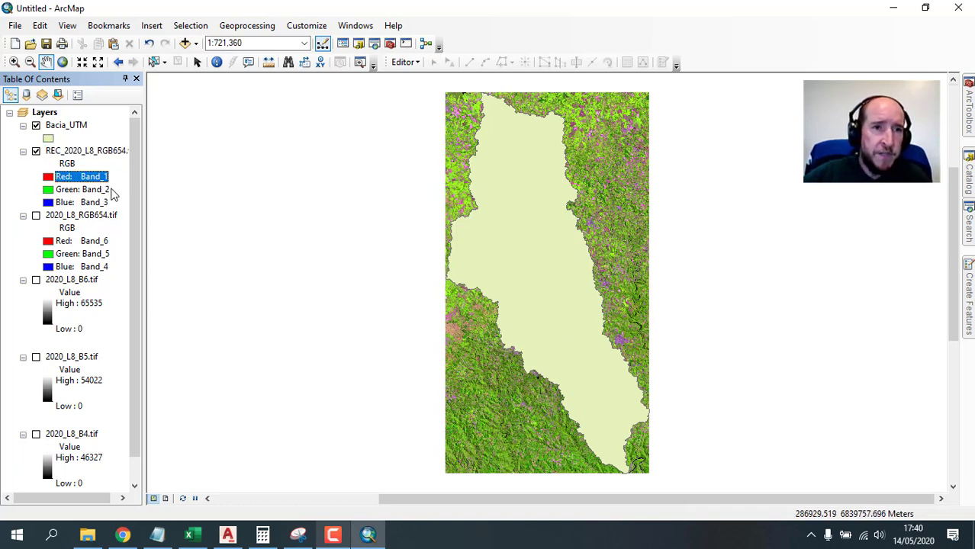
{"action": "left_click", "coordinate": [118, 176]}
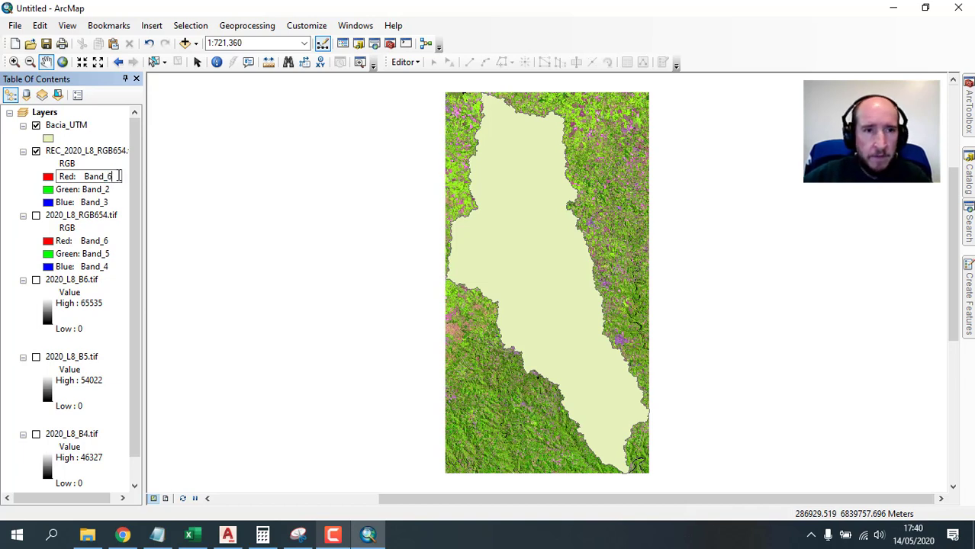
{"action": "key", "text": "Return"}
{"action": "left_click", "coordinate": [107, 189]}
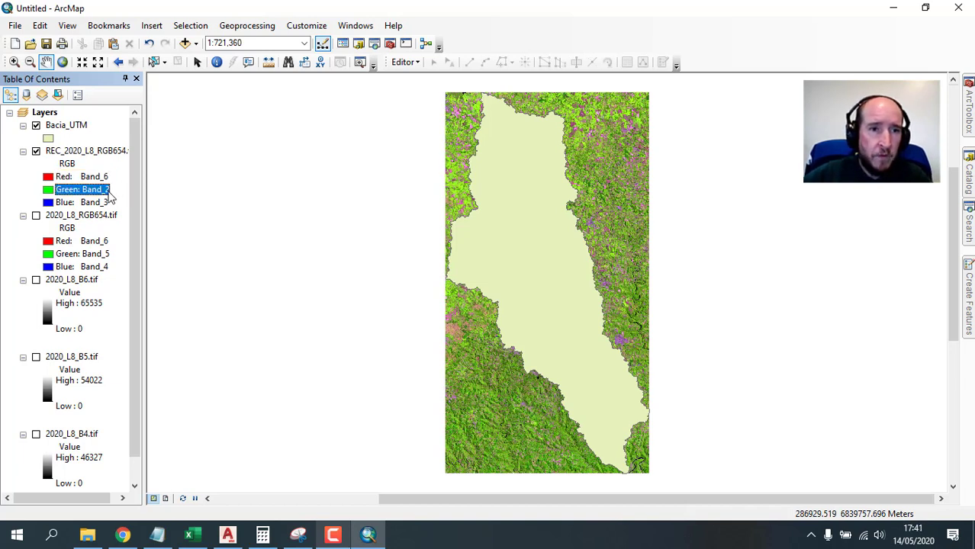
{"action": "left_click", "coordinate": [110, 191]}
{"action": "key", "text": "End"}
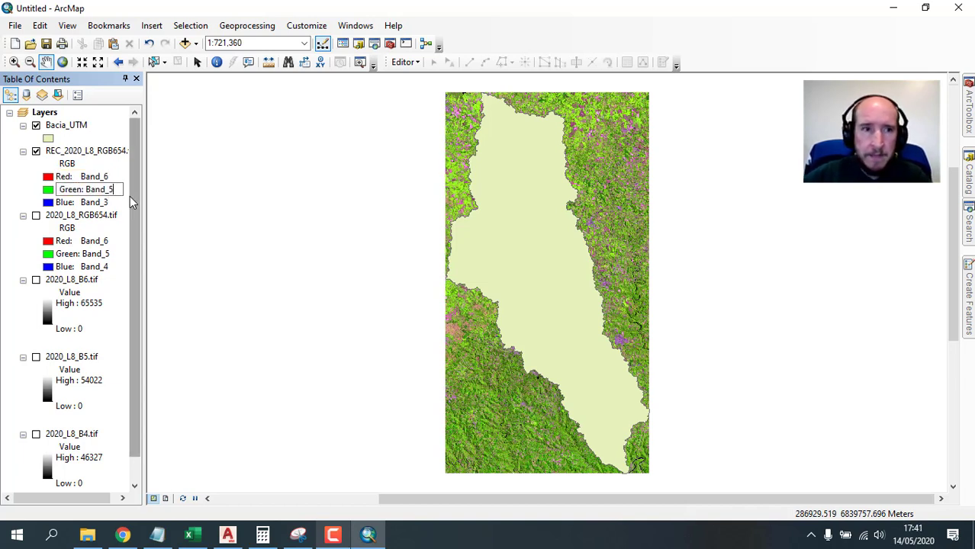
{"action": "type", "text": "5"}
{"action": "key", "text": "Return"}
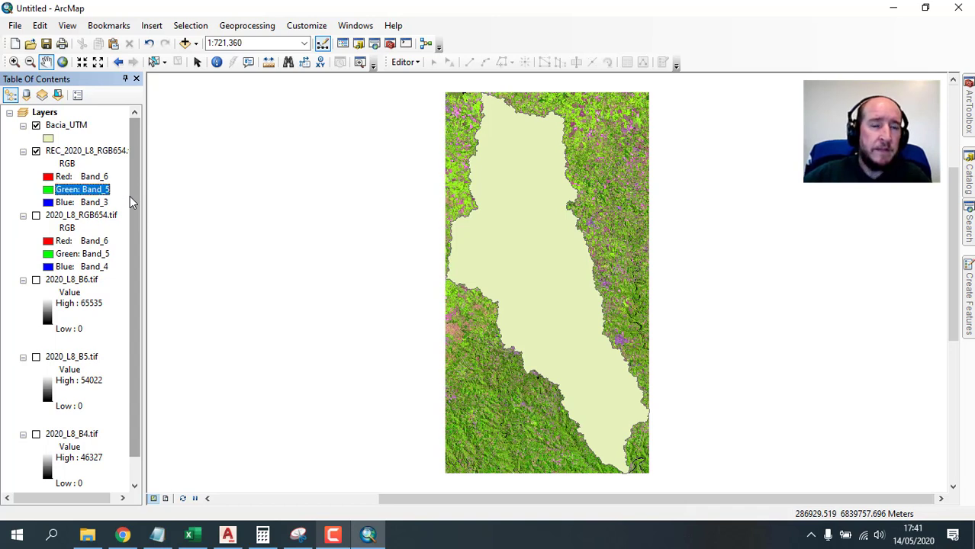
Relabel the blue channel of REC_2020_L8_RGB654.tif as Band_4.
{"action": "left_click", "coordinate": [107, 203]}
{"action": "left_click", "coordinate": [107, 203]}
{"action": "key", "text": "End"}
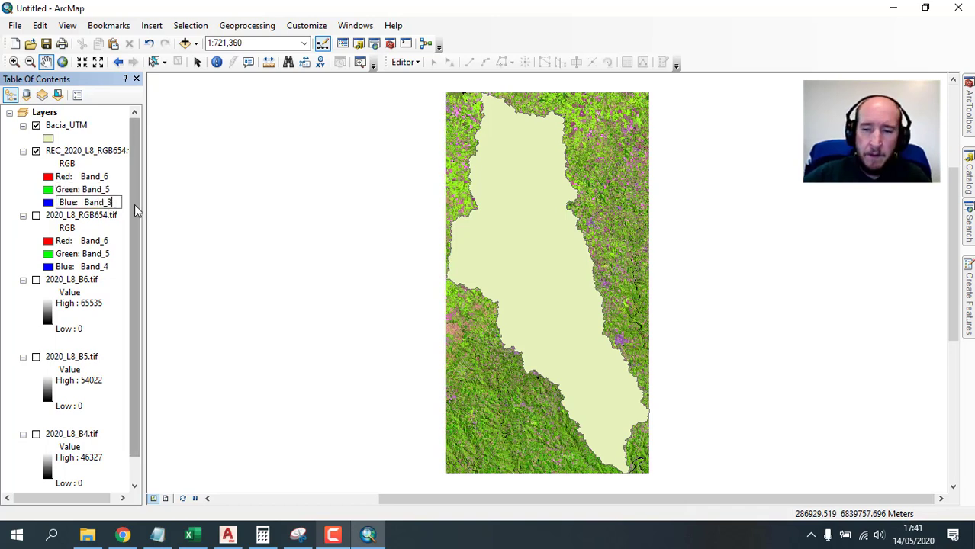
{"action": "type", "text": "45"}
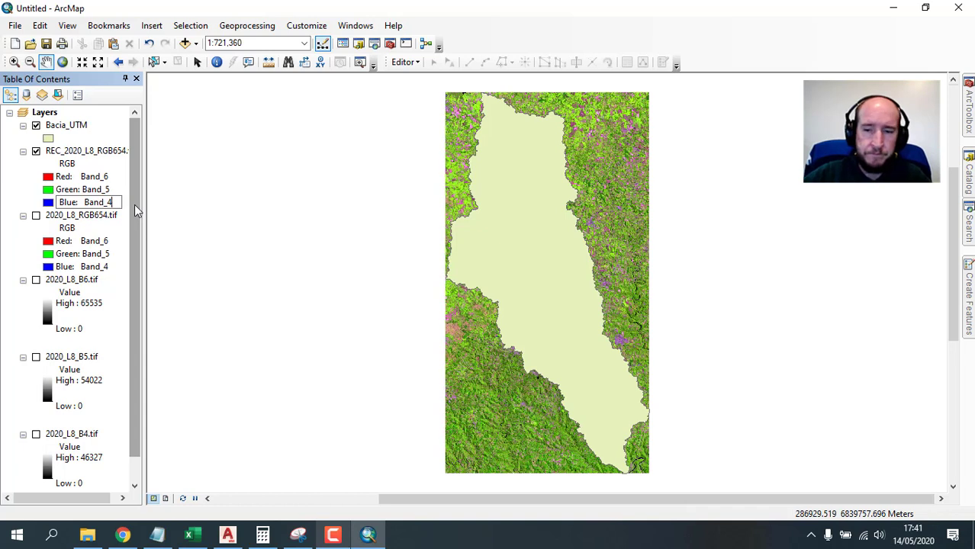
{"action": "key", "text": "Return"}
Remove the layers 2020_L8_RGB654.tif, 2020_L8_B4.tif, 2020_L8_B5.tif and 2020_L8_B6.tif from the map.
{"action": "left_click", "coordinate": [78, 219]}
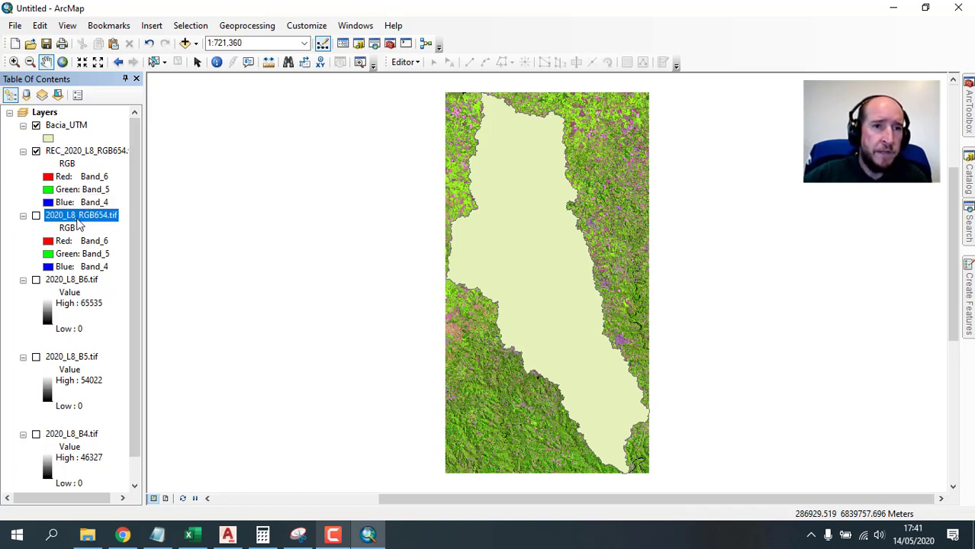
{"action": "right_click", "coordinate": [79, 221]}
{"action": "left_click", "coordinate": [111, 242]}
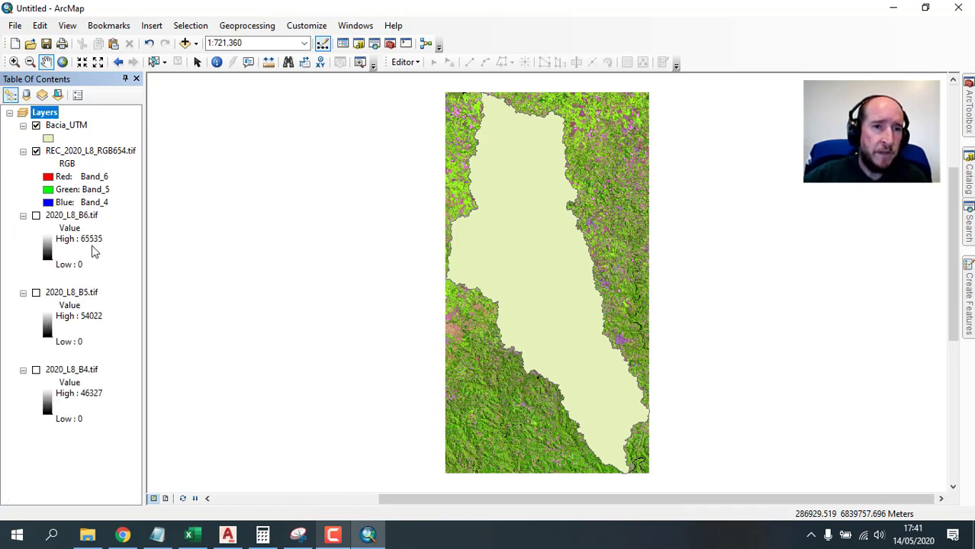
{"action": "left_click", "coordinate": [82, 221]}
{"action": "right_click", "coordinate": [76, 374]}
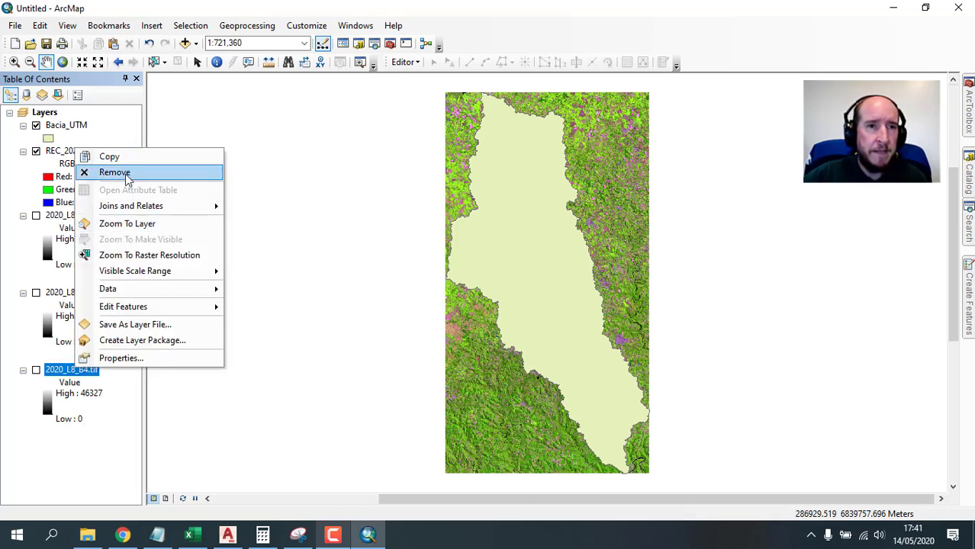
{"action": "left_click", "coordinate": [114, 172]}
{"action": "right_click", "coordinate": [86, 298]}
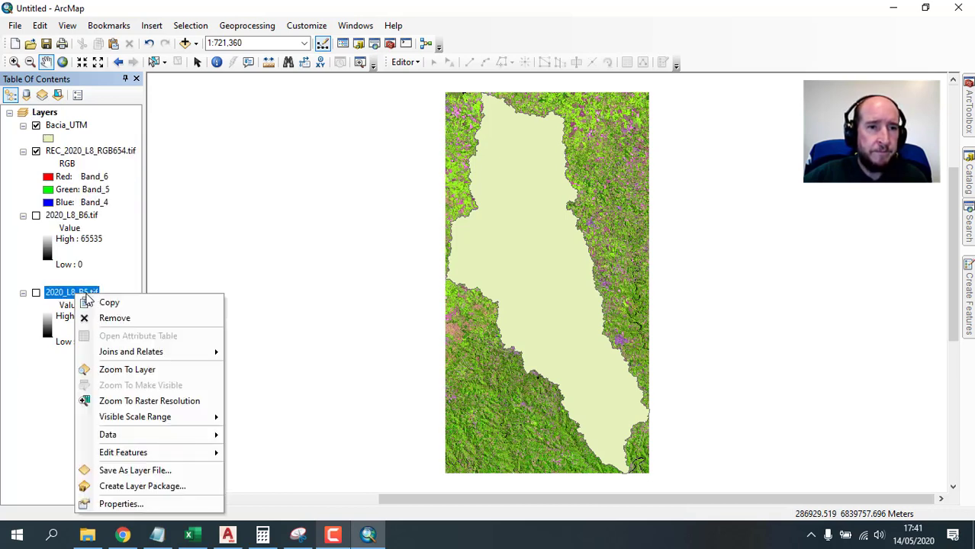
{"action": "left_click", "coordinate": [122, 319]}
{"action": "left_click", "coordinate": [76, 220]}
{"action": "right_click", "coordinate": [77, 220]}
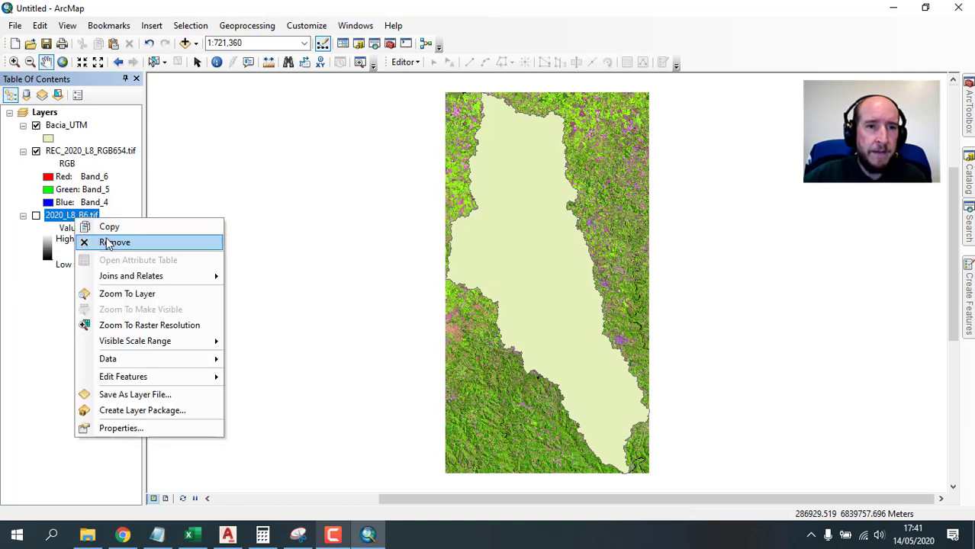
{"action": "left_click", "coordinate": [115, 243]}
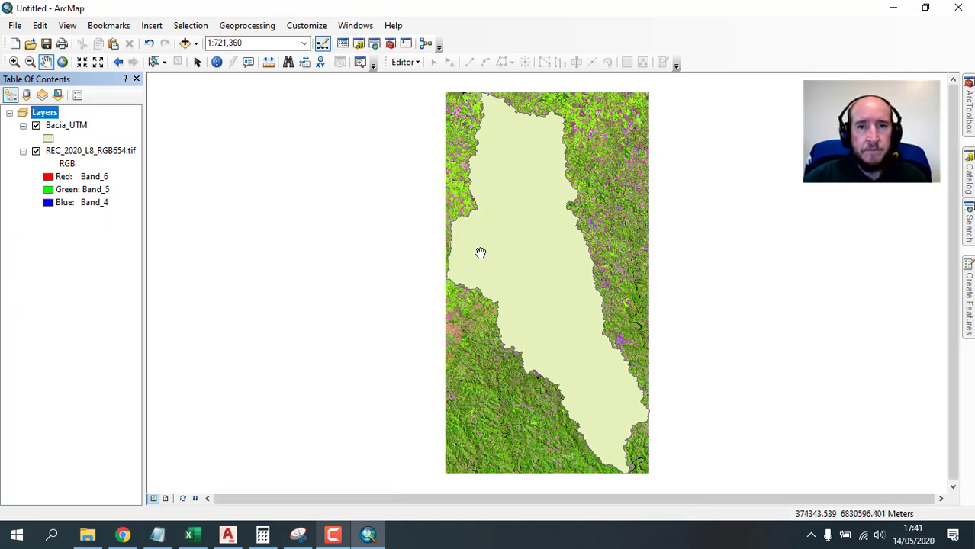
Symbolize the Bacia_UTM layer with no fill color and a black outline of width 2.
{"action": "left_click", "coordinate": [48, 139]}
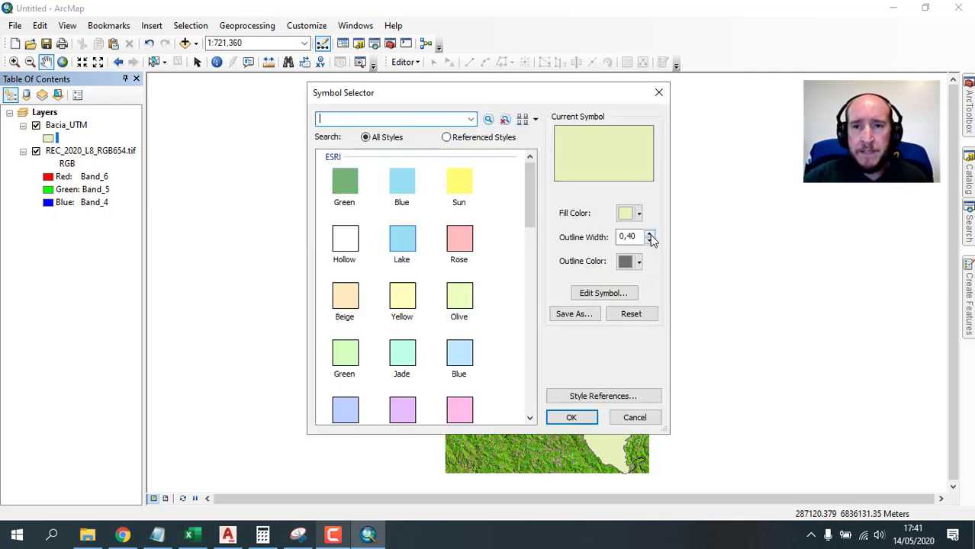
{"action": "left_click", "coordinate": [649, 235]}
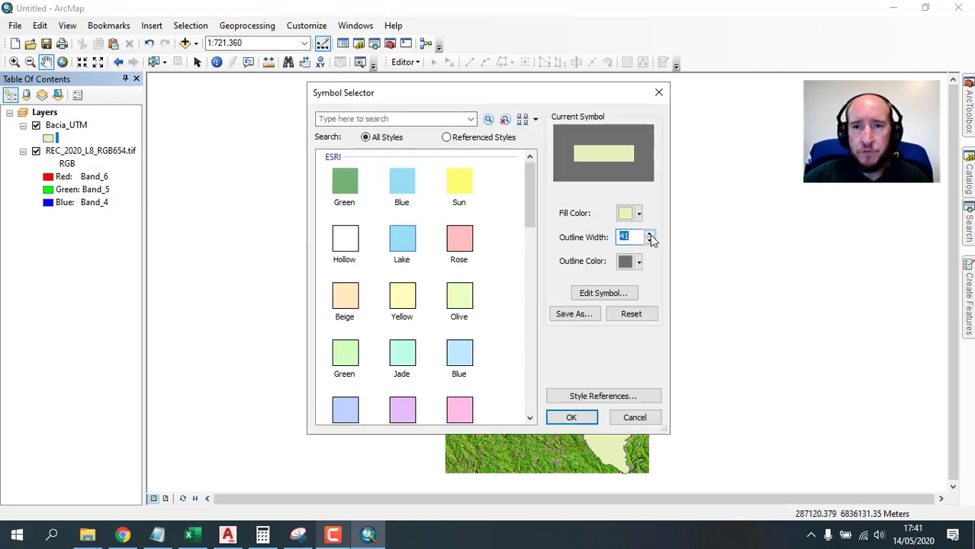
{"action": "type", "text": "2"}
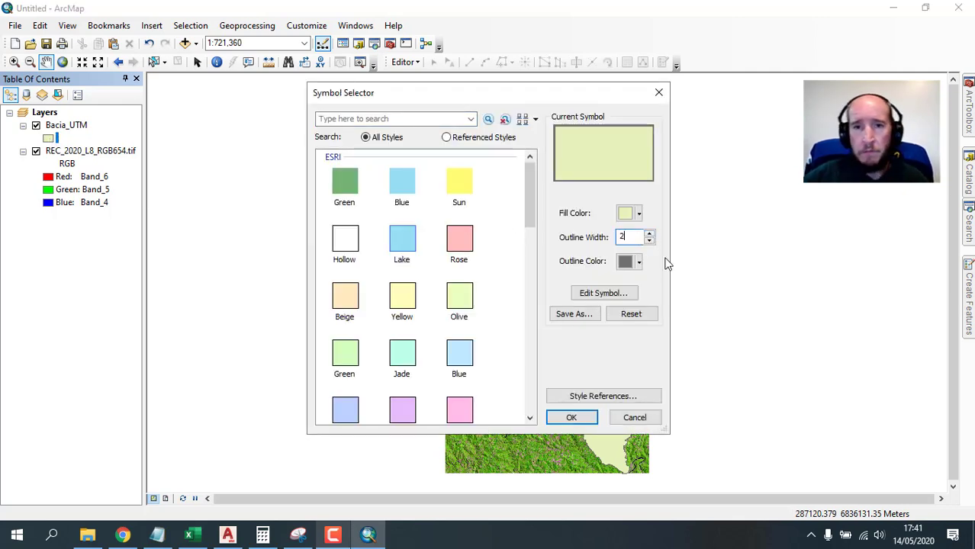
{"action": "left_click", "coordinate": [639, 216]}
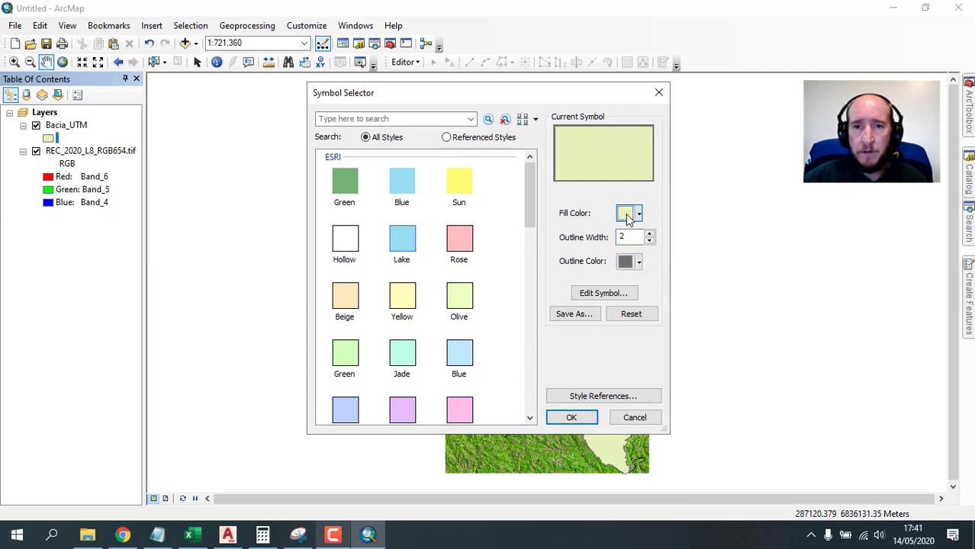
{"action": "left_click", "coordinate": [693, 235]}
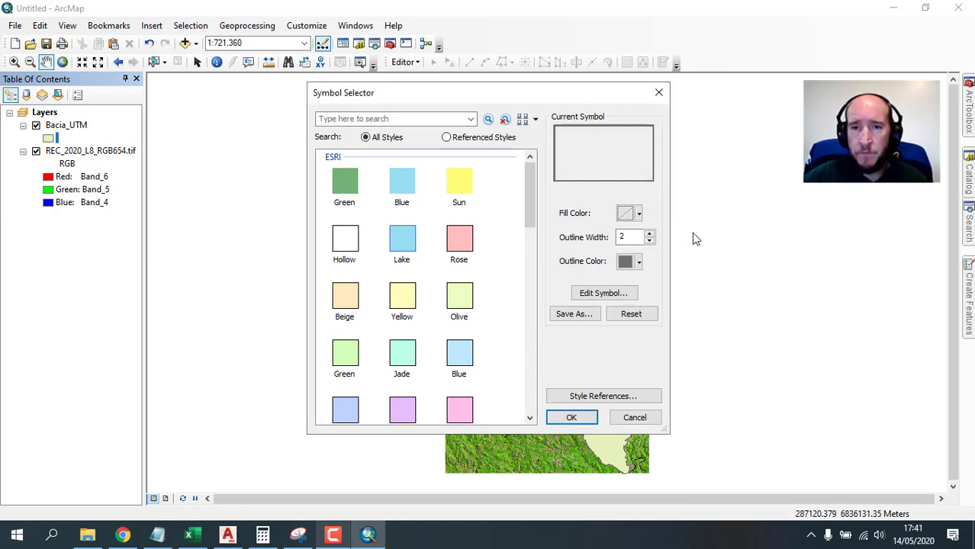
{"action": "left_click", "coordinate": [639, 264]}
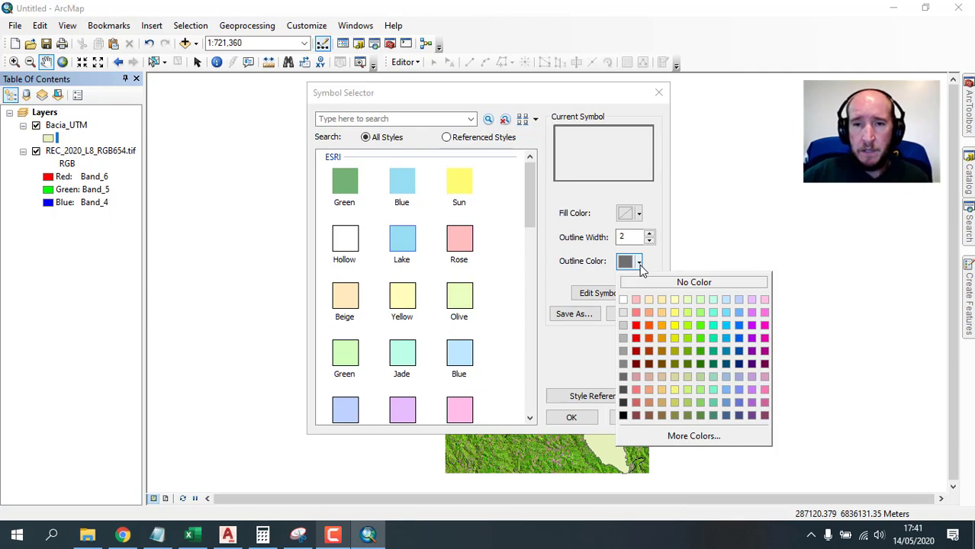
{"action": "left_click", "coordinate": [623, 415]}
{"action": "left_click", "coordinate": [584, 416]}
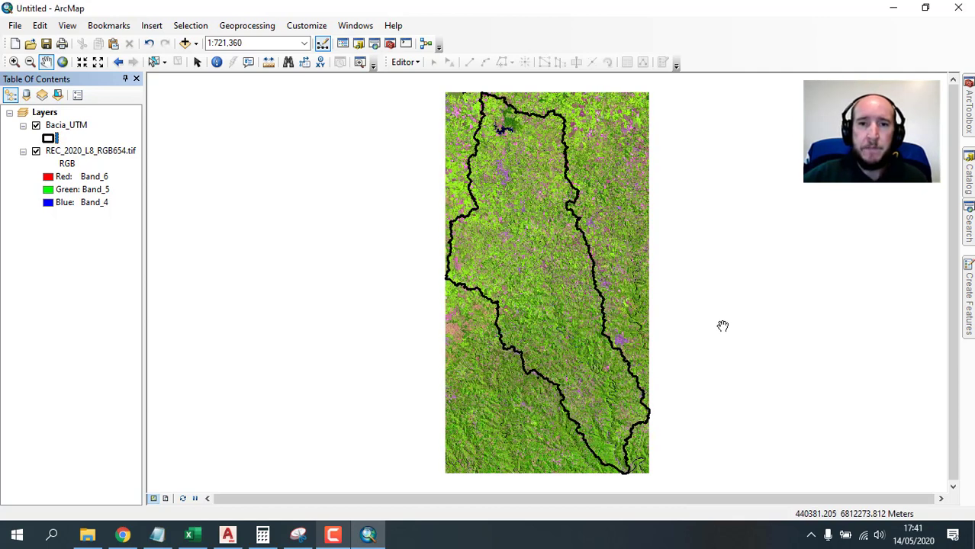
Add the Drenagem_UTM_Final.shp shapefile from the Bacia folder to the map.
{"action": "left_click", "coordinate": [185, 44]}
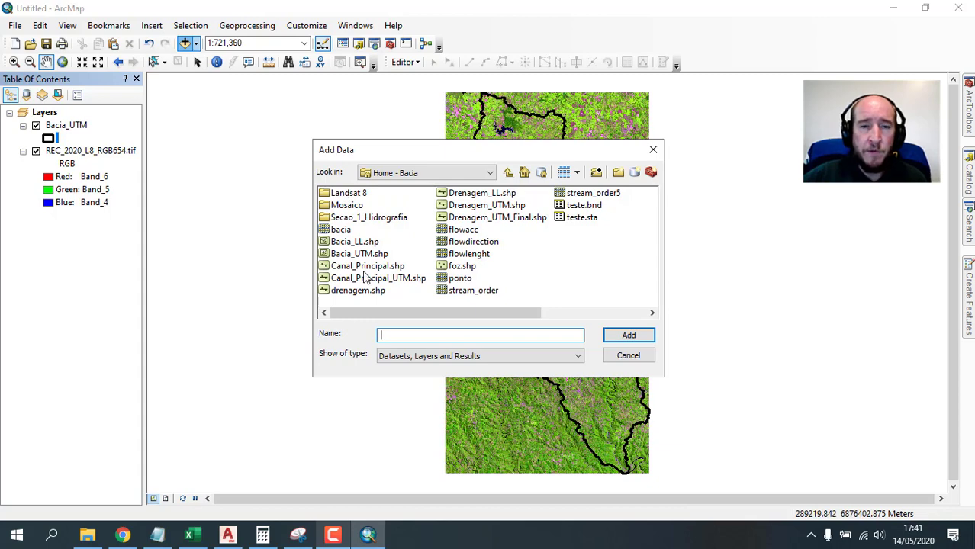
{"action": "left_click", "coordinate": [482, 219]}
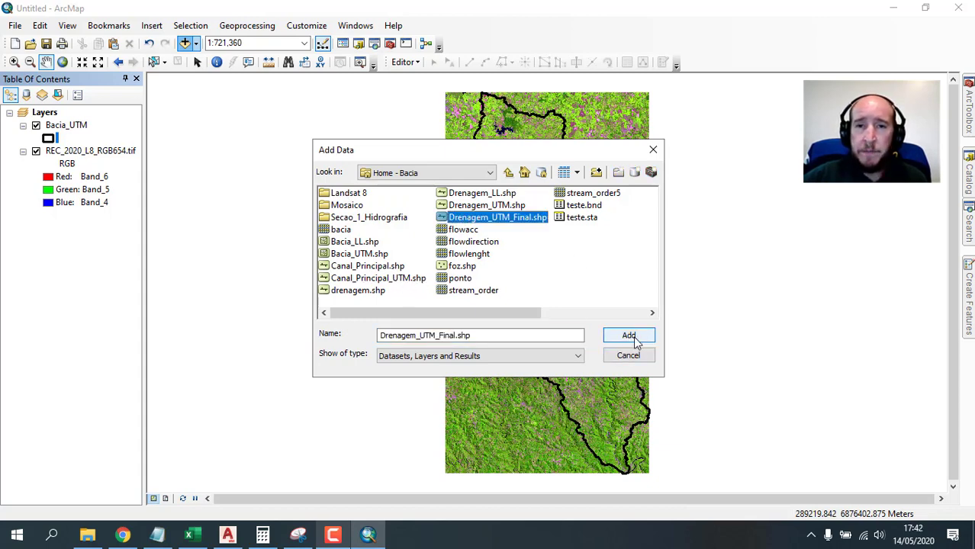
{"action": "left_click", "coordinate": [630, 336]}
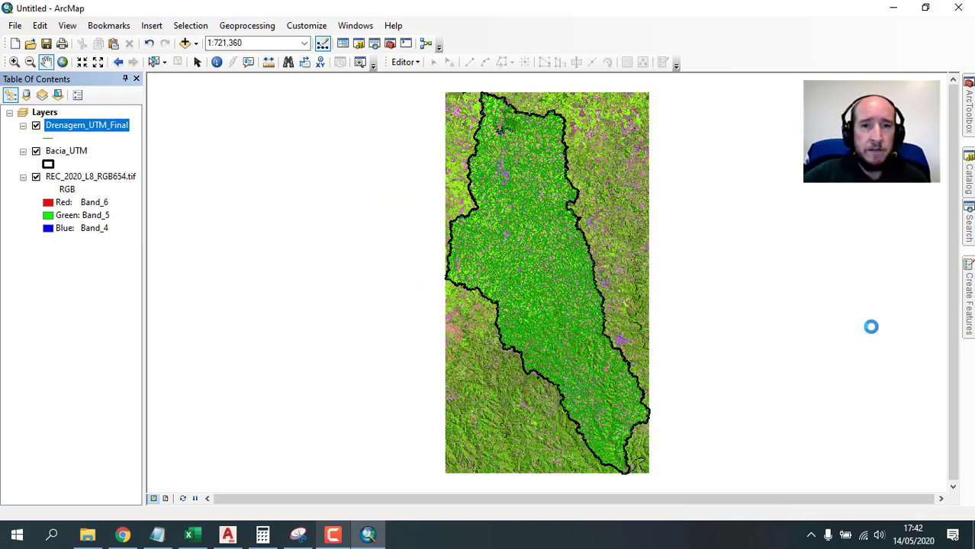
Set the line color of the Drenagem_UTM_Final layer to dark blue.
{"action": "left_click", "coordinate": [49, 138]}
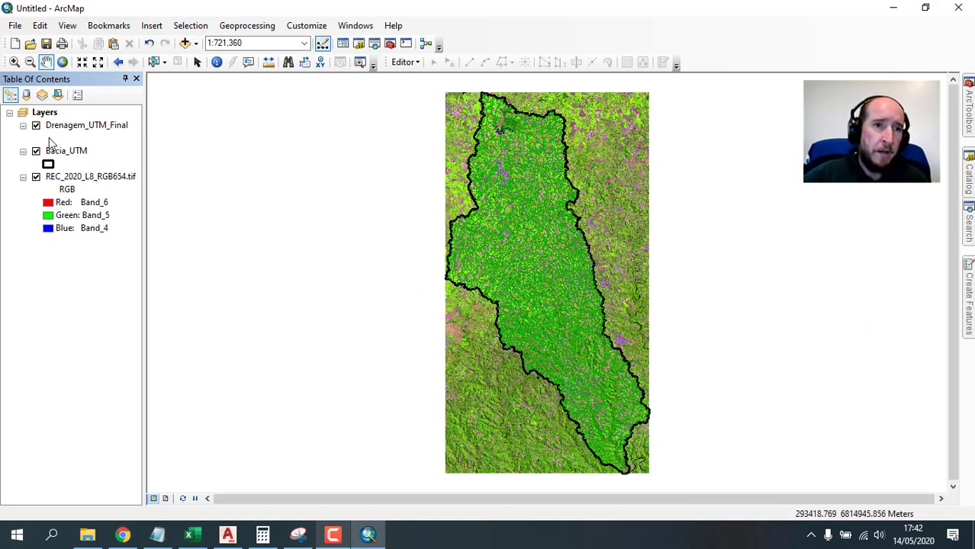
{"action": "left_click", "coordinate": [611, 211]}
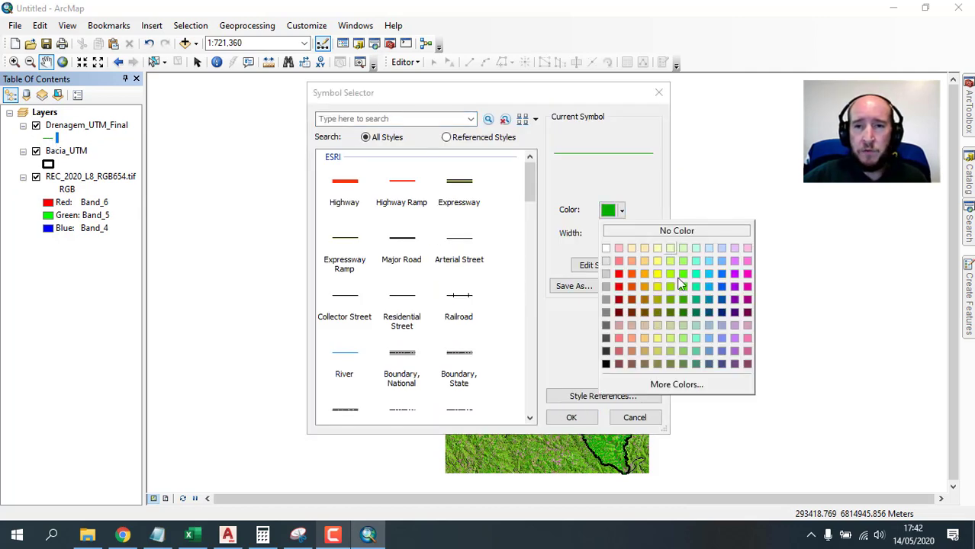
{"action": "left_click", "coordinate": [721, 300]}
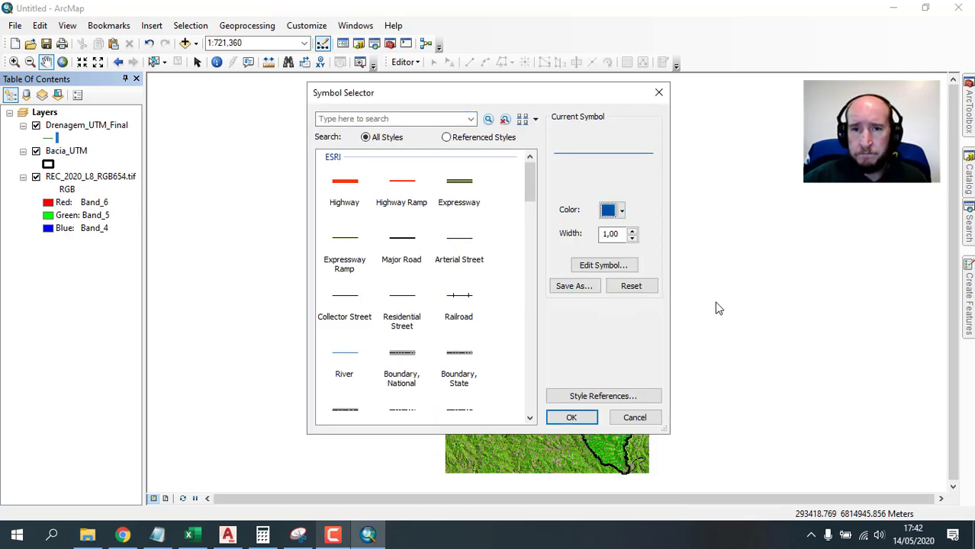
{"action": "left_click", "coordinate": [571, 418]}
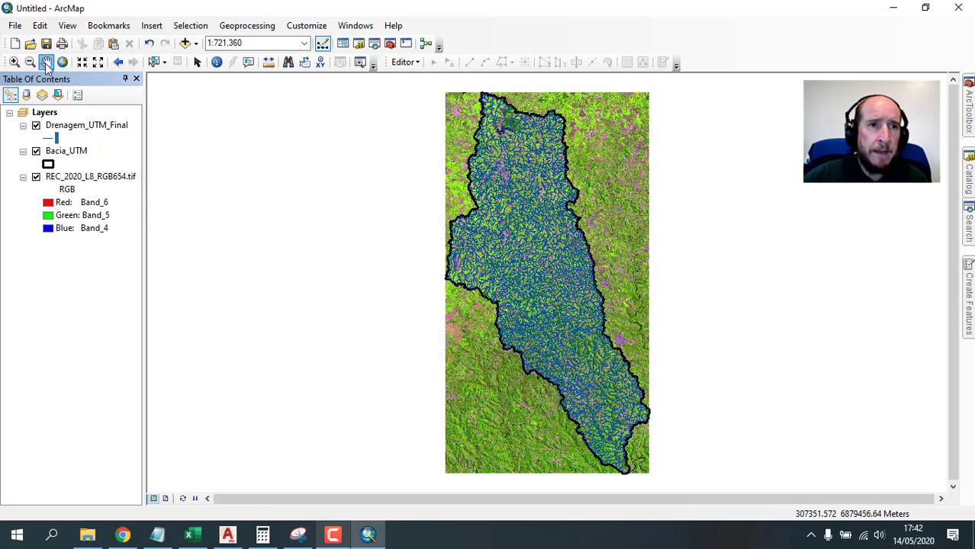
Examine how the drainage lines match the river in the composite near the watershed's southern outlet.
{"action": "left_click", "coordinate": [14, 62]}
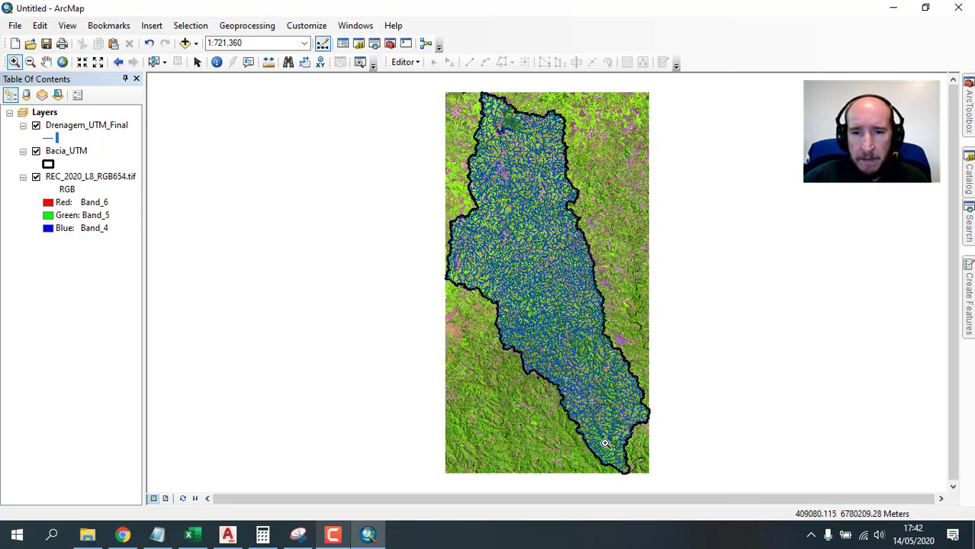
{"action": "left_click_drag", "start_coordinate": [598, 430], "coordinate": [638, 475]}
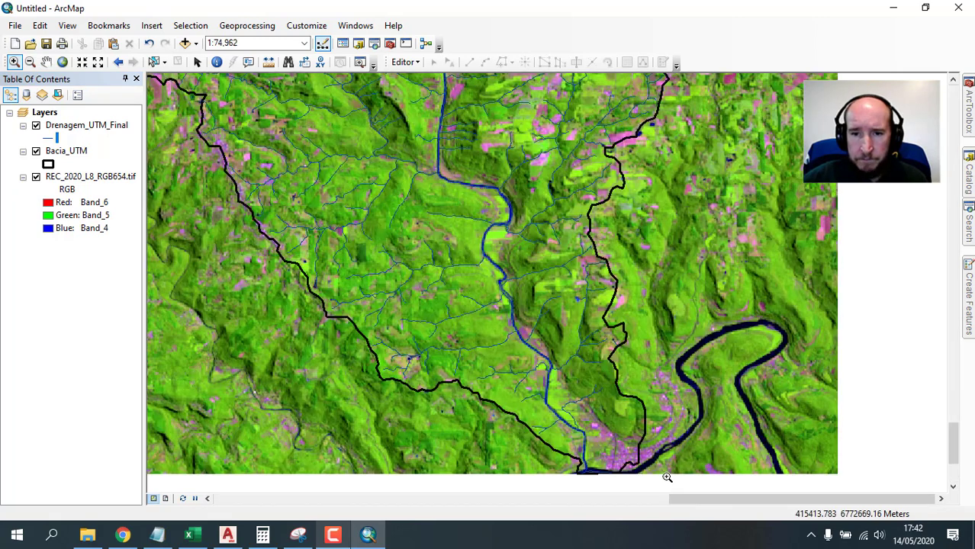
{"action": "left_click_drag", "start_coordinate": [959, 447], "coordinate": [958, 466]}
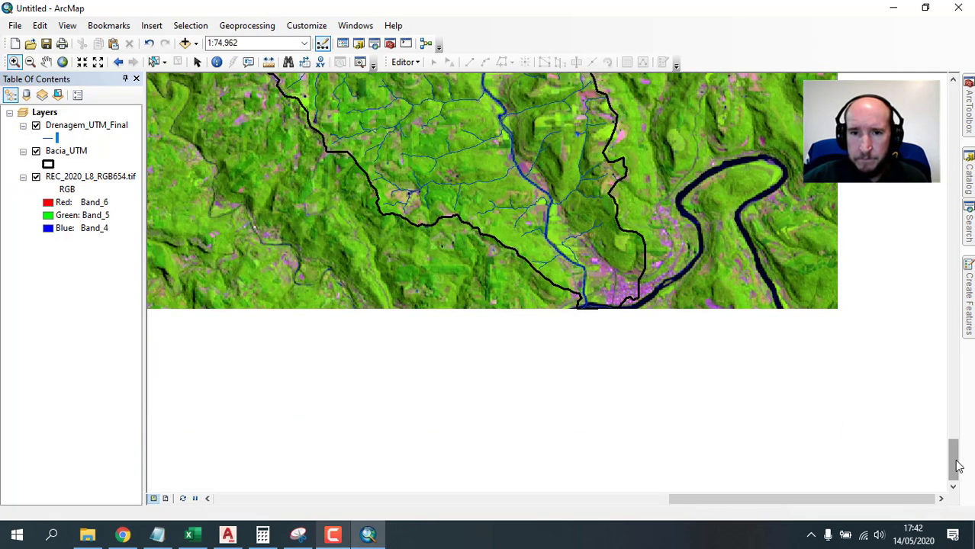
{"action": "scroll", "coordinate": [572, 305], "scroll_direction": "up", "scroll_amount": 3}
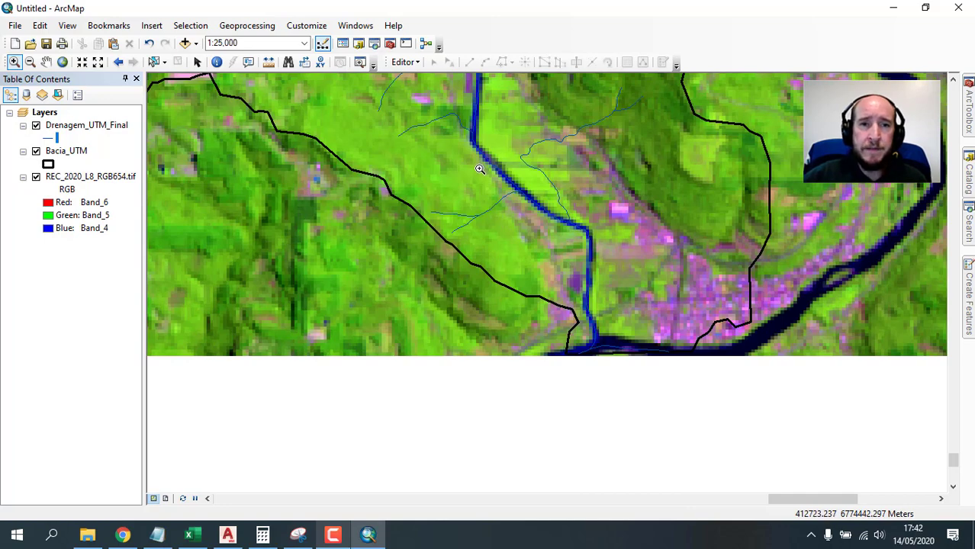
{"action": "left_click_drag", "start_coordinate": [476, 164], "coordinate": [552, 301]}
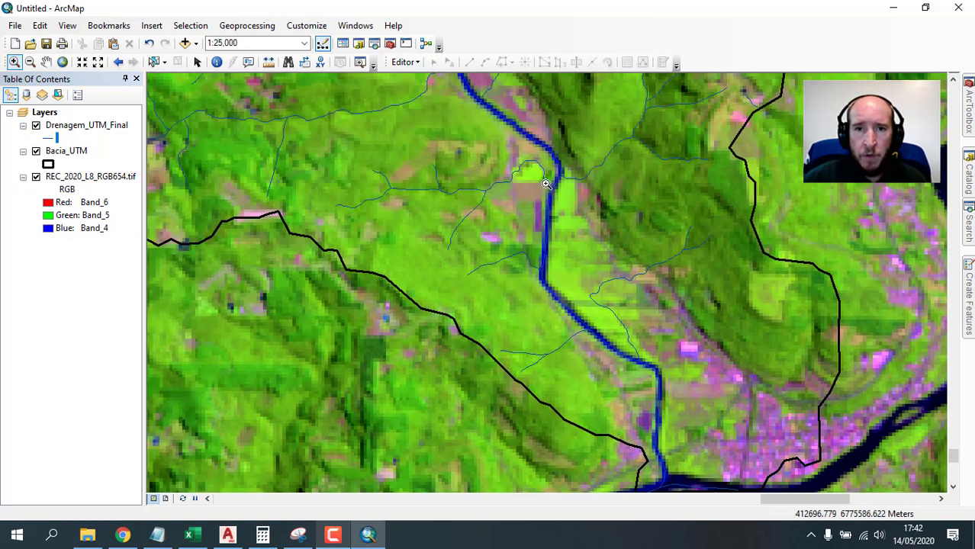
Examine how closely the drainage lines follow the main river channel around its sharp bend in the southern part of the watershed.
{"action": "scroll", "coordinate": [546, 184], "scroll_direction": "up", "scroll_amount": 1}
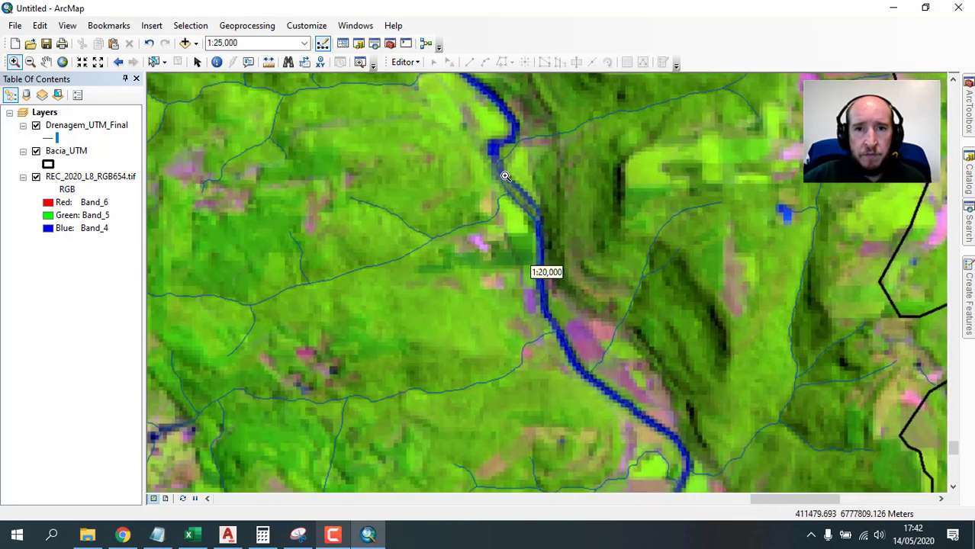
{"action": "scroll", "coordinate": [505, 177], "scroll_direction": "up", "scroll_amount": 4}
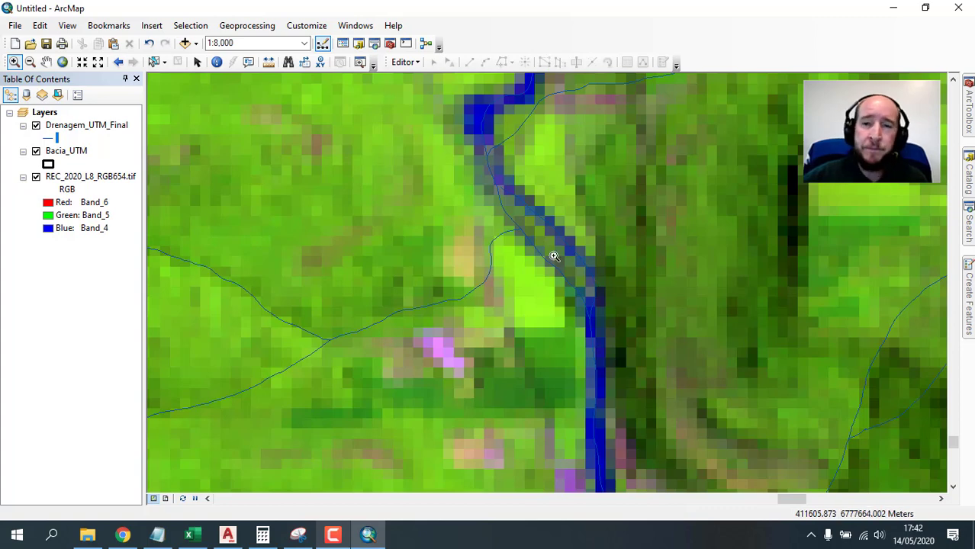
{"action": "scroll", "coordinate": [549, 260], "scroll_direction": "down", "scroll_amount": 4}
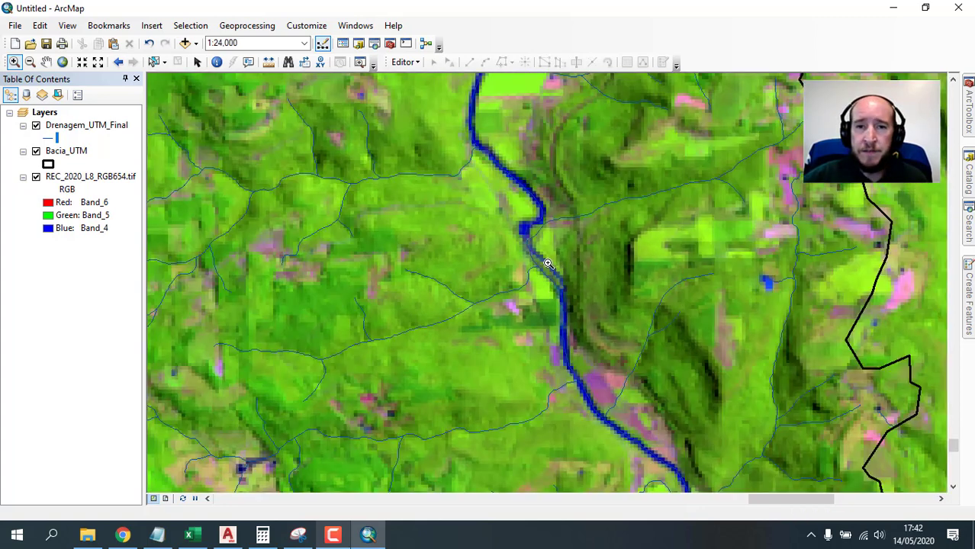
{"action": "scroll", "coordinate": [547, 263], "scroll_direction": "up", "scroll_amount": 4}
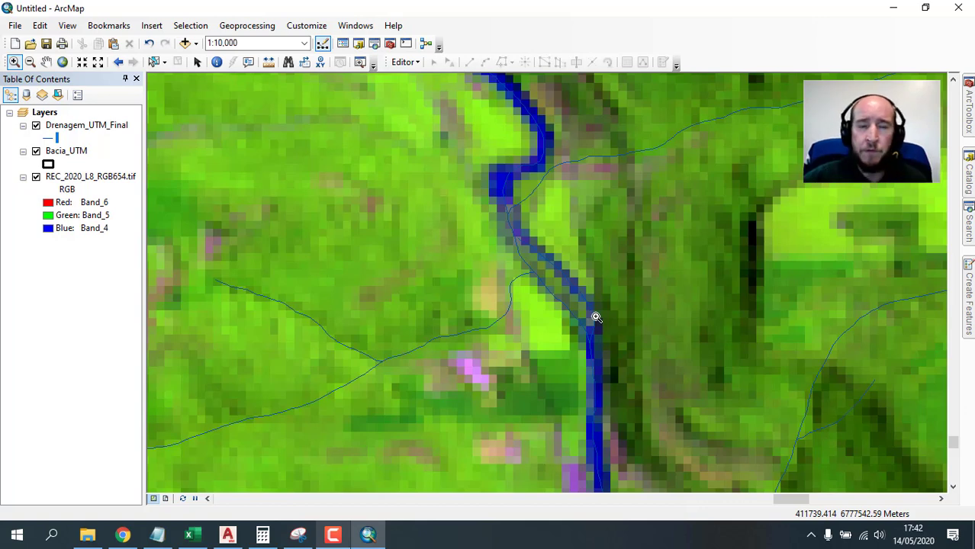
{"action": "scroll", "coordinate": [583, 316], "scroll_direction": "down", "scroll_amount": 3}
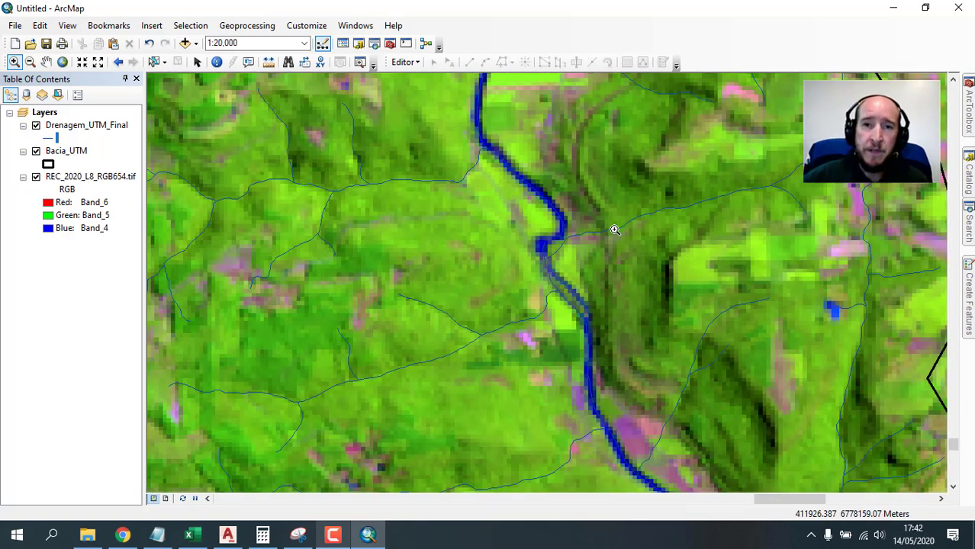
{"action": "scroll", "coordinate": [614, 231], "scroll_direction": "down", "scroll_amount": 1}
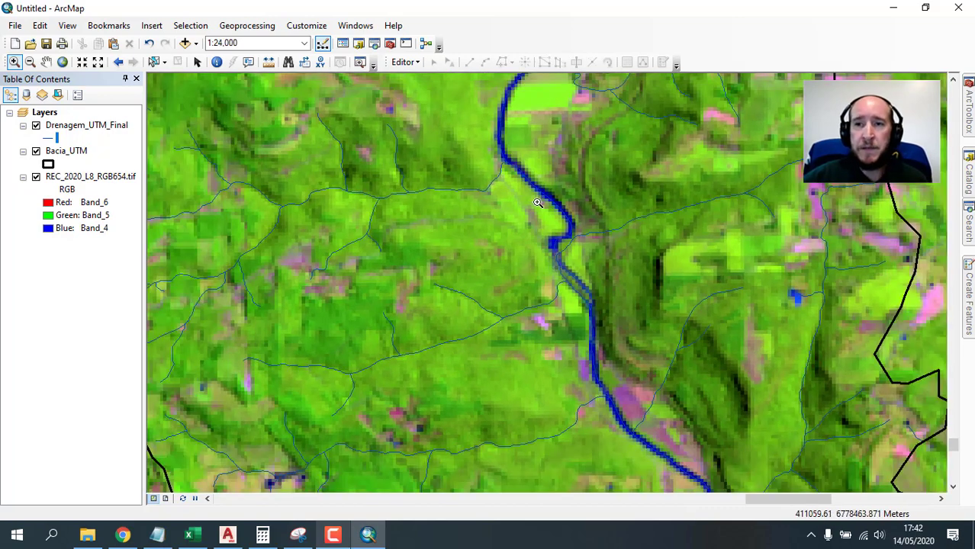
Follow the main river upstream to compare the drainage network with the composite in the valleys and tributaries farther north.
{"action": "left_click_drag", "start_coordinate": [494, 174], "coordinate": [556, 328]}
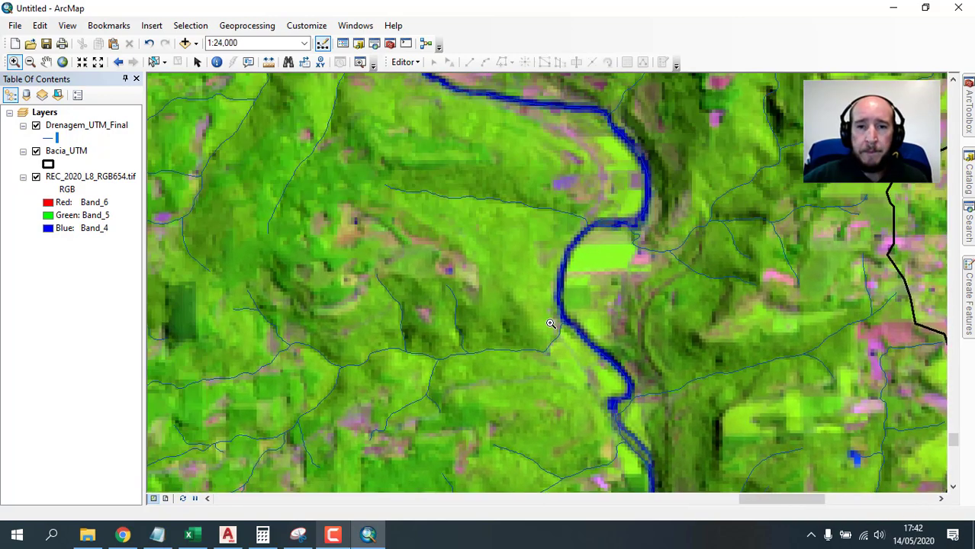
{"action": "left_click_drag", "start_coordinate": [473, 155], "coordinate": [568, 357]}
{"action": "left_click_drag", "start_coordinate": [415, 225], "coordinate": [542, 439]}
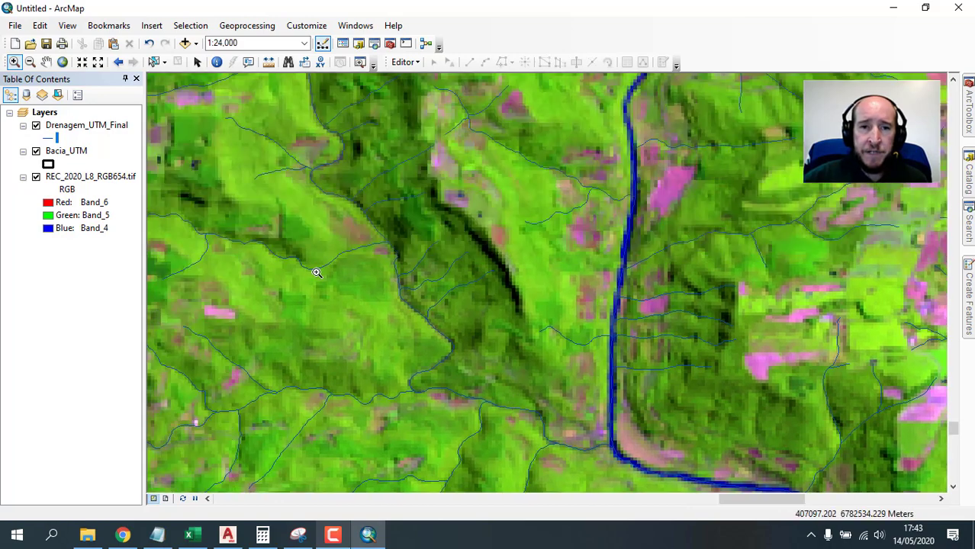
{"action": "left_click_drag", "start_coordinate": [315, 272], "coordinate": [549, 442]}
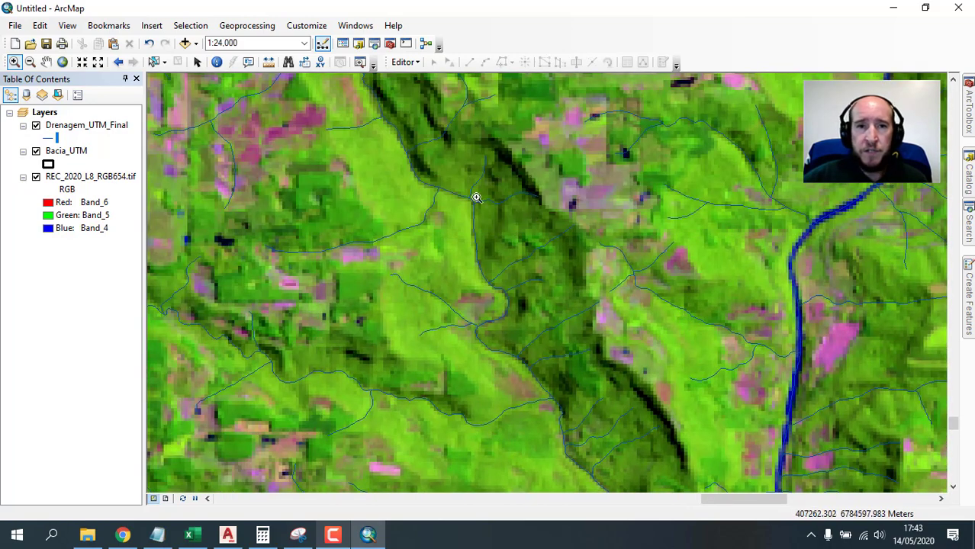
{"action": "left_click_drag", "start_coordinate": [372, 135], "coordinate": [436, 265]}
{"action": "scroll", "coordinate": [437, 265], "scroll_direction": "up", "scroll_amount": 3}
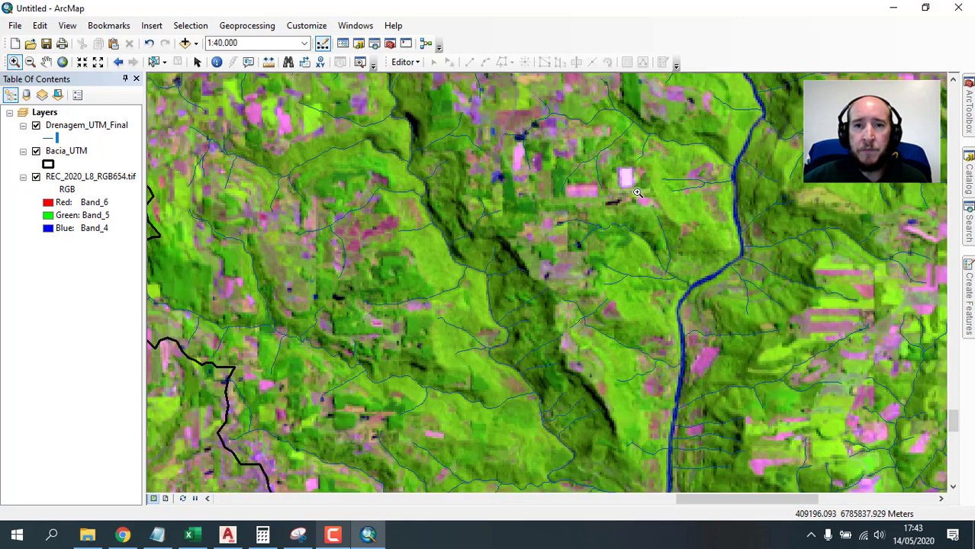
{"action": "left_click_drag", "start_coordinate": [637, 193], "coordinate": [492, 260]}
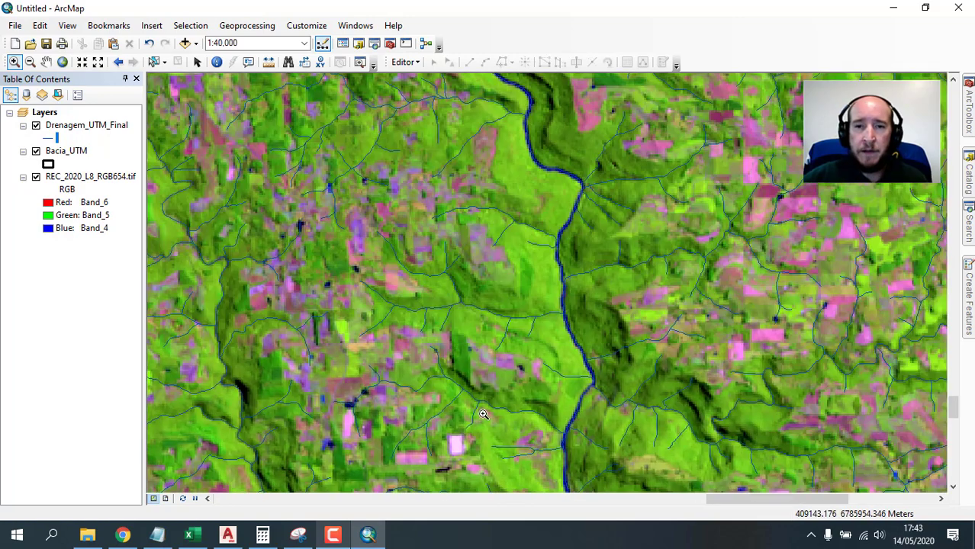
{"action": "left_click_drag", "start_coordinate": [458, 181], "coordinate": [529, 409]}
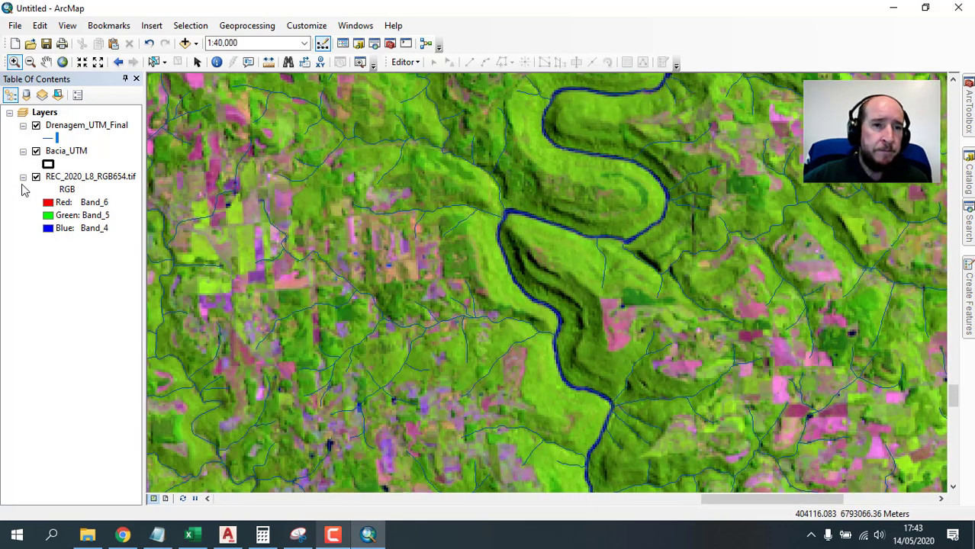
Rename the Drenagem_UTM_Final layer as Drenagem.
{"action": "left_click", "coordinate": [83, 127]}
{"action": "key", "text": "F2"}
{"action": "type", "text": "Drenagem"}
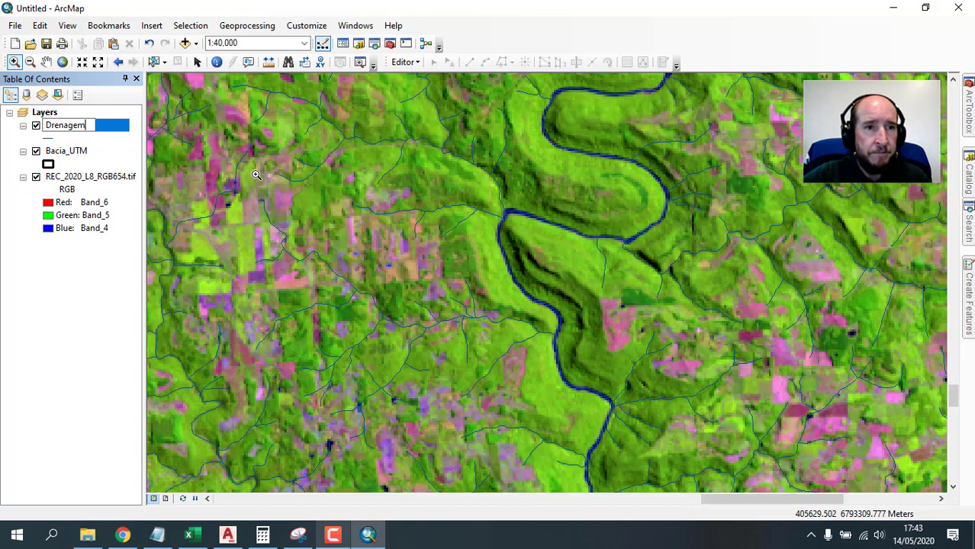
{"action": "key", "text": "Return"}
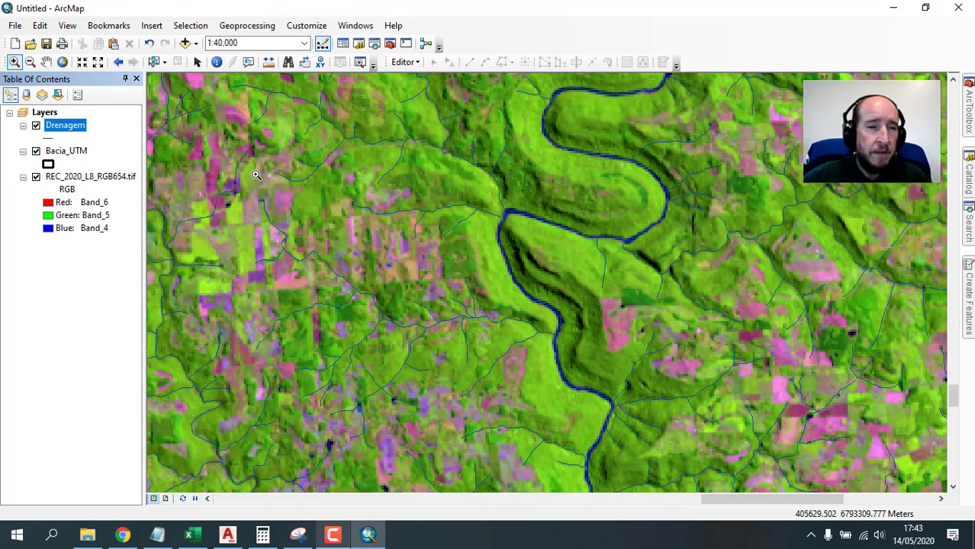
Rename the Bacia_UTM layer as Bacia Hidrográfica do Rio Guaporé.
{"action": "left_click", "coordinate": [80, 152]}
{"action": "key", "text": "F2"}
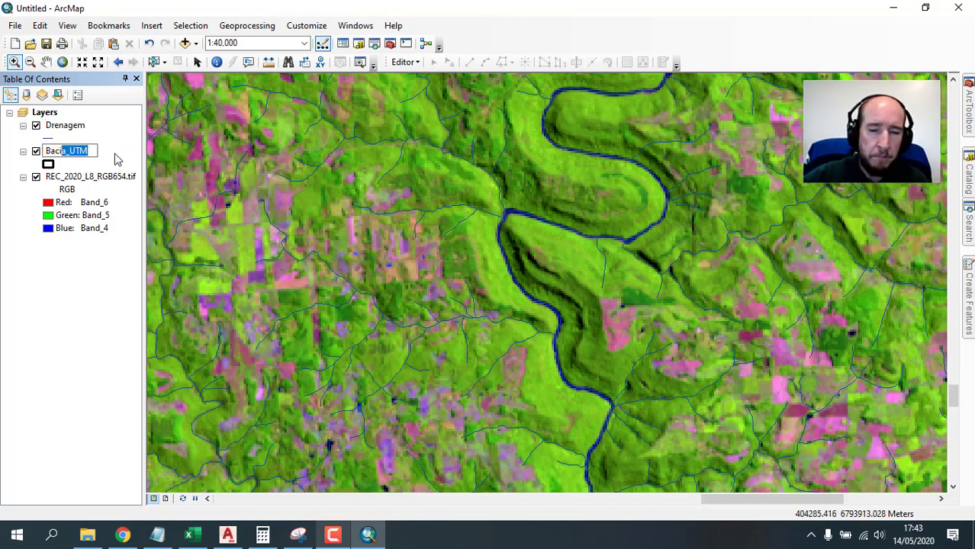
{"action": "type", "text": "d"}
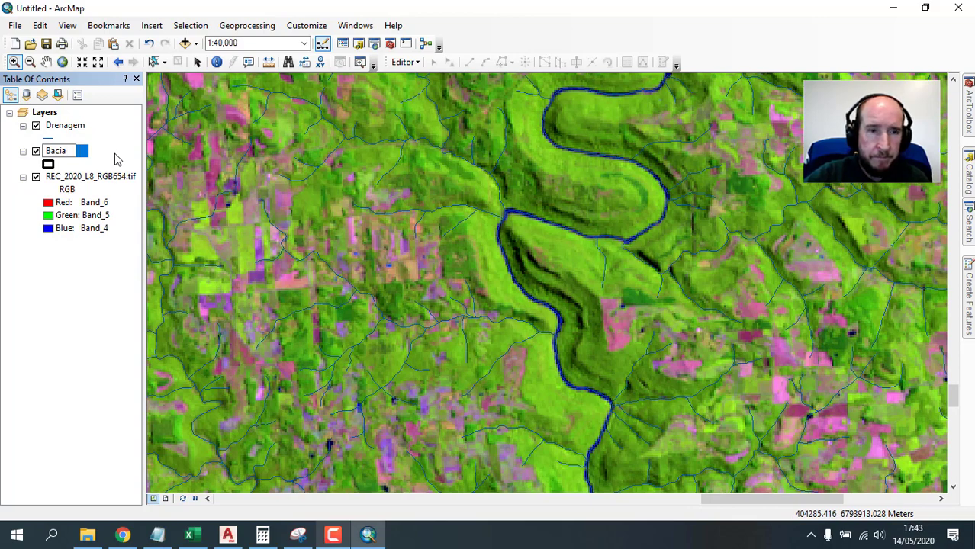
{"action": "type", "text": "Hid"}
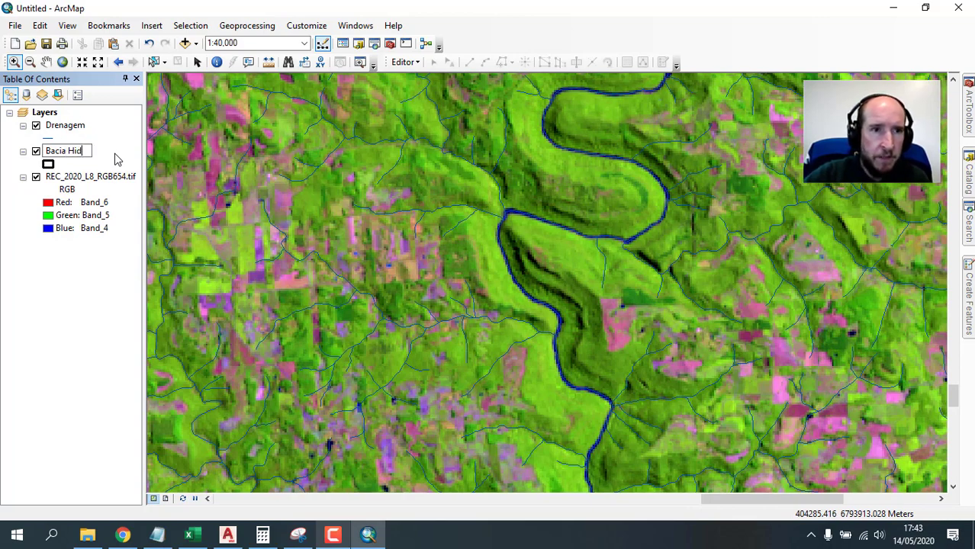
{"action": "type", "text": "rográfica"}
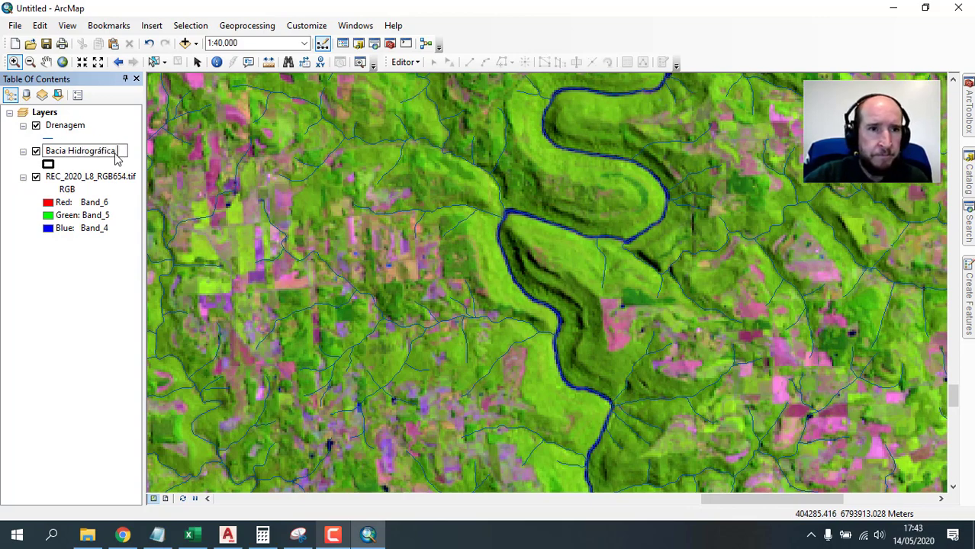
{"action": "type", "text": " do Rio Gua"}
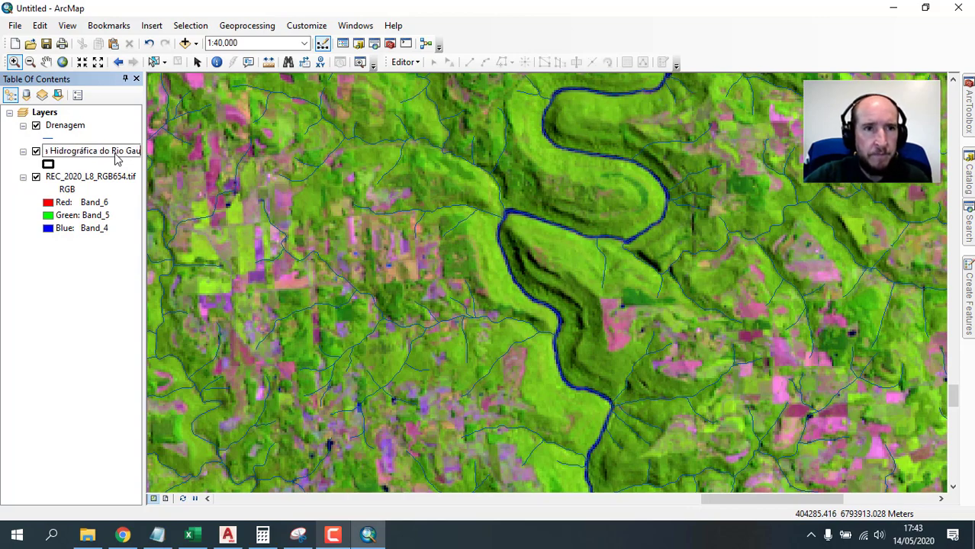
{"action": "type", "text": "poré"}
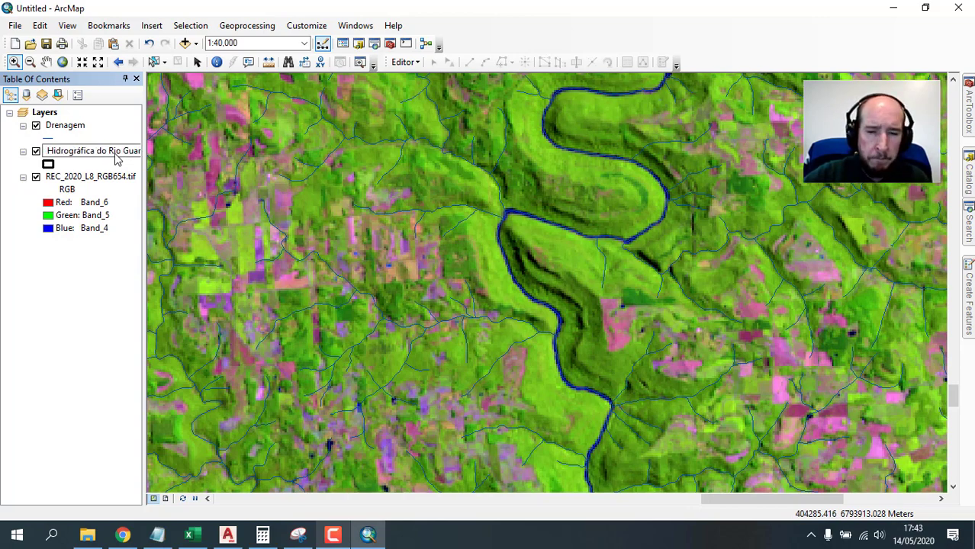
{"action": "key", "text": "Return"}
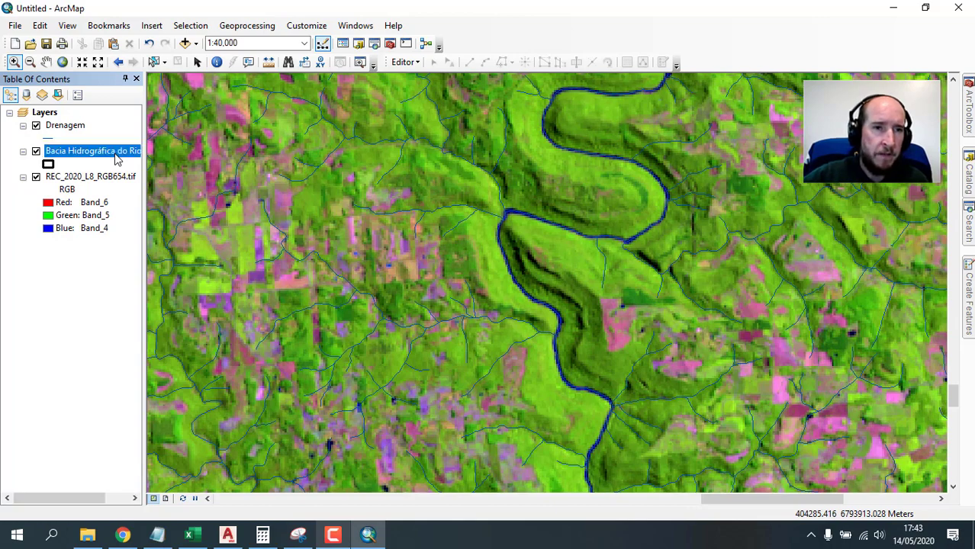
Rename the REC_2020_L8_RGB654.tif layer as Imagem Landsat 8 RGB654.
{"action": "left_click", "coordinate": [84, 177]}
{"action": "key", "text": "F2"}
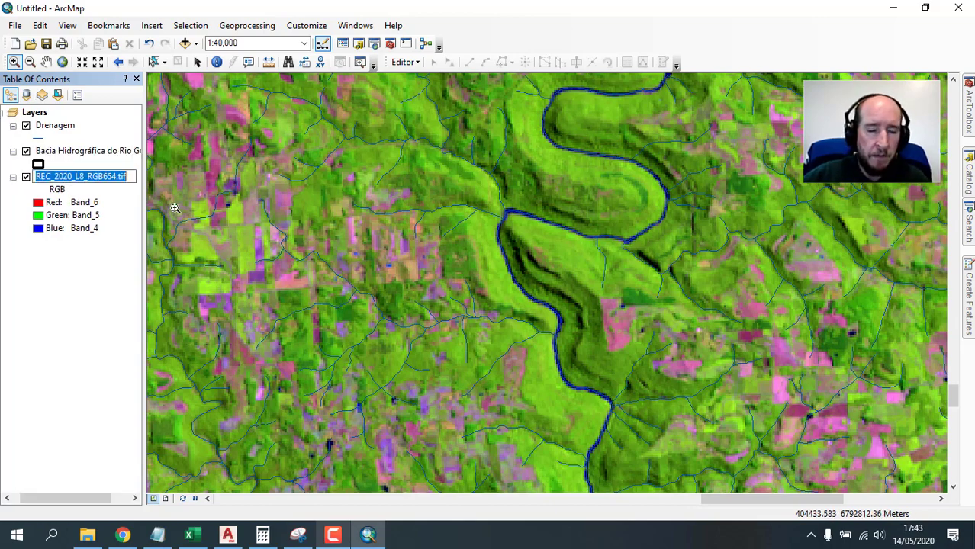
{"action": "type", "text": "IMagem"}
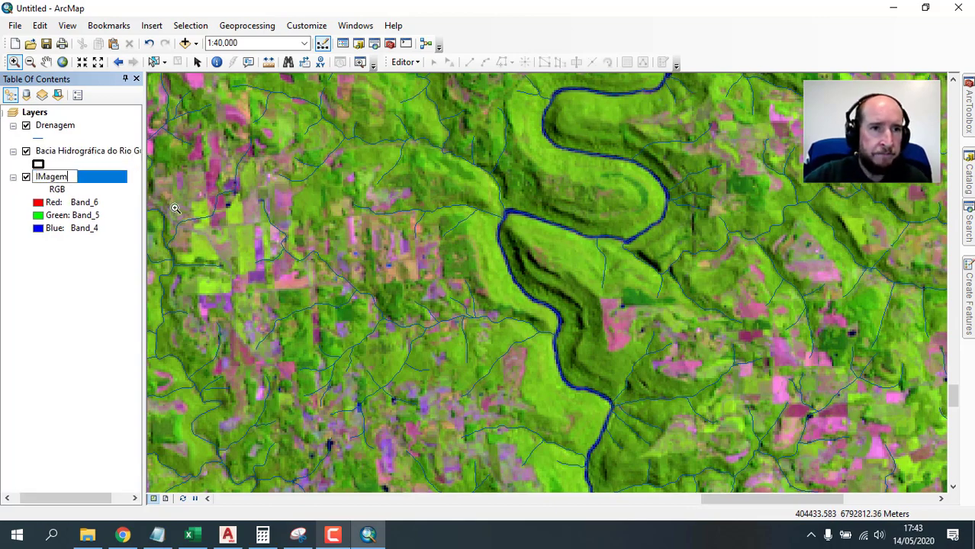
{"action": "key", "text": "BackSpace"}
{"action": "key", "text": "BackSpace"}
{"action": "key", "text": "BackSpace"}
{"action": "key", "text": "BackSpace"}
{"action": "key", "text": "BackSpace"}
{"action": "type", "text": "agem Lan"}
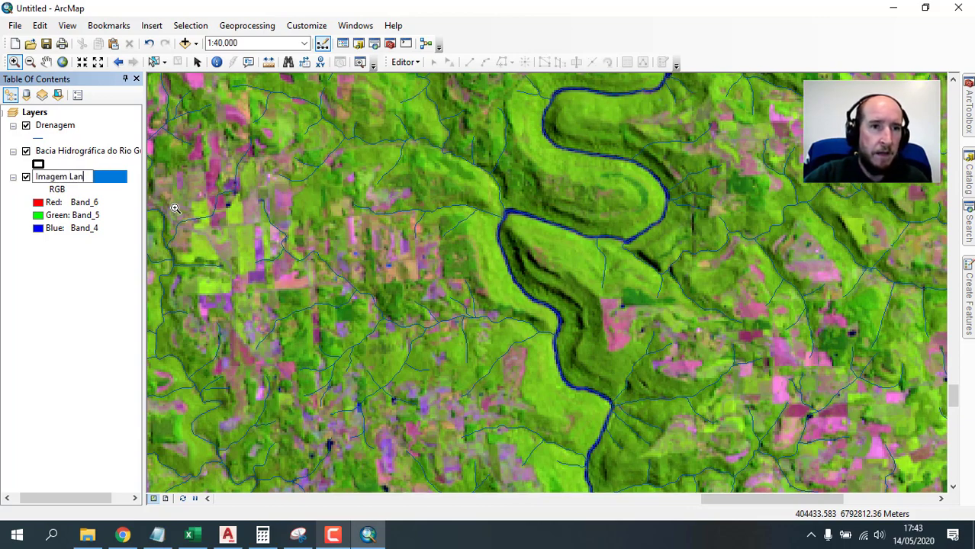
{"action": "type", "text": "da"}
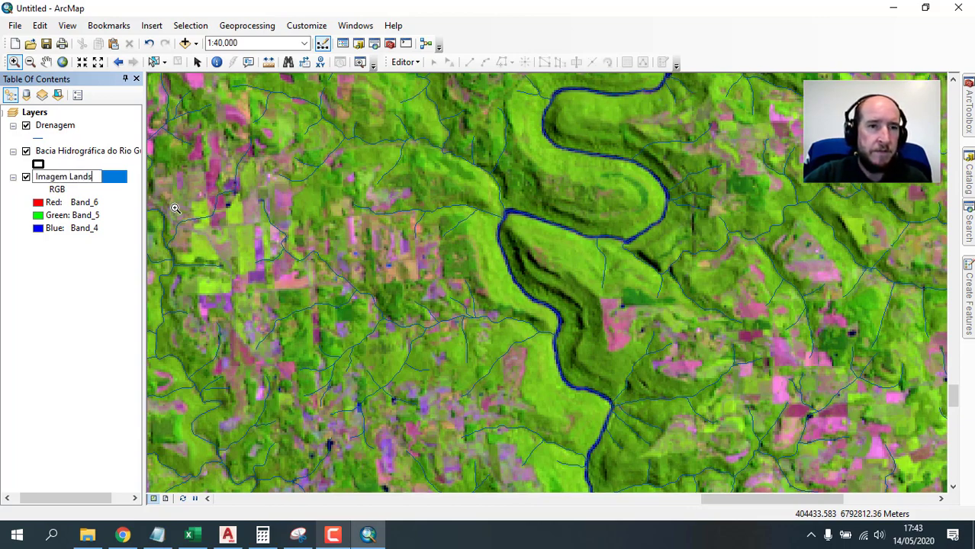
{"action": "type", "text": "at "}
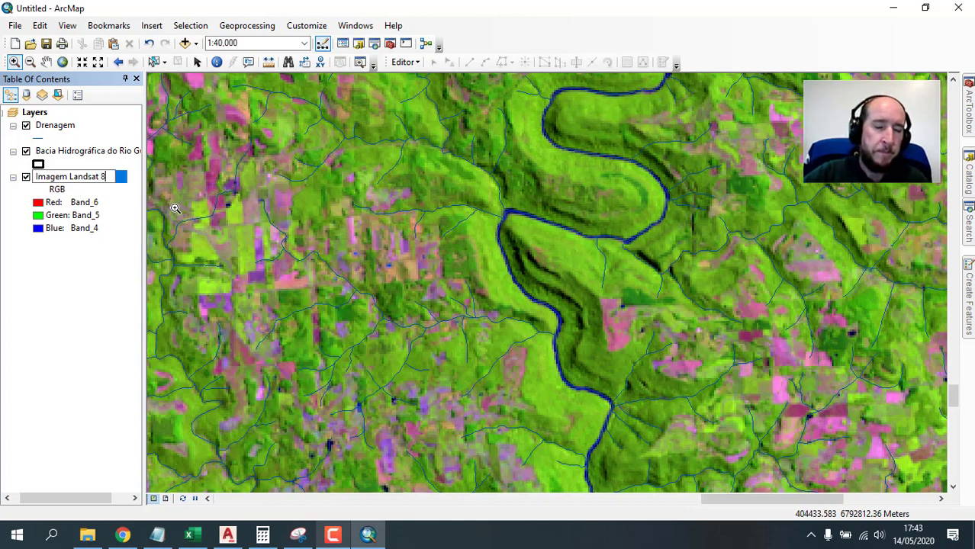
{"action": "type", "text": "8 RGB654"}
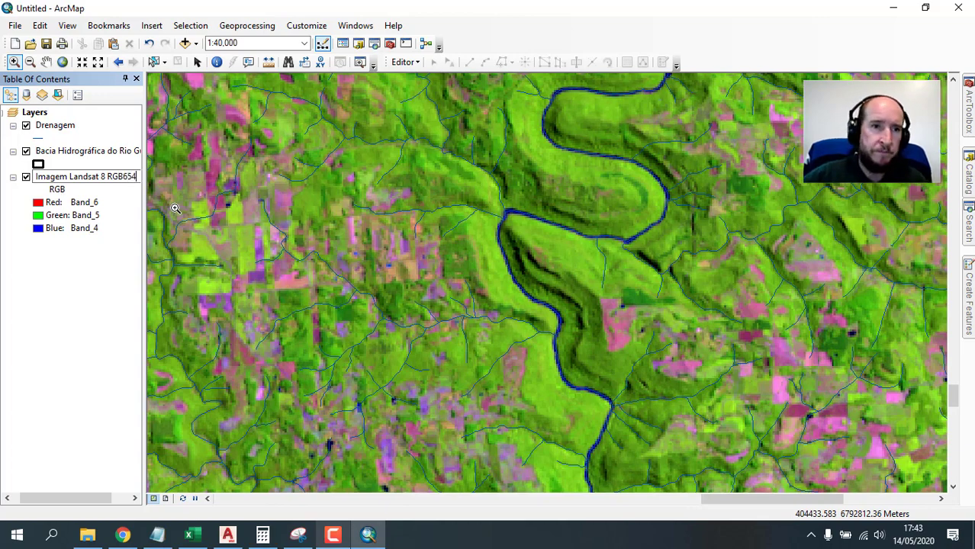
{"action": "key", "text": "Return"}
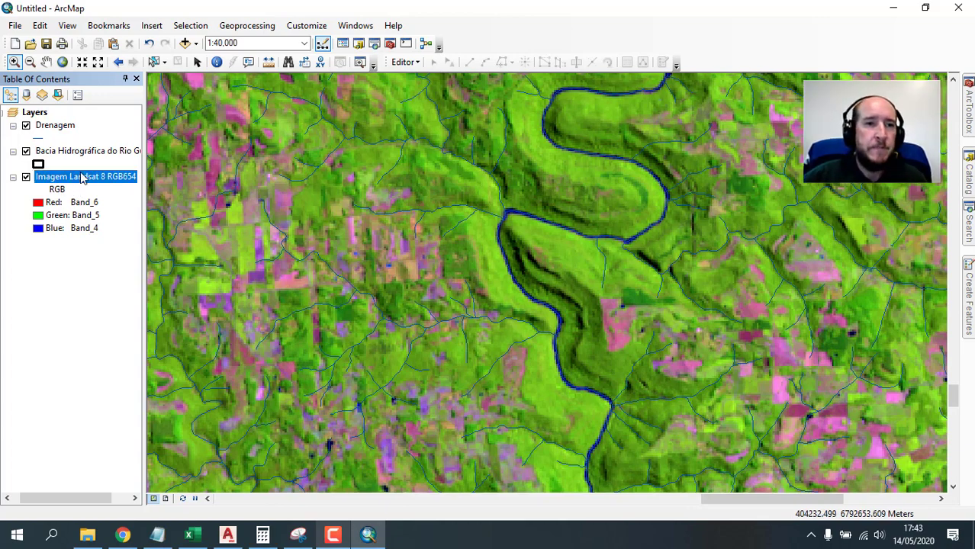
Zoom the map to the full extent of the Imagem Landsat 8 RGB654 layer.
{"action": "scroll", "coordinate": [193, 159], "scroll_direction": "up", "scroll_amount": 2}
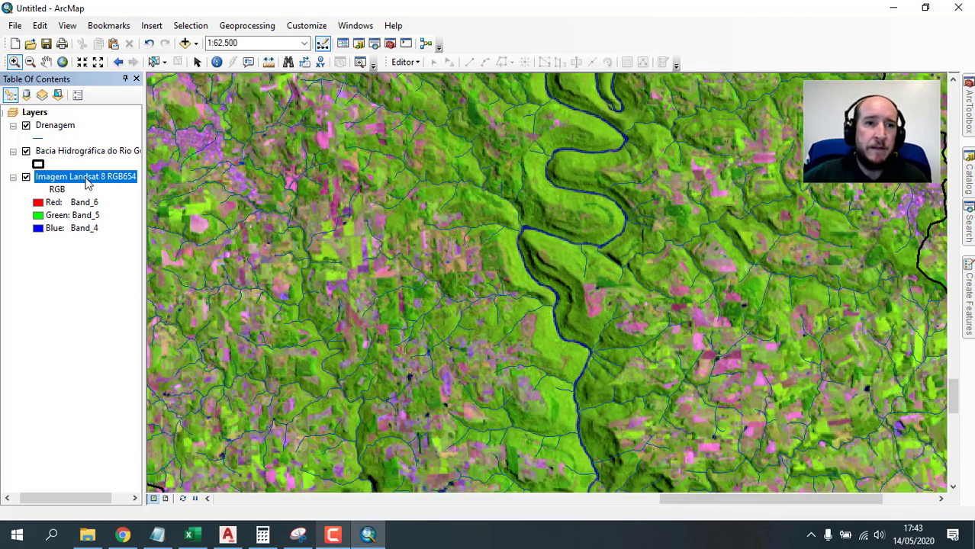
{"action": "right_click", "coordinate": [88, 182]}
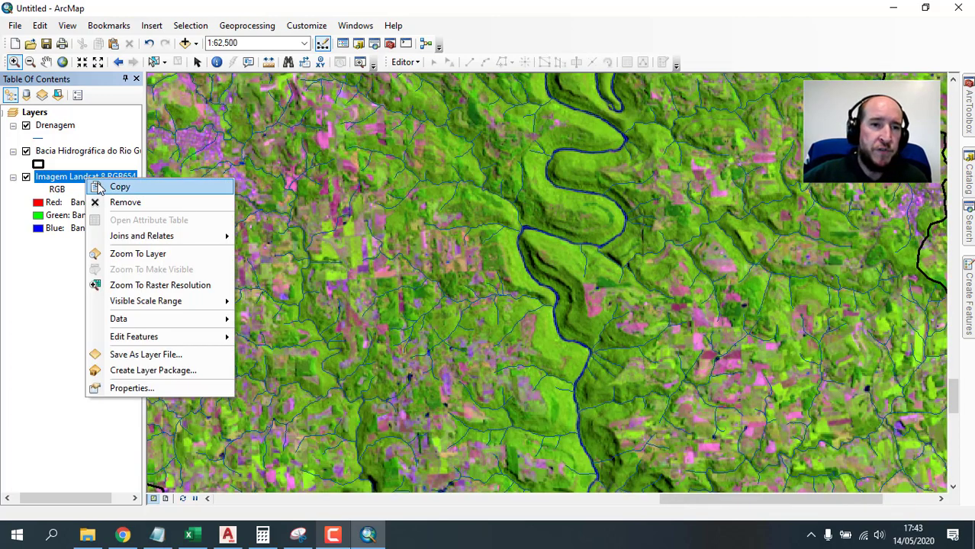
{"action": "left_click", "coordinate": [141, 253]}
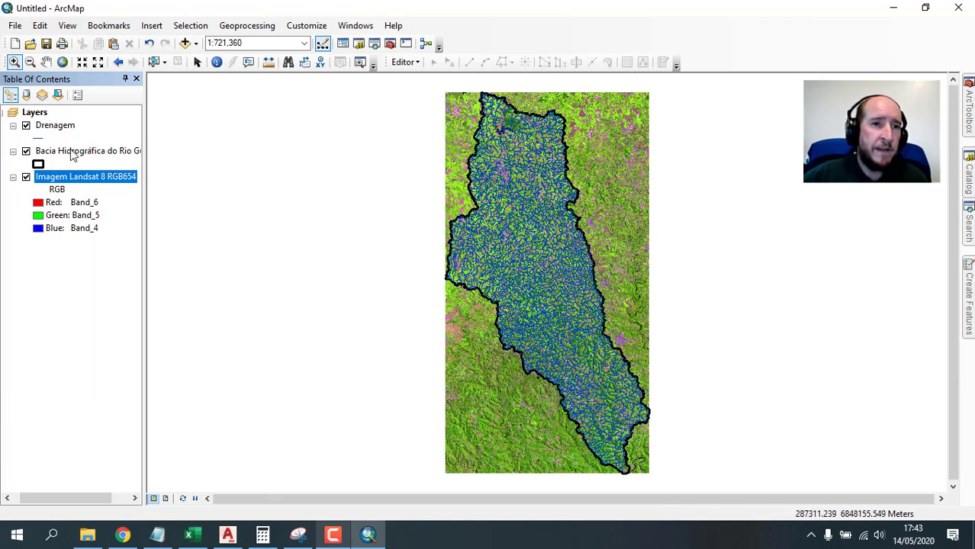
Save the map document in the Bacia folder as Uso_Bacia_Guapore.mxd.
{"action": "left_click", "coordinate": [62, 44]}
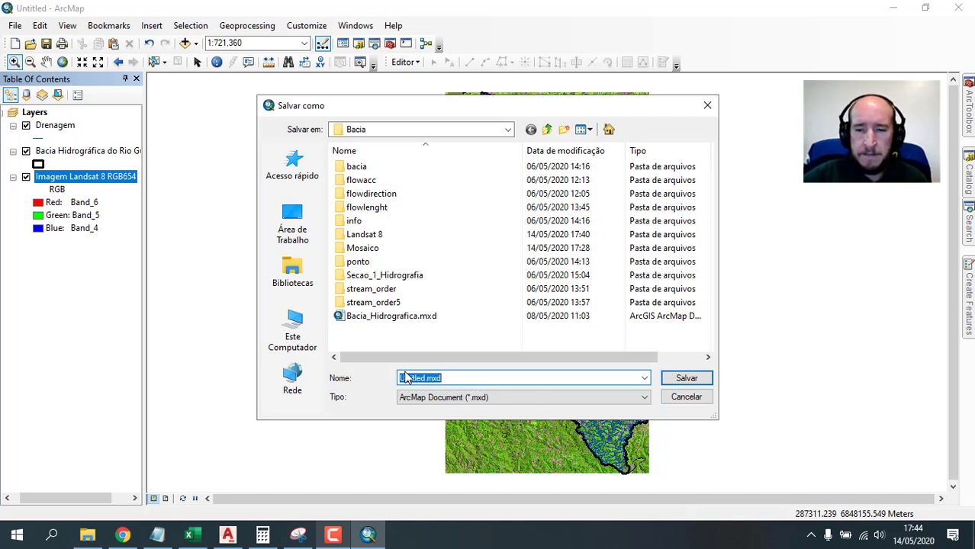
{"action": "left_click", "coordinate": [407, 377]}
{"action": "double_click", "coordinate": [407, 378]}
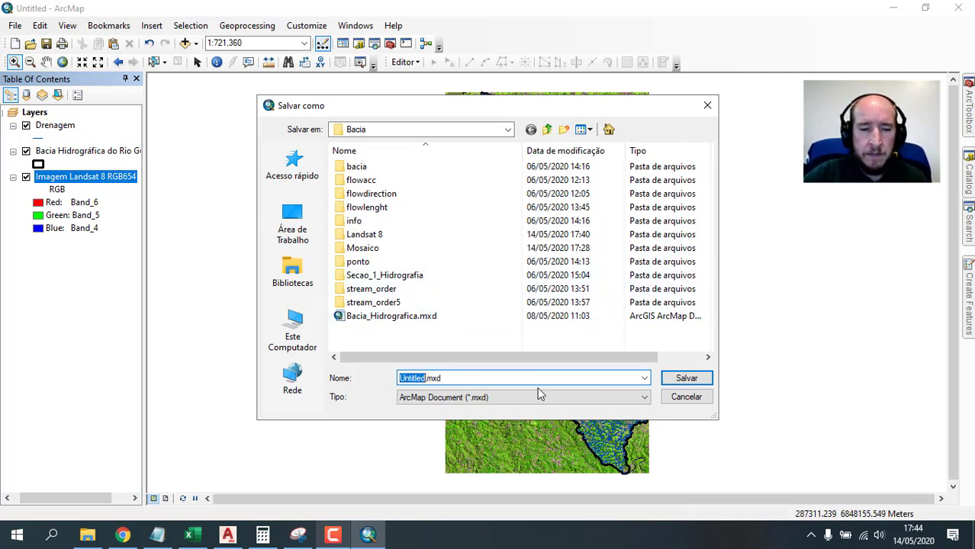
{"action": "type", "text": "U"}
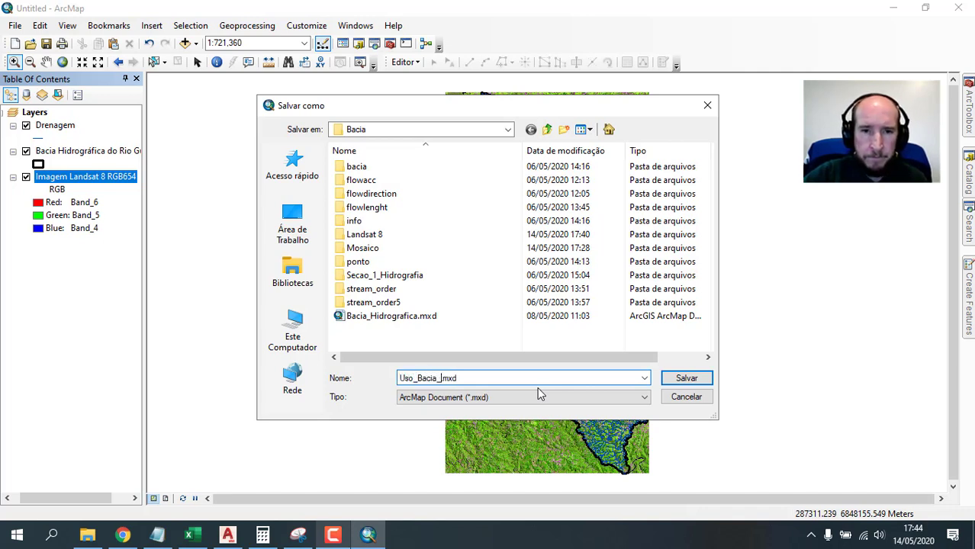
{"action": "type", "text": "so_Bacia_Guapore"}
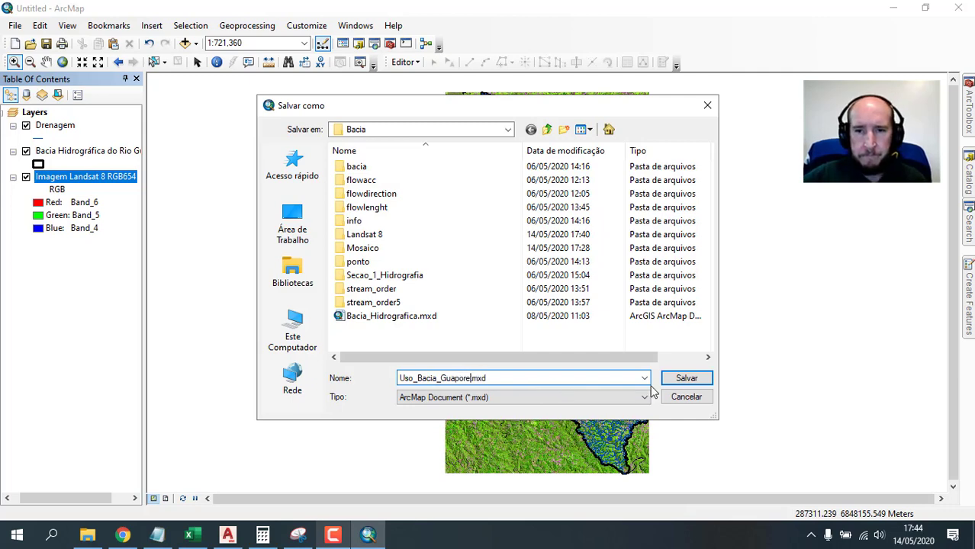
{"action": "left_click", "coordinate": [685, 379]}
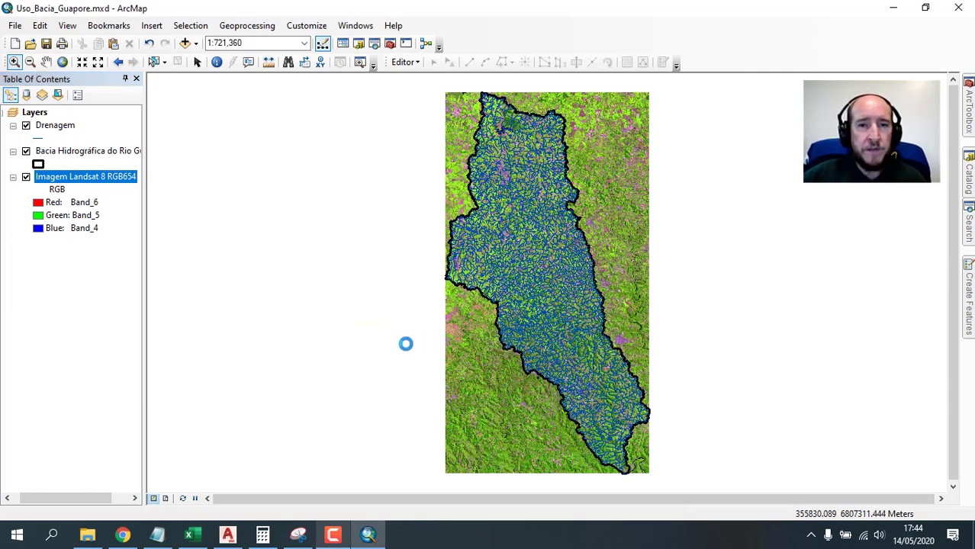
Hide the Bacia Hidrográfica do Rio Guaporé and Drenagem layers, leaving only the Landsat image displayed.
{"action": "left_click", "coordinate": [26, 151]}
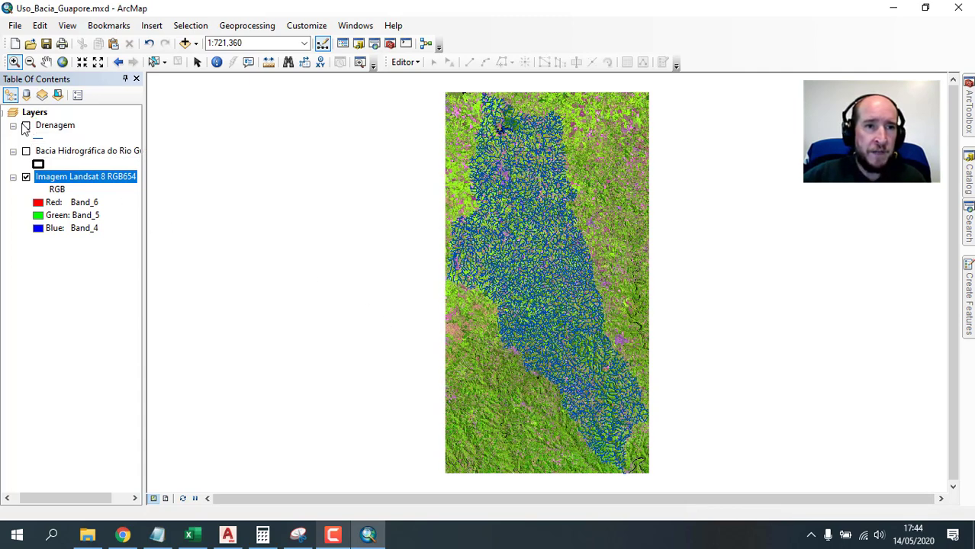
{"action": "left_click", "coordinate": [25, 126]}
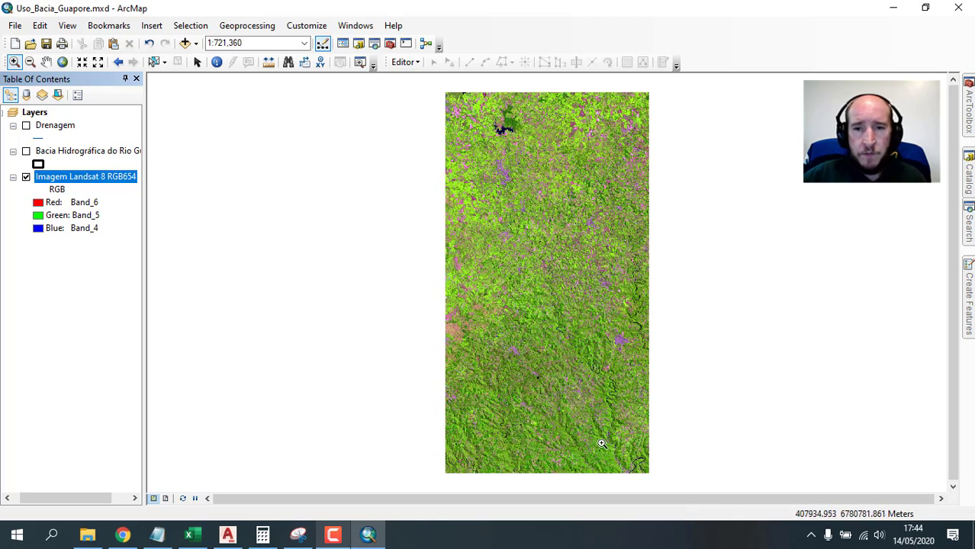
{"action": "scroll", "coordinate": [638, 462], "scroll_direction": "down", "scroll_amount": 10}
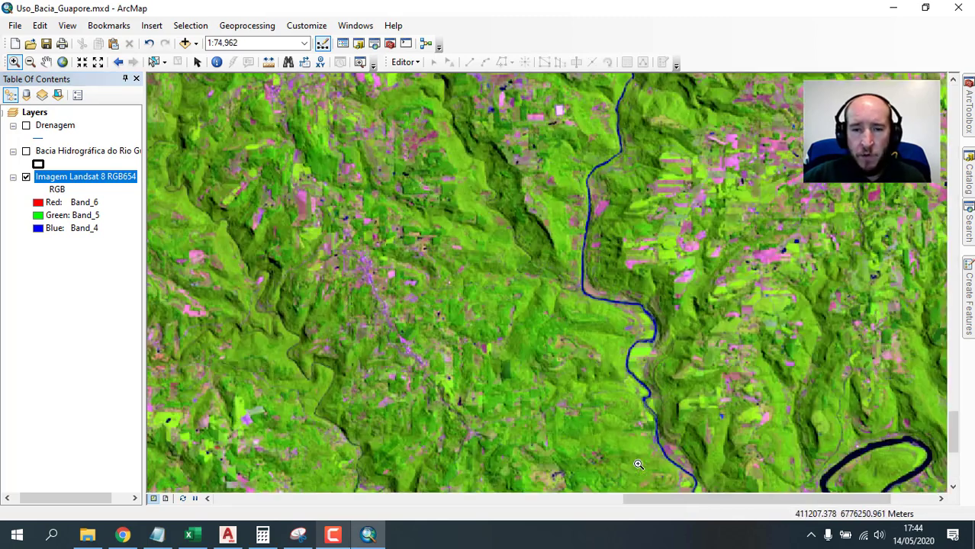
{"action": "left_click_drag", "start_coordinate": [594, 344], "coordinate": [499, 227]}
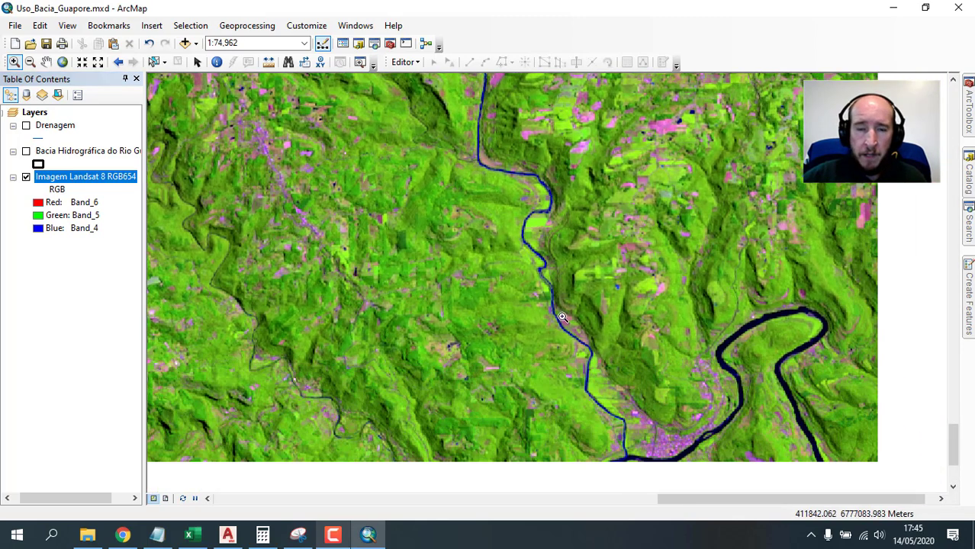
{"action": "scroll", "coordinate": [459, 262], "scroll_direction": "down", "scroll_amount": 1}
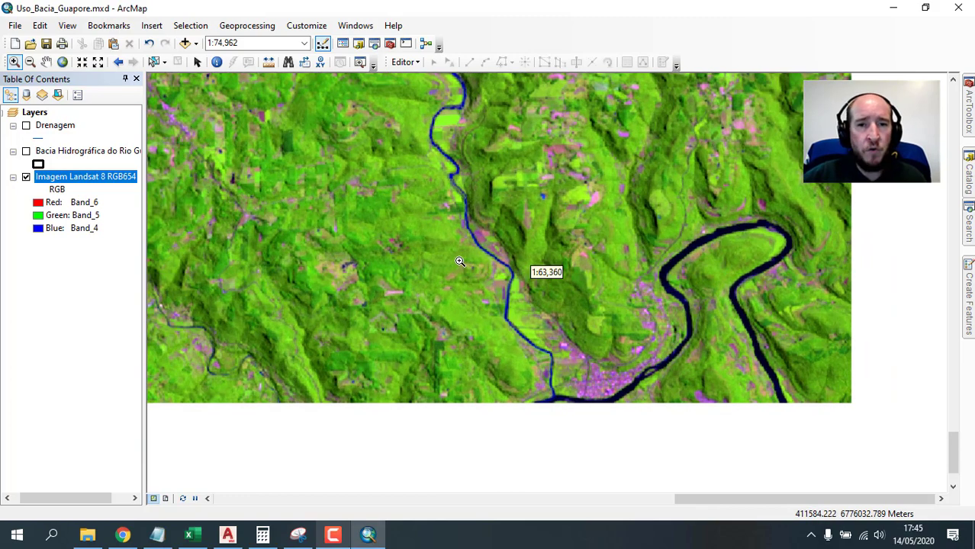
Check the Landsat image layer's cell size in its source properties and inspect individual pixels near the river.
{"action": "right_click", "coordinate": [95, 179]}
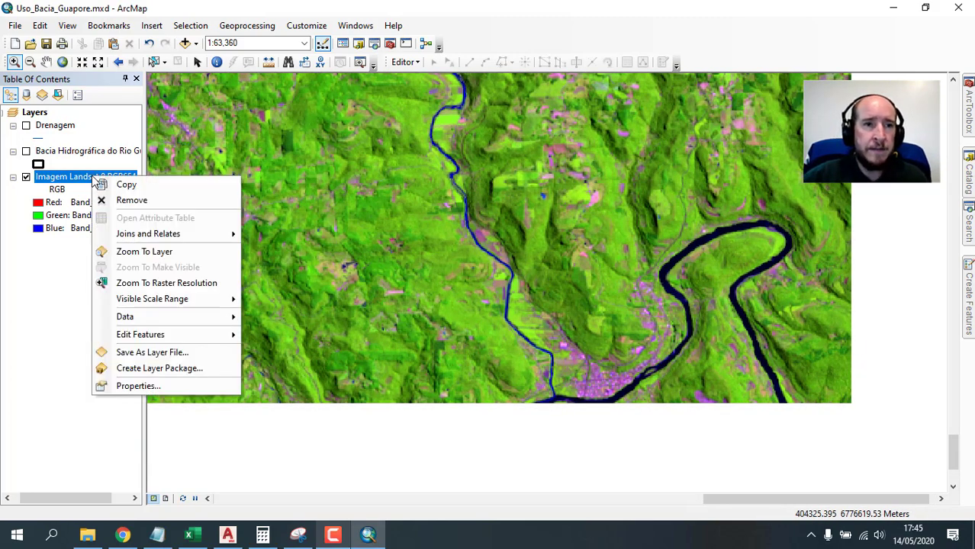
{"action": "left_click", "coordinate": [149, 394]}
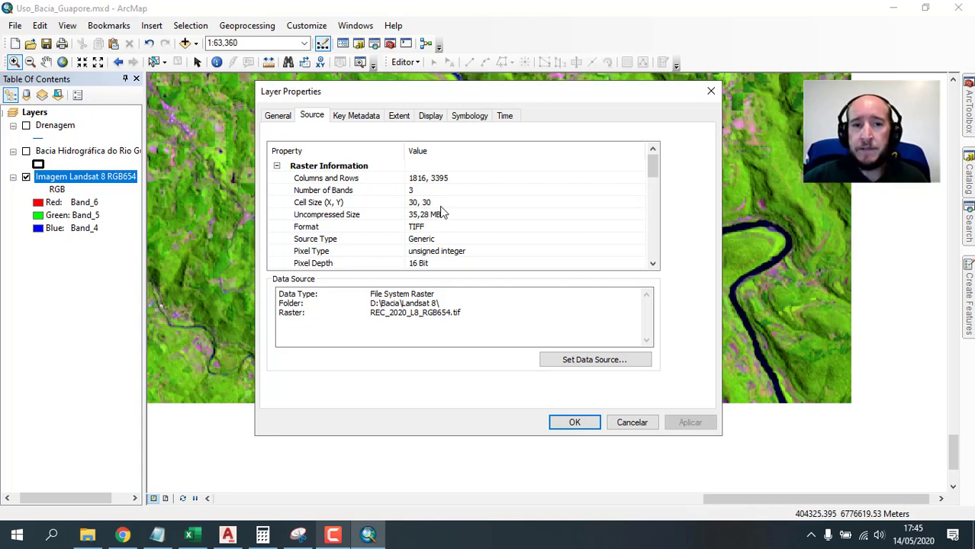
{"action": "left_click", "coordinate": [632, 422]}
{"action": "left_click_drag", "start_coordinate": [468, 253], "coordinate": [506, 279]}
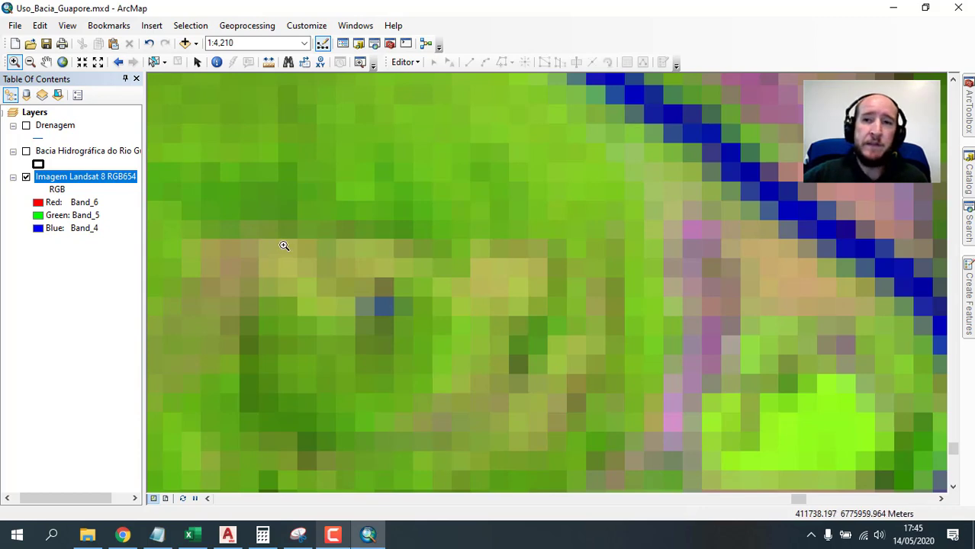
{"action": "scroll", "coordinate": [403, 290], "scroll_direction": "up", "scroll_amount": 3}
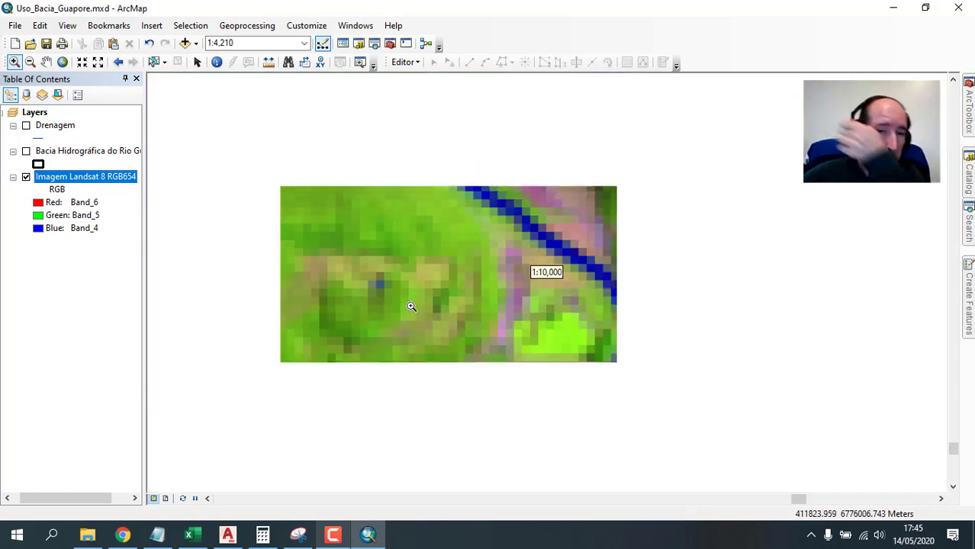
{"action": "scroll", "coordinate": [374, 253], "scroll_direction": "up", "scroll_amount": 4}
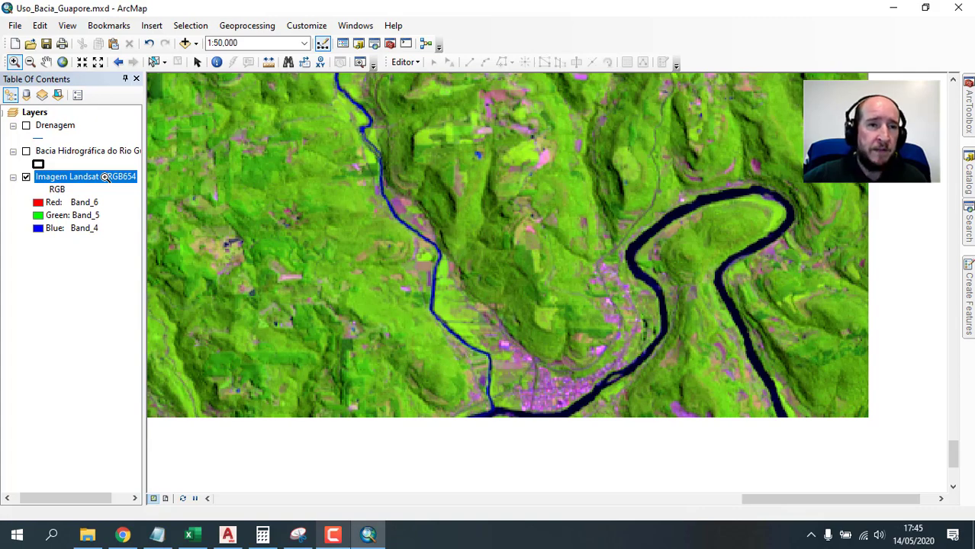
Set the Landsat image's Percent Clip stretch to a minimum of 1 and a maximum of 1 and apply it.
{"action": "right_click", "coordinate": [107, 179]}
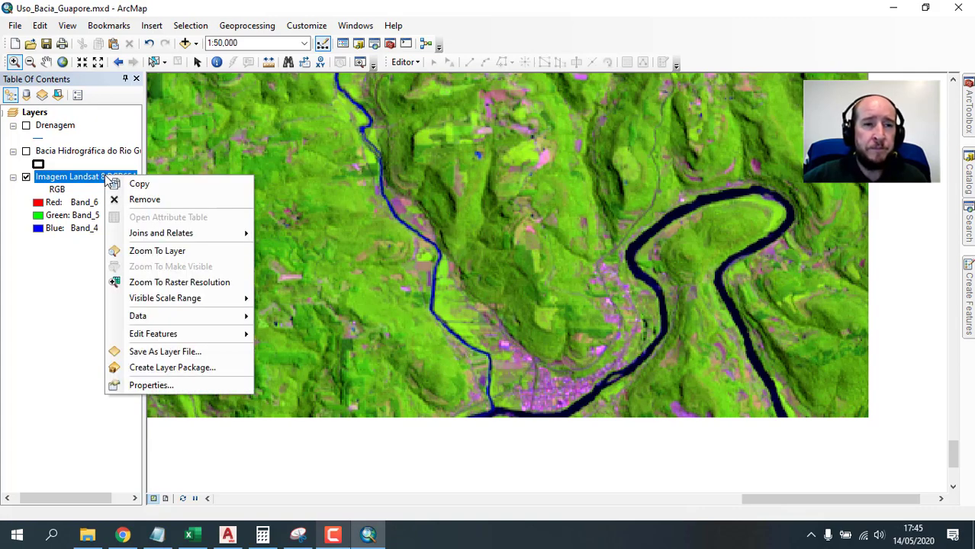
{"action": "left_click", "coordinate": [156, 386]}
{"action": "left_click", "coordinate": [469, 119]}
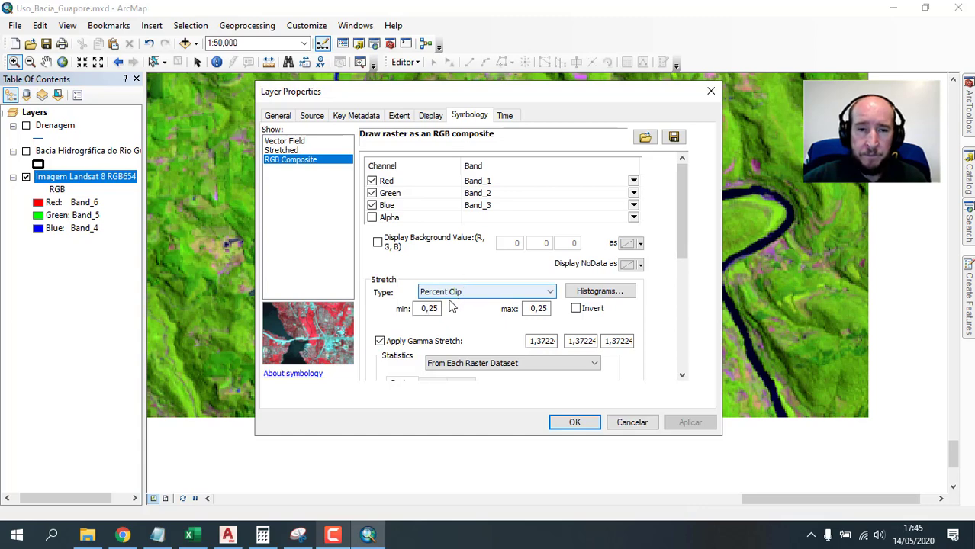
{"action": "left_click_drag", "start_coordinate": [416, 313], "coordinate": [447, 309]}
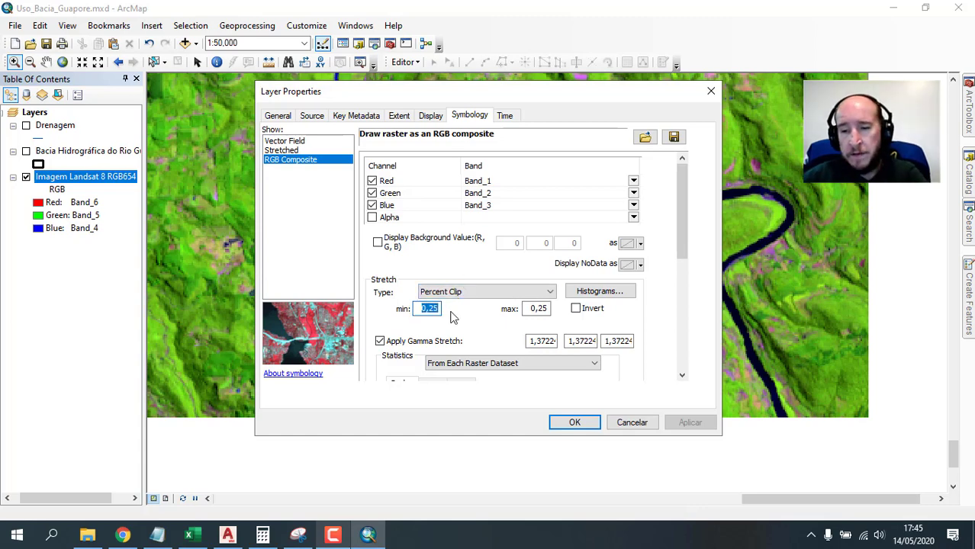
{"action": "type", "text": "1"}
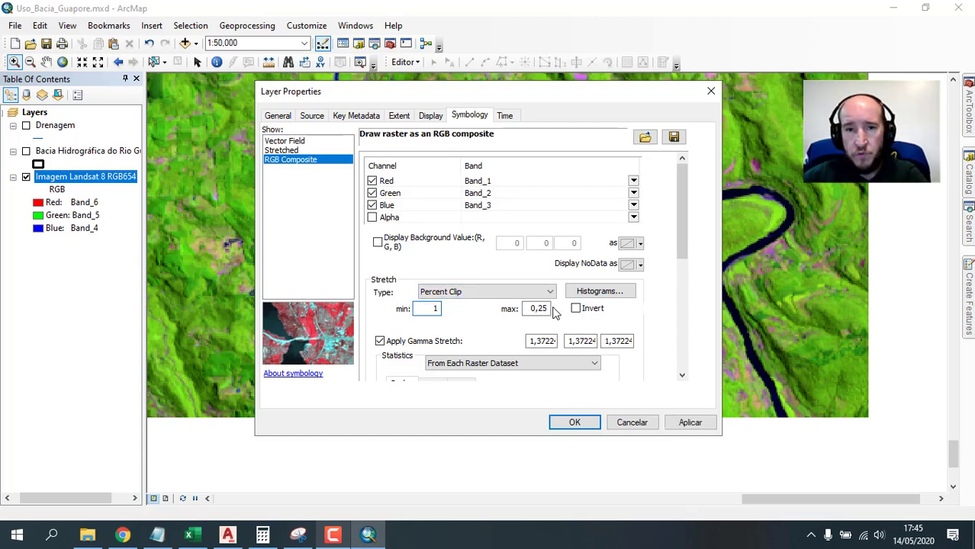
{"action": "left_click_drag", "start_coordinate": [563, 312], "coordinate": [524, 309]}
{"action": "type", "text": "1"}
{"action": "left_click", "coordinate": [692, 423]}
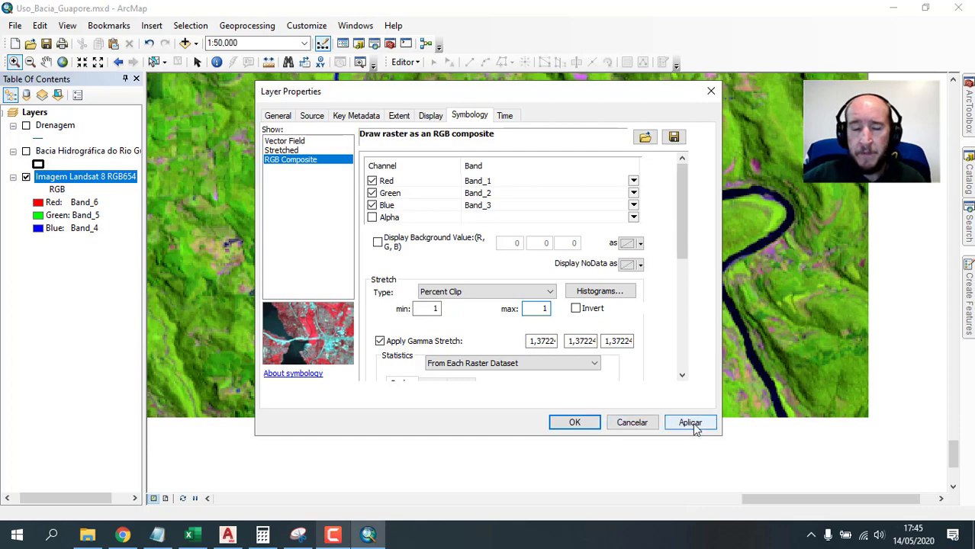
{"action": "left_click", "coordinate": [576, 423]}
Look over the restretched image and review the stretch types available in the Landsat layer's symbology settings.
{"action": "scroll", "coordinate": [432, 284], "scroll_direction": "up", "scroll_amount": 1}
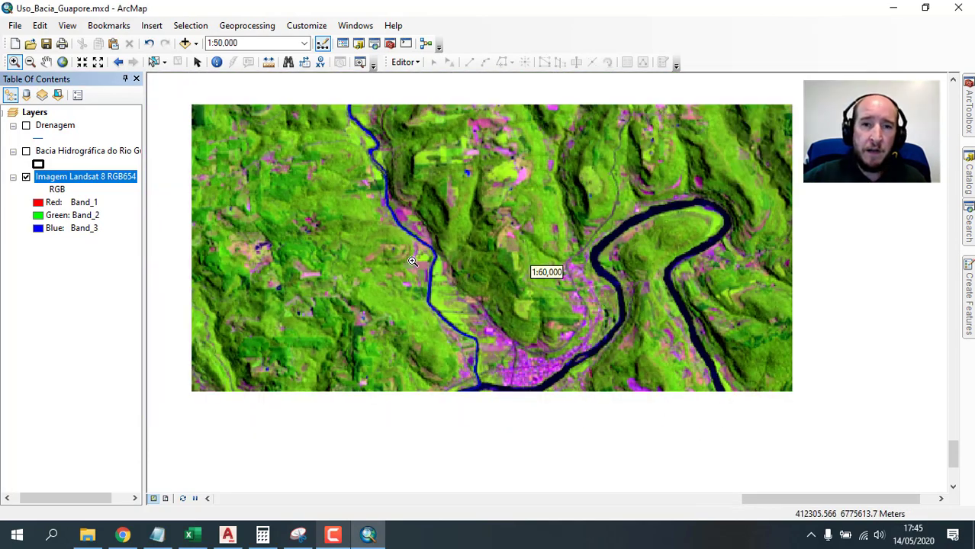
{"action": "left_click_drag", "start_coordinate": [334, 161], "coordinate": [519, 374]}
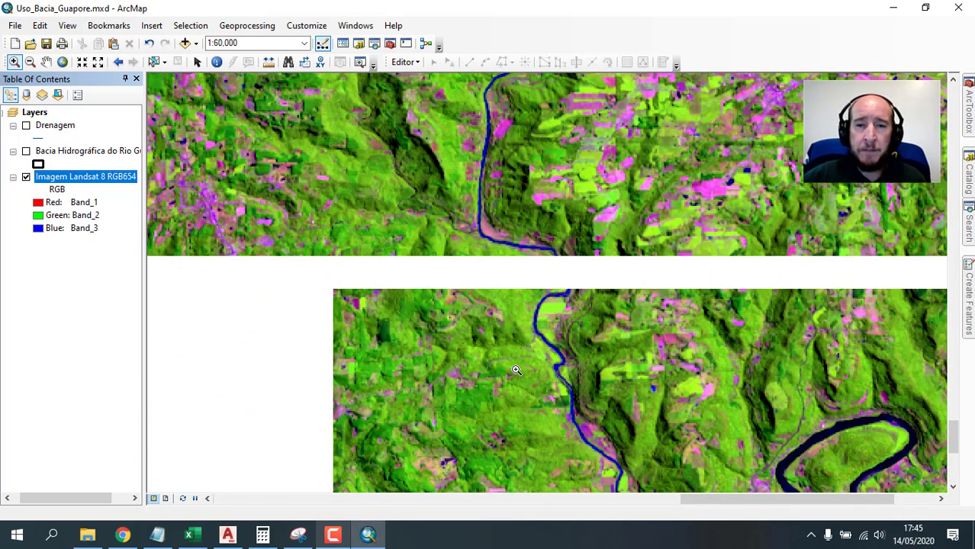
{"action": "scroll", "coordinate": [461, 268], "scroll_direction": "up", "scroll_amount": 3}
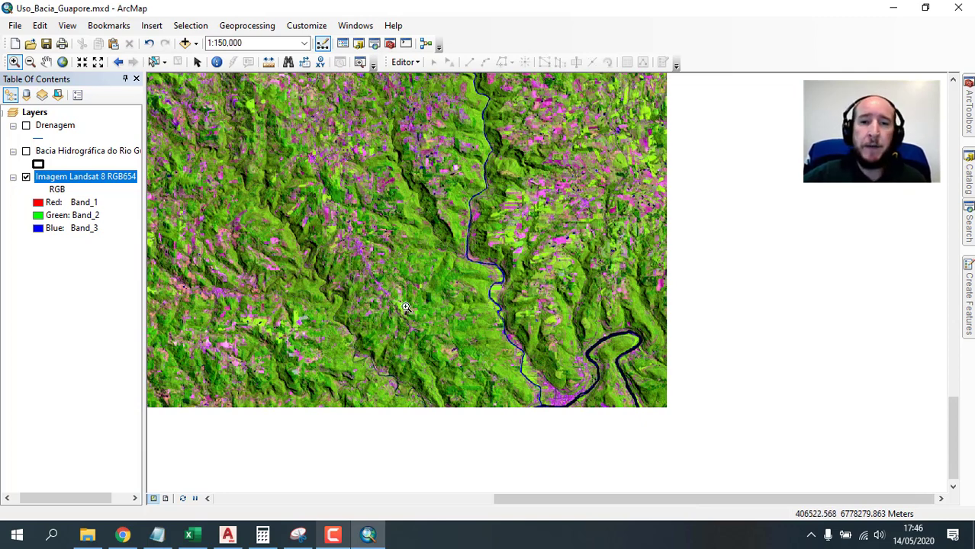
{"action": "right_click", "coordinate": [107, 177]}
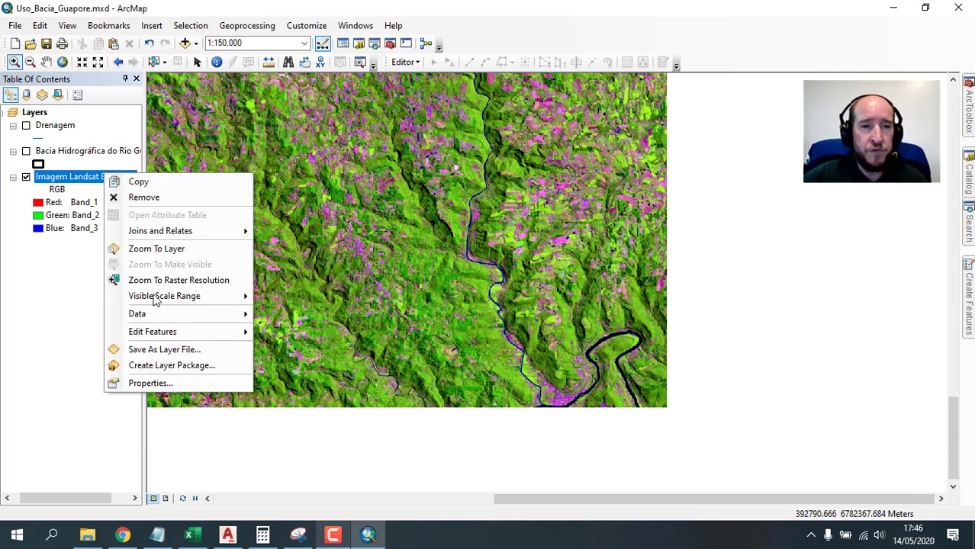
{"action": "left_click", "coordinate": [145, 383]}
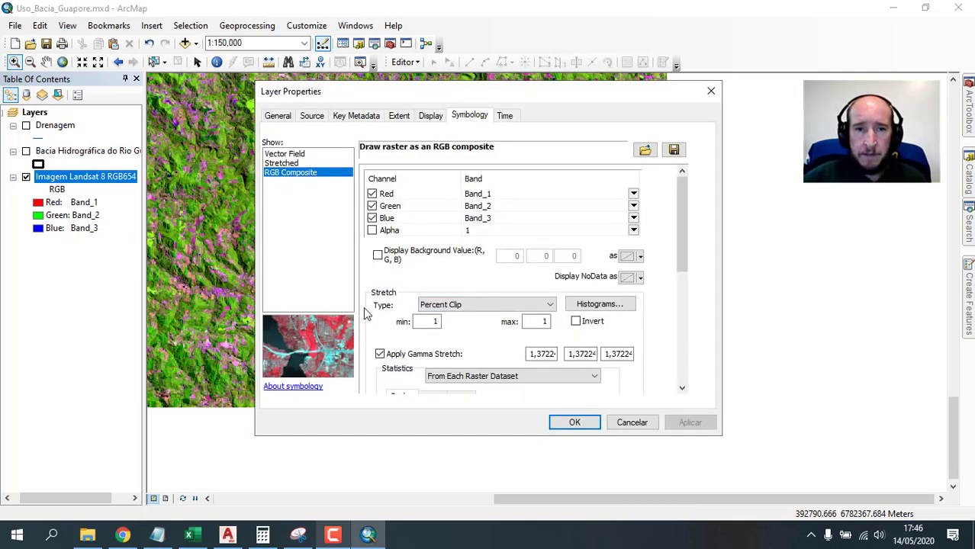
{"action": "left_click", "coordinate": [551, 305]}
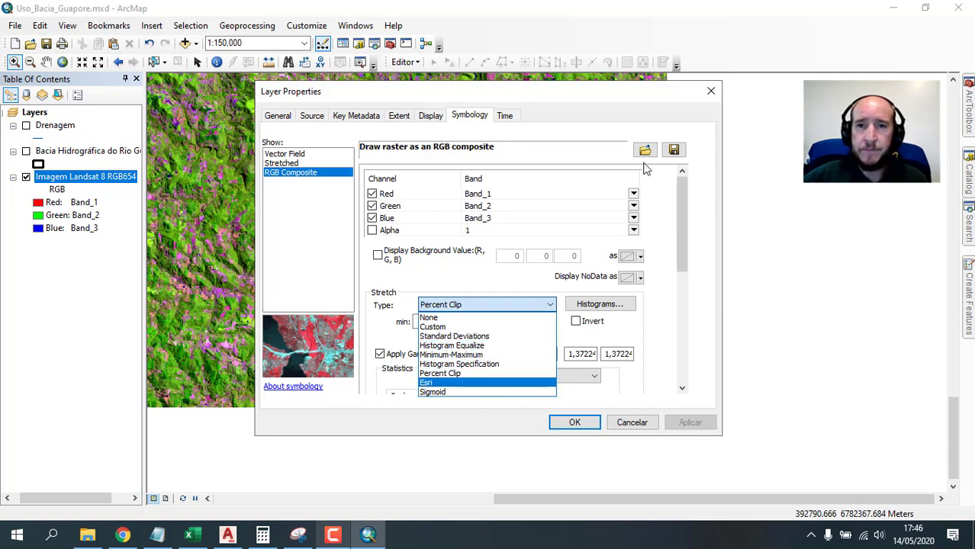
{"action": "left_click", "coordinate": [607, 97]}
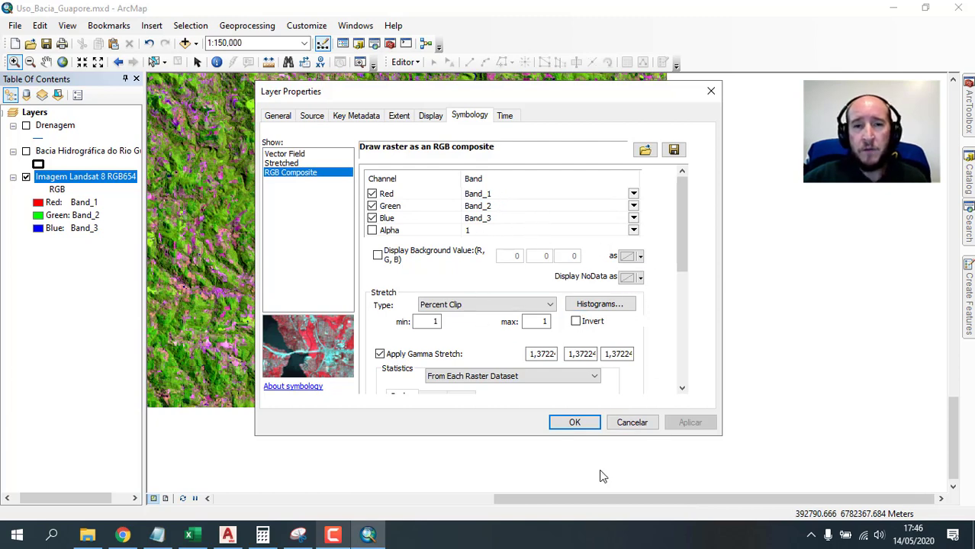
{"action": "left_click", "coordinate": [582, 421]}
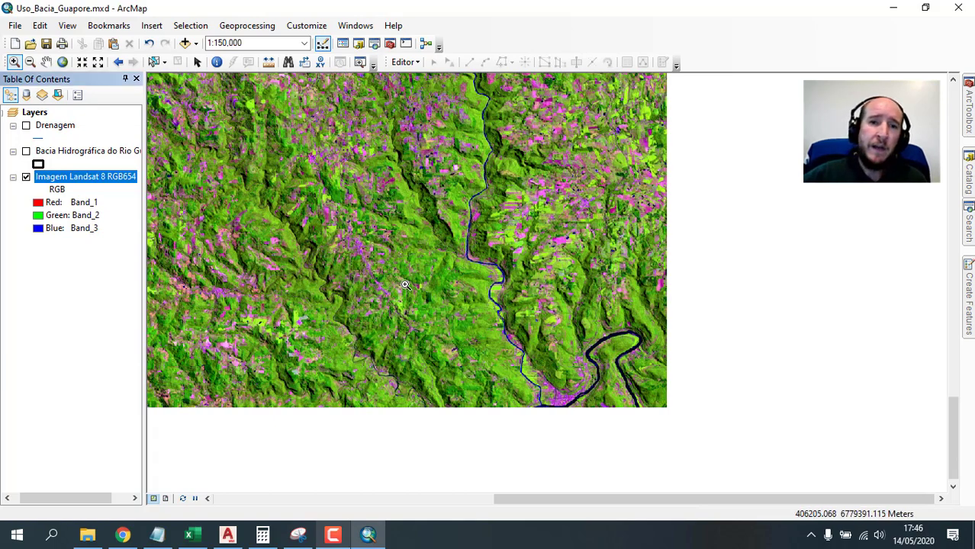
Examine the river, urban area, fields and bare-soil patches in the Landsat composite at different scales.
{"action": "scroll", "coordinate": [534, 320], "scroll_direction": "up", "scroll_amount": 2}
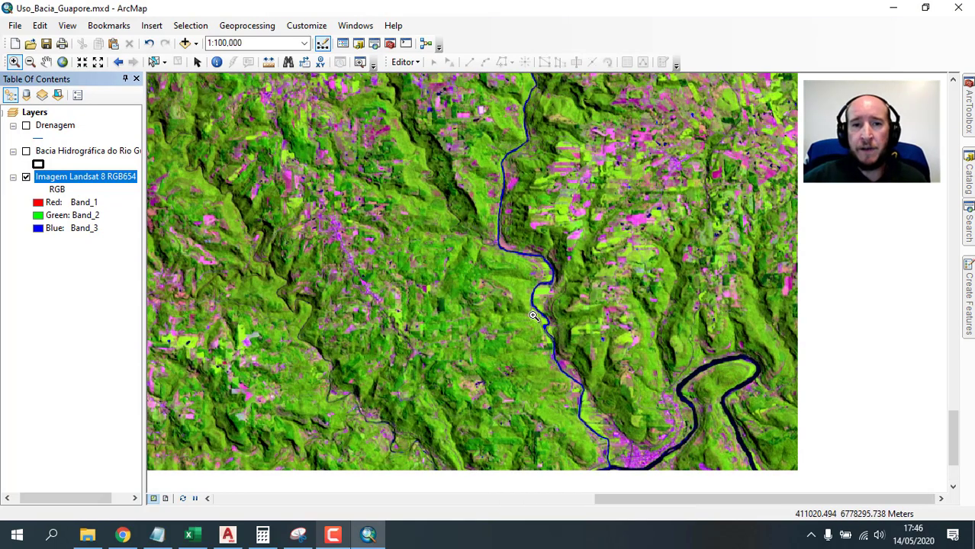
{"action": "scroll", "coordinate": [526, 319], "scroll_direction": "up", "scroll_amount": 1}
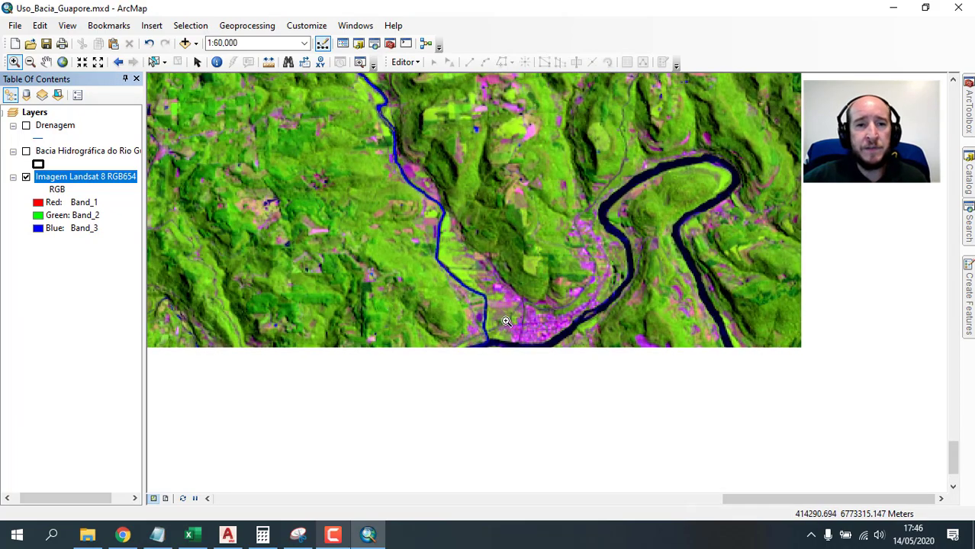
{"action": "left_click_drag", "start_coordinate": [505, 321], "coordinate": [552, 282]}
{"action": "left_click_drag", "start_coordinate": [594, 218], "coordinate": [537, 371]}
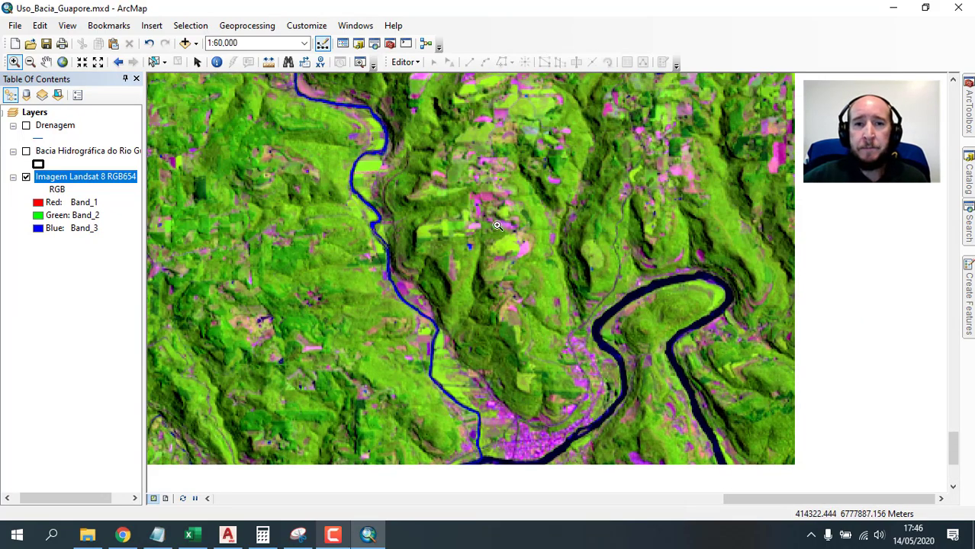
{"action": "left_click_drag", "start_coordinate": [451, 176], "coordinate": [487, 357]}
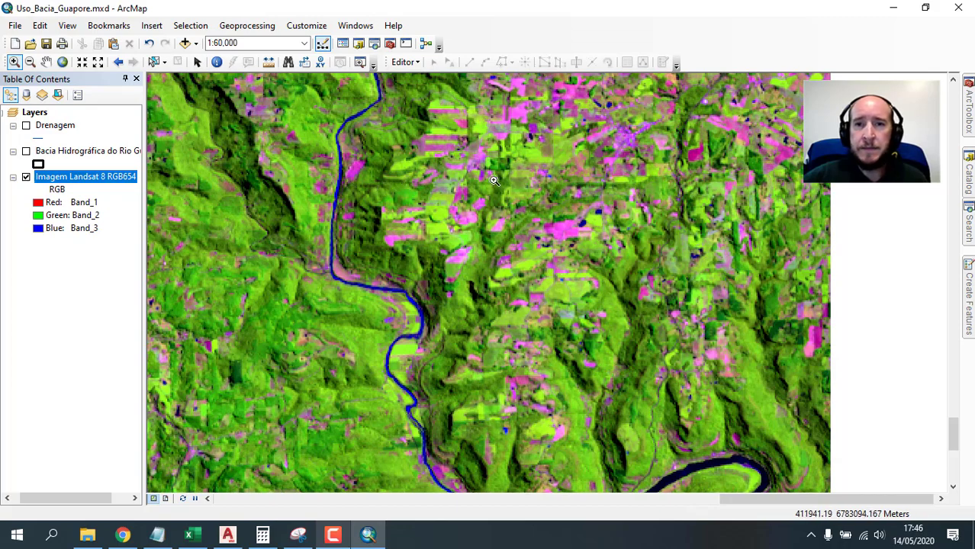
{"action": "left_click_drag", "start_coordinate": [494, 180], "coordinate": [537, 384]}
{"action": "scroll", "coordinate": [518, 168], "scroll_direction": "down", "scroll_amount": 2}
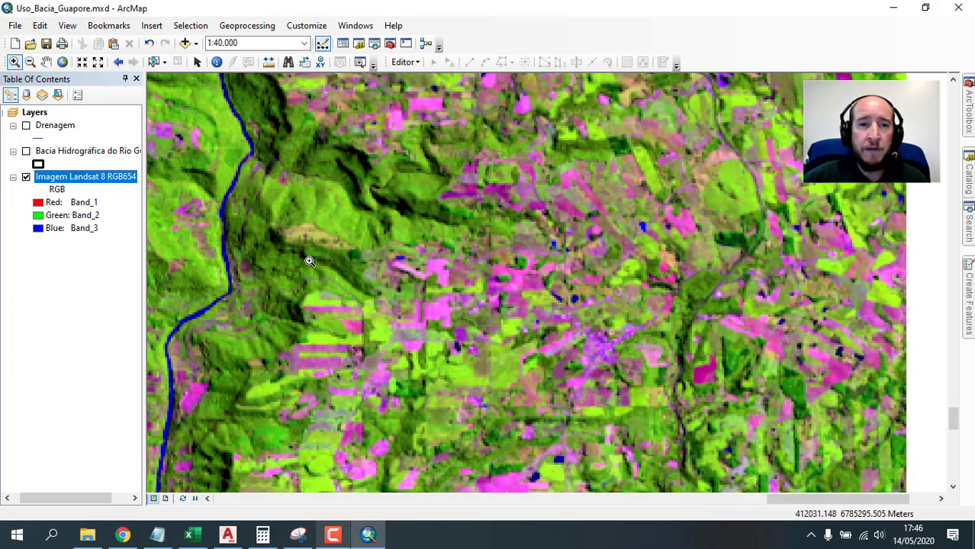
{"action": "left_click_drag", "start_coordinate": [257, 211], "coordinate": [386, 275]}
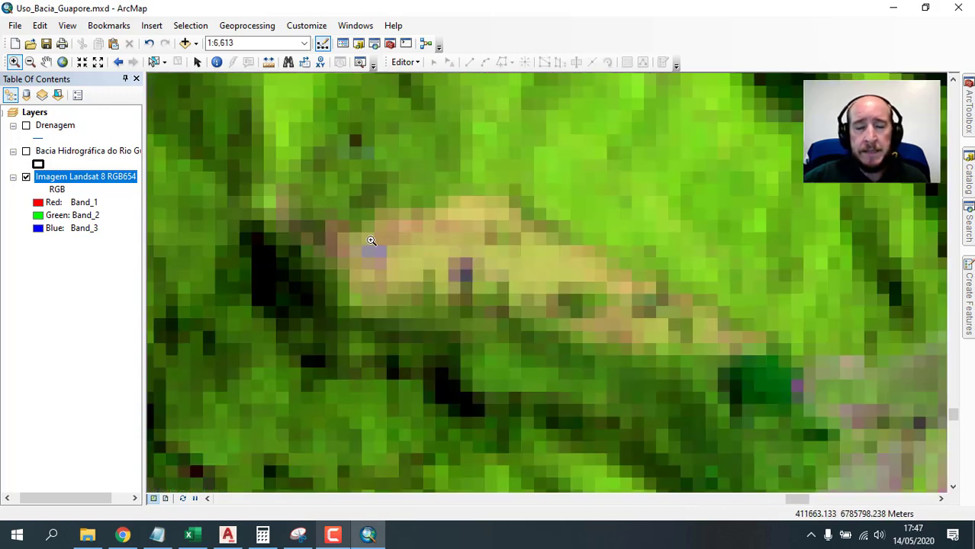
{"action": "scroll", "coordinate": [450, 272], "scroll_direction": "up", "scroll_amount": 3}
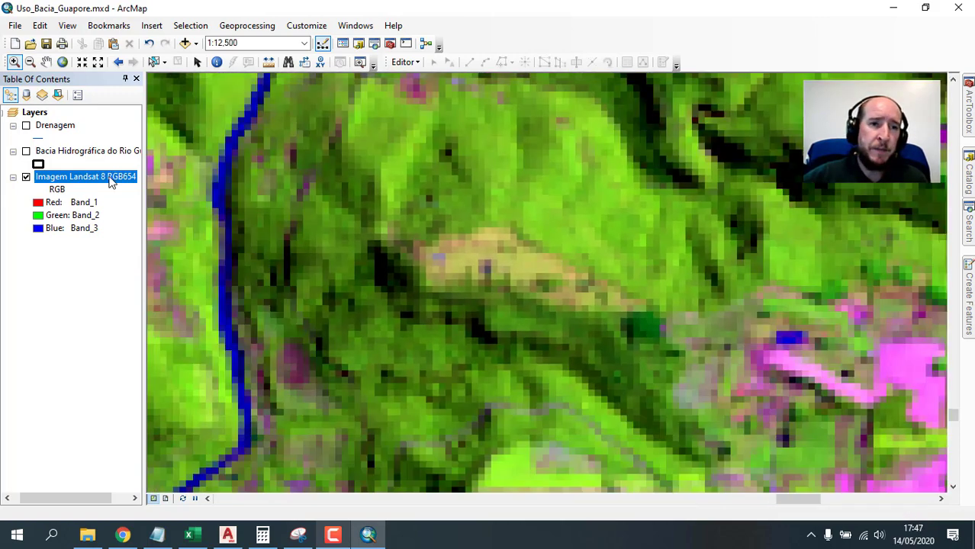
Show the full extent of the Landsat image and turn on the watershed boundary layer over it.
{"action": "right_click", "coordinate": [110, 176]}
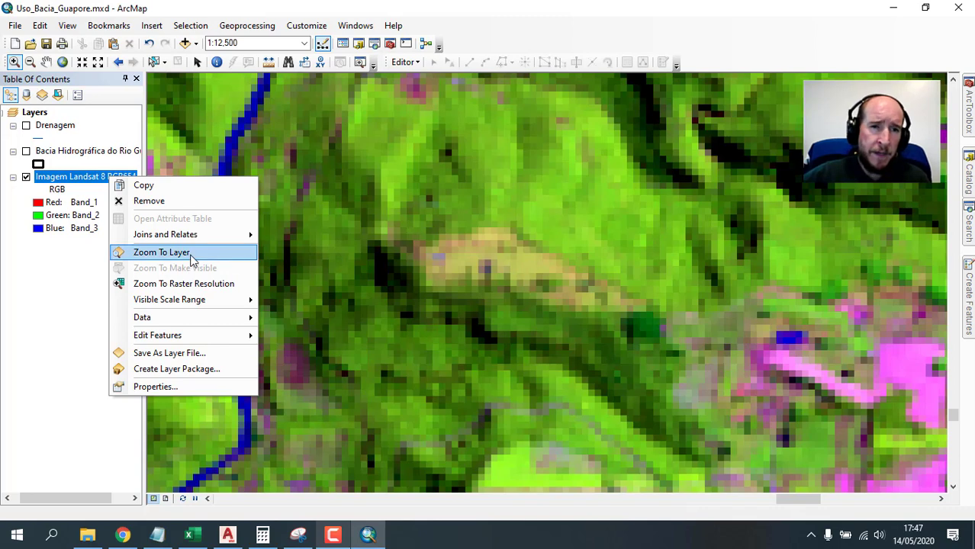
{"action": "left_click", "coordinate": [153, 253]}
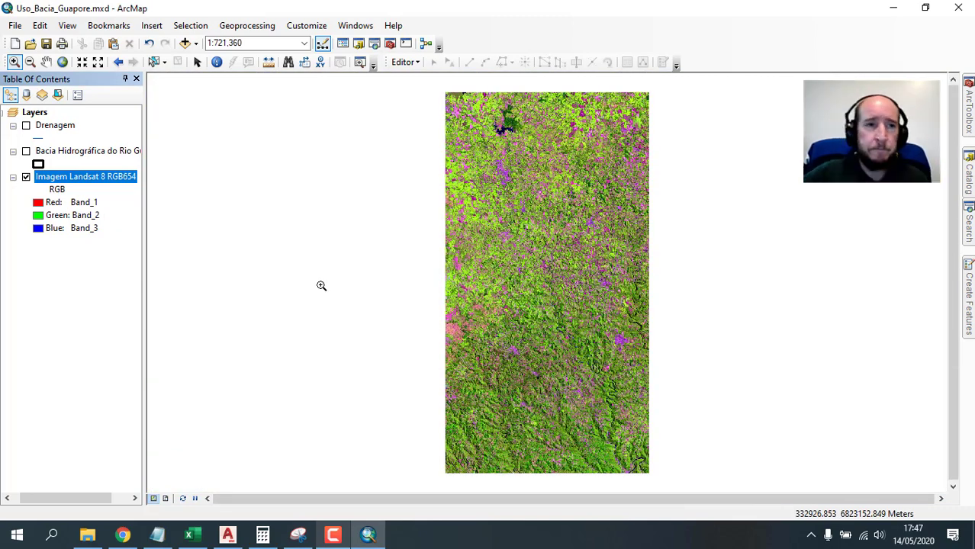
{"action": "left_click", "coordinate": [26, 151]}
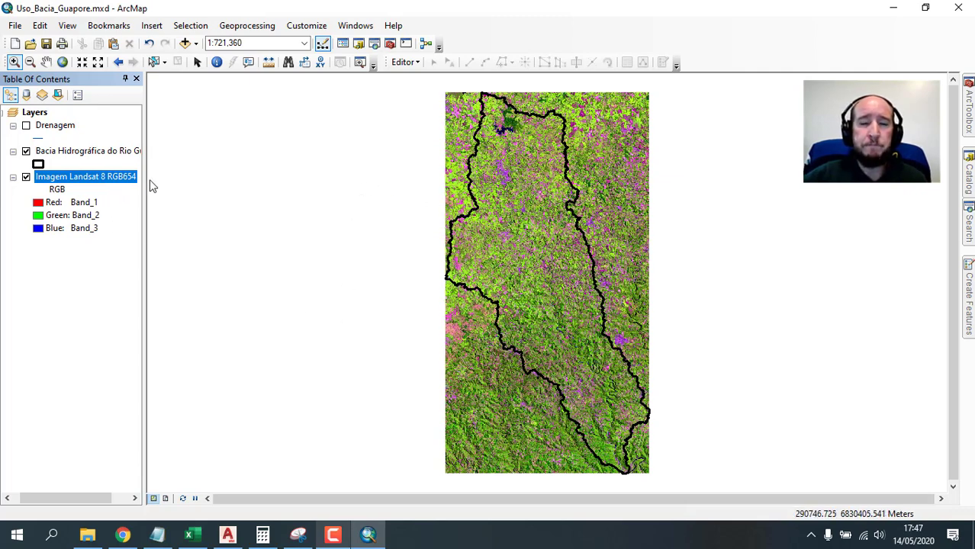
Briefly overlay the drainage layer on the reservoir area in the watershed's north to compare it with the image, and hide it again.
{"action": "left_click_drag", "start_coordinate": [497, 128], "coordinate": [541, 158]}
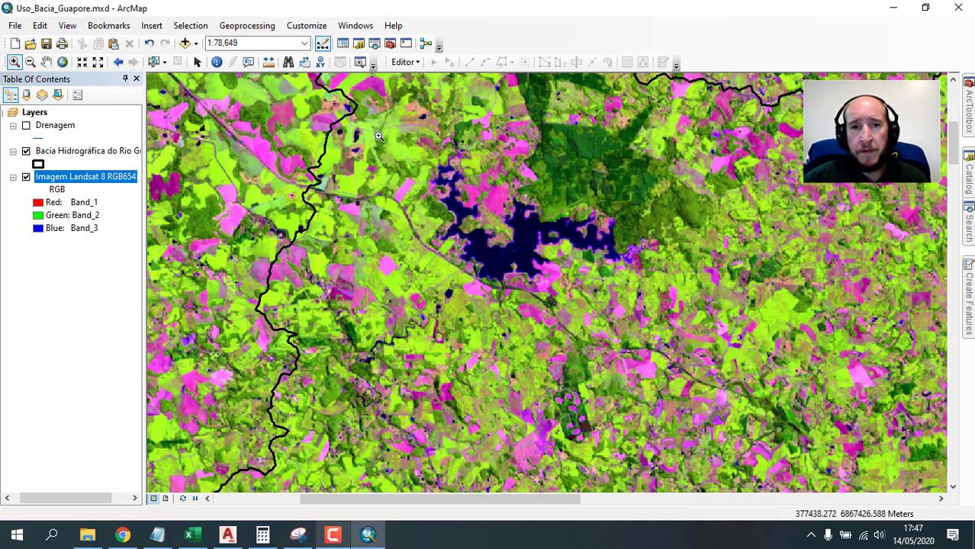
{"action": "left_click", "coordinate": [26, 126]}
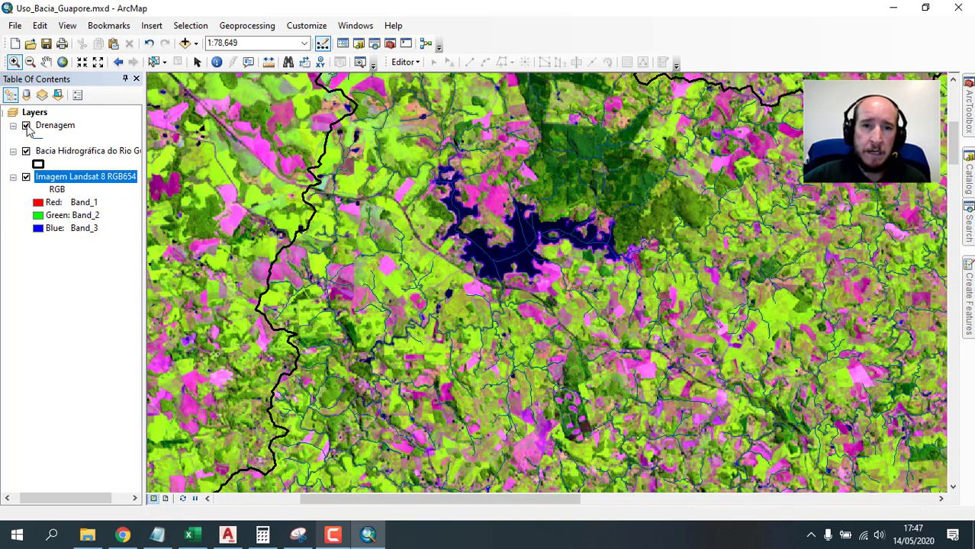
{"action": "left_click", "coordinate": [26, 126]}
Examine the dark green forest beside the reservoir and the fields and road southeast of it in the Landsat composite at different scales.
{"action": "left_click_drag", "start_coordinate": [661, 180], "coordinate": [432, 255]}
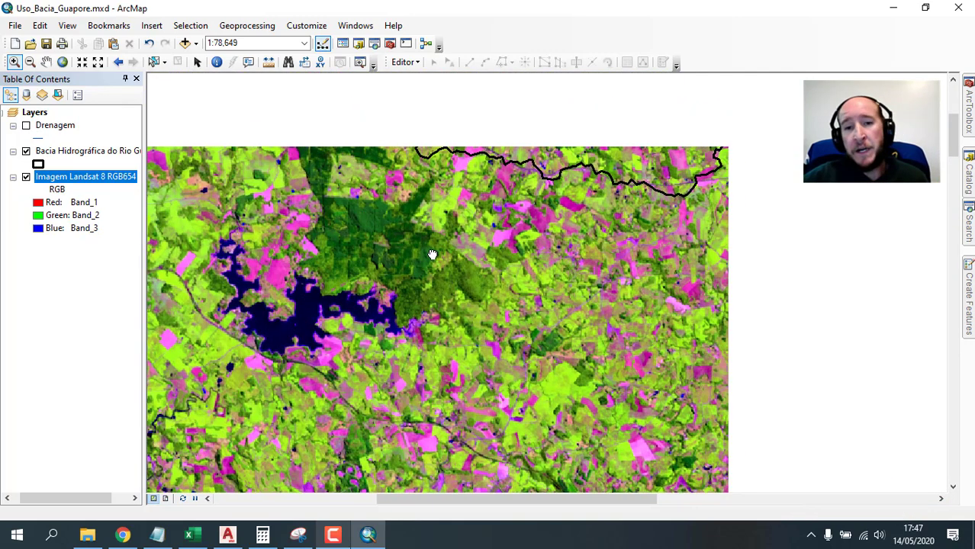
{"action": "scroll", "coordinate": [352, 205], "scroll_direction": "up", "scroll_amount": 1}
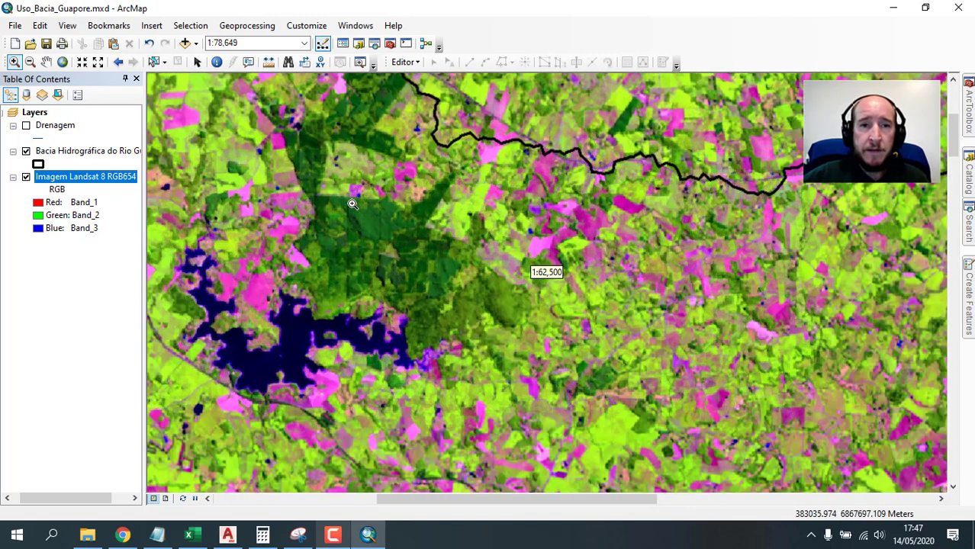
{"action": "scroll", "coordinate": [352, 204], "scroll_direction": "up", "scroll_amount": 3}
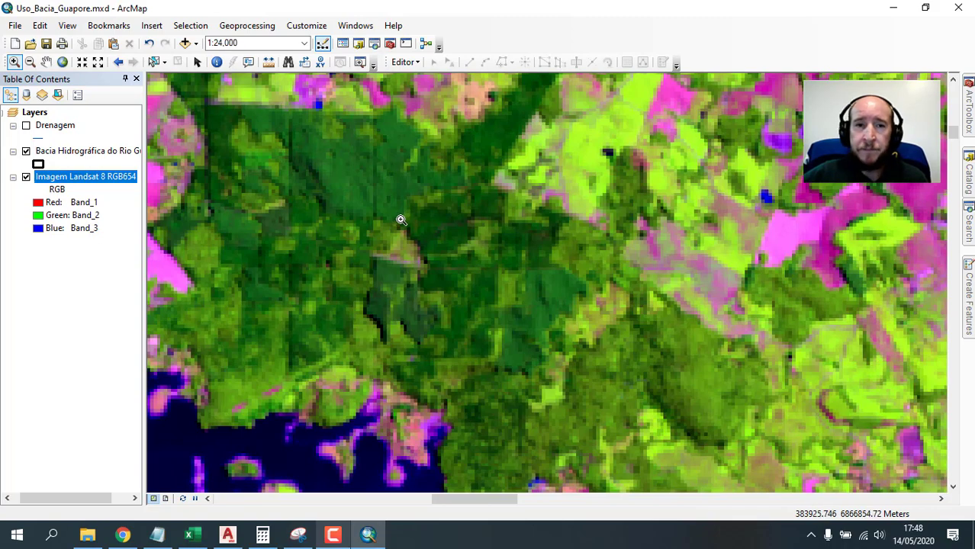
{"action": "scroll", "coordinate": [464, 233], "scroll_direction": "up", "scroll_amount": 4}
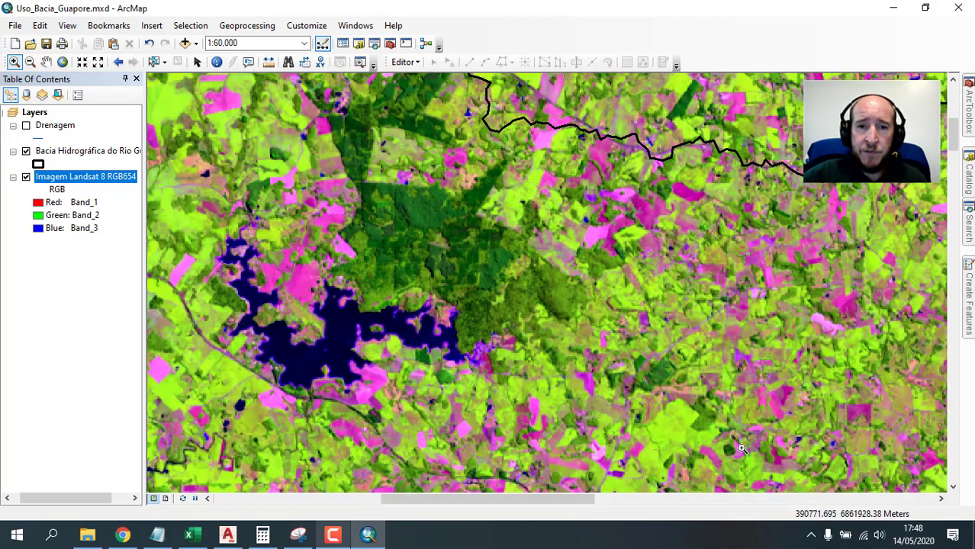
{"action": "left_click_drag", "start_coordinate": [740, 449], "coordinate": [504, 174]}
{"action": "left_click_drag", "start_coordinate": [632, 351], "coordinate": [450, 235]}
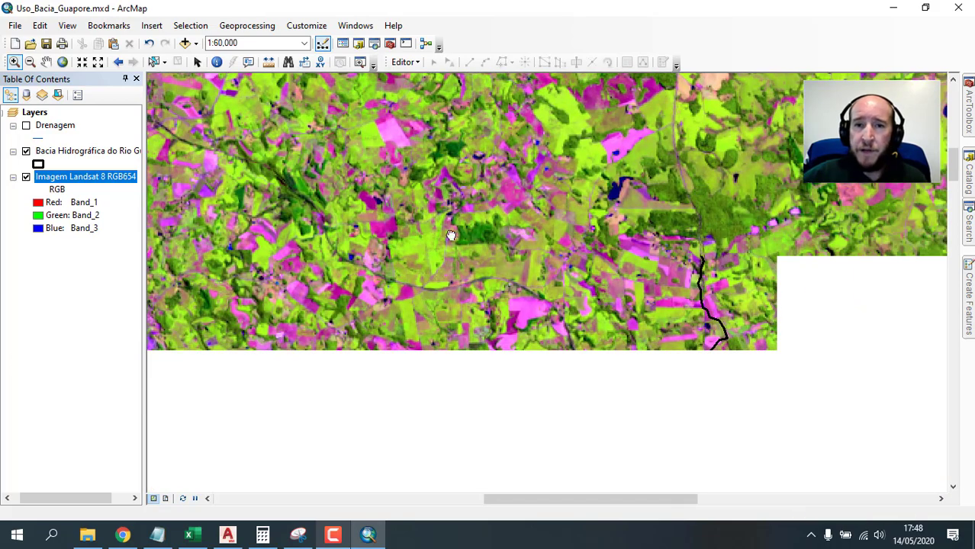
{"action": "left_click_drag", "start_coordinate": [267, 216], "coordinate": [446, 314]}
{"action": "scroll", "coordinate": [441, 161], "scroll_direction": "up", "scroll_amount": 1}
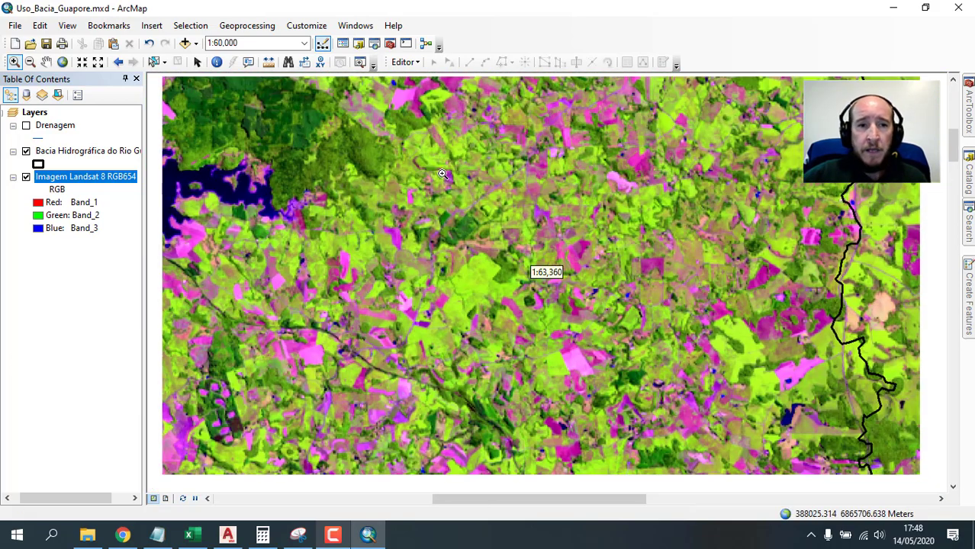
{"action": "scroll", "coordinate": [458, 303], "scroll_direction": "down", "scroll_amount": 3}
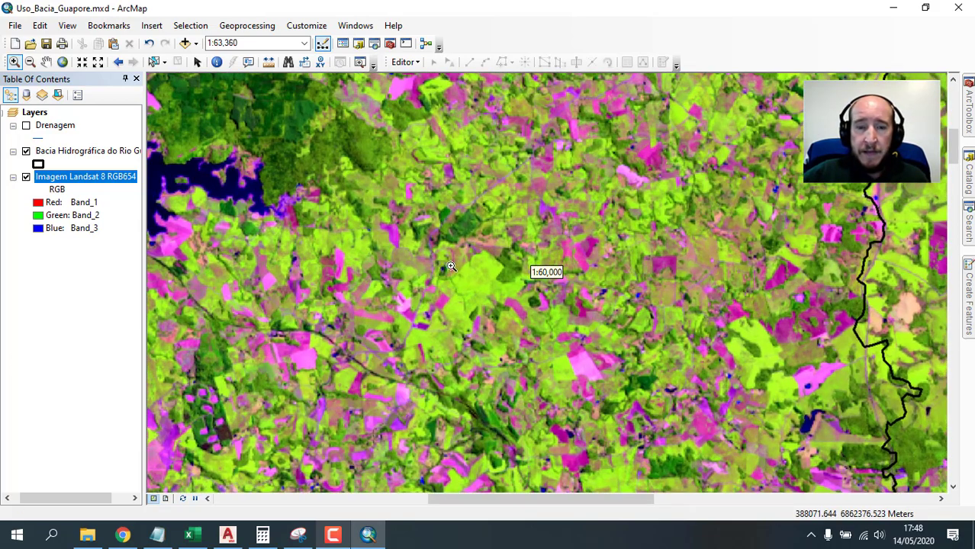
{"action": "scroll", "coordinate": [452, 300], "scroll_direction": "down", "scroll_amount": 1}
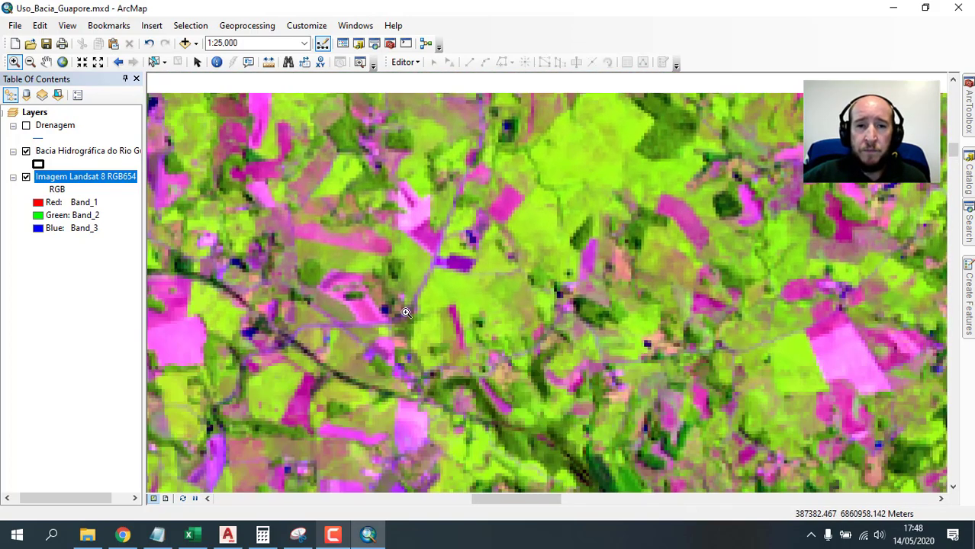
{"action": "scroll", "coordinate": [375, 323], "scroll_direction": "up", "scroll_amount": 3}
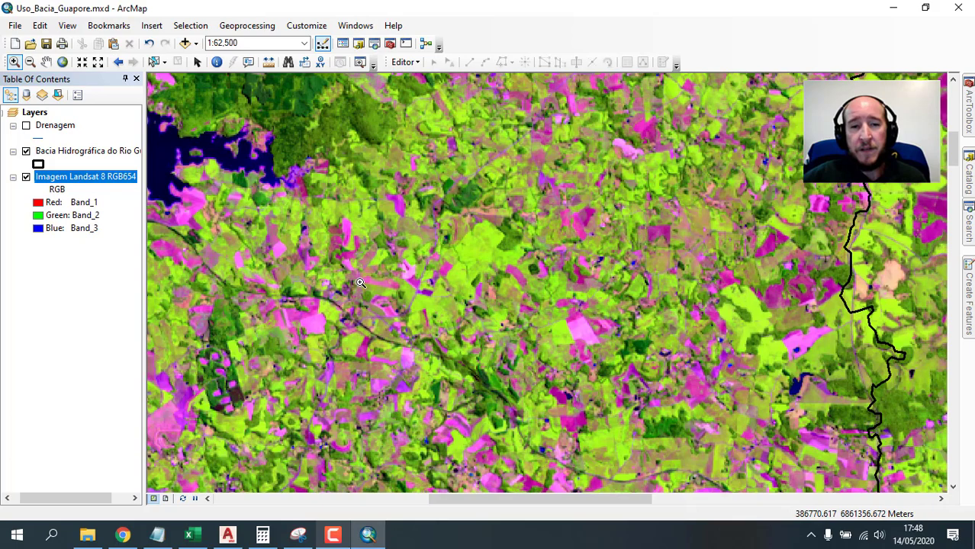
Examine the Landsat 8 image along the basin boundary and review its RGB composite band assignments in the layer symbology.
{"action": "left_click_drag", "start_coordinate": [369, 282], "coordinate": [312, 143]}
{"action": "left_click_drag", "start_coordinate": [566, 379], "coordinate": [336, 174]}
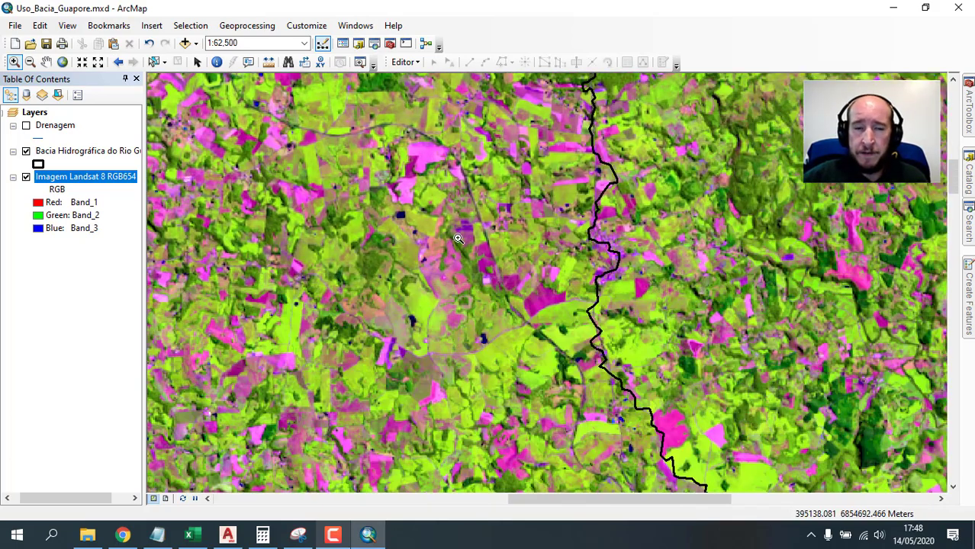
{"action": "scroll", "coordinate": [484, 304], "scroll_direction": "up", "scroll_amount": 1}
{"action": "scroll", "coordinate": [484, 304], "scroll_direction": "up", "scroll_amount": 3}
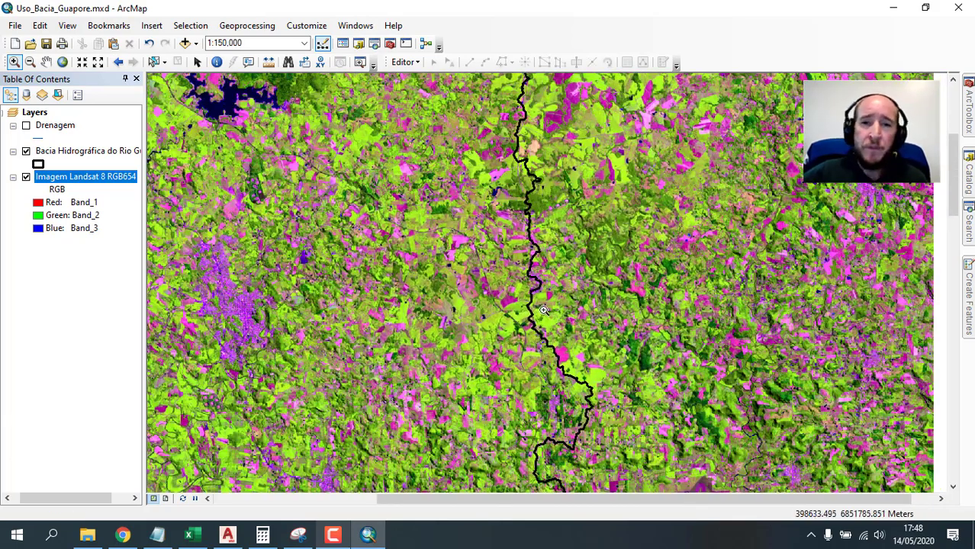
{"action": "left_click_drag", "start_coordinate": [483, 372], "coordinate": [409, 151]}
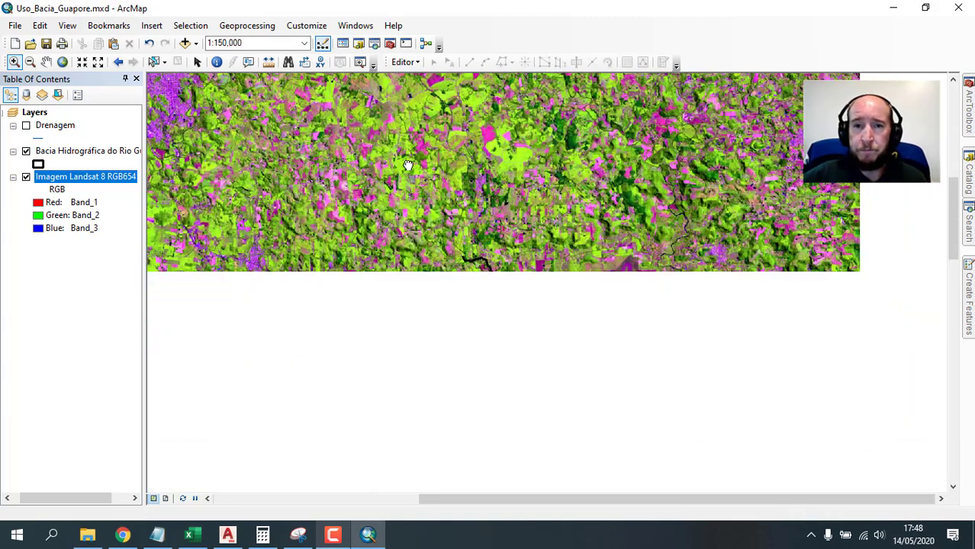
{"action": "right_click", "coordinate": [86, 178]}
{"action": "left_click", "coordinate": [135, 384]}
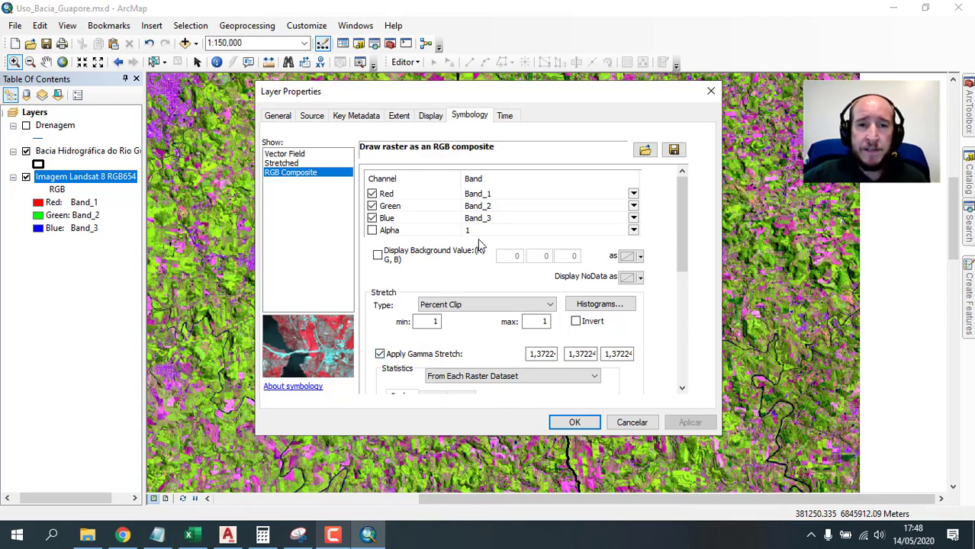
{"action": "left_click", "coordinate": [576, 423]}
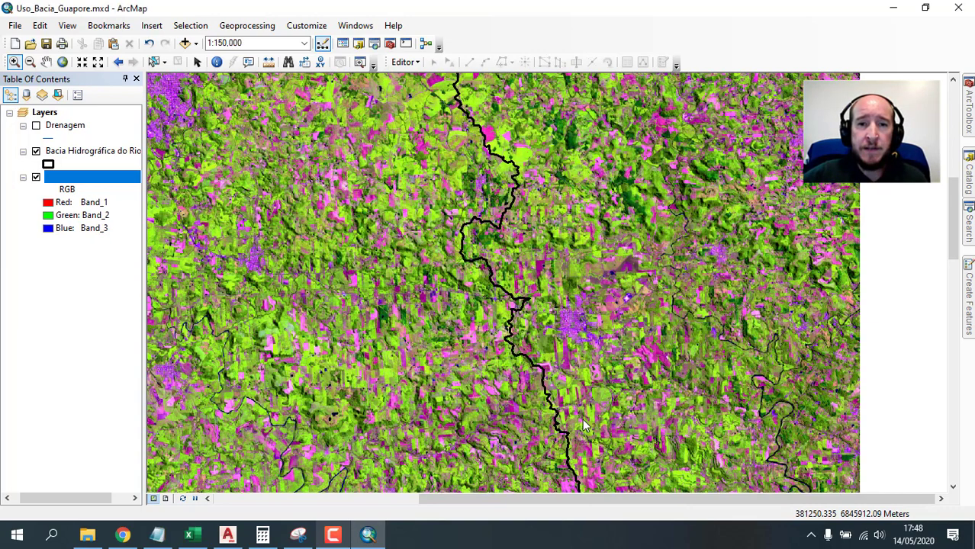
Show the full Landsat image extent, dock the Image Classification toolbar beside the other toolbars, and place the Training Sample Manager beside the image.
{"action": "right_click", "coordinate": [51, 178]}
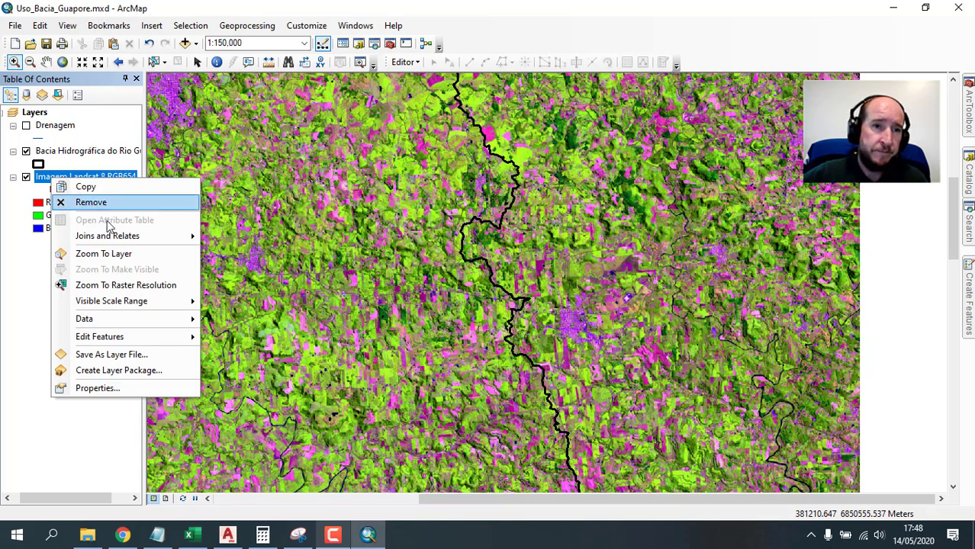
{"action": "left_click", "coordinate": [120, 255]}
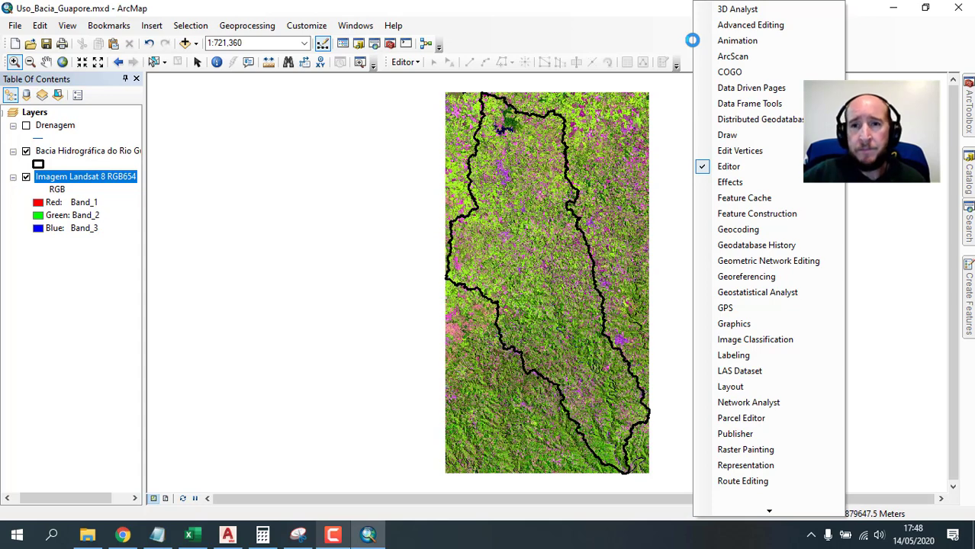
{"action": "left_click", "coordinate": [705, 345]}
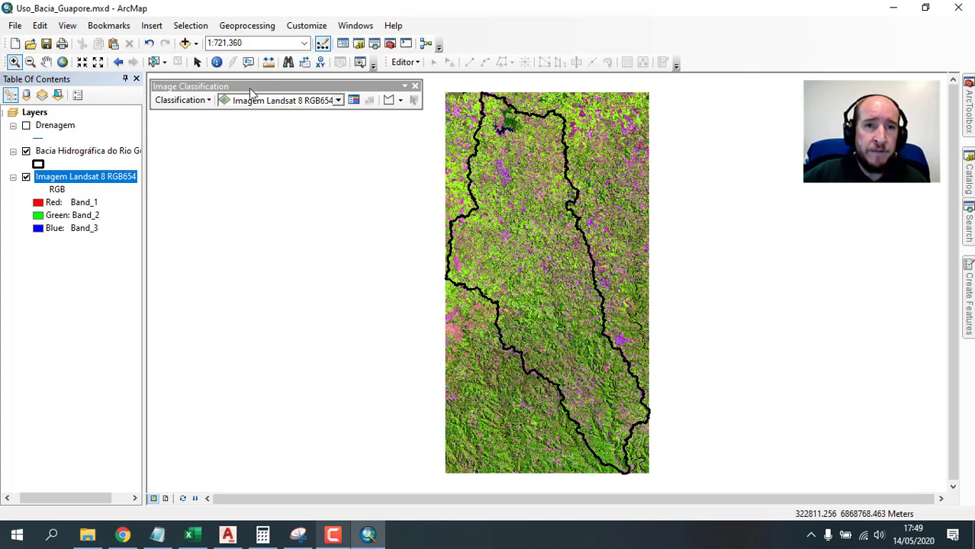
{"action": "left_click_drag", "start_coordinate": [251, 92], "coordinate": [544, 43]}
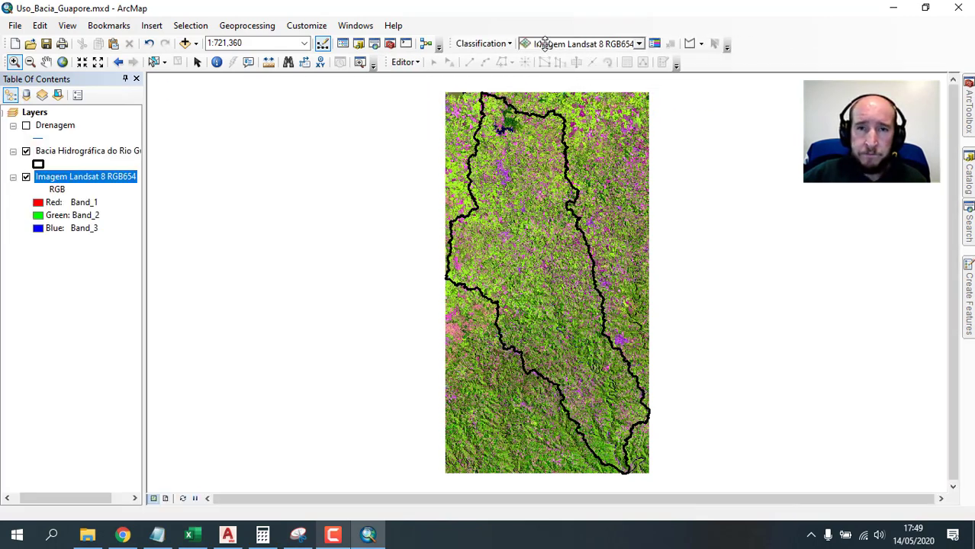
{"action": "left_click", "coordinate": [658, 44]}
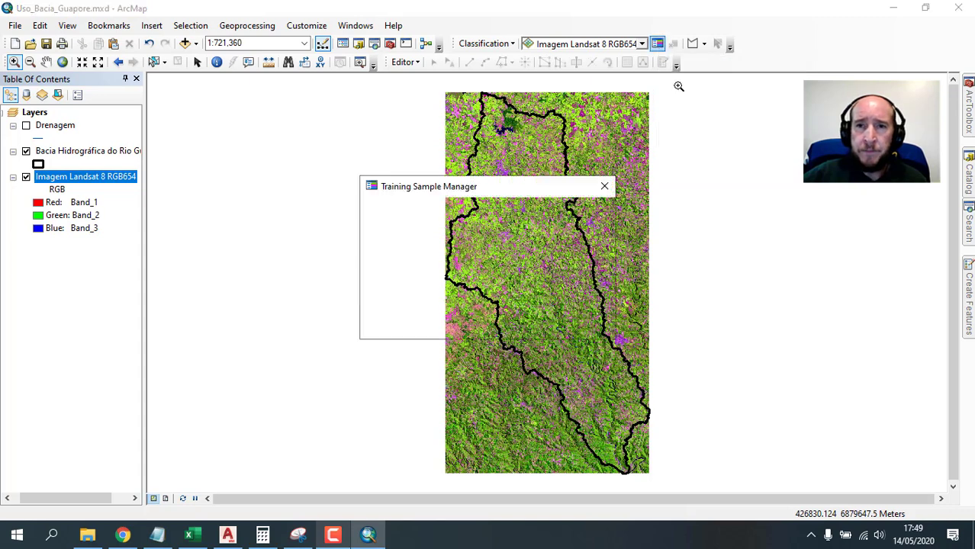
{"action": "left_click_drag", "start_coordinate": [533, 189], "coordinate": [332, 119]}
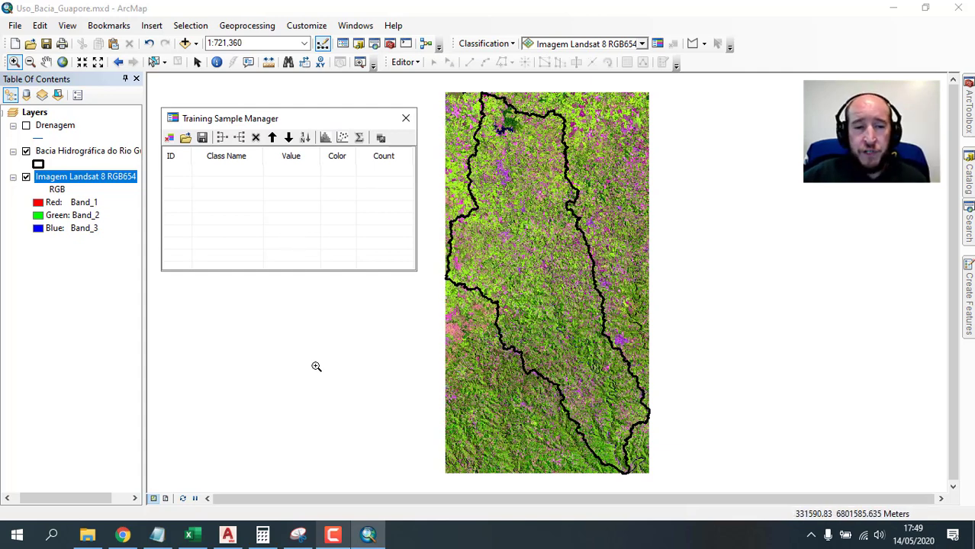
Open a blank note in Bloco de Notas and place it beside the Training Sample Manager.
{"action": "key", "text": "super"}
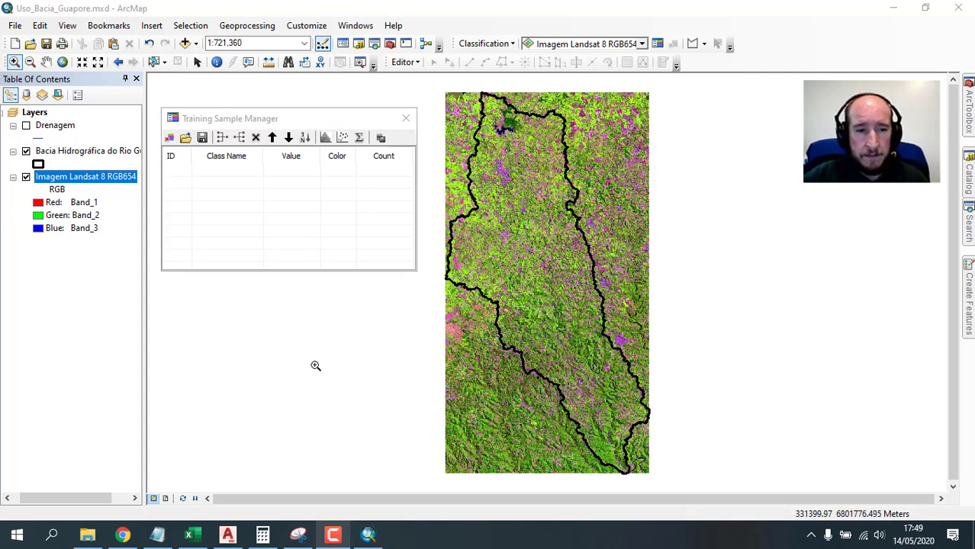
{"action": "type", "text": "bloco"}
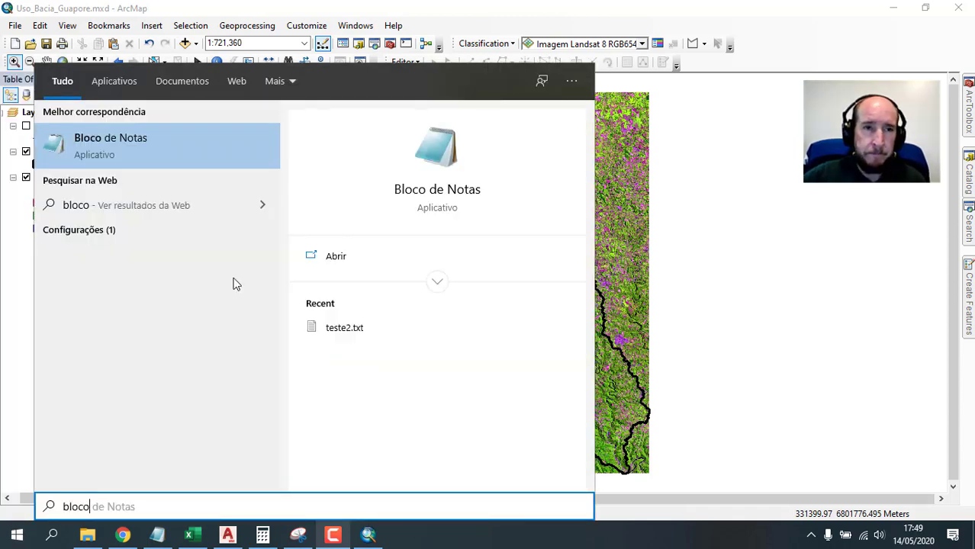
{"action": "left_click", "coordinate": [121, 147]}
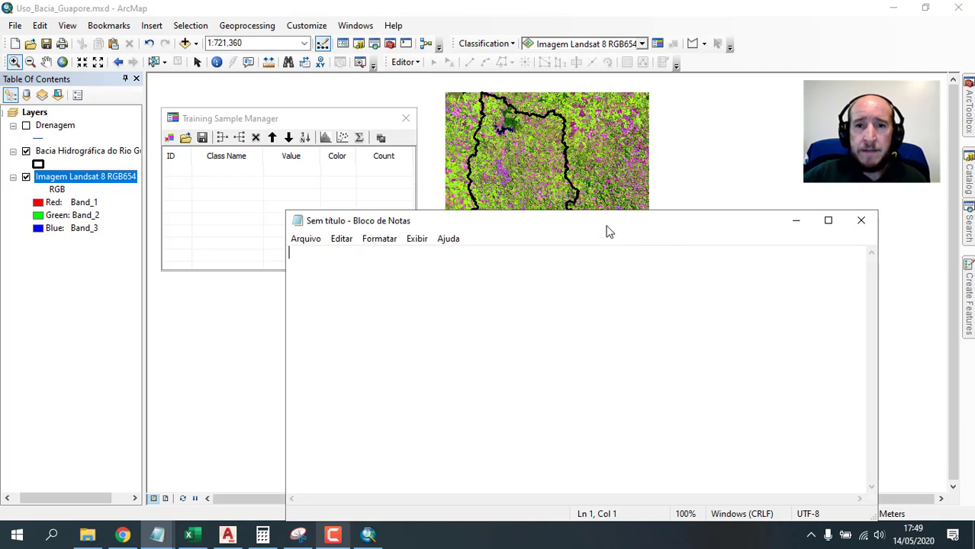
{"action": "left_click_drag", "start_coordinate": [601, 225], "coordinate": [801, 172]}
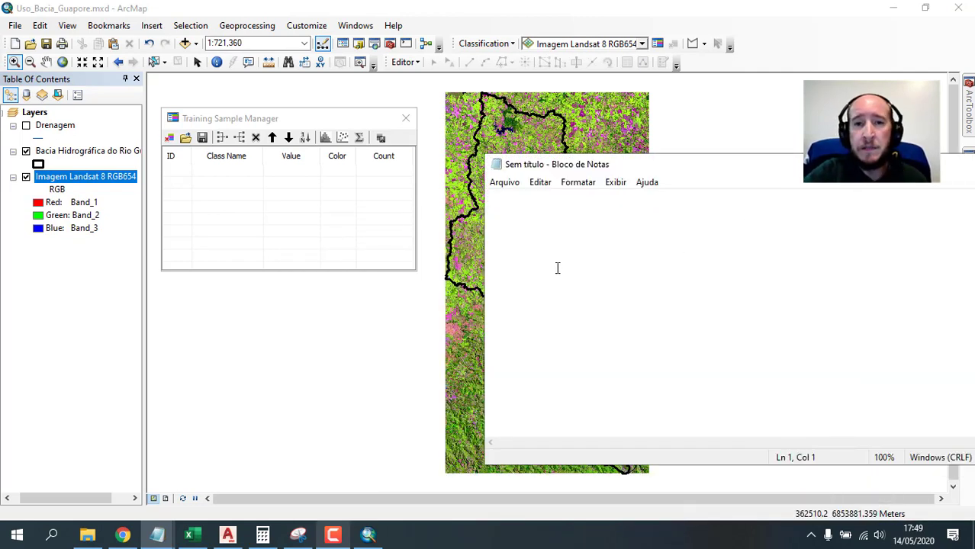
List the land-use classes Floresta Nativa, Floresta Exótica and Pastagens permanentes on separate lines of the note.
{"action": "type", "text": "Flore"}
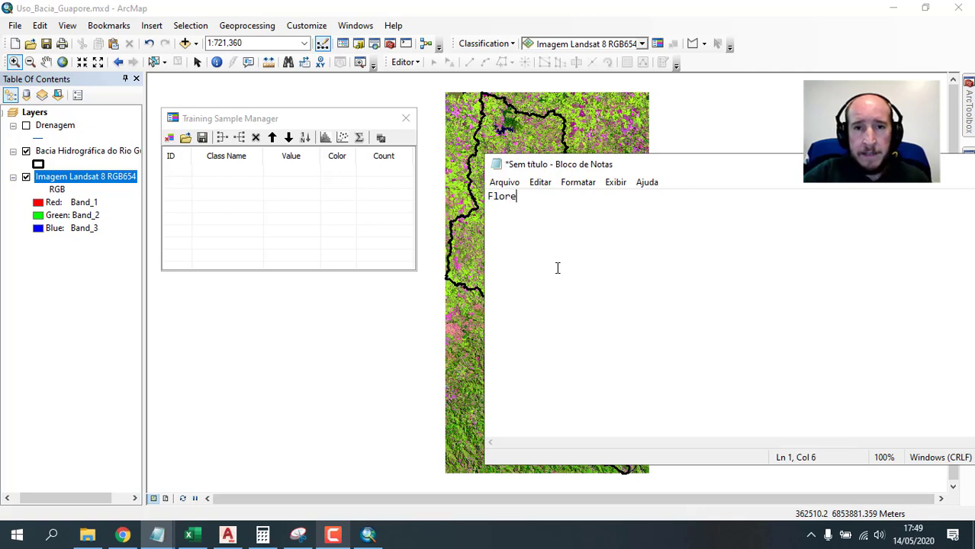
{"action": "type", "text": "sta Nativa "}
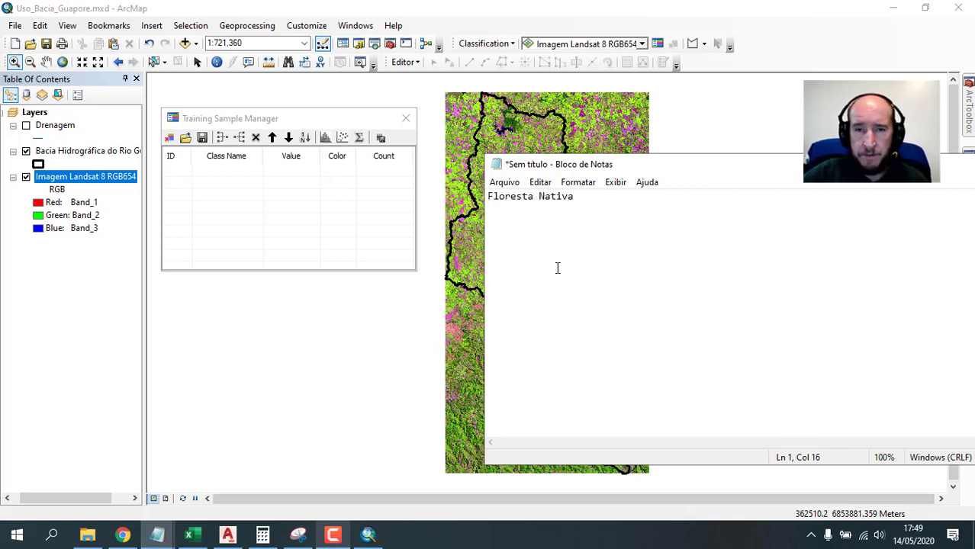
{"action": "type", "text": "Florest"}
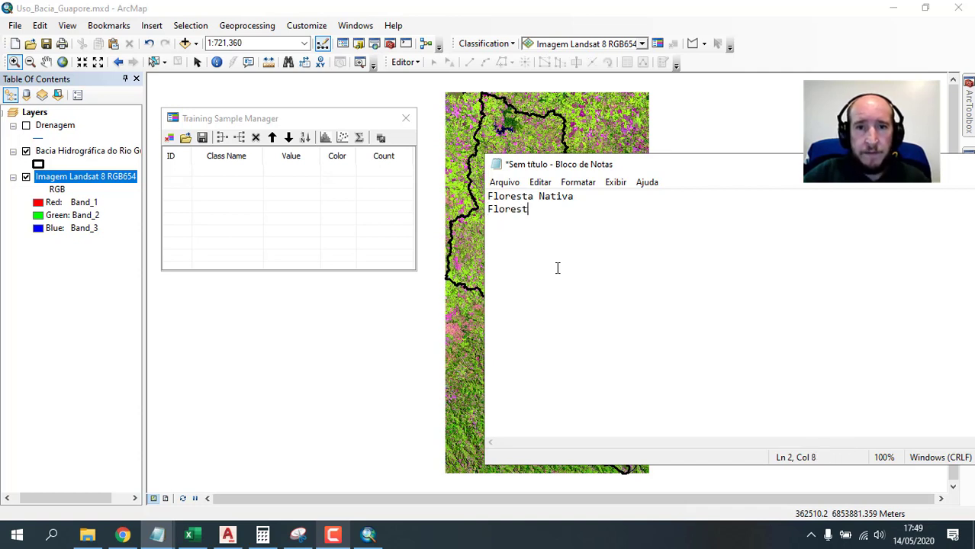
{"action": "type", "text": "a Exótica "}
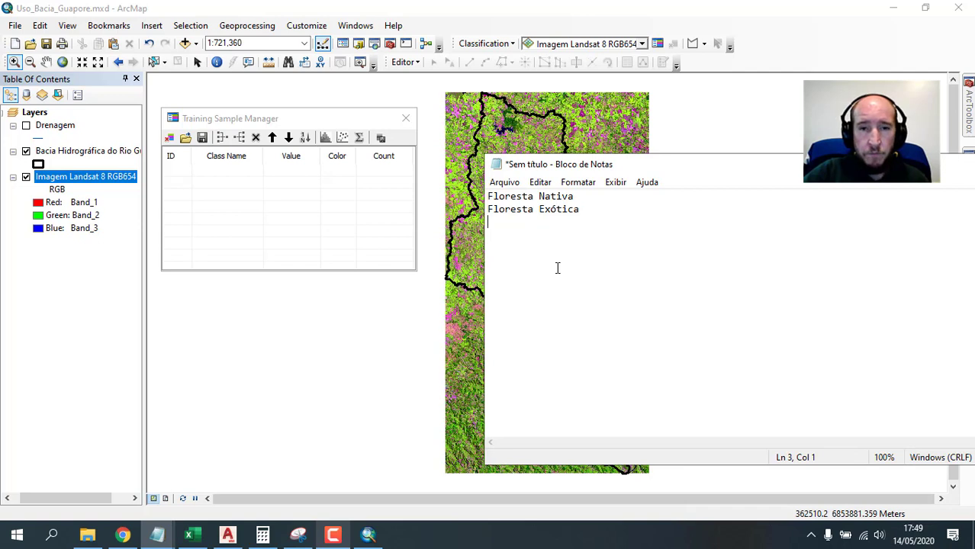
{"action": "type", "text": "Pas"}
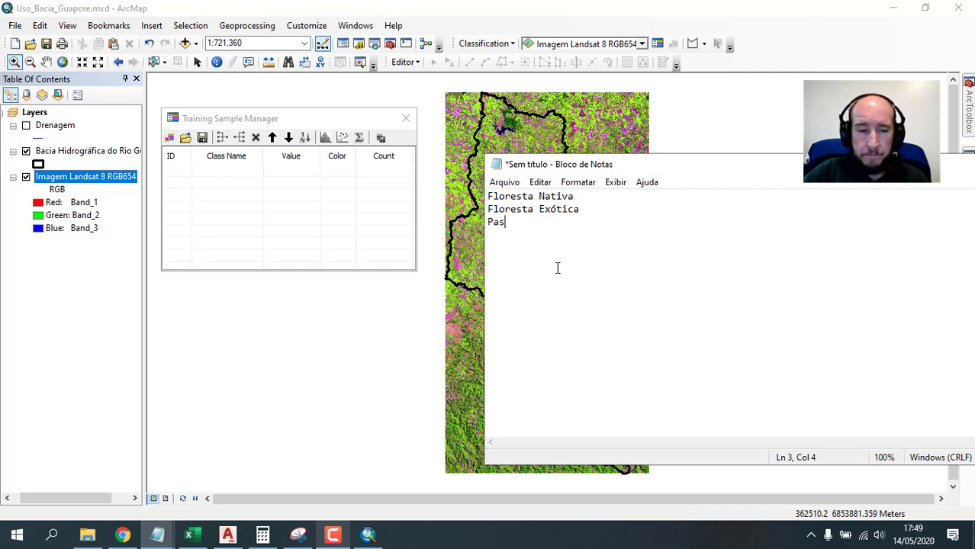
{"action": "type", "text": "tagens"}
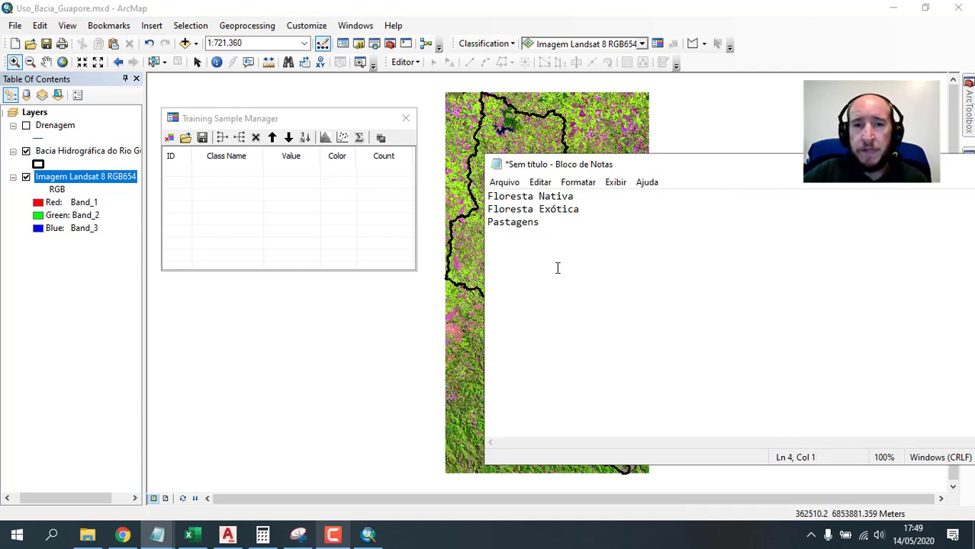
{"action": "key", "text": "BackSpace"}
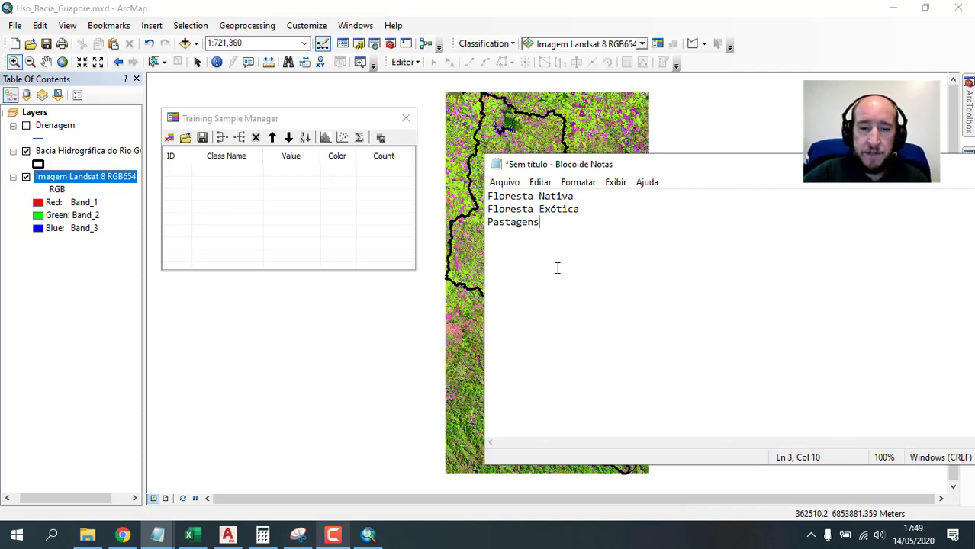
{"action": "type", "text": "permane"}
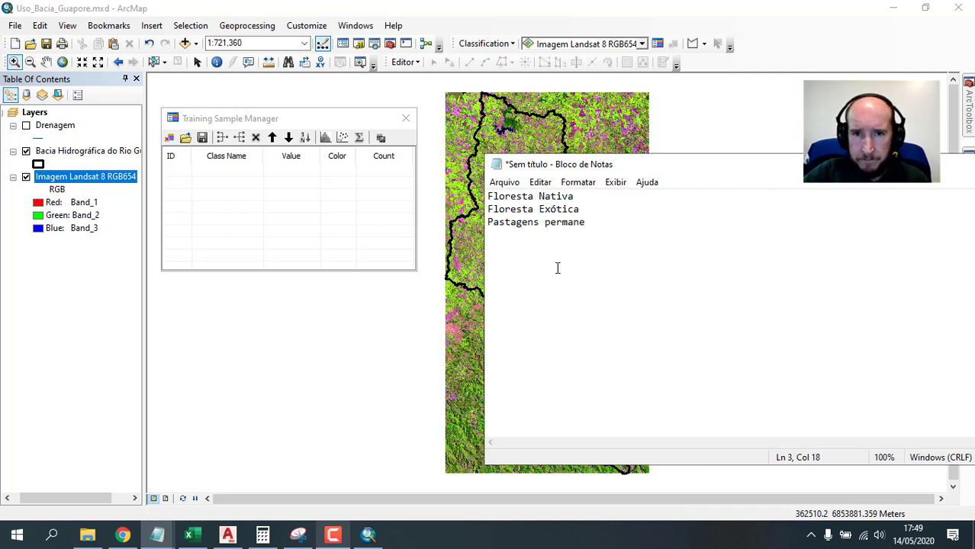
{"action": "type", "text": "ntes"}
{"action": "key", "text": "Return"}
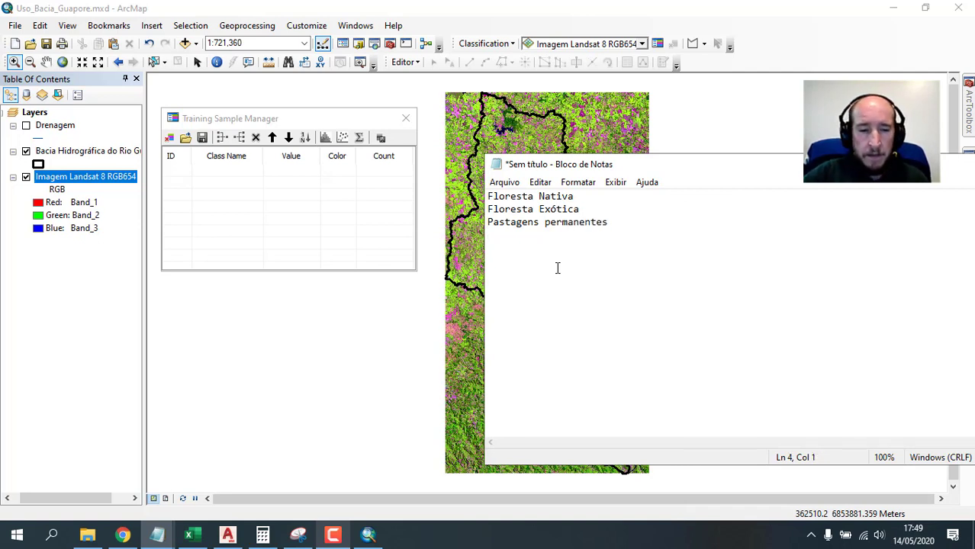
{"action": "type", "text": "ag"}
{"action": "type", "text": "gu"}
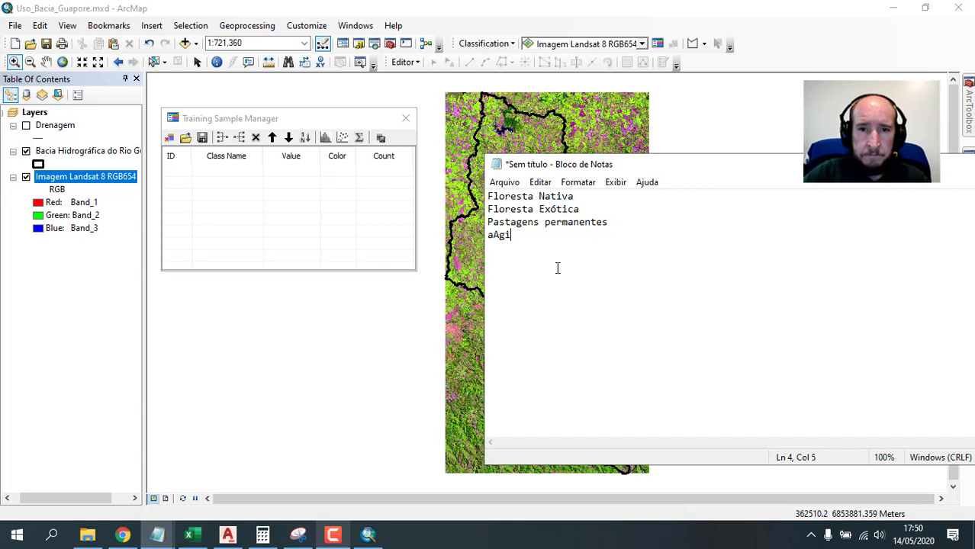
{"action": "key", "text": "BackSpace"}
{"action": "key", "text": "BackSpace"}
{"action": "key", "text": "BackSpace"}
{"action": "key", "text": "BackSpace"}
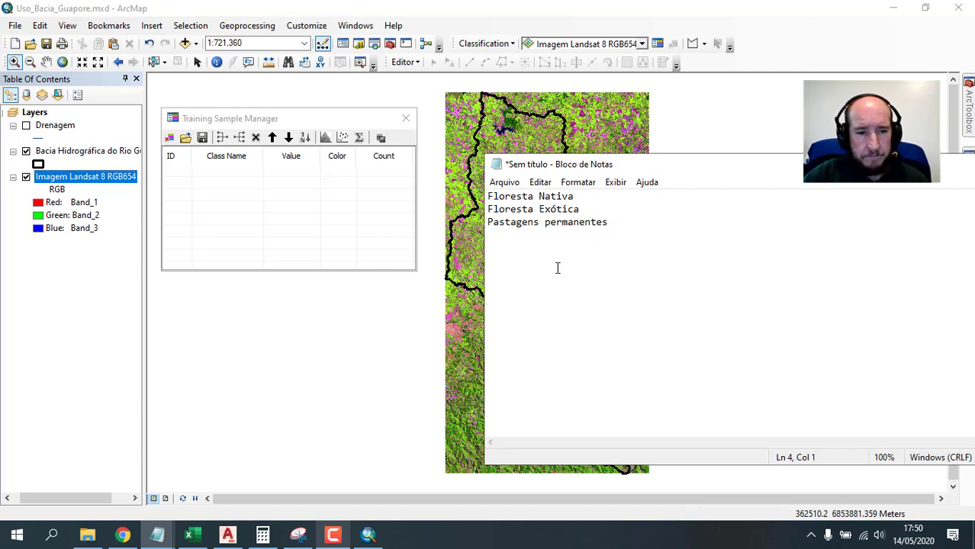
{"action": "key", "text": "BackSpace"}
Add the classes Agricultura, Solo Exposto and Água on separate lines below Pastagens permanentes.
{"action": "type", "text": "Agr"}
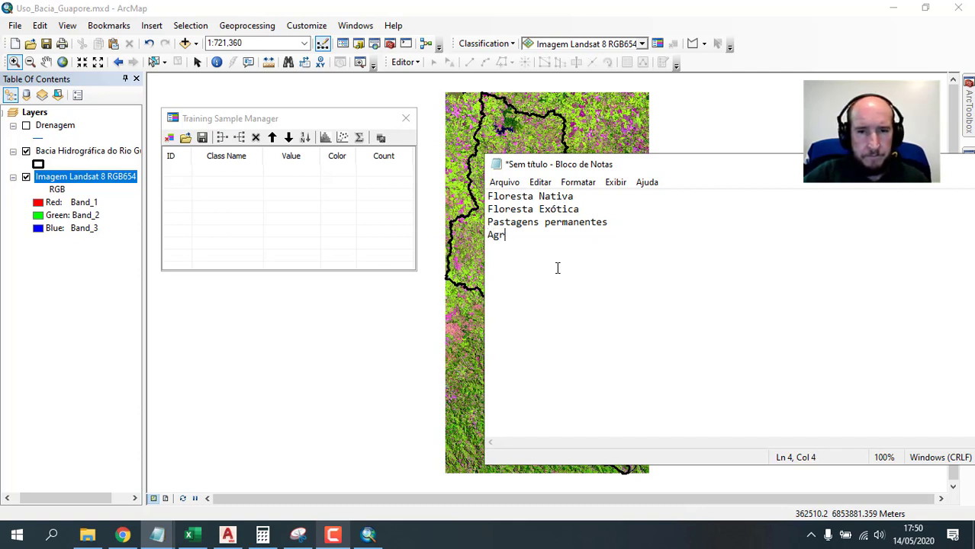
{"action": "type", "text": "icultura "}
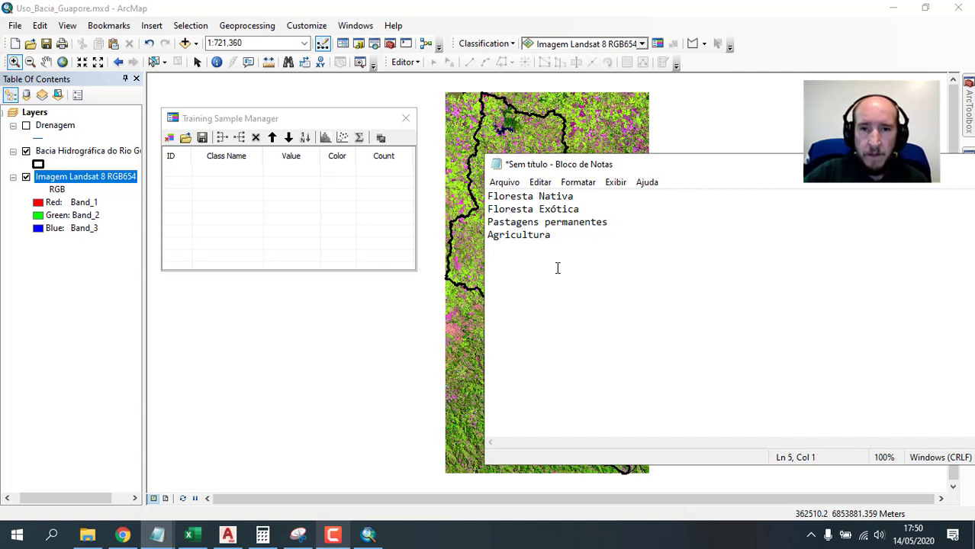
{"action": "type", "text": "Solo Exposto"}
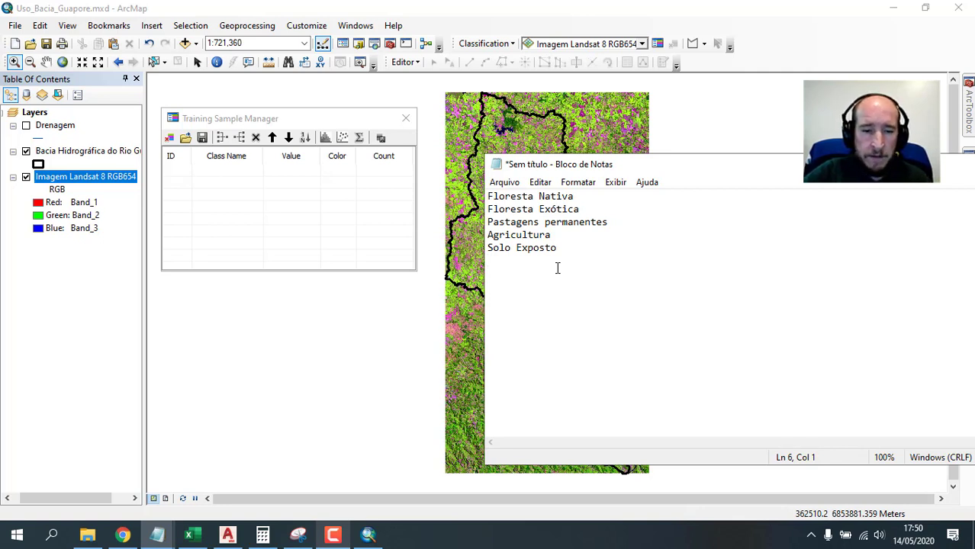
{"action": "type", "text": "Água"}
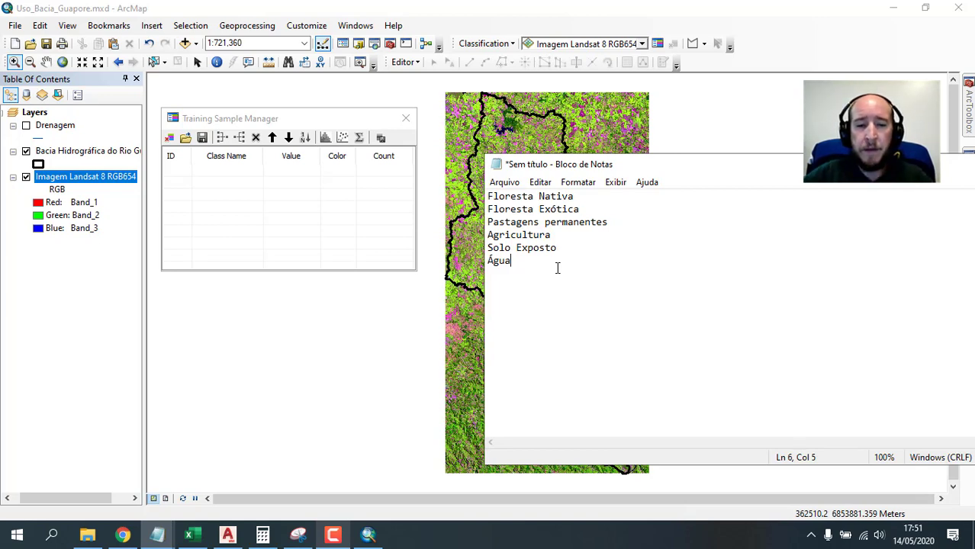
Number the class list in the note from 1 for Floresta Nativa to 6 for Água, prefixing each line with its number.
{"action": "key", "text": "alt+Tab"}
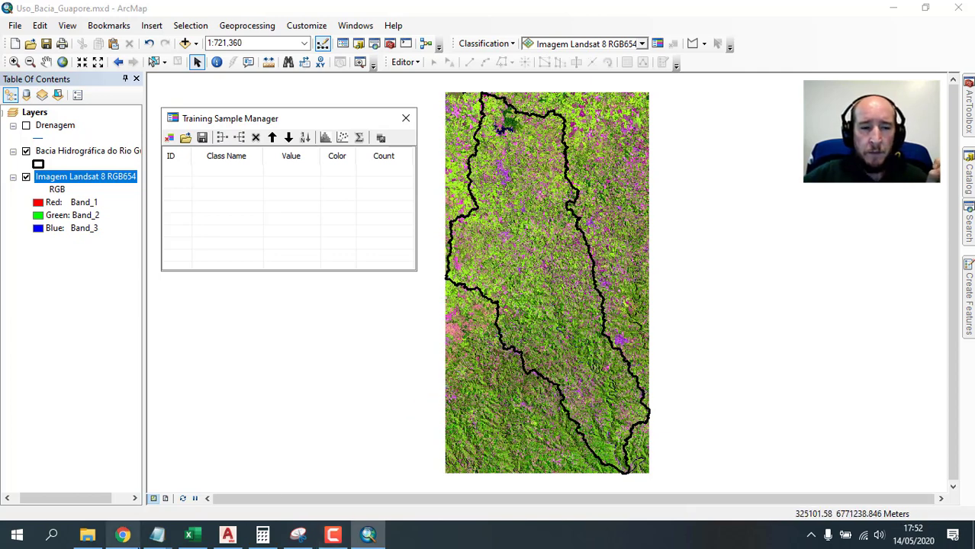
{"action": "left_click", "coordinate": [158, 535]}
{"action": "left_click", "coordinate": [255, 438]}
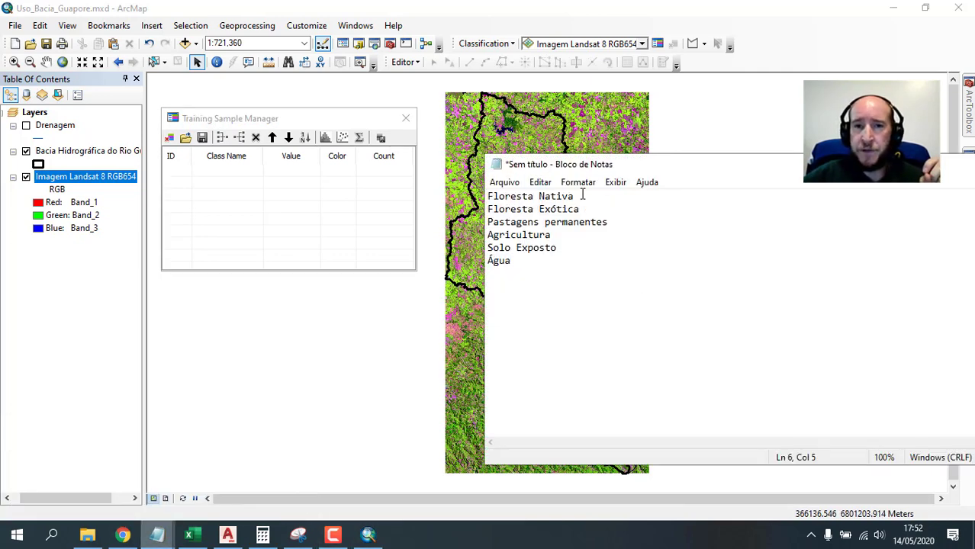
{"action": "left_click", "coordinate": [587, 200]}
{"action": "type", "text": "1. "}
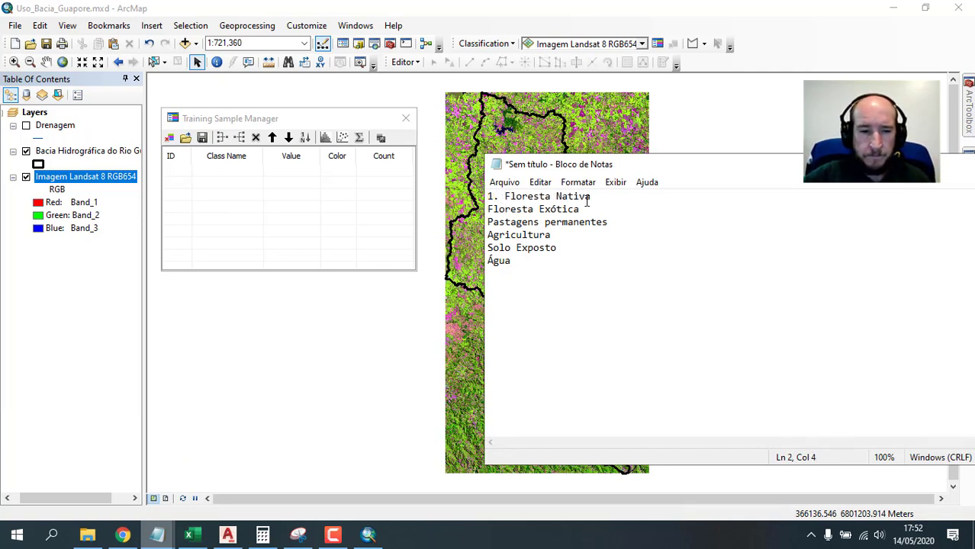
{"action": "type", "text": "2. "}
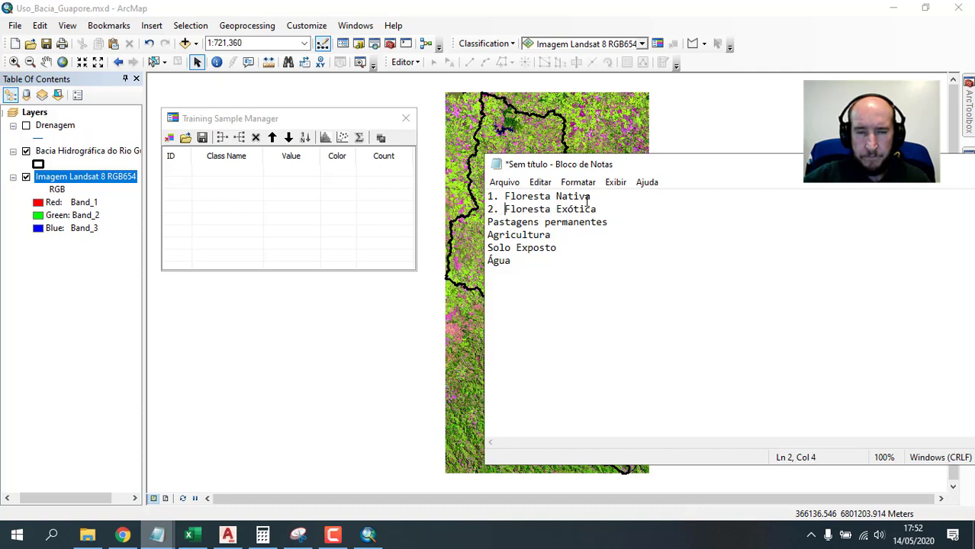
{"action": "type", "text": "3. "}
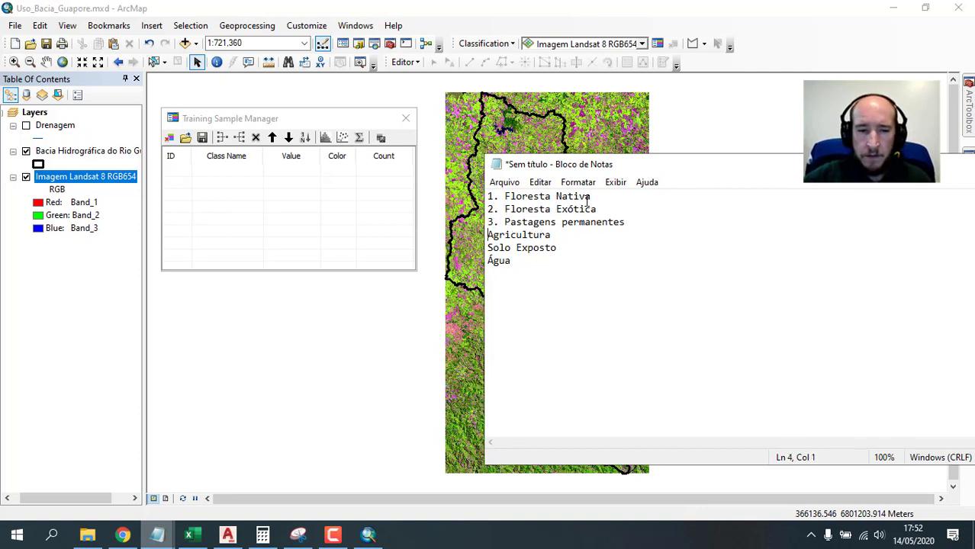
{"action": "type", "text": "4."}
{"action": "key", "text": "Down"}
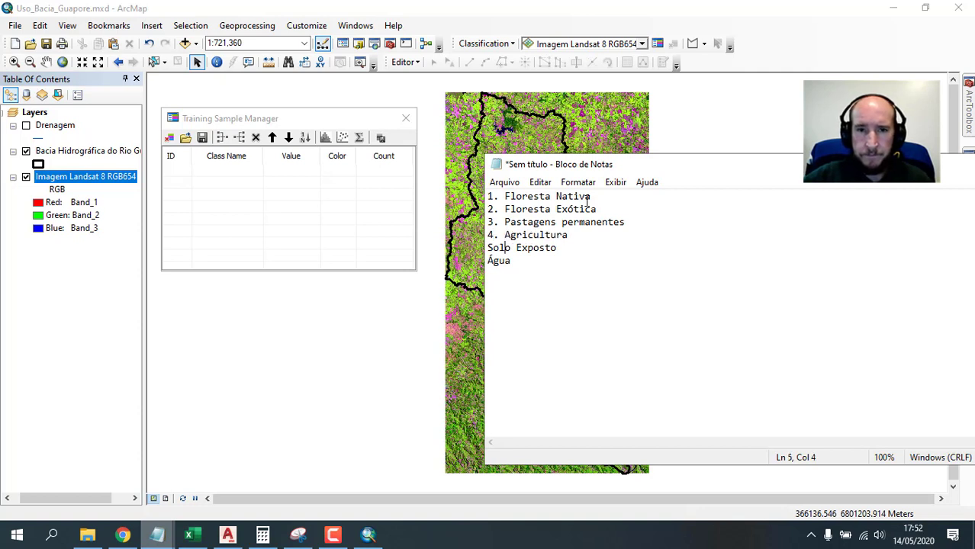
{"action": "type", "text": "5. "}
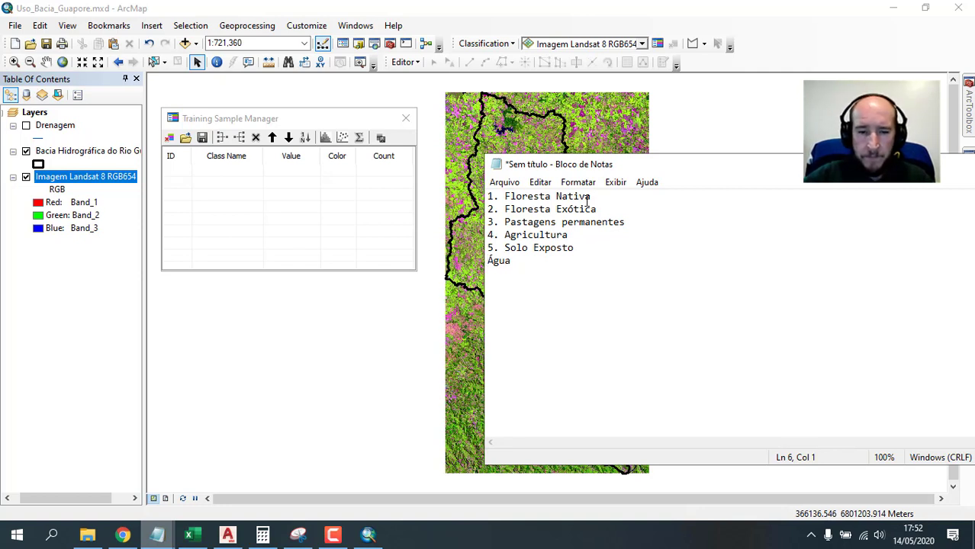
{"action": "type", "text": "6."}
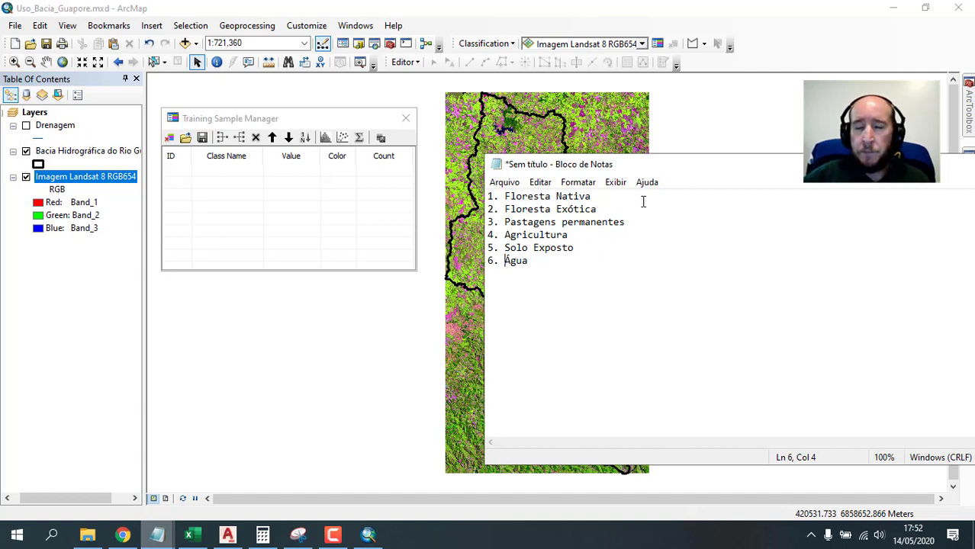
Shrink the note so it just fits the class list, park it beside the Landsat image, and return to ArcMap.
{"action": "left_click_drag", "start_coordinate": [628, 196], "coordinate": [505, 194]}
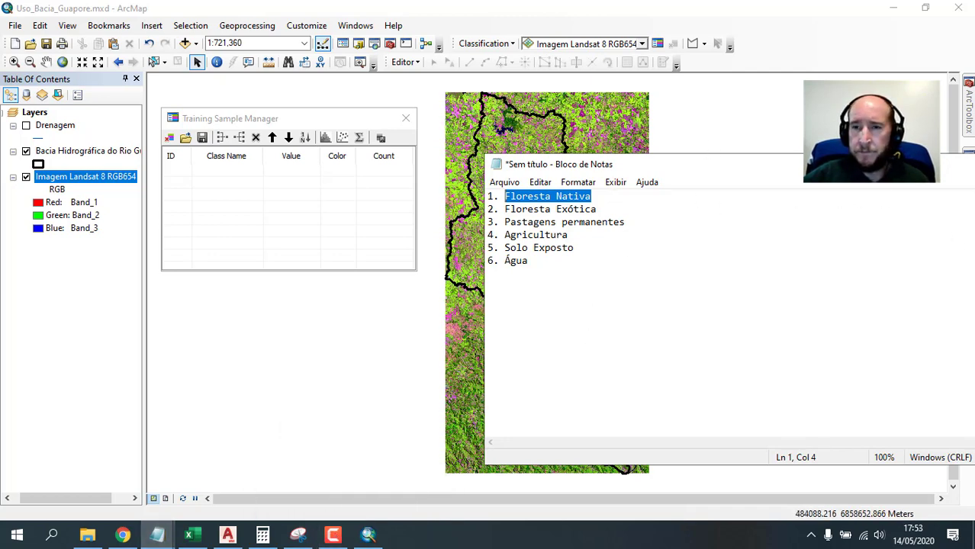
{"action": "left_click_drag", "start_coordinate": [894, 162], "coordinate": [717, 138]}
{"action": "left_click_drag", "start_coordinate": [900, 252], "coordinate": [521, 252]}
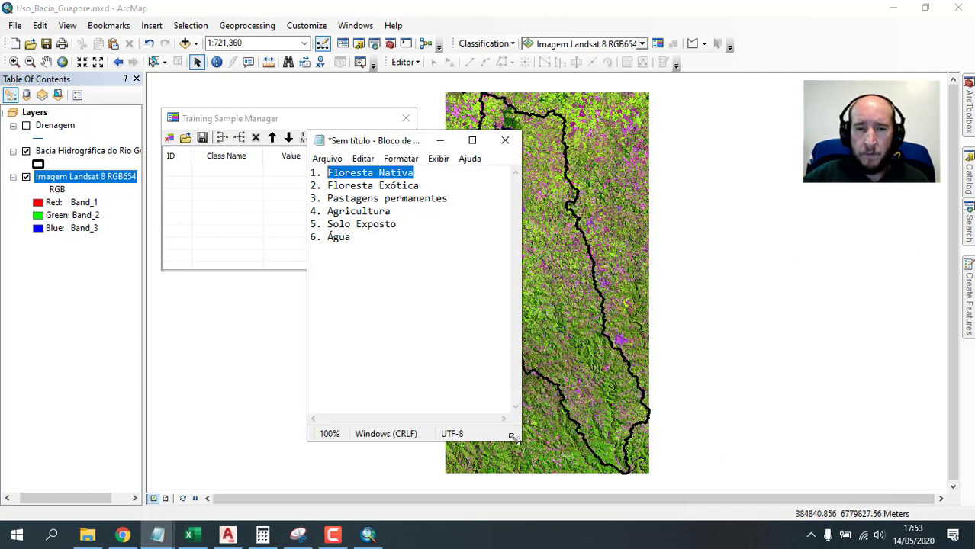
{"action": "left_click_drag", "start_coordinate": [519, 439], "coordinate": [492, 268]}
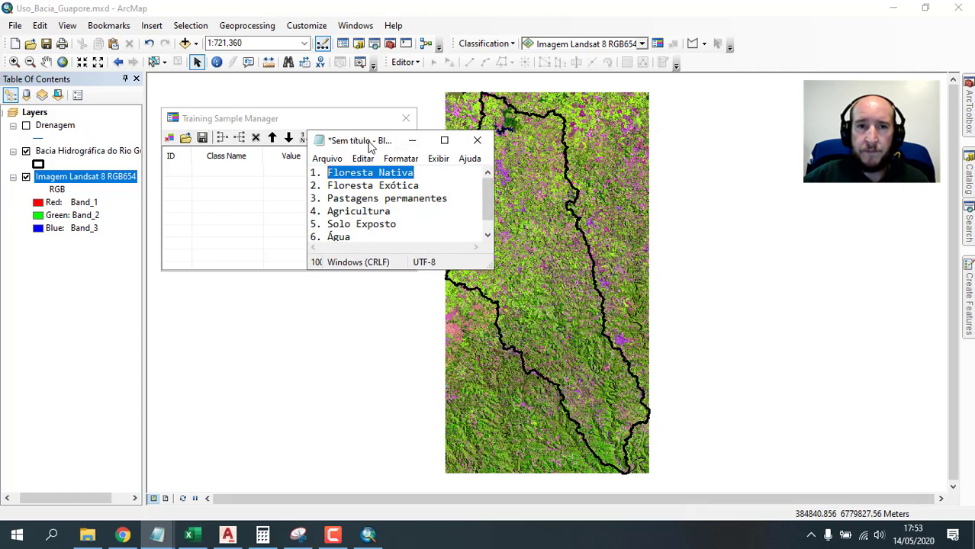
{"action": "left_click_drag", "start_coordinate": [369, 143], "coordinate": [795, 127]}
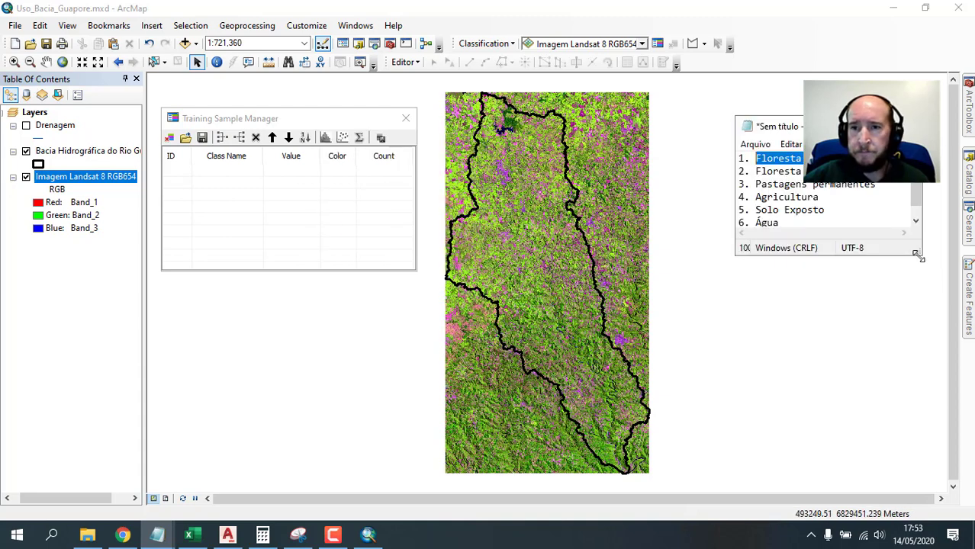
{"action": "left_click_drag", "start_coordinate": [918, 259], "coordinate": [921, 262]}
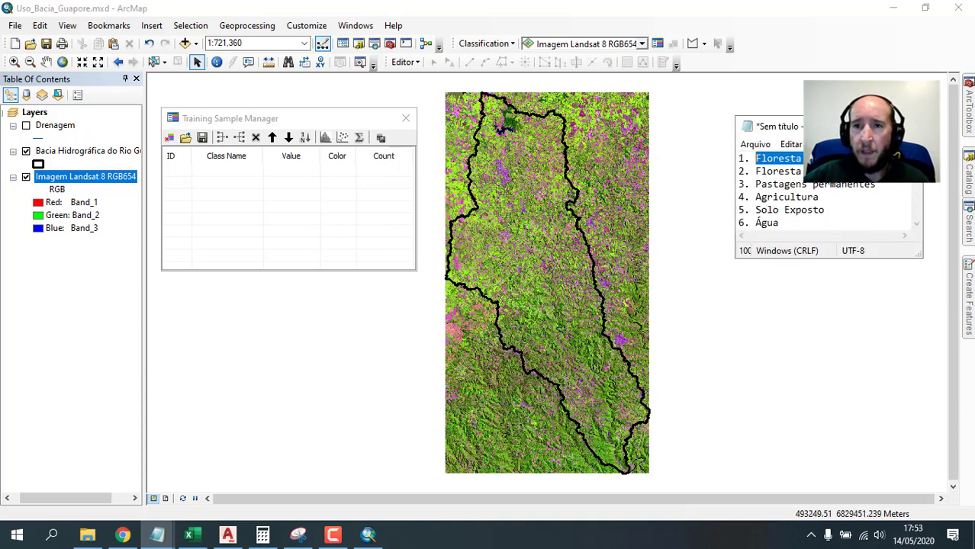
{"action": "left_click", "coordinate": [692, 162]}
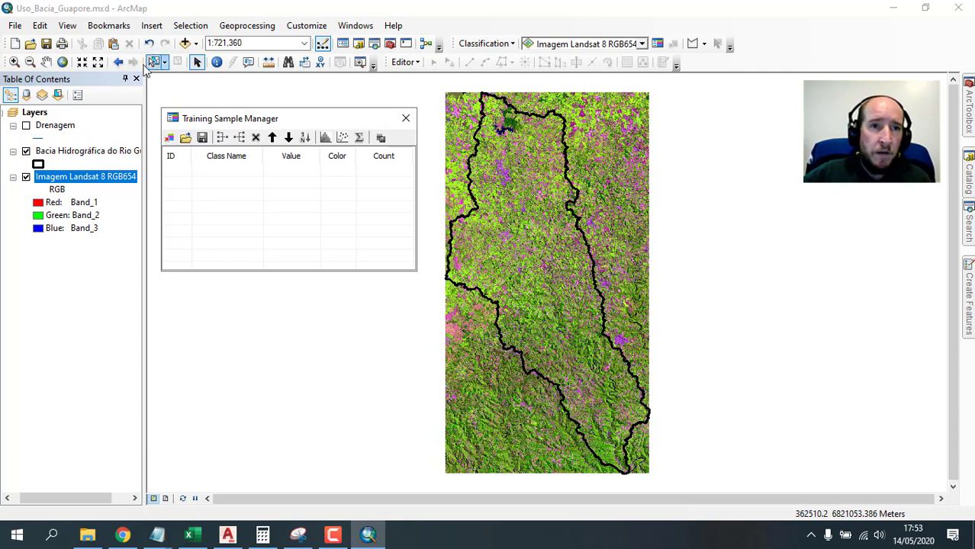
Draw a training sample polygon around the native forest patch just west of the river bend in the basin's southern part.
{"action": "left_click", "coordinate": [13, 62]}
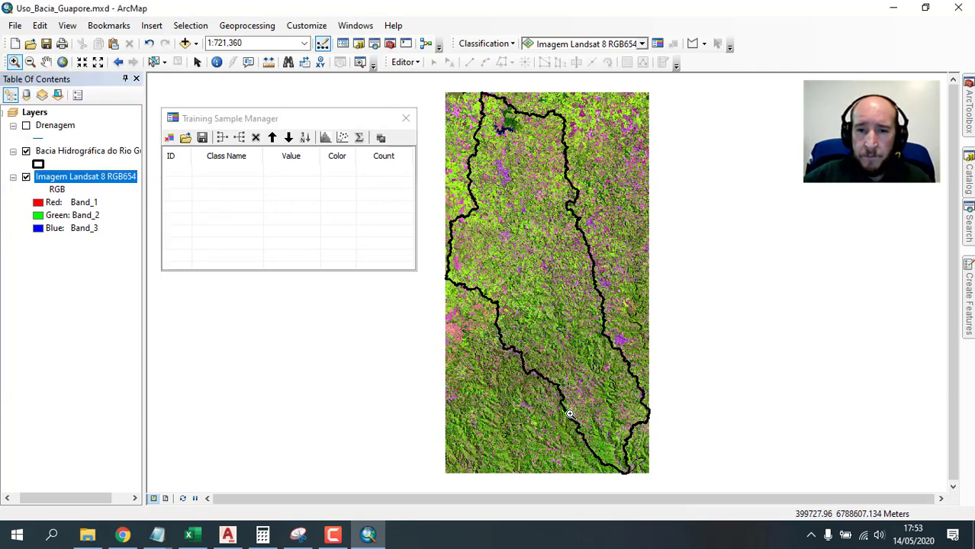
{"action": "left_click_drag", "start_coordinate": [624, 443], "coordinate": [651, 471]}
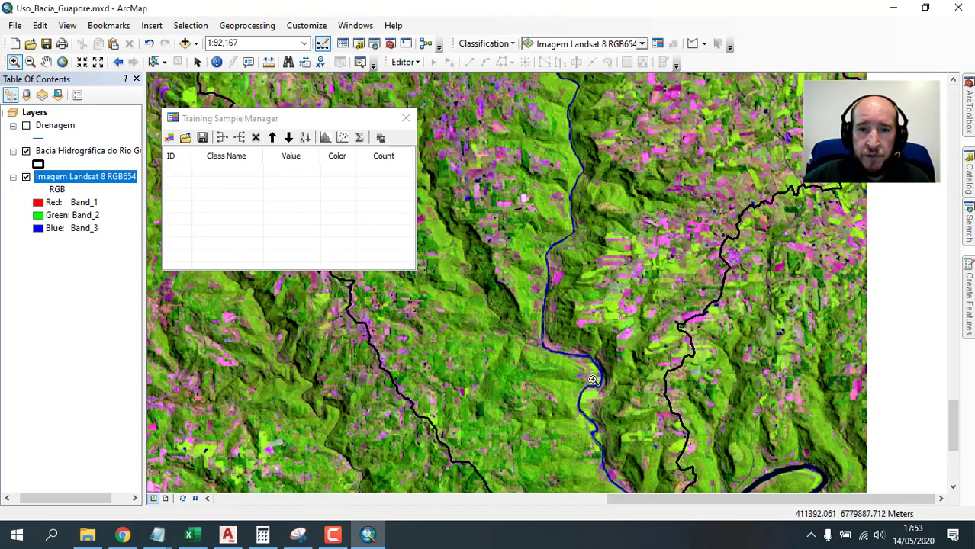
{"action": "left_click_drag", "start_coordinate": [588, 347], "coordinate": [602, 226]}
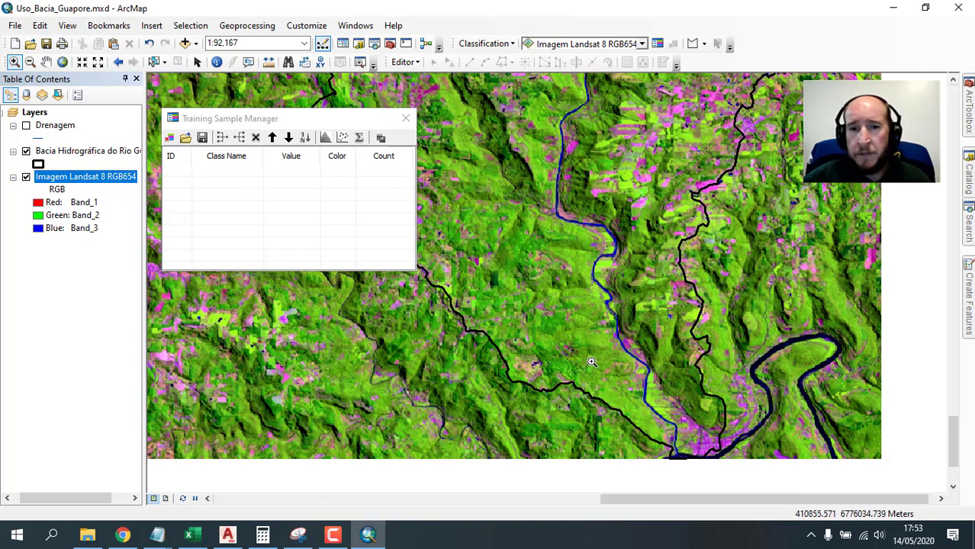
{"action": "scroll", "coordinate": [536, 283], "scroll_direction": "down", "scroll_amount": 3}
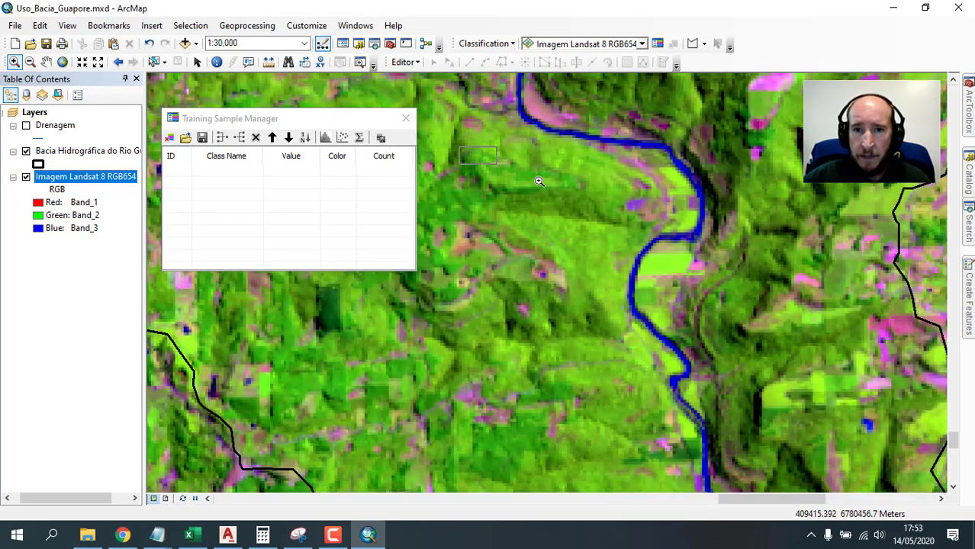
{"action": "left_click_drag", "start_coordinate": [460, 149], "coordinate": [697, 319]}
{"action": "left_click_drag", "start_coordinate": [581, 250], "coordinate": [777, 291]}
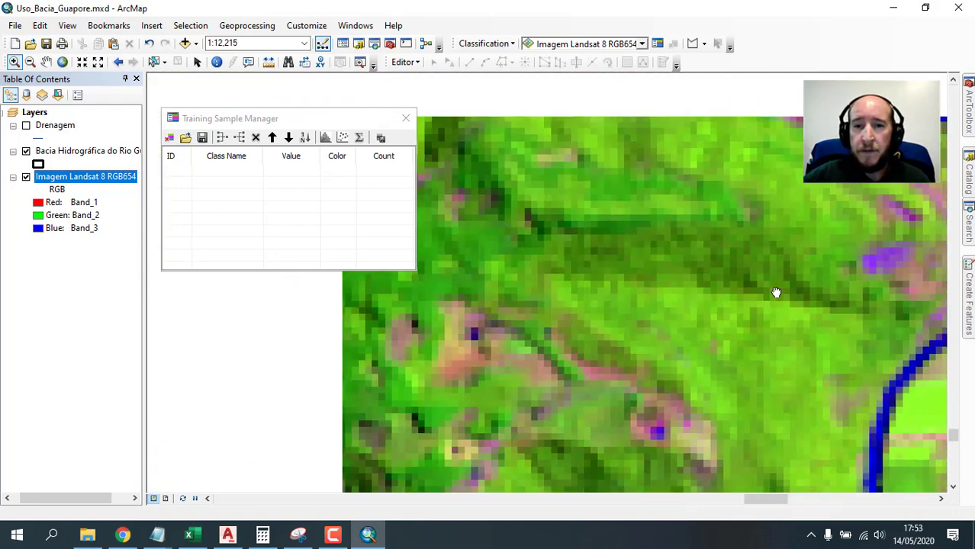
{"action": "scroll", "coordinate": [744, 297], "scroll_direction": "up", "scroll_amount": 1}
{"action": "scroll", "coordinate": [742, 297], "scroll_direction": "up", "scroll_amount": 1}
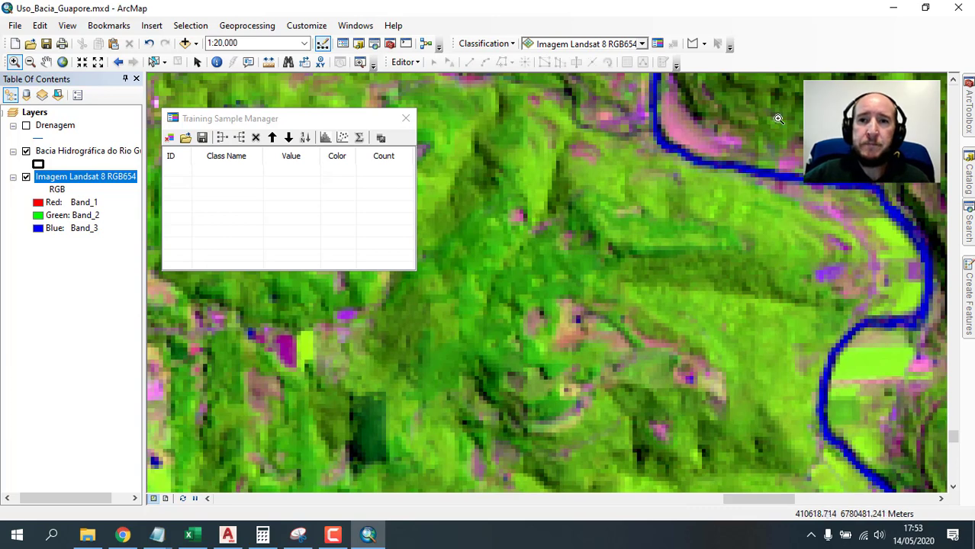
{"action": "left_click", "coordinate": [694, 45]}
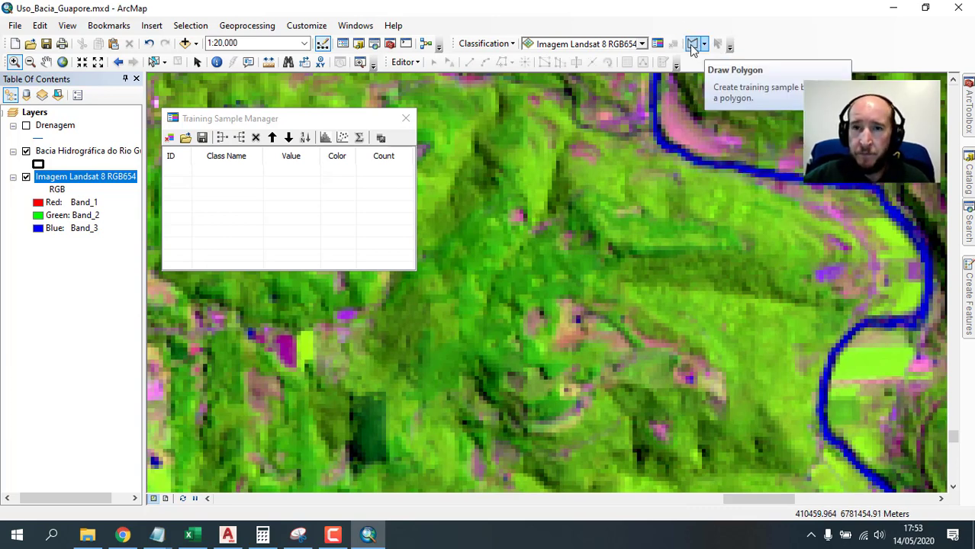
{"action": "left_click", "coordinate": [763, 246]}
{"action": "left_click", "coordinate": [816, 248]}
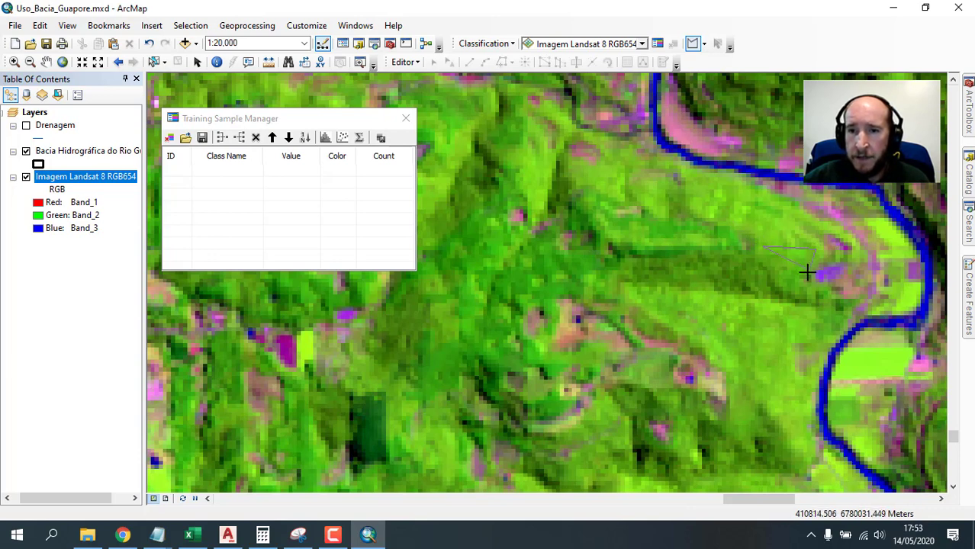
{"action": "left_click", "coordinate": [812, 323]}
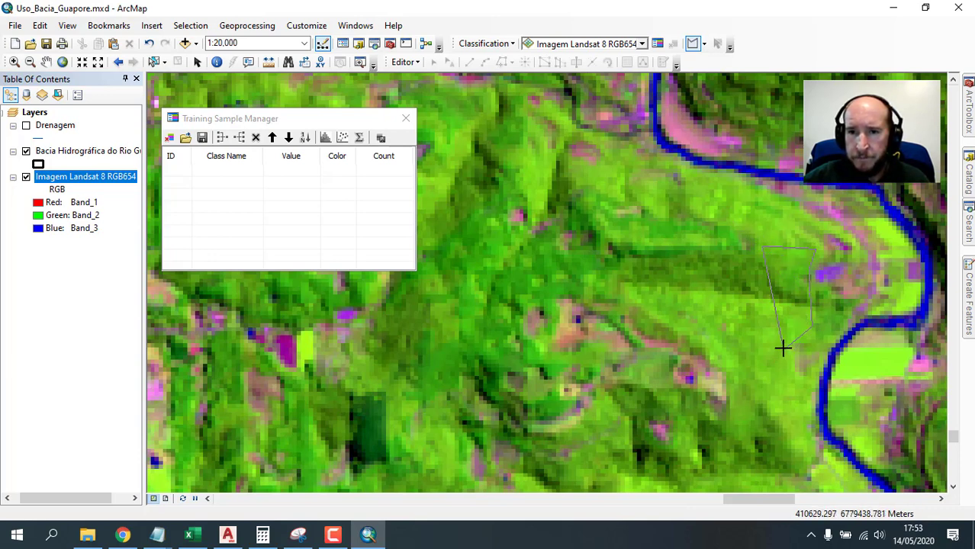
{"action": "left_click", "coordinate": [778, 344]}
{"action": "left_click", "coordinate": [785, 396]}
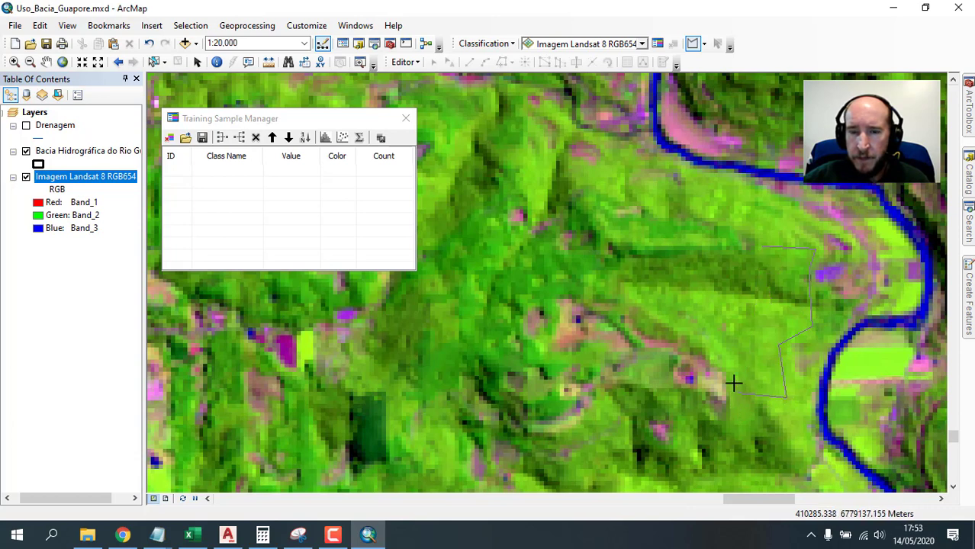
{"action": "left_click", "coordinate": [711, 352]}
{"action": "left_click", "coordinate": [732, 328]}
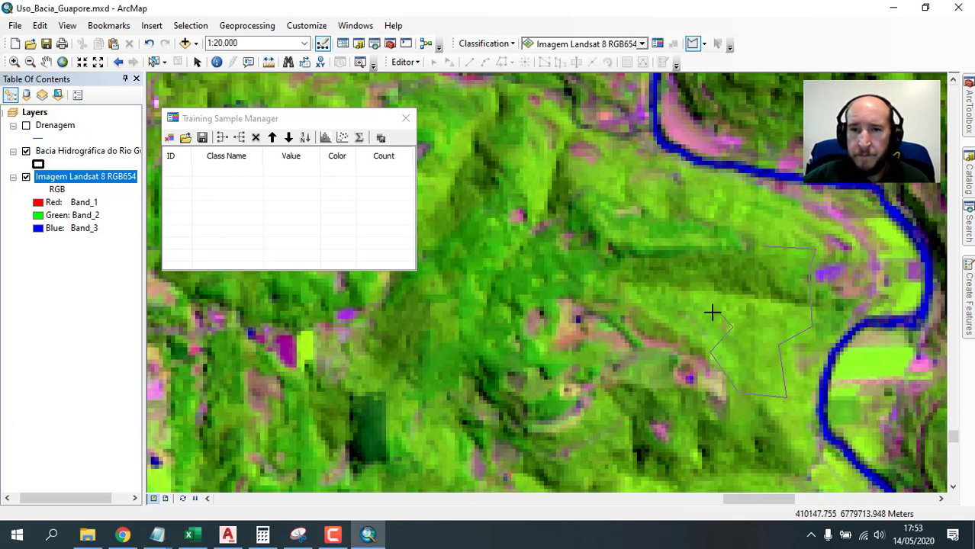
{"action": "left_click", "coordinate": [642, 294]}
{"action": "left_click", "coordinate": [620, 275]}
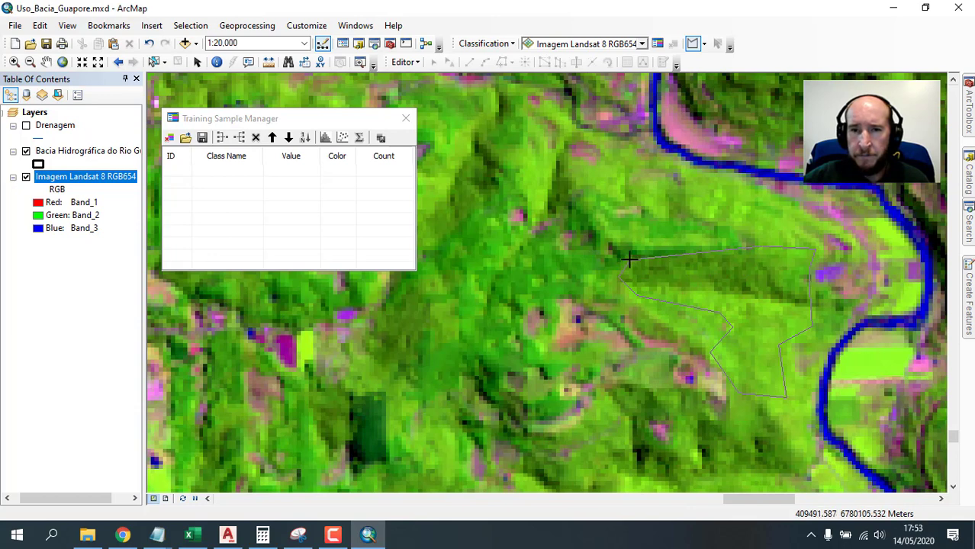
{"action": "double_click", "coordinate": [715, 252]}
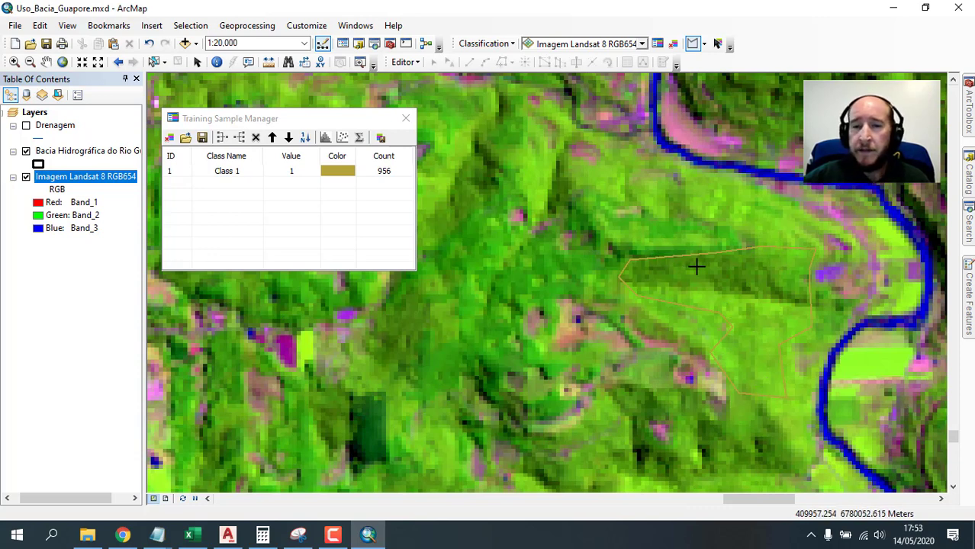
Rename the first training class as Floresta Nativa and set its color to dark green.
{"action": "double_click", "coordinate": [234, 176]}
{"action": "type", "text": "Flore"}
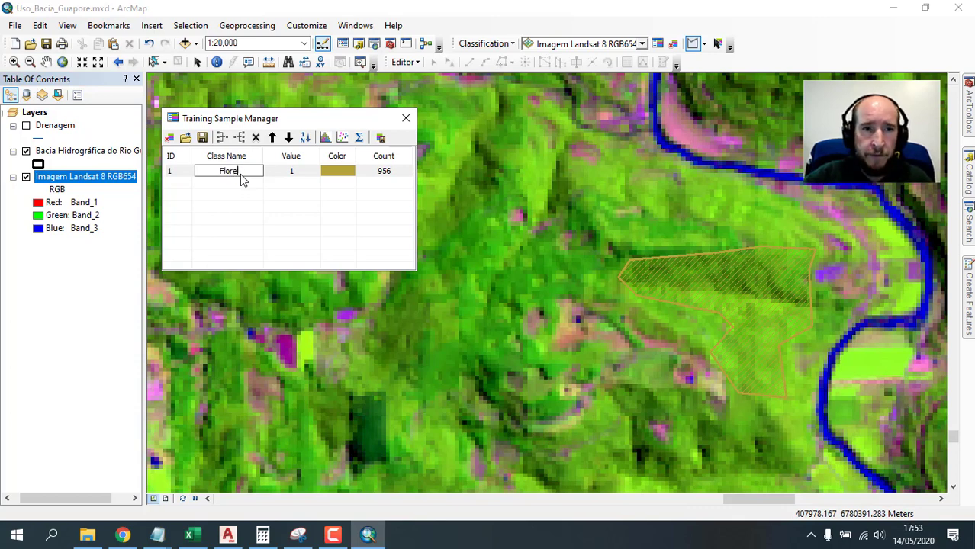
{"action": "type", "text": "sta Nativa"}
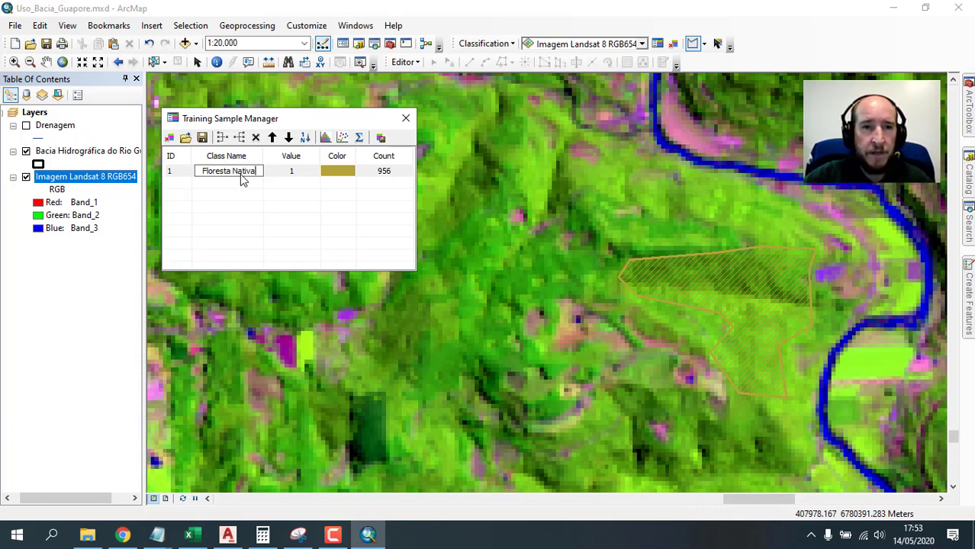
{"action": "key", "text": "Return"}
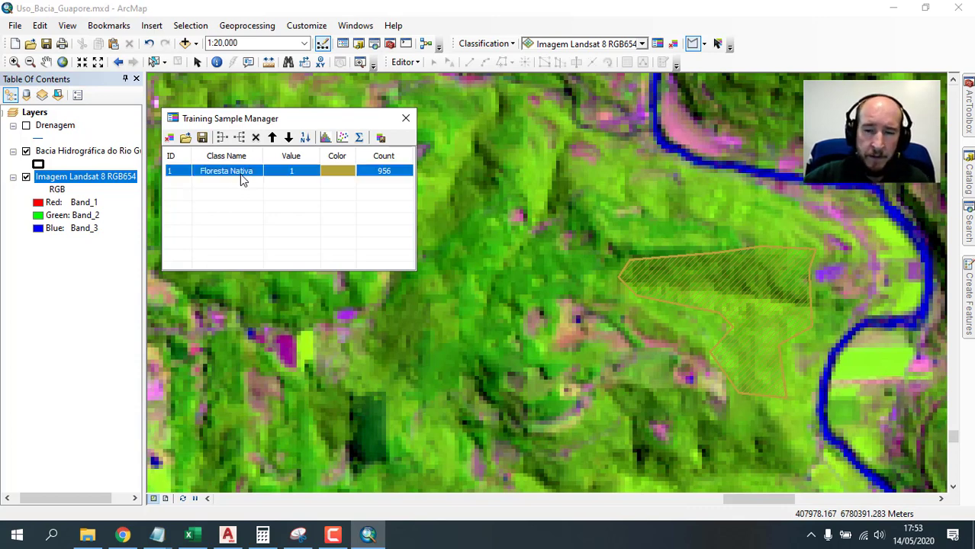
{"action": "left_click", "coordinate": [336, 178]}
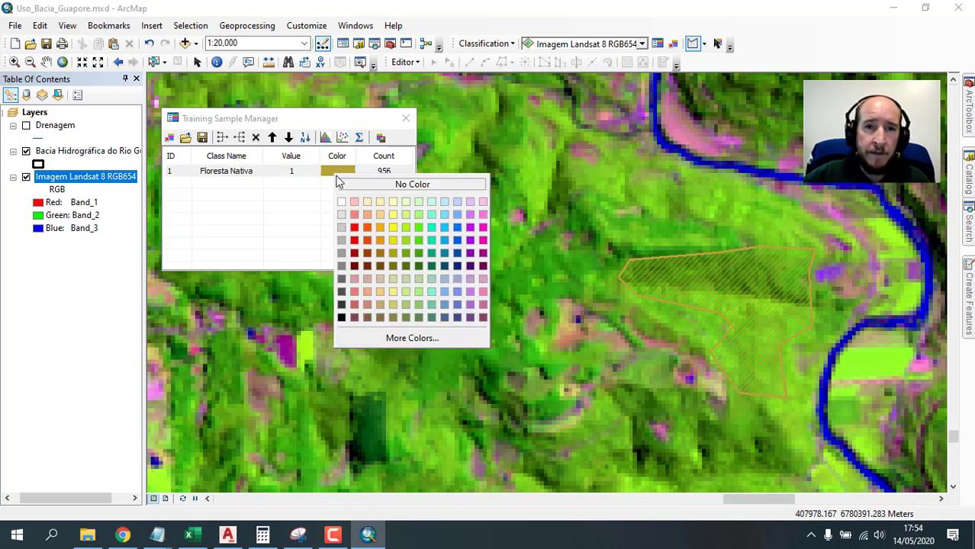
{"action": "left_click", "coordinate": [419, 252]}
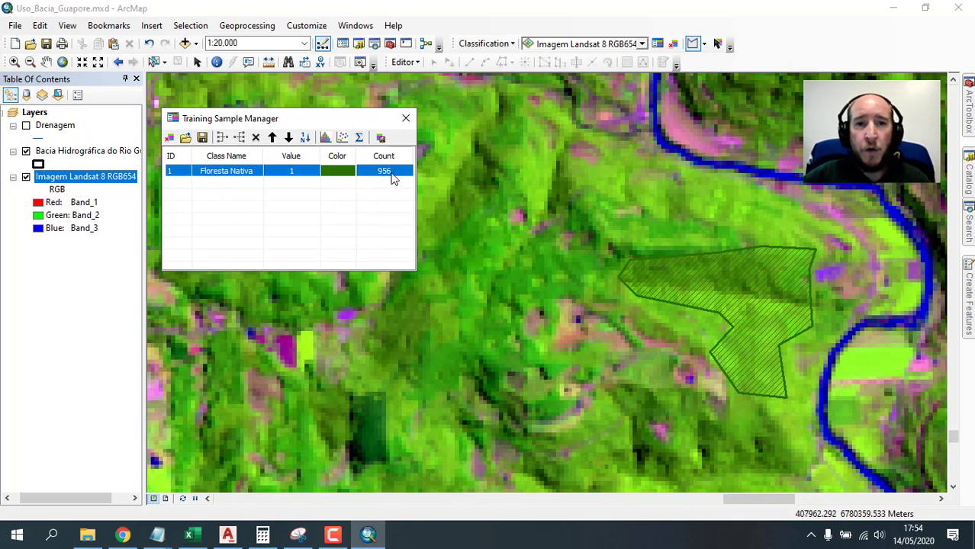
Draw a training sample polygon over the forested hillside east of the river, near the basin's southern end.
{"action": "scroll", "coordinate": [751, 281], "scroll_direction": "up", "scroll_amount": 2}
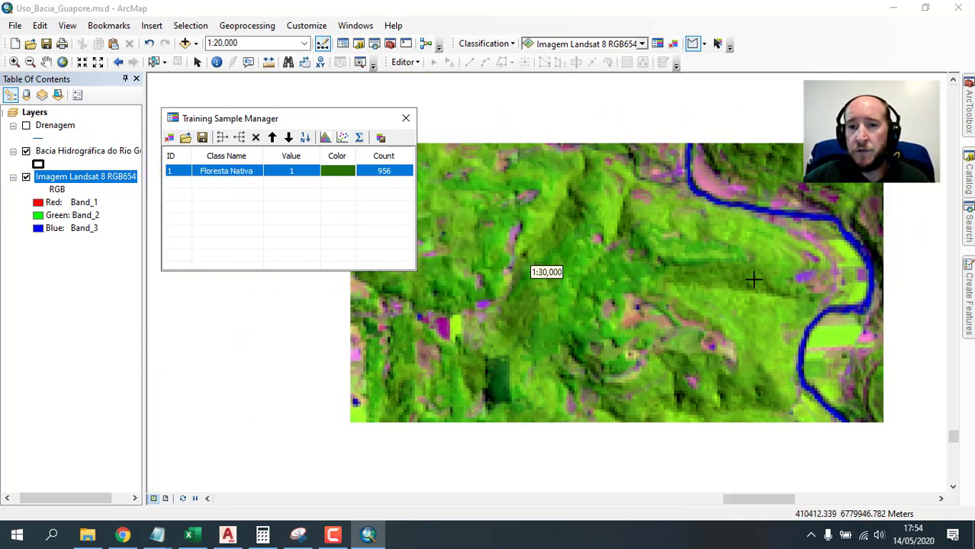
{"action": "scroll", "coordinate": [751, 281], "scroll_direction": "up", "scroll_amount": 2}
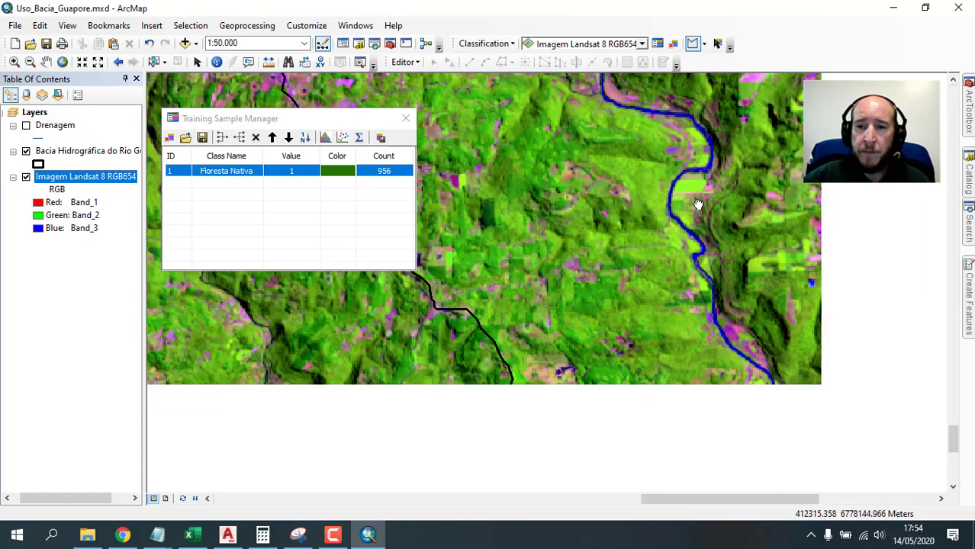
{"action": "scroll", "coordinate": [786, 284], "scroll_direction": "down", "scroll_amount": 2}
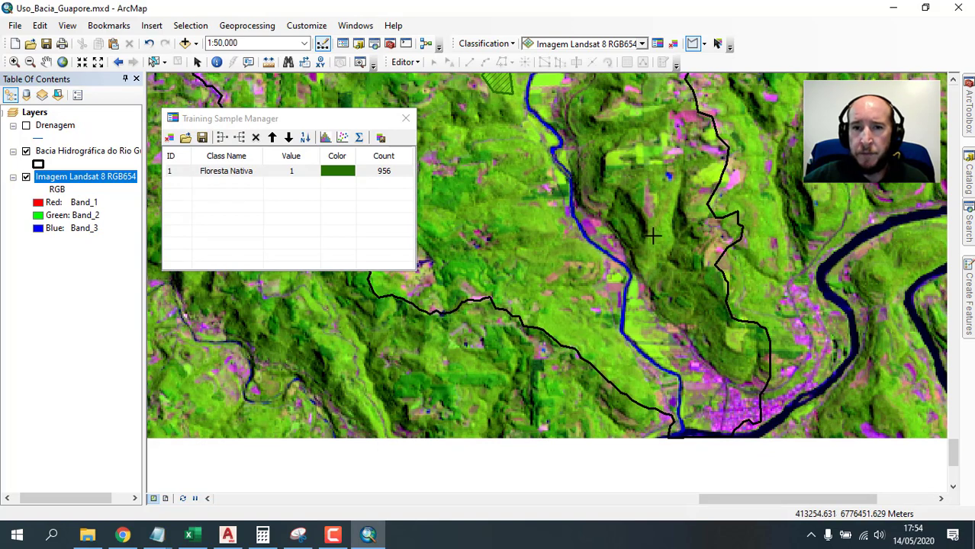
{"action": "scroll", "coordinate": [646, 261], "scroll_direction": "down", "scroll_amount": 1}
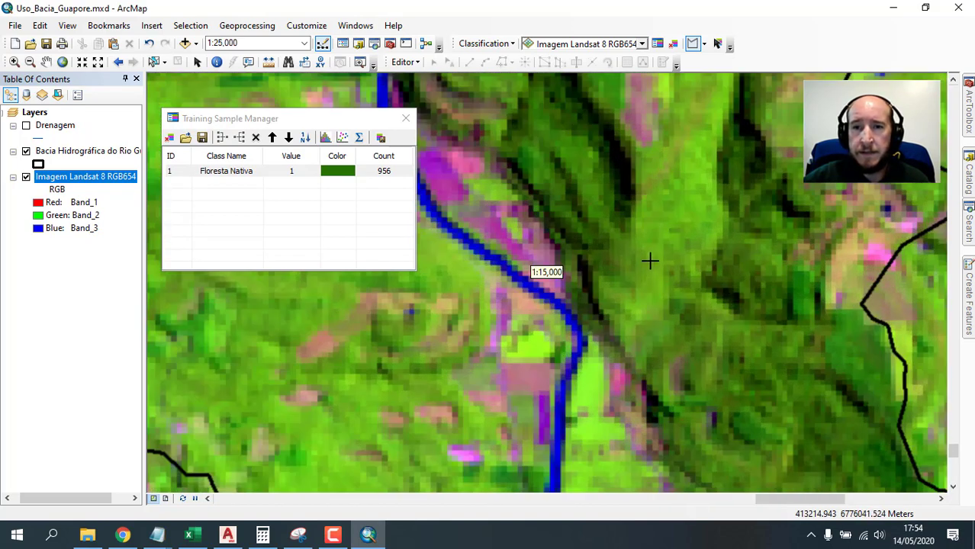
{"action": "left_click", "coordinate": [641, 275]}
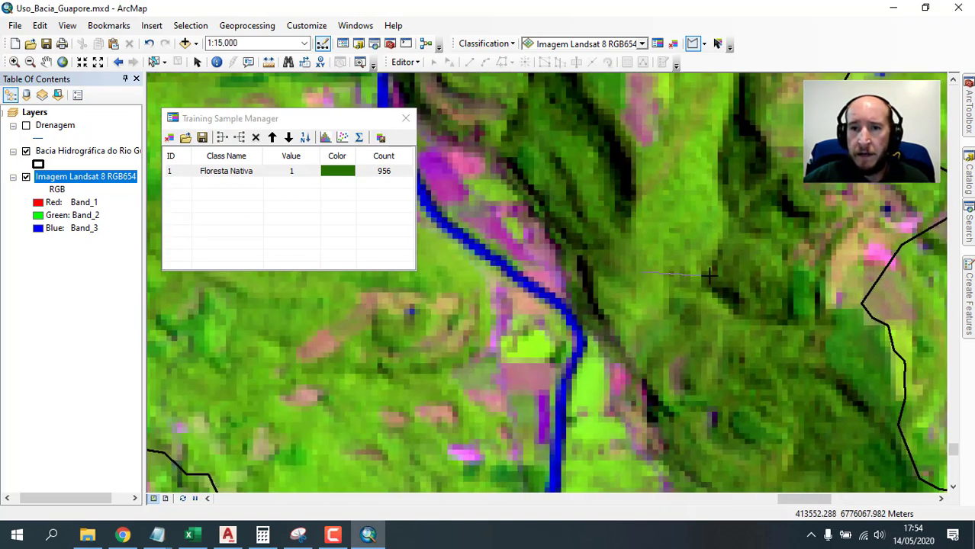
{"action": "left_click", "coordinate": [764, 286]}
{"action": "left_click", "coordinate": [792, 227]}
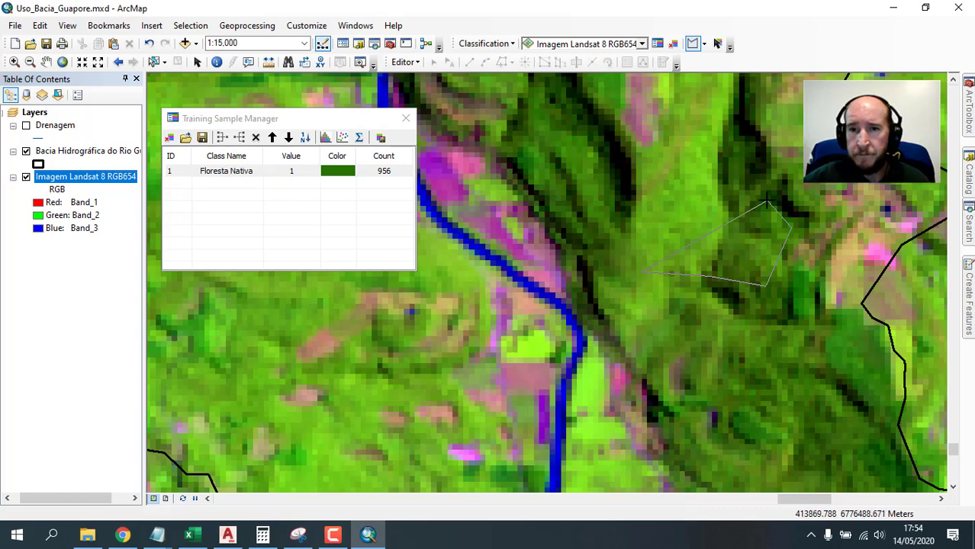
{"action": "left_click", "coordinate": [708, 114]}
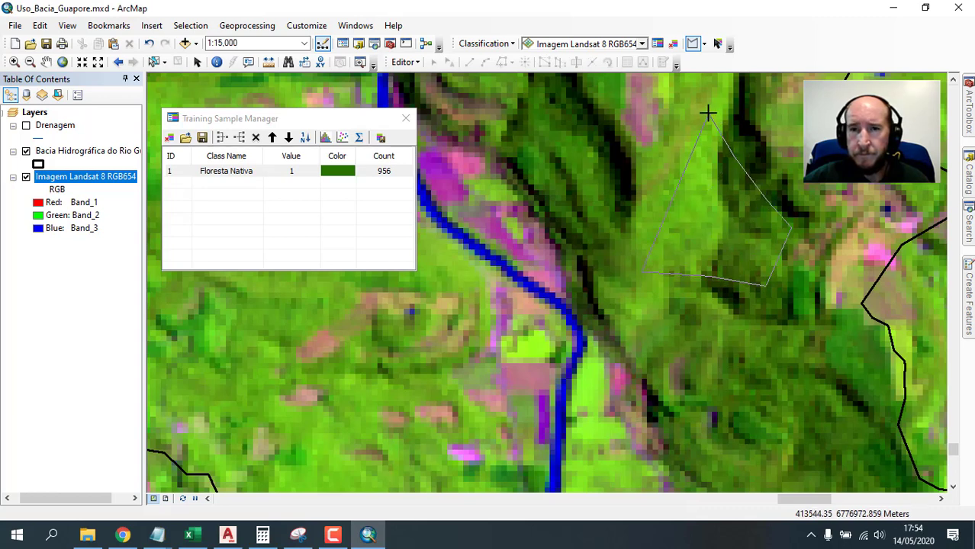
{"action": "double_click", "coordinate": [631, 240]}
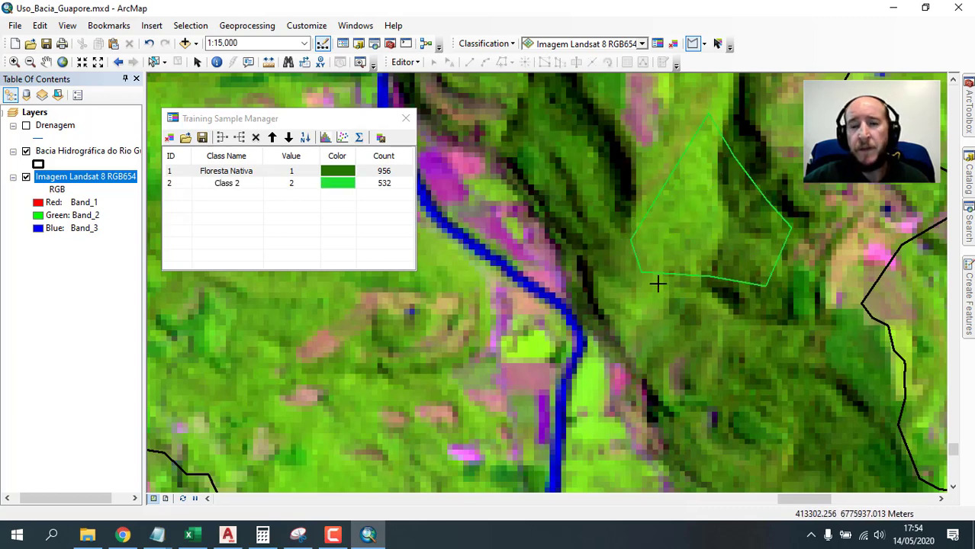
Merge the new hillside training sample into the Floresta Nativa class.
{"action": "double_click", "coordinate": [226, 174]}
{"action": "left_click", "coordinate": [175, 173]}
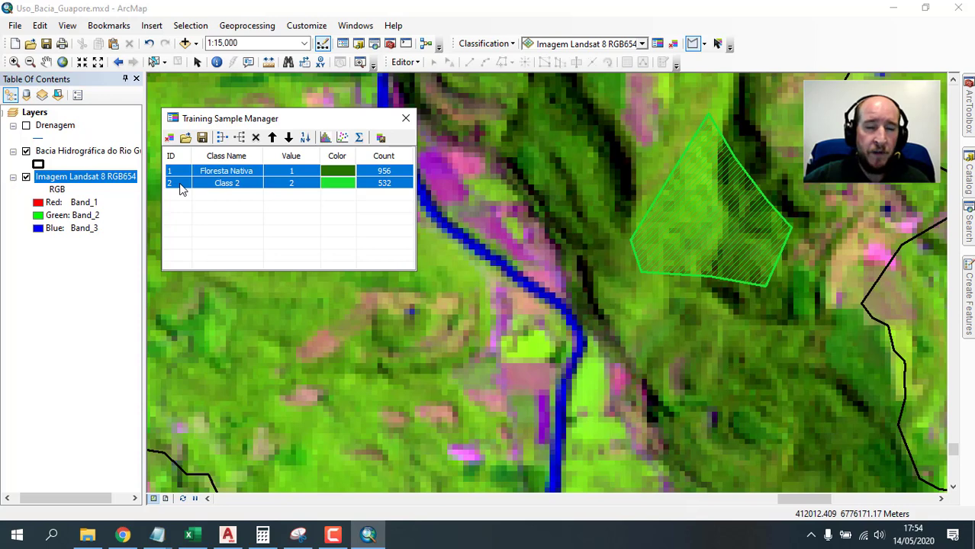
{"action": "left_click", "coordinate": [221, 138]}
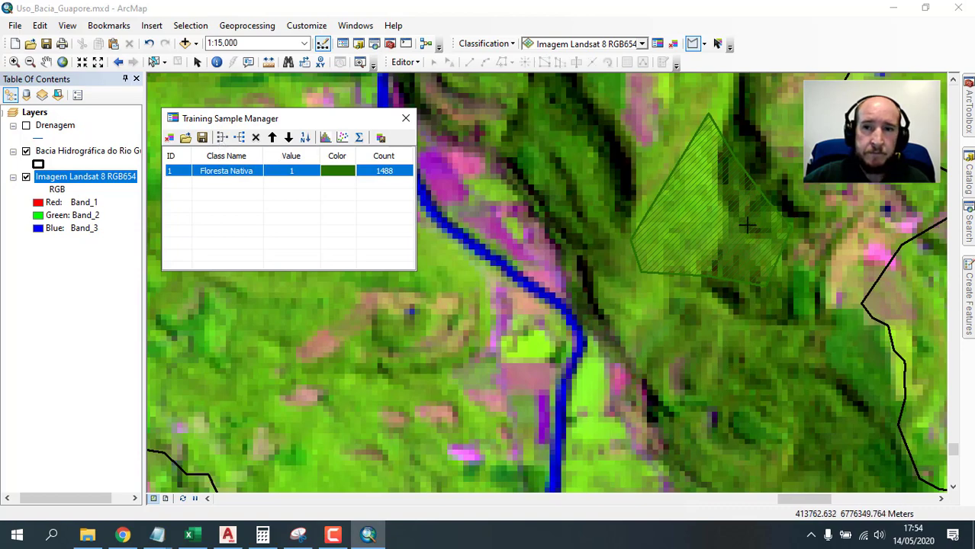
Draw a training sample polygon over the dark forested slope on the river's east bank, farther north in the basin.
{"action": "scroll", "coordinate": [692, 270], "scroll_direction": "up", "scroll_amount": 2}
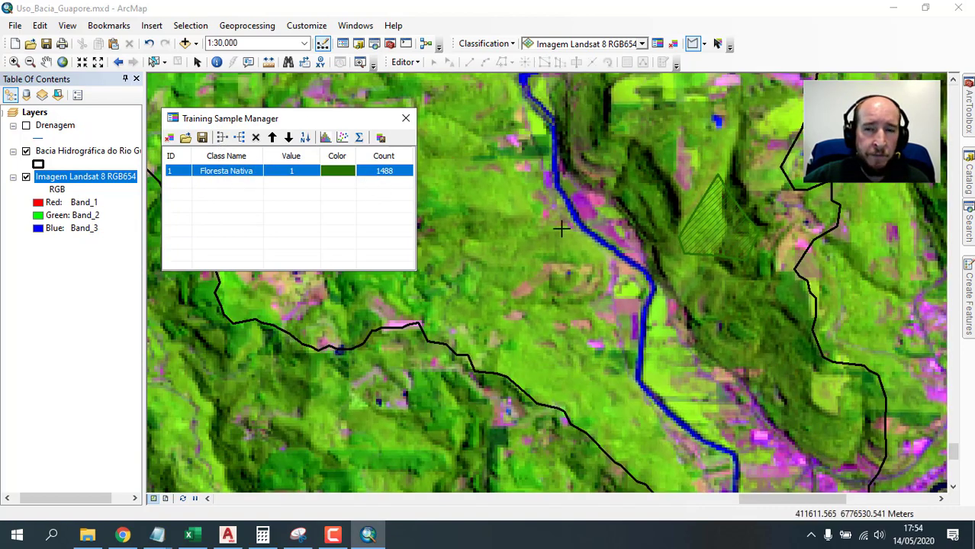
{"action": "scroll", "coordinate": [607, 261], "scroll_direction": "up", "scroll_amount": 2}
{"action": "scroll", "coordinate": [654, 304], "scroll_direction": "up", "scroll_amount": 2}
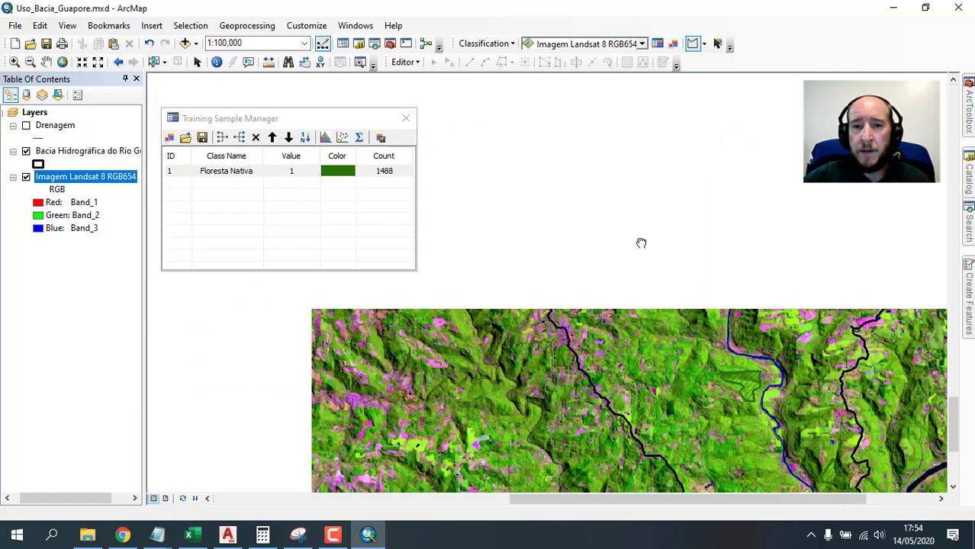
{"action": "left_click_drag", "start_coordinate": [639, 257], "coordinate": [639, 257]}
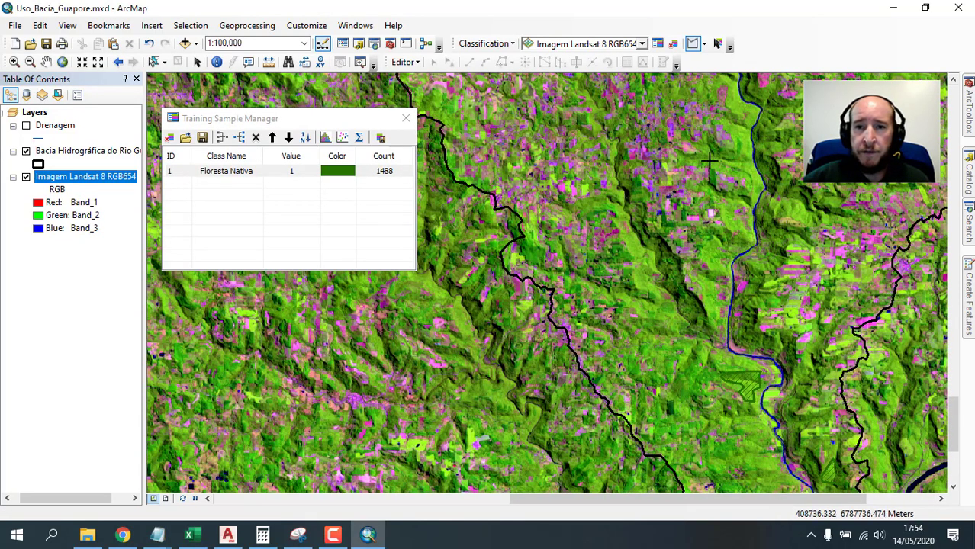
{"action": "left_click_drag", "start_coordinate": [707, 172], "coordinate": [595, 290]}
{"action": "scroll", "coordinate": [651, 187], "scroll_direction": "down", "scroll_amount": 2}
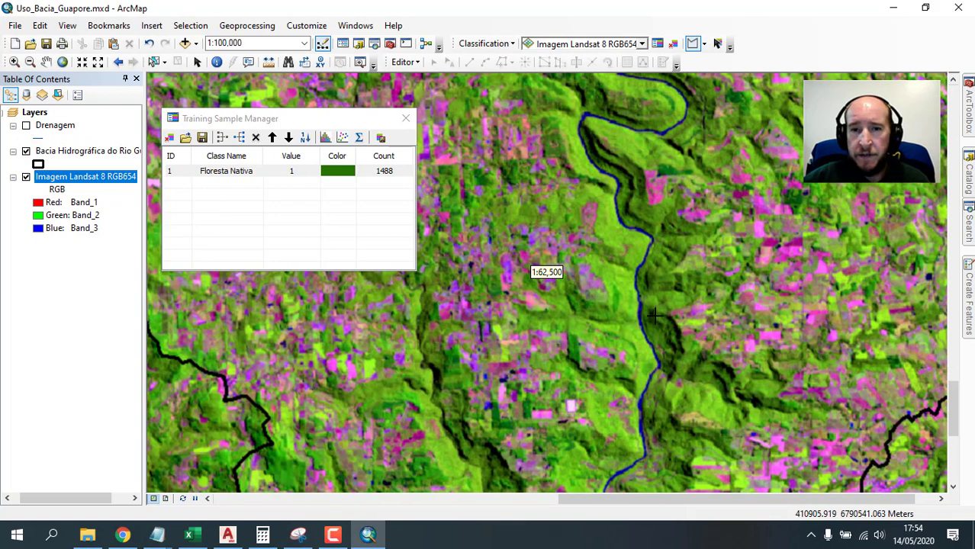
{"action": "scroll", "coordinate": [653, 313], "scroll_direction": "down", "scroll_amount": 3}
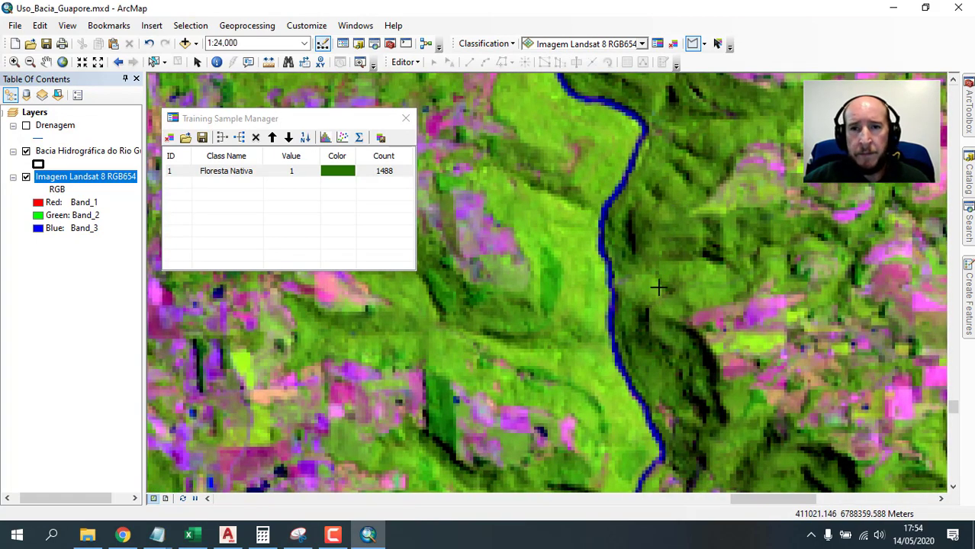
{"action": "left_click", "coordinate": [688, 256]}
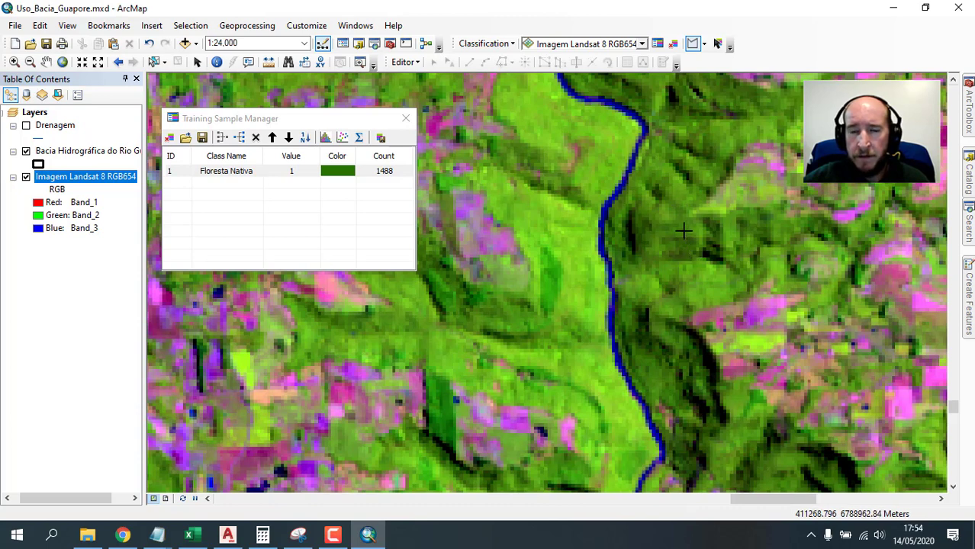
{"action": "left_click", "coordinate": [684, 227]}
{"action": "left_click", "coordinate": [738, 139]}
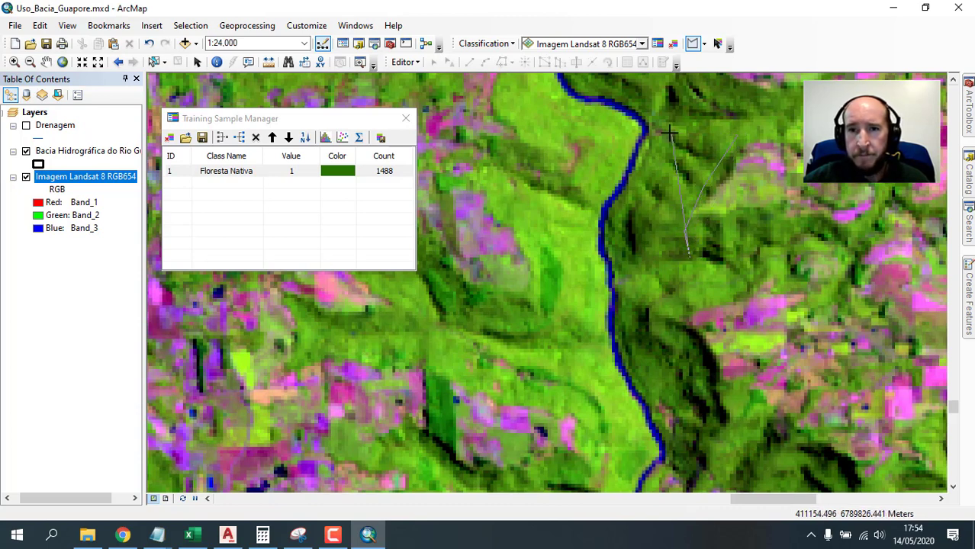
{"action": "left_click", "coordinate": [676, 124]}
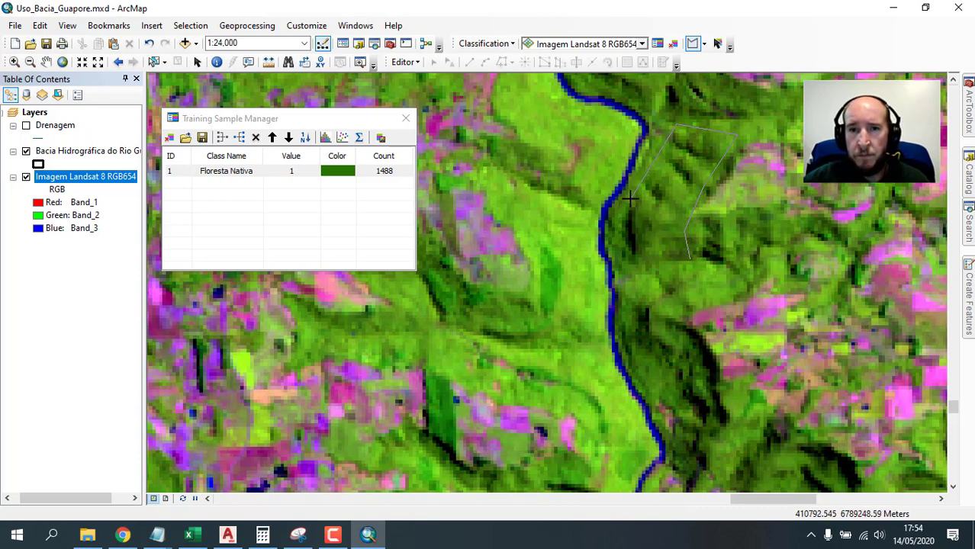
{"action": "double_click", "coordinate": [640, 257]}
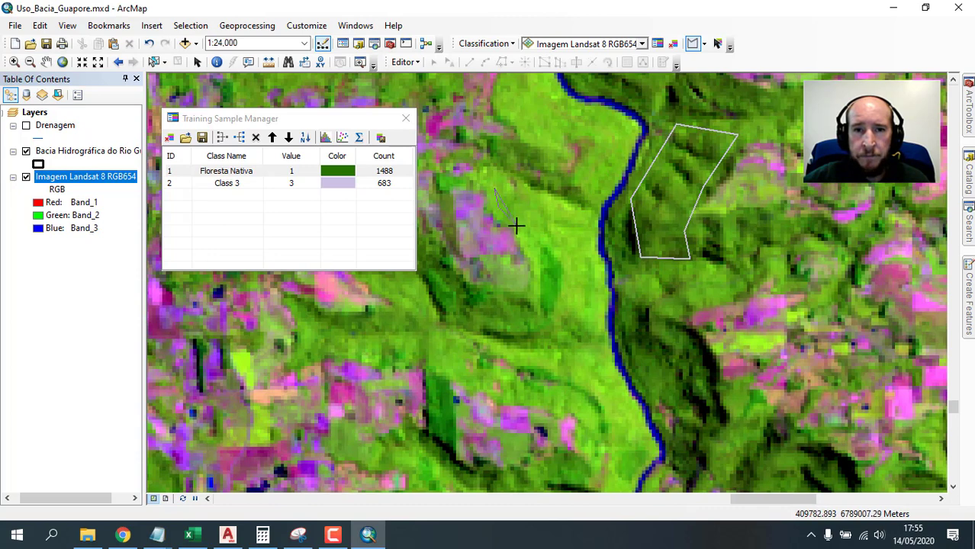
Draw a long training sample polygon over the bright green forest along the river's west bank, skirting the dark green patch.
{"action": "left_click", "coordinate": [547, 249]}
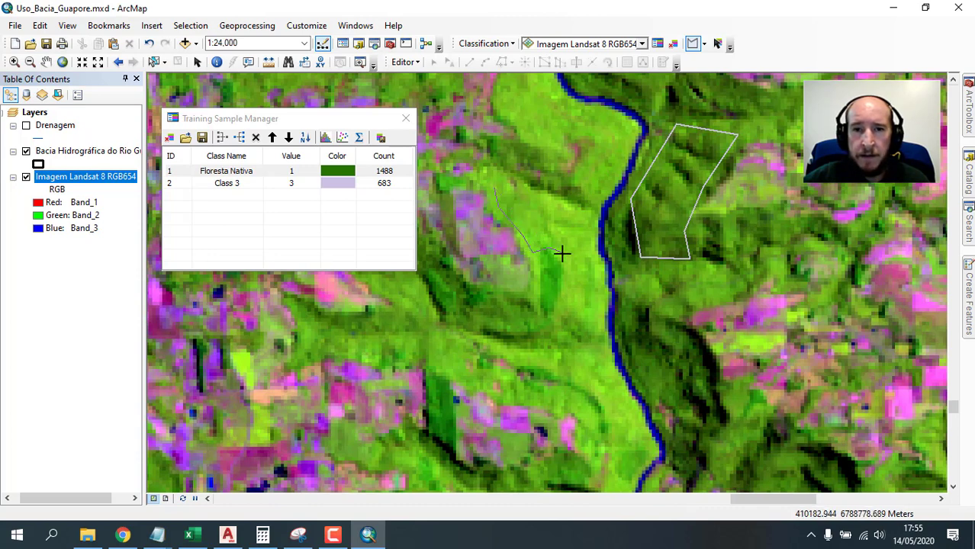
{"action": "left_click", "coordinate": [566, 266]}
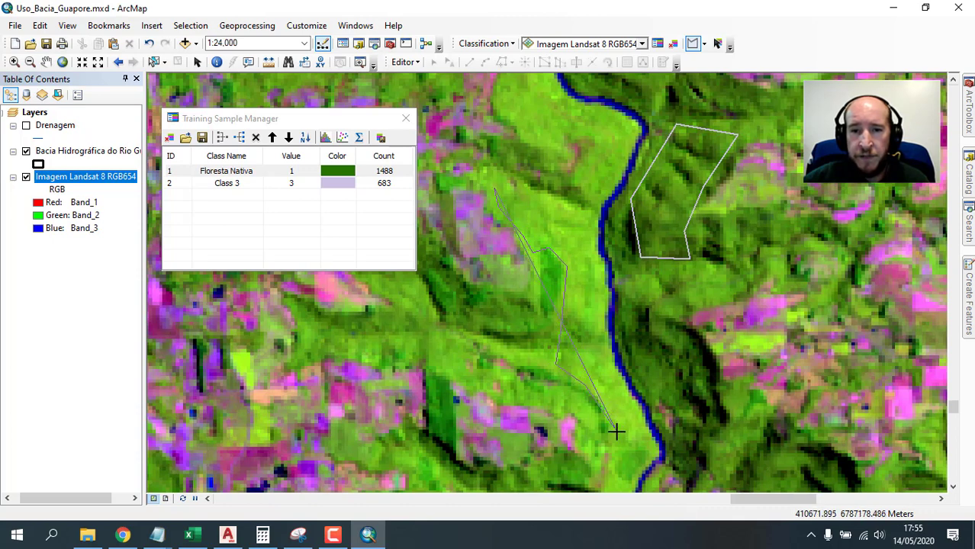
{"action": "left_click", "coordinate": [605, 406]}
{"action": "left_click", "coordinate": [653, 449]}
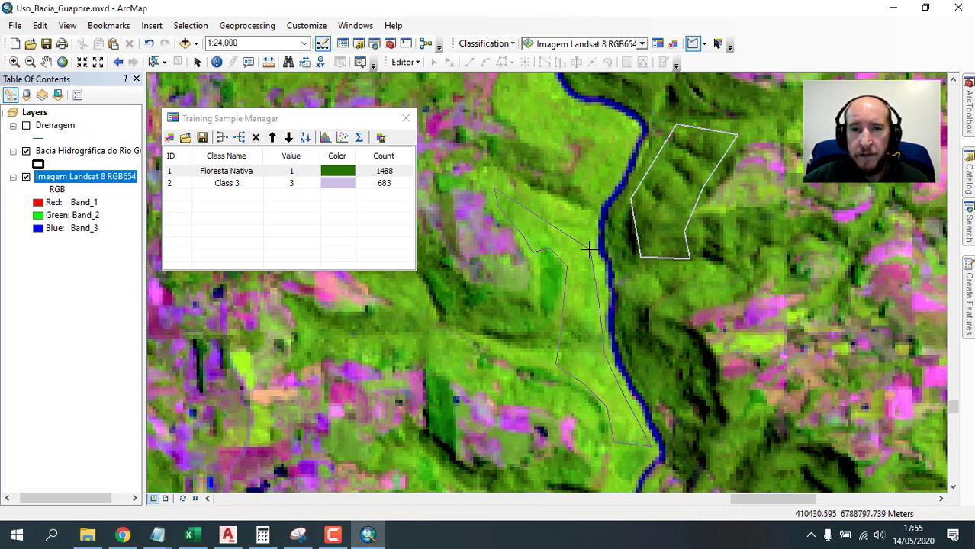
{"action": "left_click", "coordinate": [587, 209]}
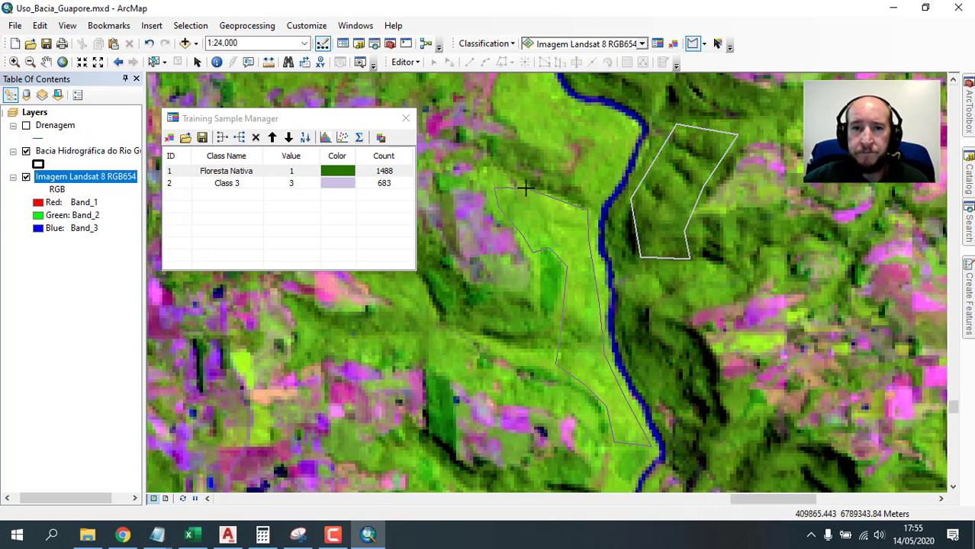
{"action": "double_click", "coordinate": [526, 187]}
Merge the two new riverbank training samples into the Floresta Nativa class.
{"action": "double_click", "coordinate": [217, 175]}
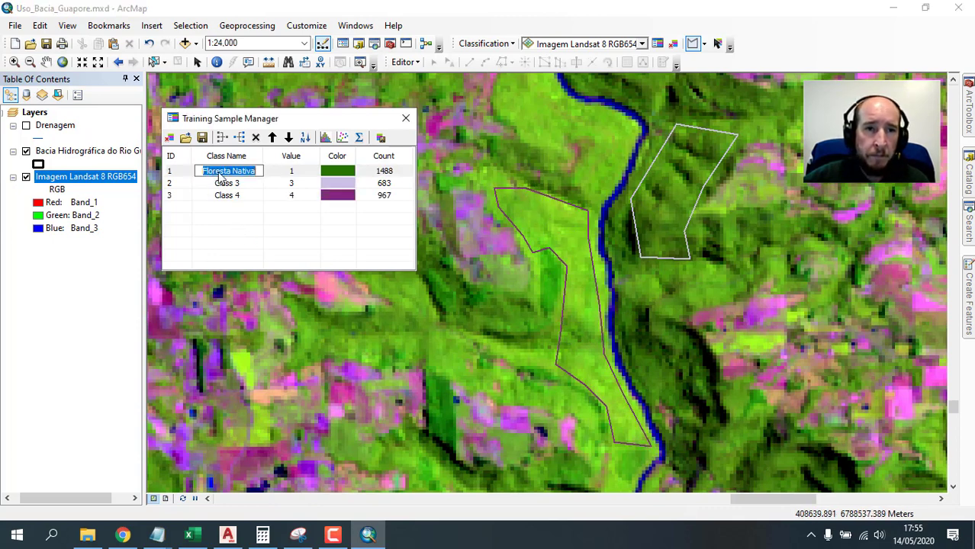
{"action": "key", "text": "Return"}
{"action": "left_click", "coordinate": [171, 196], "text": "shift"}
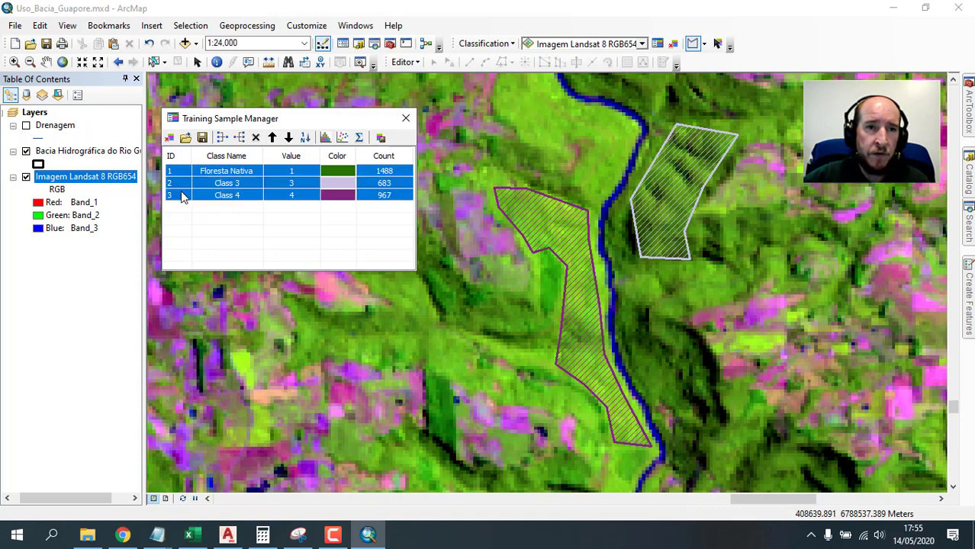
{"action": "left_click", "coordinate": [222, 138]}
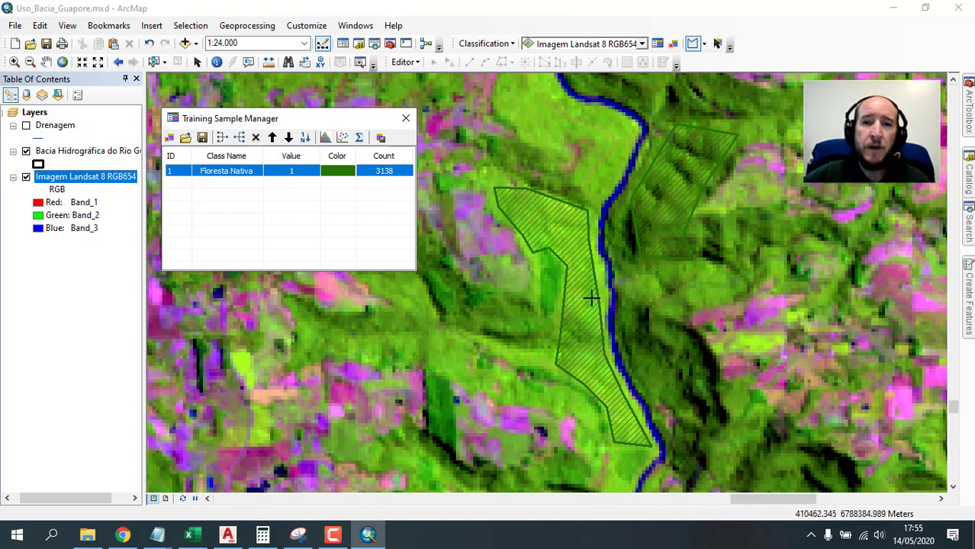
Draw a training sample polygon around the narrow dark green plantation patch southwest of the west-bank native forest sample.
{"action": "scroll", "coordinate": [591, 296], "scroll_direction": "down", "scroll_amount": 2}
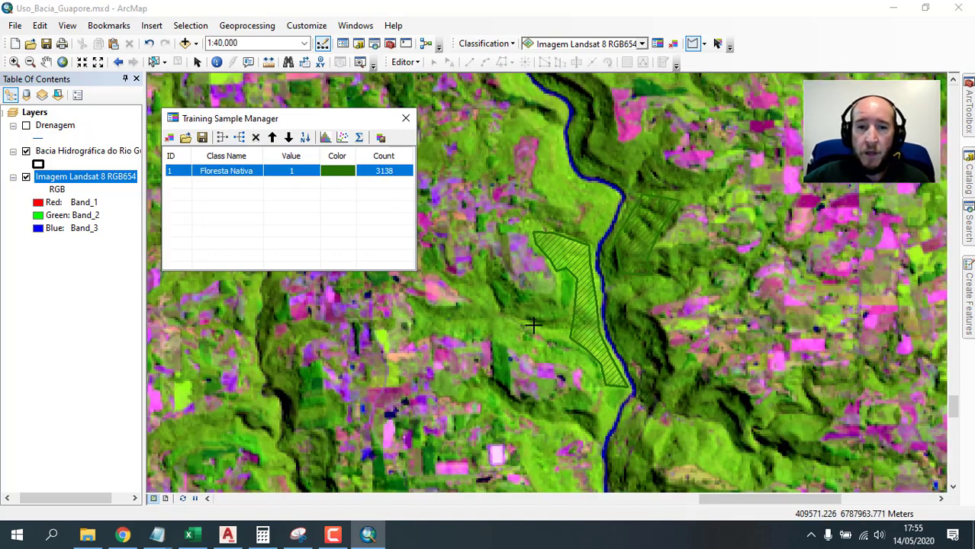
{"action": "left_click_drag", "start_coordinate": [544, 314], "coordinate": [655, 225]}
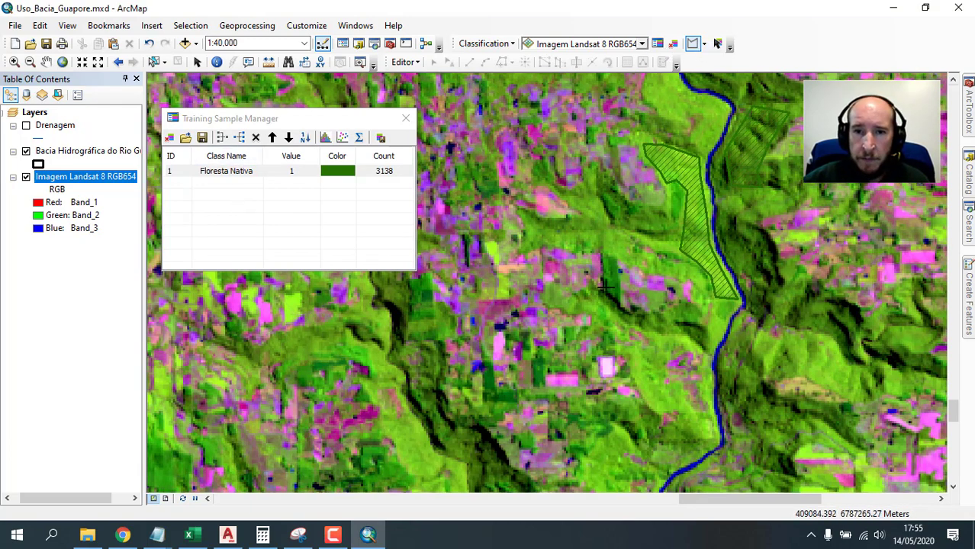
{"action": "scroll", "coordinate": [620, 285], "scroll_direction": "up", "scroll_amount": 4}
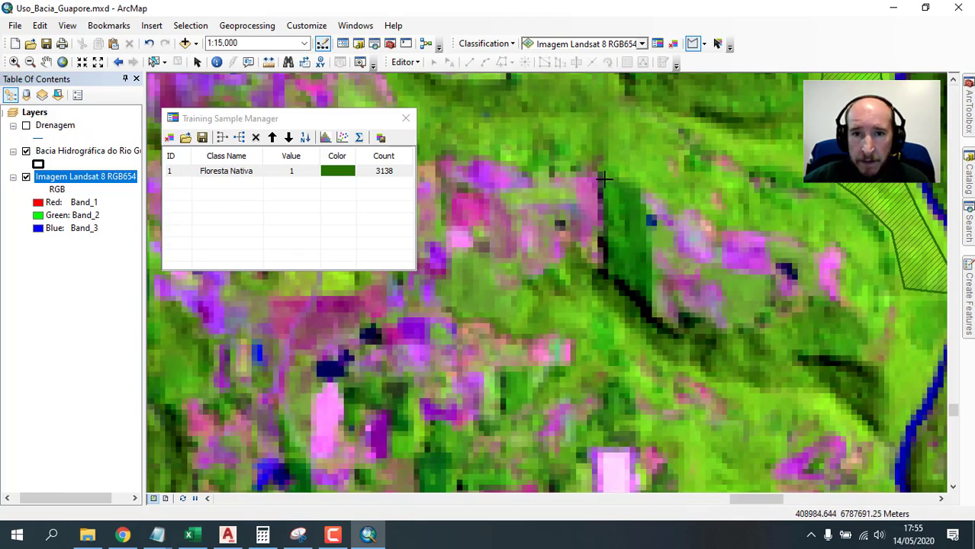
{"action": "left_click", "coordinate": [603, 178]}
{"action": "left_click", "coordinate": [610, 271]}
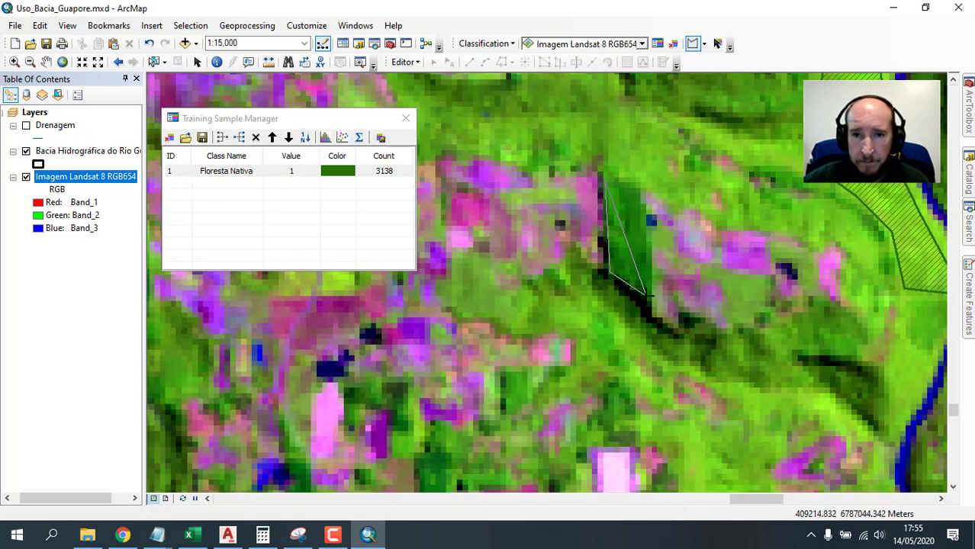
{"action": "left_click", "coordinate": [653, 301]}
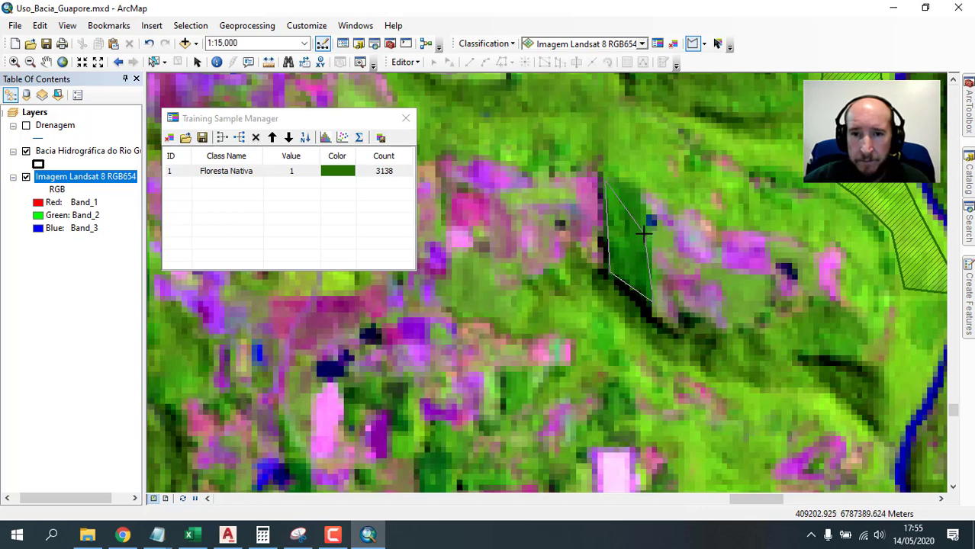
{"action": "double_click", "coordinate": [637, 185]}
Rename the new training class of the plantation patch as Floresta Exótica.
{"action": "double_click", "coordinate": [245, 185]}
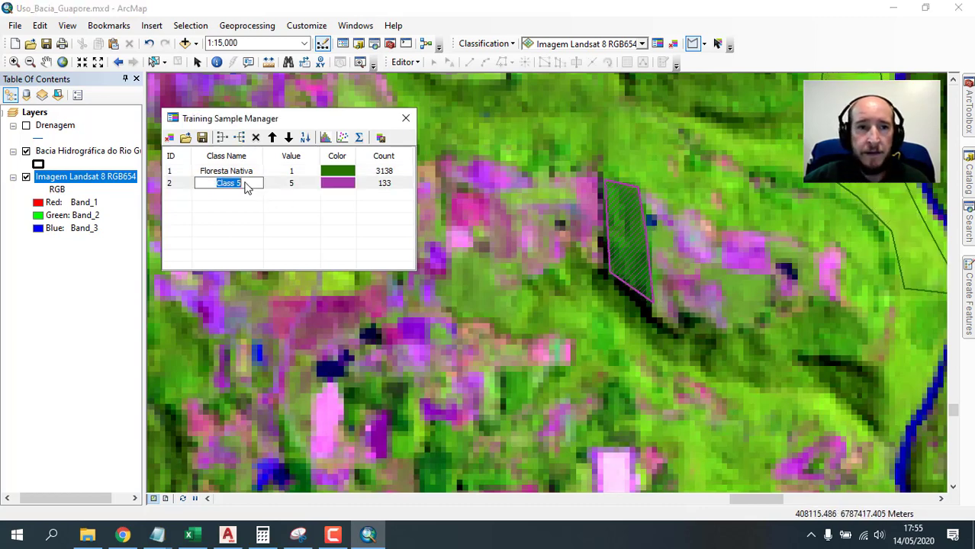
{"action": "type", "text": "Floresta"}
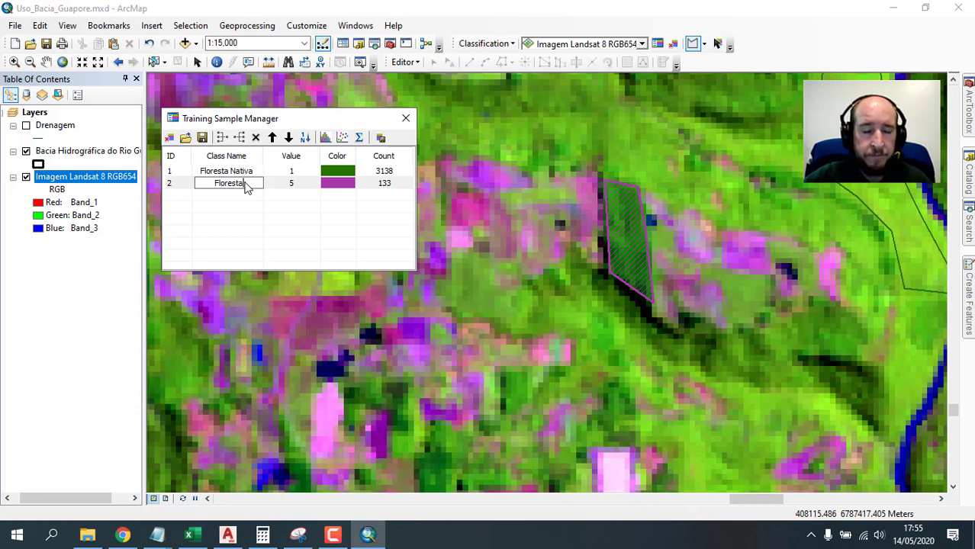
{"action": "type", "text": " Exótica"}
{"action": "key", "text": "Return"}
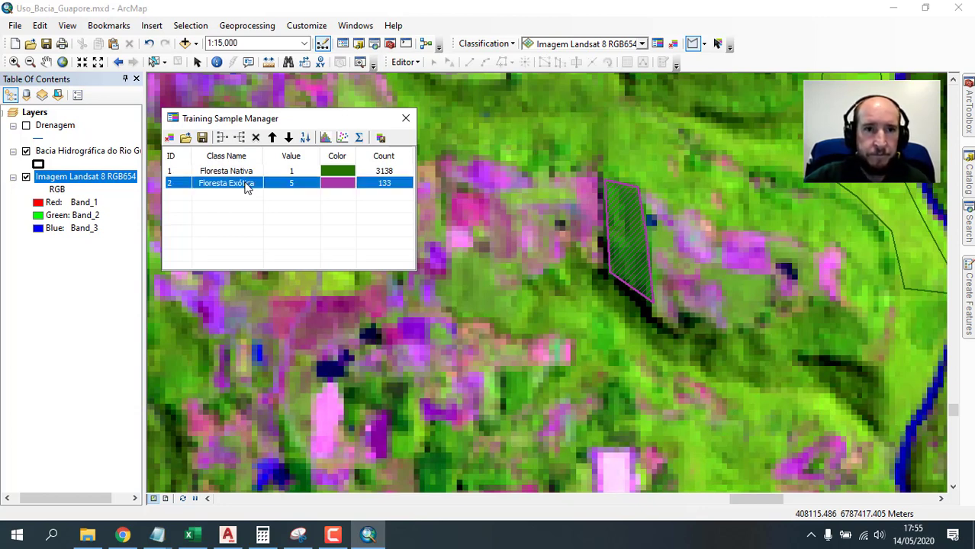
Set the Floresta Exótica class value to 2 and its colour to bright green.
{"action": "double_click", "coordinate": [303, 187]}
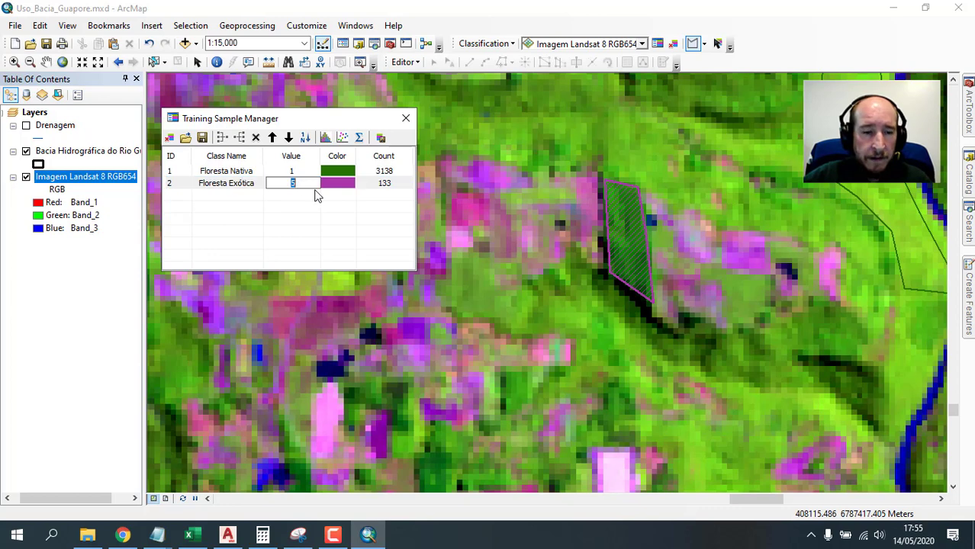
{"action": "type", "text": "2"}
{"action": "key", "text": "Return"}
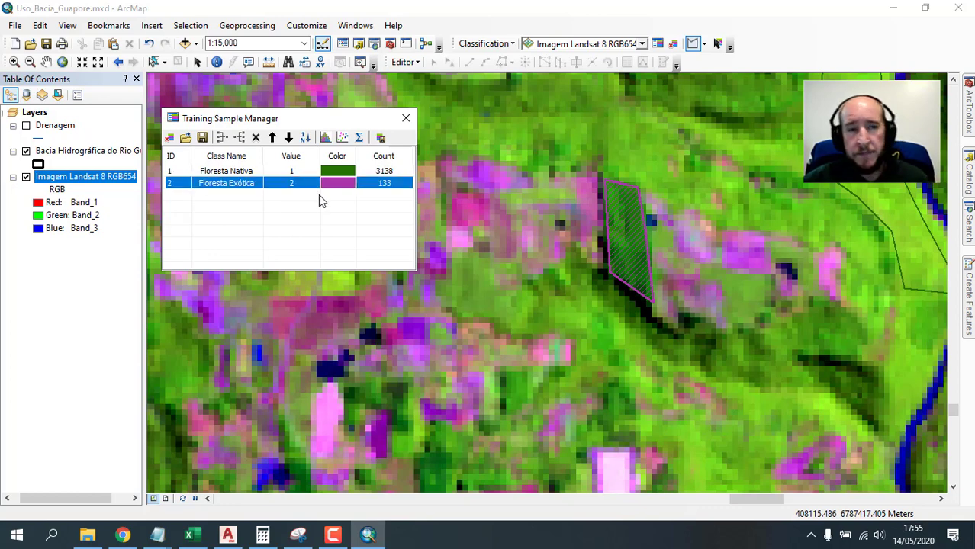
{"action": "double_click", "coordinate": [341, 187]}
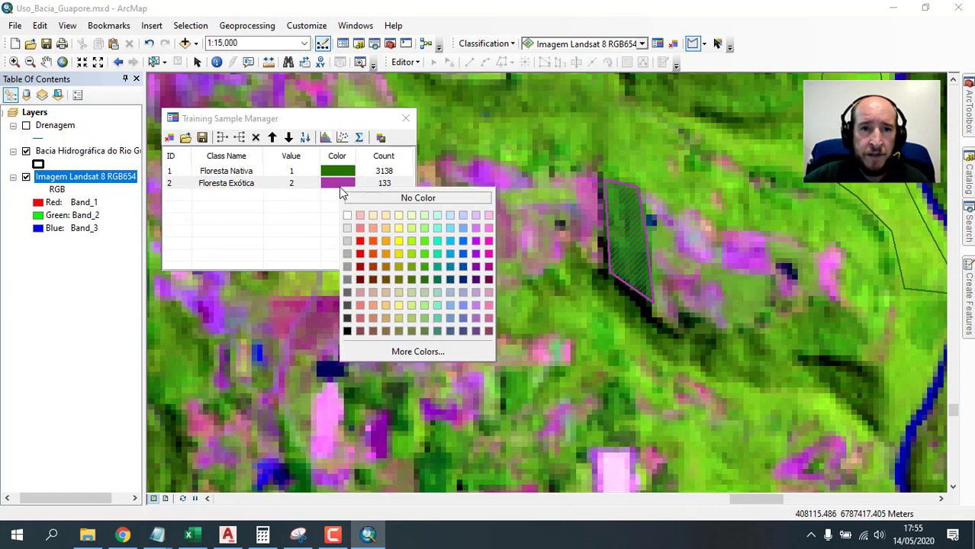
{"action": "left_click", "coordinate": [423, 241]}
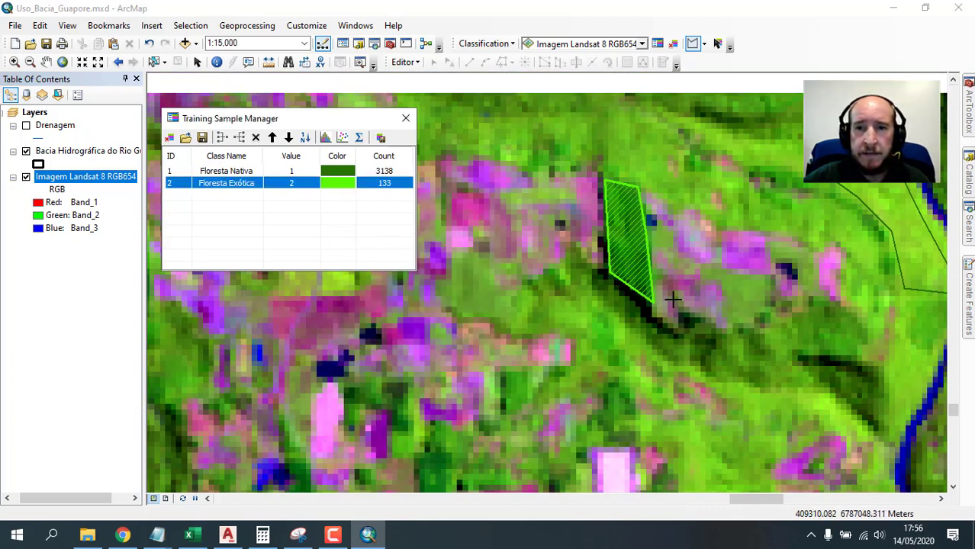
Draw a training sample polygon around the elongated dark green plantation patch farther north, west of the river's tight meanders.
{"action": "scroll", "coordinate": [663, 299], "scroll_direction": "down", "scroll_amount": 3}
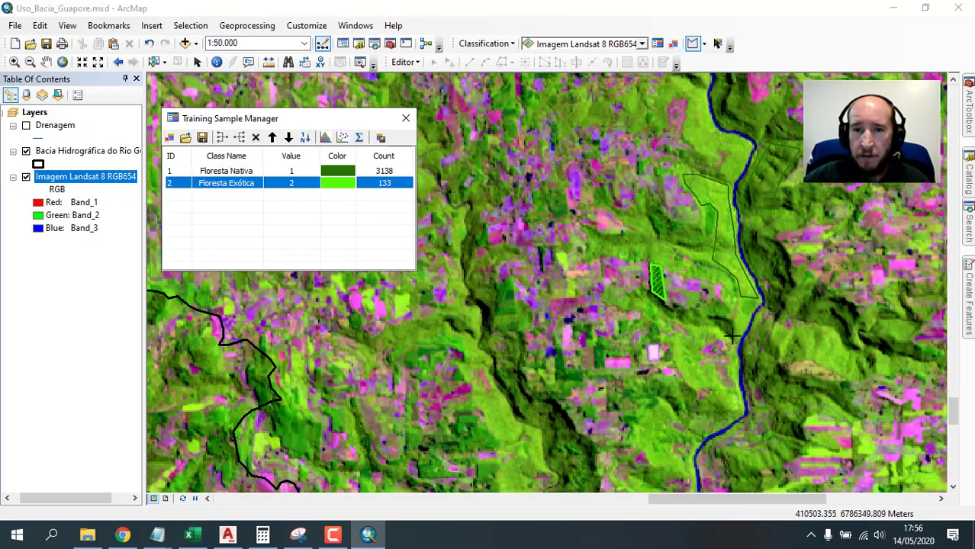
{"action": "left_click_drag", "start_coordinate": [662, 299], "coordinate": [812, 234]}
{"action": "scroll", "coordinate": [812, 235], "scroll_direction": "down", "scroll_amount": 1}
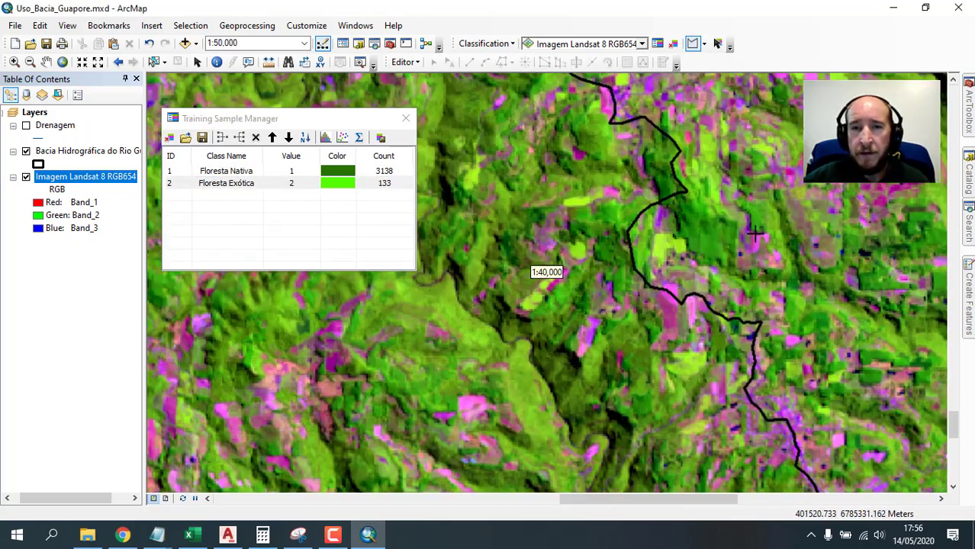
{"action": "left_click_drag", "start_coordinate": [787, 183], "coordinate": [412, 475]}
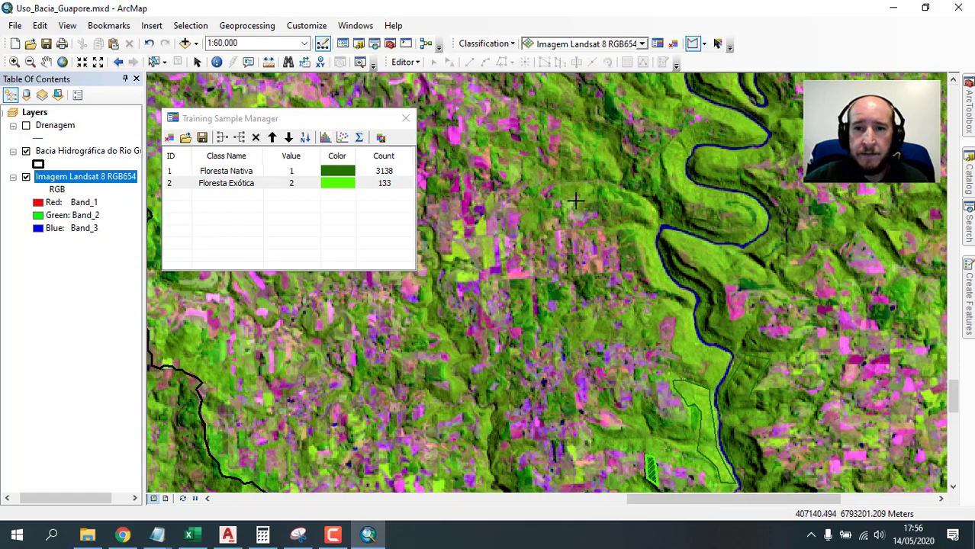
{"action": "left_click_drag", "start_coordinate": [535, 221], "coordinate": [521, 295]}
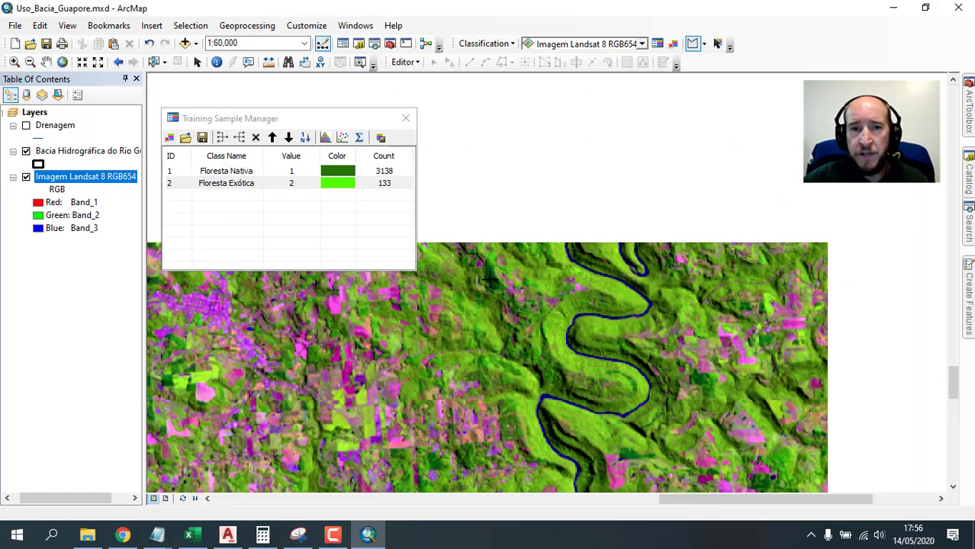
{"action": "scroll", "coordinate": [481, 294], "scroll_direction": "up", "scroll_amount": 3}
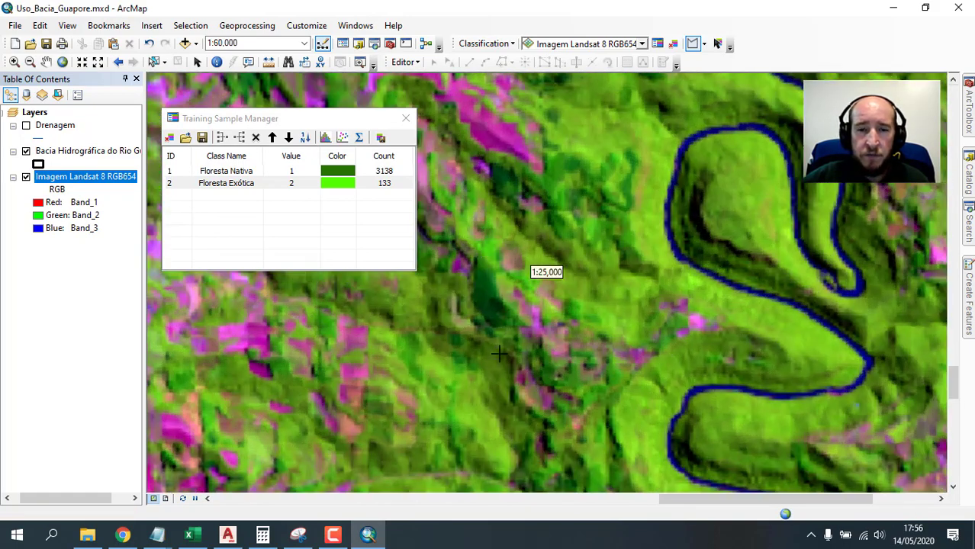
{"action": "scroll", "coordinate": [516, 309], "scroll_direction": "up", "scroll_amount": 2}
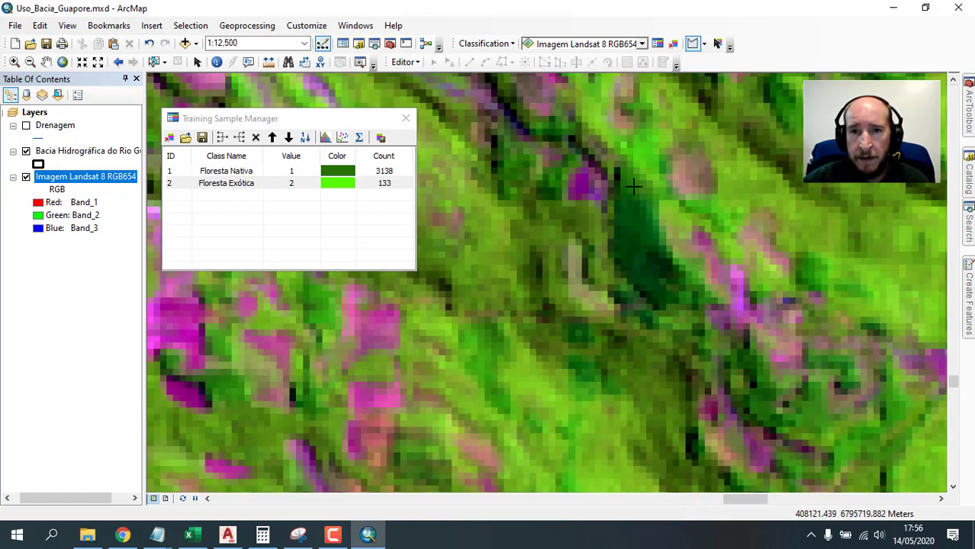
{"action": "left_click", "coordinate": [624, 180]}
{"action": "left_click", "coordinate": [654, 210]}
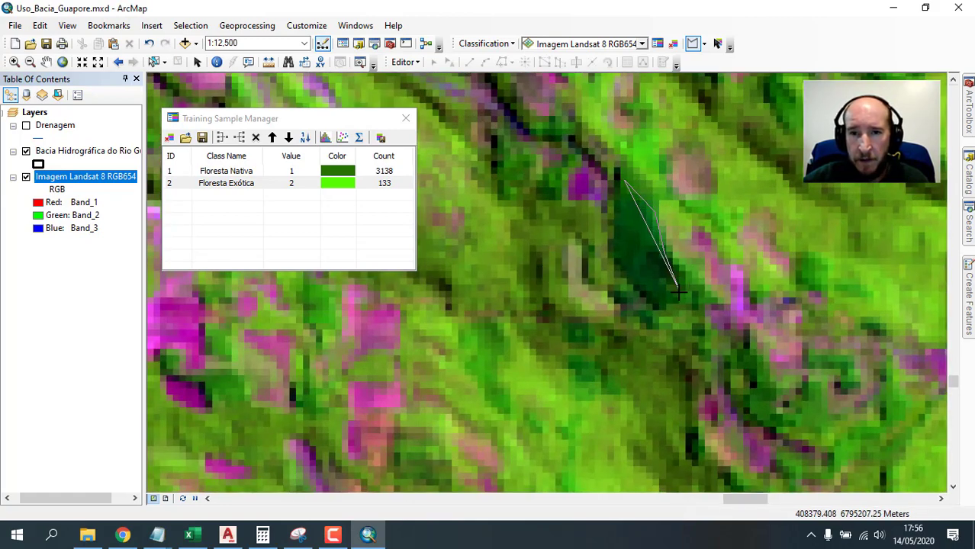
{"action": "left_click", "coordinate": [685, 284]}
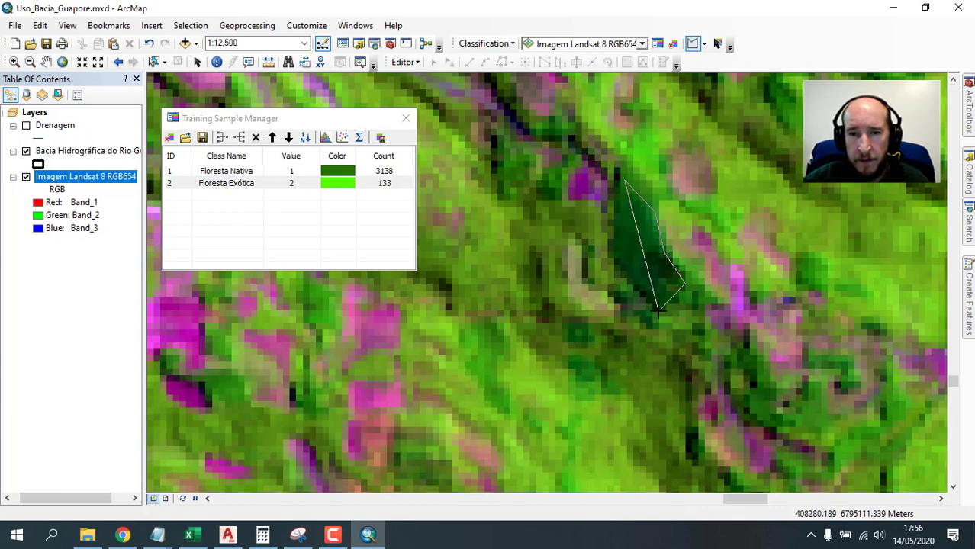
{"action": "left_click", "coordinate": [658, 310]}
{"action": "left_click", "coordinate": [621, 273]}
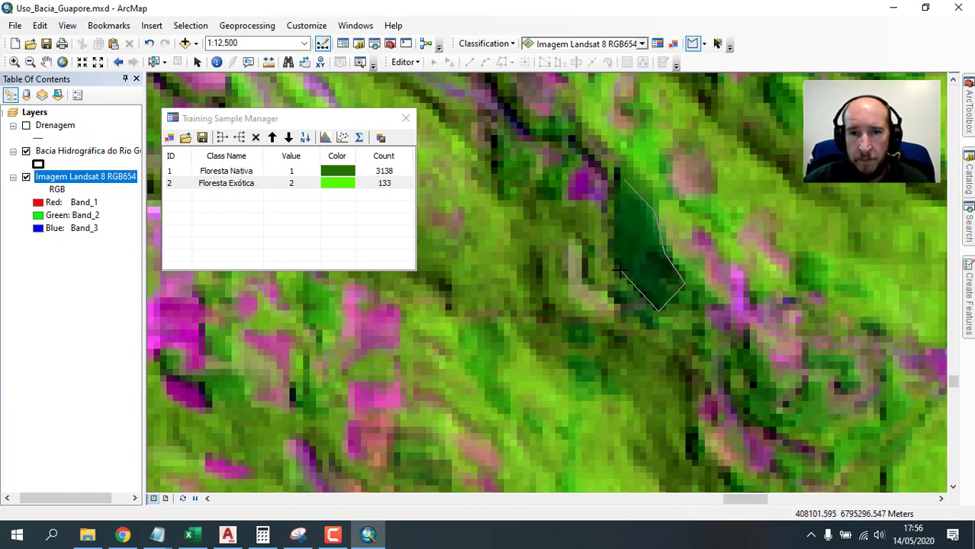
{"action": "double_click", "coordinate": [608, 200]}
Merge the new plantation sample west of the river meanders into the Floresta Exótica class.
{"action": "left_click", "coordinate": [252, 188]}
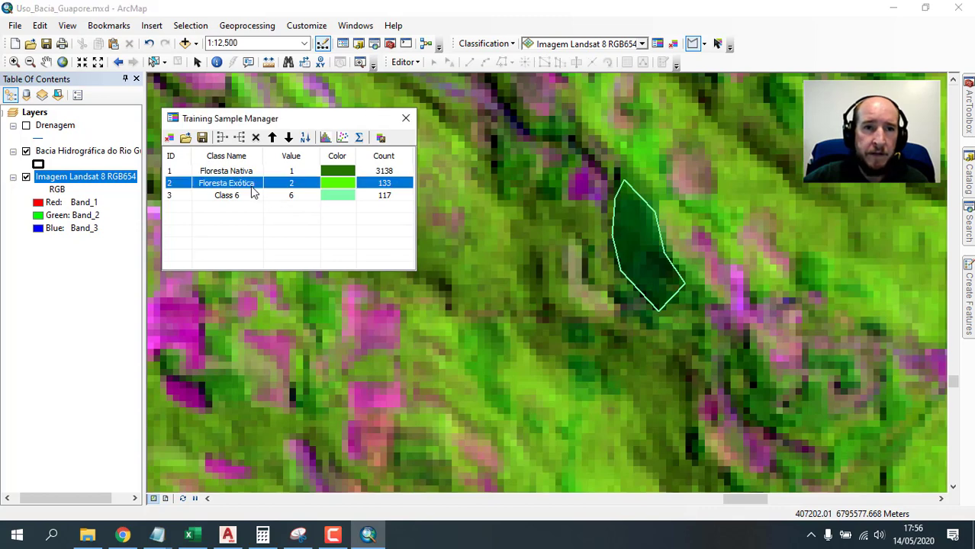
{"action": "left_click", "coordinate": [176, 197], "text": "shift"}
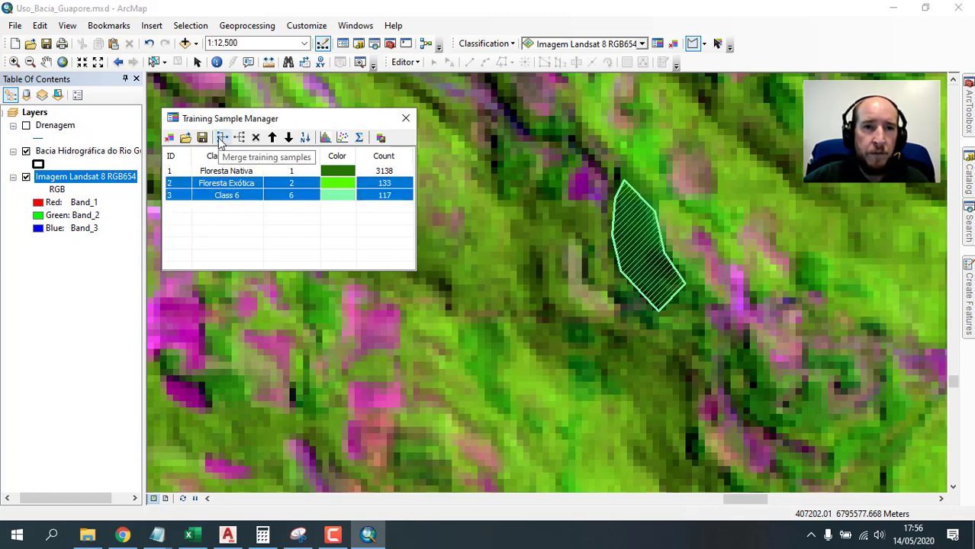
{"action": "left_click", "coordinate": [221, 140]}
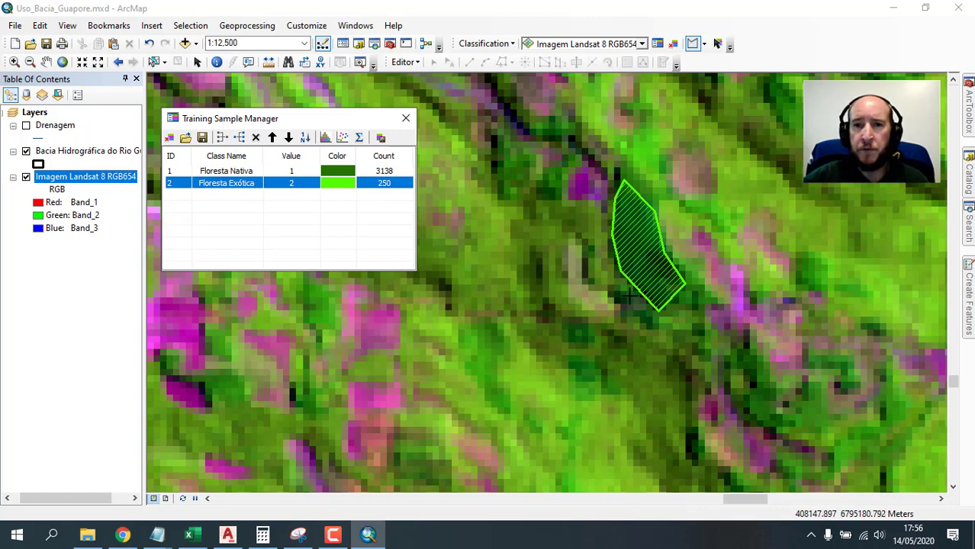
Draw a training sample polygon around the dark green plantation patch beside the light pink field, northwest of the previous plantation sample.
{"action": "scroll", "coordinate": [628, 295], "scroll_direction": "up", "scroll_amount": 5}
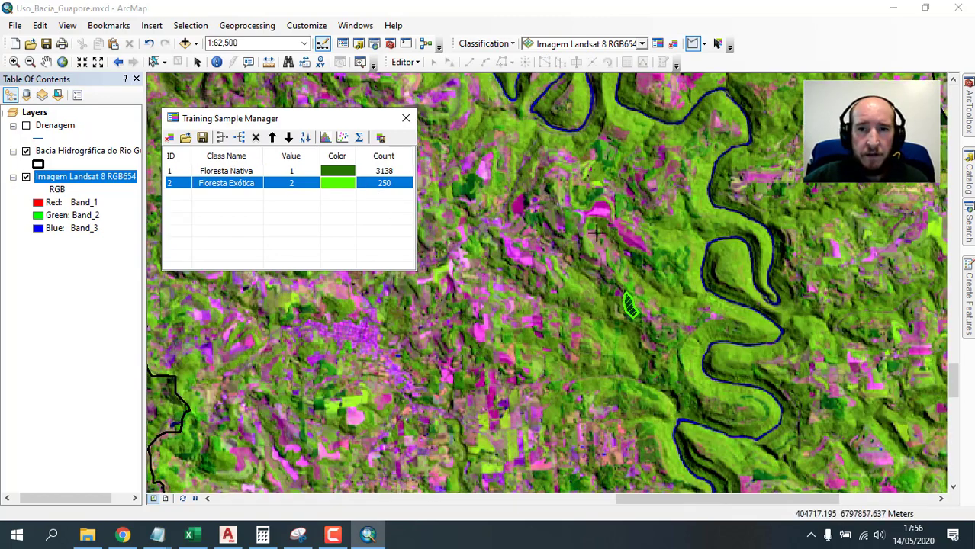
{"action": "scroll", "coordinate": [427, 222], "scroll_direction": "up", "scroll_amount": 3}
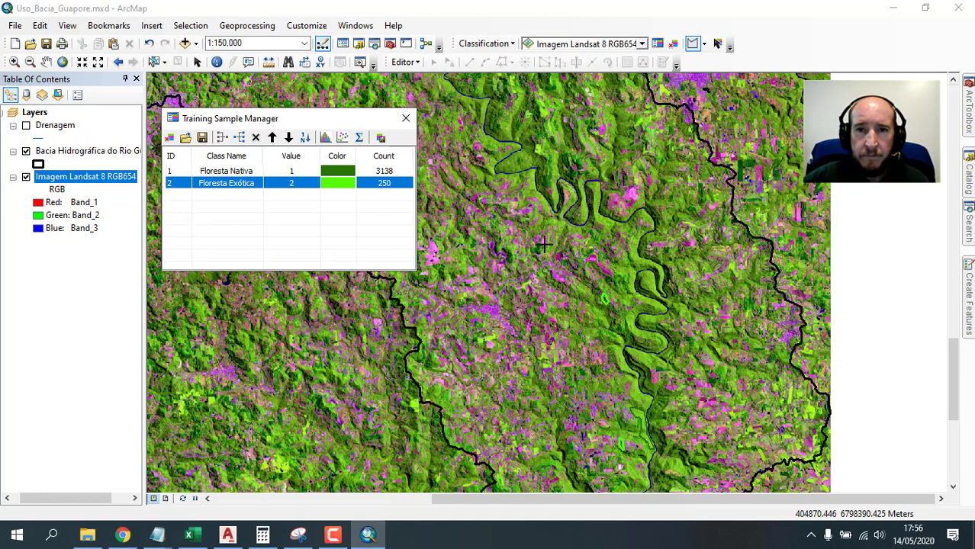
{"action": "left_click_drag", "start_coordinate": [543, 244], "coordinate": [594, 251]}
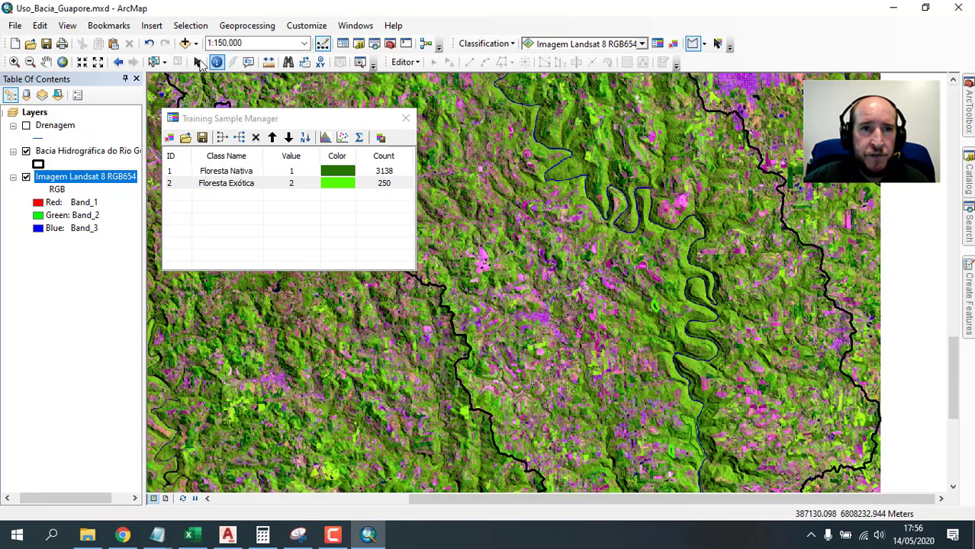
{"action": "left_click", "coordinate": [14, 61]}
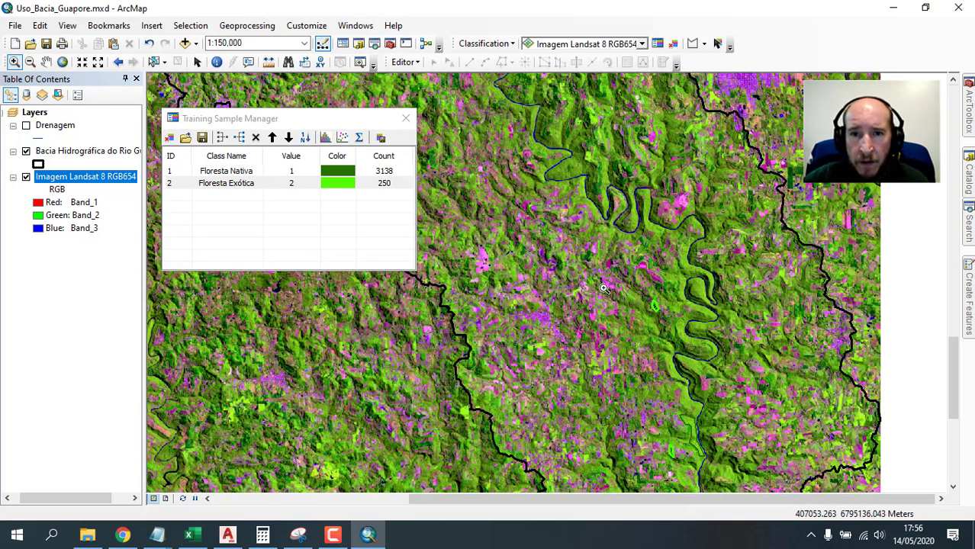
{"action": "left_click_drag", "start_coordinate": [560, 242], "coordinate": [619, 272]}
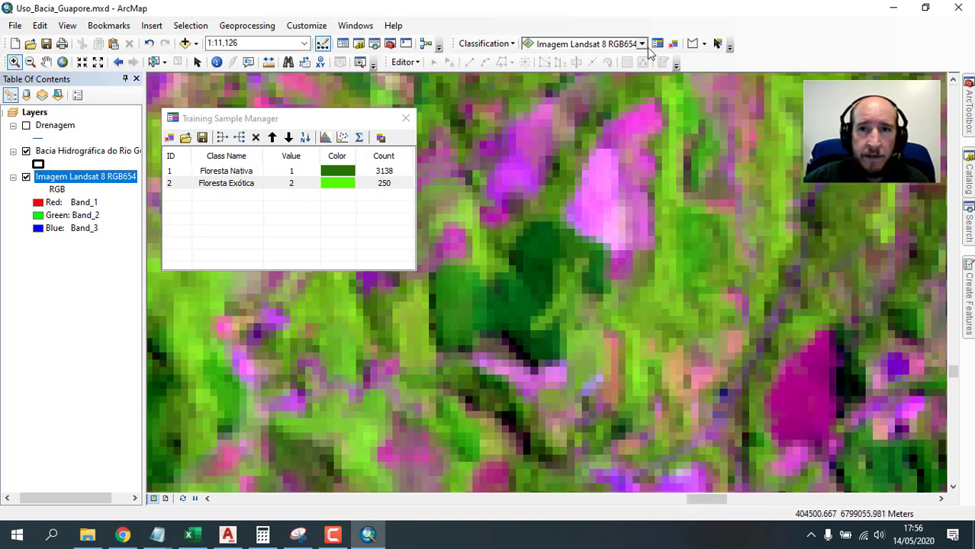
{"action": "left_click", "coordinate": [692, 43]}
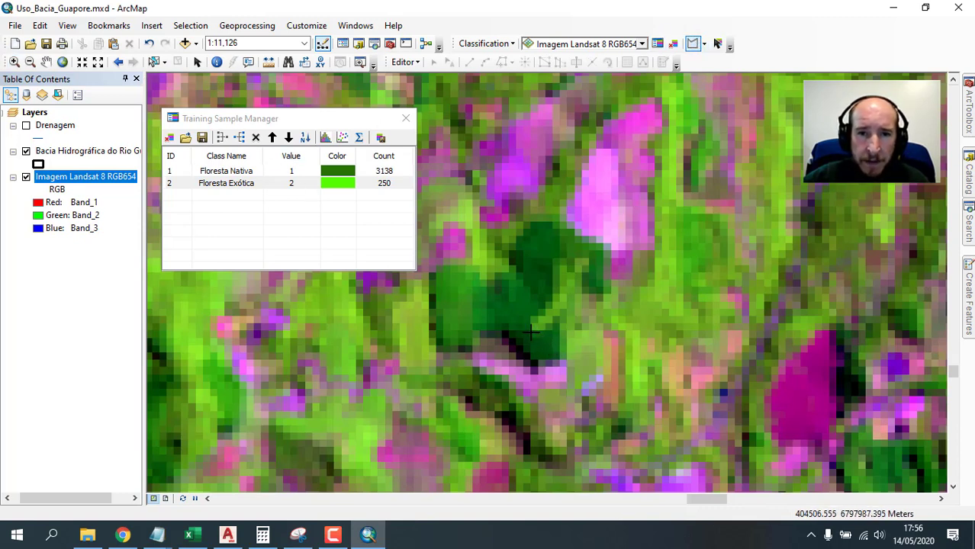
{"action": "left_click", "coordinate": [548, 300]}
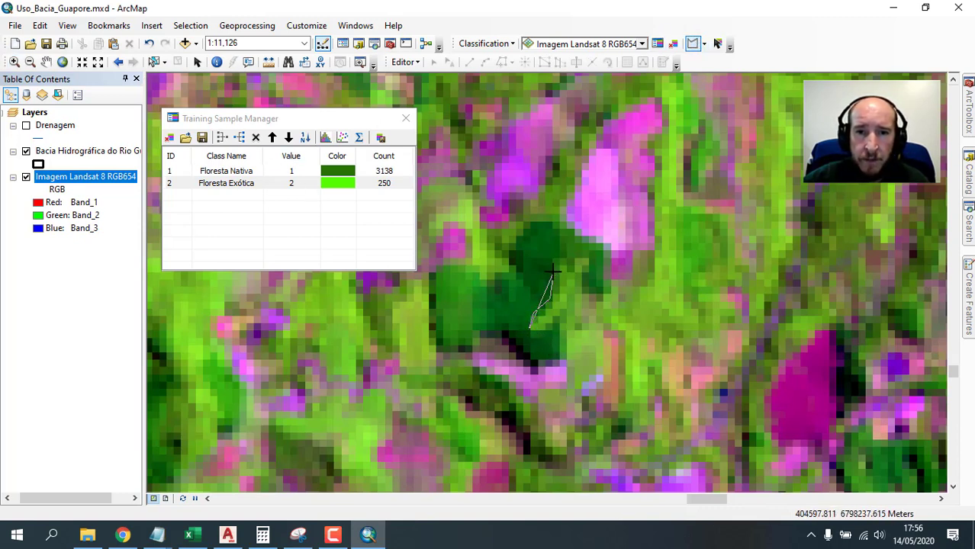
{"action": "left_click", "coordinate": [569, 249]}
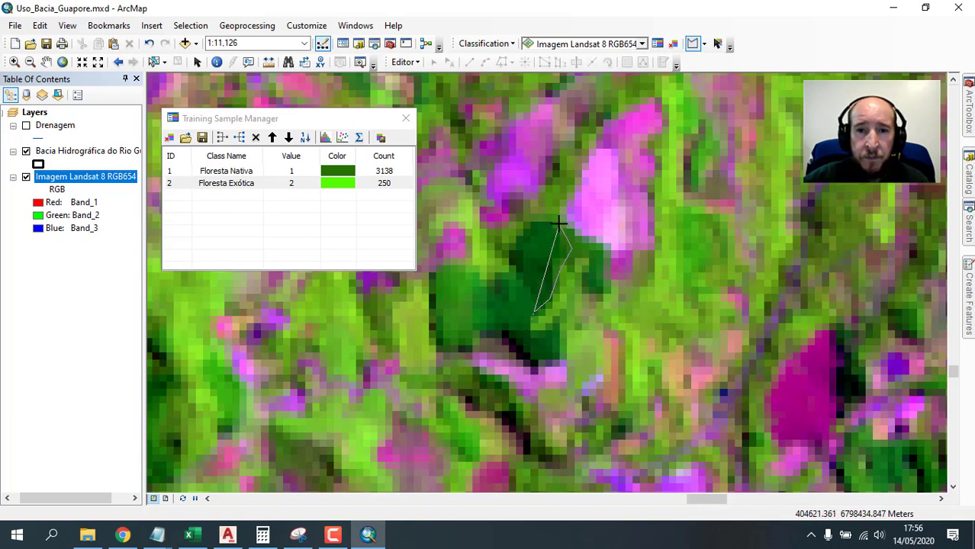
{"action": "left_click", "coordinate": [560, 224]}
{"action": "left_click", "coordinate": [511, 259]}
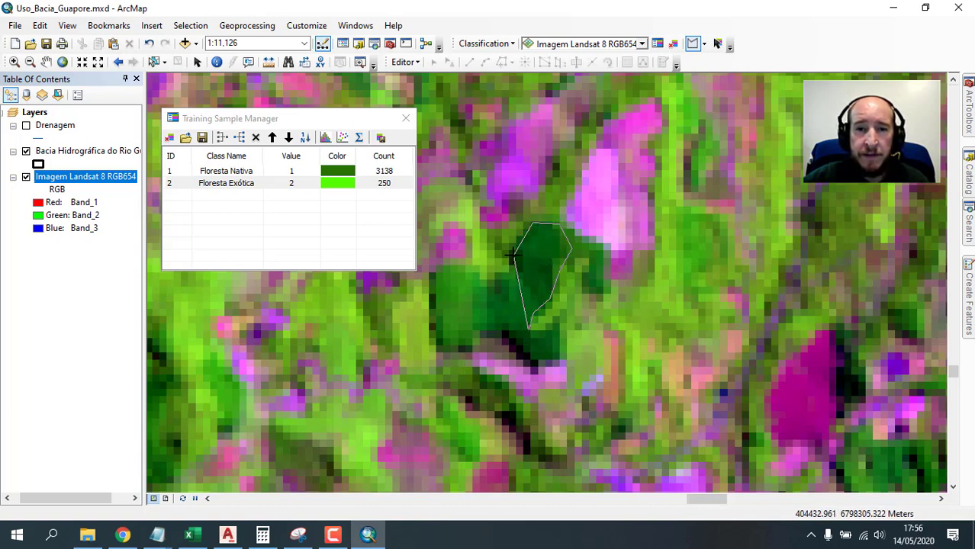
{"action": "left_click", "coordinate": [494, 320]}
{"action": "double_click", "coordinate": [519, 336]}
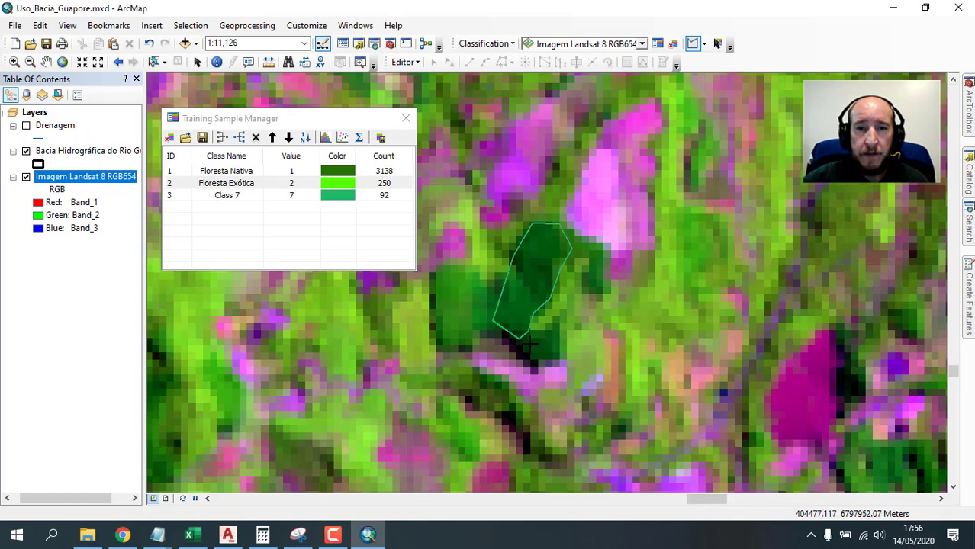
Merge the sample drawn beside the light pink field into the Floresta Exótica class.
{"action": "double_click", "coordinate": [224, 184]}
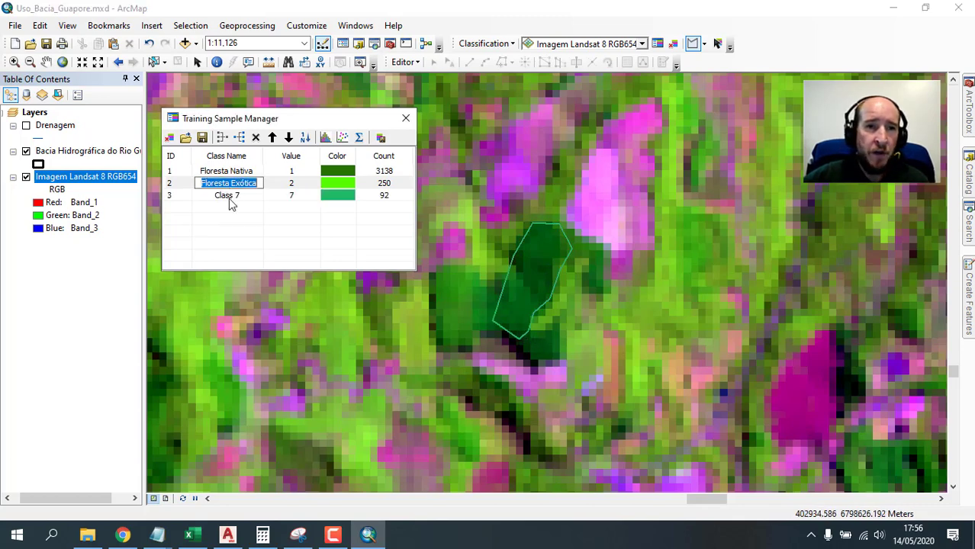
{"action": "key", "text": "Return"}
{"action": "left_click", "coordinate": [183, 197], "text": "shift"}
{"action": "left_click", "coordinate": [222, 137]}
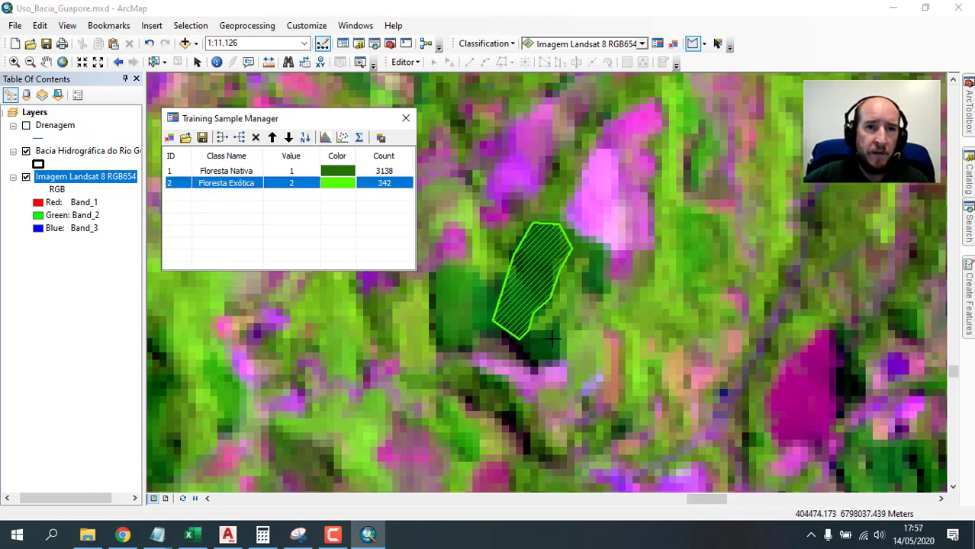
Draw a training sample polygon around the large dark green plantation block northeast of the reservoir, leaving out the lighter patches along its northern edge.
{"action": "scroll", "coordinate": [552, 338], "scroll_direction": "down", "scroll_amount": 3}
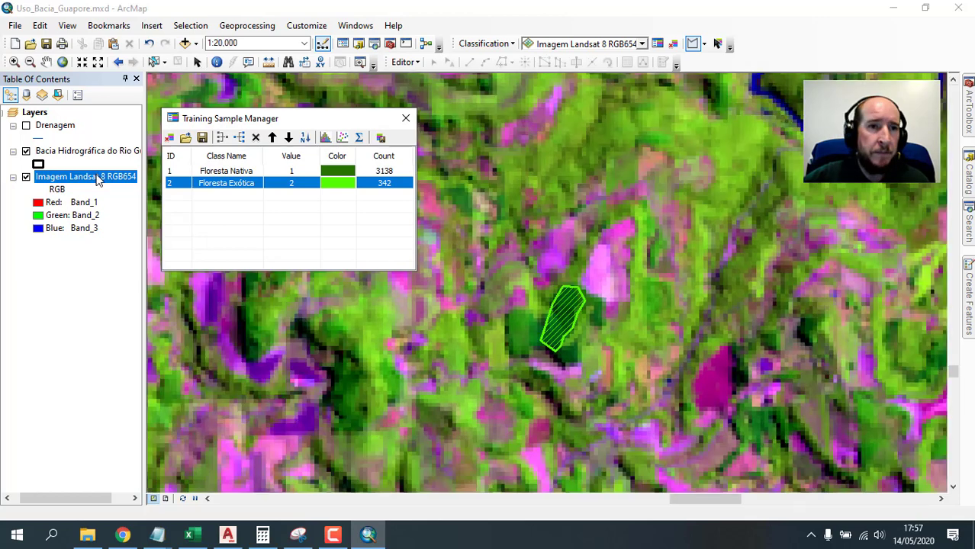
{"action": "right_click", "coordinate": [96, 177]}
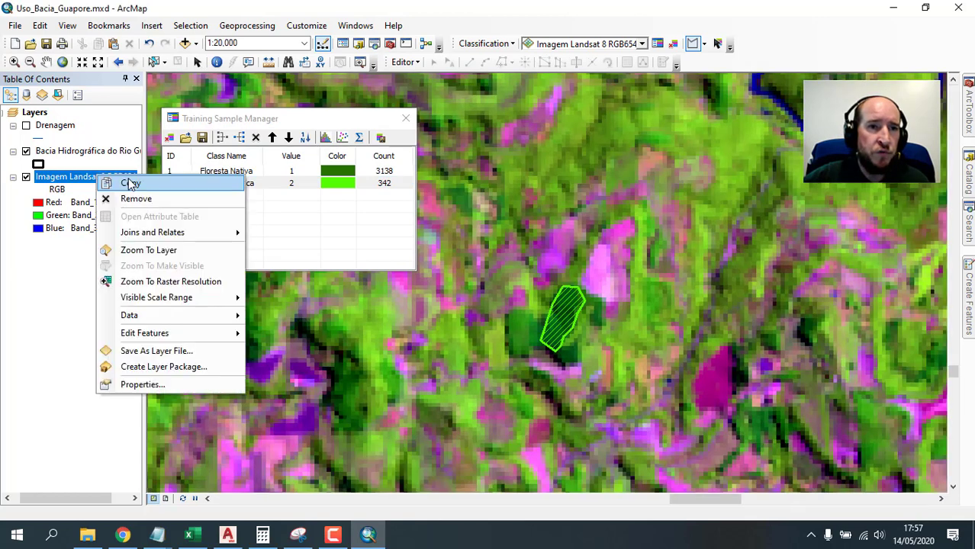
{"action": "left_click", "coordinate": [153, 252]}
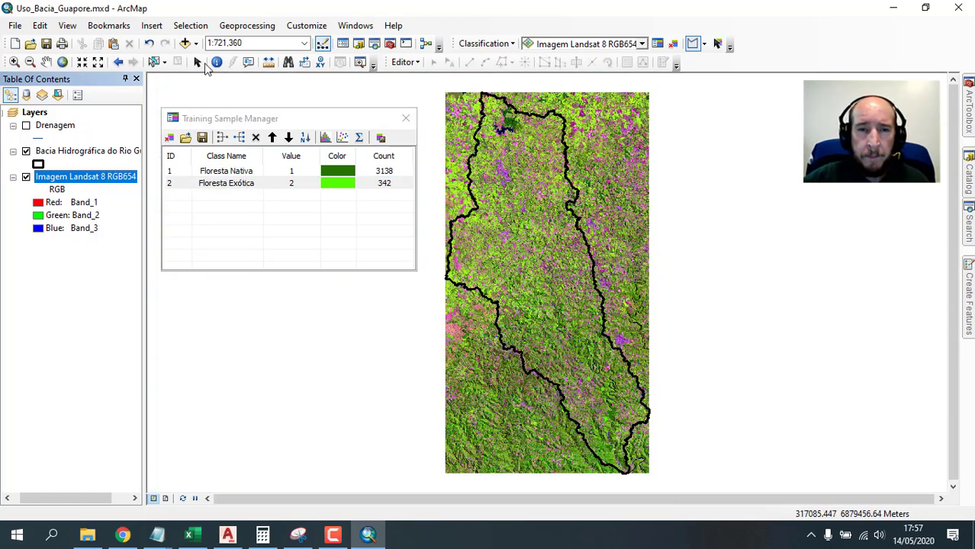
{"action": "left_click", "coordinate": [15, 61]}
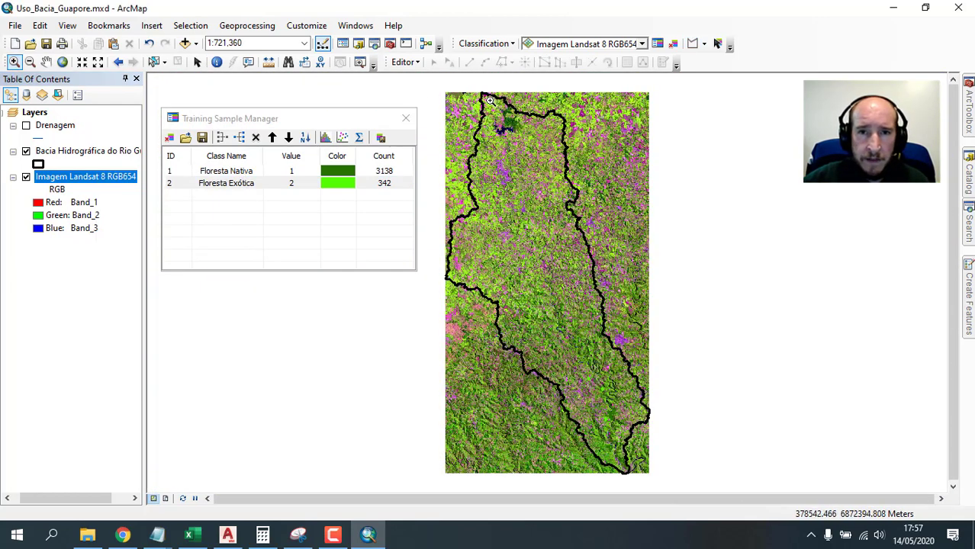
{"action": "left_click_drag", "start_coordinate": [490, 100], "coordinate": [541, 141]}
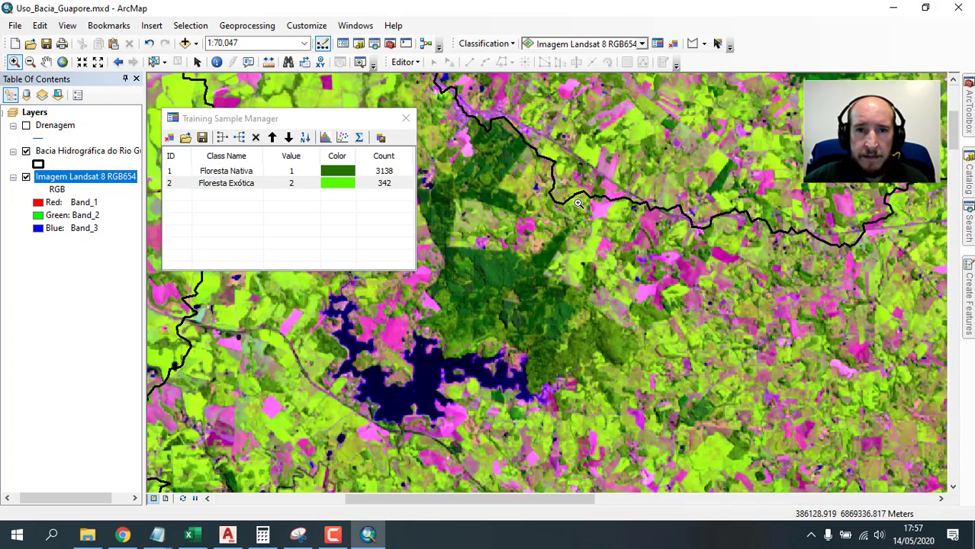
{"action": "left_click_drag", "start_coordinate": [540, 239], "coordinate": [638, 207]}
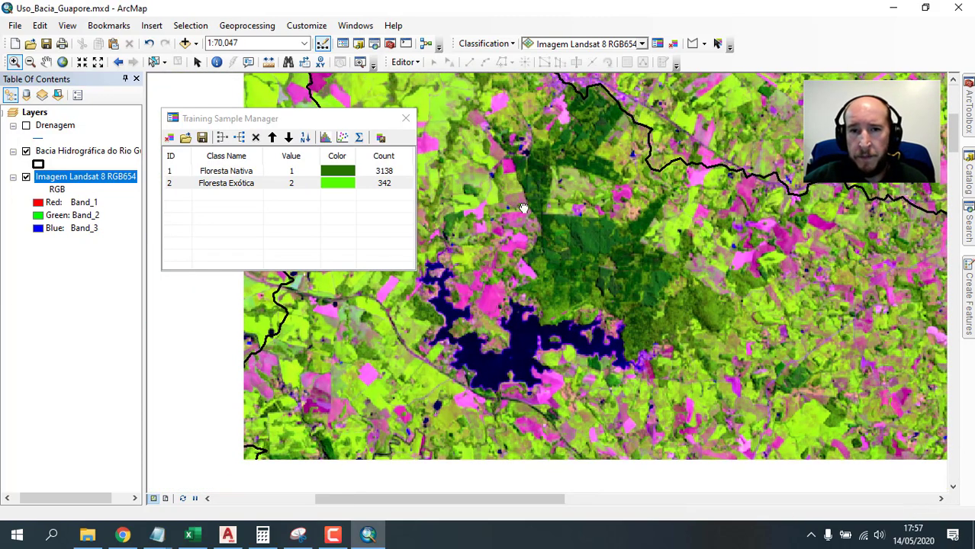
{"action": "scroll", "coordinate": [566, 209], "scroll_direction": "up", "scroll_amount": 1}
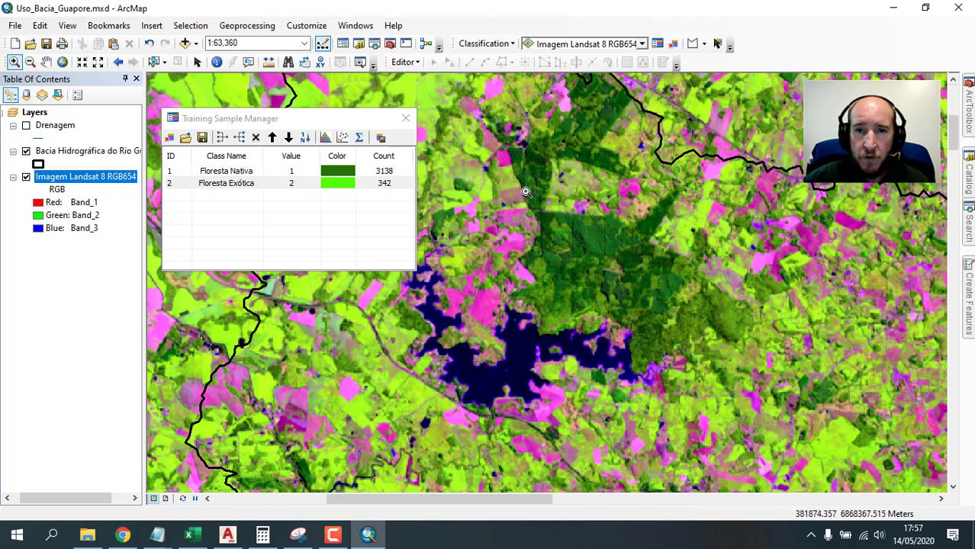
{"action": "left_click_drag", "start_coordinate": [527, 192], "coordinate": [687, 289]}
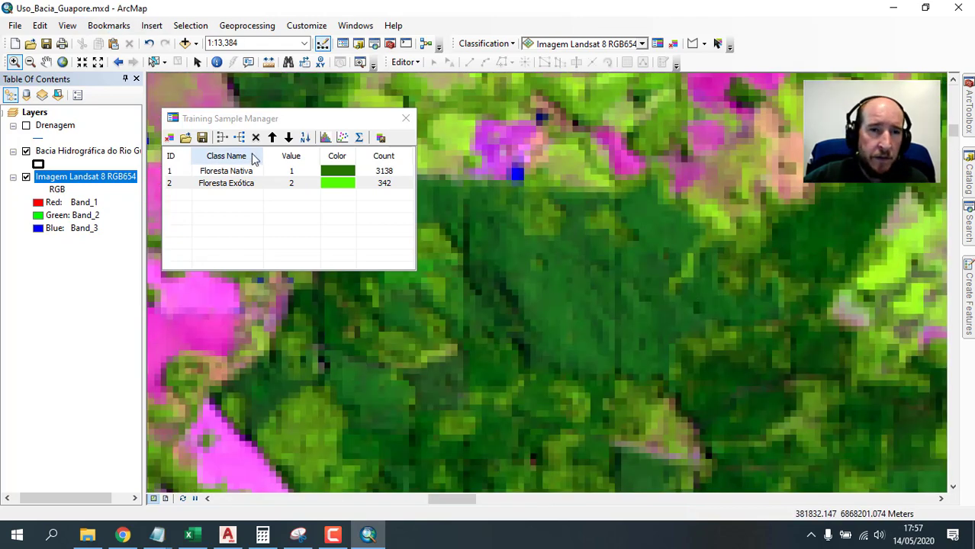
{"action": "left_click", "coordinate": [692, 44]}
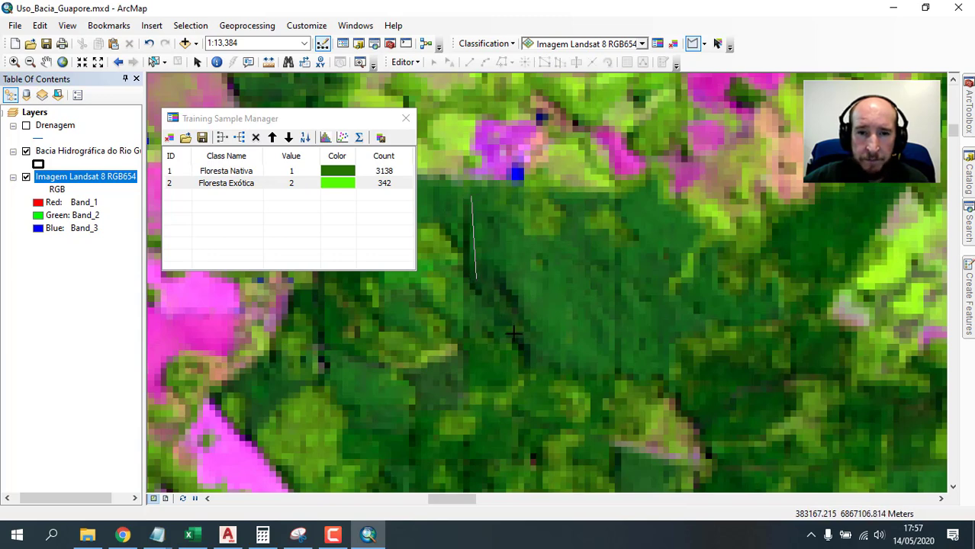
{"action": "left_click", "coordinate": [514, 333]}
{"action": "left_click", "coordinate": [662, 374]}
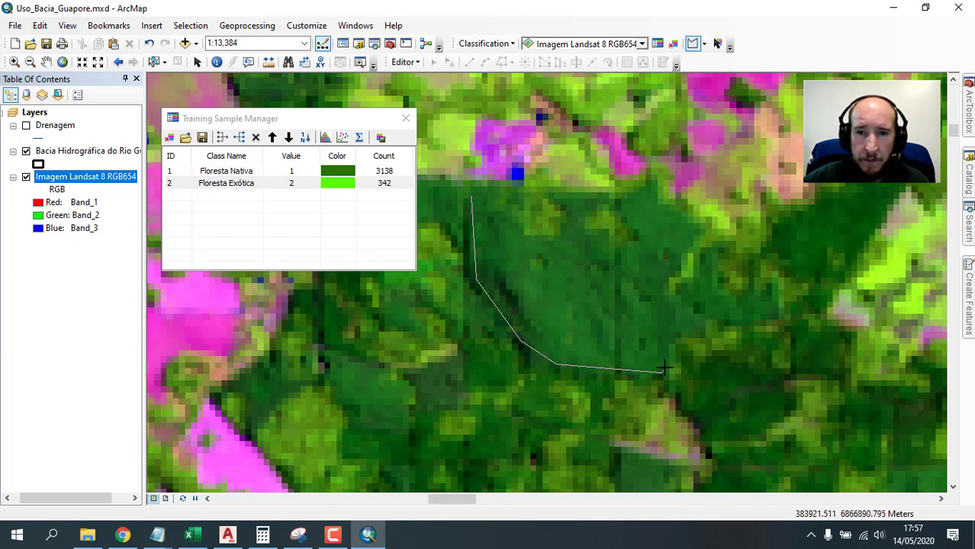
{"action": "left_click", "coordinate": [679, 328]}
{"action": "left_click", "coordinate": [668, 286]}
{"action": "left_click", "coordinate": [687, 244]}
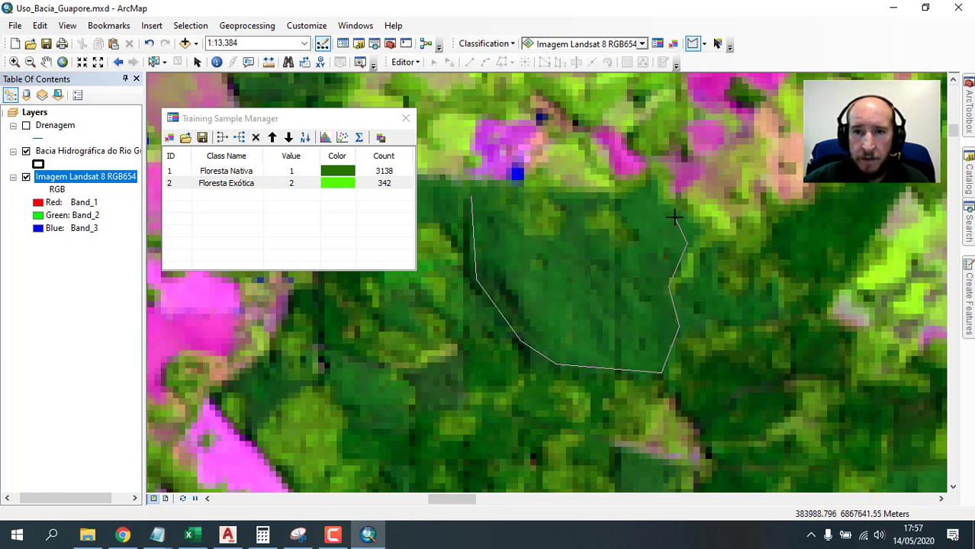
{"action": "left_click", "coordinate": [644, 191]}
{"action": "left_click", "coordinate": [648, 234]}
{"action": "left_click", "coordinate": [640, 258]}
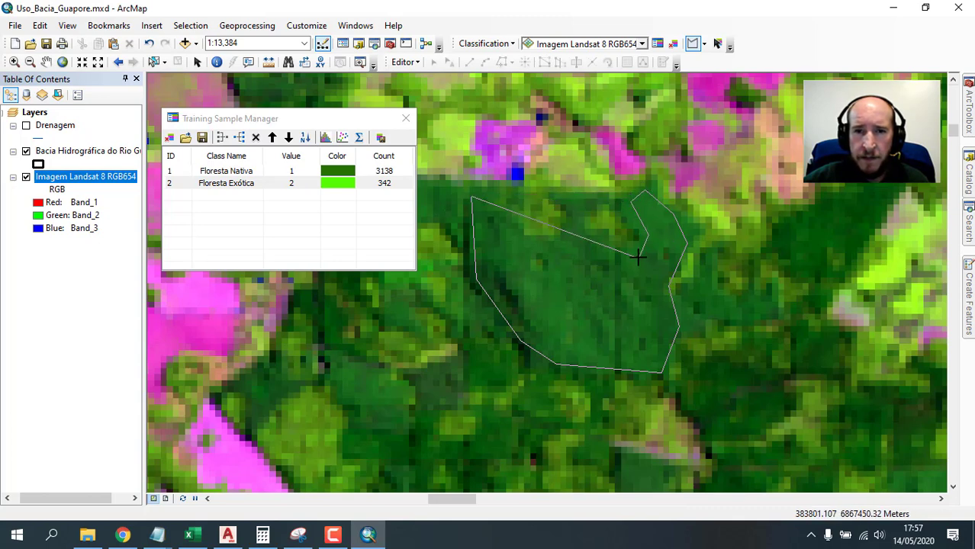
{"action": "left_click", "coordinate": [528, 244]}
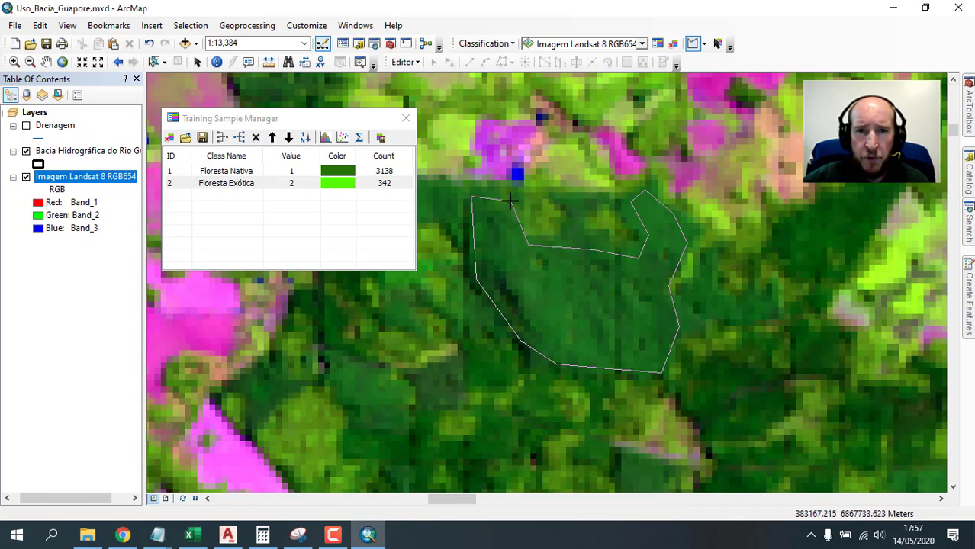
{"action": "double_click", "coordinate": [510, 201]}
Draw a training sample polygon around the dark green diagonal plantation strip east of the large plantation block sample.
{"action": "left_click_drag", "start_coordinate": [903, 171], "coordinate": [709, 254]}
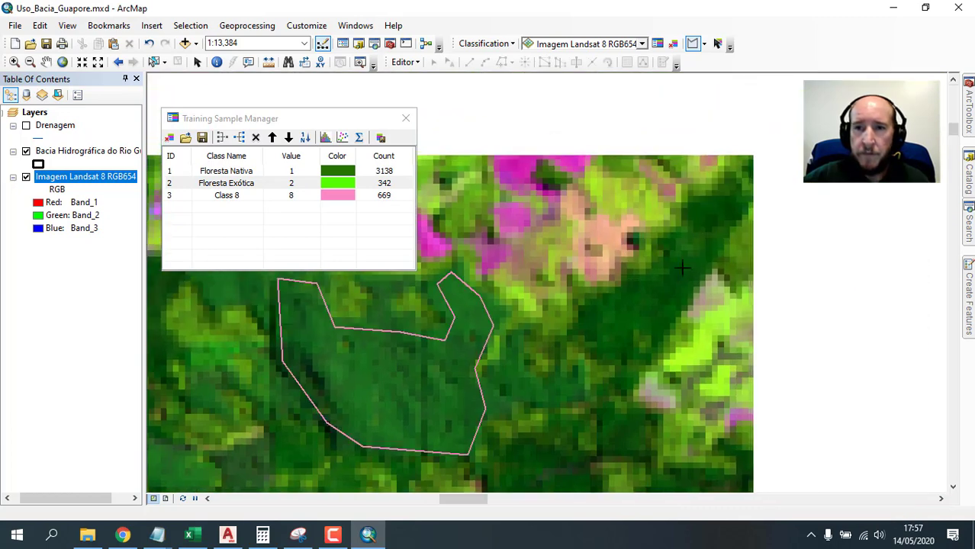
{"action": "left_click", "coordinate": [644, 365]}
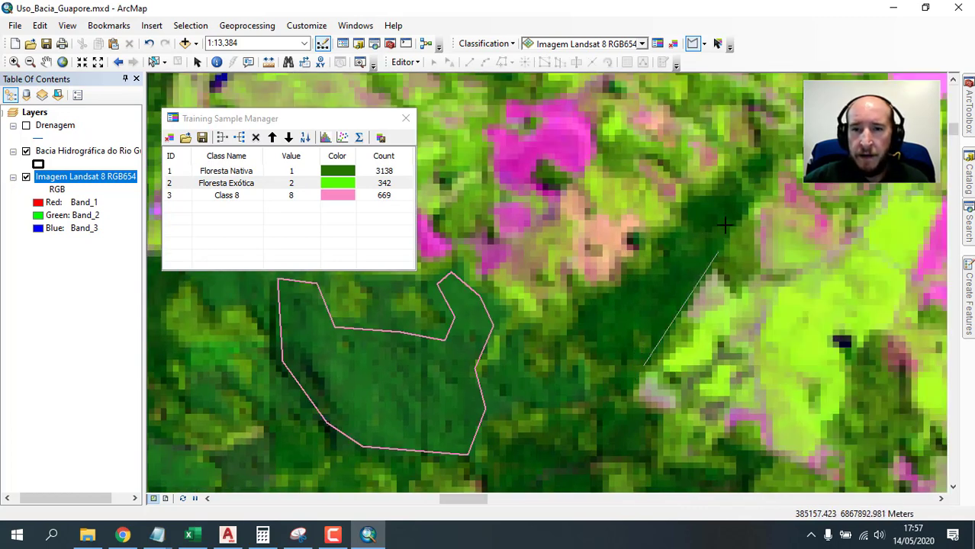
{"action": "left_click", "coordinate": [748, 203]}
{"action": "left_click", "coordinate": [729, 178]}
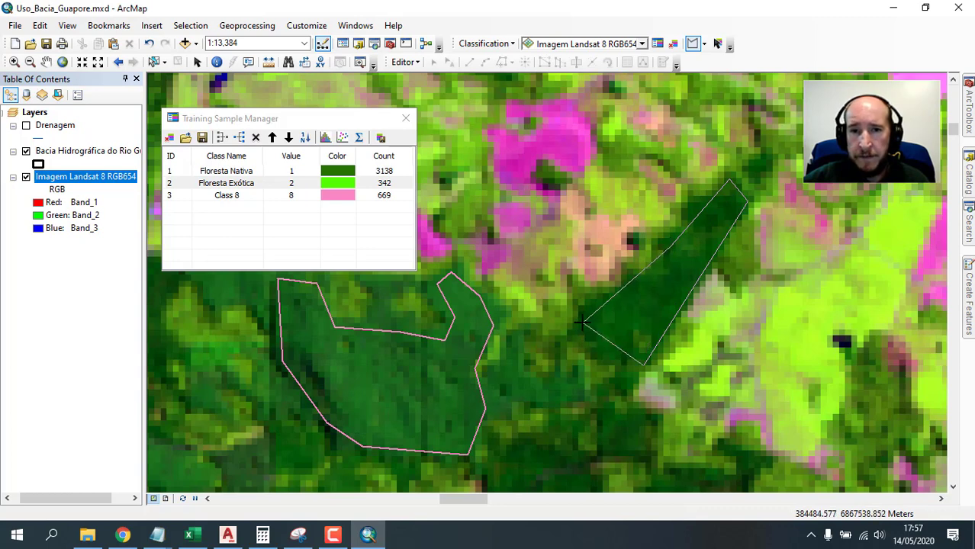
{"action": "left_click", "coordinate": [584, 322]}
{"action": "double_click", "coordinate": [608, 345]}
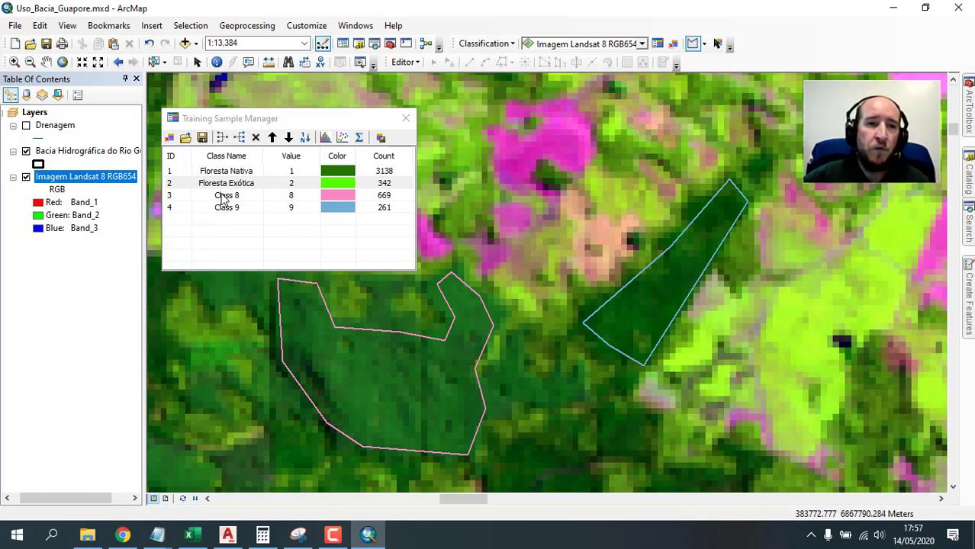
Merge the two new plantation samples near the reservoir into the Floresta Exótica class.
{"action": "left_click", "coordinate": [225, 183]}
{"action": "left_click", "coordinate": [184, 209], "text": "shift"}
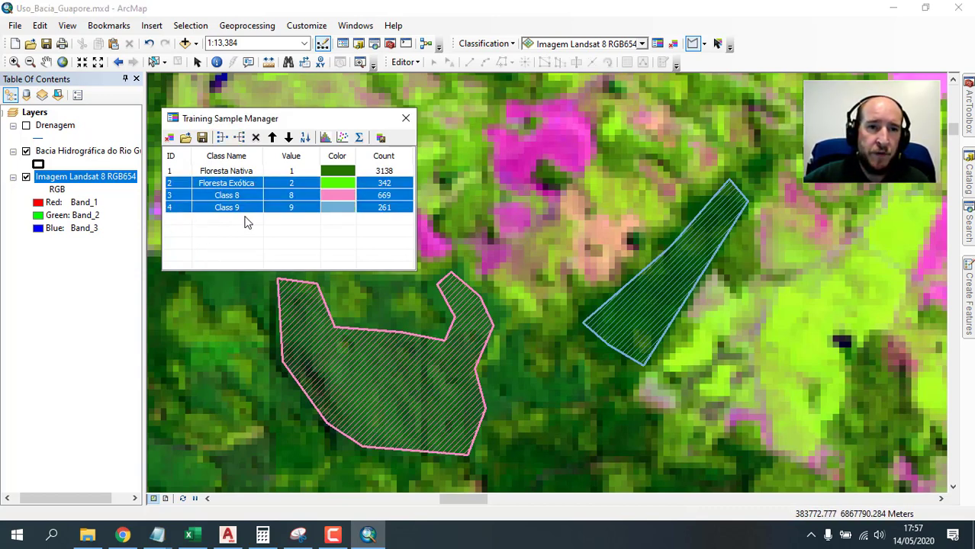
{"action": "left_click", "coordinate": [222, 138]}
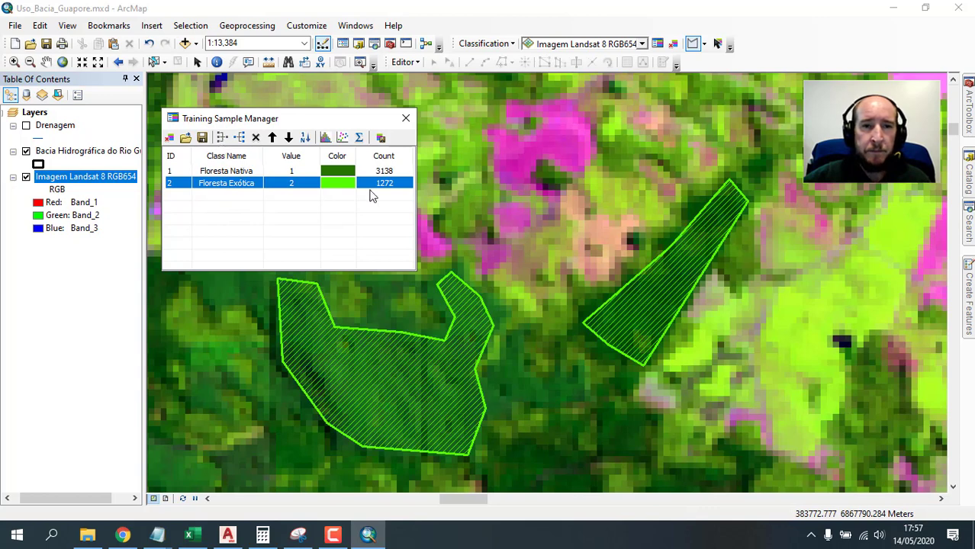
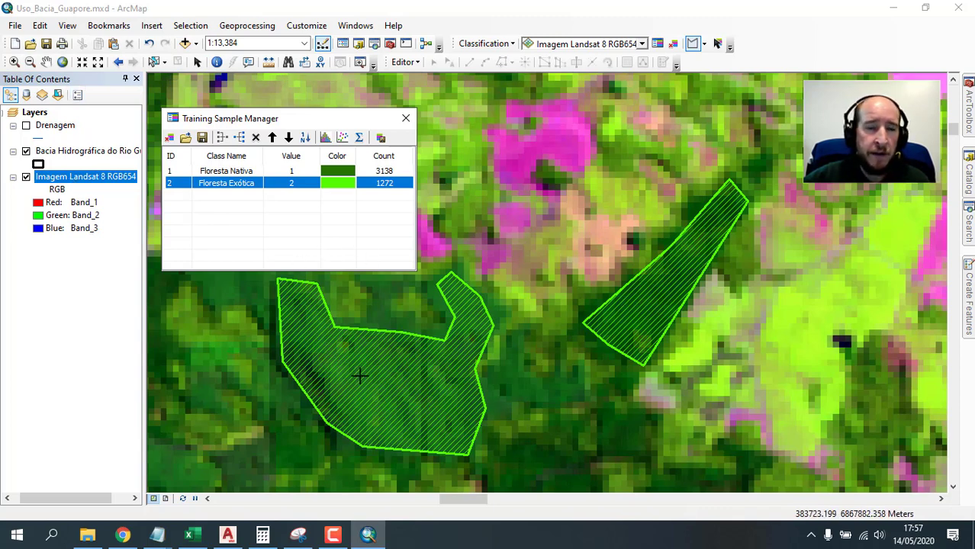
Check the numbered class list in Notepad for the class after Floresta Exótica and return to ArcMap.
{"action": "mouse_move", "coordinate": [158, 538]}
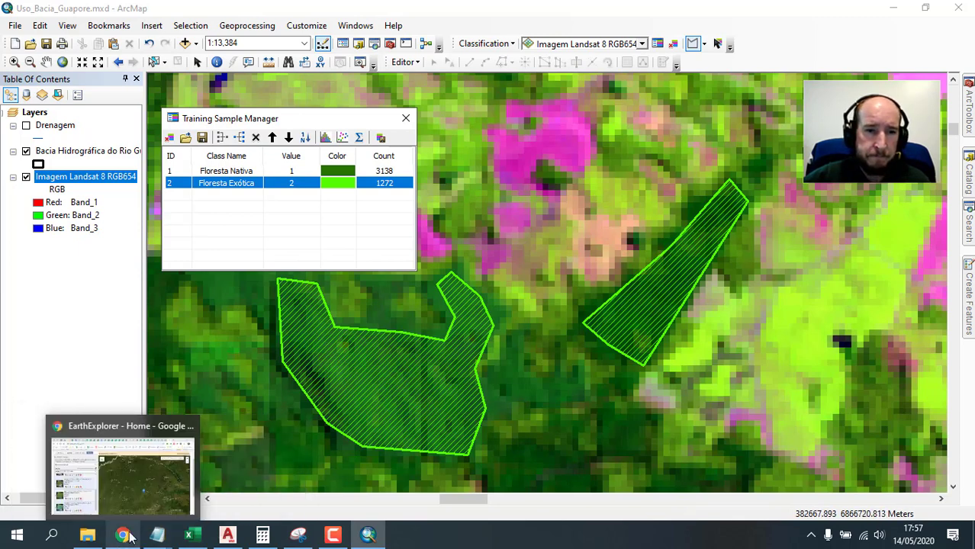
{"action": "left_click", "coordinate": [158, 536]}
{"action": "left_click", "coordinate": [238, 441]}
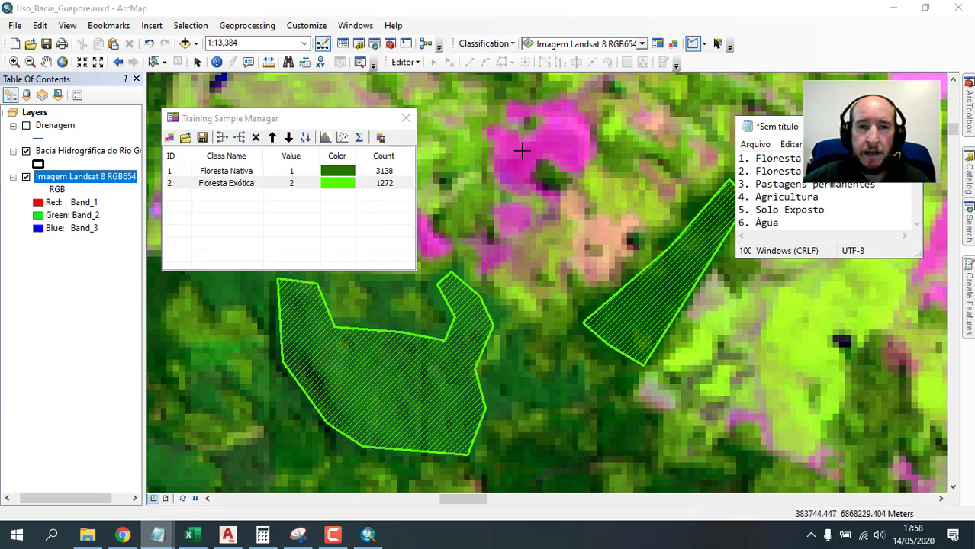
{"action": "left_click", "coordinate": [655, 308]}
Examine the Landsat image from its full extent down to the area around the purple town east of the basin boundary for pasture patches.
{"action": "scroll", "coordinate": [655, 308], "scroll_direction": "up", "scroll_amount": 2}
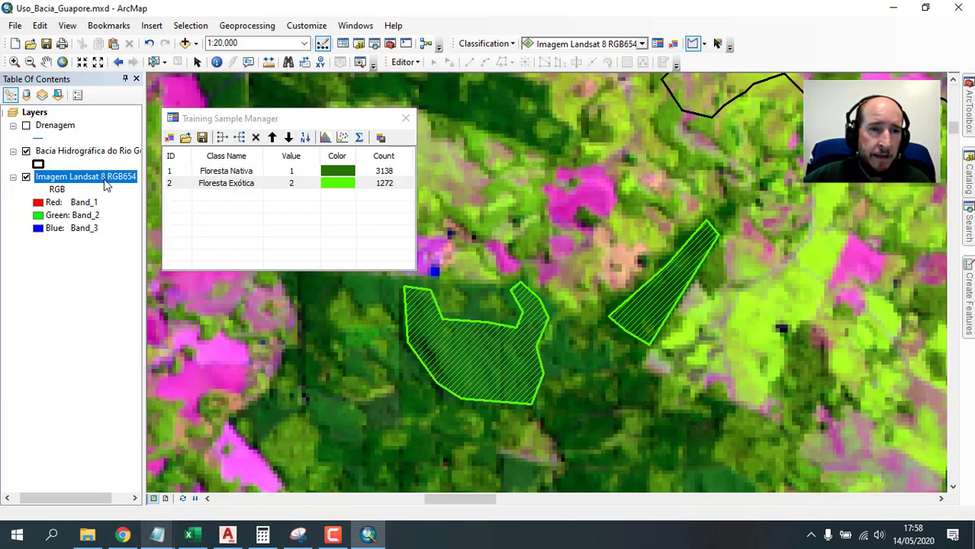
{"action": "scroll", "coordinate": [153, 306], "scroll_direction": "up", "scroll_amount": 1}
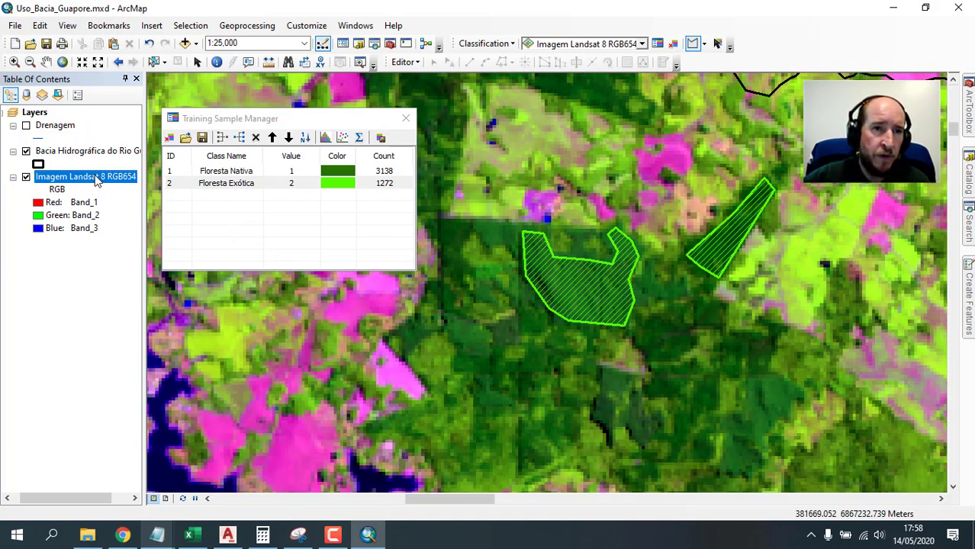
{"action": "right_click", "coordinate": [96, 180]}
{"action": "left_click", "coordinate": [174, 250]}
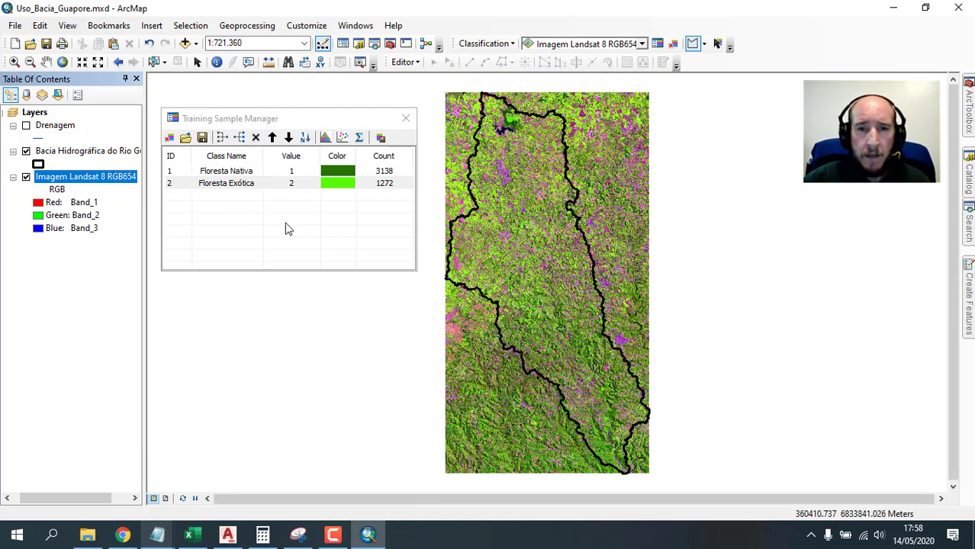
{"action": "left_click", "coordinate": [14, 62]}
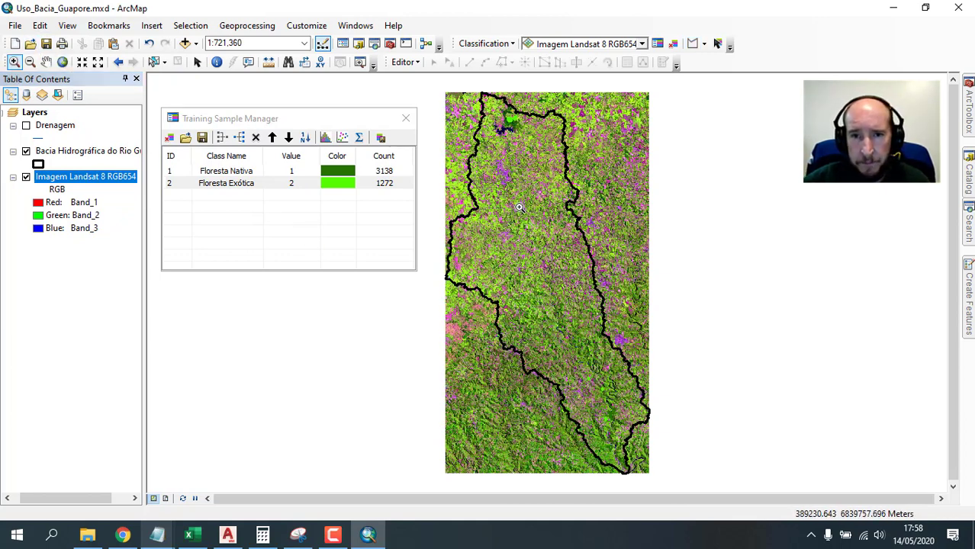
{"action": "left_click_drag", "start_coordinate": [512, 200], "coordinate": [594, 258]}
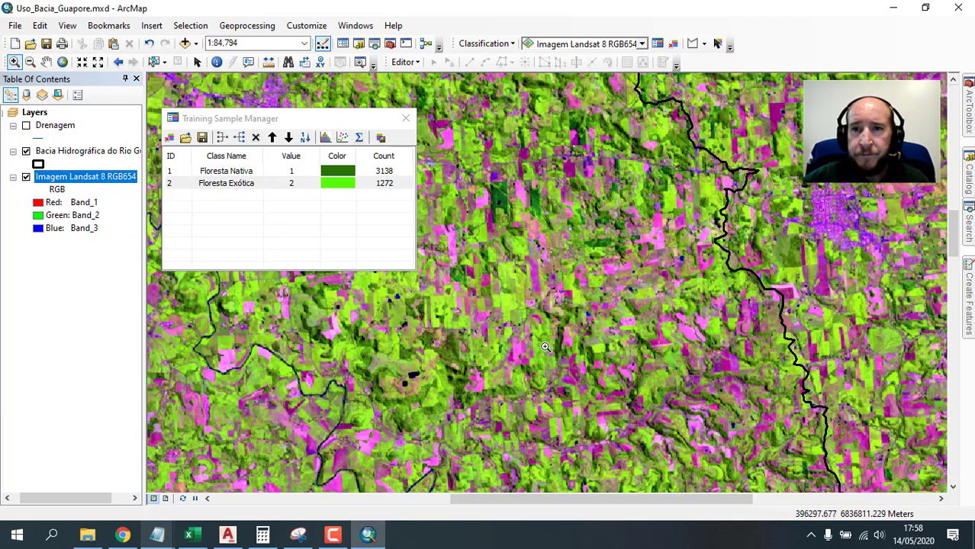
{"action": "left_click_drag", "start_coordinate": [512, 406], "coordinate": [378, 392]}
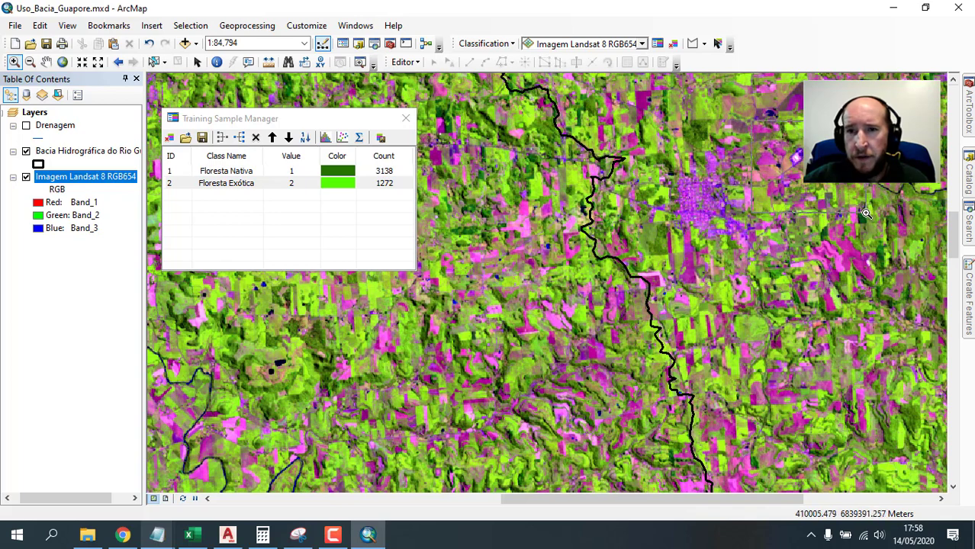
{"action": "scroll", "coordinate": [866, 213], "scroll_direction": "up", "scroll_amount": 5}
{"action": "left_click_drag", "start_coordinate": [602, 300], "coordinate": [598, 271]}
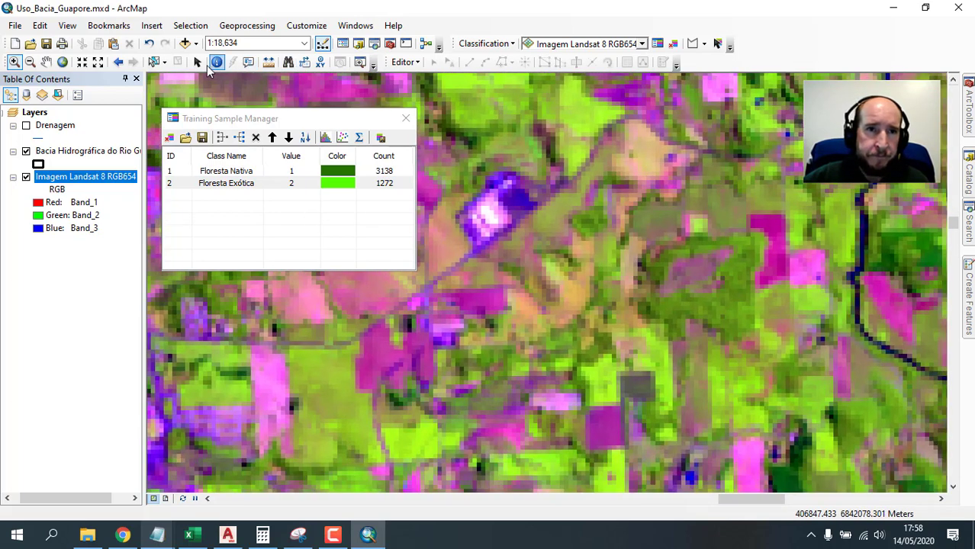
Draw a training sample polygon around the beige pasture patch northeast of the bright purple-and-white site, leaving out the small notch on its western side.
{"action": "left_click", "coordinate": [692, 43]}
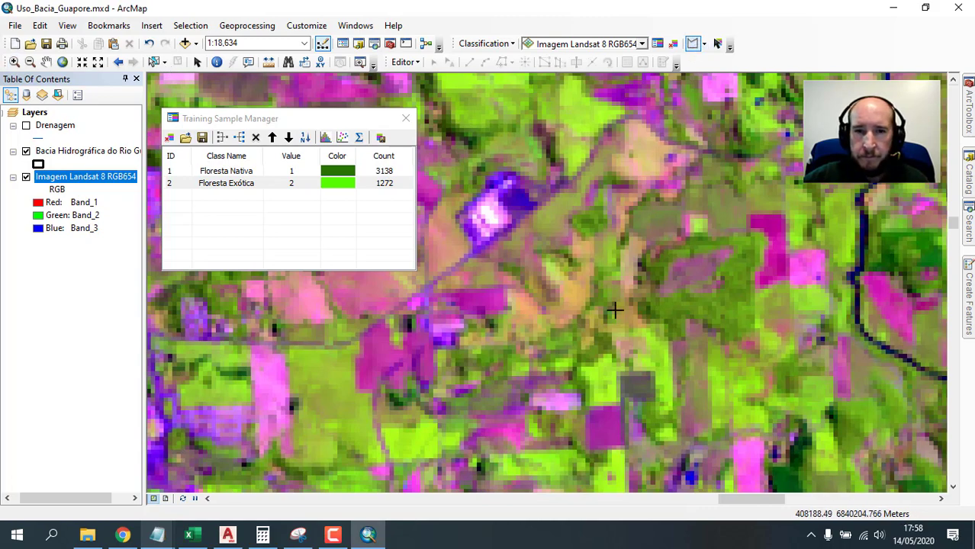
{"action": "scroll", "coordinate": [621, 146], "scroll_direction": "up", "scroll_amount": 2}
{"action": "scroll", "coordinate": [626, 168], "scroll_direction": "up", "scroll_amount": 1}
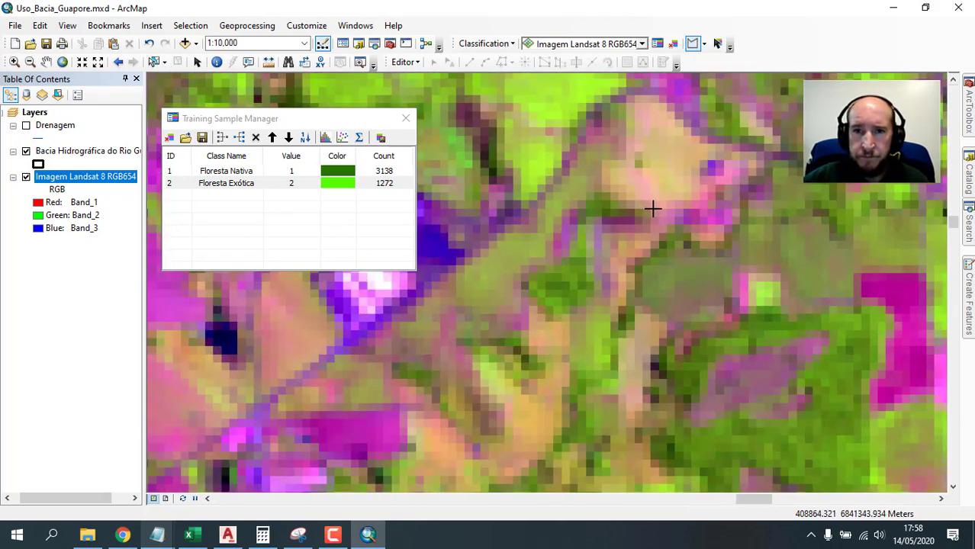
{"action": "left_click", "coordinate": [608, 173]}
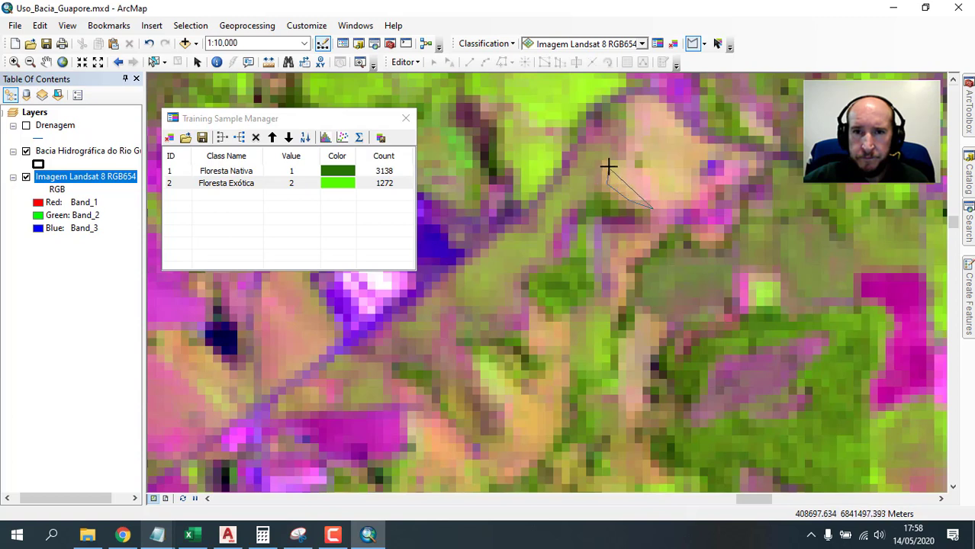
{"action": "left_click", "coordinate": [624, 164]}
{"action": "left_click", "coordinate": [645, 170]}
{"action": "left_click", "coordinate": [646, 159]}
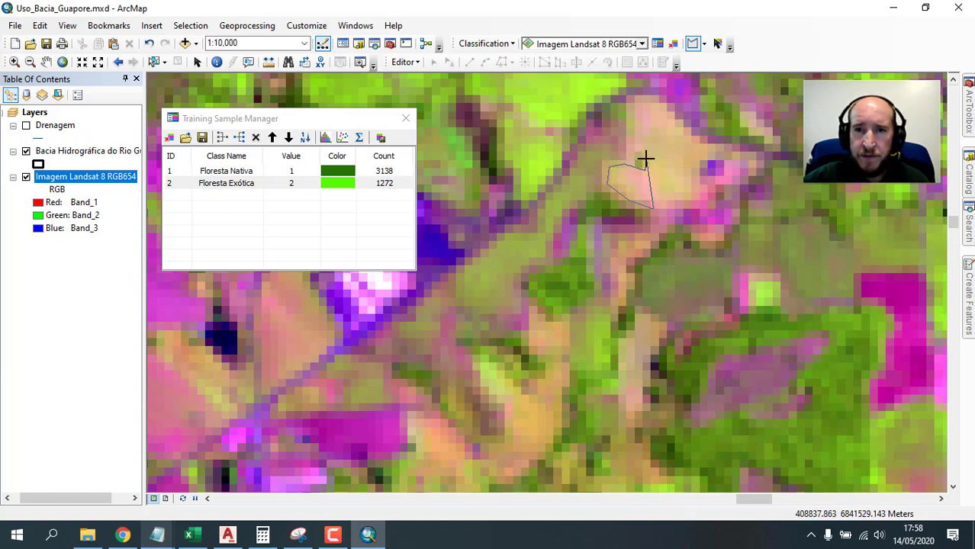
{"action": "left_click", "coordinate": [632, 148]}
{"action": "left_click", "coordinate": [633, 99]}
{"action": "left_click", "coordinate": [646, 97]}
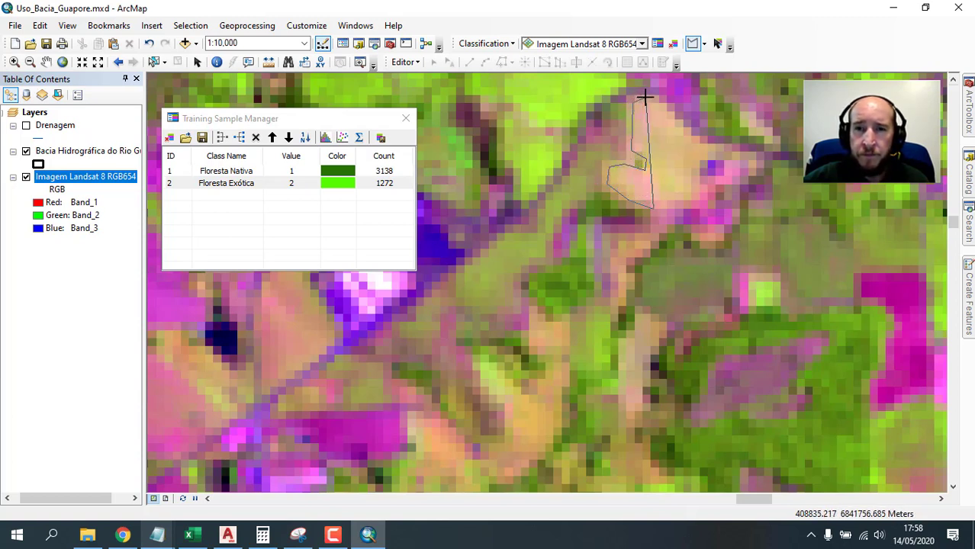
{"action": "left_click", "coordinate": [711, 152]}
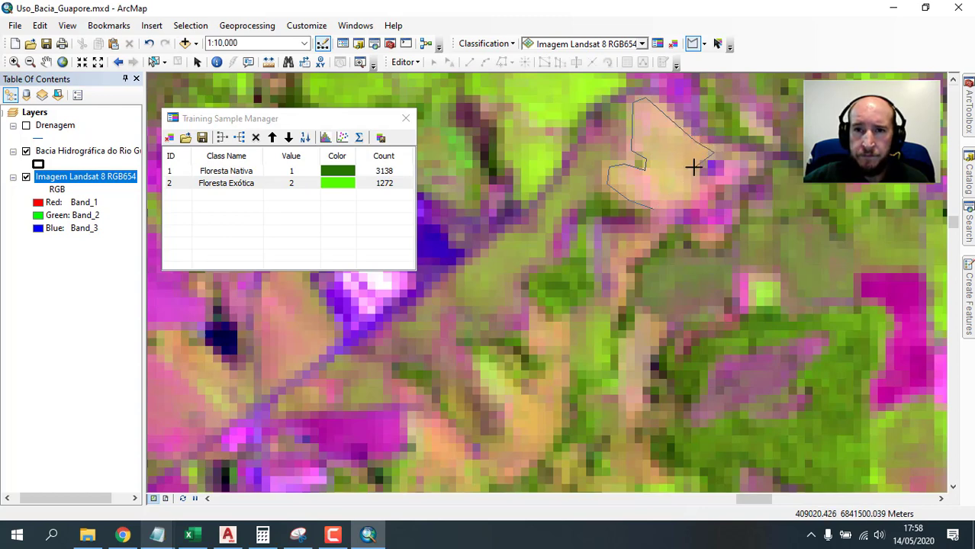
{"action": "double_click", "coordinate": [681, 203]}
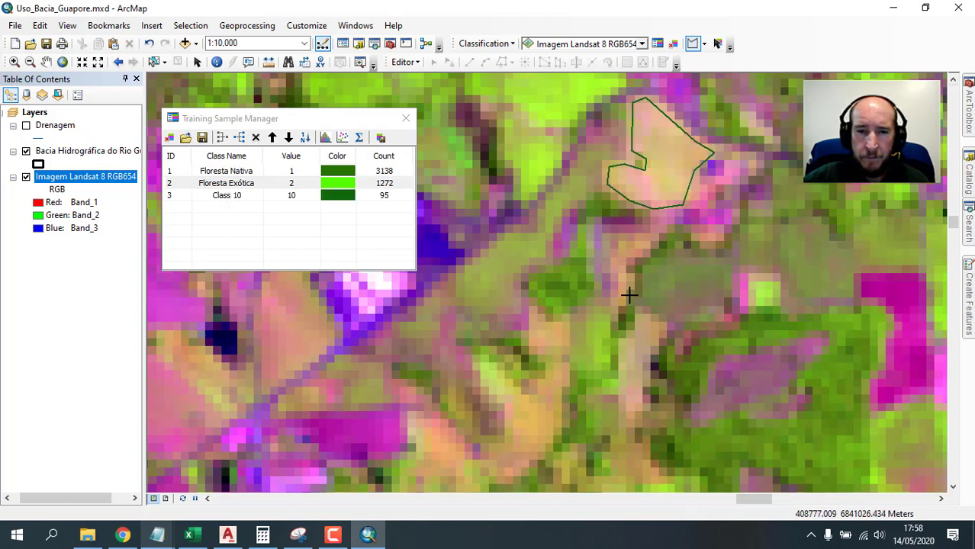
Draw a training sample polygon around the forked yellow-orange pasture patch southwest of the first pasture sample.
{"action": "left_click_drag", "start_coordinate": [642, 308], "coordinate": [708, 204]}
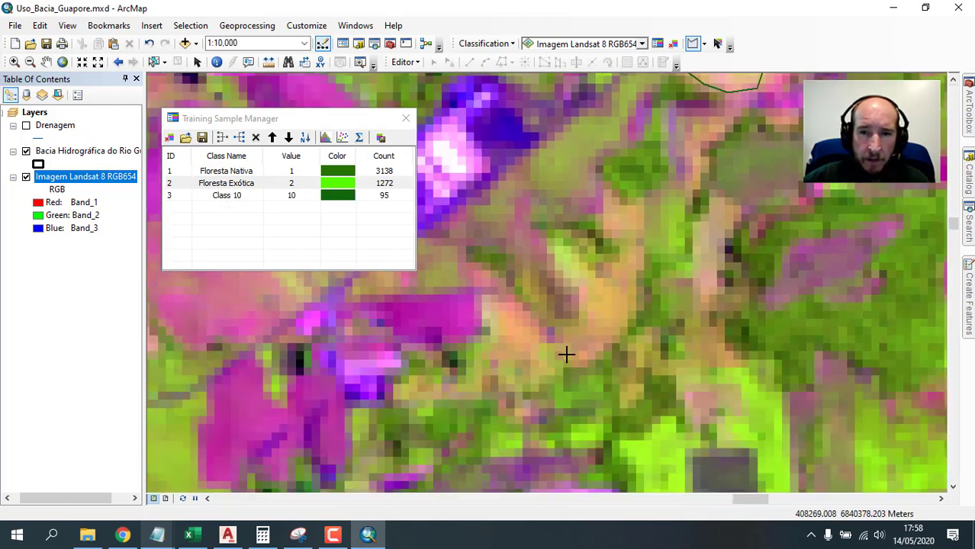
{"action": "left_click", "coordinate": [585, 359]}
{"action": "left_click", "coordinate": [633, 302]}
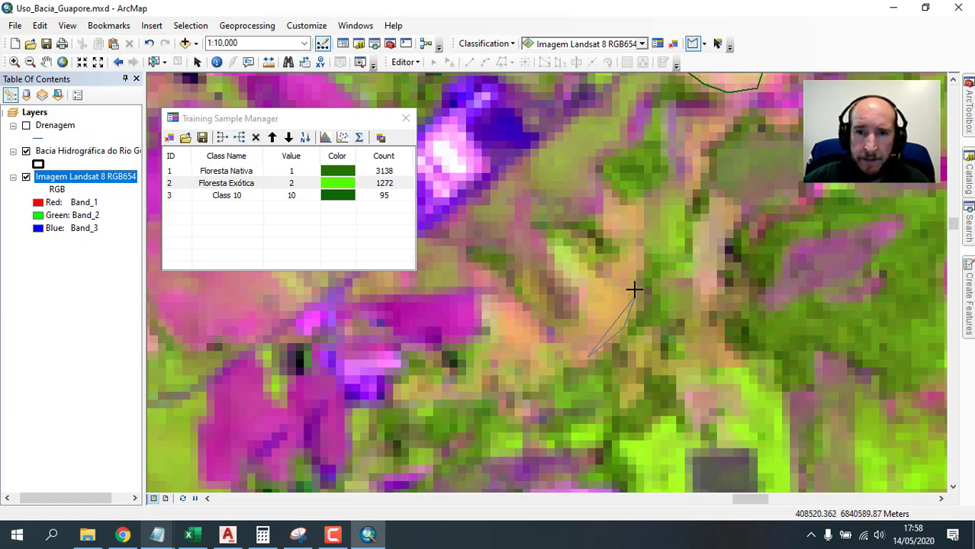
{"action": "left_click", "coordinate": [638, 251]}
{"action": "left_click", "coordinate": [608, 274]}
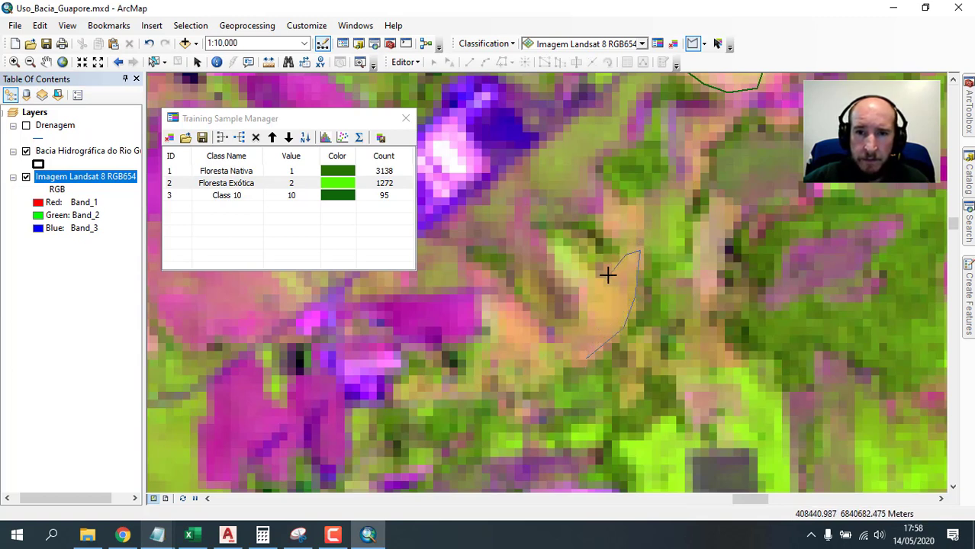
{"action": "left_click", "coordinate": [556, 247]}
{"action": "left_click", "coordinate": [586, 292]}
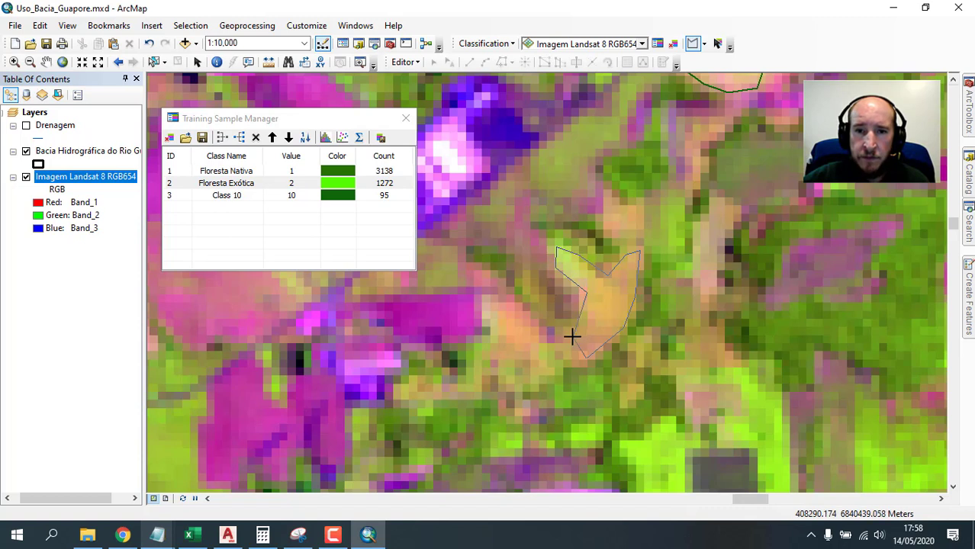
{"action": "left_click", "coordinate": [560, 342]}
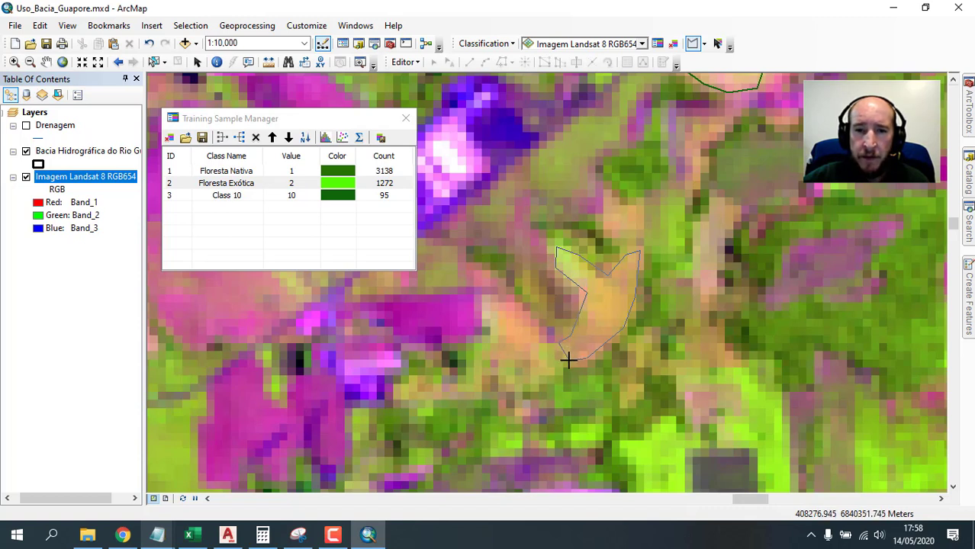
{"action": "double_click", "coordinate": [568, 360]}
Rename the first new pasture sample's class as Pastagens Permanentes.
{"action": "double_click", "coordinate": [228, 197]}
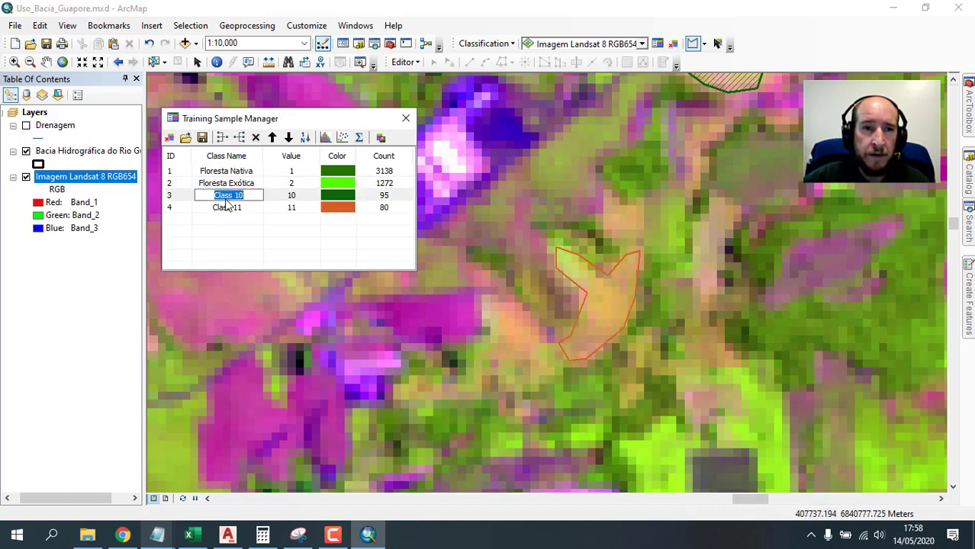
{"action": "type", "text": "Past"}
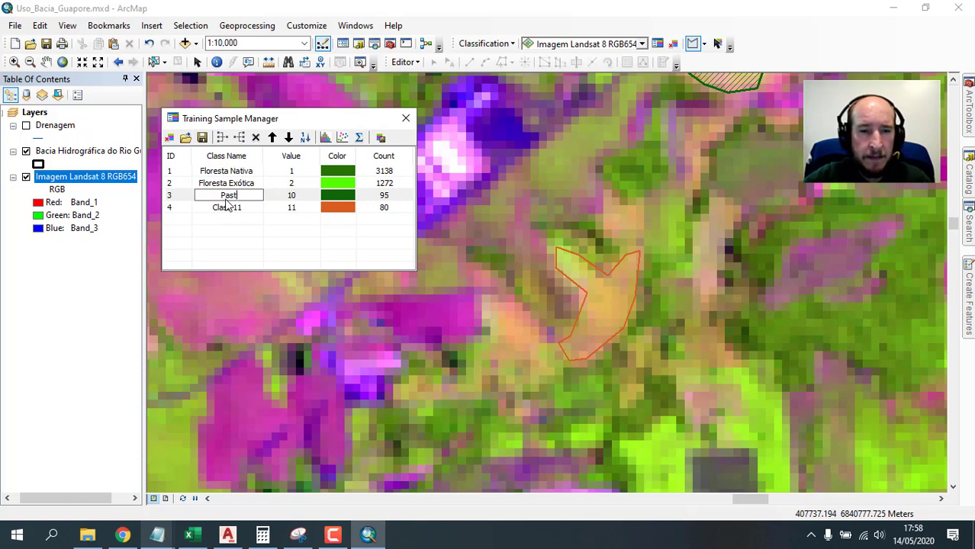
{"action": "type", "text": "agens"}
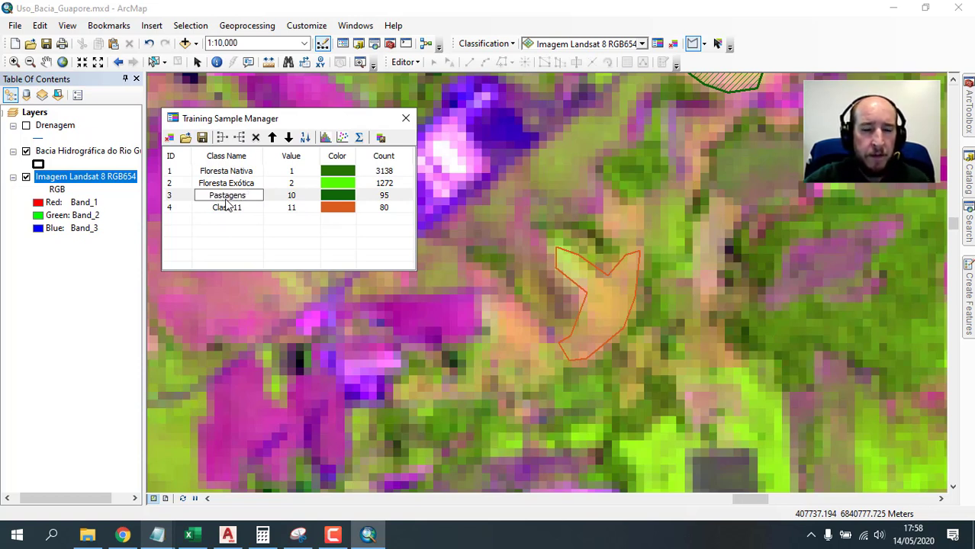
{"action": "type", "text": " Perman"}
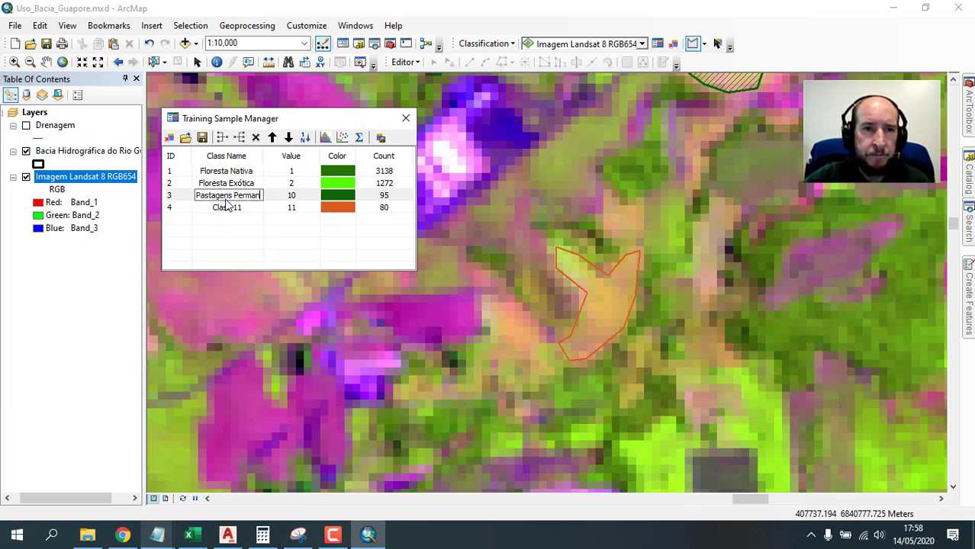
{"action": "type", "text": "entes"}
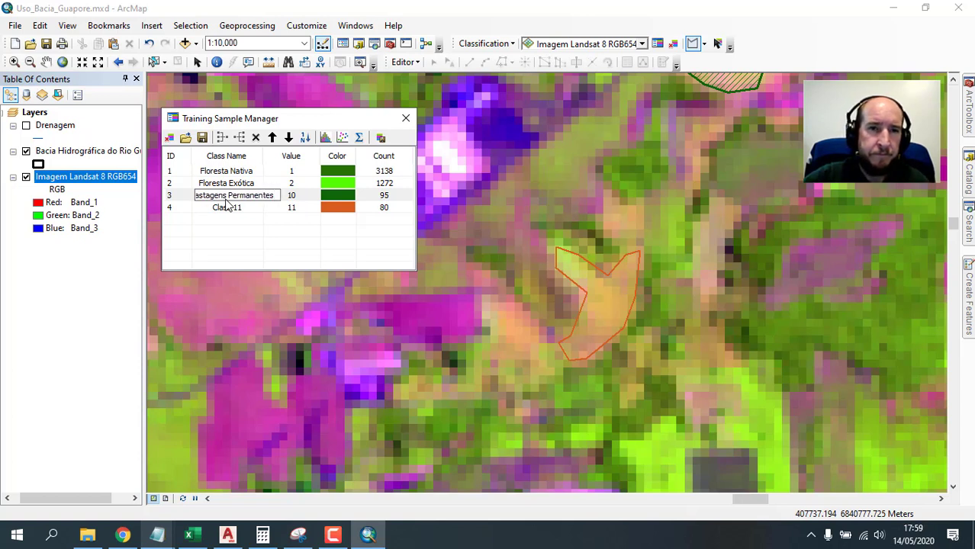
{"action": "key", "text": "Return"}
Set the Pastagens Permanentes class value to 3 and its color to bright orange.
{"action": "left_click", "coordinate": [292, 197]}
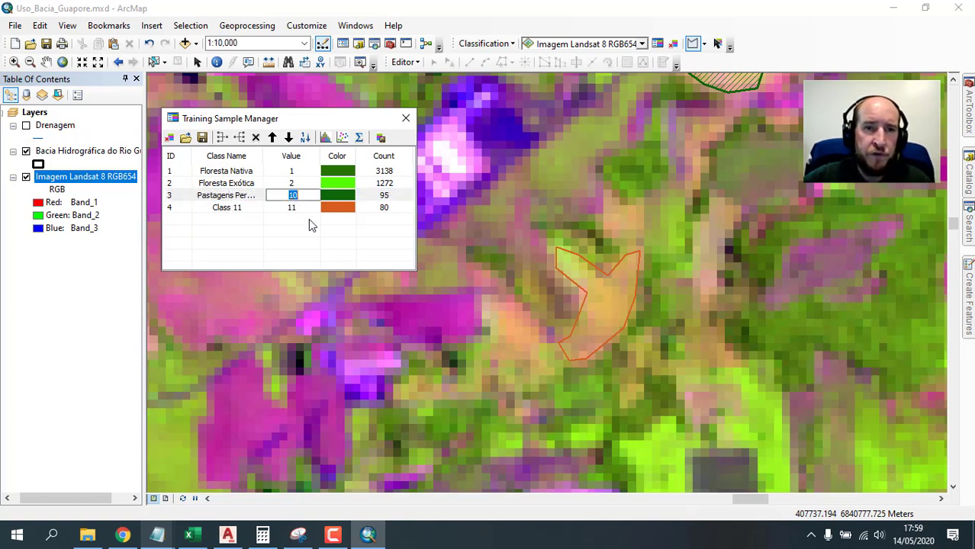
{"action": "key", "text": "Return"}
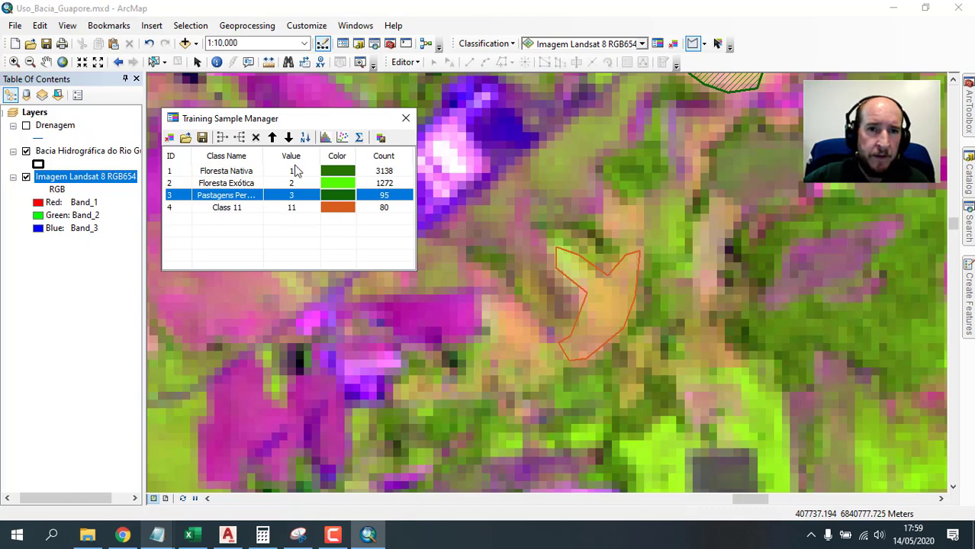
{"action": "left_click", "coordinate": [339, 198]}
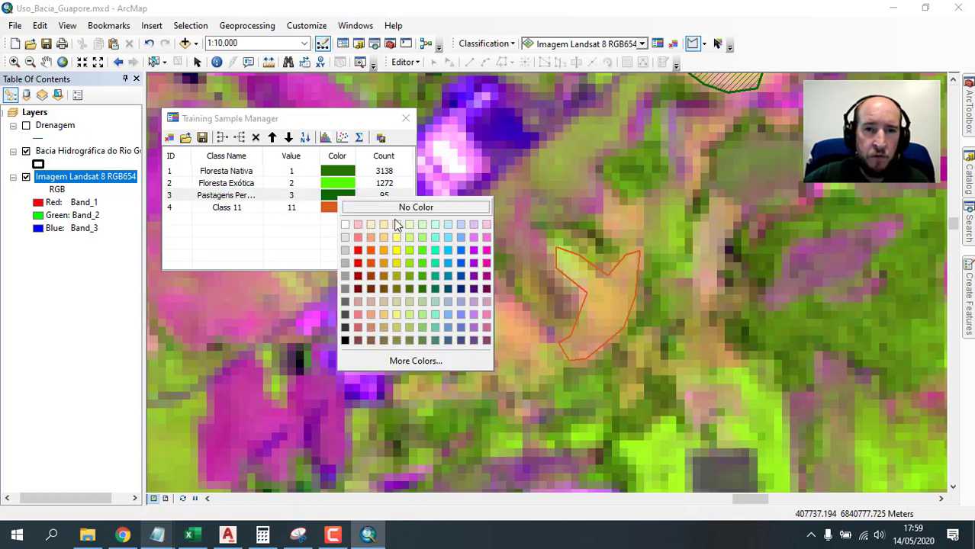
{"action": "left_click", "coordinate": [371, 252]}
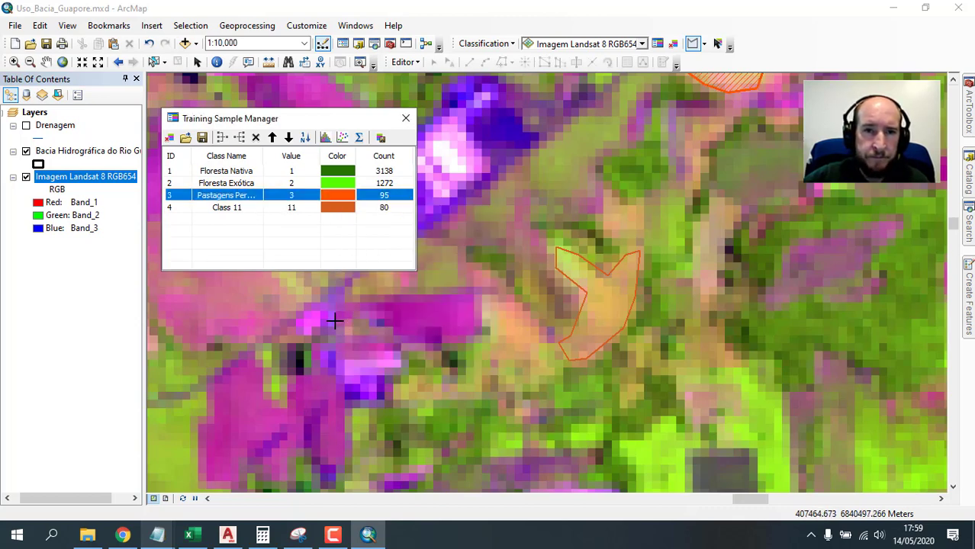
Merge the second pasture sample into the Pastagens Permanentes class.
{"action": "double_click", "coordinate": [216, 209]}
{"action": "left_click", "coordinate": [183, 208]}
{"action": "left_click", "coordinate": [174, 197], "text": "ctrl"}
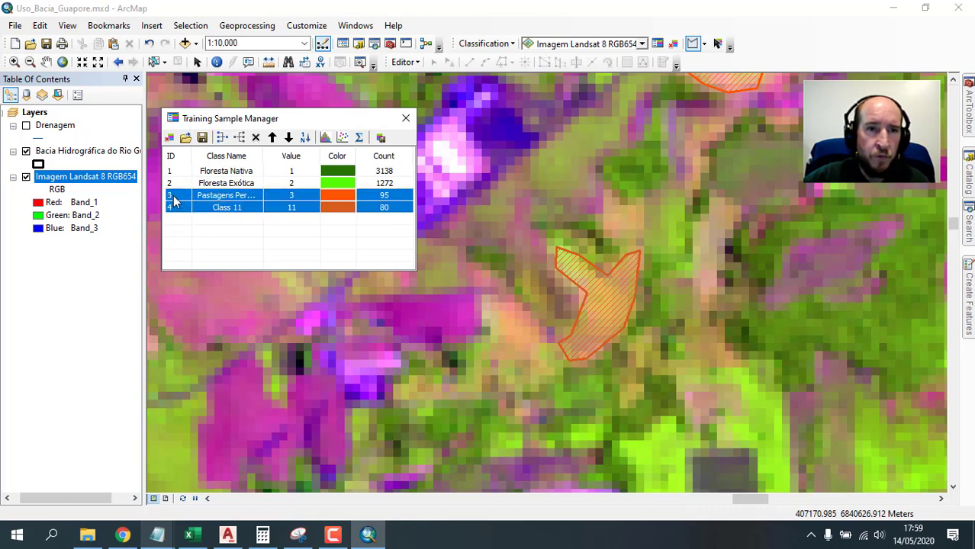
{"action": "left_click", "coordinate": [221, 138]}
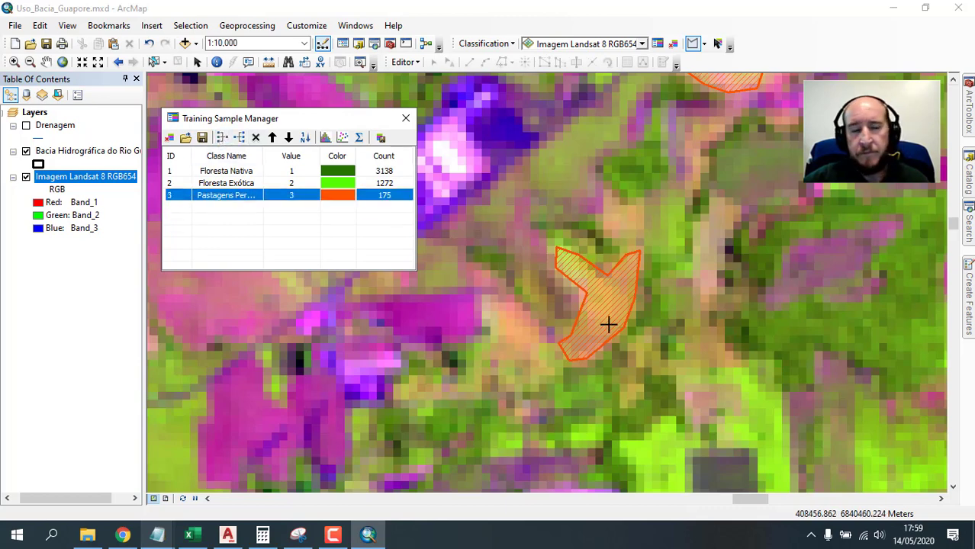
Look over the image southwest of the pasture samples for further sampling areas and return to the full extent of the Landsat layer.
{"action": "scroll", "coordinate": [588, 315], "scroll_direction": "down", "scroll_amount": 3}
{"action": "scroll", "coordinate": [588, 315], "scroll_direction": "down", "scroll_amount": 1}
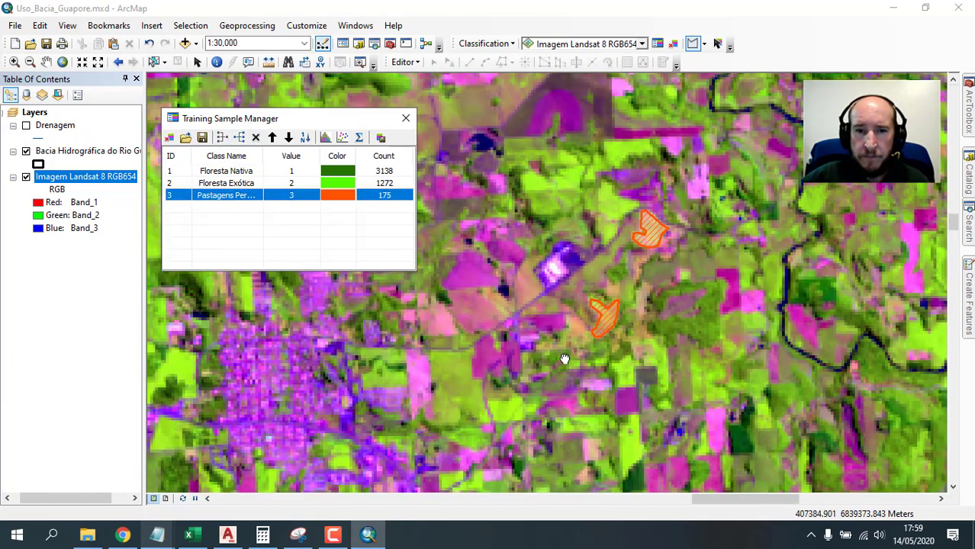
{"action": "scroll", "coordinate": [621, 276], "scroll_direction": "down", "scroll_amount": 3}
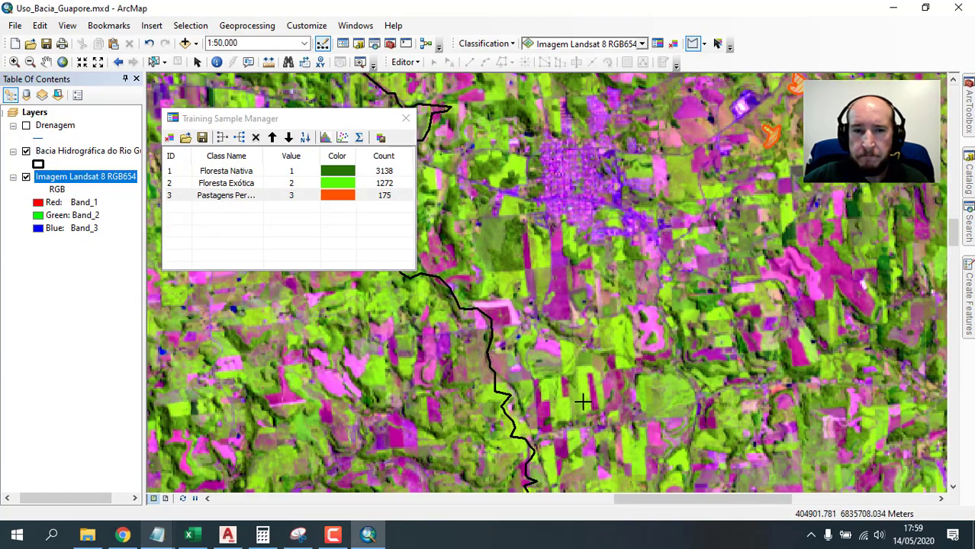
{"action": "left_click_drag", "start_coordinate": [477, 473], "coordinate": [830, 412]}
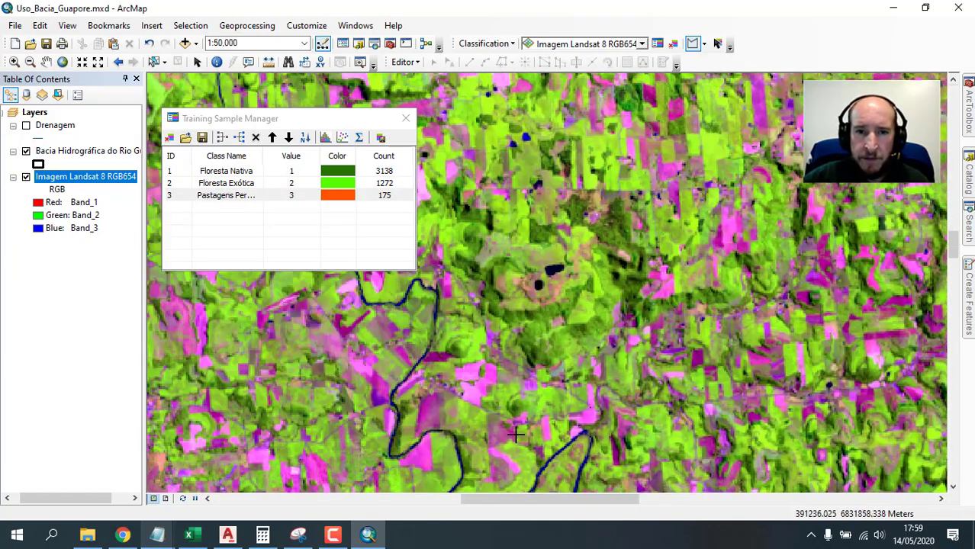
{"action": "left_click_drag", "start_coordinate": [516, 435], "coordinate": [561, 200]}
{"action": "right_click", "coordinate": [74, 176]}
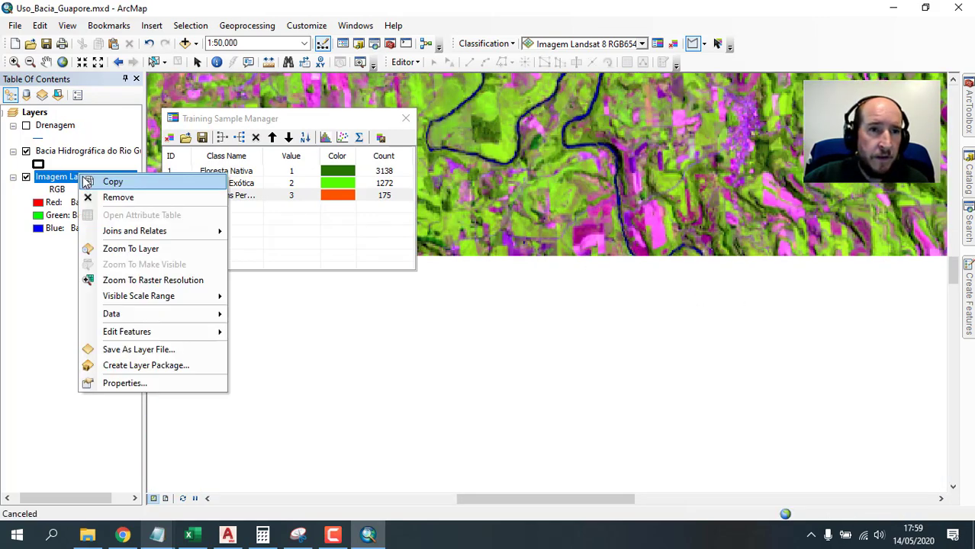
{"action": "left_click", "coordinate": [130, 249]}
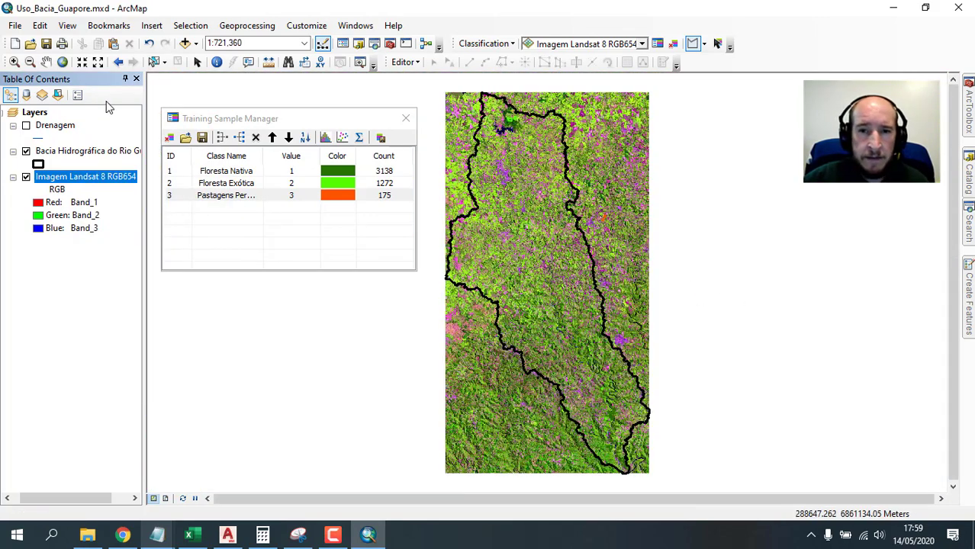
Draw a polygon training sample around the salmon-colored pasture field east of the basin boundary, north of the purple urban area.
{"action": "left_click", "coordinate": [13, 62]}
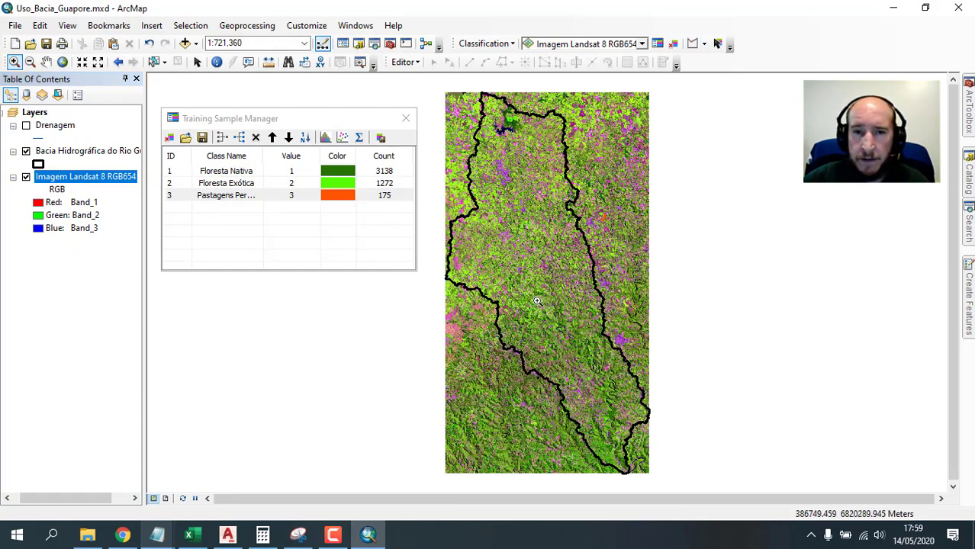
{"action": "left_click", "coordinate": [561, 301]}
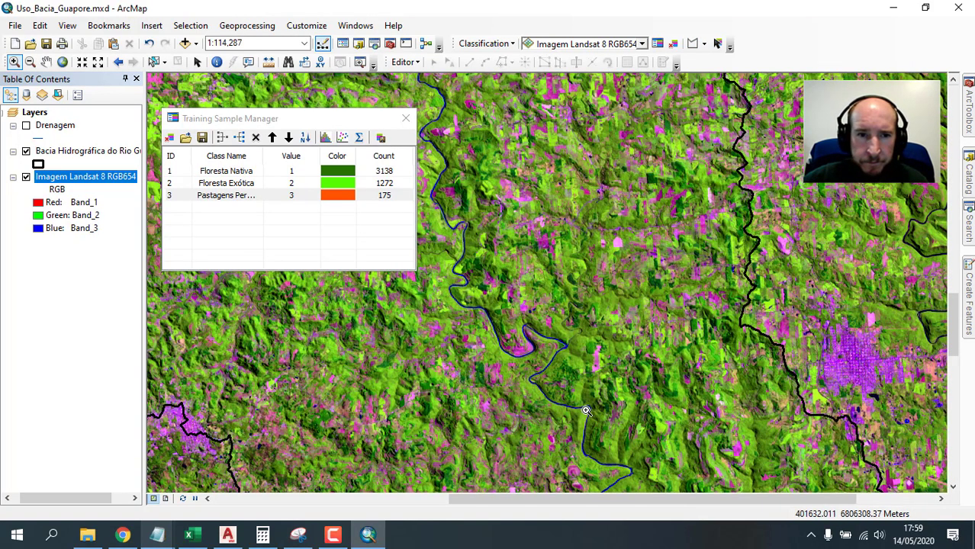
{"action": "left_click_drag", "start_coordinate": [586, 410], "coordinate": [618, 364]}
{"action": "left_click_drag", "start_coordinate": [871, 269], "coordinate": [745, 287]}
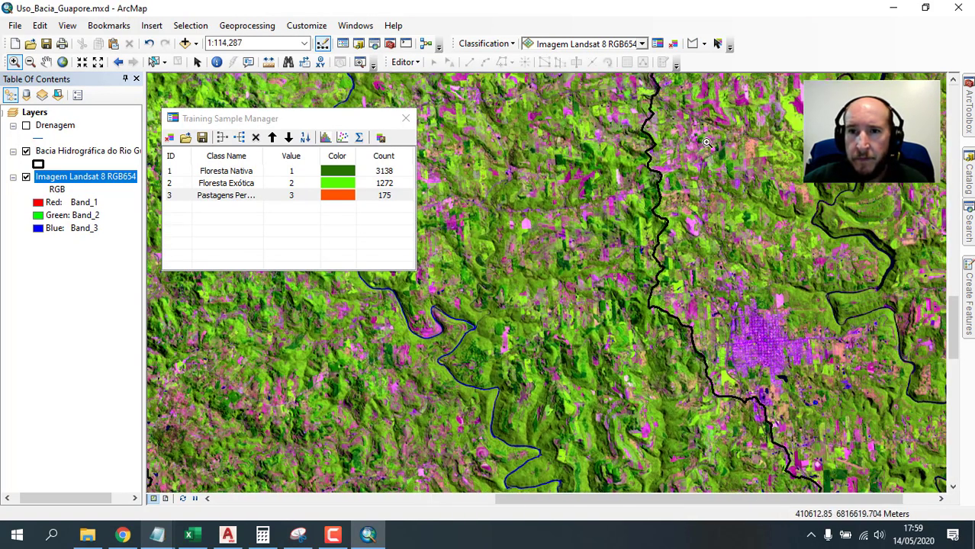
{"action": "left_click_drag", "start_coordinate": [741, 103], "coordinate": [758, 195]}
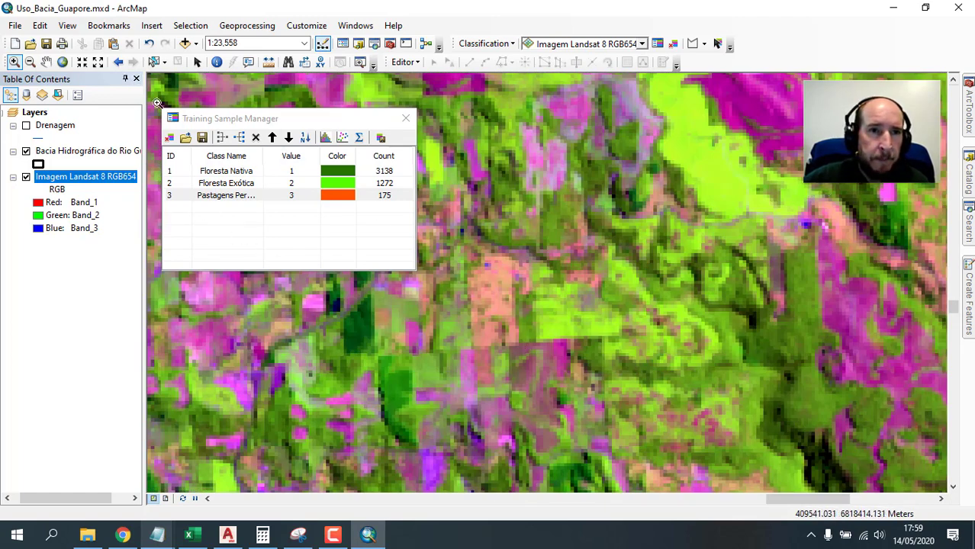
{"action": "left_click", "coordinate": [692, 43]}
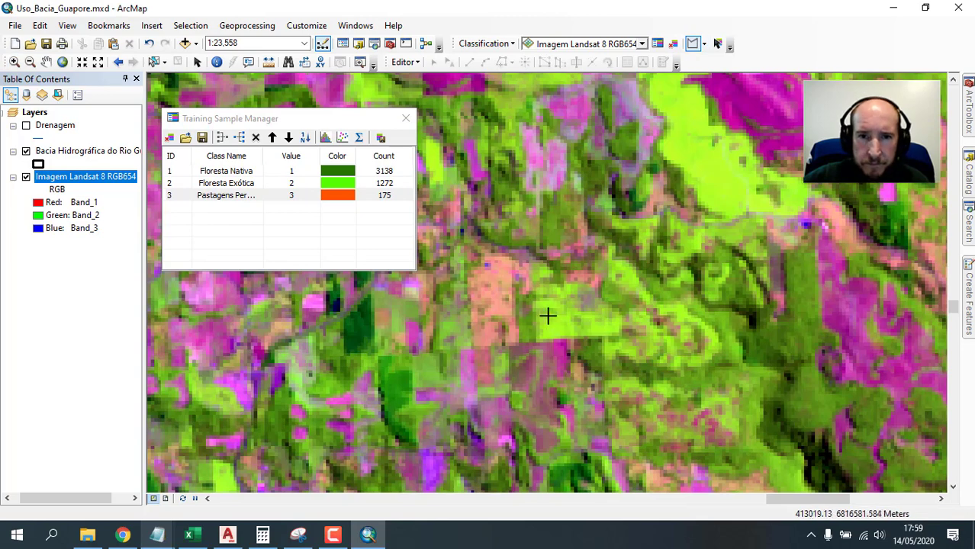
{"action": "left_click", "coordinate": [511, 262]}
{"action": "left_click", "coordinate": [516, 343]}
{"action": "left_click", "coordinate": [492, 258]}
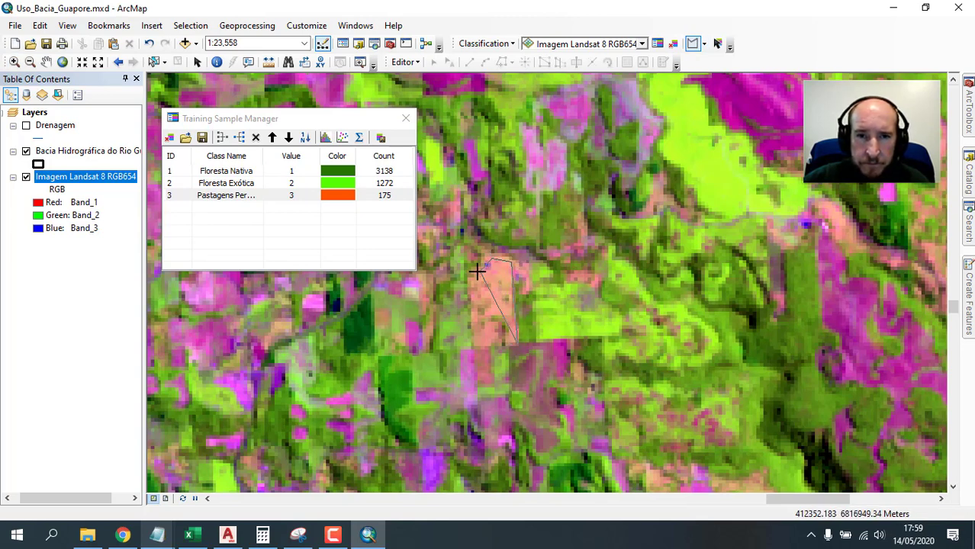
{"action": "left_click", "coordinate": [469, 283]}
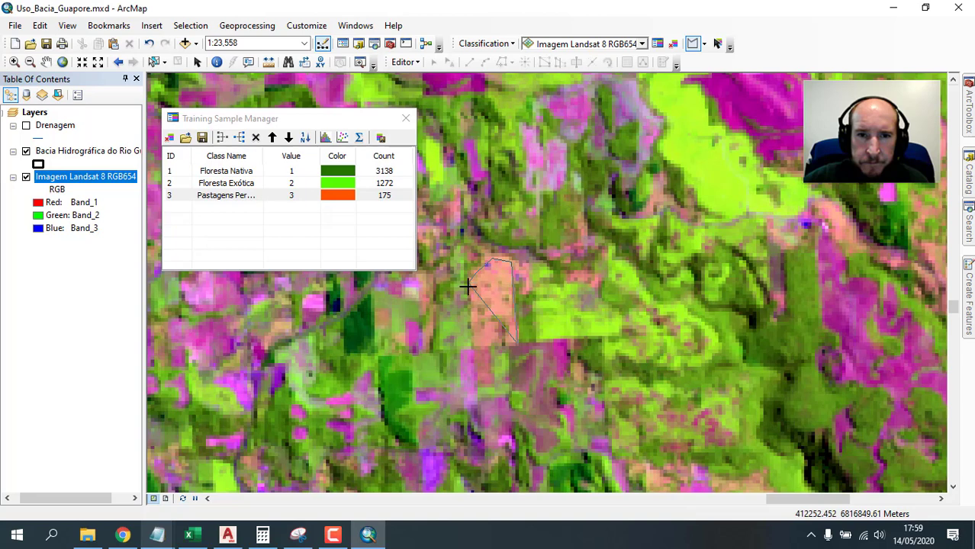
{"action": "double_click", "coordinate": [472, 348]}
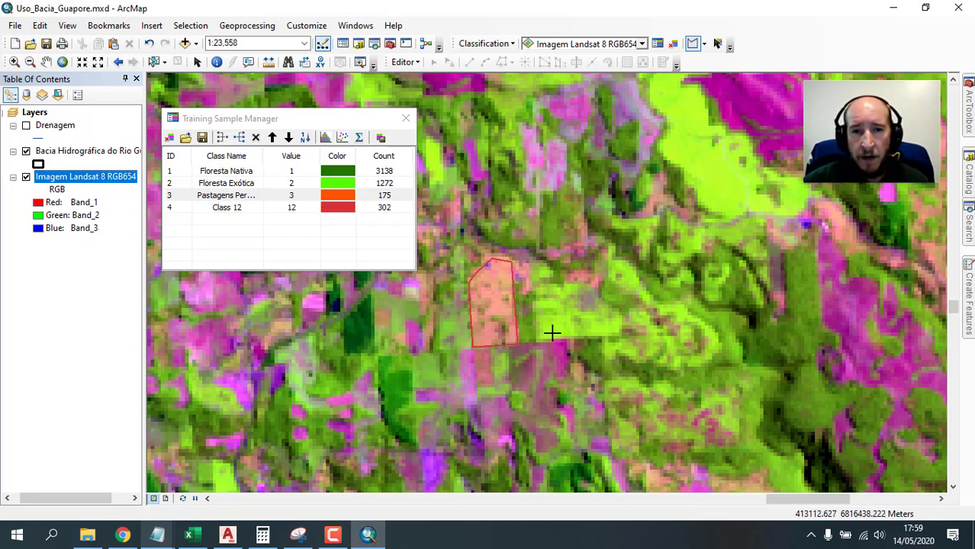
Merge the new sample from the field north of the urban area into the Pastagens Permanentes class.
{"action": "left_click", "coordinate": [226, 209]}
{"action": "double_click", "coordinate": [233, 207]}
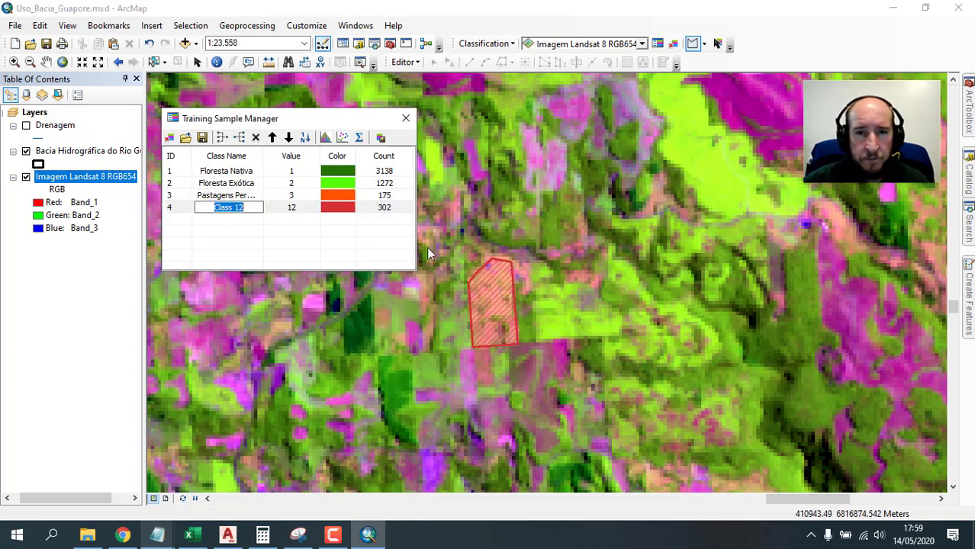
{"action": "left_click", "coordinate": [202, 214]}
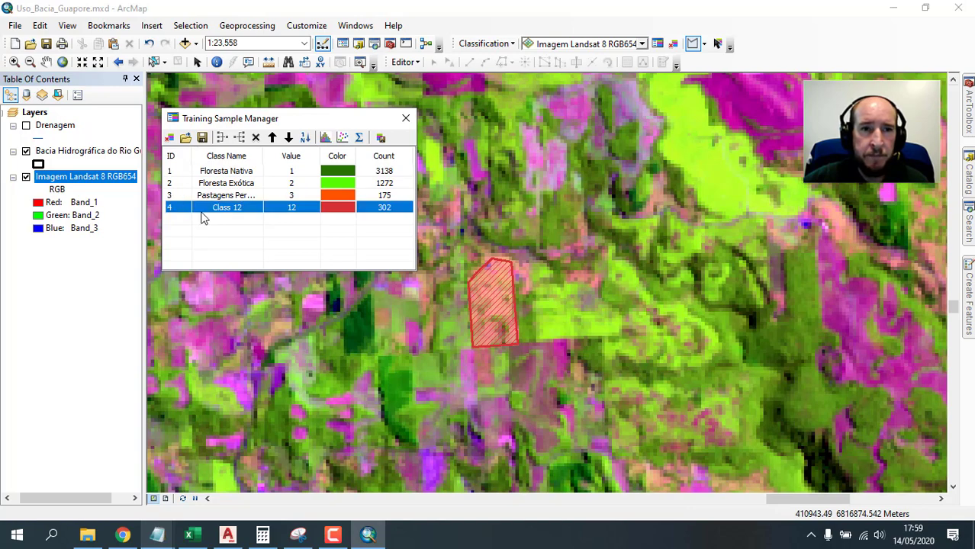
{"action": "left_click", "coordinate": [186, 197]}
{"action": "left_click", "coordinate": [188, 209], "text": "ctrl"}
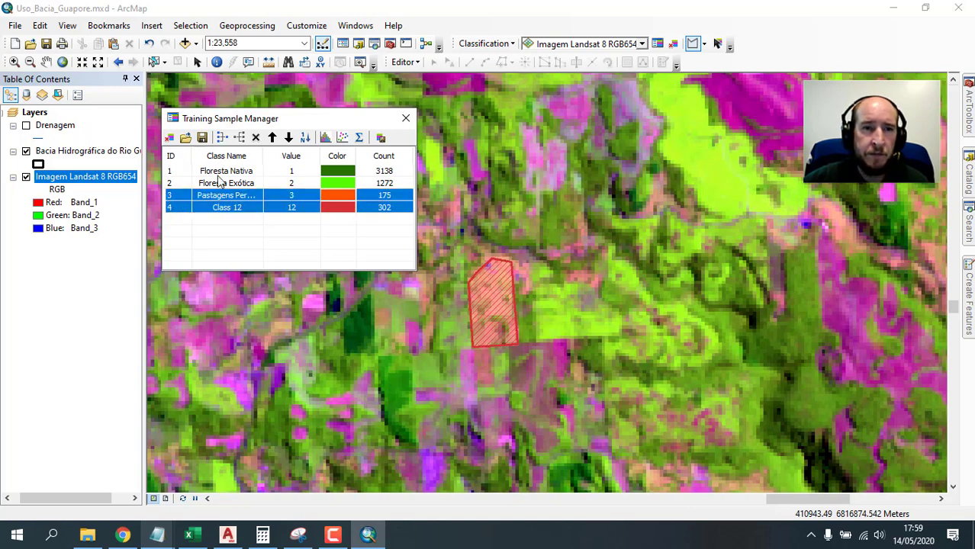
{"action": "left_click", "coordinate": [222, 137]}
Draw a polygon training sample around the salmon-pink pasture patch west of the river bend, southeast of the previous sample.
{"action": "scroll", "coordinate": [631, 279], "scroll_direction": "up", "scroll_amount": 3}
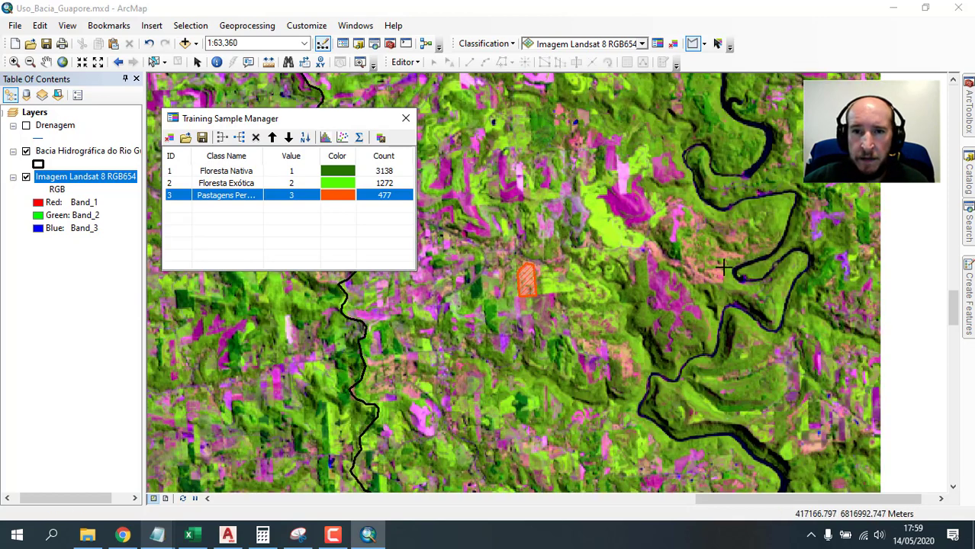
{"action": "left_click_drag", "start_coordinate": [717, 278], "coordinate": [505, 412]}
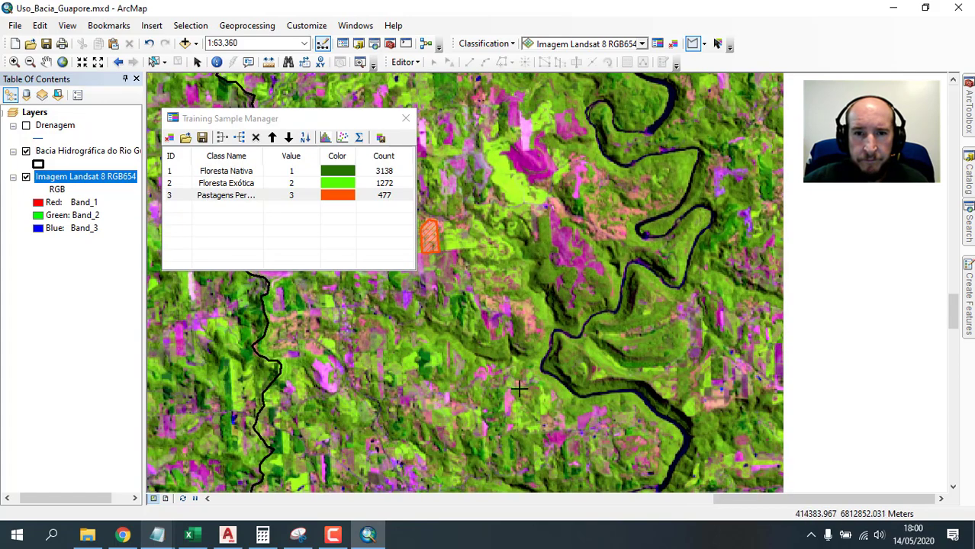
{"action": "scroll", "coordinate": [523, 308], "scroll_direction": "down", "scroll_amount": 4}
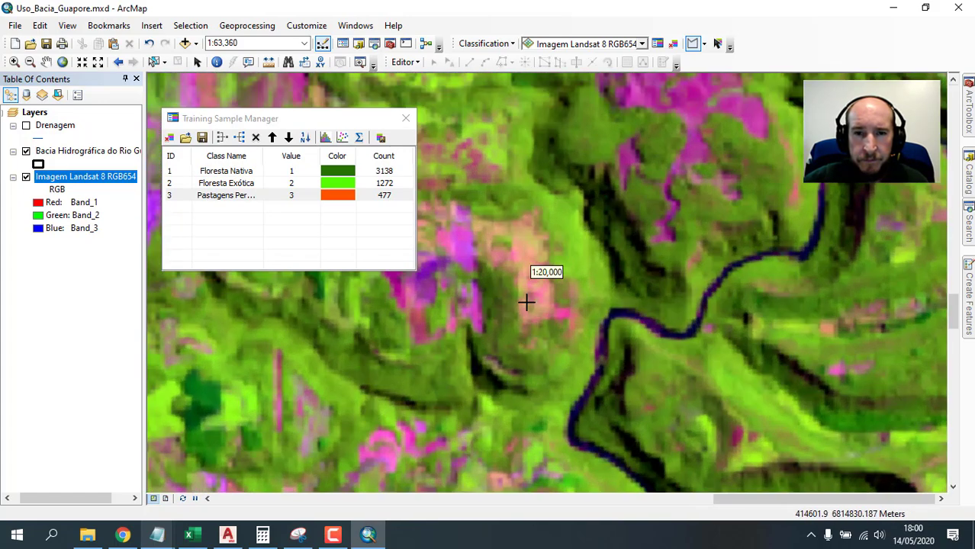
{"action": "left_click", "coordinate": [524, 321]}
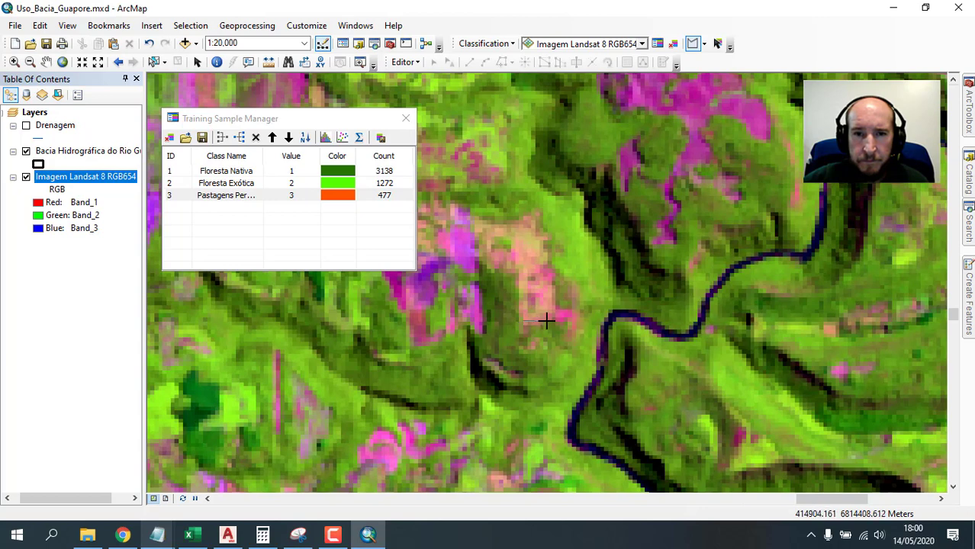
{"action": "left_click", "coordinate": [553, 310]}
{"action": "left_click", "coordinate": [548, 255]}
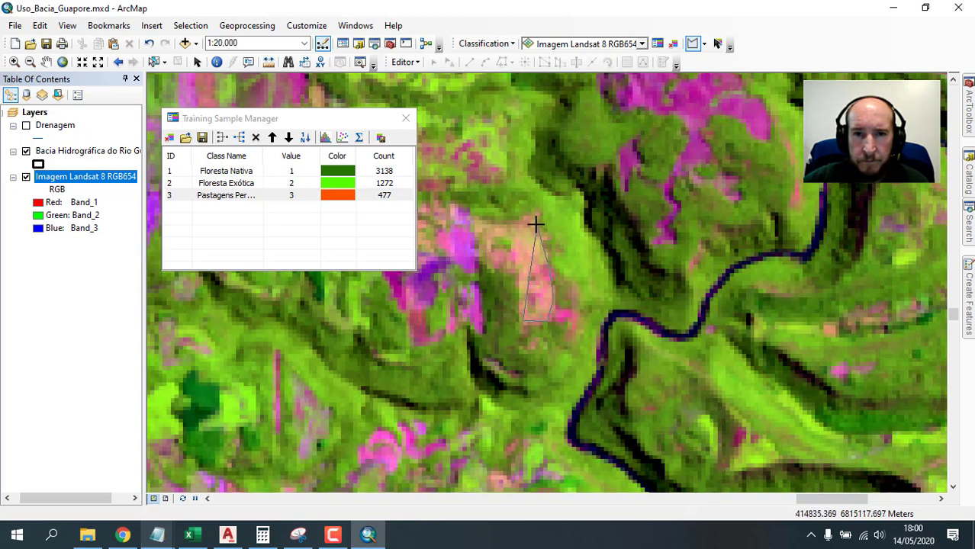
{"action": "left_click", "coordinate": [537, 220]}
{"action": "left_click", "coordinate": [491, 225]}
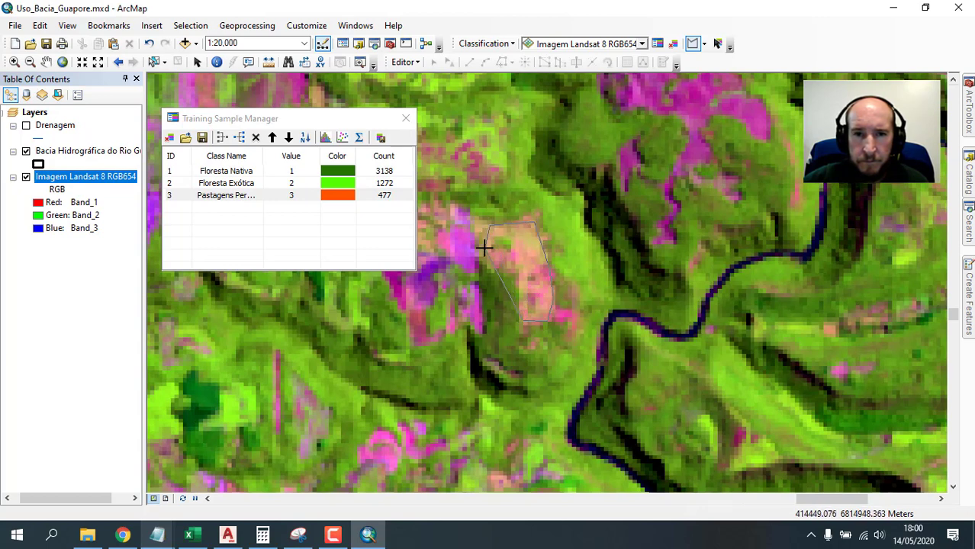
{"action": "left_click", "coordinate": [487, 239]}
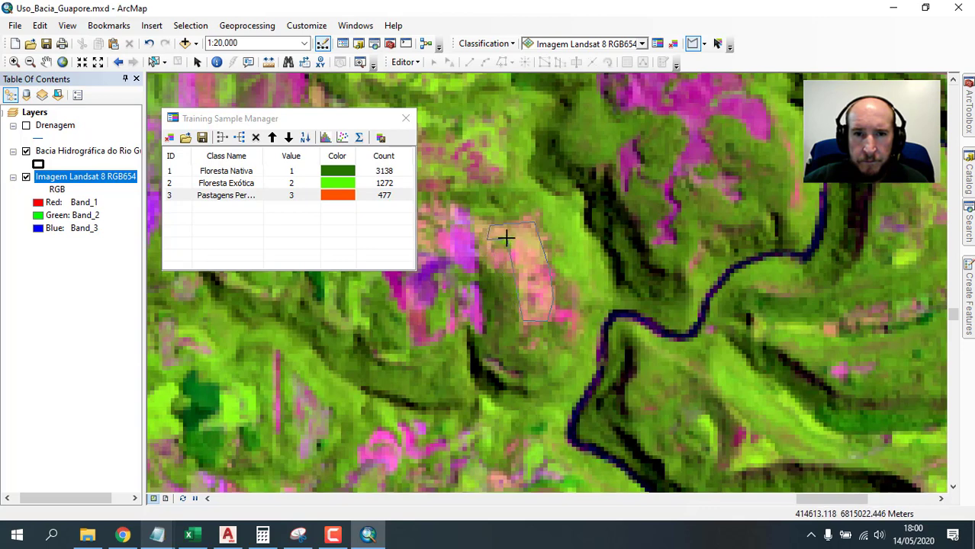
{"action": "left_click", "coordinate": [513, 249]}
{"action": "left_click", "coordinate": [496, 257]}
{"action": "left_click", "coordinate": [517, 266]}
{"action": "double_click", "coordinate": [518, 288]}
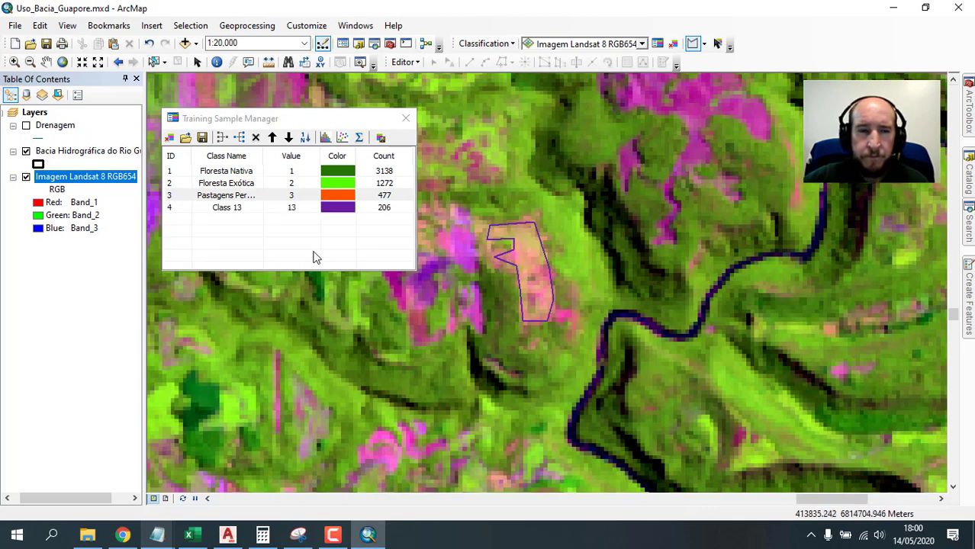
Merge the river-bend pasture sample into the Pastagens Permanentes class and return to the full extent of the Landsat layer.
{"action": "left_click", "coordinate": [187, 208], "text": "shift"}
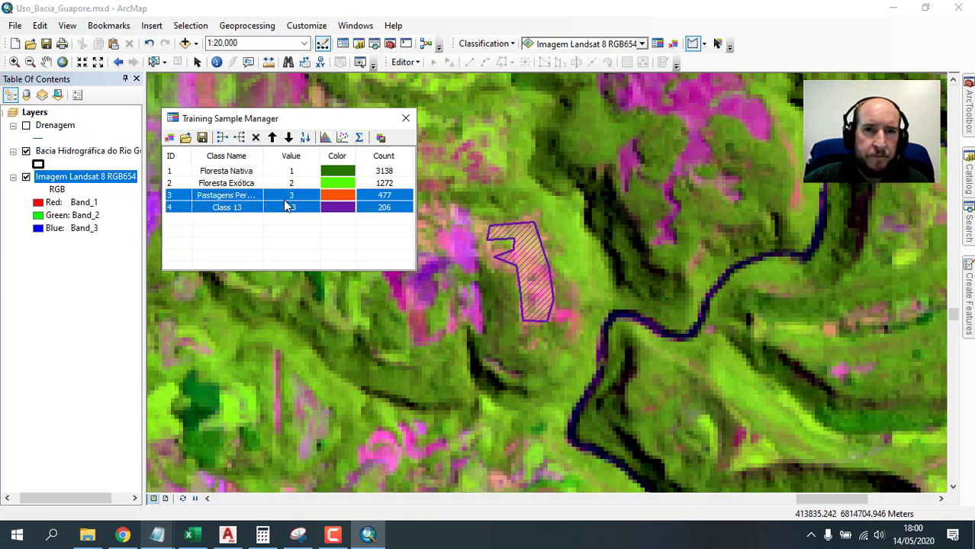
{"action": "left_click", "coordinate": [222, 137]}
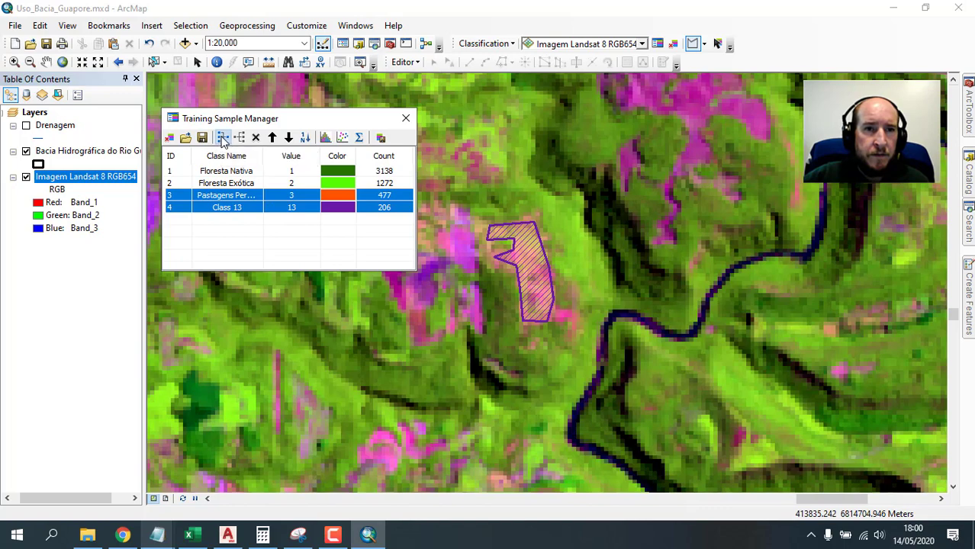
{"action": "right_click", "coordinate": [129, 181]}
{"action": "left_click", "coordinate": [177, 251]}
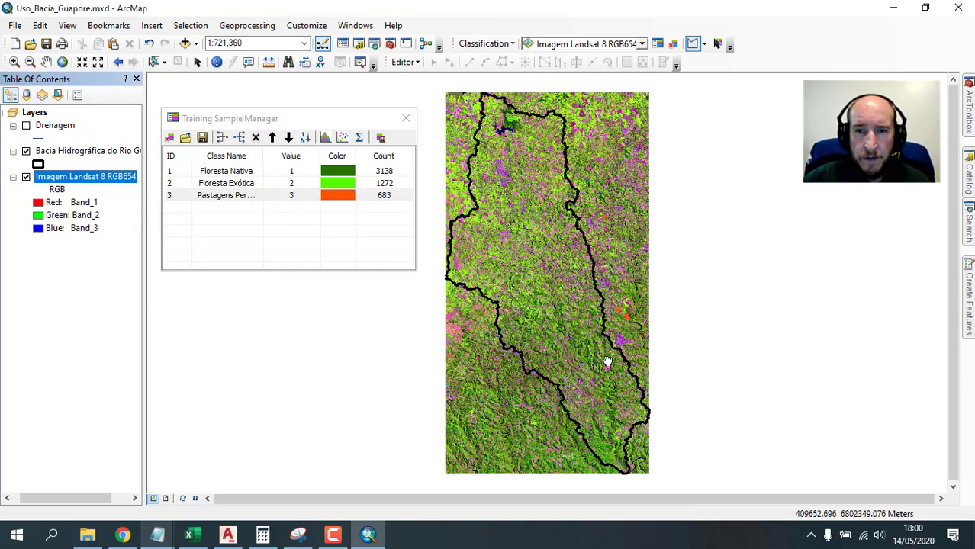
Draw a polygon training sample around the large pink pasture area at the image's western edge, southwest of the diagonal road.
{"action": "left_click_drag", "start_coordinate": [607, 361], "coordinate": [608, 322]}
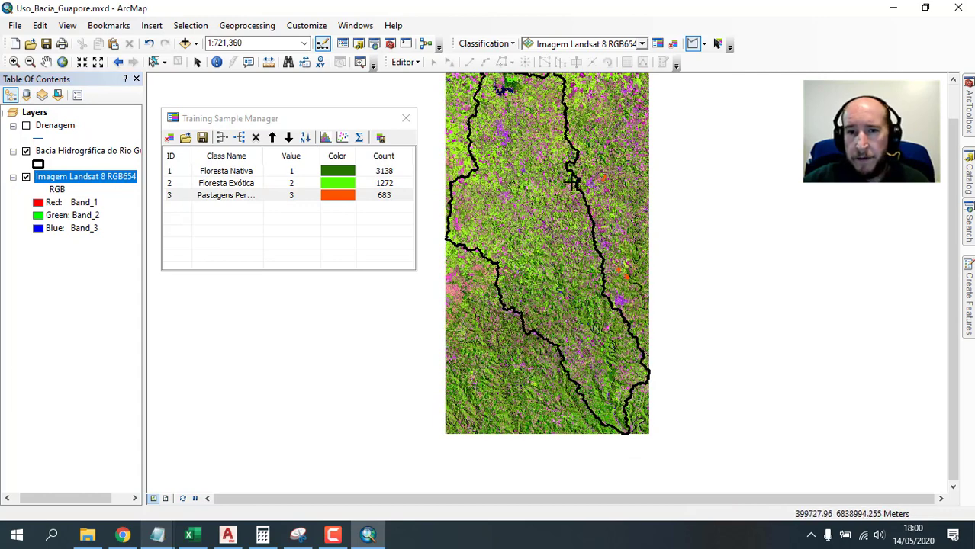
{"action": "left_click", "coordinate": [14, 63]}
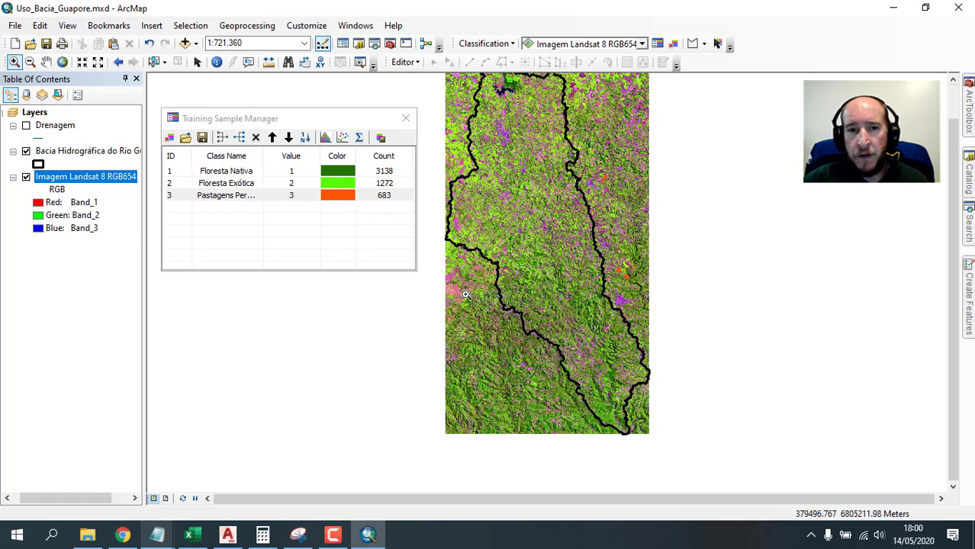
{"action": "mouse_move", "coordinate": [496, 333]}
{"action": "left_mouse_down"}
{"action": "mouse_move", "coordinate": [422, 254]}
{"action": "mouse_move", "coordinate": [505, 323]}
{"action": "left_mouse_up"}
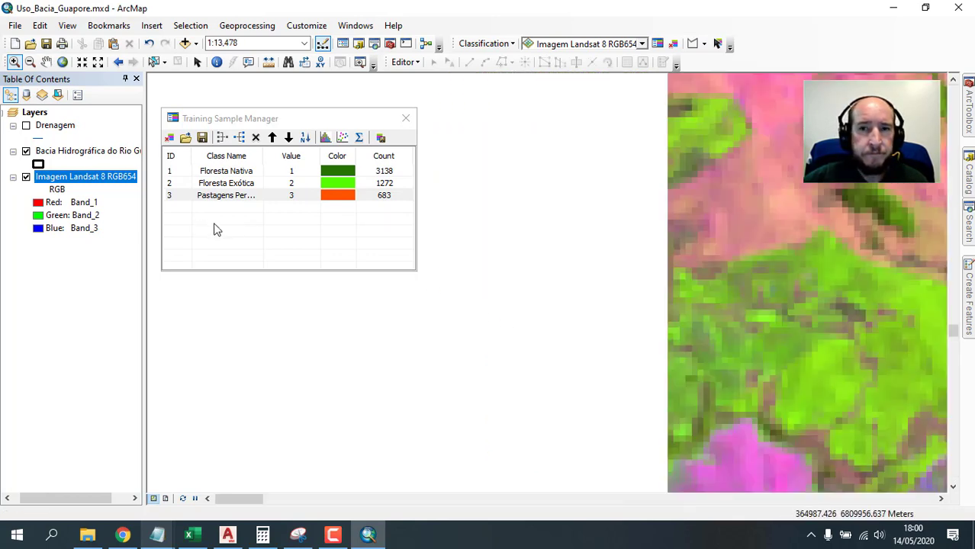
{"action": "scroll", "coordinate": [695, 235], "scroll_direction": "up", "scroll_amount": 3}
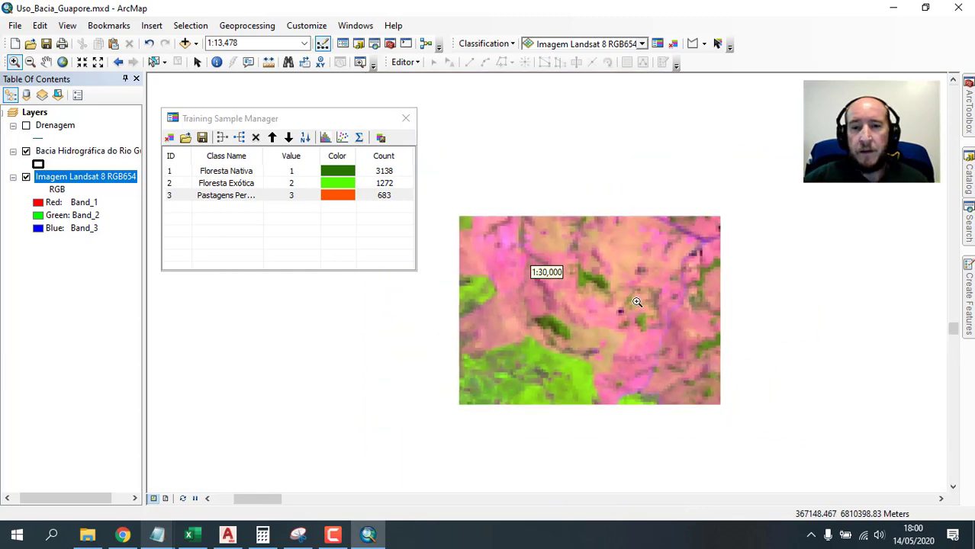
{"action": "scroll", "coordinate": [559, 296], "scroll_direction": "up", "scroll_amount": 2}
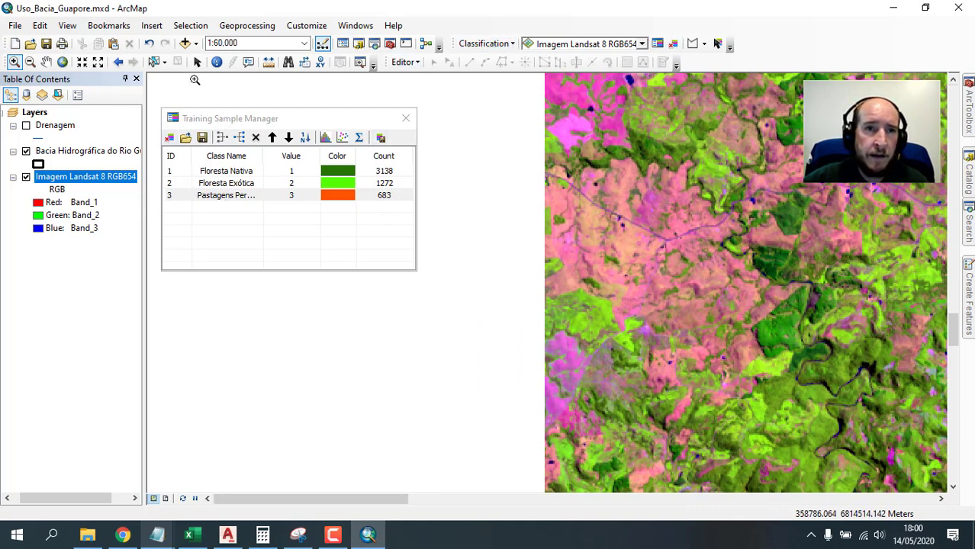
{"action": "left_click", "coordinate": [691, 44]}
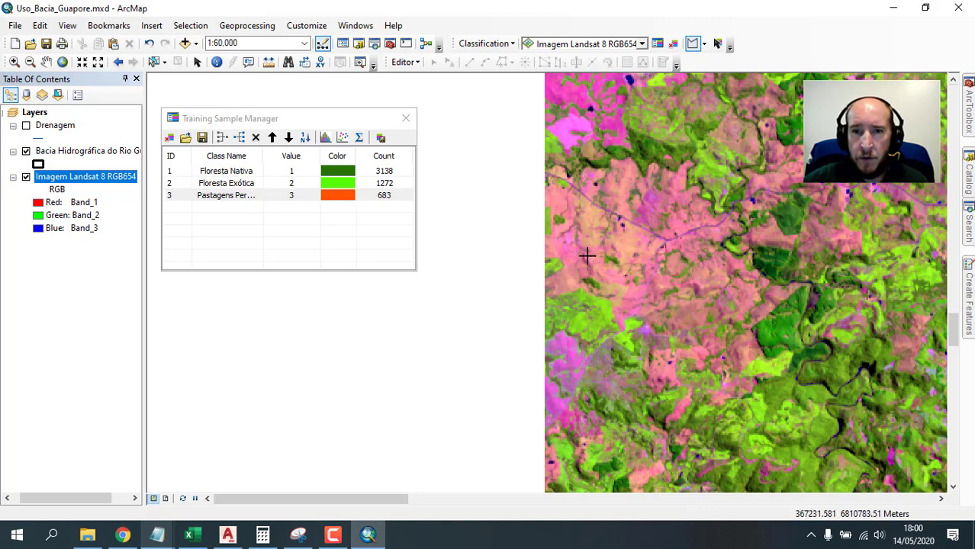
{"action": "scroll", "coordinate": [586, 256], "scroll_direction": "up", "scroll_amount": 2}
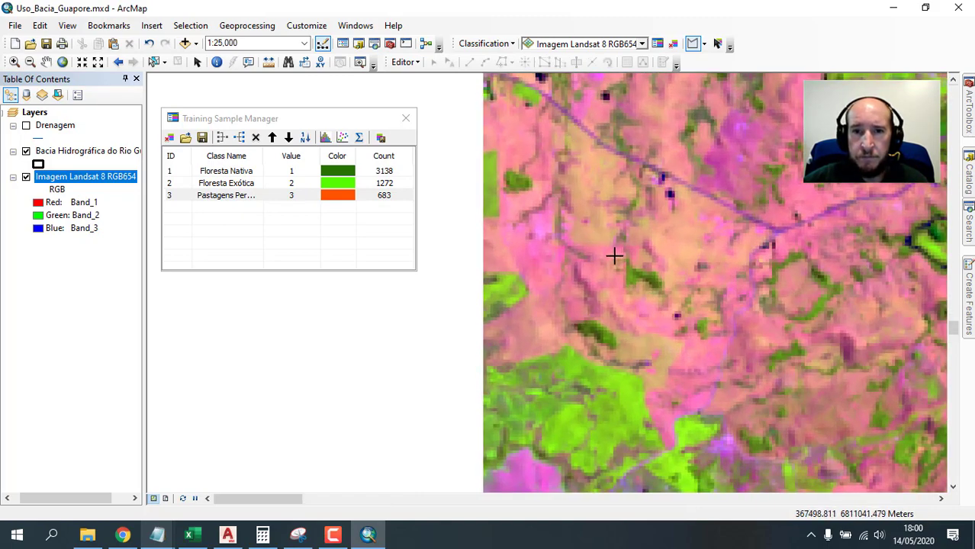
{"action": "left_click", "coordinate": [615, 256]}
{"action": "left_click", "coordinate": [621, 203]}
{"action": "left_click", "coordinate": [607, 157]}
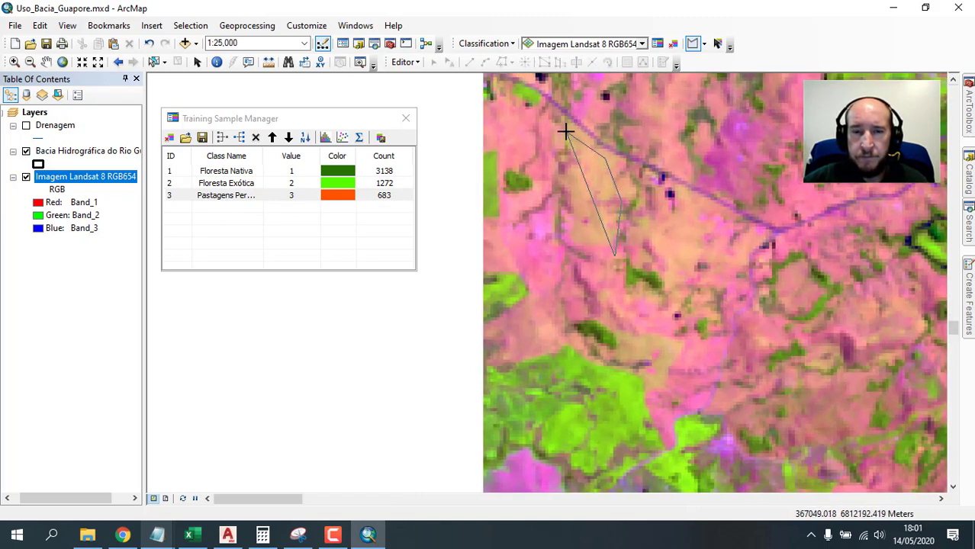
{"action": "left_click", "coordinate": [565, 131]}
{"action": "left_click", "coordinate": [486, 107]}
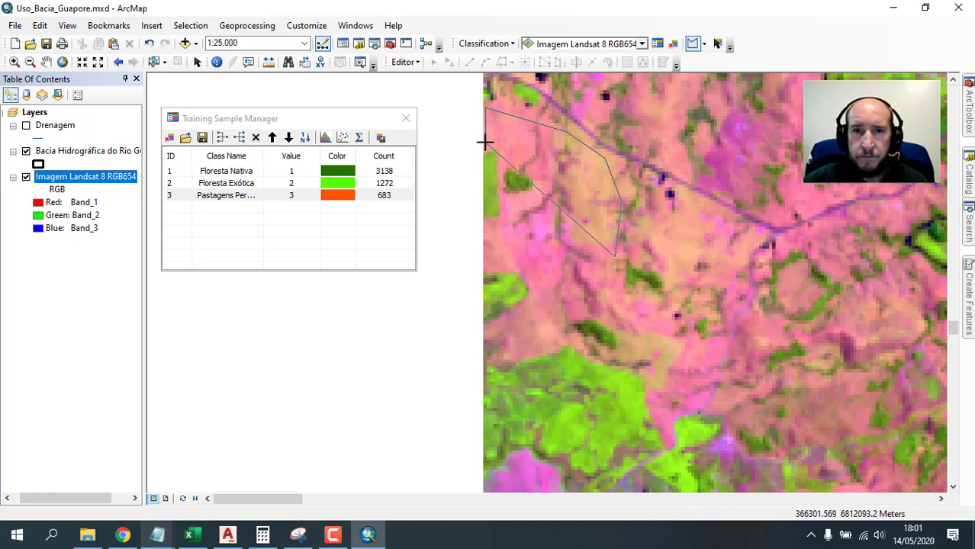
{"action": "left_click", "coordinate": [485, 141]}
{"action": "left_click", "coordinate": [535, 176]}
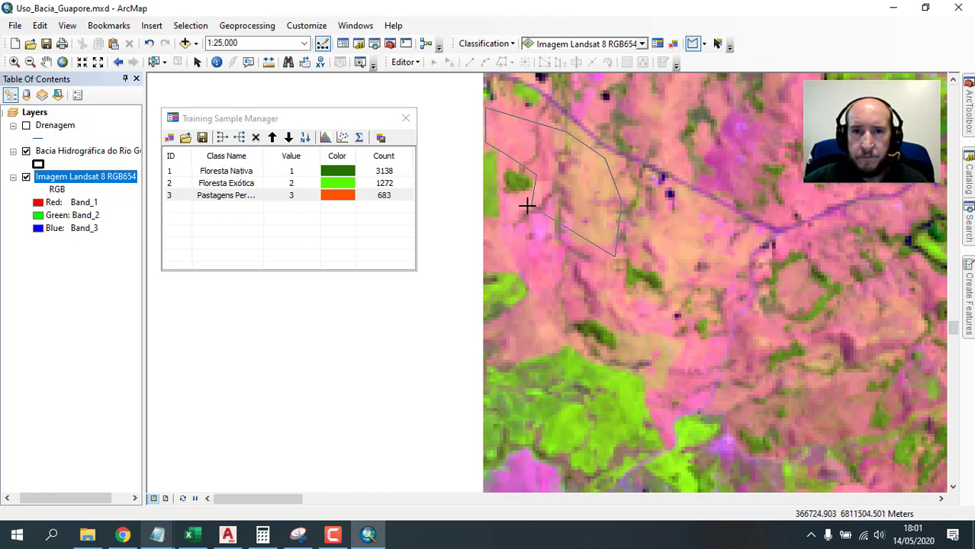
{"action": "left_click", "coordinate": [495, 245]}
{"action": "left_click", "coordinate": [538, 301]}
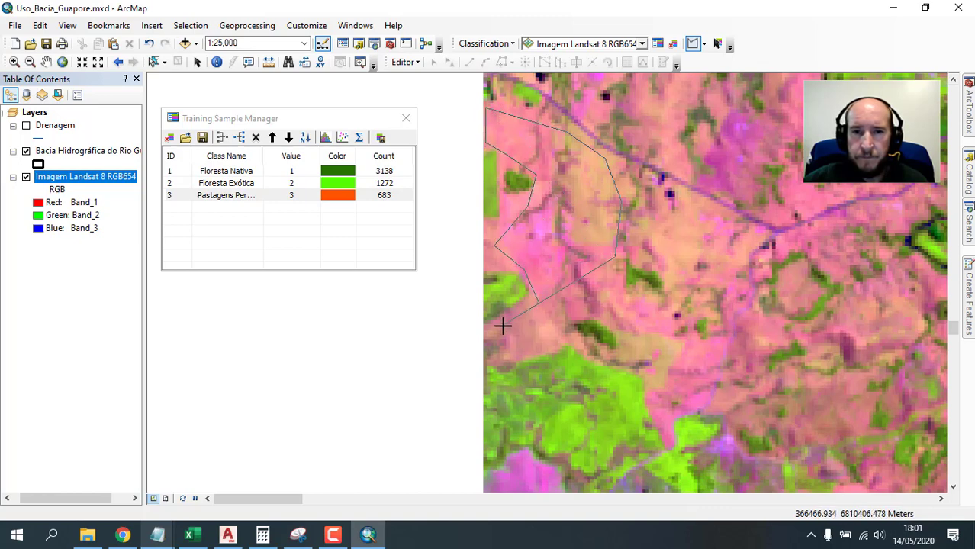
{"action": "left_click", "coordinate": [502, 326]}
{"action": "left_click", "coordinate": [518, 361]}
{"action": "left_click", "coordinate": [559, 343]}
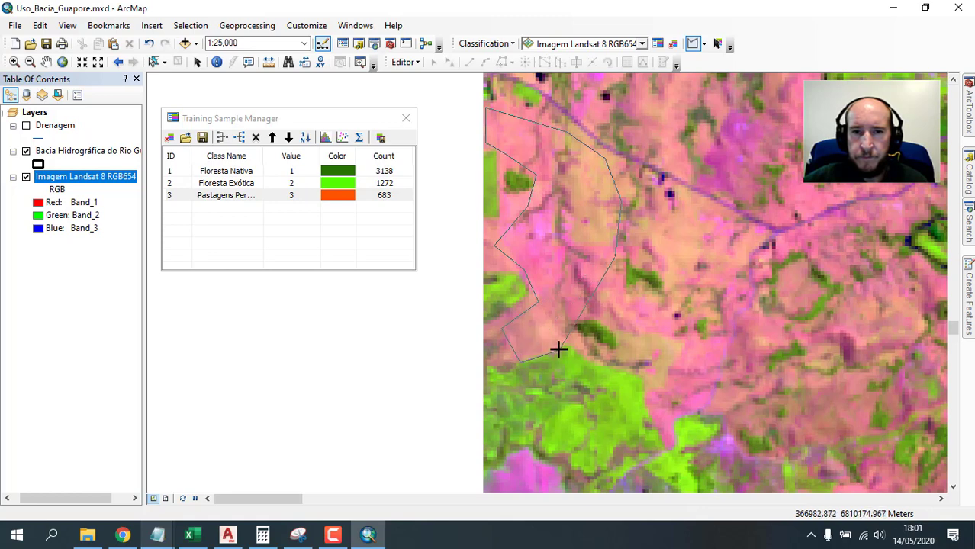
{"action": "left_click", "coordinate": [582, 308]}
{"action": "left_click", "coordinate": [633, 307]}
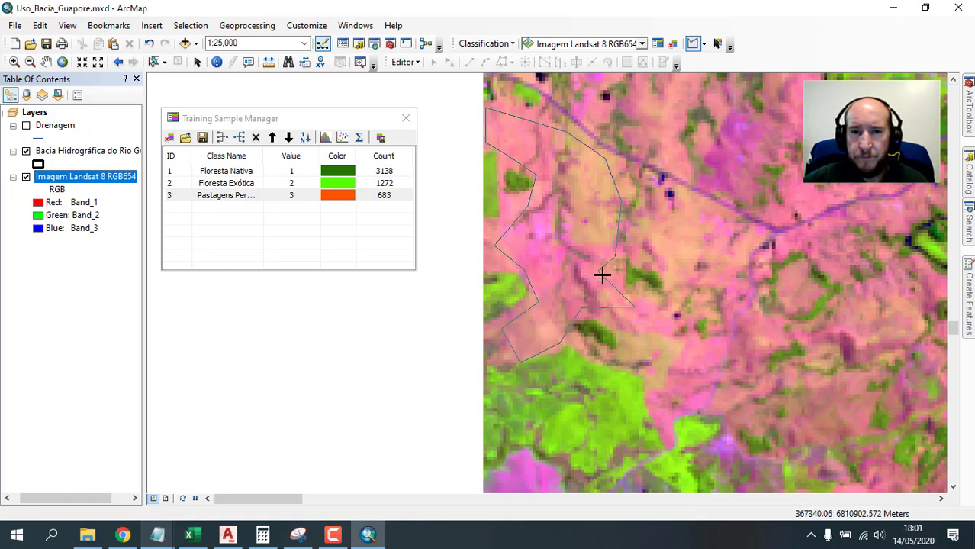
Merge the new western-edge pasture sample into the Pastagens Permanentes class.
{"action": "double_click", "coordinate": [215, 196]}
{"action": "left_click", "coordinate": [188, 197]}
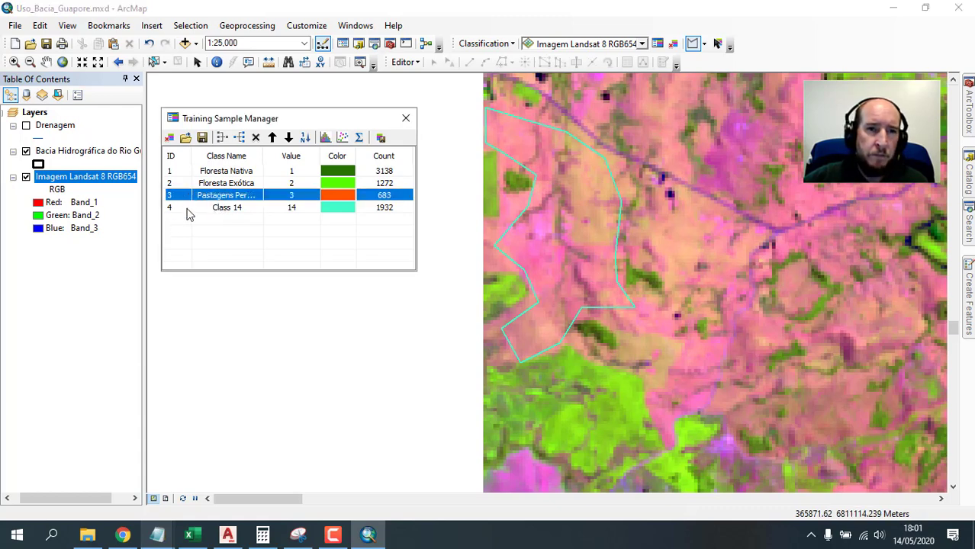
{"action": "left_click", "coordinate": [189, 208], "text": "shift"}
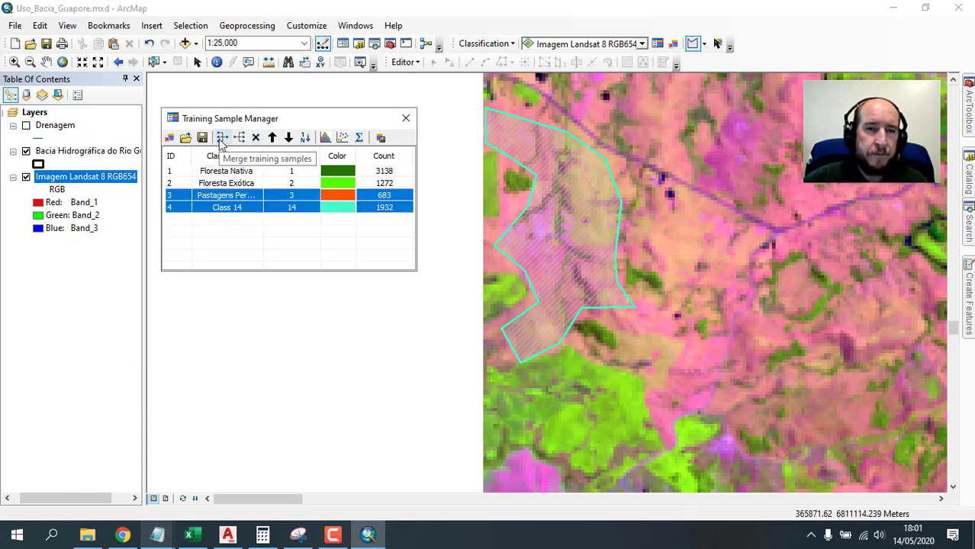
{"action": "left_click", "coordinate": [222, 138]}
Draw a polygon training sample around the dark-green, hook-shaped forest plantation north of the road and northeast of the pasture sample.
{"action": "scroll", "coordinate": [575, 299], "scroll_direction": "down", "scroll_amount": 2}
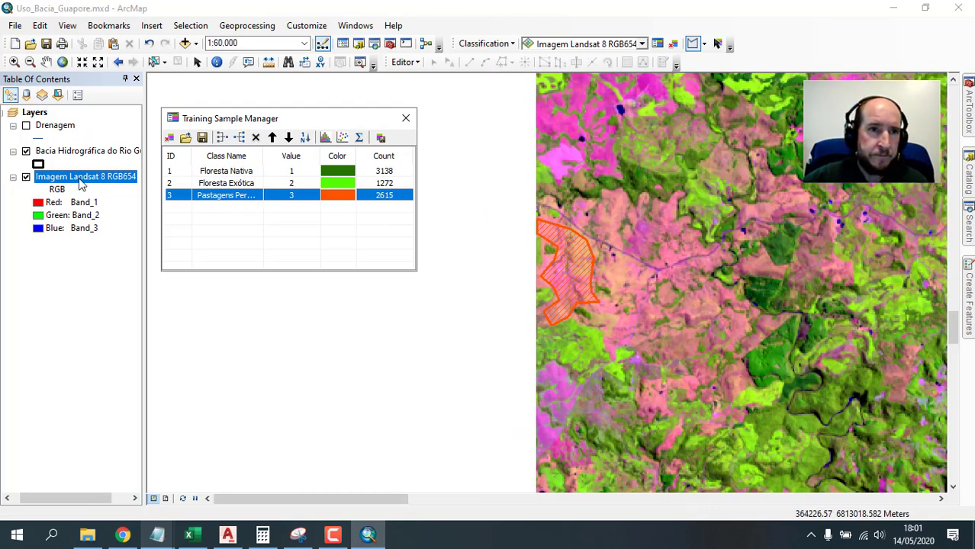
{"action": "right_click", "coordinate": [83, 184]}
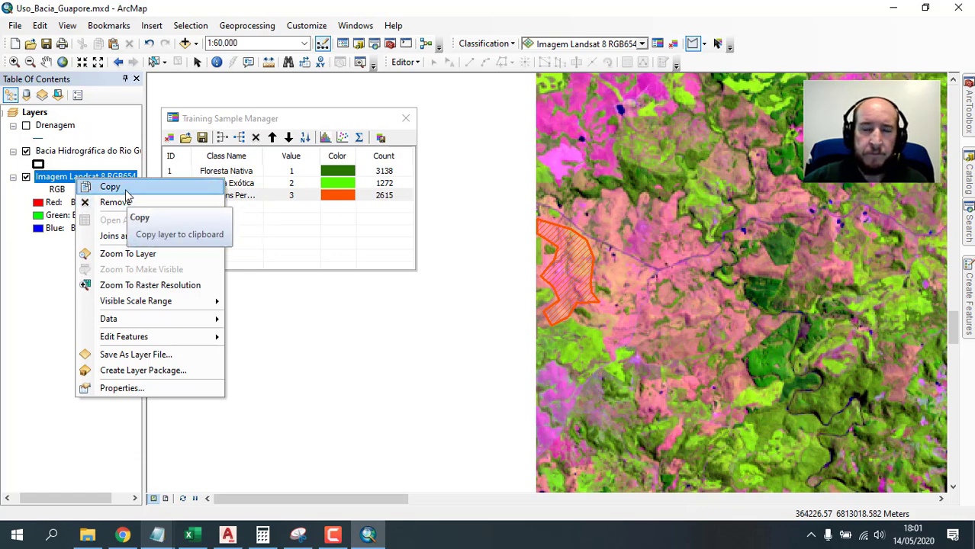
{"action": "left_click", "coordinate": [783, 165]}
{"action": "scroll", "coordinate": [735, 169], "scroll_direction": "down", "scroll_amount": 4}
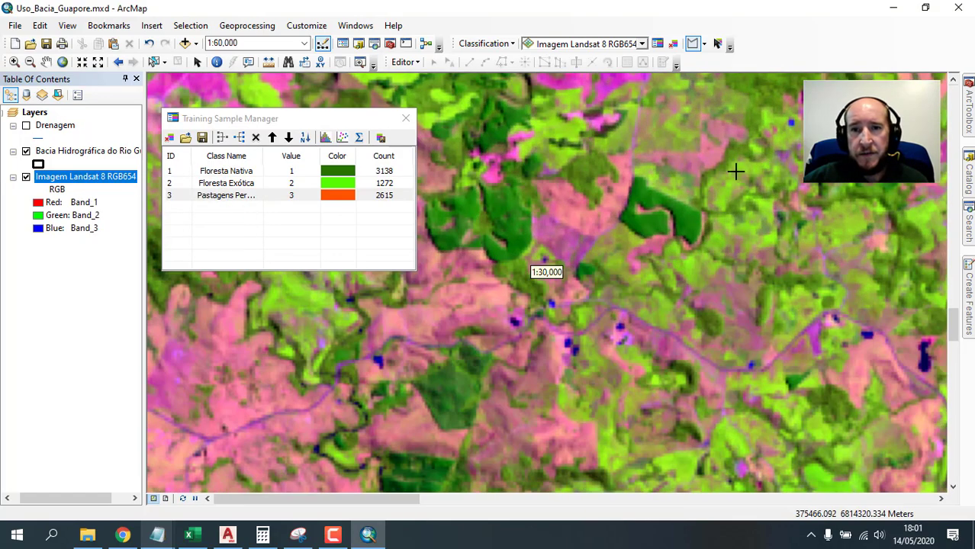
{"action": "left_click_drag", "start_coordinate": [694, 200], "coordinate": [614, 261]}
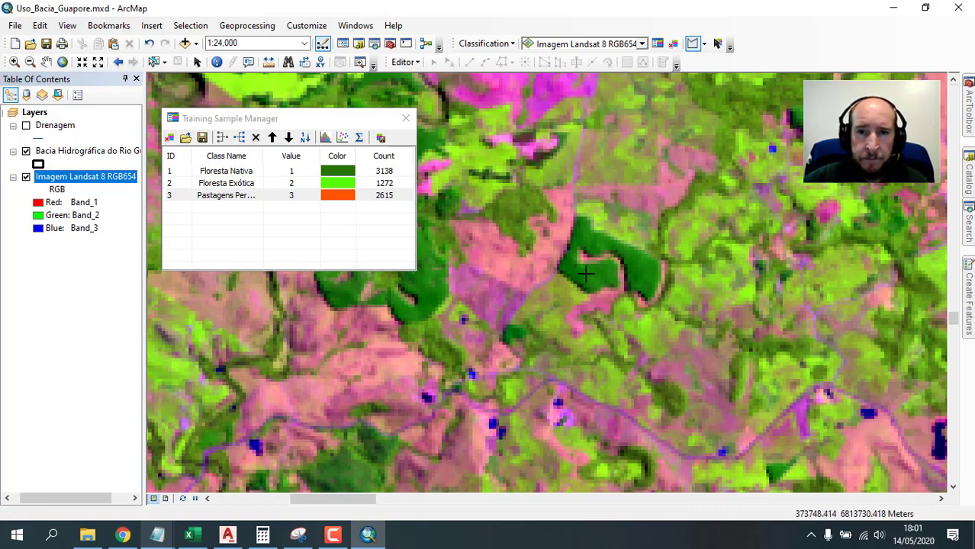
{"action": "scroll", "coordinate": [607, 286], "scroll_direction": "down", "scroll_amount": 2}
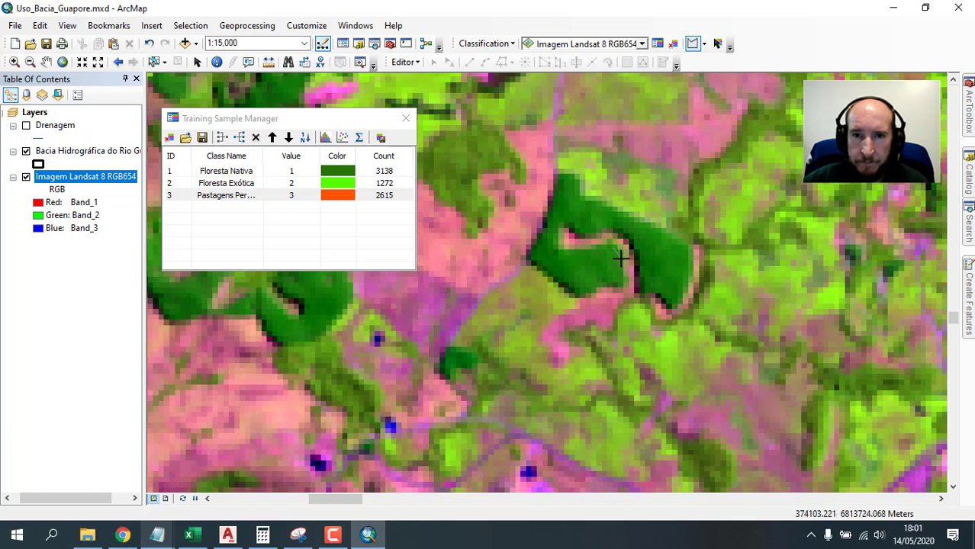
{"action": "left_click", "coordinate": [620, 287]}
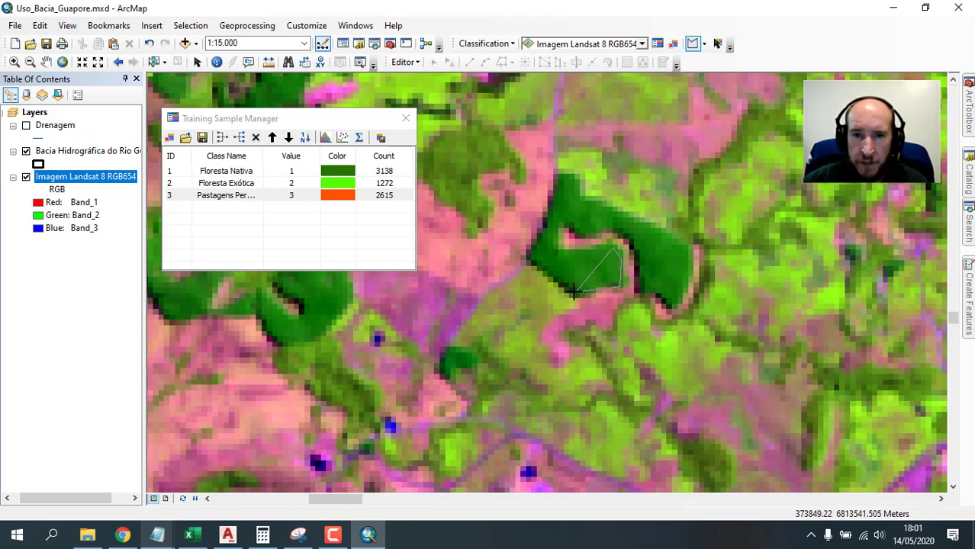
{"action": "left_click", "coordinate": [572, 291]}
{"action": "left_click", "coordinate": [528, 259]}
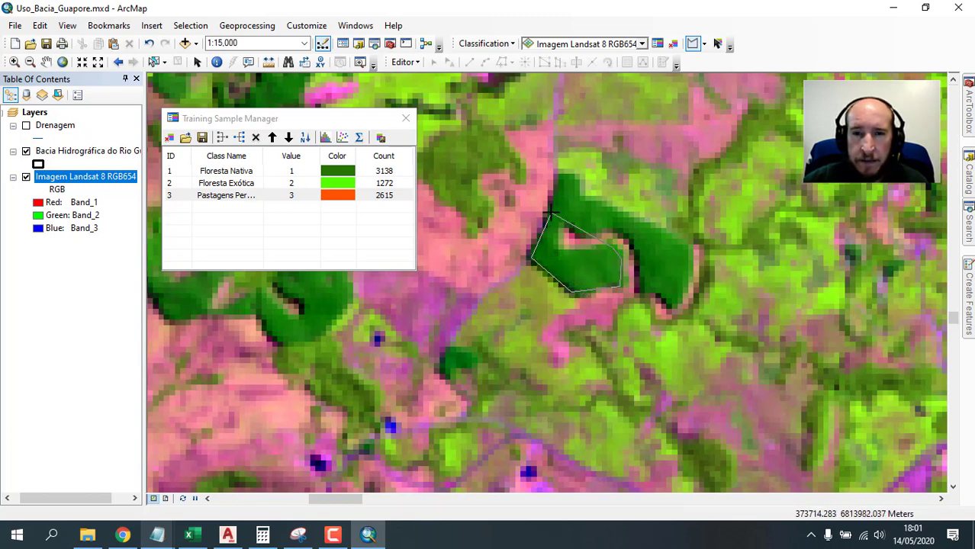
{"action": "left_click", "coordinate": [561, 175]}
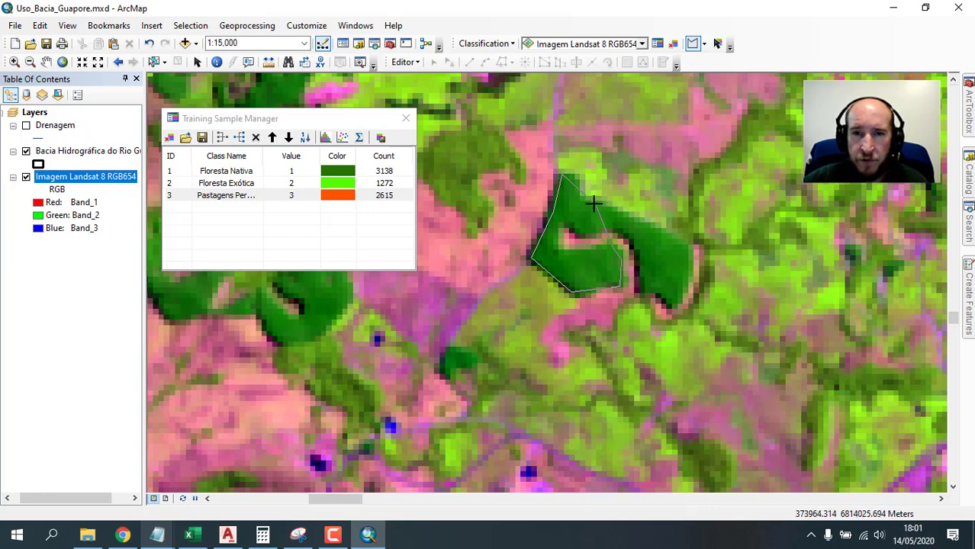
{"action": "left_click", "coordinate": [691, 245]}
{"action": "left_click", "coordinate": [680, 302]}
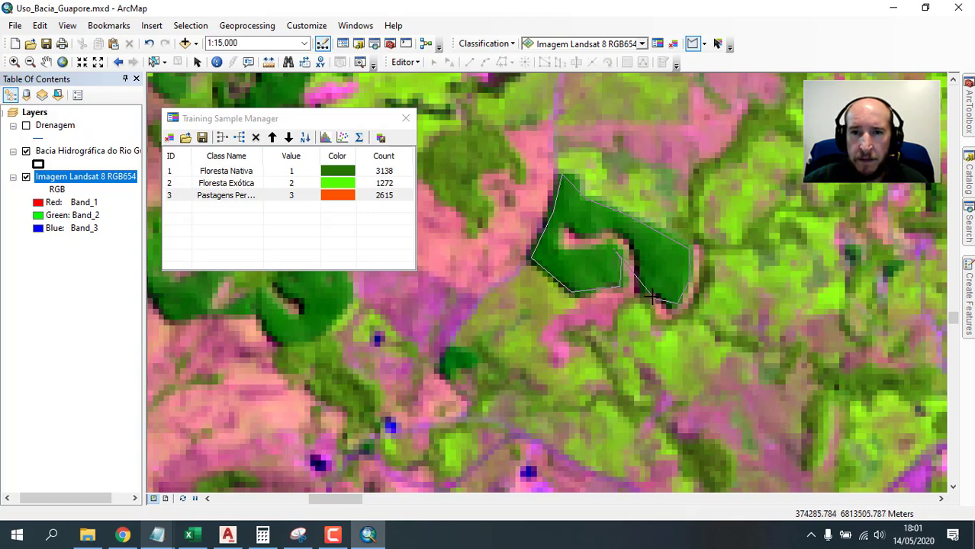
{"action": "left_click", "coordinate": [640, 291]}
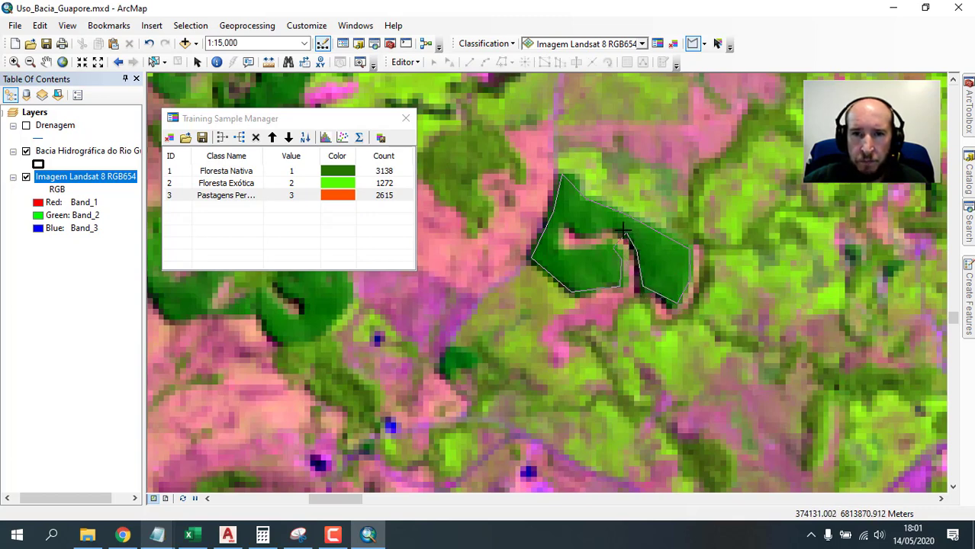
{"action": "left_click", "coordinate": [623, 230]}
{"action": "left_click", "coordinate": [604, 227]}
{"action": "left_click", "coordinate": [571, 224]}
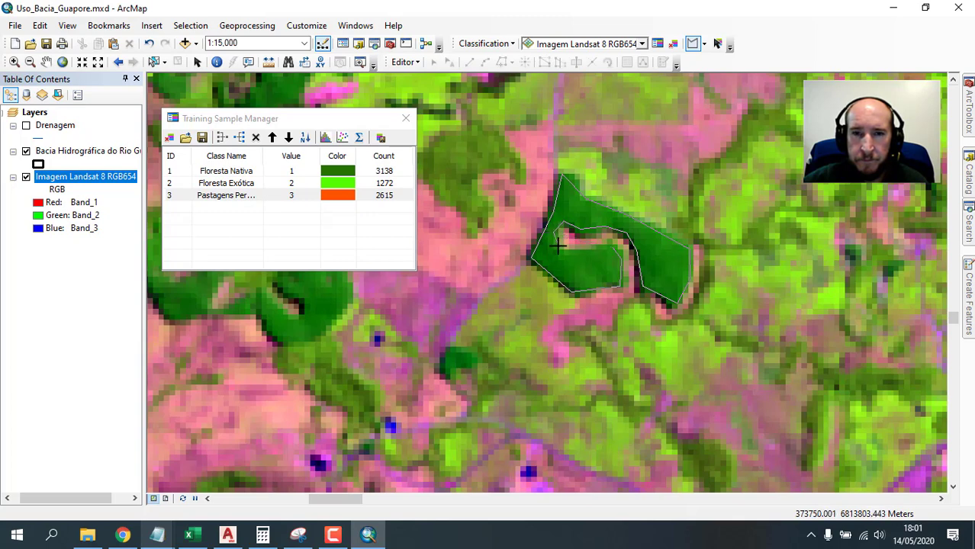
{"action": "left_click", "coordinate": [557, 244]}
{"action": "double_click", "coordinate": [556, 255]}
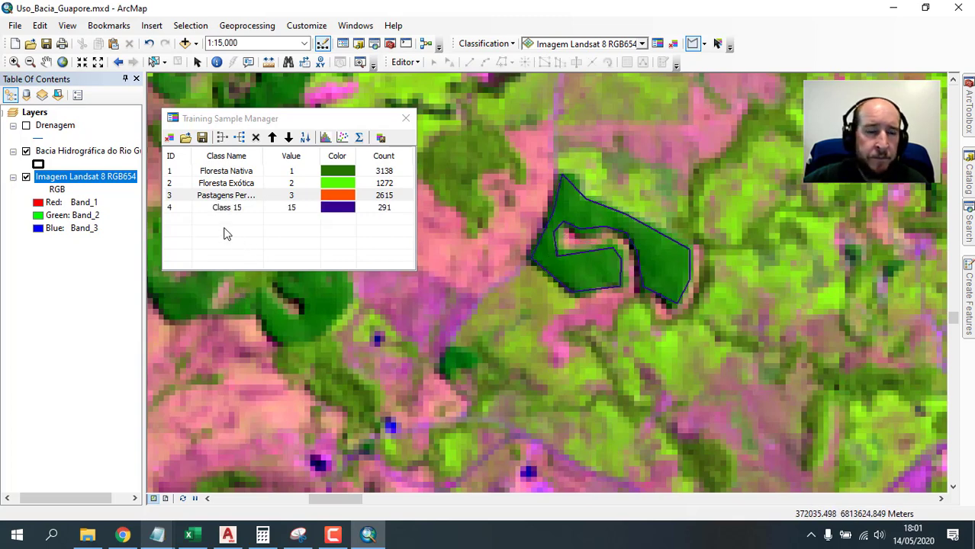
Move the new plantation sample up directly below Floresta Exótica and merge it into that class.
{"action": "double_click", "coordinate": [203, 208]}
{"action": "key", "text": "Return"}
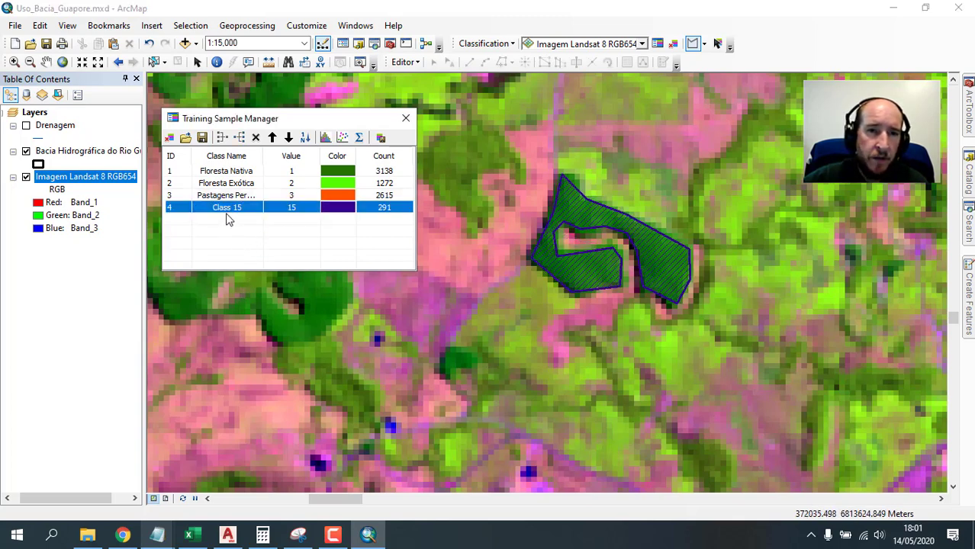
{"action": "left_click", "coordinate": [273, 138]}
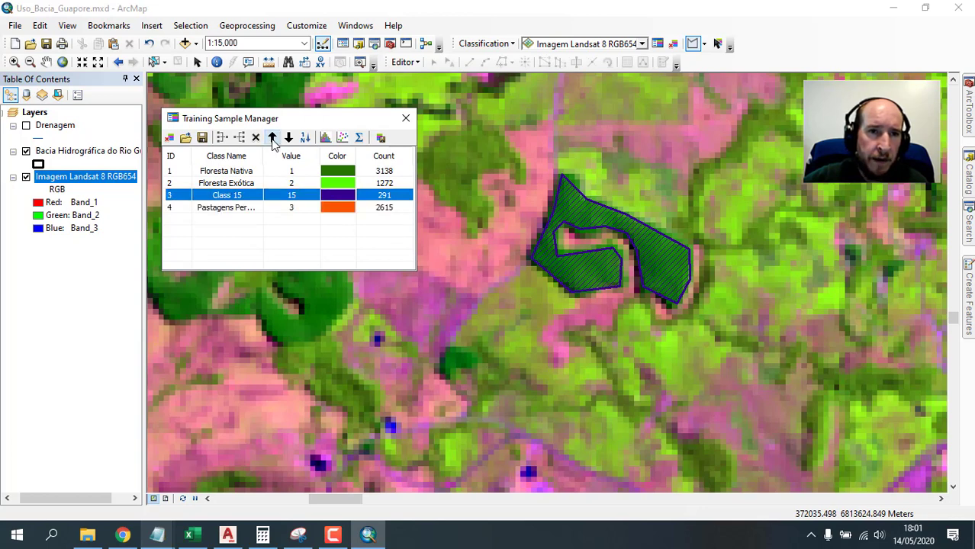
{"action": "left_click", "coordinate": [179, 185]}
{"action": "left_click", "coordinate": [177, 200], "text": "ctrl"}
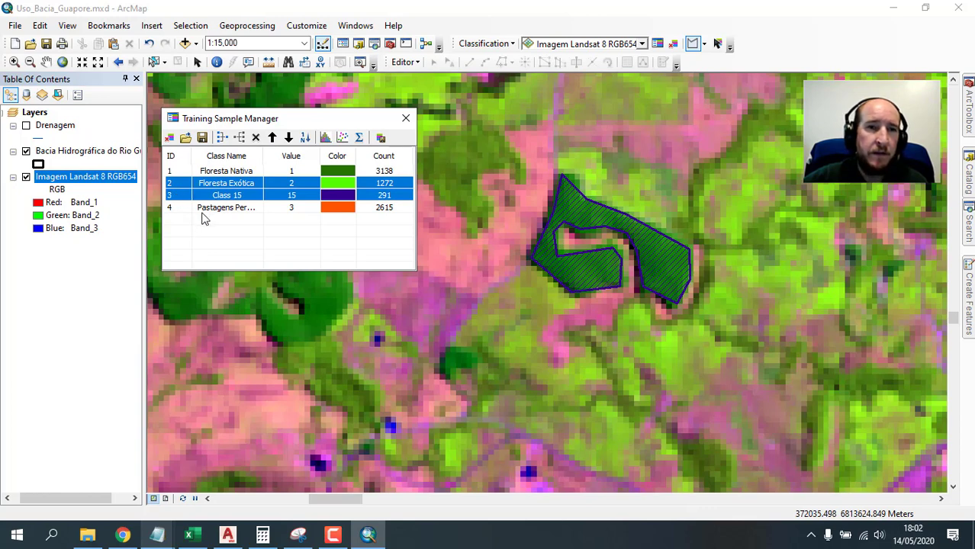
{"action": "left_click", "coordinate": [222, 138]}
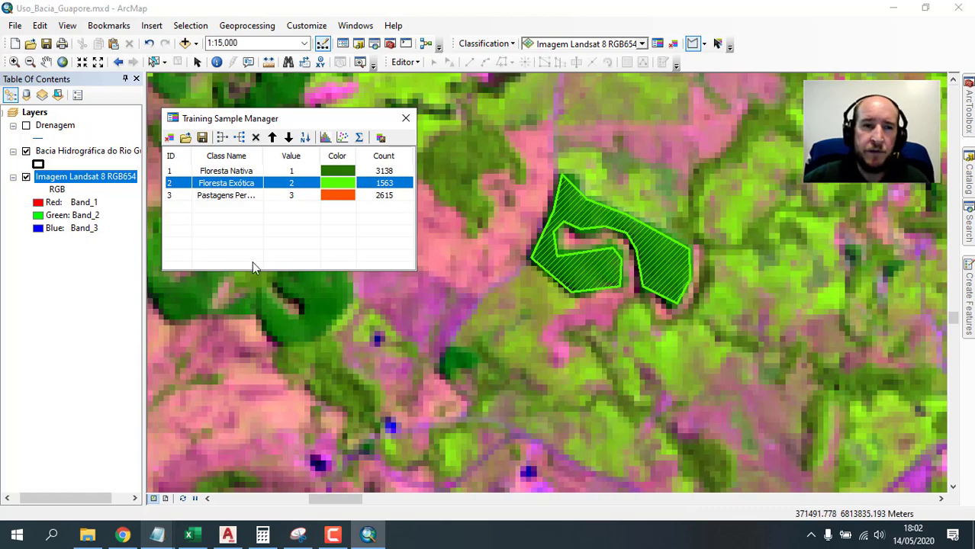
Survey the image east and south of the hook-shaped plantation sample, up to the basin boundary, for cropland suitable for sampling.
{"action": "scroll", "coordinate": [569, 334], "scroll_direction": "down", "scroll_amount": 4}
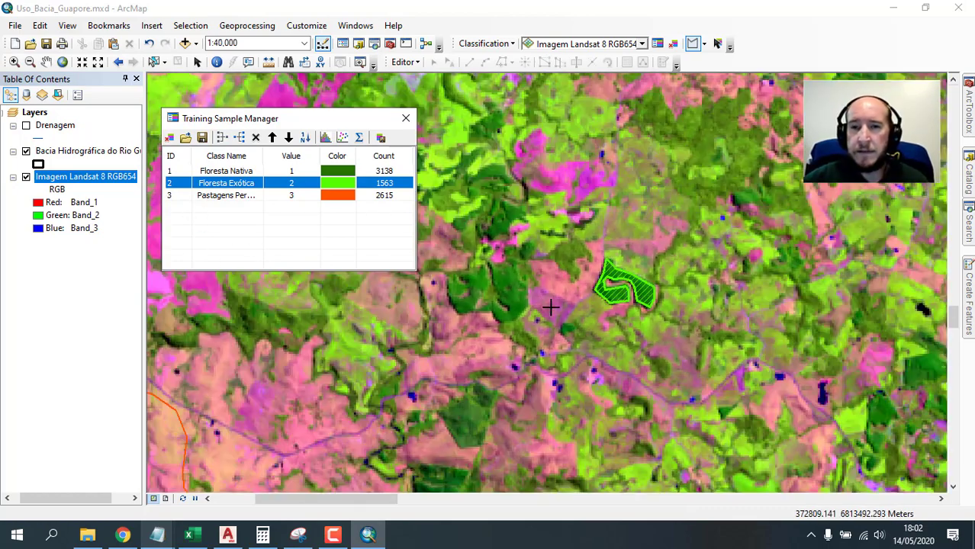
{"action": "left_click_drag", "start_coordinate": [736, 394], "coordinate": [473, 402]}
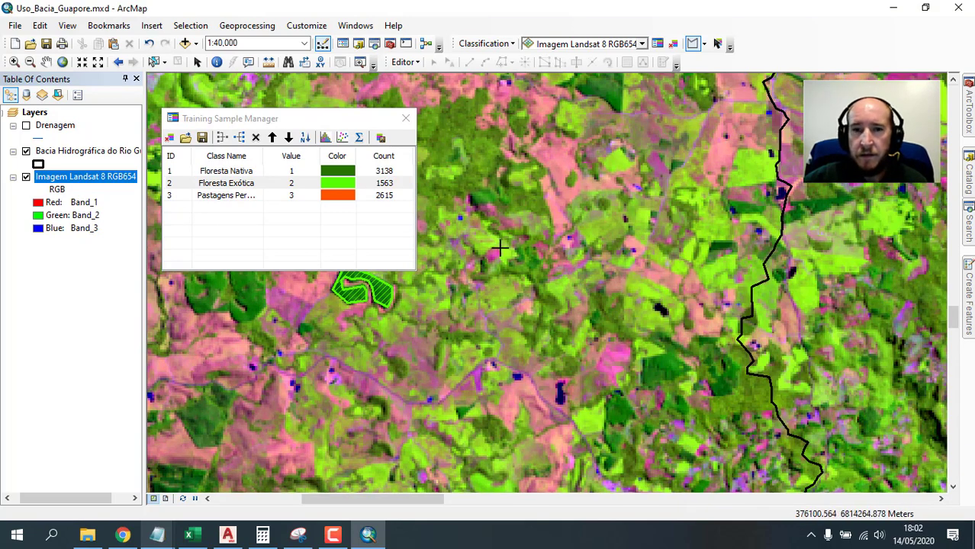
{"action": "left_click_drag", "start_coordinate": [500, 247], "coordinate": [711, 285]}
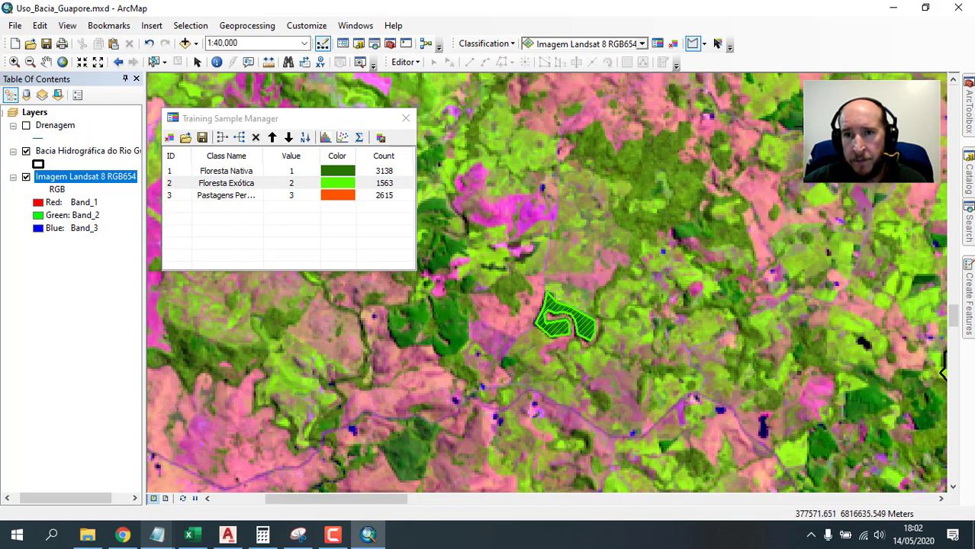
{"action": "left_click_drag", "start_coordinate": [881, 359], "coordinate": [728, 297]}
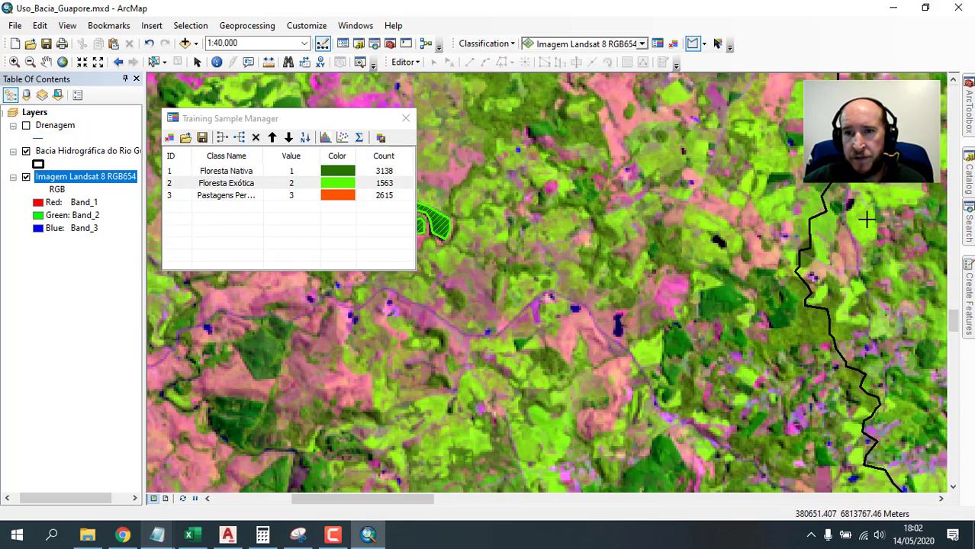
{"action": "left_click_drag", "start_coordinate": [756, 350], "coordinate": [687, 250]}
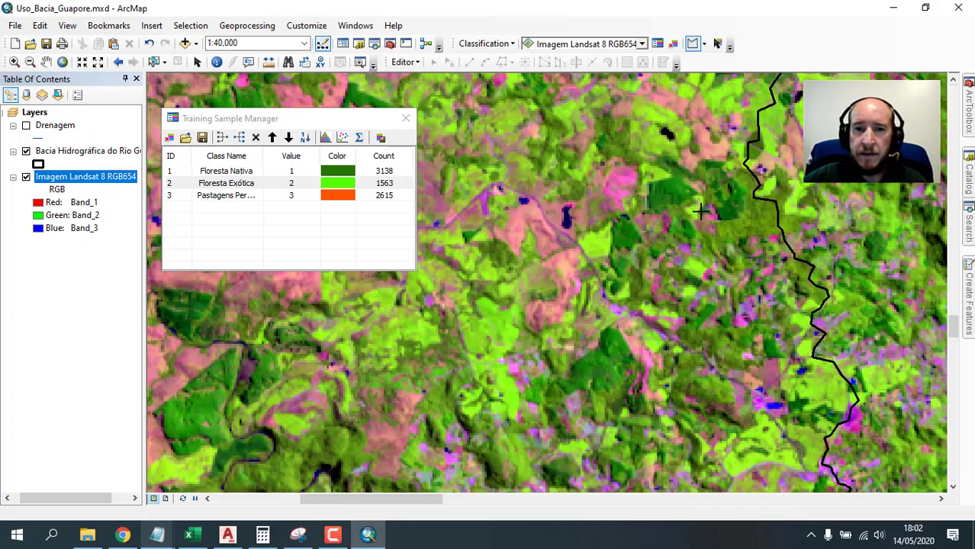
{"action": "left_click_drag", "start_coordinate": [599, 299], "coordinate": [694, 259]}
{"action": "scroll", "coordinate": [663, 262], "scroll_direction": "up", "scroll_amount": 2}
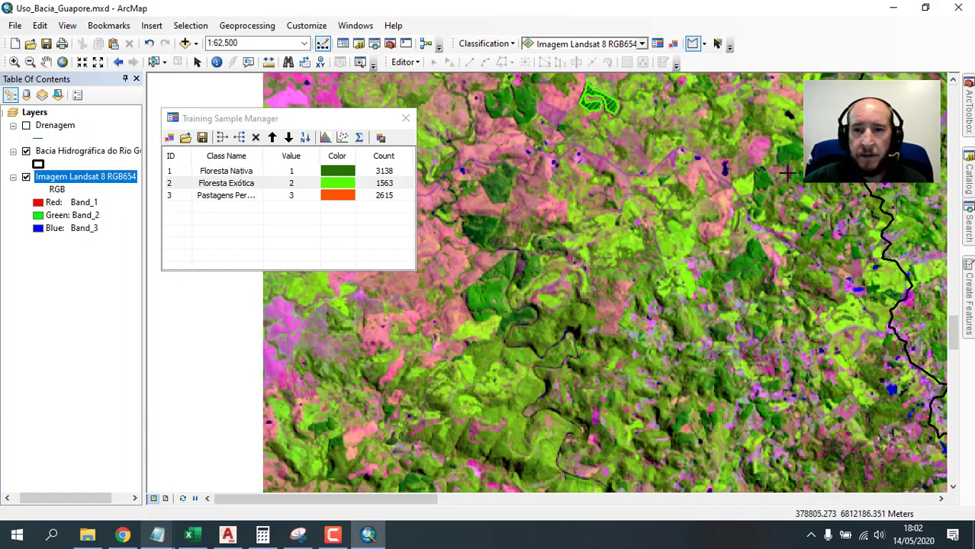
{"action": "left_click_drag", "start_coordinate": [787, 174], "coordinate": [455, 228]}
{"action": "left_click_drag", "start_coordinate": [507, 213], "coordinate": [549, 320]}
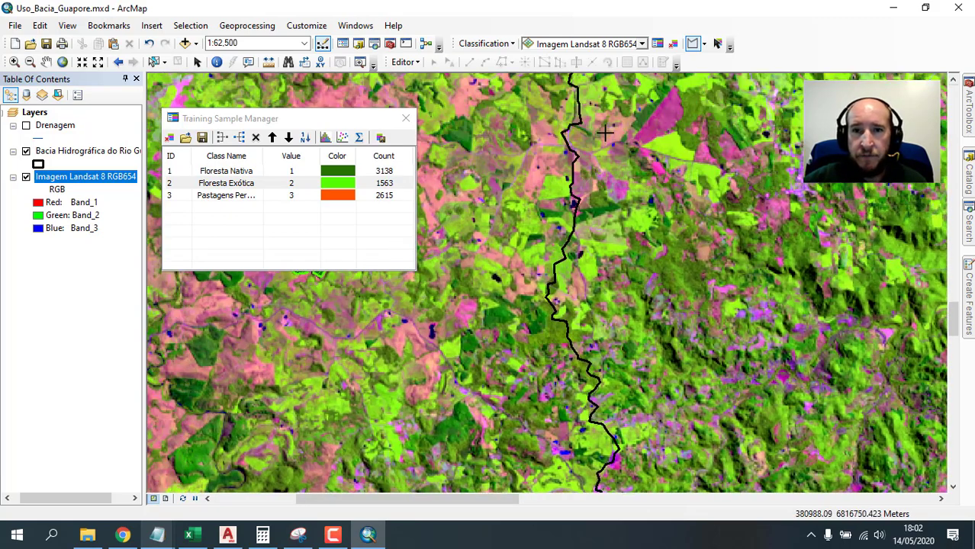
Draw a polygon training sample around the bright-green, wedge-shaped field just south of the magenta triangular field, east of the basin boundary.
{"action": "scroll", "coordinate": [605, 134], "scroll_direction": "down", "scroll_amount": 4}
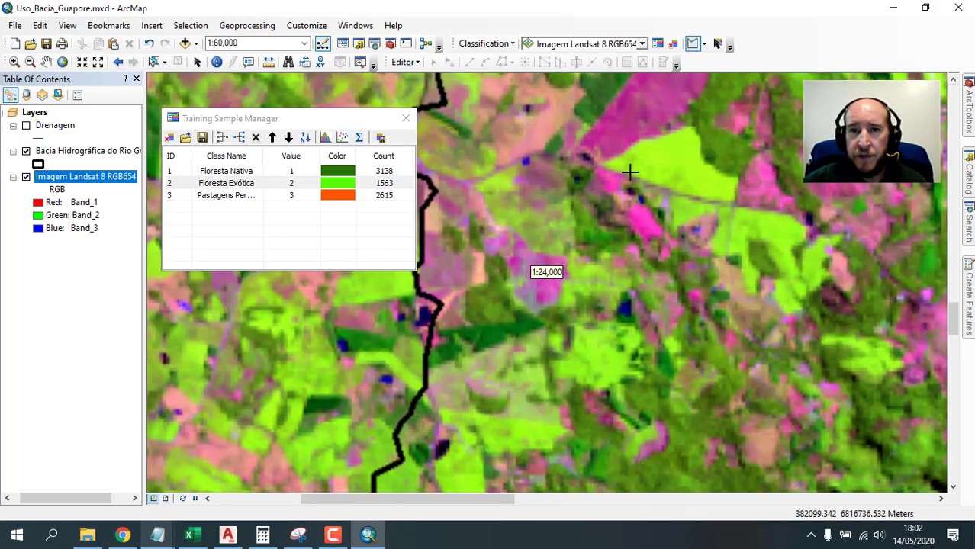
{"action": "left_click", "coordinate": [608, 167]}
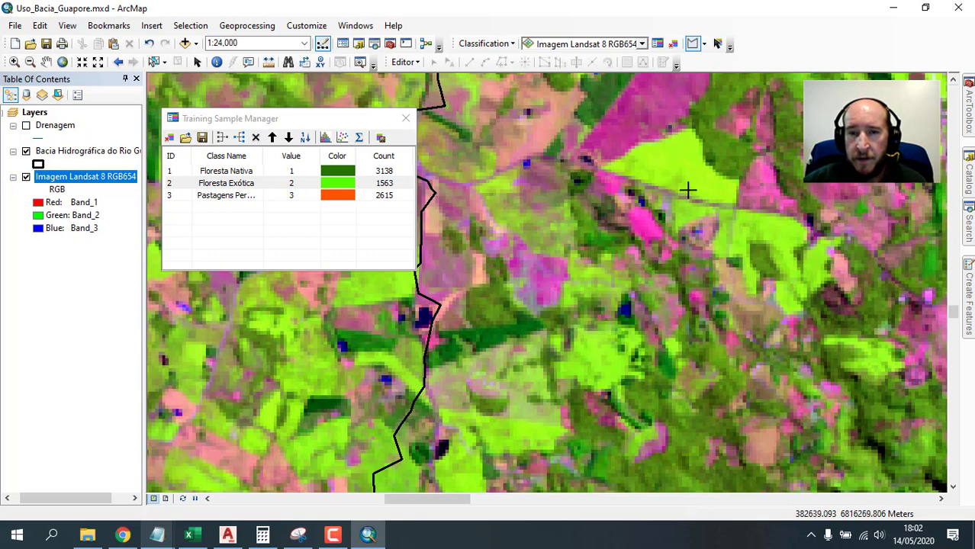
{"action": "left_click", "coordinate": [735, 201]}
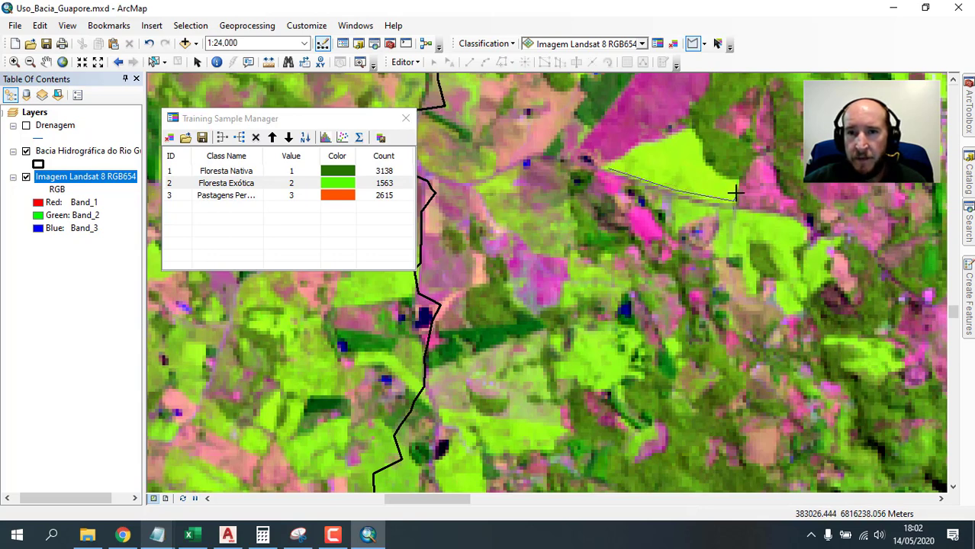
{"action": "left_click", "coordinate": [698, 158]}
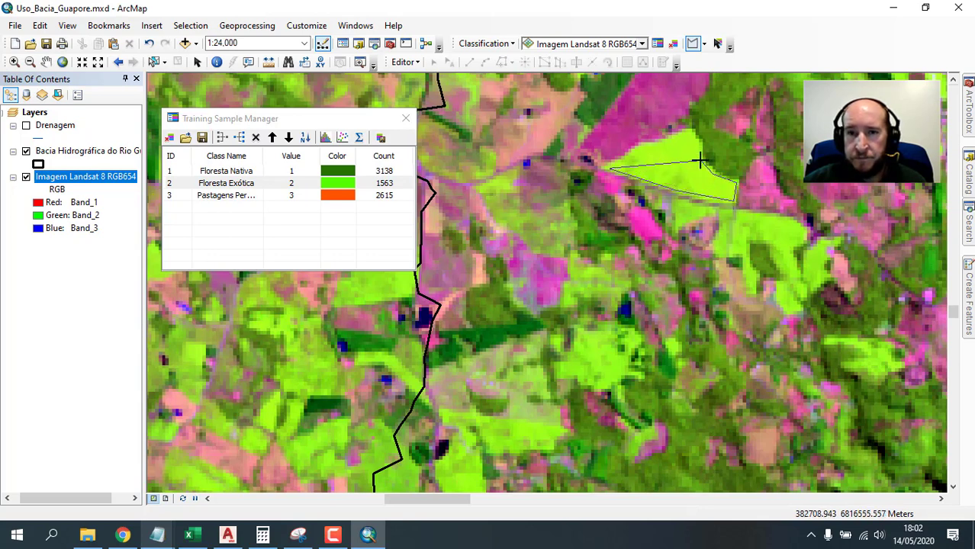
{"action": "double_click", "coordinate": [691, 134]}
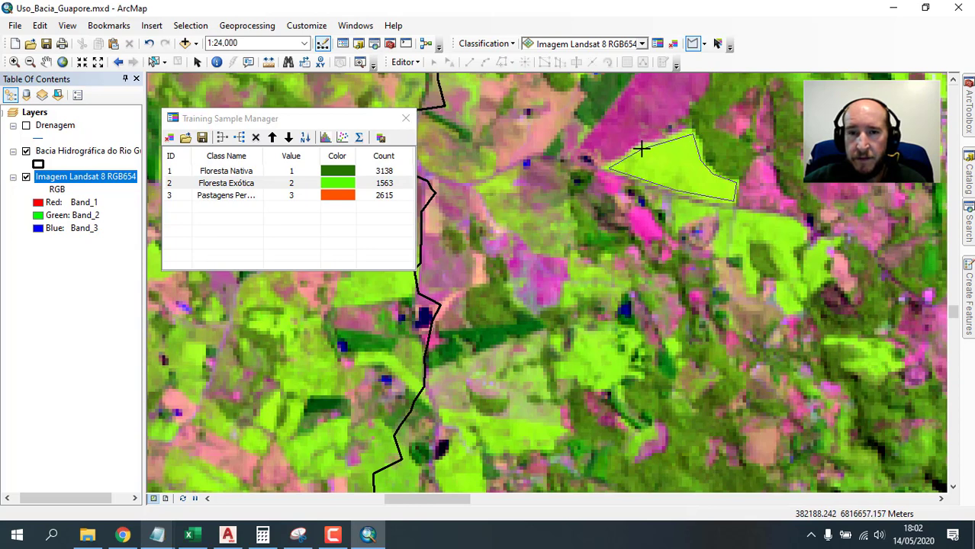
Draw a second polygon training sample around the bright-green field southeast of the wedge-shaped one, keeping the dark-green notch on its southern edge outside.
{"action": "left_click", "coordinate": [714, 253]}
{"action": "left_click", "coordinate": [746, 252]}
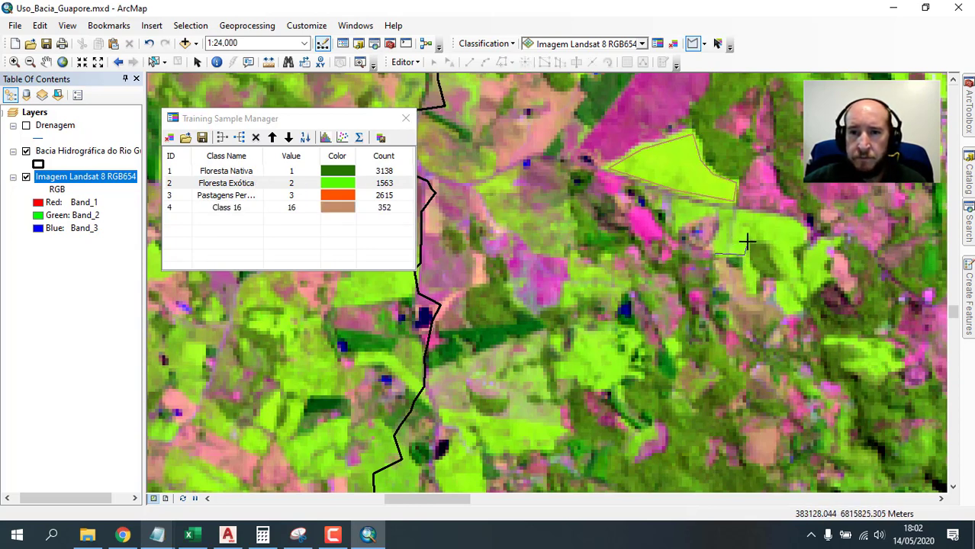
{"action": "left_click", "coordinate": [751, 239]}
{"action": "left_click", "coordinate": [767, 245]}
{"action": "left_click", "coordinate": [774, 259]}
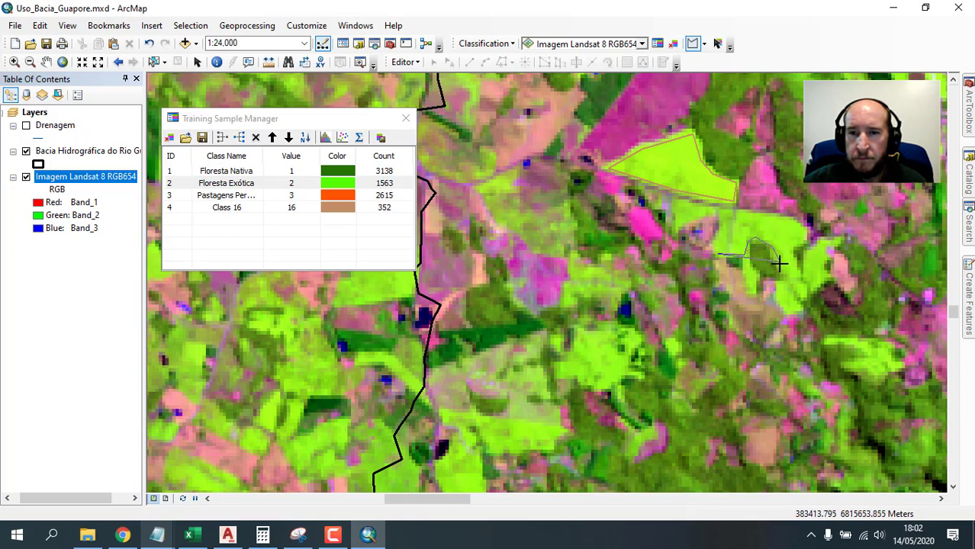
{"action": "left_click", "coordinate": [780, 268]}
{"action": "left_click", "coordinate": [787, 272]}
{"action": "left_click", "coordinate": [800, 275]}
{"action": "left_click", "coordinate": [801, 229]}
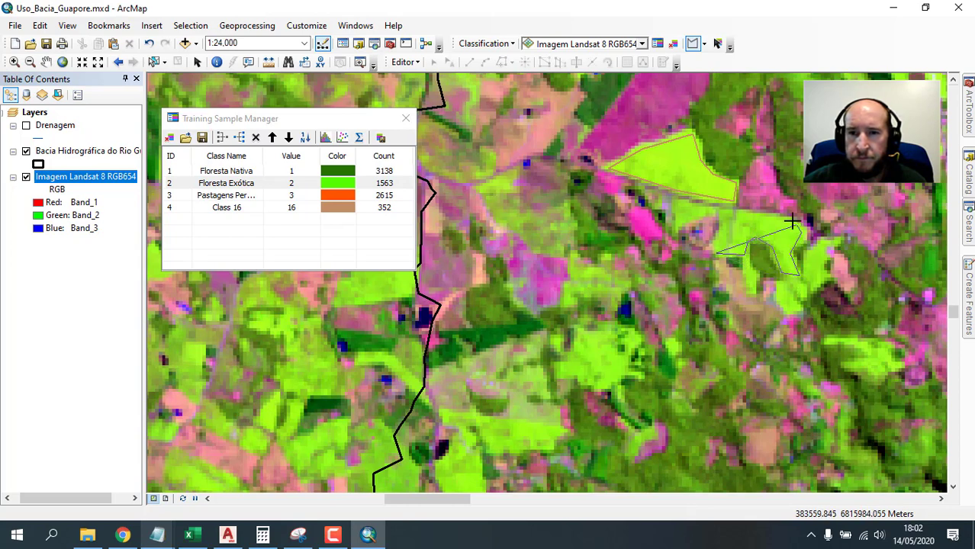
{"action": "left_click", "coordinate": [791, 219]}
{"action": "double_click", "coordinate": [717, 213]}
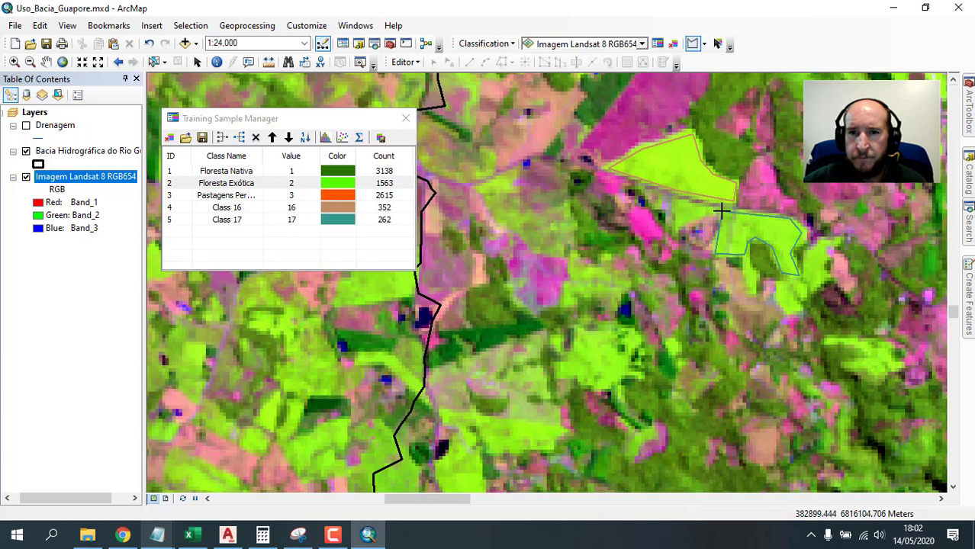
Define the wedge-shaped field's sample as class Agricultura with value 4 and a light yellow-green color.
{"action": "scroll", "coordinate": [547, 278], "scroll_direction": "up", "scroll_amount": 1}
{"action": "left_click", "coordinate": [221, 208]}
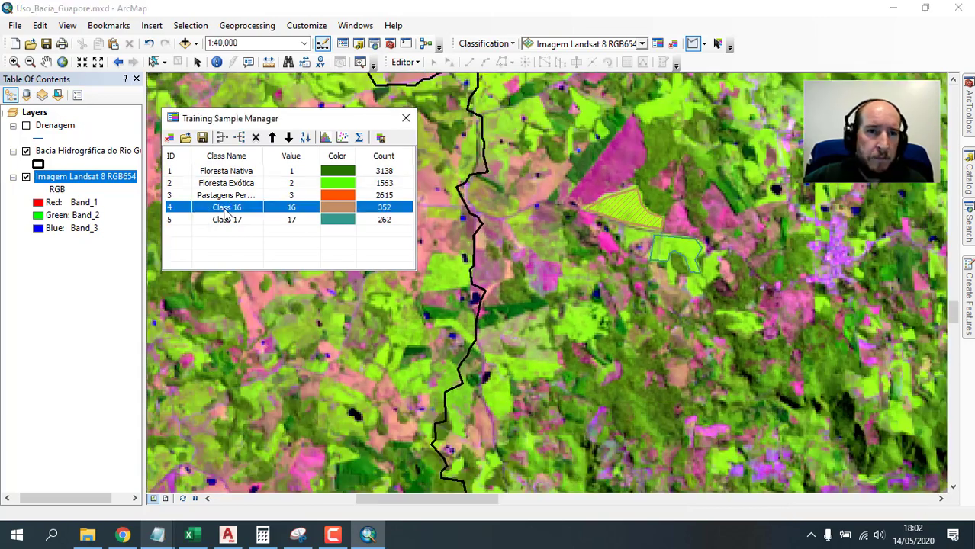
{"action": "left_click", "coordinate": [226, 209]}
{"action": "type", "text": "Agricul"}
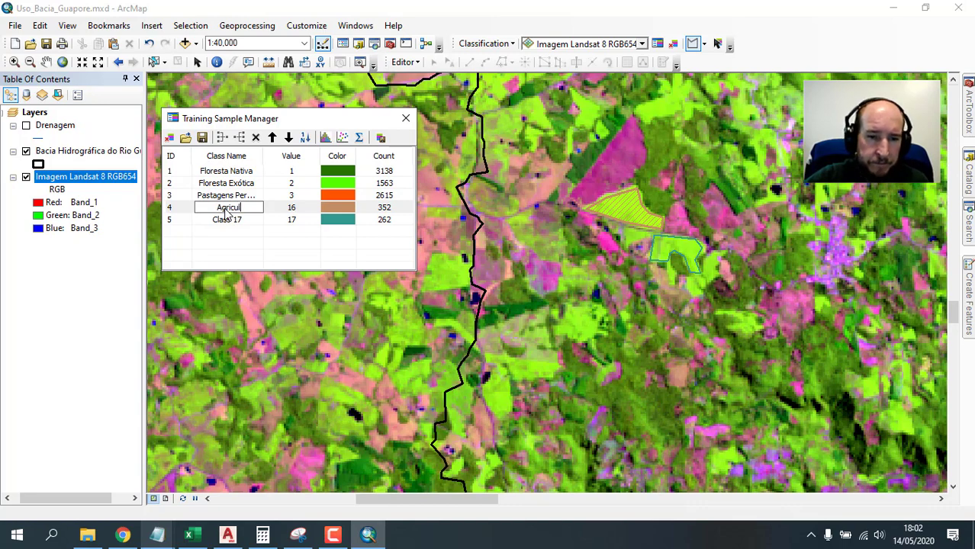
{"action": "type", "text": "tura"}
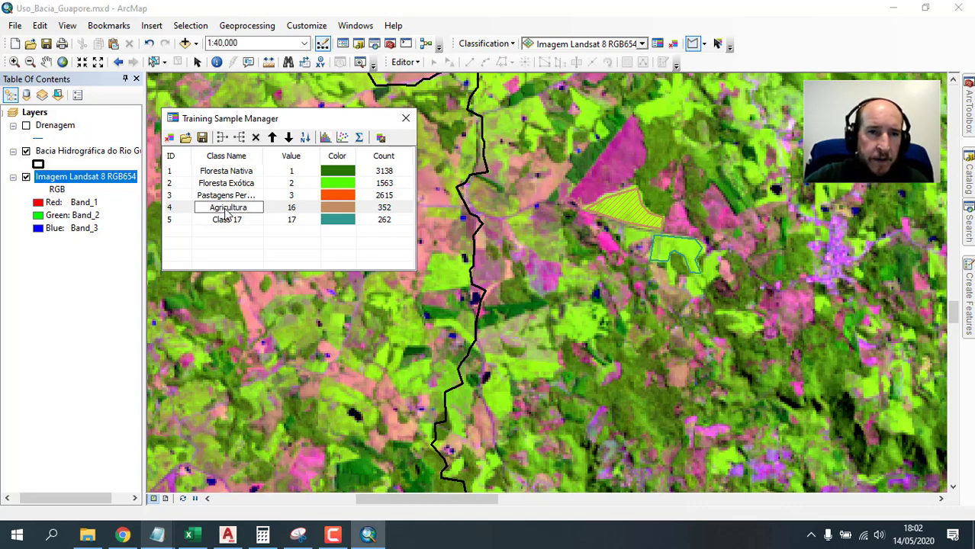
{"action": "key", "text": "Return"}
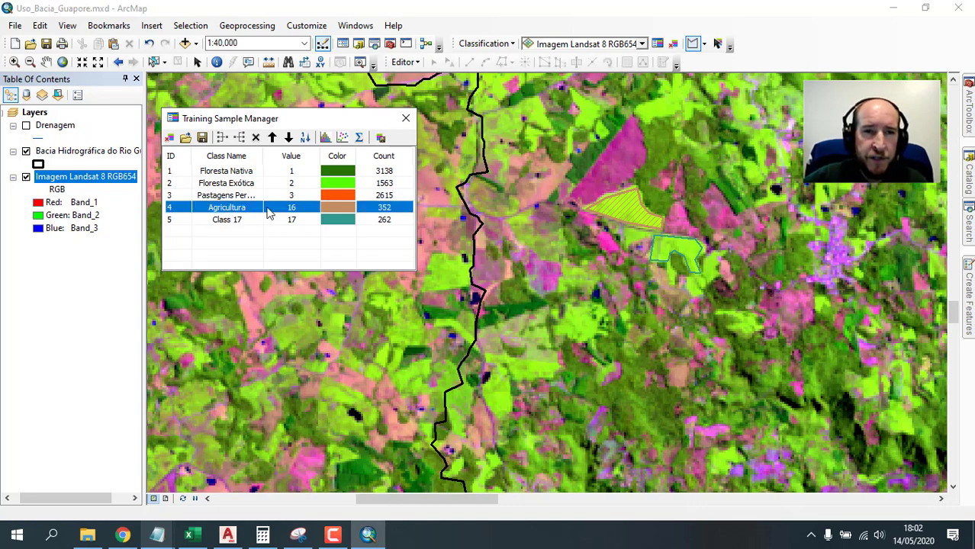
{"action": "double_click", "coordinate": [299, 208]}
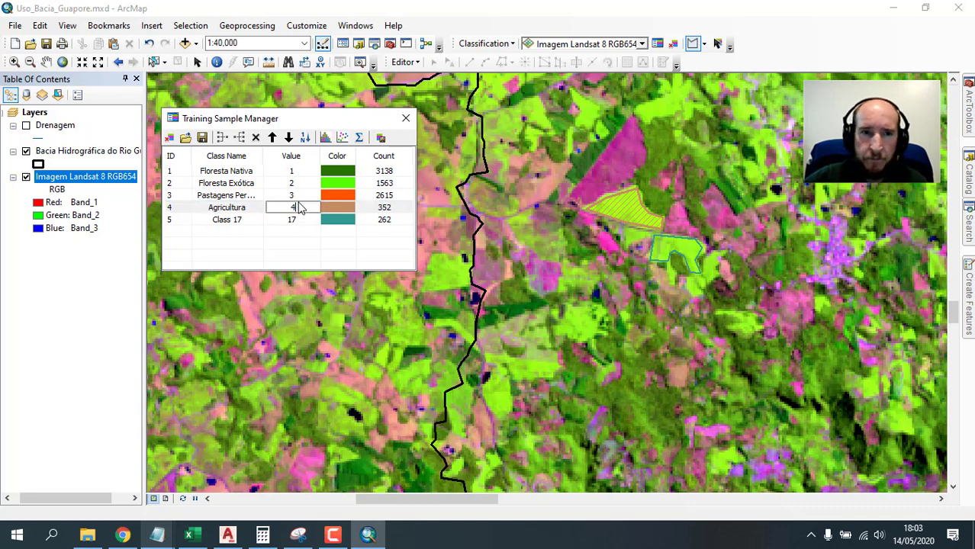
{"action": "key", "text": "Return"}
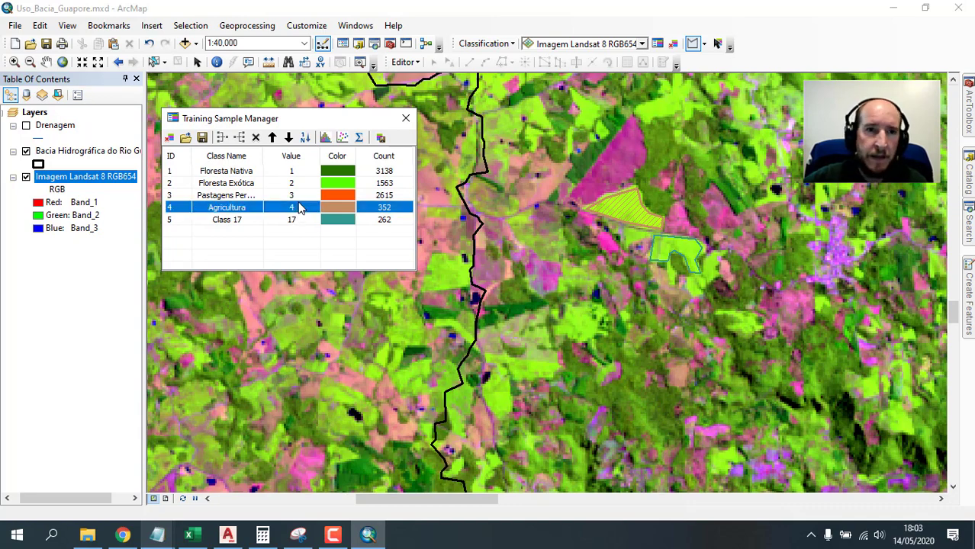
{"action": "double_click", "coordinate": [343, 210]}
{"action": "left_click", "coordinate": [417, 244]}
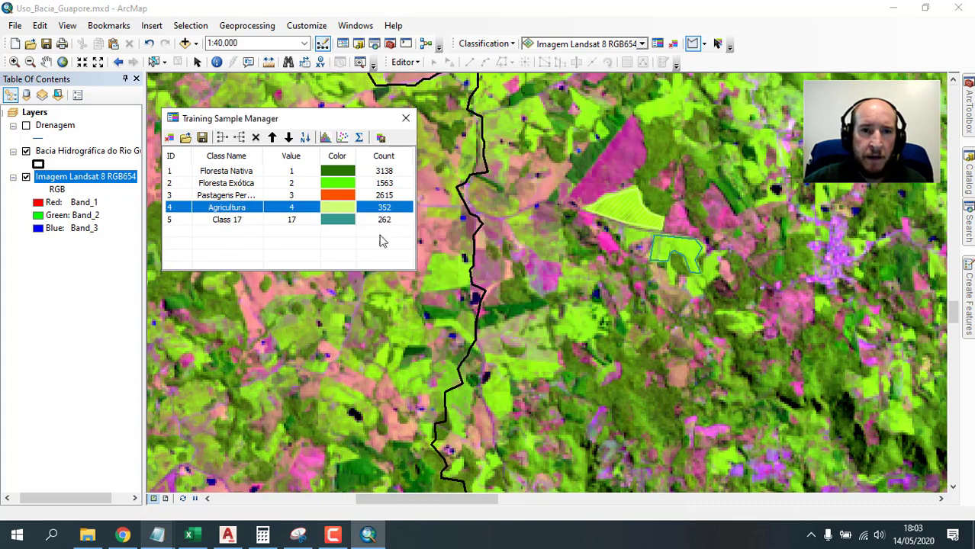
Merge the notched-field sample into the Agricultura class.
{"action": "left_click", "coordinate": [180, 220]}
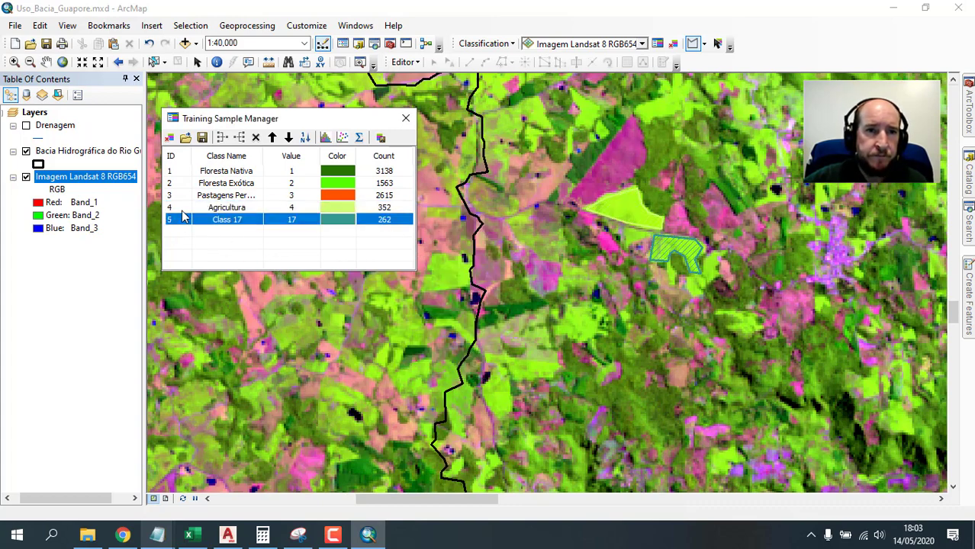
{"action": "left_click", "coordinate": [182, 211]}
{"action": "left_click", "coordinate": [183, 221], "text": "shift"}
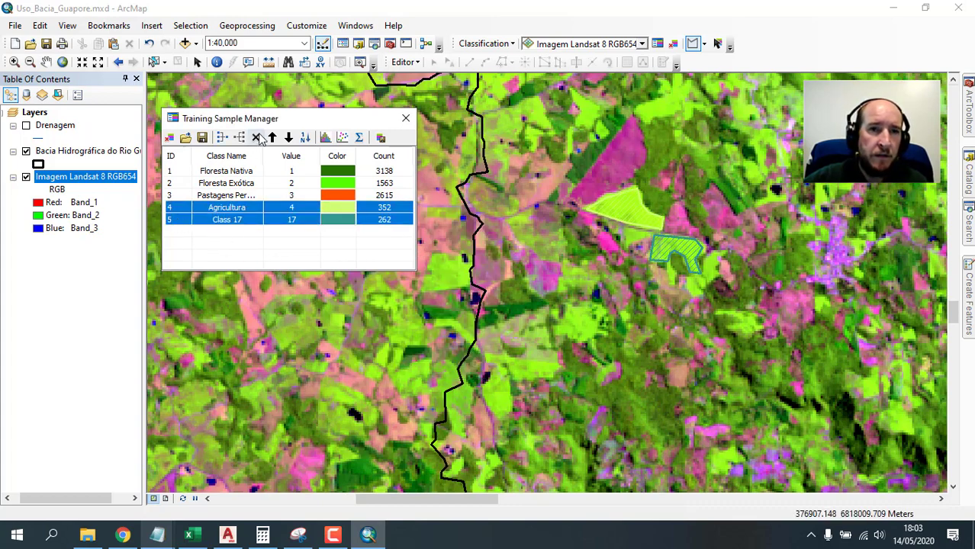
{"action": "left_click", "coordinate": [222, 138]}
Draw a polygon training sample around the pale bluish-green field northeast of the two existing agriculture samples.
{"action": "scroll", "coordinate": [604, 313], "scroll_direction": "down", "scroll_amount": 2}
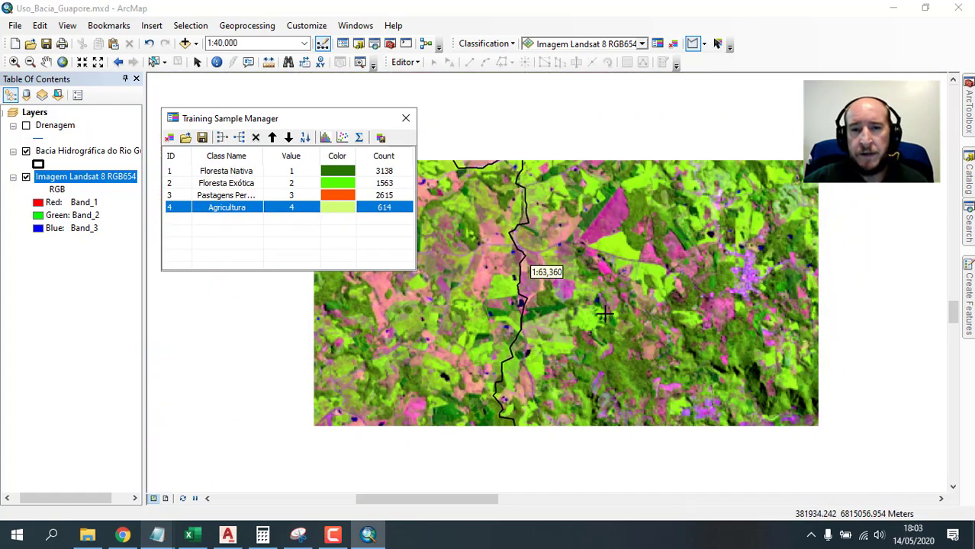
{"action": "scroll", "coordinate": [604, 312], "scroll_direction": "down", "scroll_amount": 2}
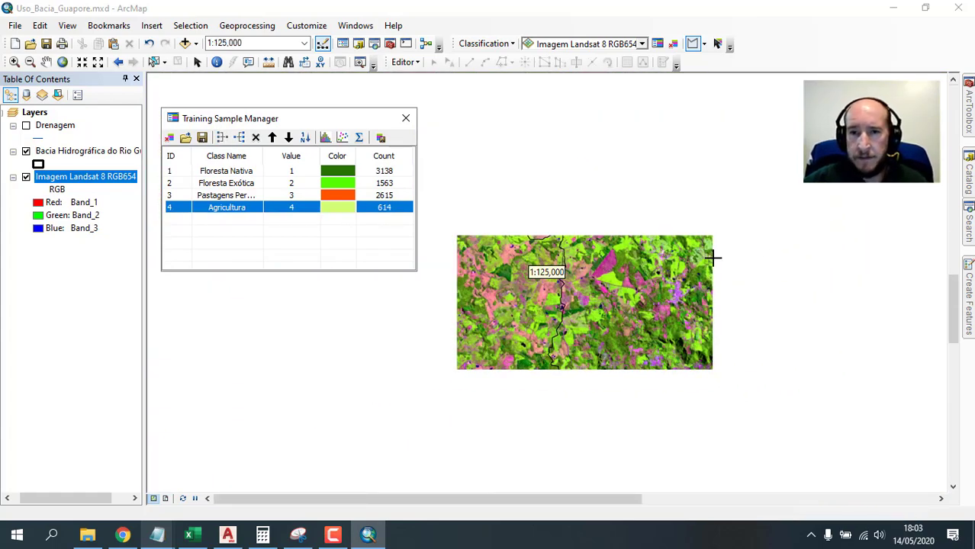
{"action": "scroll", "coordinate": [712, 257], "scroll_direction": "up", "scroll_amount": 5}
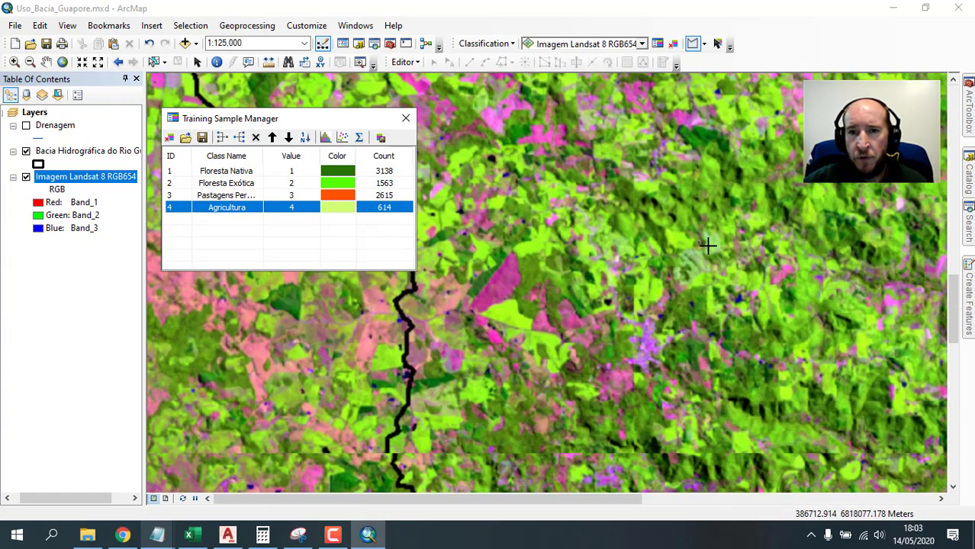
{"action": "scroll", "coordinate": [707, 244], "scroll_direction": "up", "scroll_amount": 3}
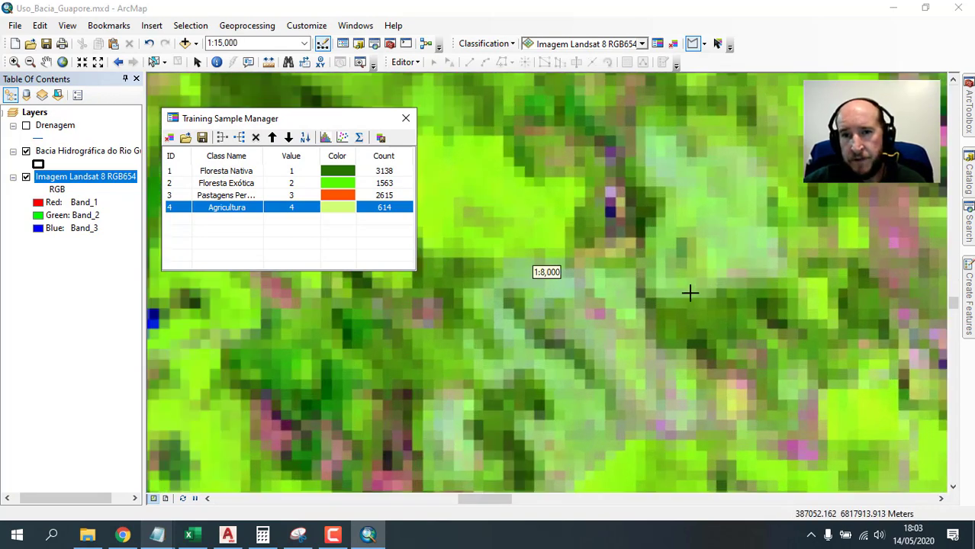
{"action": "left_click", "coordinate": [710, 280]}
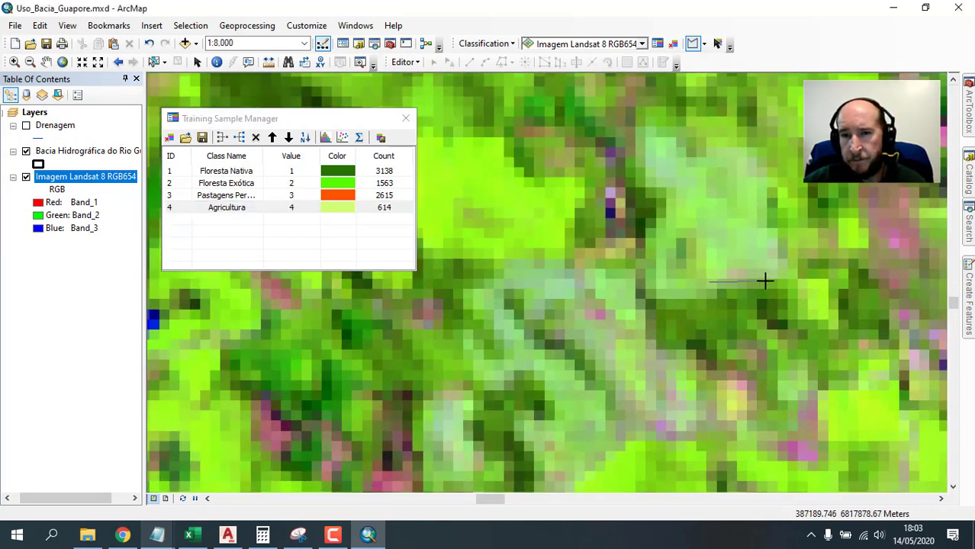
{"action": "left_click", "coordinate": [783, 276]}
{"action": "left_click", "coordinate": [754, 156]}
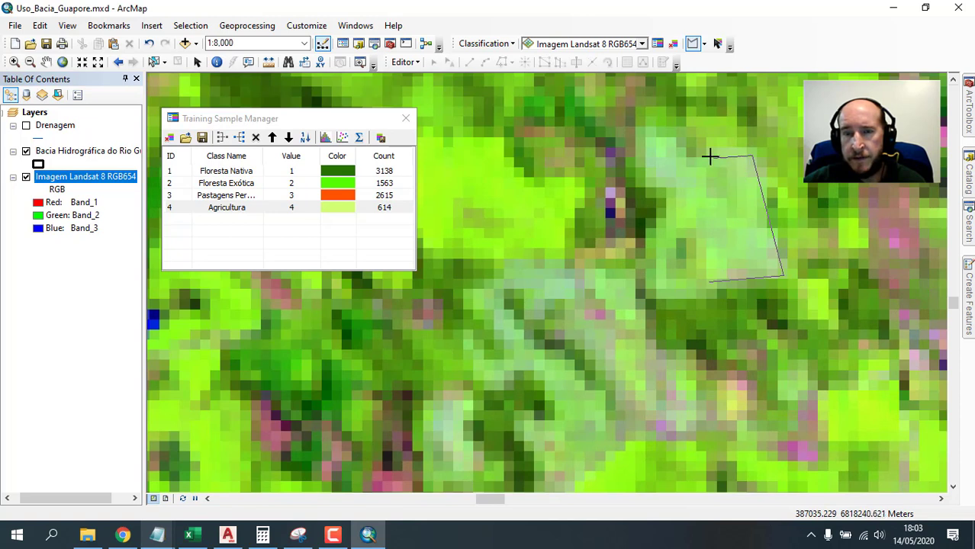
{"action": "left_click", "coordinate": [650, 138]}
{"action": "left_click", "coordinate": [649, 183]}
{"action": "left_click", "coordinate": [672, 196]}
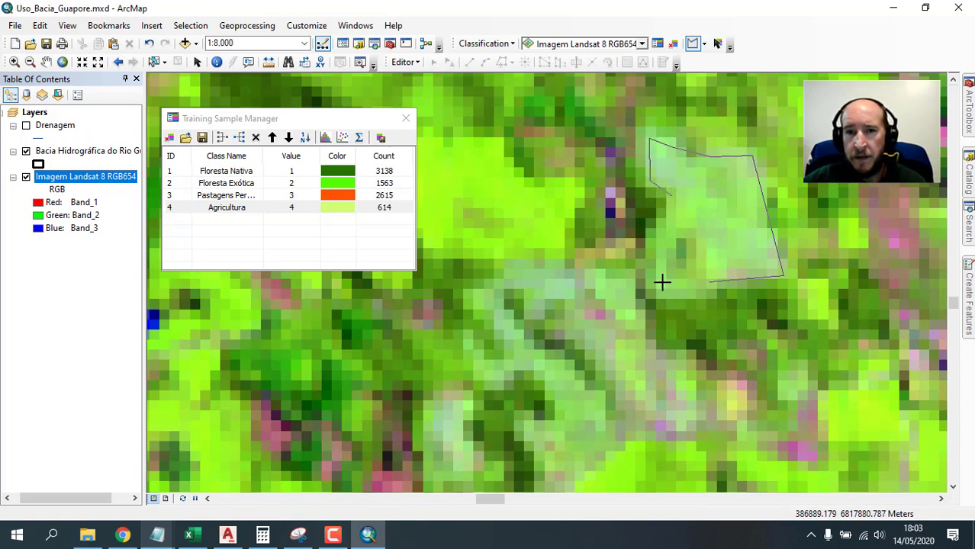
{"action": "double_click", "coordinate": [660, 292]}
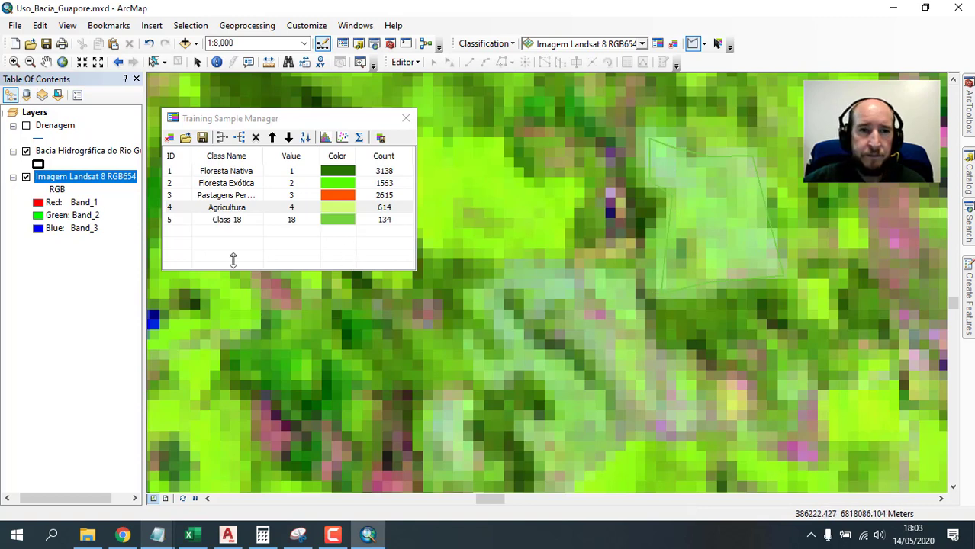
Merge the new pale bluish-green field sample into the Agricultura class.
{"action": "left_click", "coordinate": [183, 210]}
{"action": "left_click", "coordinate": [184, 221], "text": "shift"}
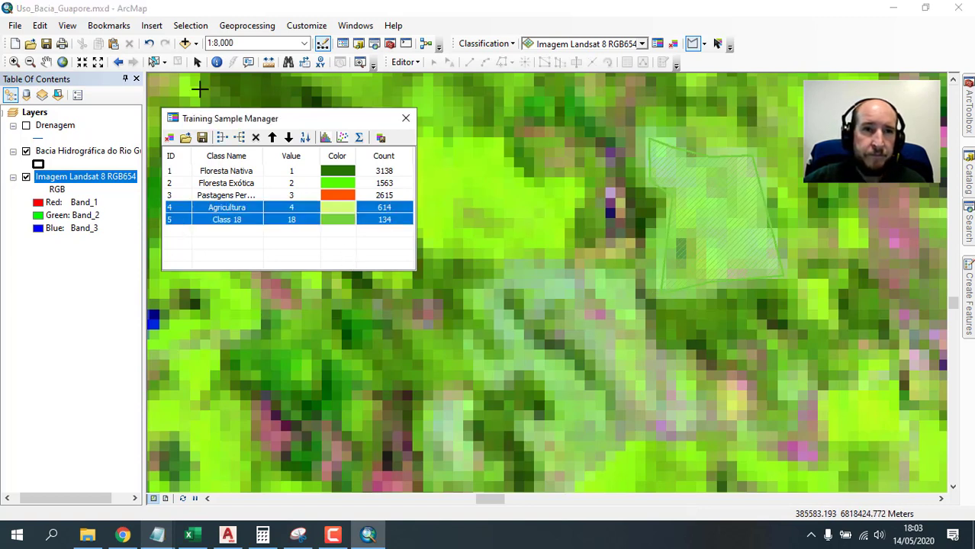
{"action": "left_click", "coordinate": [222, 137]}
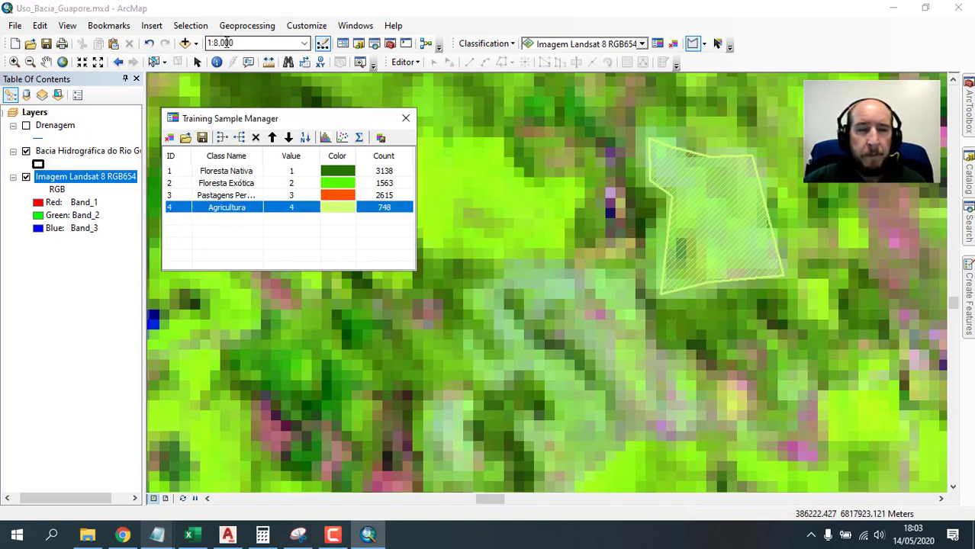
Draw a polygon training sample around the large bright-green two-lobed field in the northern basin, southeast of the dark-blue water body.
{"action": "right_click", "coordinate": [67, 180]}
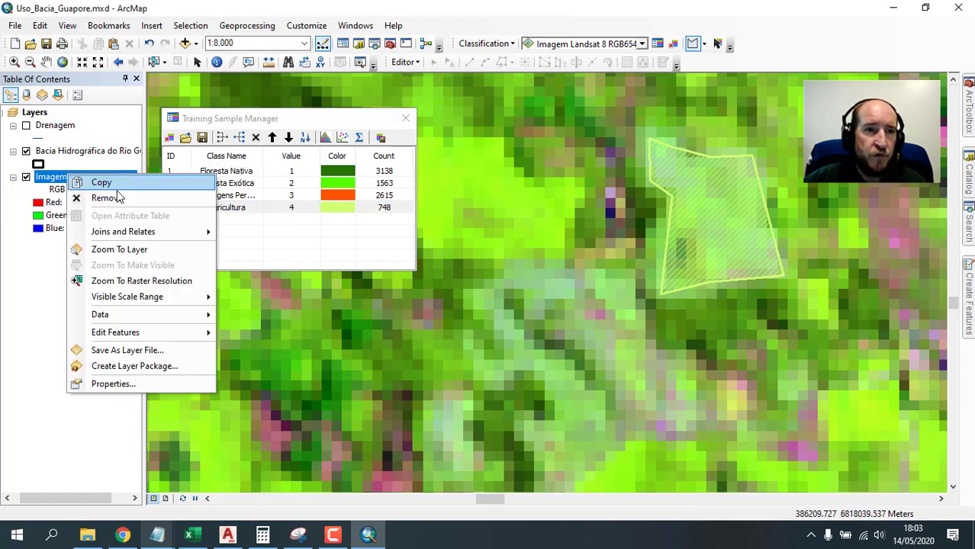
{"action": "left_click", "coordinate": [135, 248]}
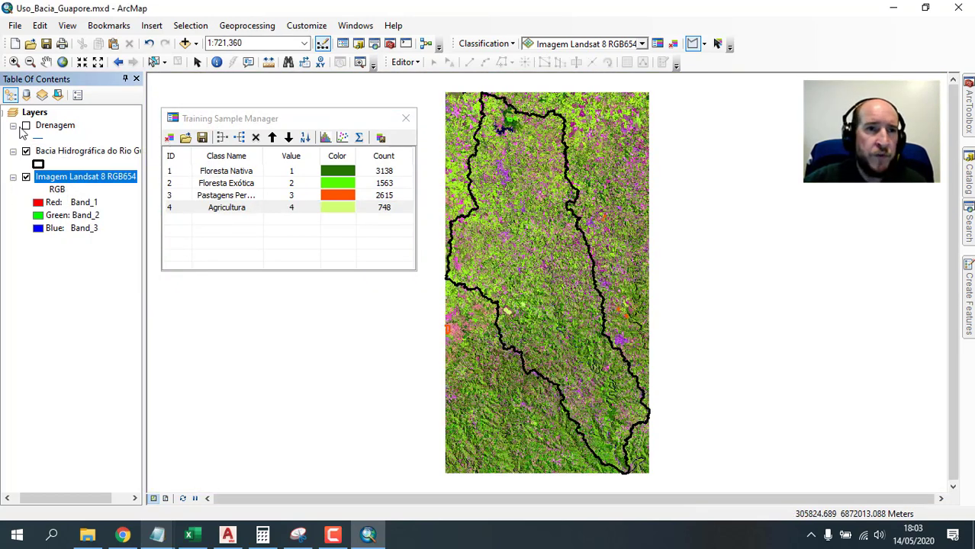
{"action": "left_click", "coordinate": [13, 62]}
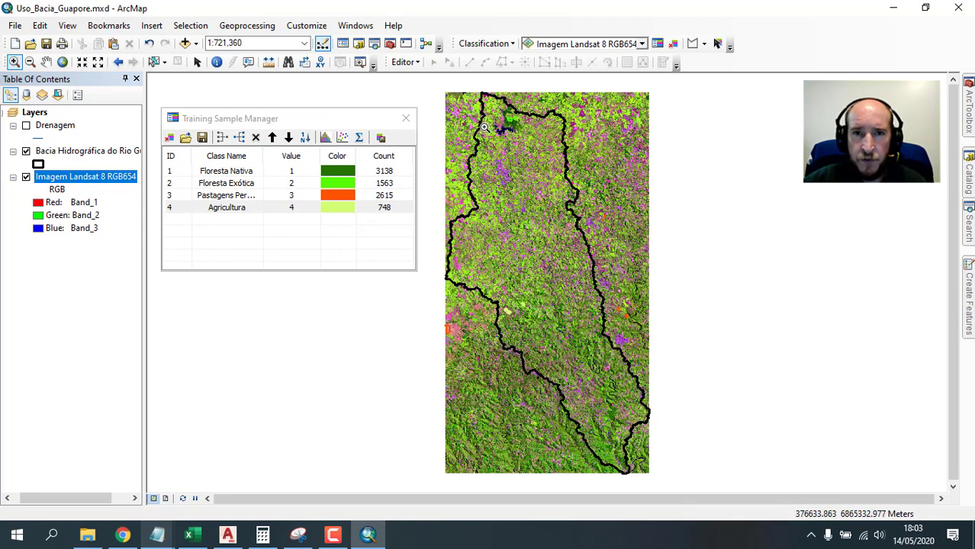
{"action": "left_click_drag", "start_coordinate": [503, 140], "coordinate": [550, 167]}
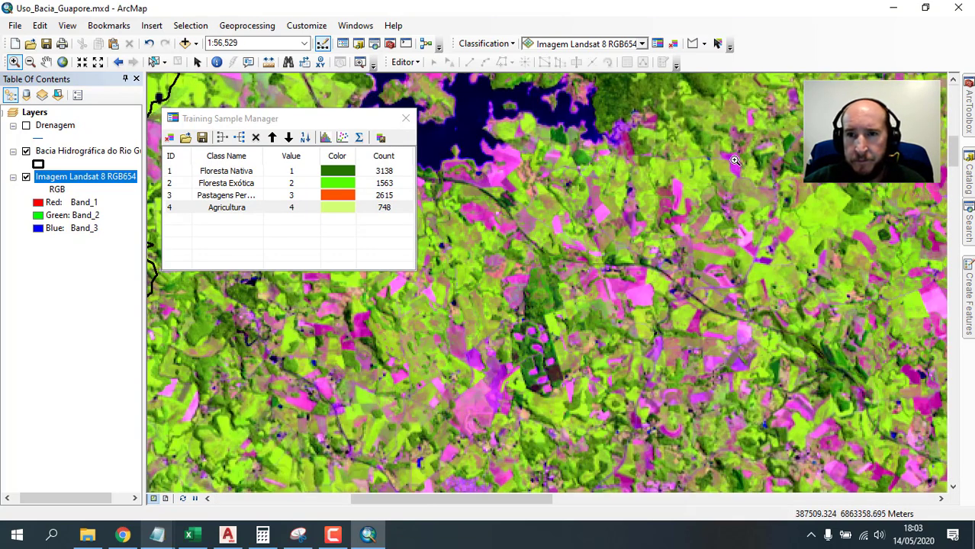
{"action": "left_click_drag", "start_coordinate": [735, 160], "coordinate": [894, 311]}
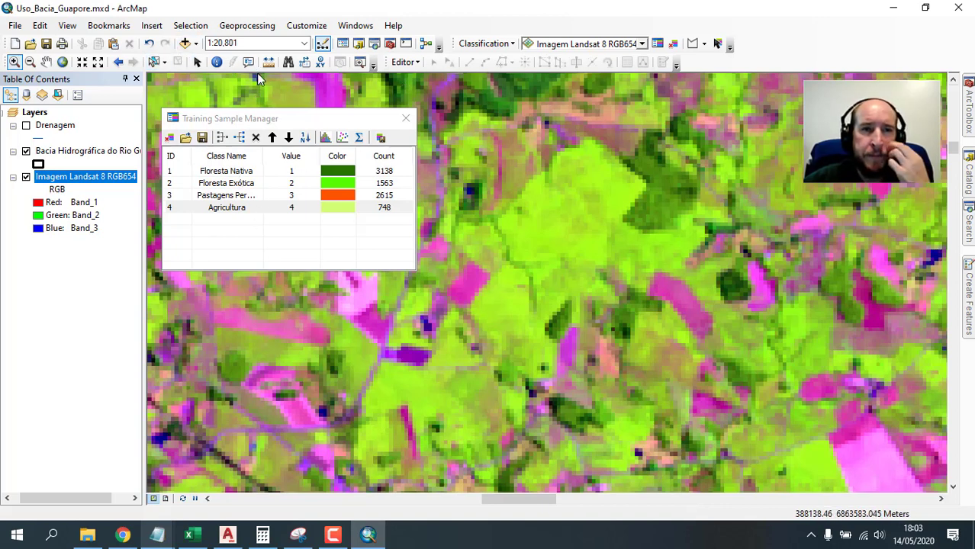
{"action": "left_click", "coordinate": [694, 44]}
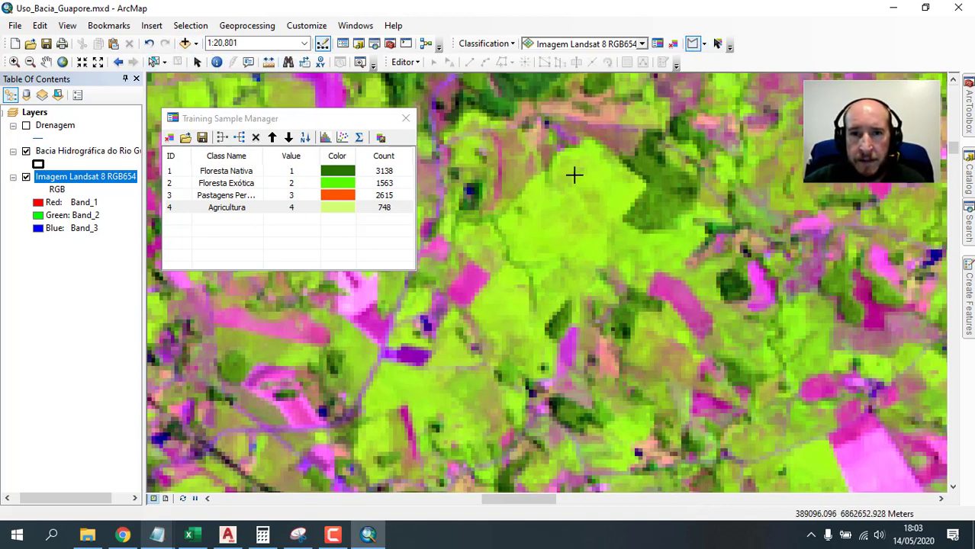
{"action": "left_click", "coordinate": [591, 142]}
{"action": "left_click", "coordinate": [525, 196]}
{"action": "left_click", "coordinate": [512, 227]}
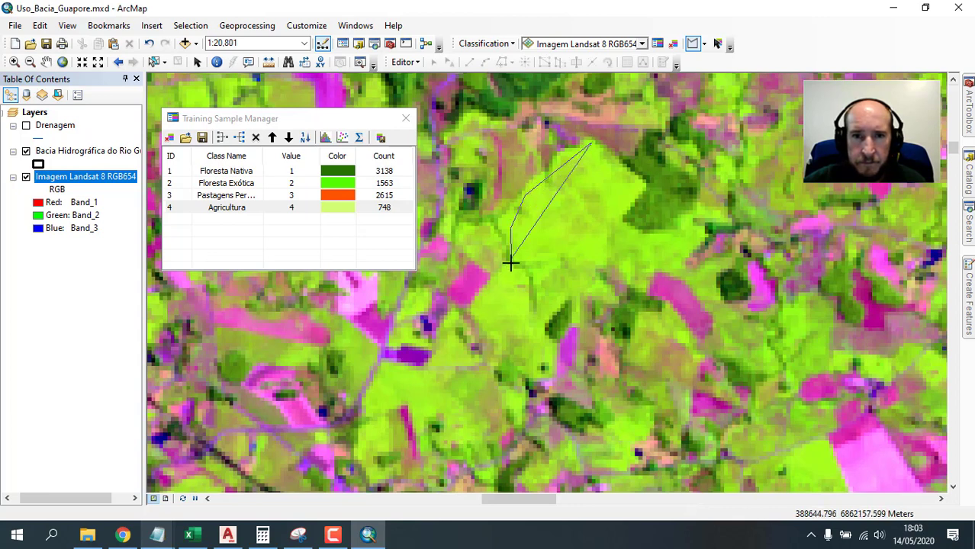
{"action": "left_click", "coordinate": [520, 259]}
{"action": "left_click", "coordinate": [537, 270]}
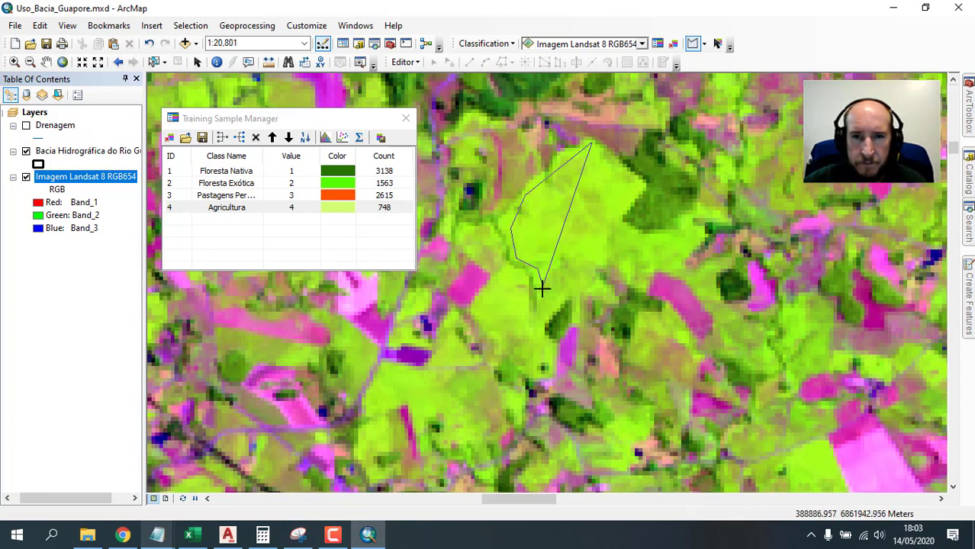
{"action": "left_click", "coordinate": [541, 313]}
{"action": "left_click", "coordinate": [518, 280]}
{"action": "left_click", "coordinate": [495, 283]}
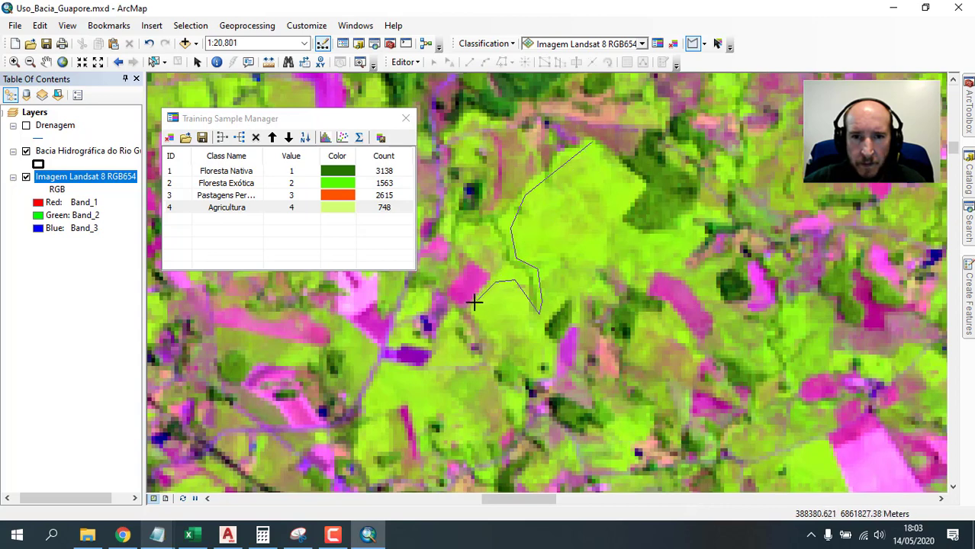
{"action": "left_click", "coordinate": [473, 307]}
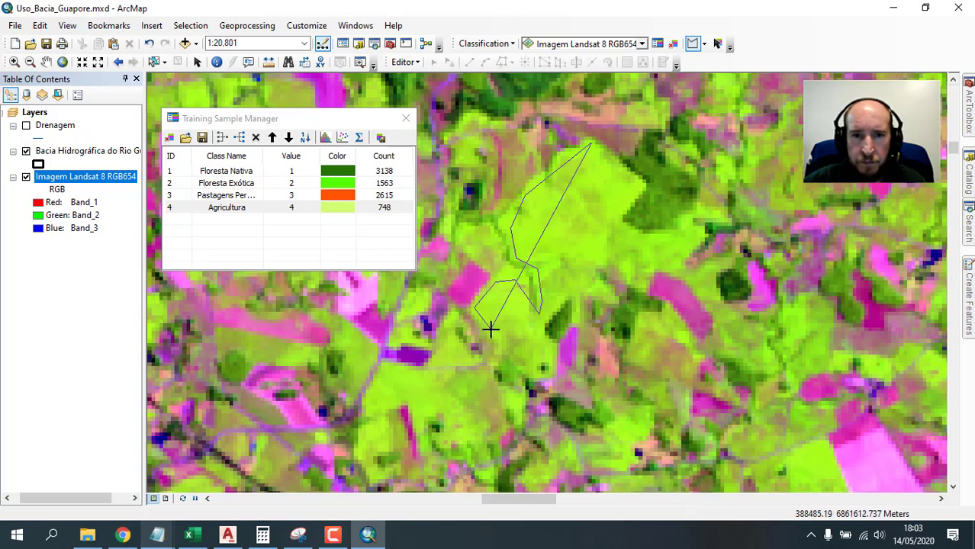
{"action": "left_click", "coordinate": [538, 370]}
{"action": "left_click", "coordinate": [547, 323]}
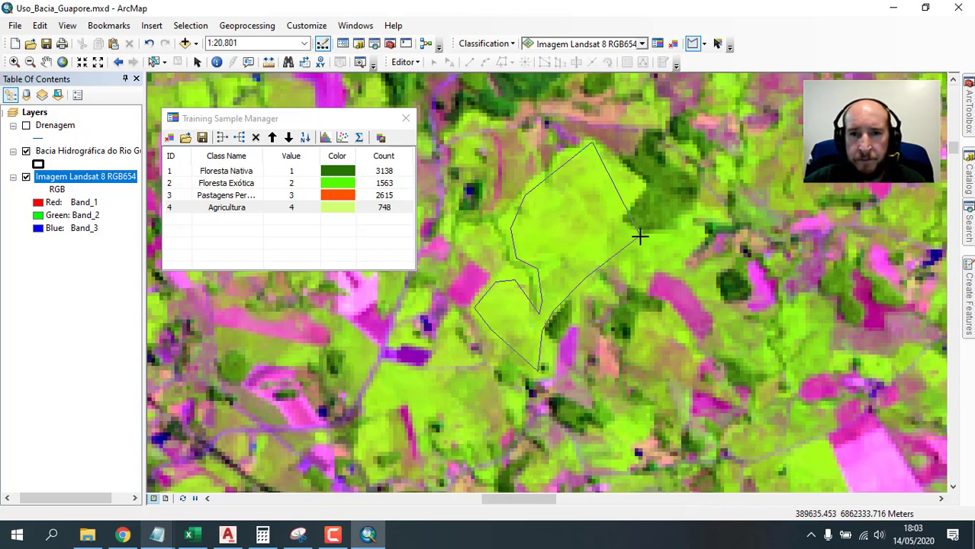
{"action": "left_click", "coordinate": [616, 246]}
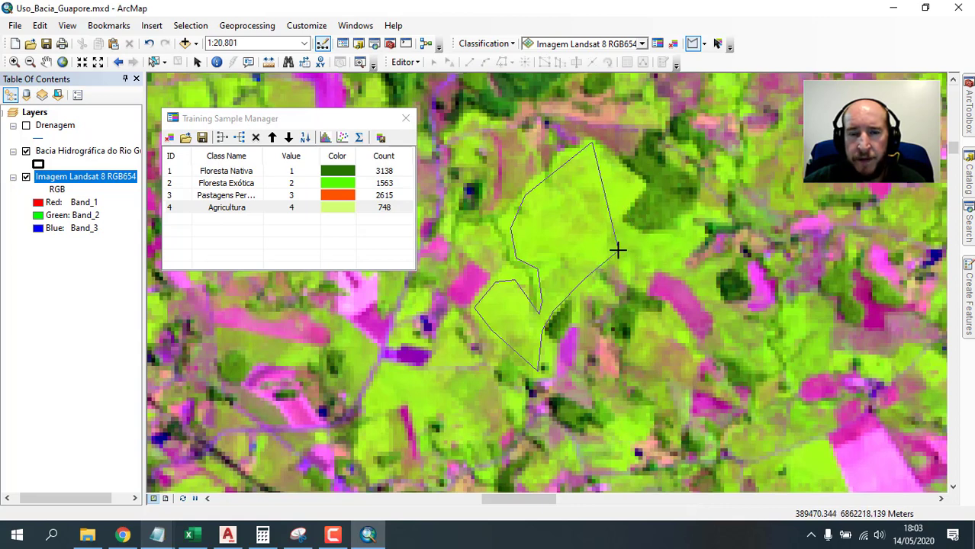
{"action": "left_click", "coordinate": [637, 180]}
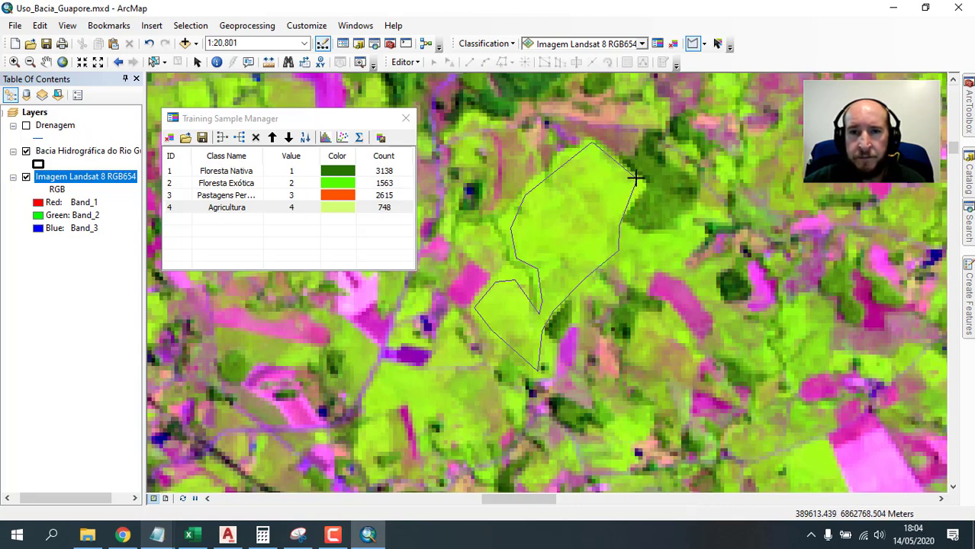
{"action": "double_click", "coordinate": [607, 159]}
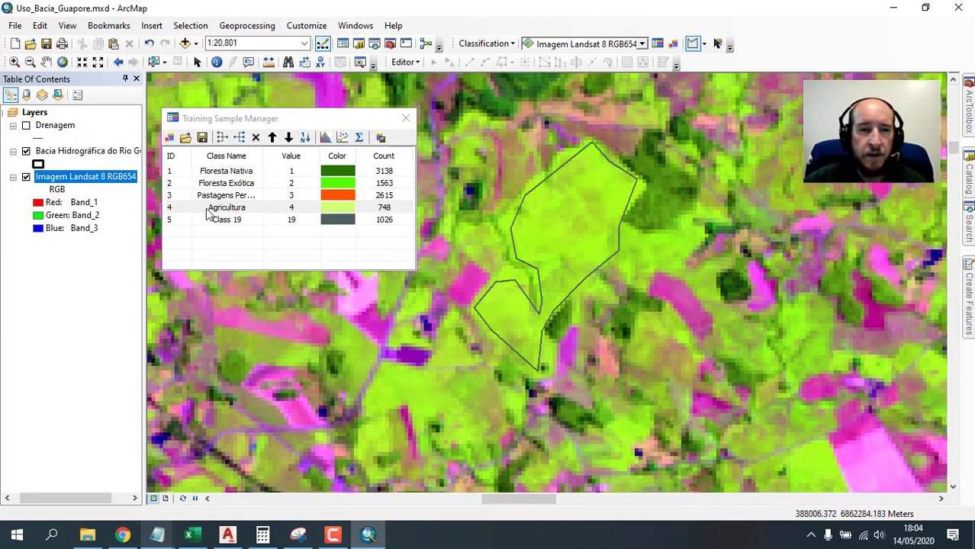
Merge the bright-green two-lobed field sample into the Agricultura class.
{"action": "left_click", "coordinate": [182, 219]}
{"action": "left_click", "coordinate": [182, 220], "text": "shift"}
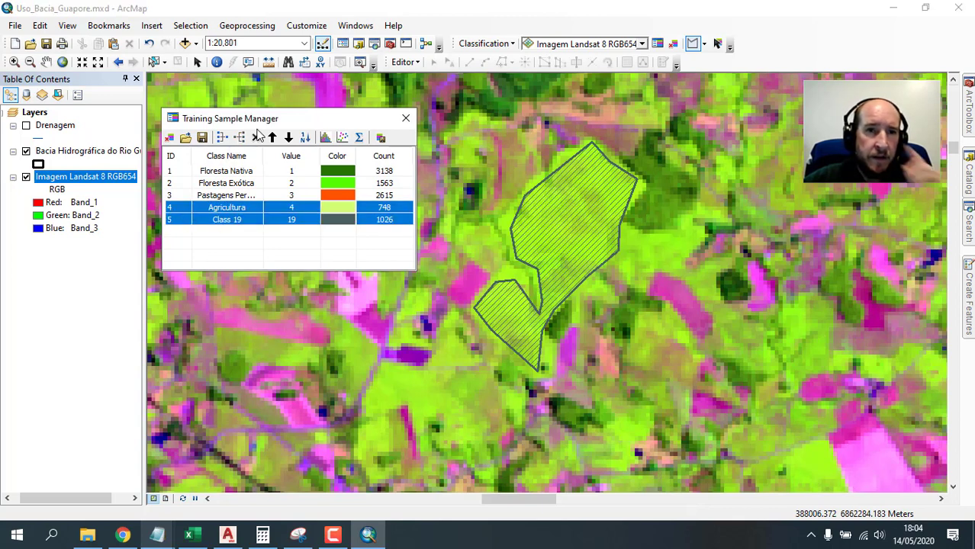
{"action": "left_click", "coordinate": [222, 137]}
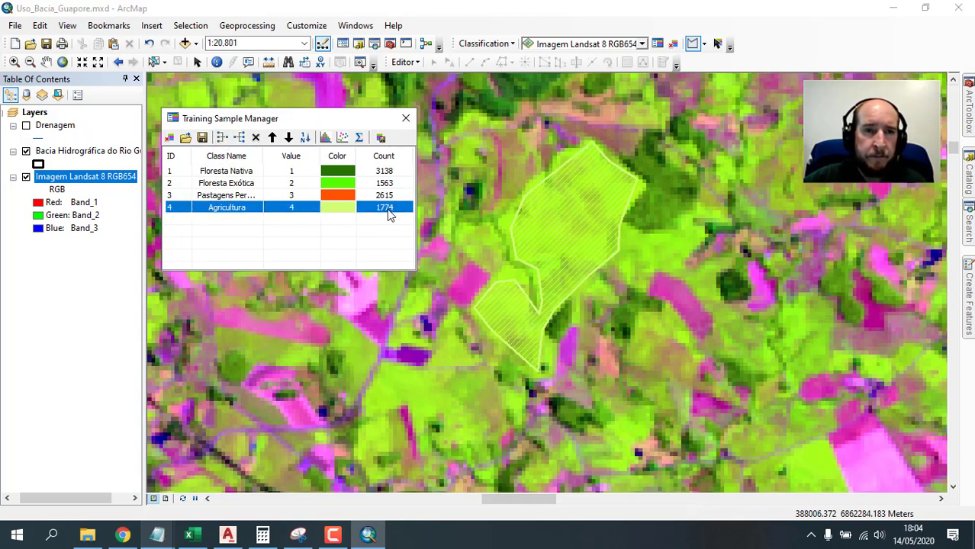
Draw a polygon training sample around the brownish field near the eastern basin boundary, just north of the bright pink field with the small pond.
{"action": "scroll", "coordinate": [450, 233], "scroll_direction": "up", "scroll_amount": 1}
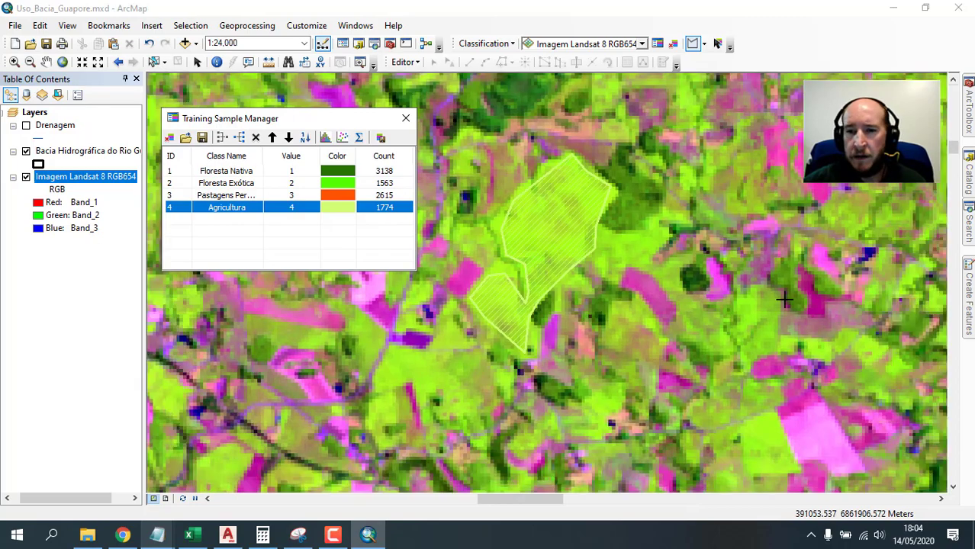
{"action": "left_click_drag", "start_coordinate": [831, 385], "coordinate": [792, 316]}
{"action": "left_click_drag", "start_coordinate": [815, 279], "coordinate": [554, 208]}
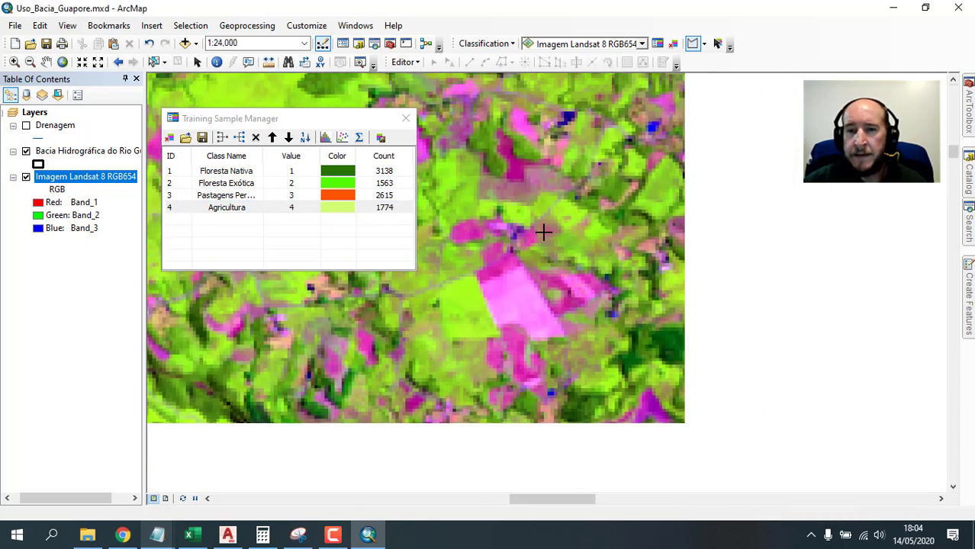
{"action": "left_click_drag", "start_coordinate": [801, 325], "coordinate": [479, 267]}
{"action": "left_click_drag", "start_coordinate": [531, 205], "coordinate": [473, 389]}
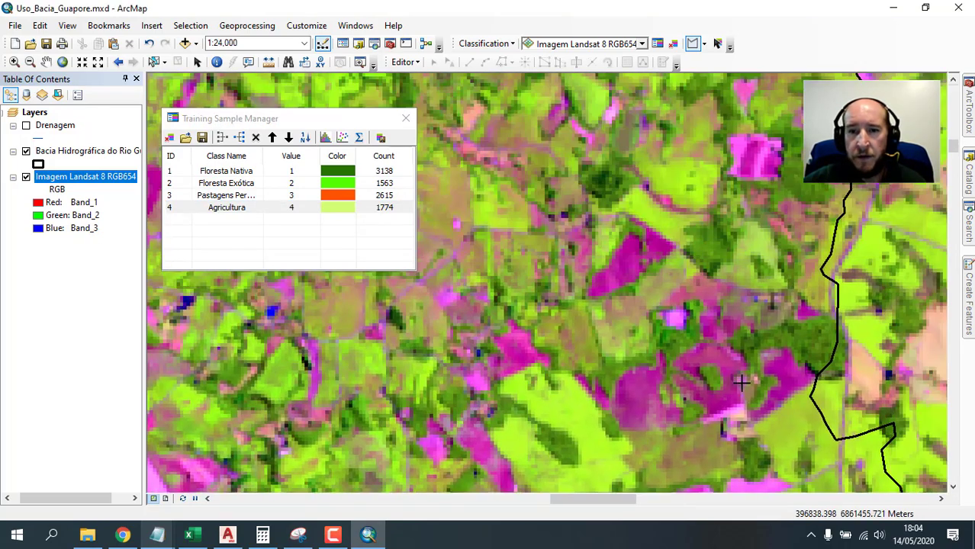
{"action": "left_click_drag", "start_coordinate": [740, 381], "coordinate": [624, 191]}
{"action": "scroll", "coordinate": [513, 214], "scroll_direction": "down", "scroll_amount": 2}
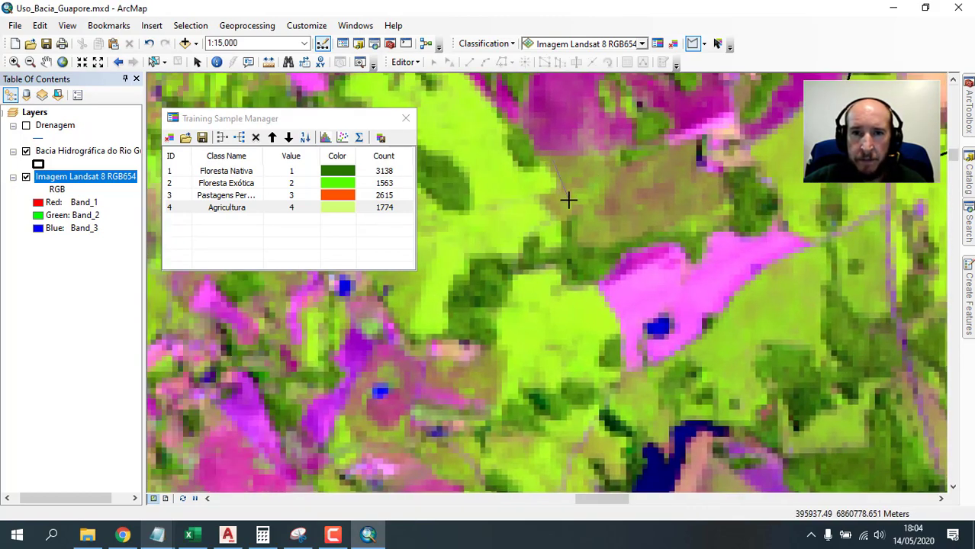
{"action": "left_click", "coordinate": [591, 239]}
{"action": "left_click", "coordinate": [626, 237]}
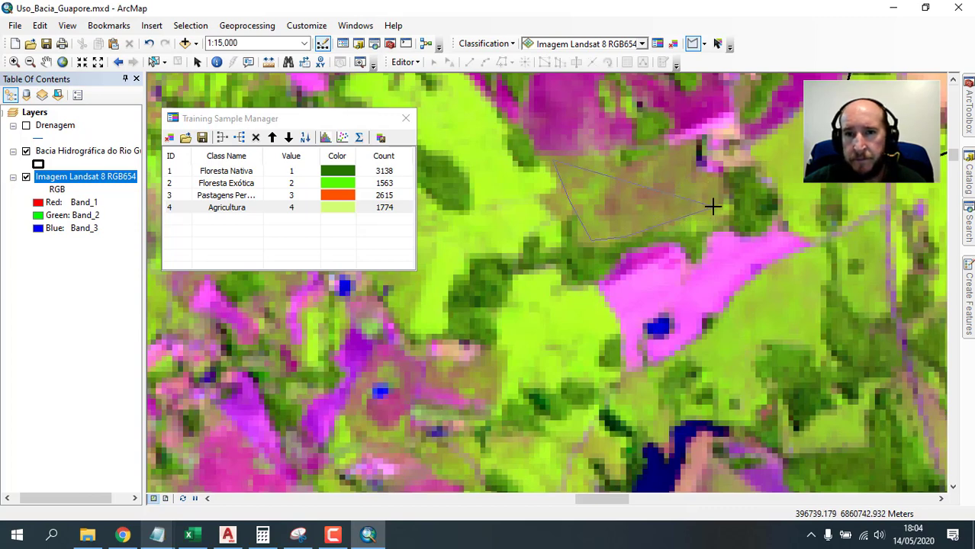
{"action": "left_click", "coordinate": [714, 207]}
{"action": "left_click", "coordinate": [701, 172]}
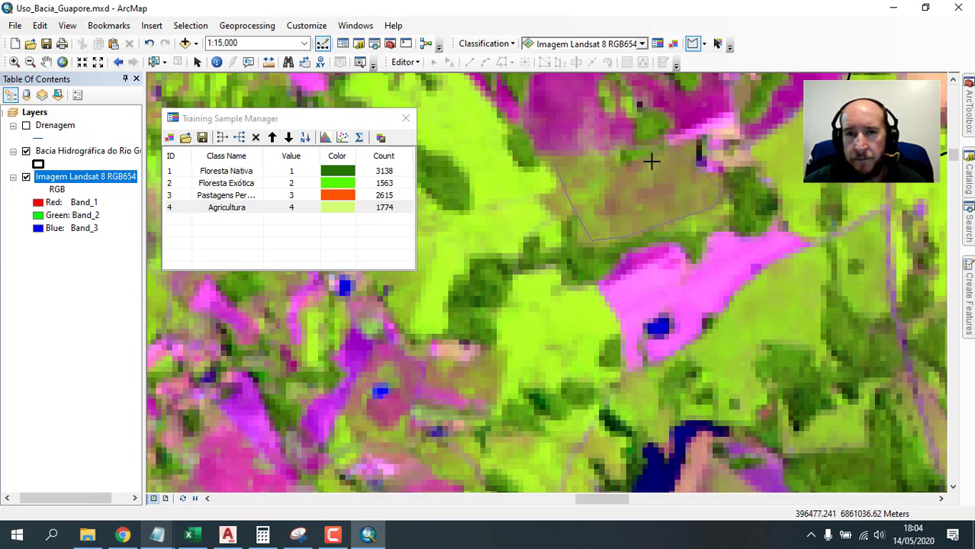
{"action": "double_click", "coordinate": [582, 164]}
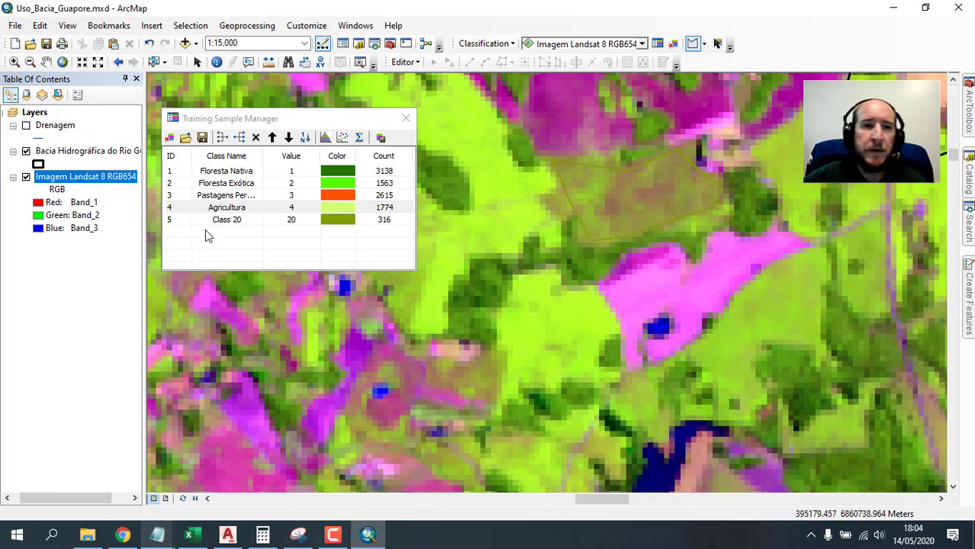
Merge the brownish field sample into the Agricultura class.
{"action": "left_click", "coordinate": [181, 209]}
{"action": "left_click", "coordinate": [181, 221], "text": "ctrl"}
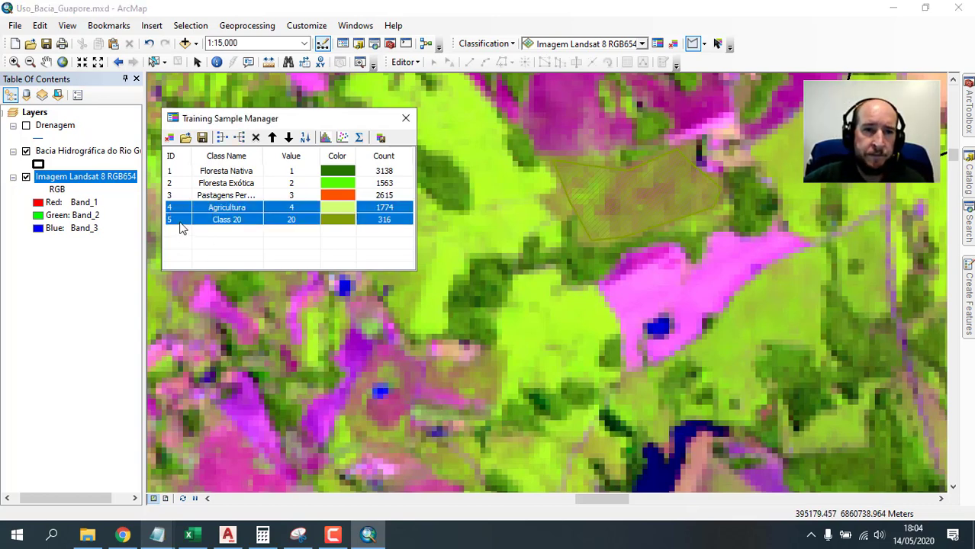
{"action": "left_click", "coordinate": [222, 138]}
Draw a polygon training sample around the elongated dull-green field with a northwestern arm, just west of the dark magenta field near the eastern basin.
{"action": "scroll", "coordinate": [577, 258], "scroll_direction": "down", "scroll_amount": 4}
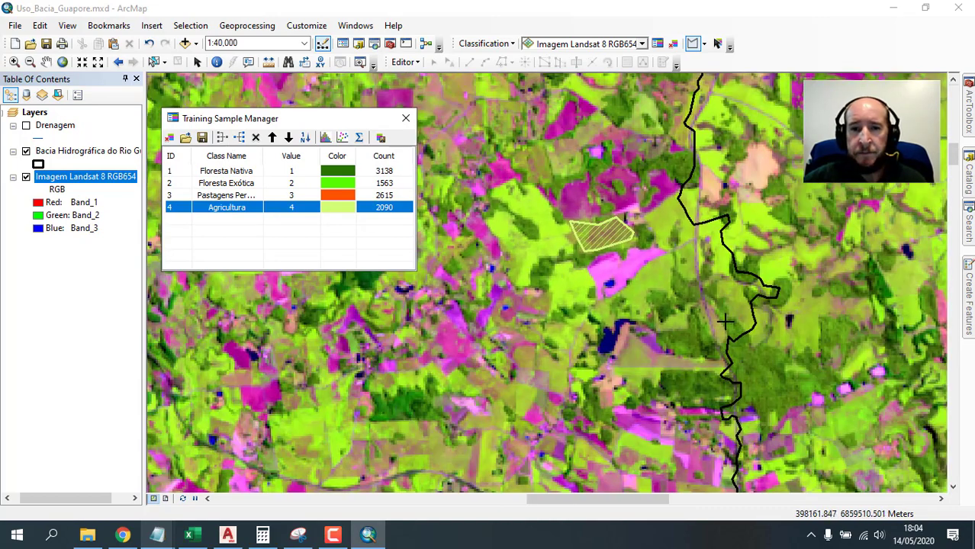
{"action": "left_click_drag", "start_coordinate": [725, 322], "coordinate": [706, 221]}
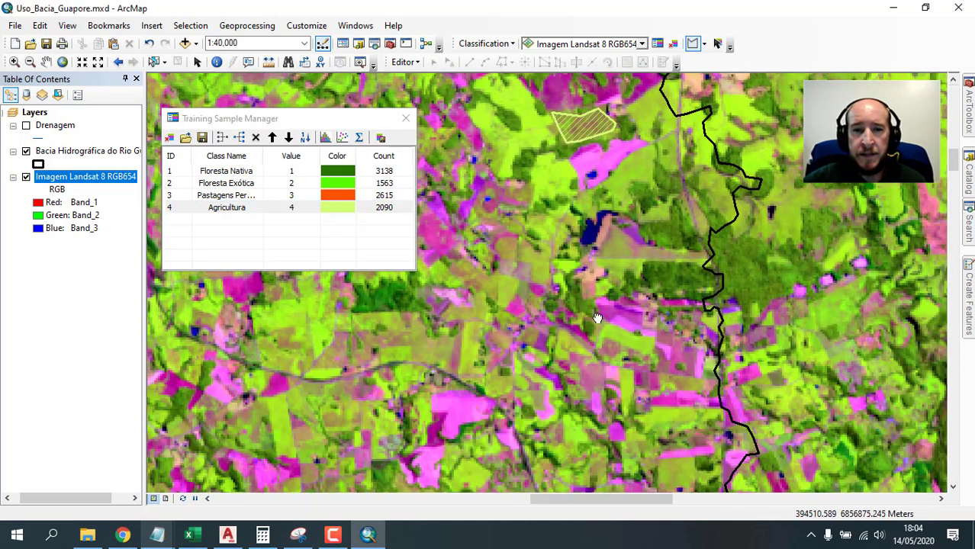
{"action": "left_click_drag", "start_coordinate": [597, 318], "coordinate": [703, 236]}
{"action": "left_click_drag", "start_coordinate": [695, 365], "coordinate": [588, 310]}
{"action": "left_click_drag", "start_coordinate": [655, 421], "coordinate": [653, 207]}
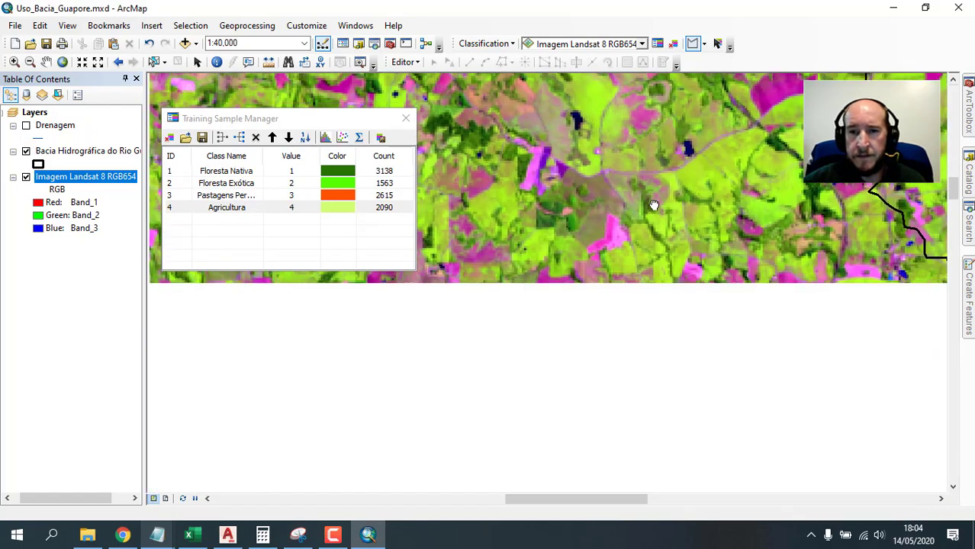
{"action": "left_click_drag", "start_coordinate": [565, 422], "coordinate": [748, 295]}
{"action": "left_click_drag", "start_coordinate": [772, 368], "coordinate": [575, 260]}
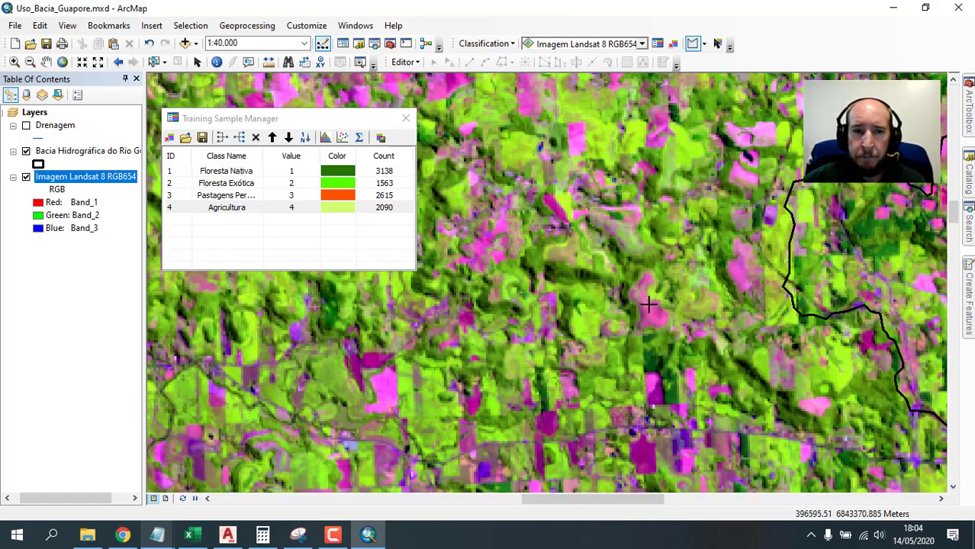
{"action": "scroll", "coordinate": [666, 254], "scroll_direction": "up", "scroll_amount": 1}
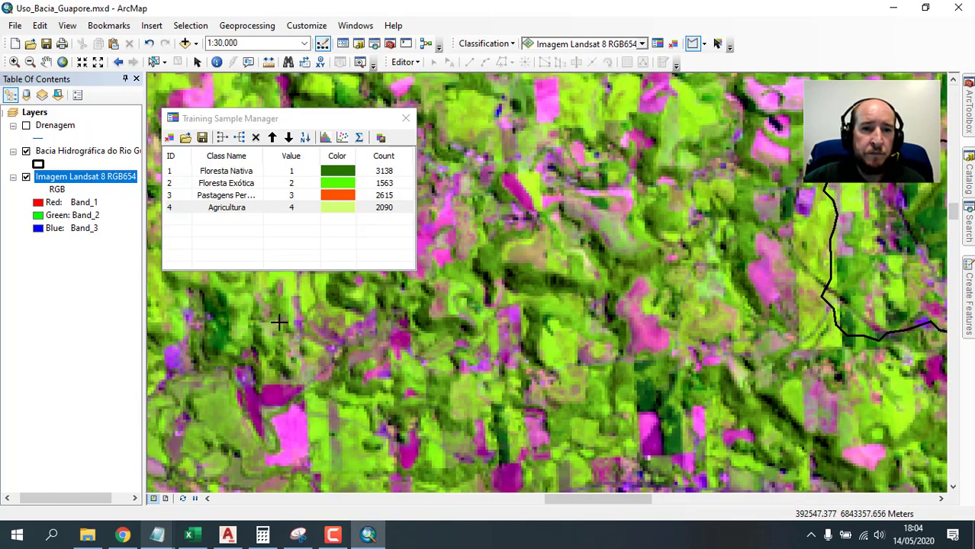
{"action": "left_click_drag", "start_coordinate": [274, 384], "coordinate": [770, 378]}
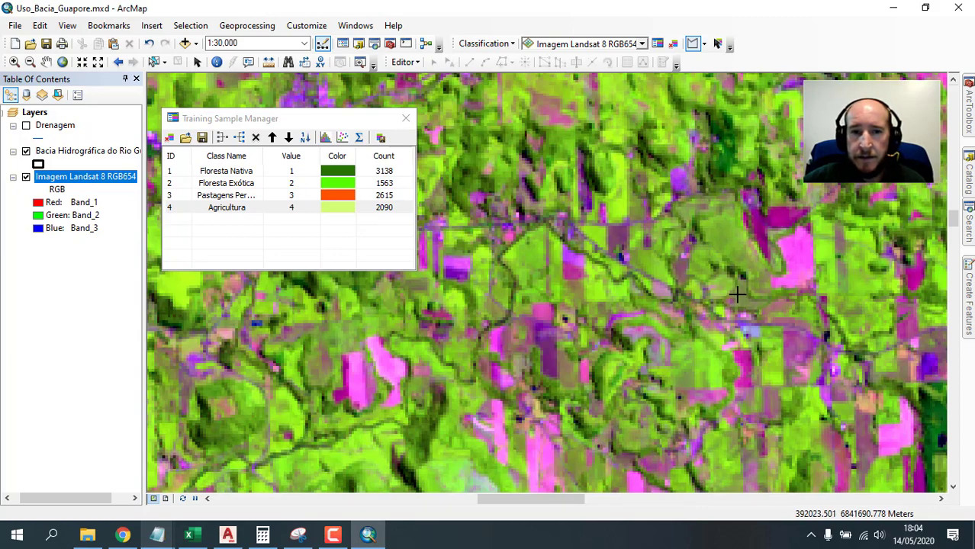
{"action": "left_click_drag", "start_coordinate": [736, 294], "coordinate": [692, 183]}
{"action": "scroll", "coordinate": [729, 191], "scroll_direction": "up", "scroll_amount": 3}
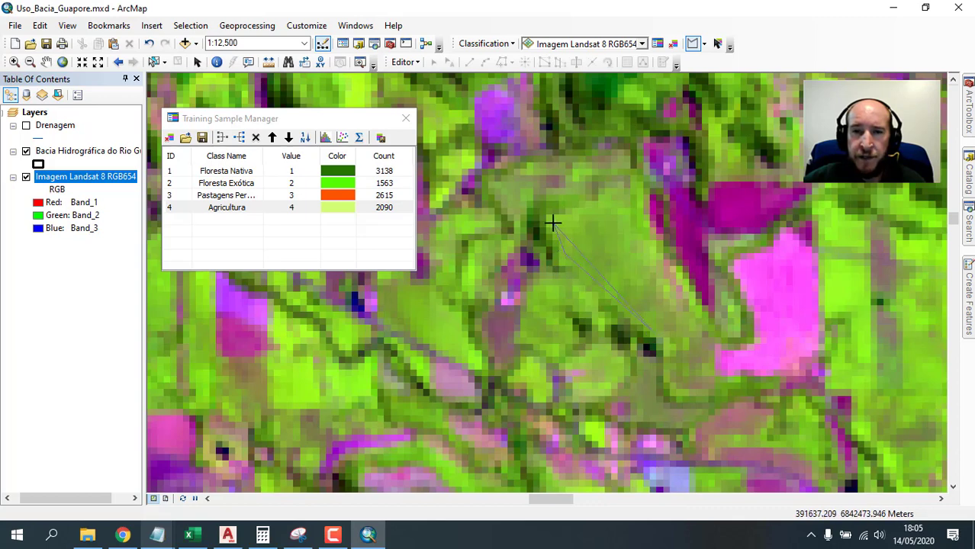
{"action": "left_click", "coordinate": [554, 222]}
{"action": "left_click", "coordinate": [589, 193]}
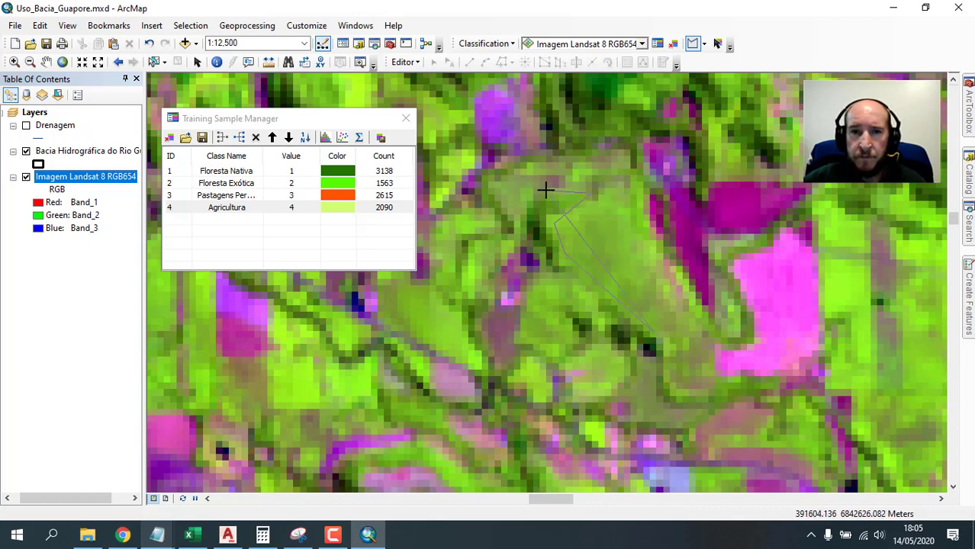
{"action": "left_click", "coordinate": [507, 208]}
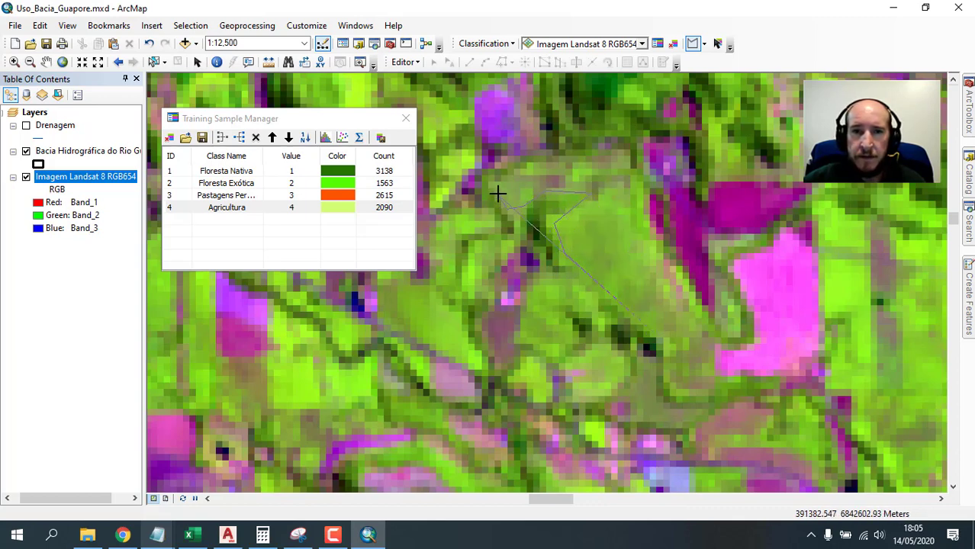
{"action": "left_click", "coordinate": [499, 193]}
{"action": "left_click", "coordinate": [511, 177]}
{"action": "left_click", "coordinate": [531, 168]}
{"action": "left_click", "coordinate": [554, 159]}
{"action": "left_click", "coordinate": [571, 174]}
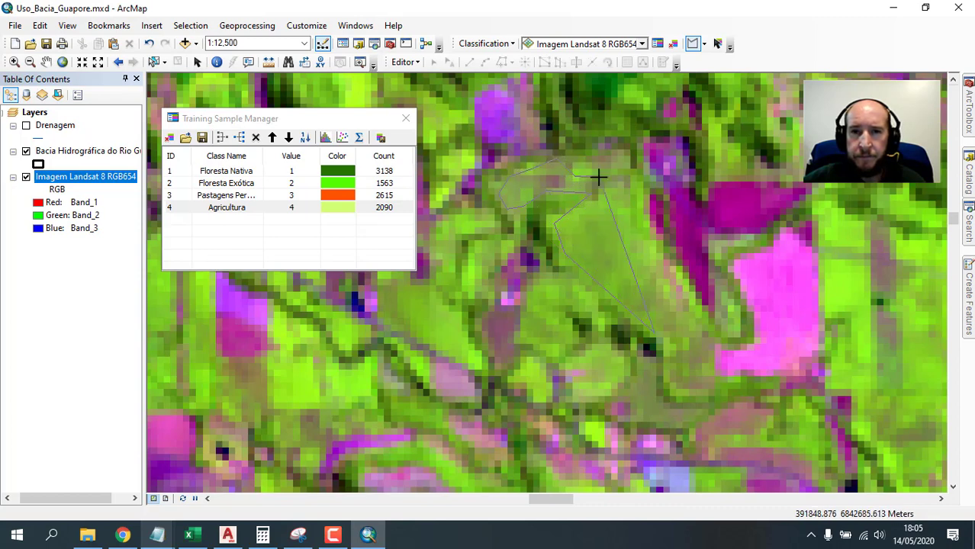
{"action": "left_click", "coordinate": [626, 189]}
{"action": "left_click", "coordinate": [636, 236]}
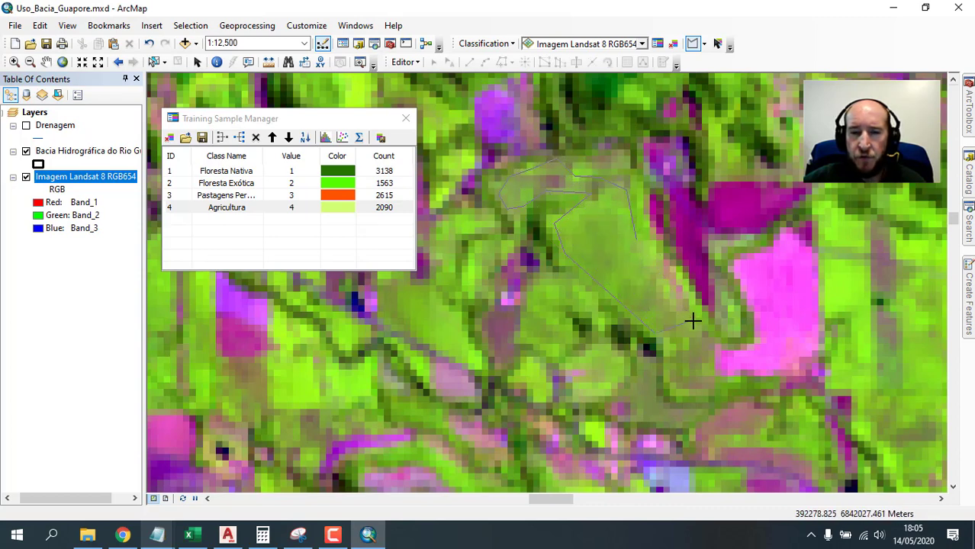
{"action": "double_click", "coordinate": [692, 325]}
Merge the elongated dull-green field sample into the Agricultura class.
{"action": "left_click", "coordinate": [187, 208]}
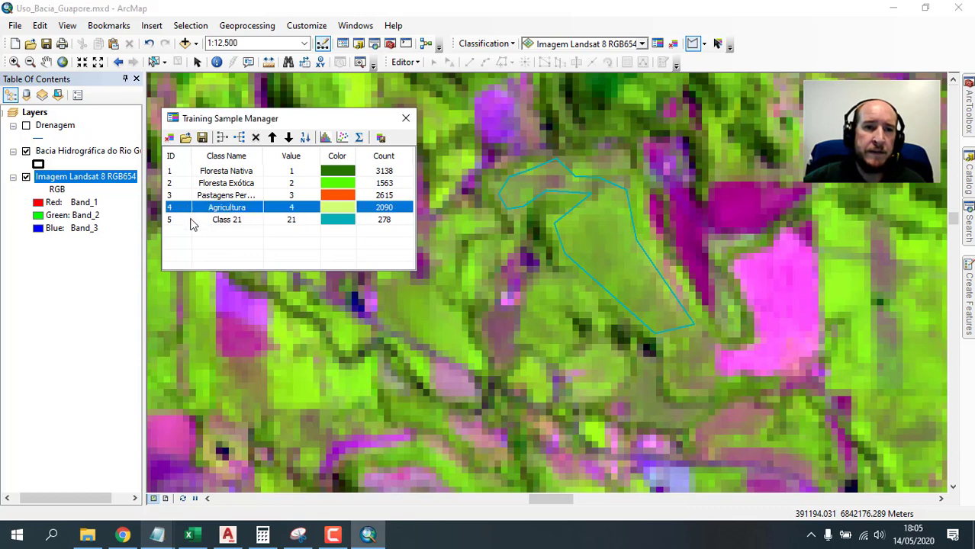
{"action": "left_click", "coordinate": [184, 220], "text": "shift"}
{"action": "left_click", "coordinate": [220, 139]}
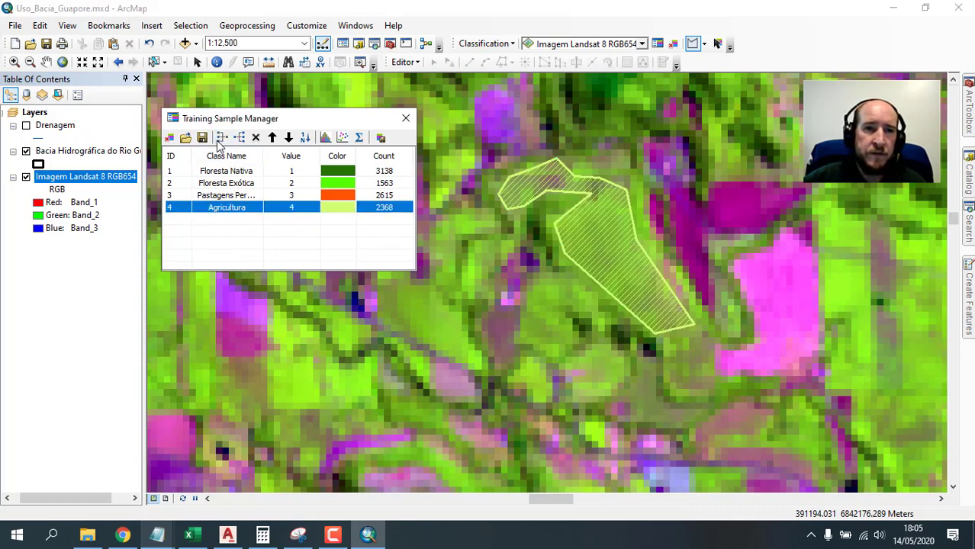
Draw separate polygon training samples around the dark magenta field and the adjacent bright pink field, just east of the newest Agricultura sample.
{"action": "scroll", "coordinate": [512, 409], "scroll_direction": "down", "scroll_amount": 3}
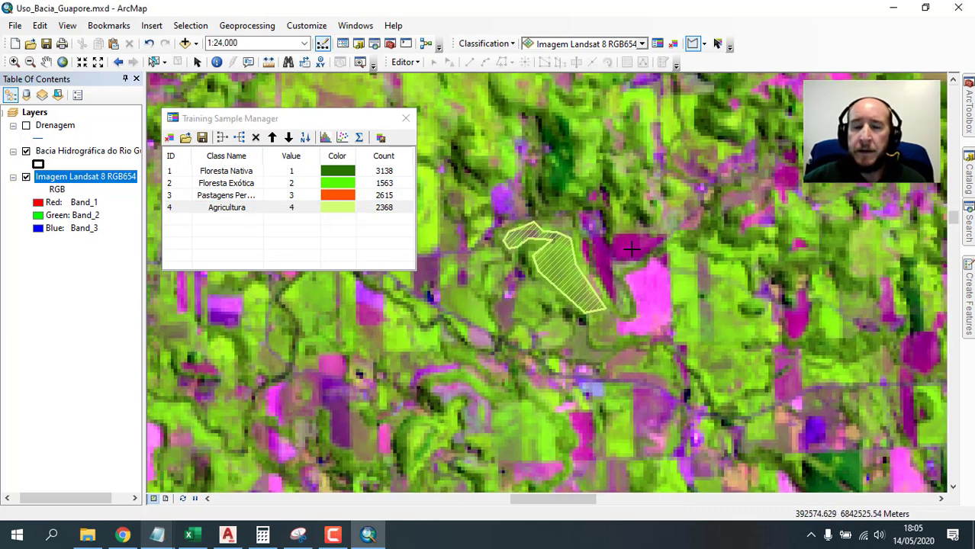
{"action": "scroll", "coordinate": [630, 243], "scroll_direction": "up", "scroll_amount": 3}
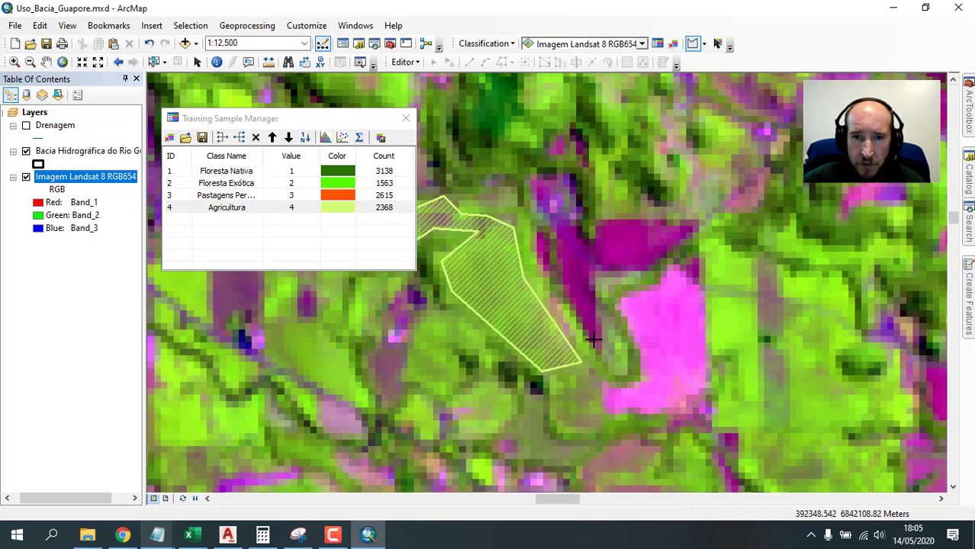
{"action": "mouse_move", "coordinate": [593, 341]}
{"action": "left_mouse_down"}
{"action": "mouse_move", "coordinate": [595, 267]}
{"action": "mouse_move", "coordinate": [650, 262]}
{"action": "mouse_move", "coordinate": [696, 231]}
{"action": "mouse_move", "coordinate": [598, 229]}
{"action": "mouse_move", "coordinate": [585, 248]}
{"action": "mouse_move", "coordinate": [561, 233]}
{"action": "mouse_move", "coordinate": [567, 289]}
{"action": "left_mouse_up"}
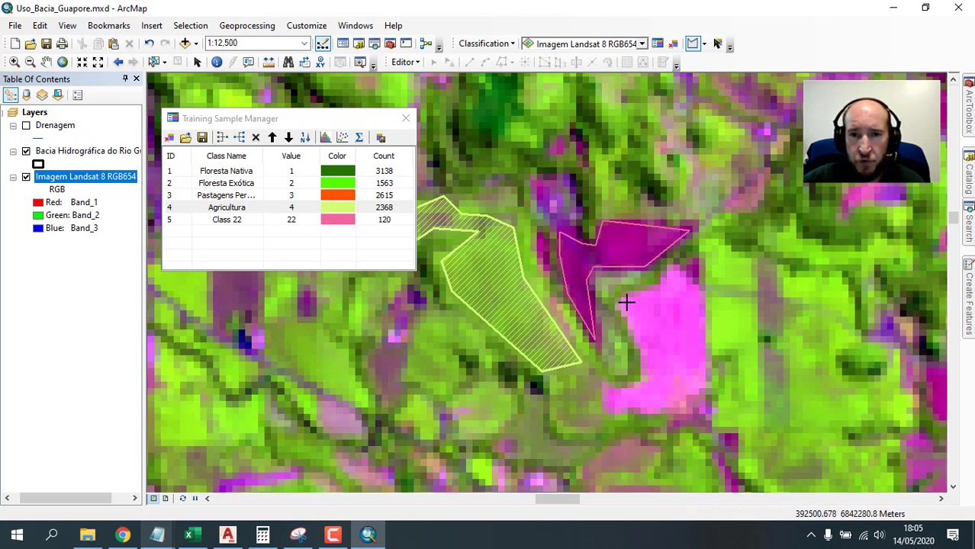
{"action": "mouse_move", "coordinate": [674, 277]}
{"action": "left_mouse_down"}
{"action": "mouse_move", "coordinate": [692, 281]}
{"action": "mouse_move", "coordinate": [702, 353]}
{"action": "mouse_move", "coordinate": [682, 412]}
{"action": "mouse_move", "coordinate": [610, 403]}
{"action": "mouse_move", "coordinate": [641, 383]}
{"action": "mouse_move", "coordinate": [629, 311]}
{"action": "mouse_move", "coordinate": [636, 318]}
{"action": "left_mouse_up"}
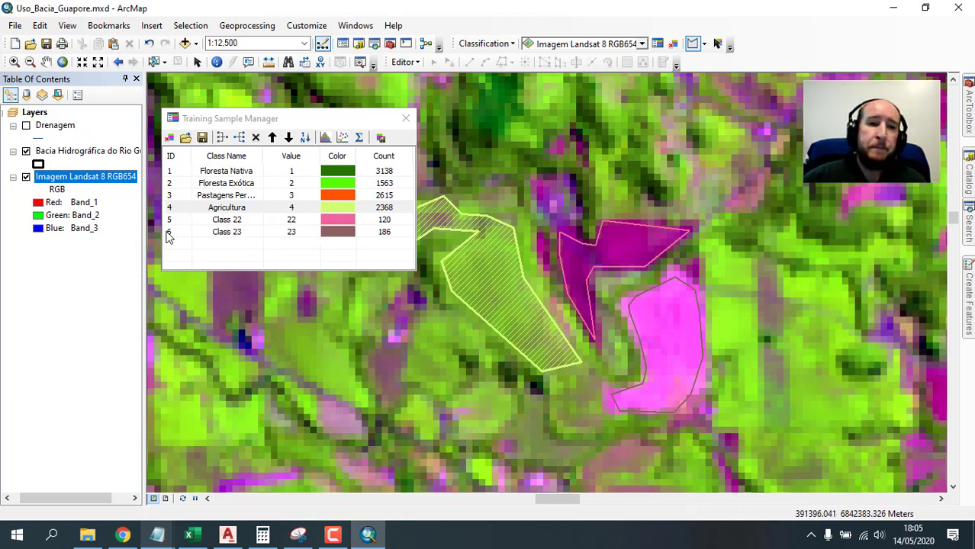
Rename the dark magenta field's training class to Solo Exposto.
{"action": "double_click", "coordinate": [237, 220]}
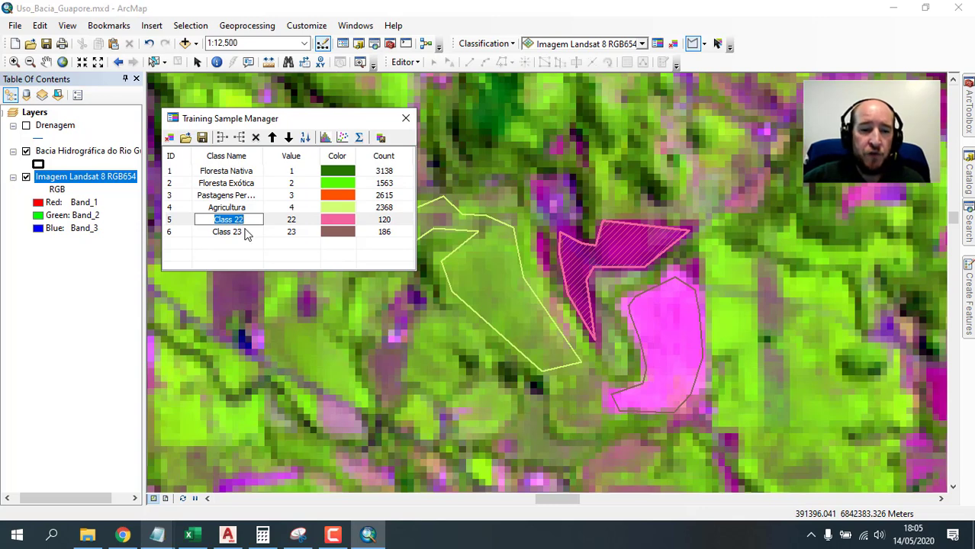
{"action": "type", "text": "Solo E"}
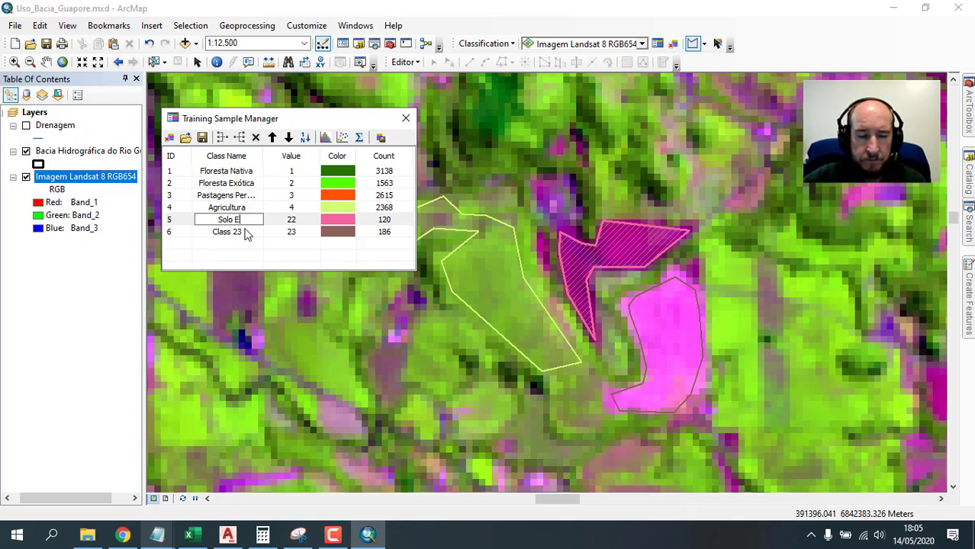
{"action": "type", "text": "xposto"}
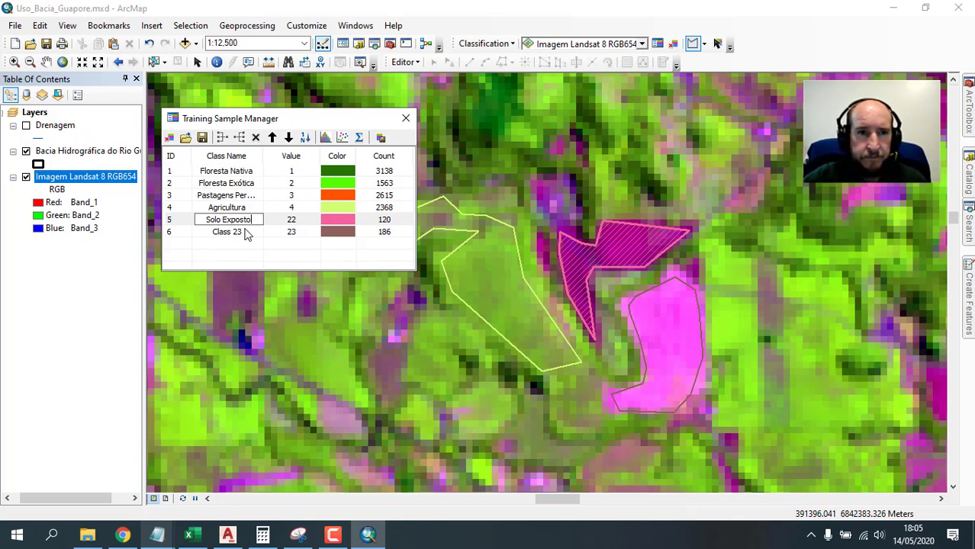
{"action": "key", "text": "Return"}
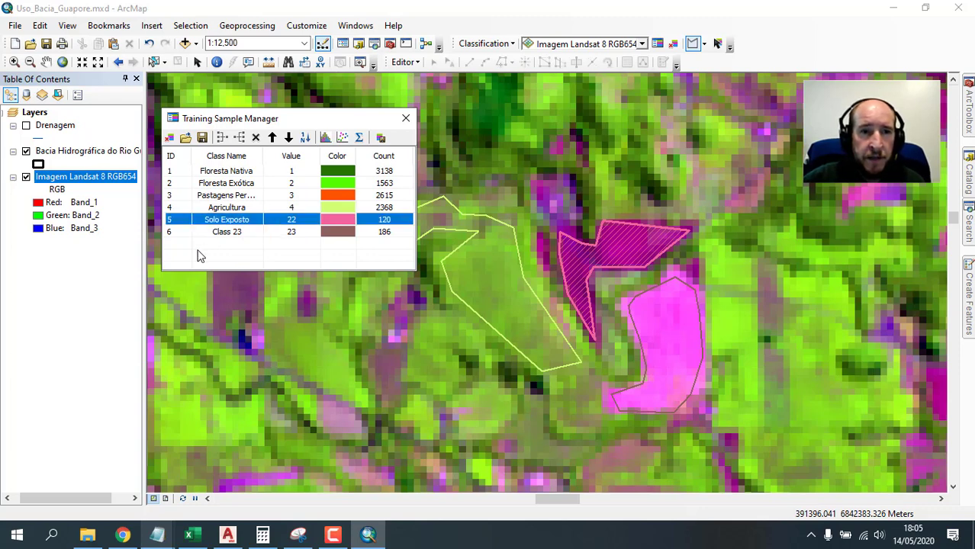
Merge the bright pink field sample into Solo Exposto and set the class value to 5.
{"action": "double_click", "coordinate": [218, 237]}
{"action": "left_click_drag", "start_coordinate": [178, 223], "coordinate": [178, 237]}
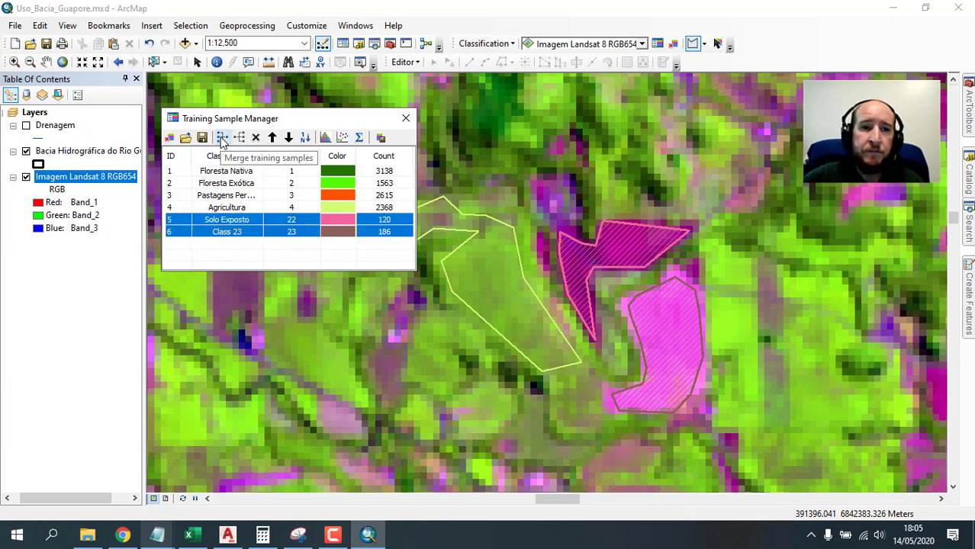
{"action": "left_click", "coordinate": [222, 138]}
{"action": "double_click", "coordinate": [301, 221]}
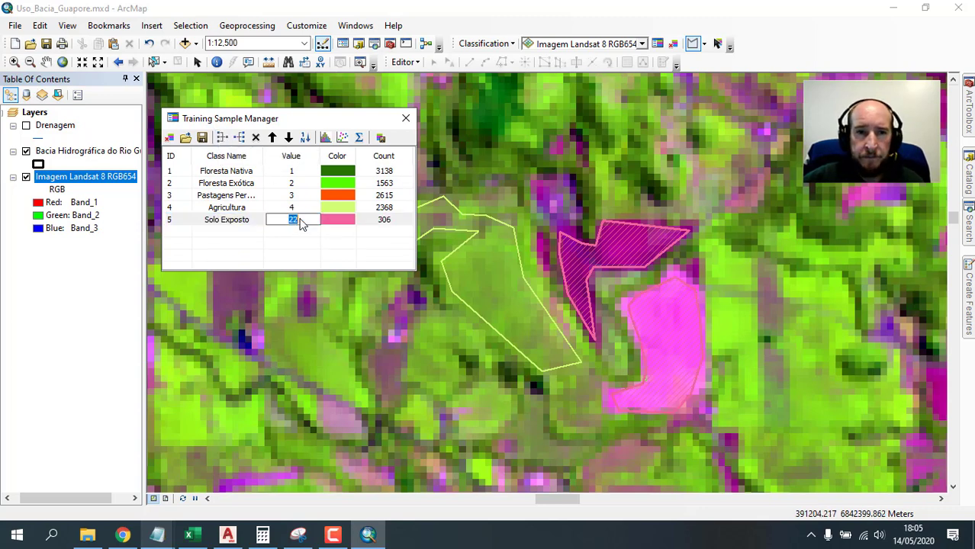
{"action": "key", "text": "Return"}
Draw a polygon training sample around the eastern part of the large magenta area near the western basin boundary.
{"action": "scroll", "coordinate": [676, 268], "scroll_direction": "down", "scroll_amount": 5}
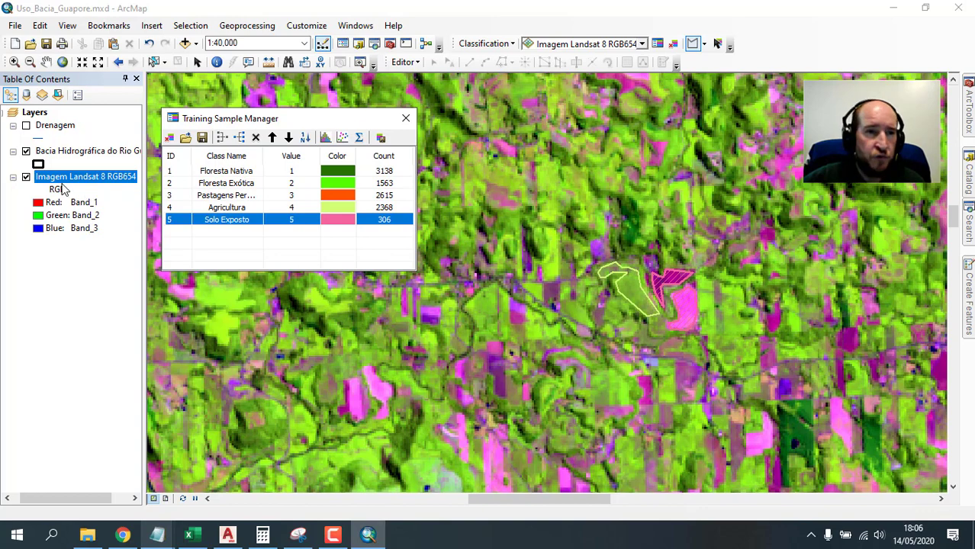
{"action": "right_click", "coordinate": [90, 184]}
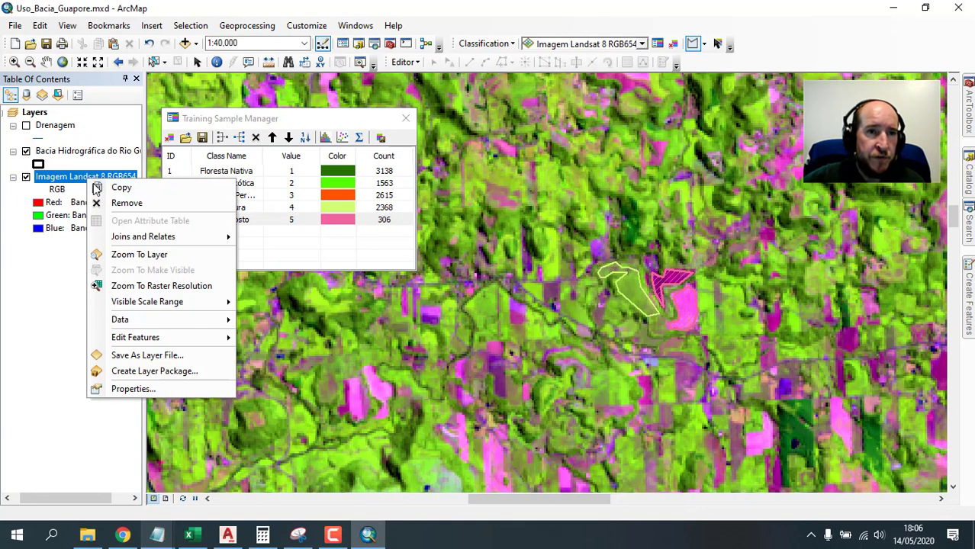
{"action": "left_click", "coordinate": [156, 253]}
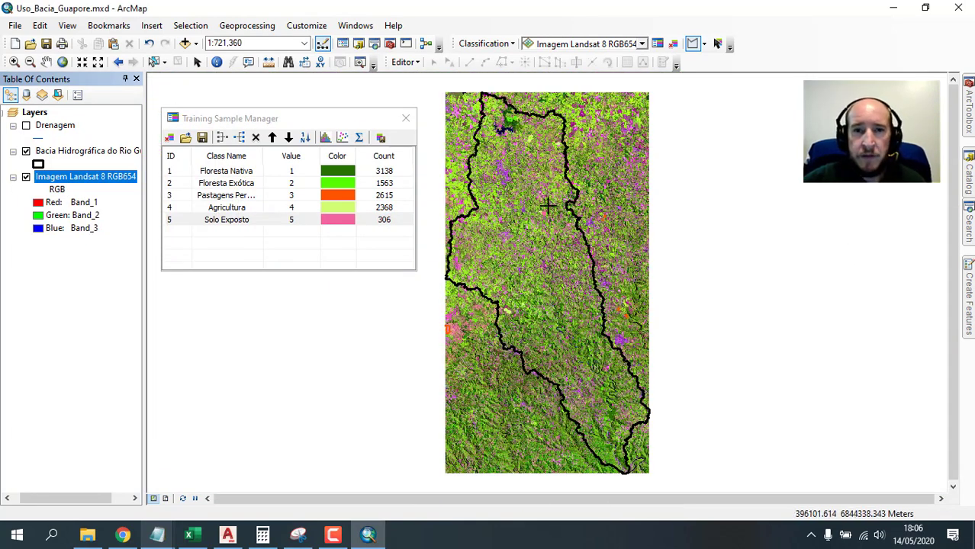
{"action": "left_click", "coordinate": [14, 61]}
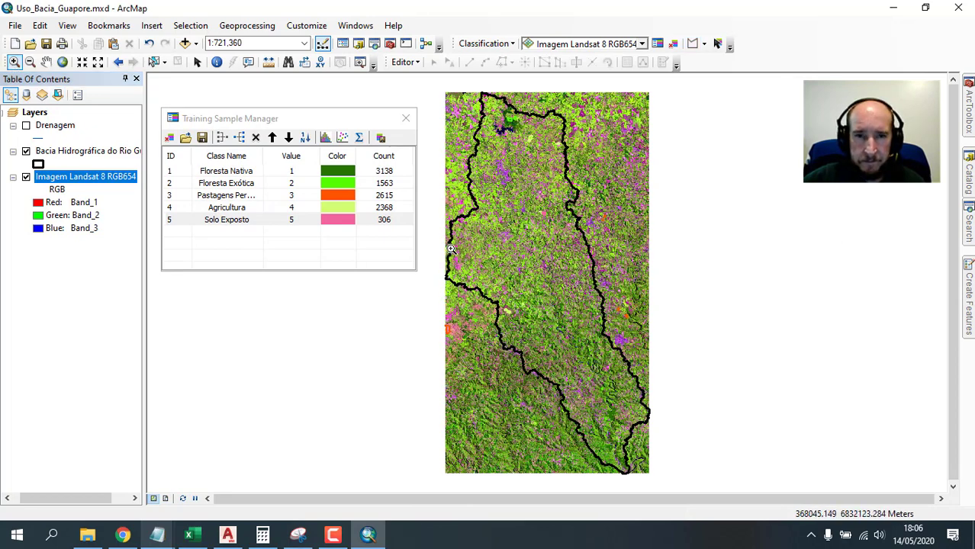
{"action": "left_click_drag", "start_coordinate": [476, 282], "coordinate": [448, 250]}
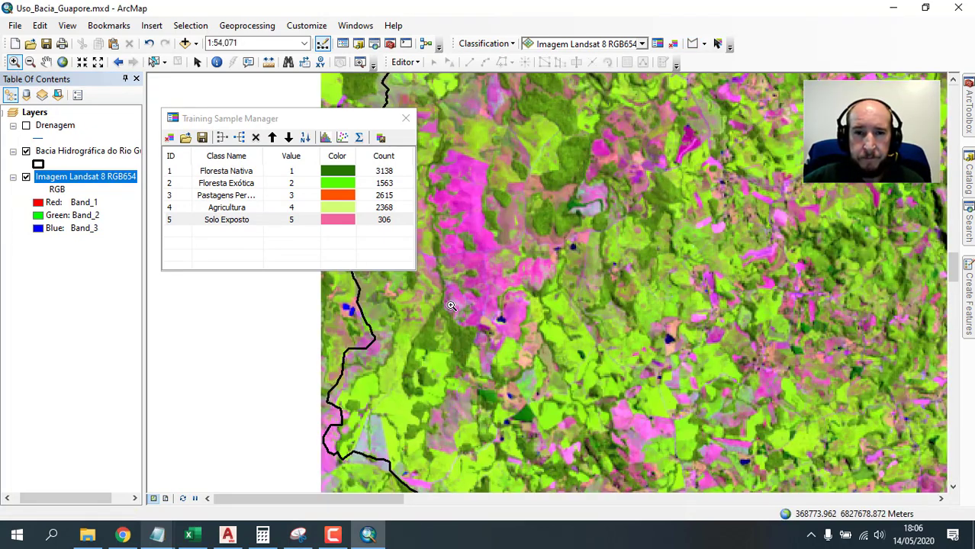
{"action": "left_click_drag", "start_coordinate": [574, 285], "coordinate": [591, 290]}
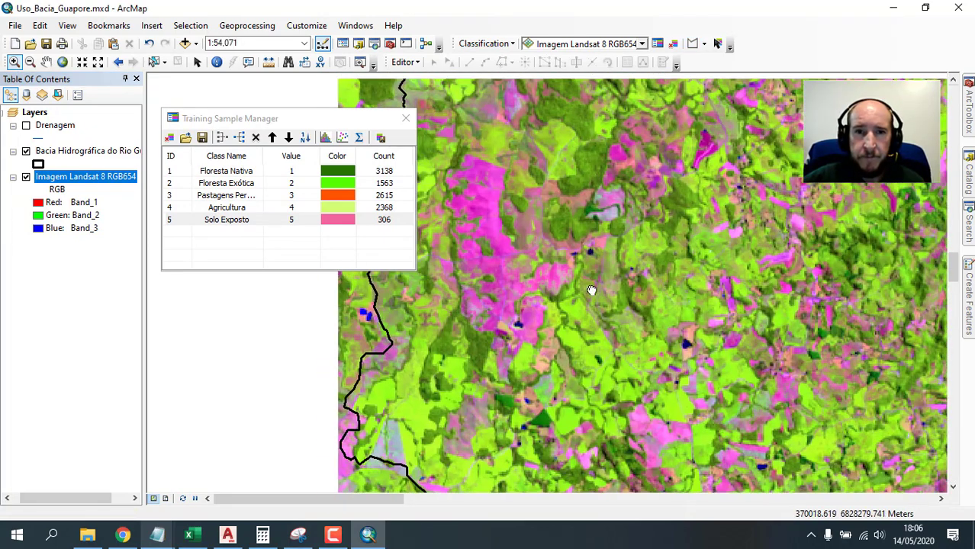
{"action": "scroll", "coordinate": [591, 290], "scroll_direction": "down", "scroll_amount": 3}
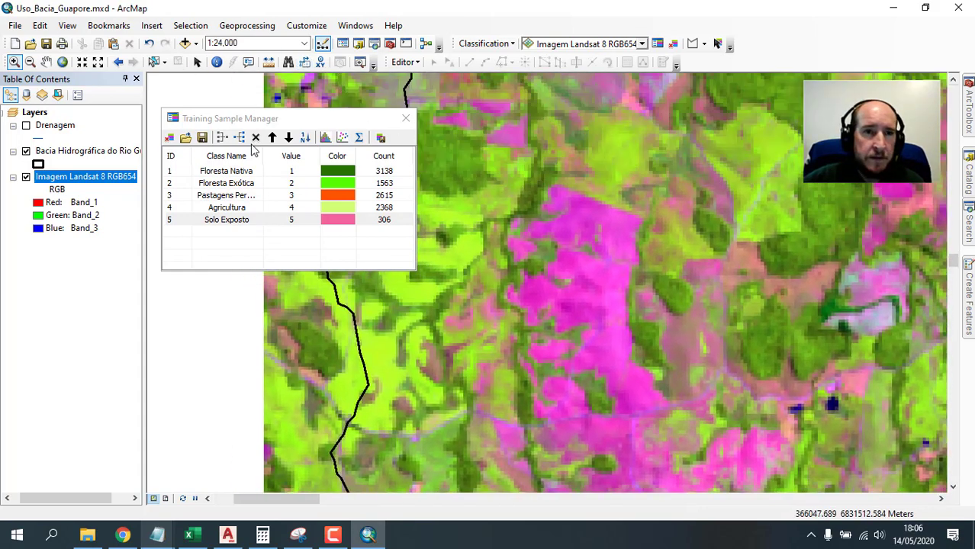
{"action": "left_click", "coordinate": [692, 43]}
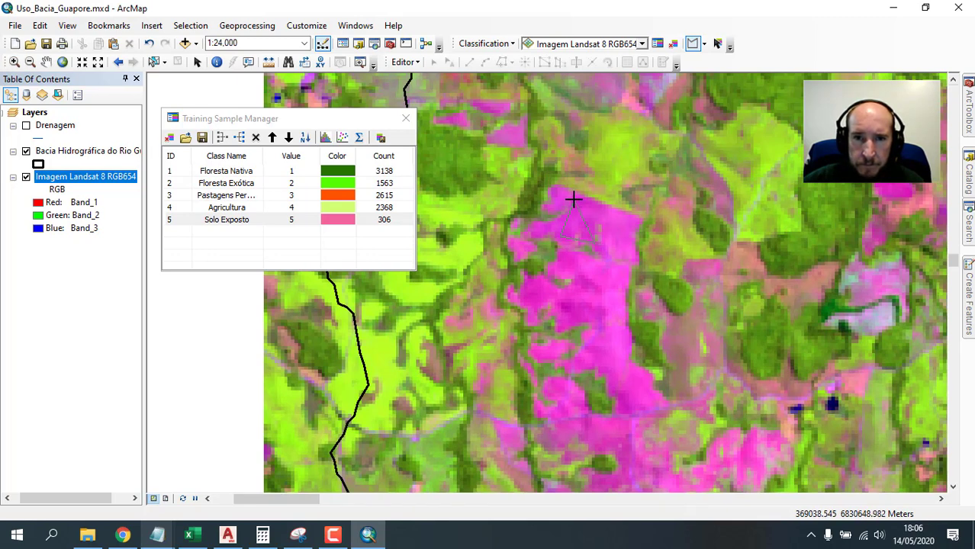
{"action": "left_click", "coordinate": [573, 200]}
{"action": "mouse_move", "coordinate": [635, 238]}
{"action": "left_mouse_down"}
{"action": "mouse_move", "coordinate": [620, 277]}
{"action": "mouse_move", "coordinate": [623, 327]}
{"action": "mouse_move", "coordinate": [648, 390]}
{"action": "mouse_move", "coordinate": [632, 406]}
{"action": "mouse_move", "coordinate": [589, 357]}
{"action": "mouse_move", "coordinate": [581, 313]}
{"action": "mouse_move", "coordinate": [557, 324]}
{"action": "mouse_move", "coordinate": [552, 303]}
{"action": "left_mouse_up"}
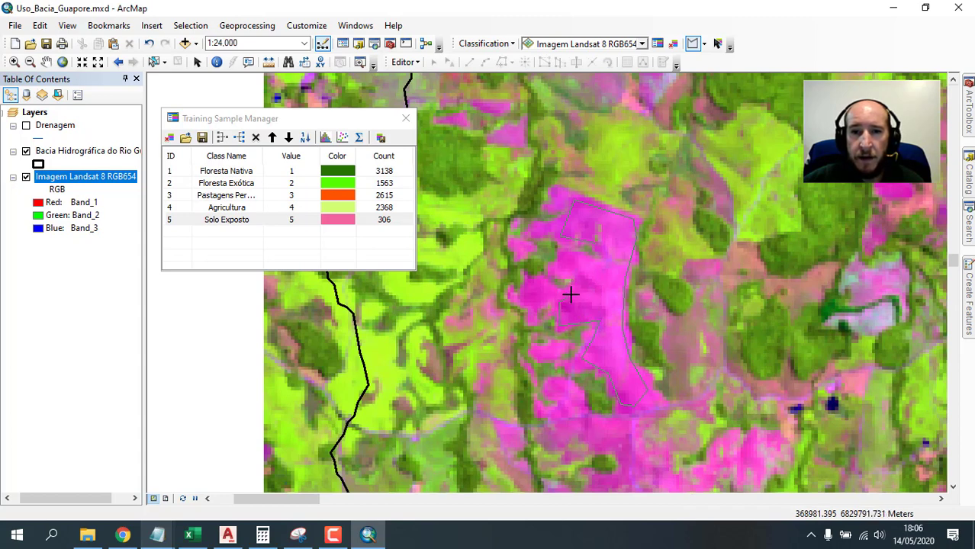
{"action": "left_click", "coordinate": [595, 259]}
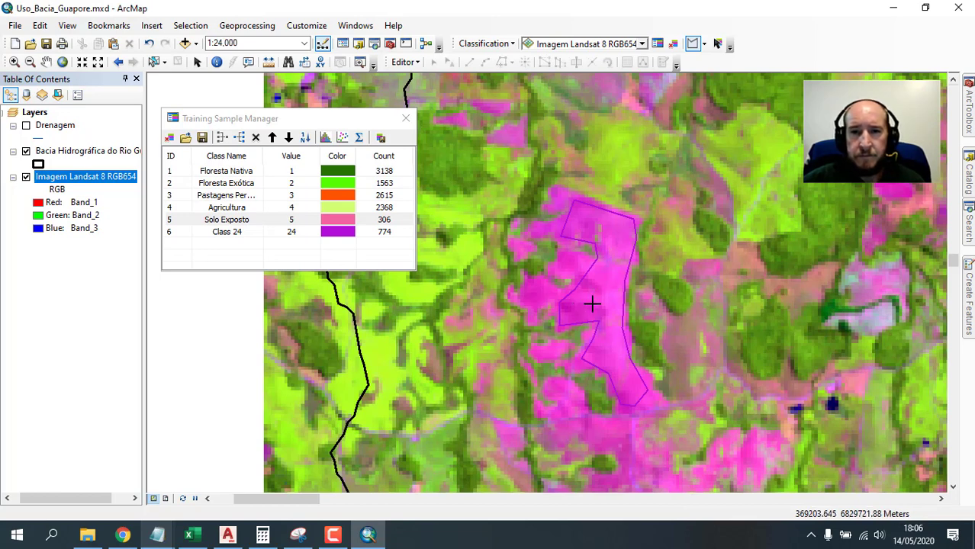
Merge the large magenta area sample near the western basin boundary into the Solo Exposto class.
{"action": "left_click", "coordinate": [180, 221]}
{"action": "left_click", "coordinate": [187, 232], "text": "shift"}
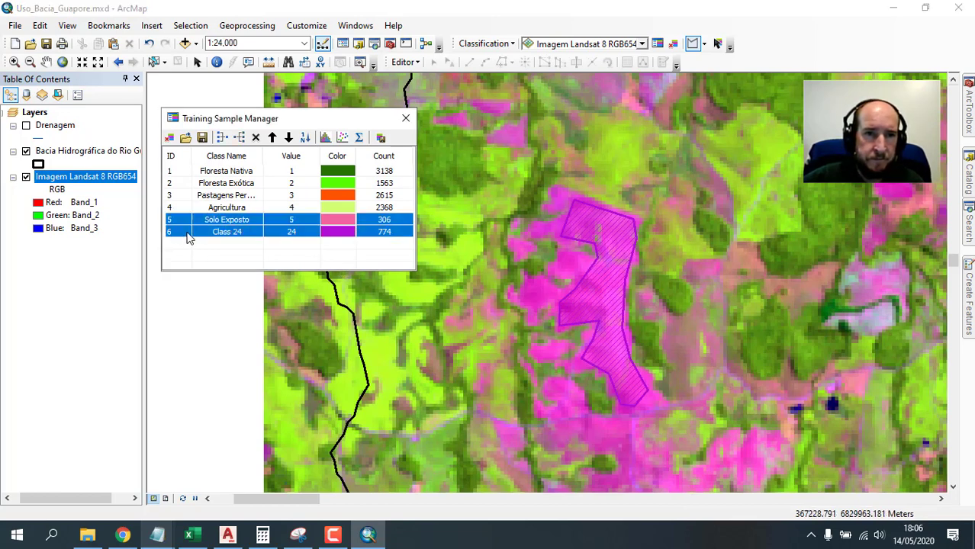
{"action": "left_click", "coordinate": [220, 137]}
{"action": "scroll", "coordinate": [591, 324], "scroll_direction": "down", "scroll_amount": 2}
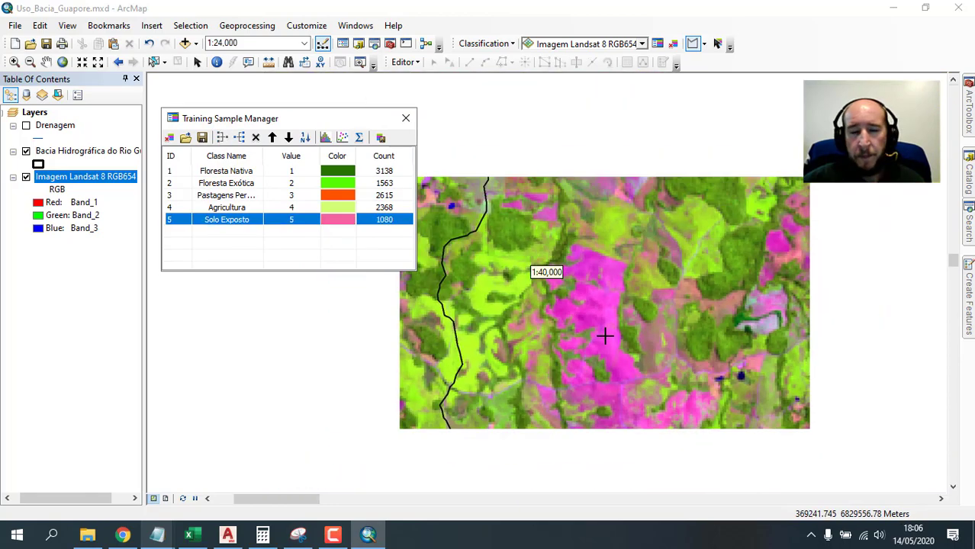
Draw a polygon training sample around the dark magenta area crossing the western basin boundary, just north of the small blue water body.
{"action": "left_click_drag", "start_coordinate": [600, 329], "coordinate": [531, 200]}
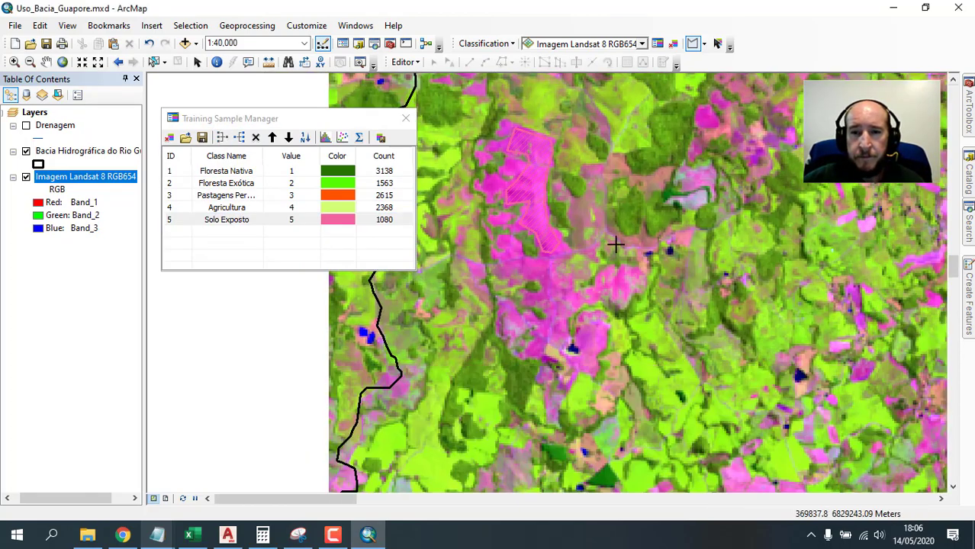
{"action": "left_click_drag", "start_coordinate": [647, 254], "coordinate": [538, 203]}
{"action": "left_click_drag", "start_coordinate": [549, 374], "coordinate": [538, 203]}
{"action": "left_click_drag", "start_coordinate": [442, 397], "coordinate": [430, 263]}
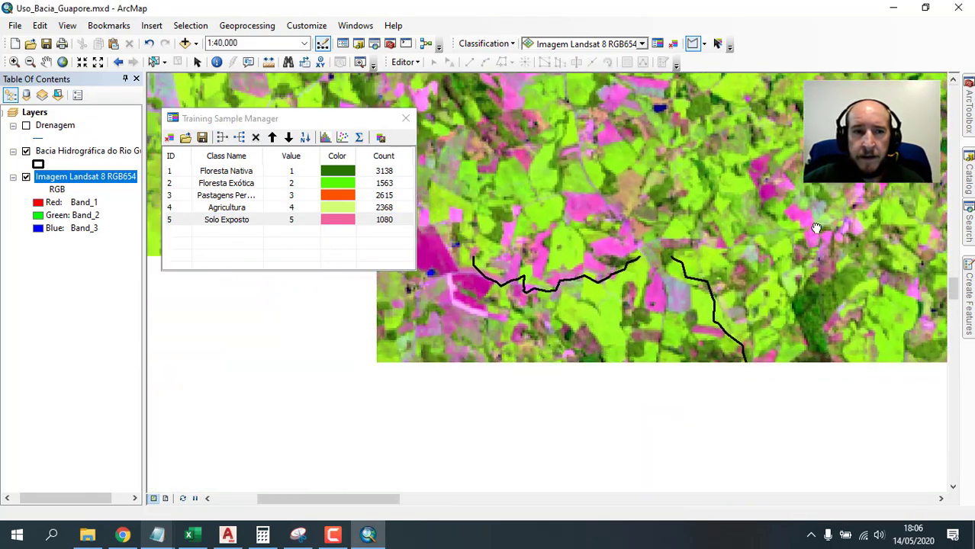
{"action": "scroll", "coordinate": [661, 243], "scroll_direction": "up", "scroll_amount": 5}
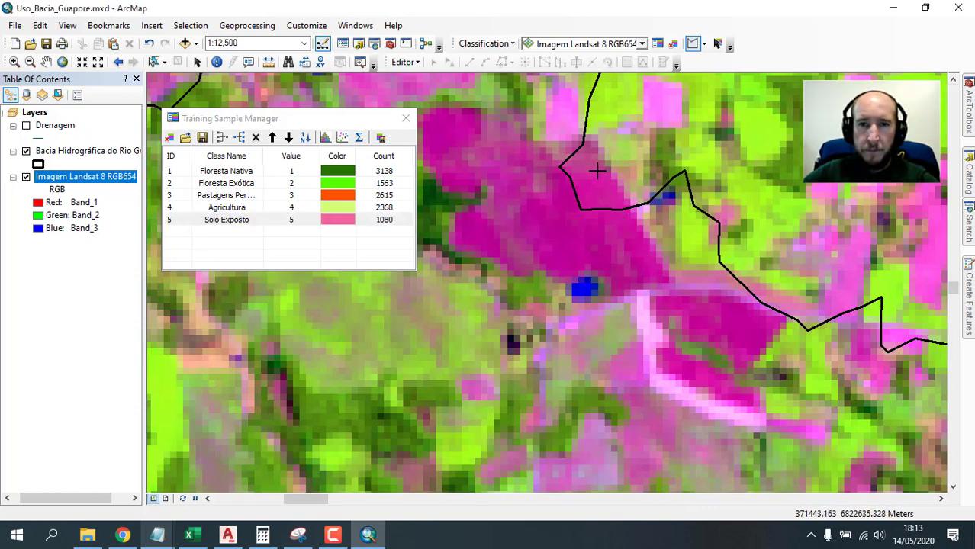
{"action": "left_click", "coordinate": [562, 161]}
{"action": "left_click_drag", "start_coordinate": [528, 168], "coordinate": [637, 199]}
{"action": "left_click", "coordinate": [615, 174]}
{"action": "left_click", "coordinate": [566, 151]}
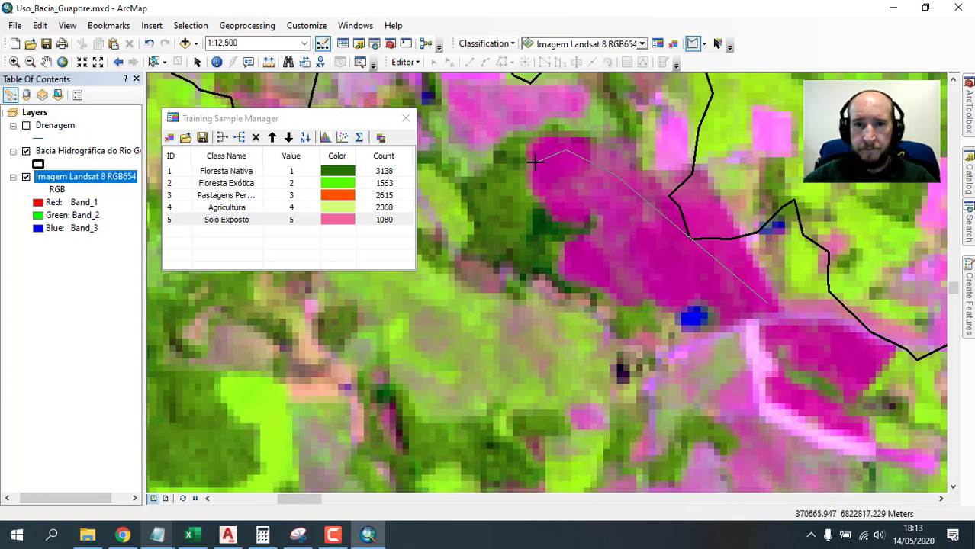
{"action": "left_click", "coordinate": [536, 161]}
{"action": "left_click", "coordinate": [548, 192]}
{"action": "left_click", "coordinate": [560, 209]}
{"action": "left_click", "coordinate": [591, 205]}
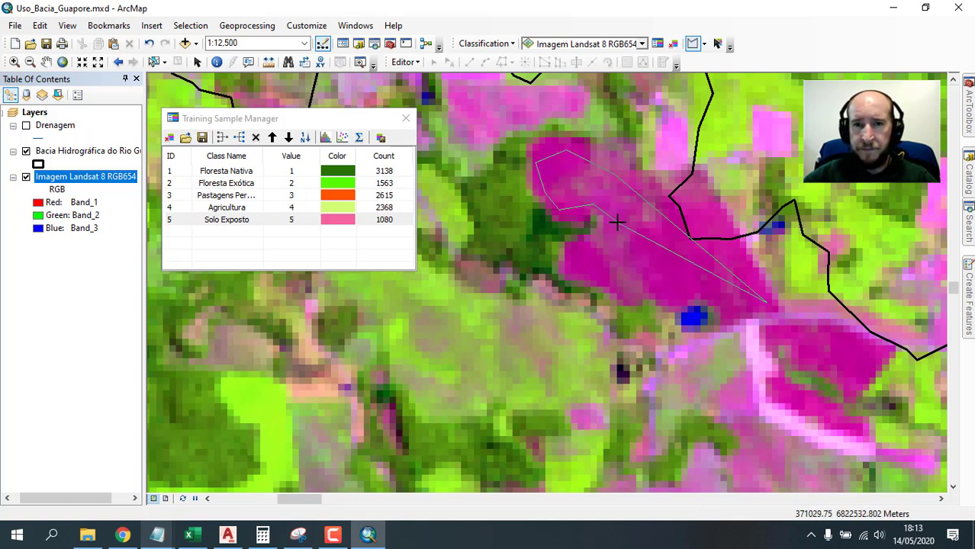
{"action": "left_click", "coordinate": [675, 297]}
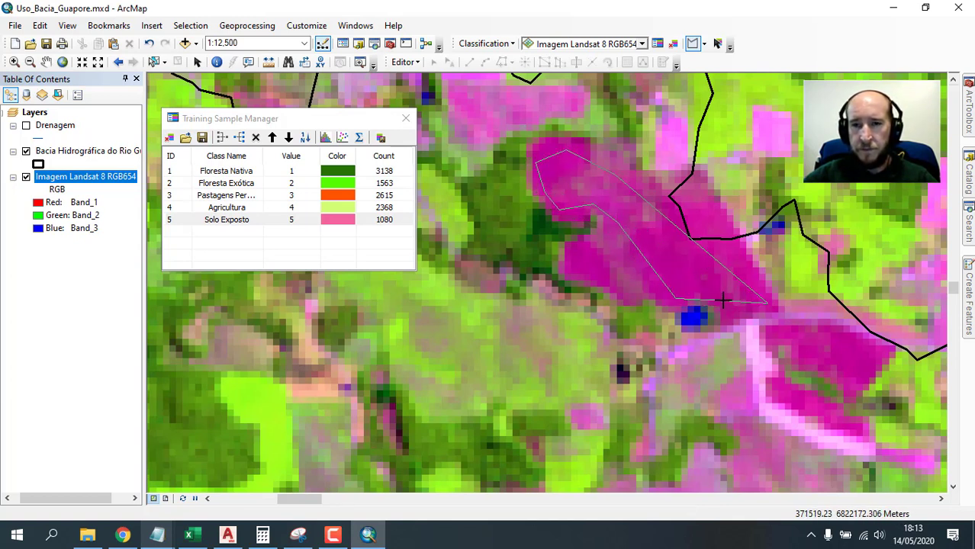
{"action": "double_click", "coordinate": [728, 306]}
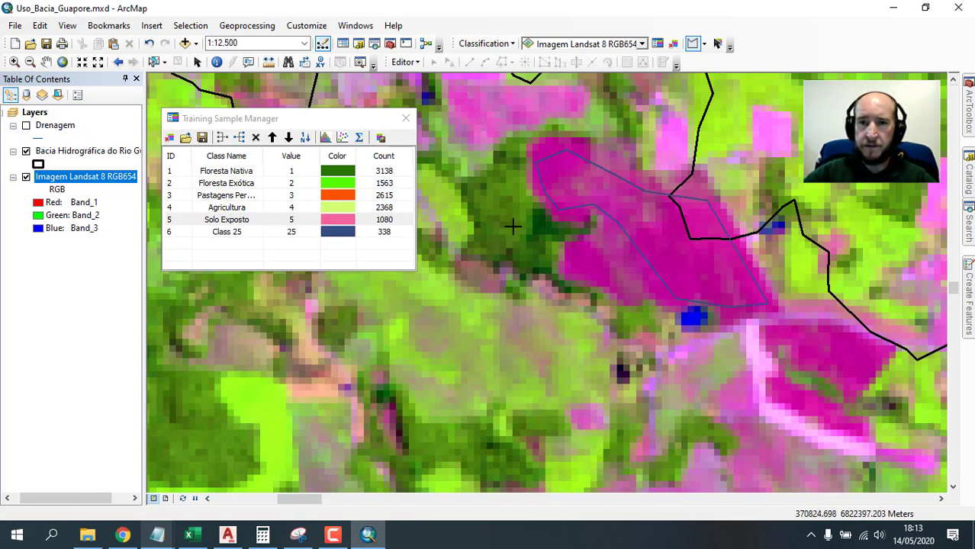
Merge the new dark magenta area sample, Class 25, into the Solo Exposto class.
{"action": "left_click", "coordinate": [192, 223]}
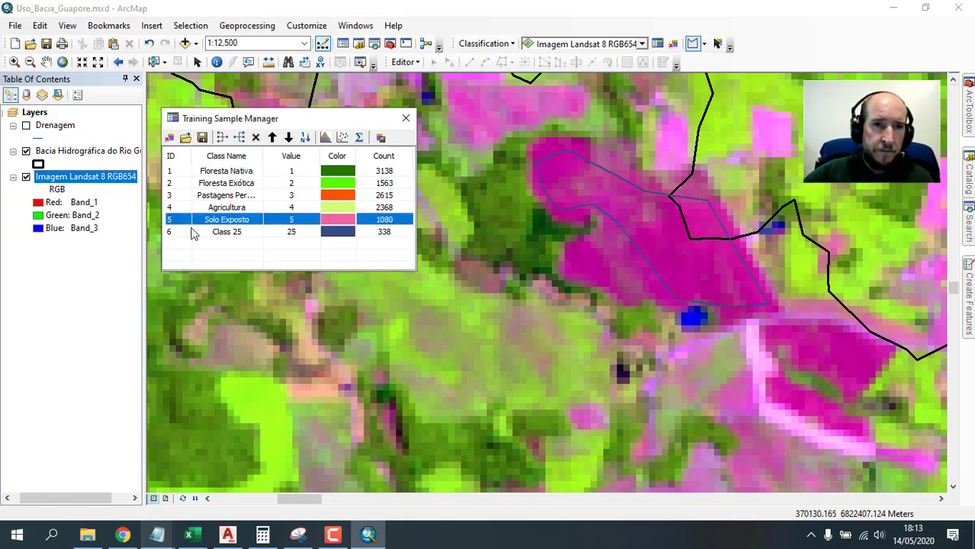
{"action": "left_click", "coordinate": [189, 233], "text": "shift"}
{"action": "left_click", "coordinate": [222, 137]}
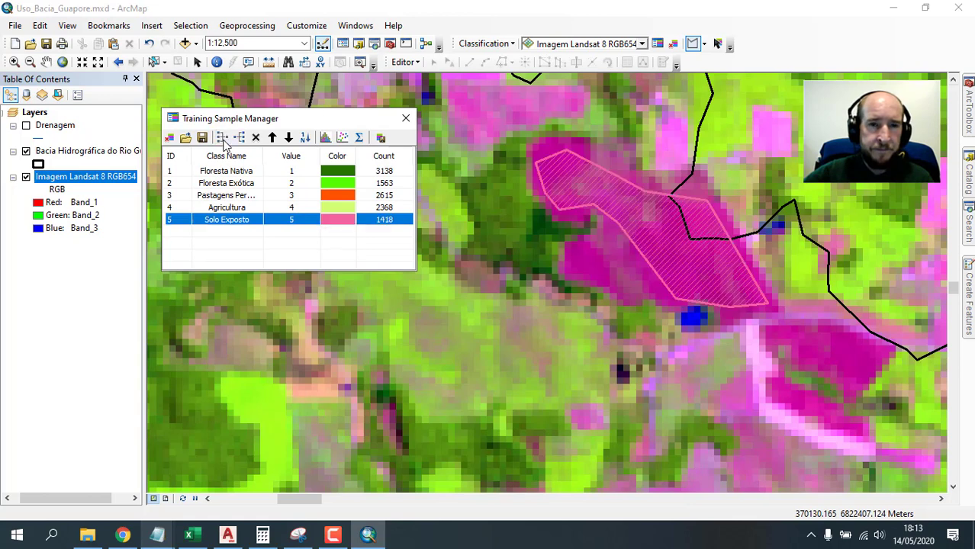
View the Landsat image at its full extent and examine the magenta fields and purple patches around the winding river for further sample areas.
{"action": "right_click", "coordinate": [90, 181]}
{"action": "left_click", "coordinate": [151, 255]}
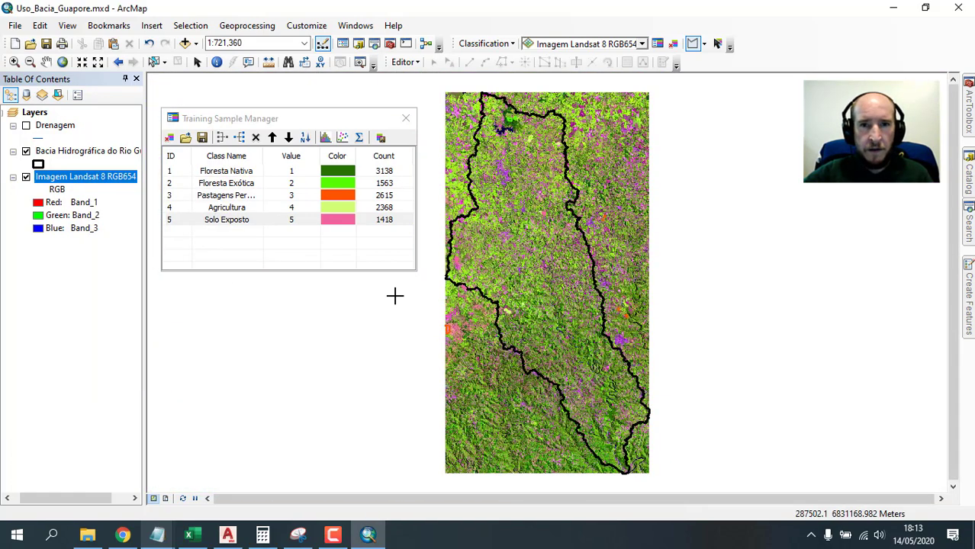
{"action": "scroll", "coordinate": [506, 282], "scroll_direction": "down", "scroll_amount": 3}
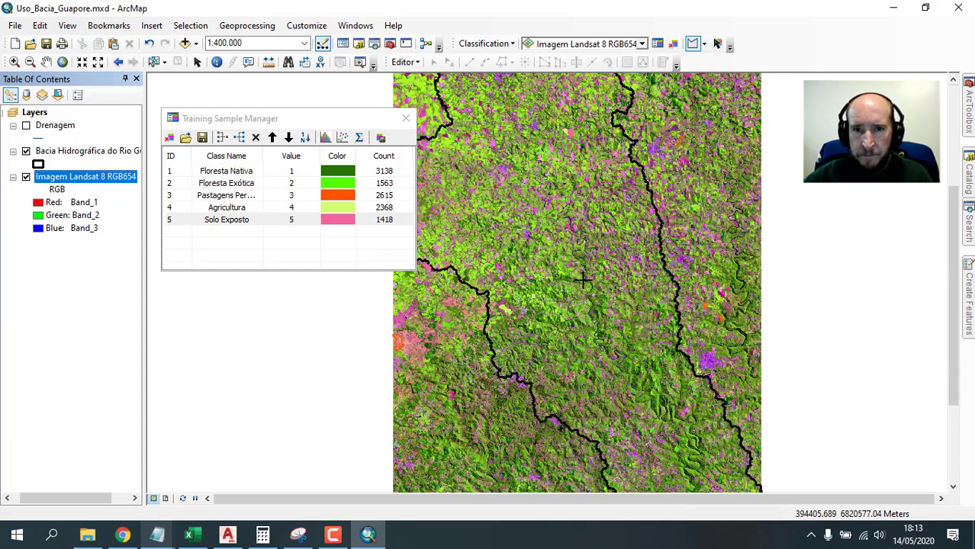
{"action": "scroll", "coordinate": [571, 229], "scroll_direction": "down", "scroll_amount": 10}
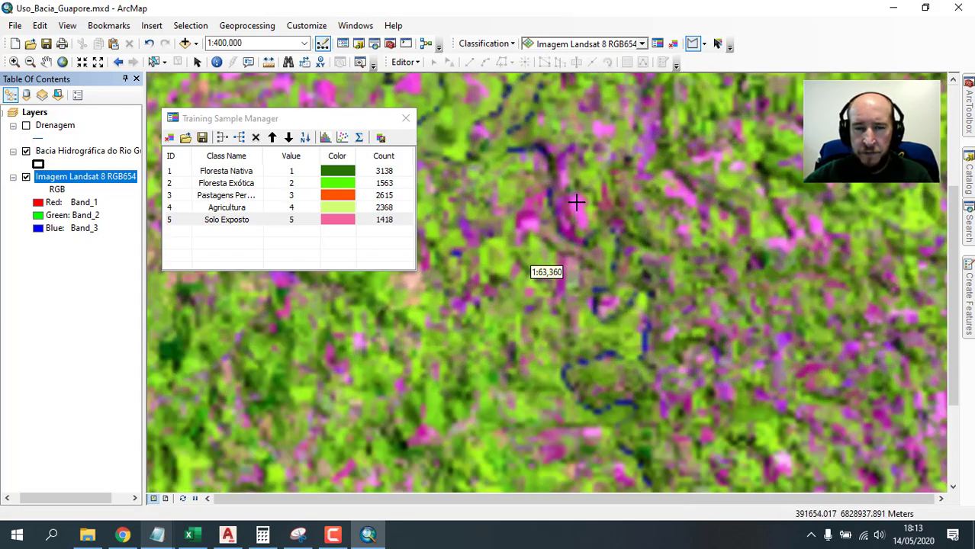
{"action": "left_click_drag", "start_coordinate": [543, 233], "coordinate": [608, 390]}
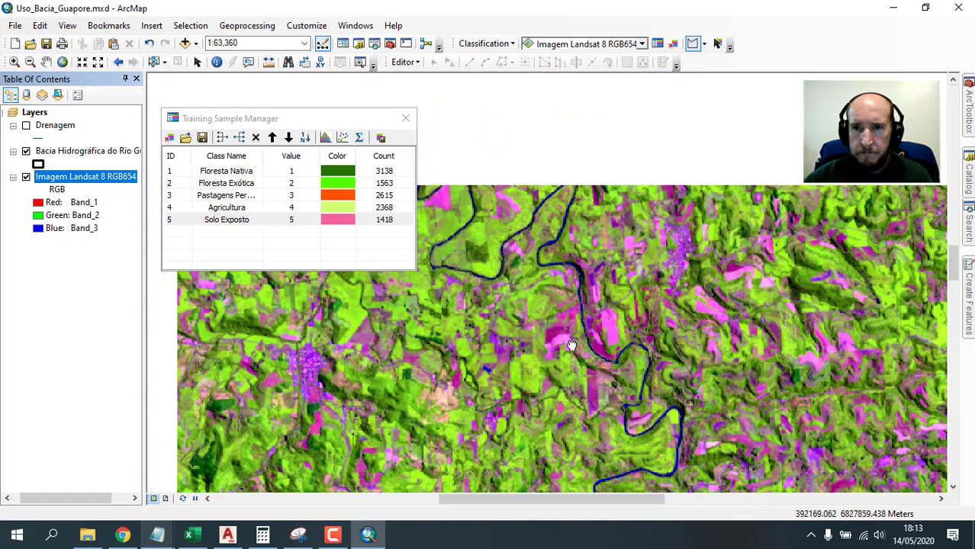
{"action": "left_click_drag", "start_coordinate": [505, 326], "coordinate": [774, 398]}
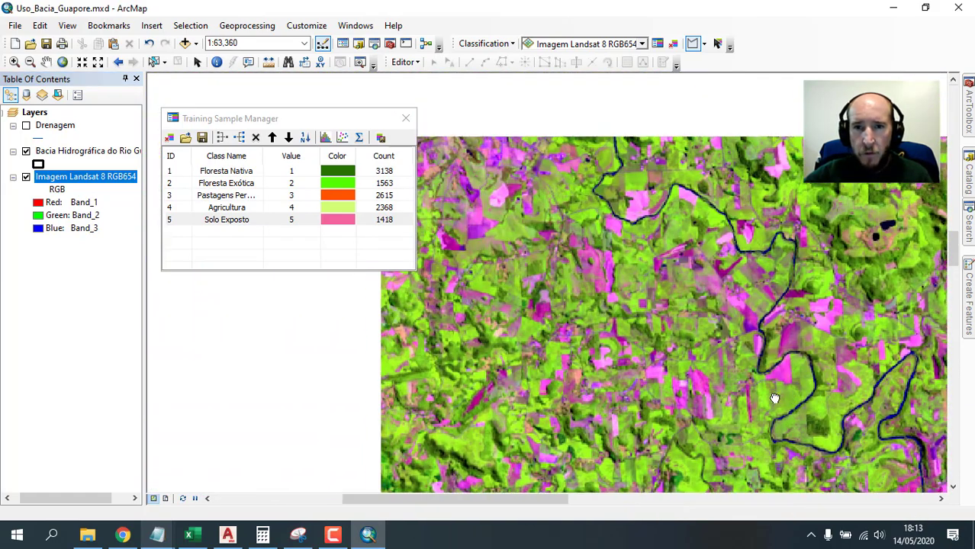
{"action": "scroll", "coordinate": [528, 271], "scroll_direction": "up", "scroll_amount": 3}
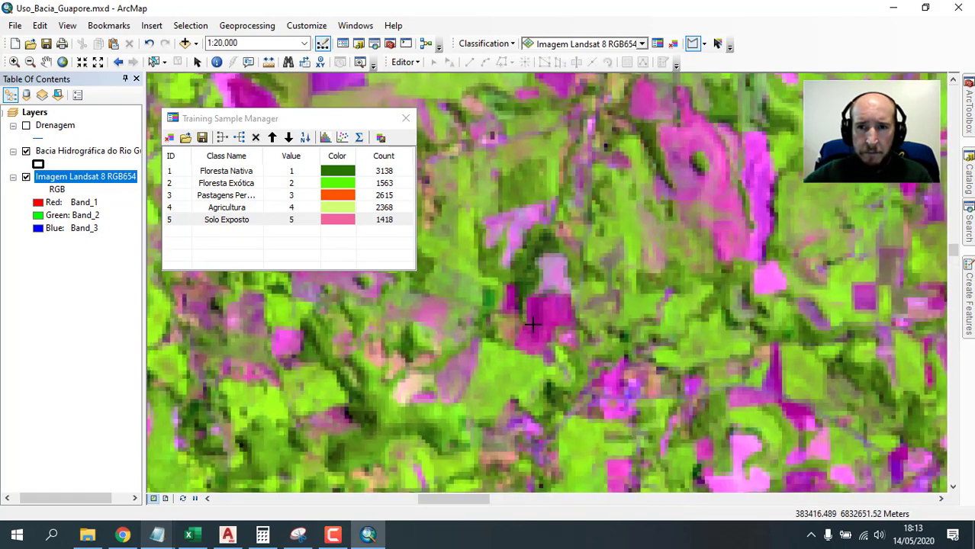
{"action": "scroll", "coordinate": [521, 329], "scroll_direction": "down", "scroll_amount": 3}
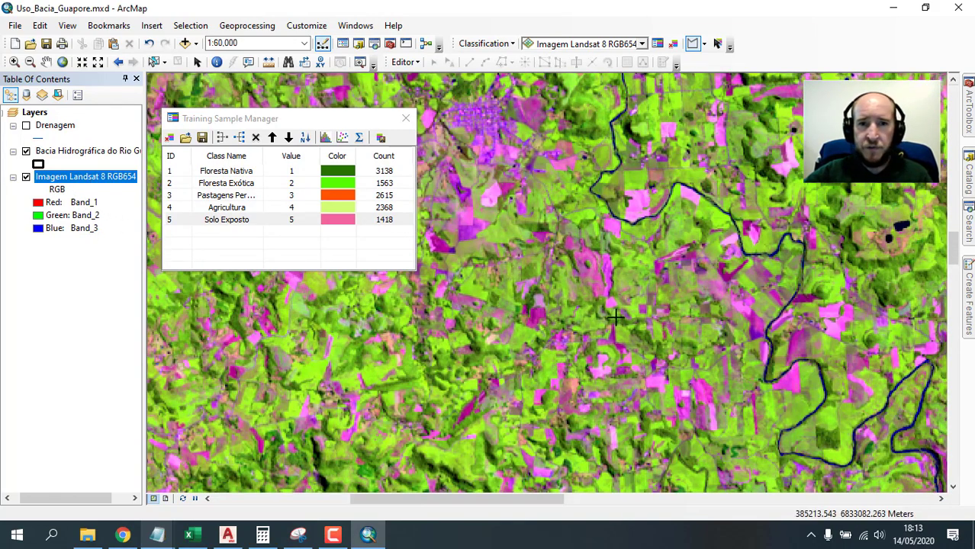
Digitize a training sample polygon around the purple urban area west of the river on the Landsat image.
{"action": "left_click_drag", "start_coordinate": [535, 266], "coordinate": [619, 362]}
{"action": "left_click_drag", "start_coordinate": [565, 256], "coordinate": [861, 353]}
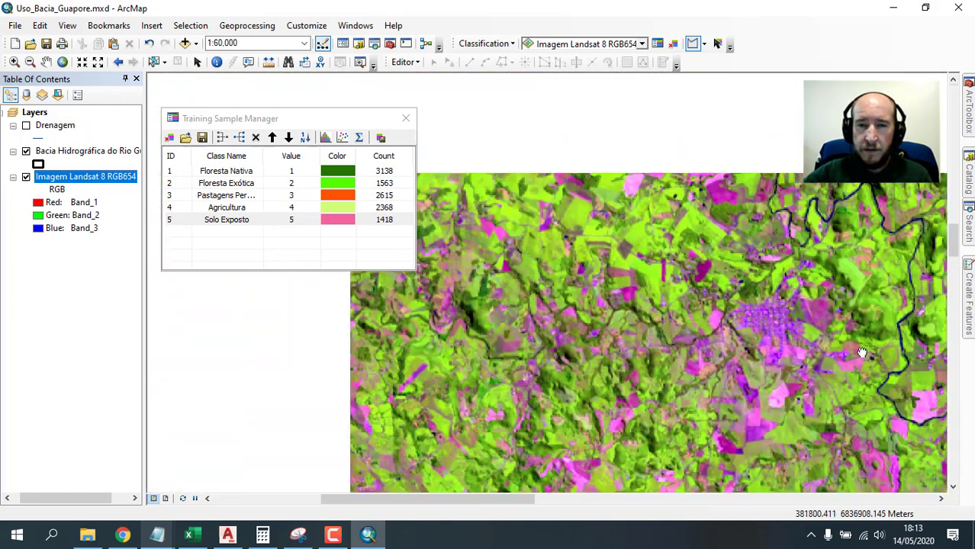
{"action": "scroll", "coordinate": [582, 237], "scroll_direction": "up", "scroll_amount": 2}
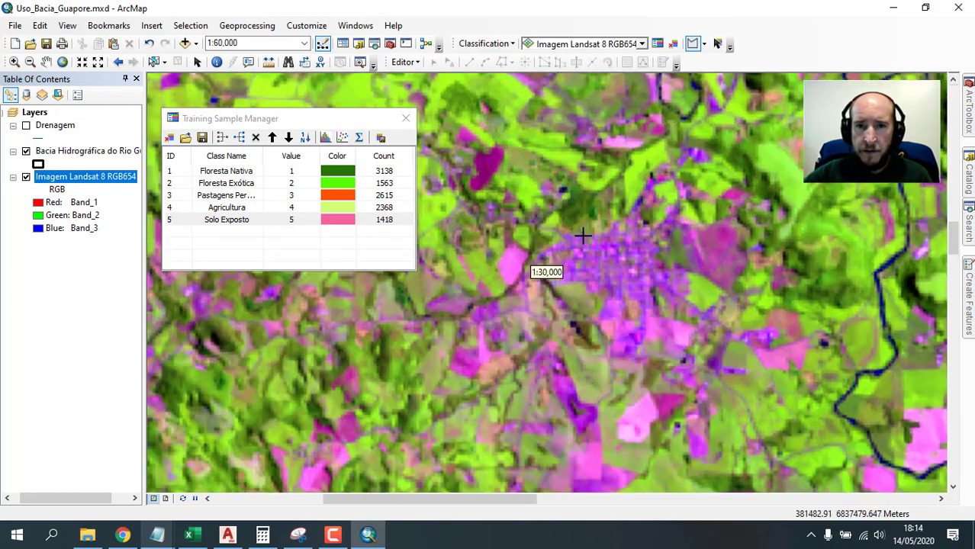
{"action": "scroll", "coordinate": [590, 236], "scroll_direction": "up", "scroll_amount": 1}
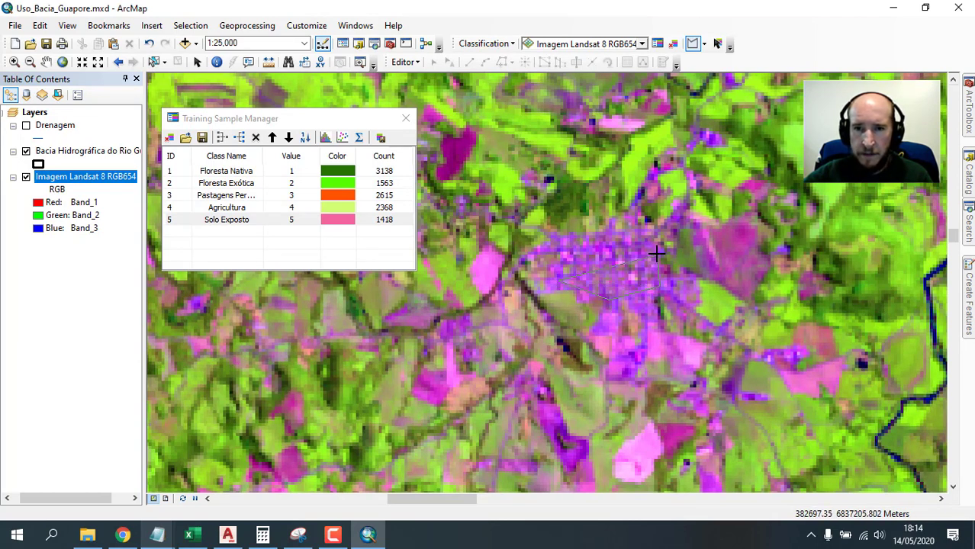
{"action": "double_click", "coordinate": [545, 254]}
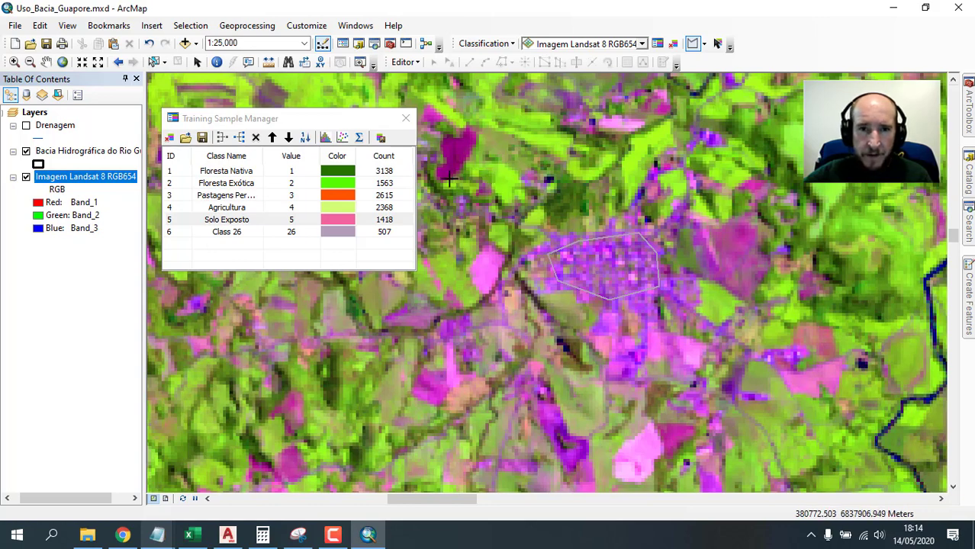
Digitize a training sample polygon inside the dark magenta field northwest of the urban area.
{"action": "scroll", "coordinate": [574, 276], "scroll_direction": "up", "scroll_amount": 3}
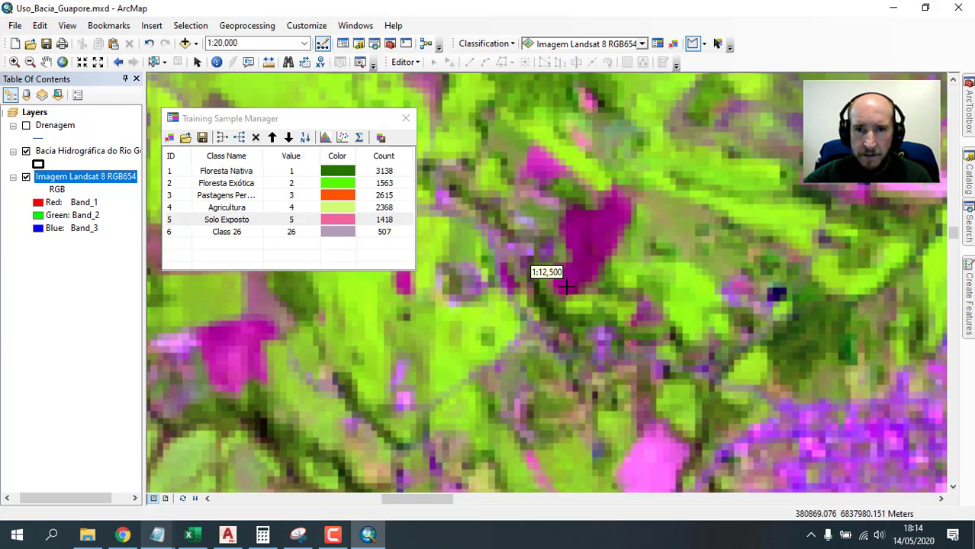
{"action": "left_click", "coordinate": [569, 287]}
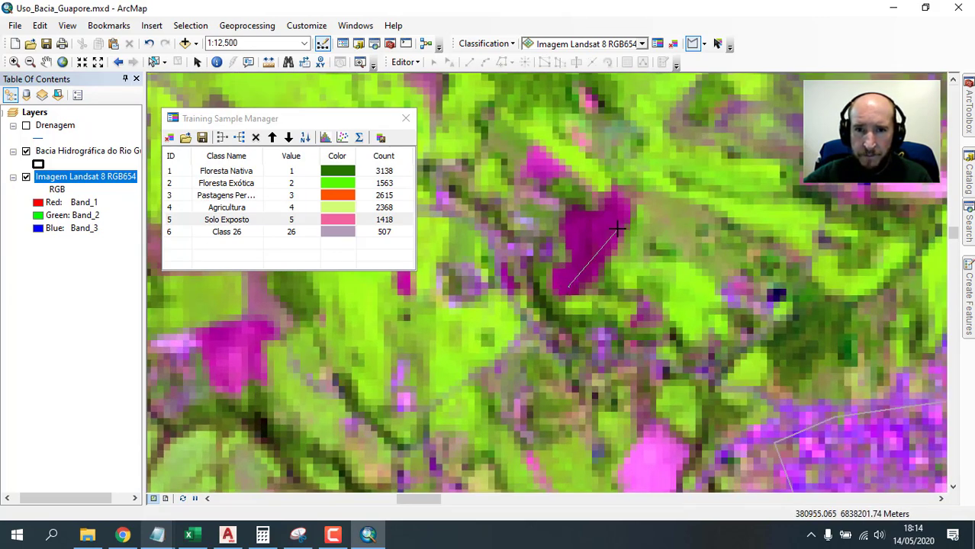
{"action": "left_click", "coordinate": [618, 226]}
{"action": "left_click", "coordinate": [616, 200]}
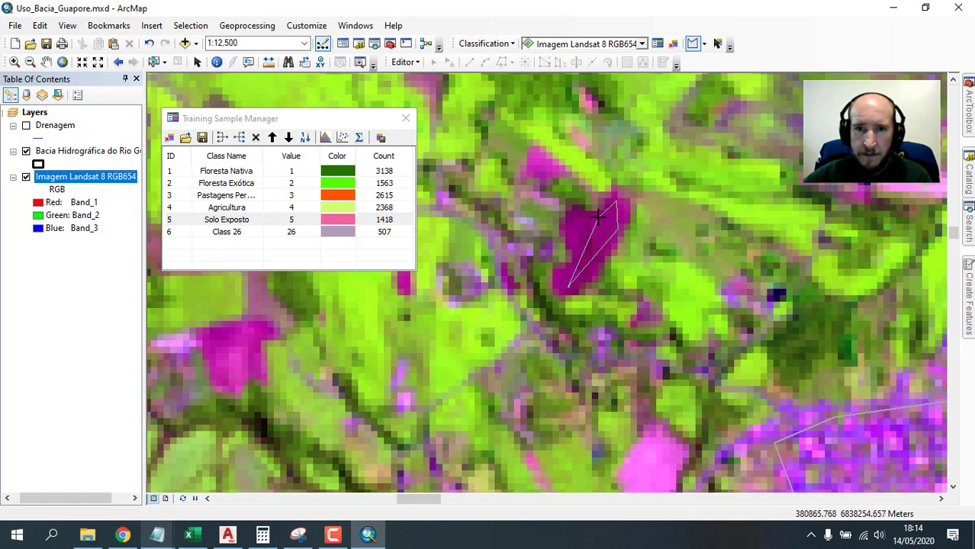
{"action": "left_click", "coordinate": [572, 225]}
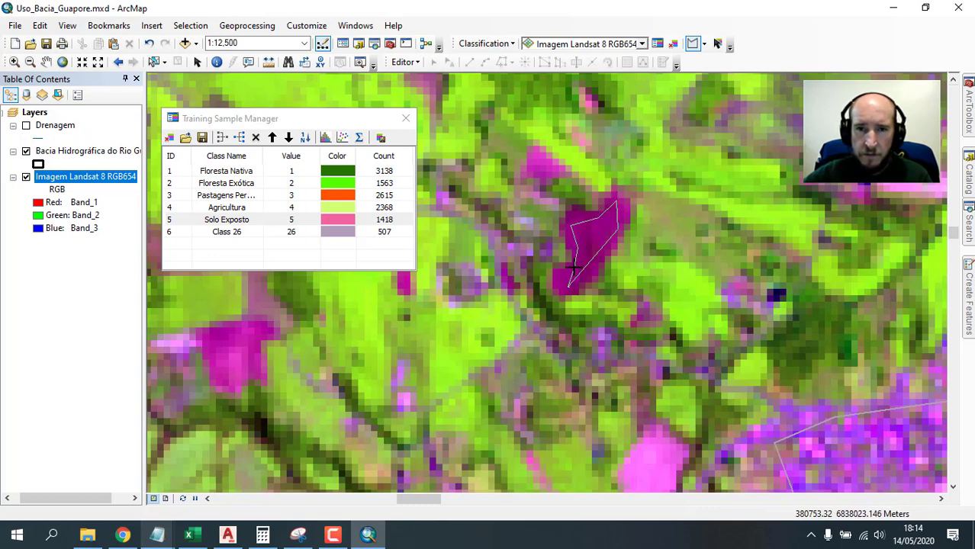
{"action": "double_click", "coordinate": [574, 264]}
Merge the two newly drawn samples into the Solo Exposto class.
{"action": "left_click", "coordinate": [183, 221]}
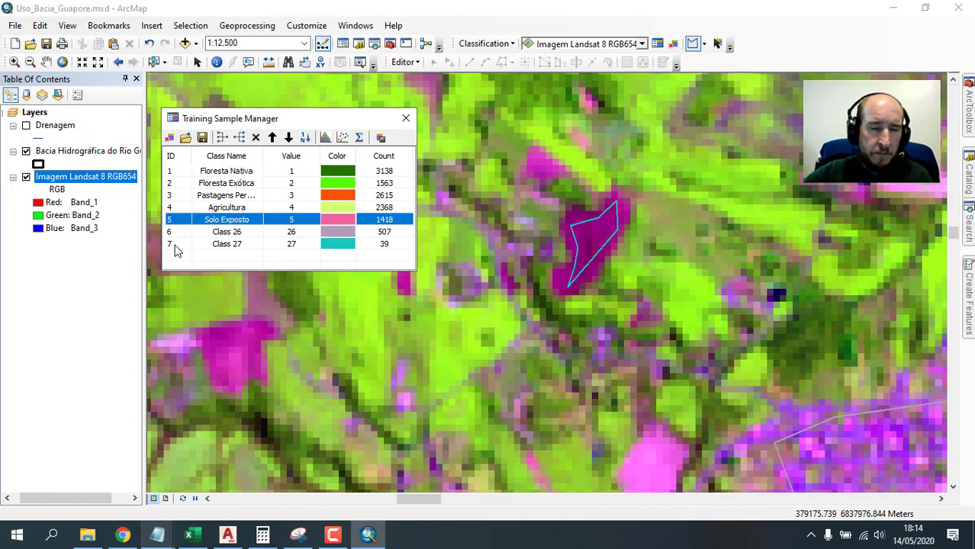
{"action": "left_click", "coordinate": [177, 245], "text": "shift"}
{"action": "left_click", "coordinate": [221, 141]}
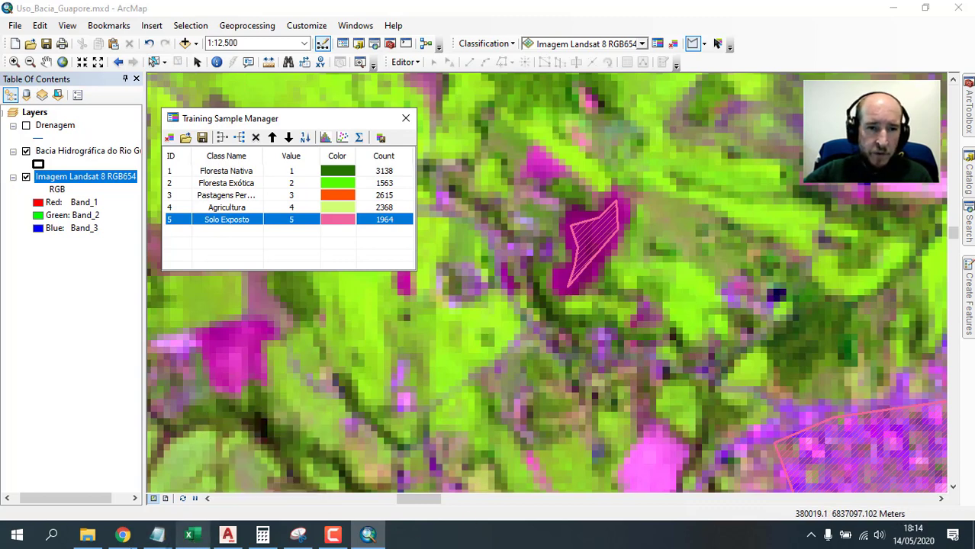
Check the class list in Notepad for the next class, and view the full extent of the Landsat image in ArcMap.
{"action": "left_click", "coordinate": [157, 535]}
{"action": "left_click", "coordinate": [273, 472]}
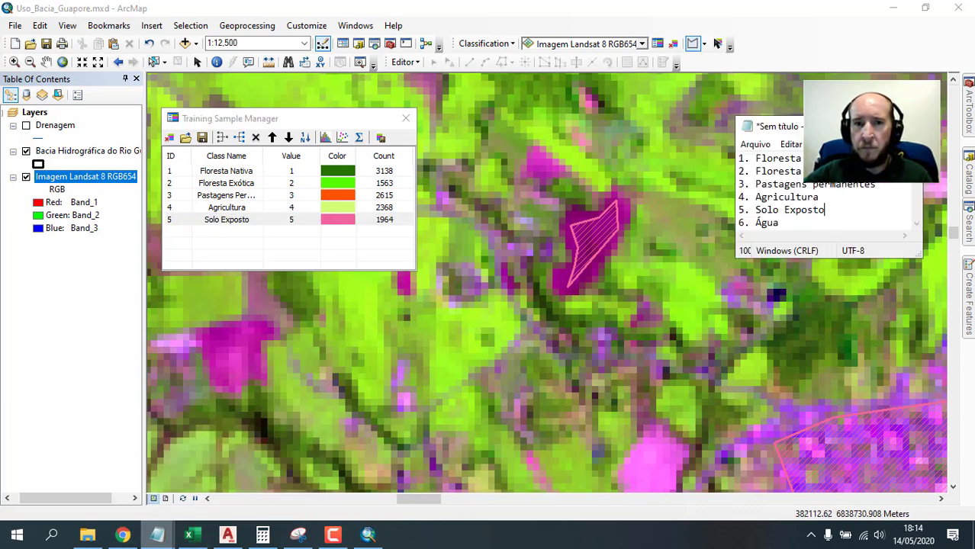
{"action": "left_click", "coordinate": [72, 233]}
{"action": "right_click", "coordinate": [95, 177]}
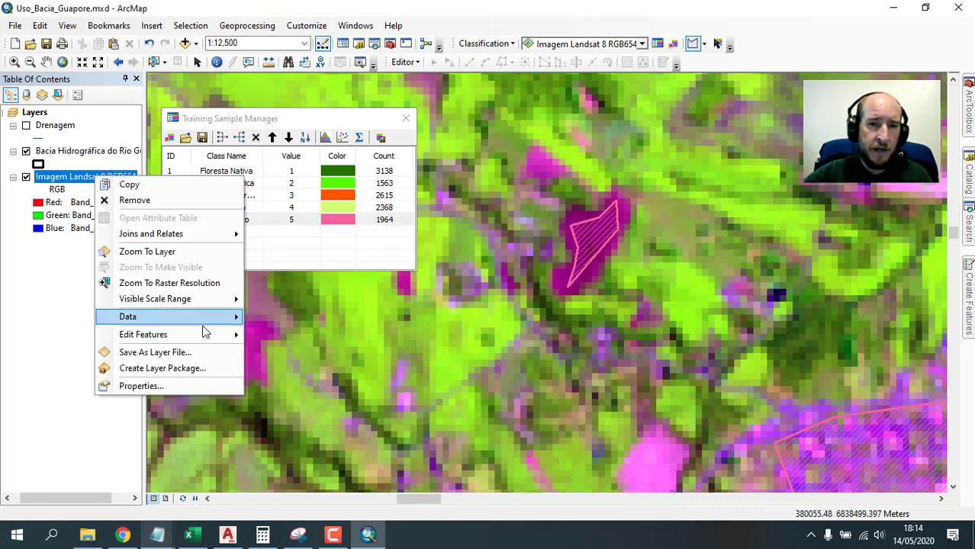
{"action": "left_click", "coordinate": [181, 255]}
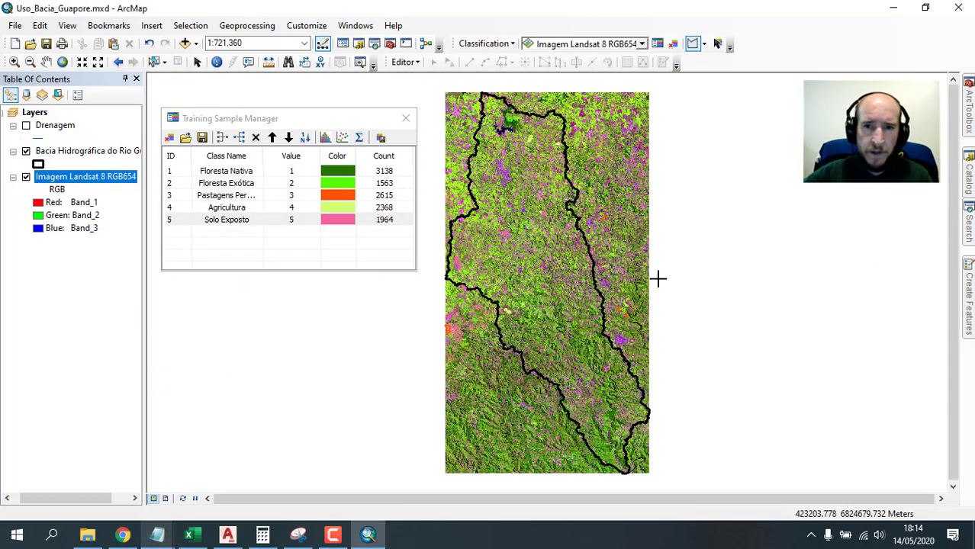
Digitize a training sample polygon inside the larger, elongated dark water body east of the river.
{"action": "scroll", "coordinate": [506, 238], "scroll_direction": "down", "scroll_amount": 3}
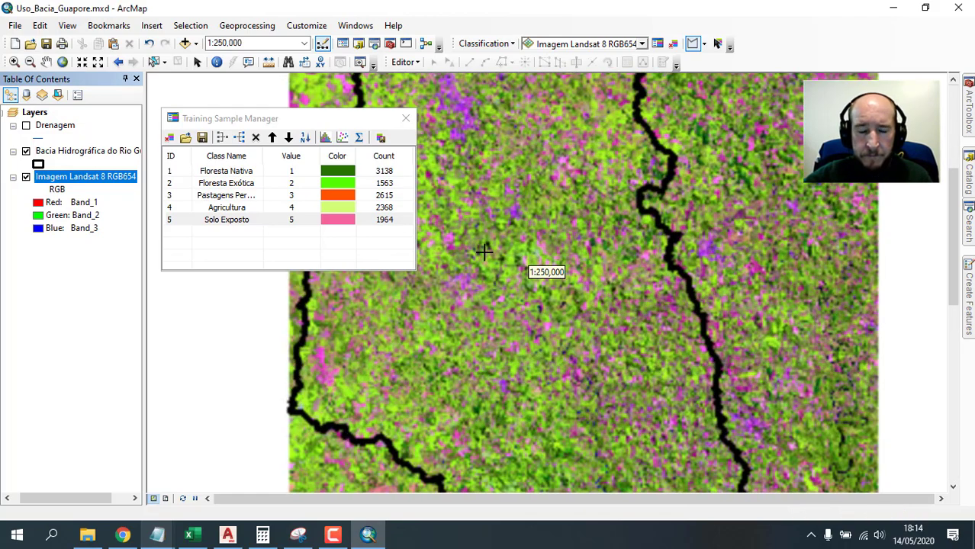
{"action": "left_click_drag", "start_coordinate": [484, 253], "coordinate": [546, 245]}
{"action": "scroll", "coordinate": [526, 234], "scroll_direction": "down", "scroll_amount": 2}
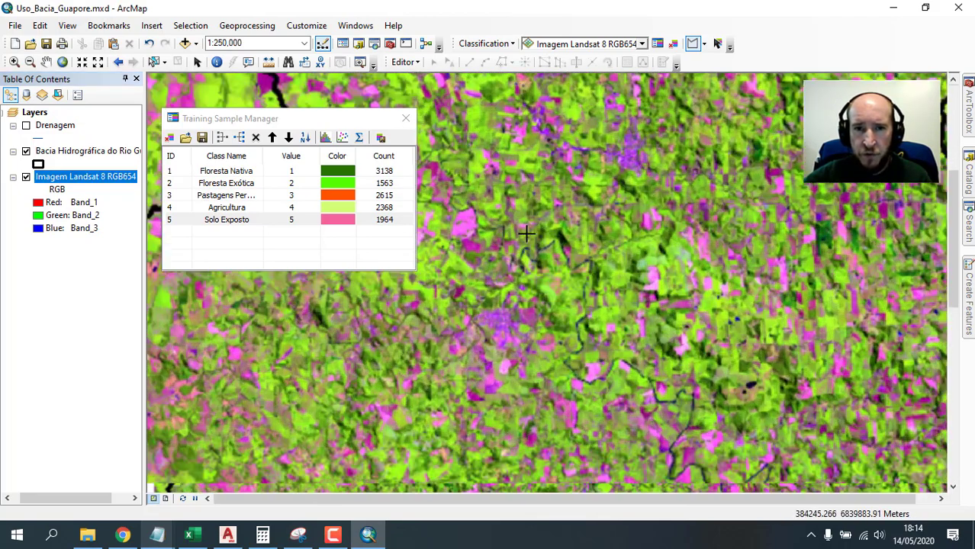
{"action": "scroll", "coordinate": [526, 234], "scroll_direction": "down", "scroll_amount": 1}
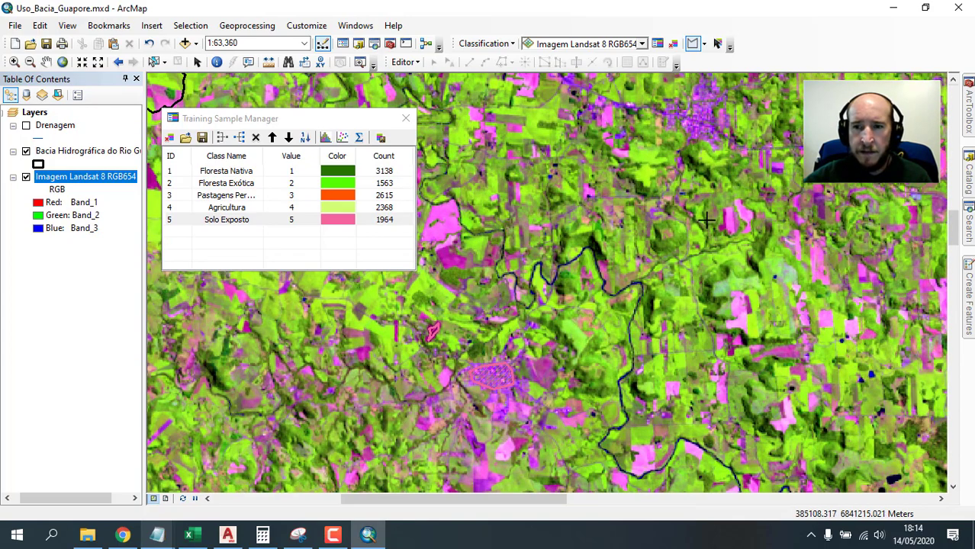
{"action": "left_click_drag", "start_coordinate": [811, 357], "coordinate": [587, 197]}
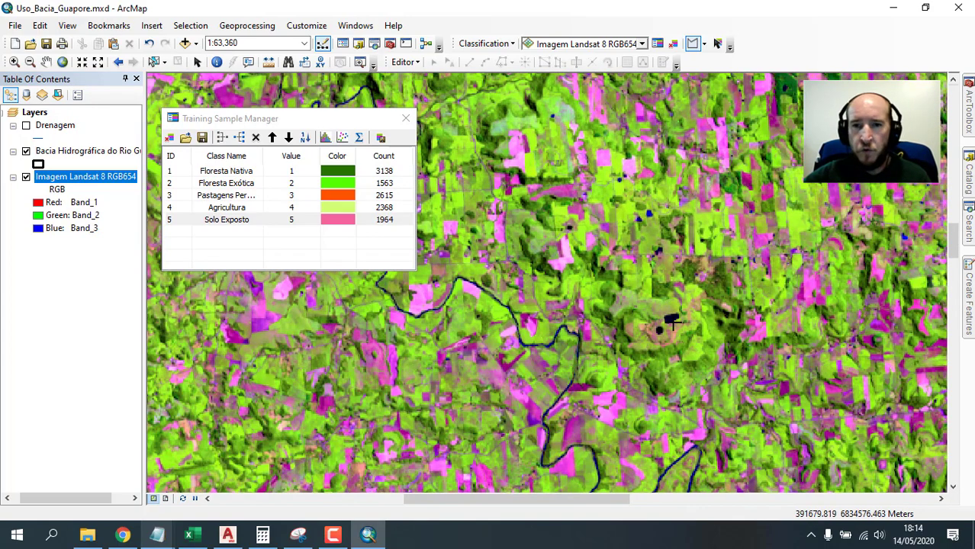
{"action": "scroll", "coordinate": [670, 332], "scroll_direction": "down", "scroll_amount": 3}
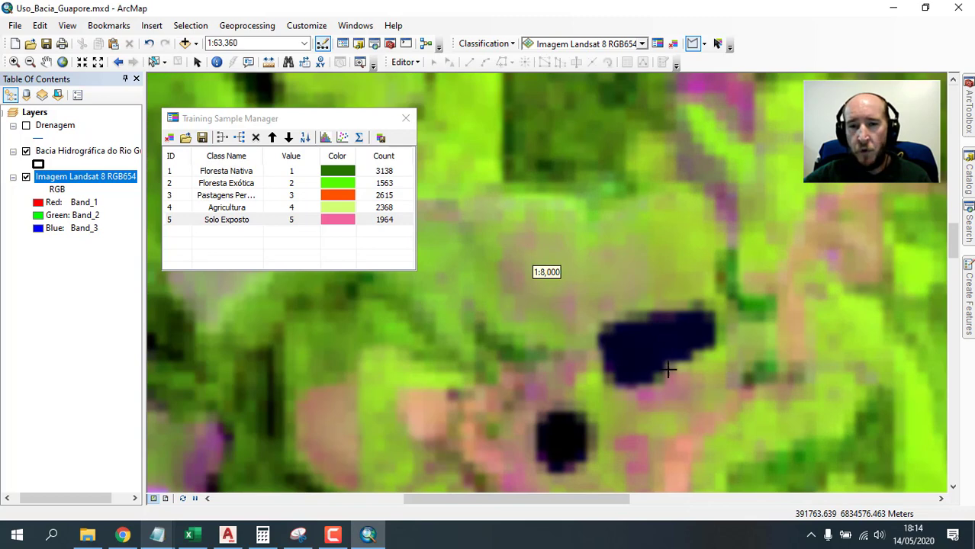
{"action": "left_click_drag", "start_coordinate": [668, 369], "coordinate": [535, 243]}
{"action": "scroll", "coordinate": [557, 261], "scroll_direction": "down", "scroll_amount": 1}
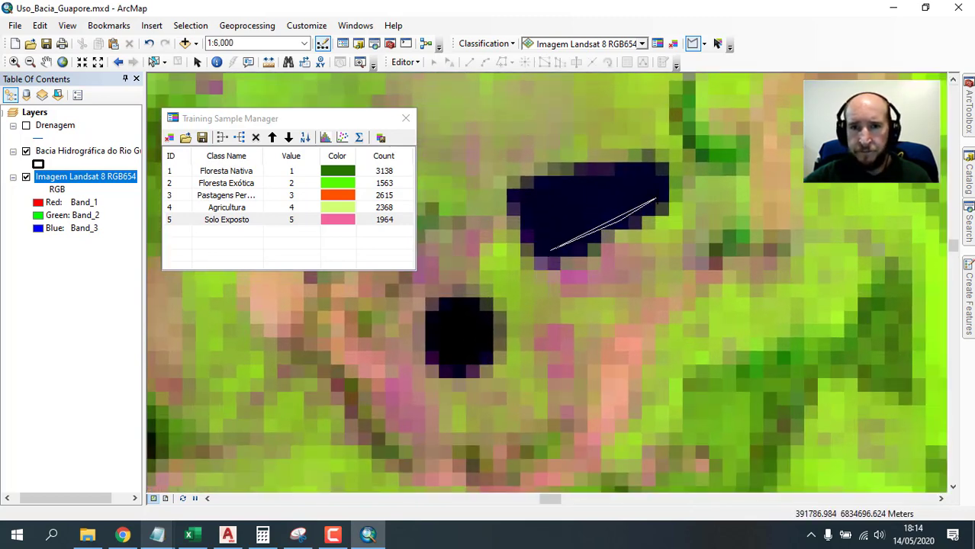
{"action": "left_click", "coordinate": [624, 221]}
{"action": "left_click", "coordinate": [658, 198]}
{"action": "left_click", "coordinate": [650, 173]}
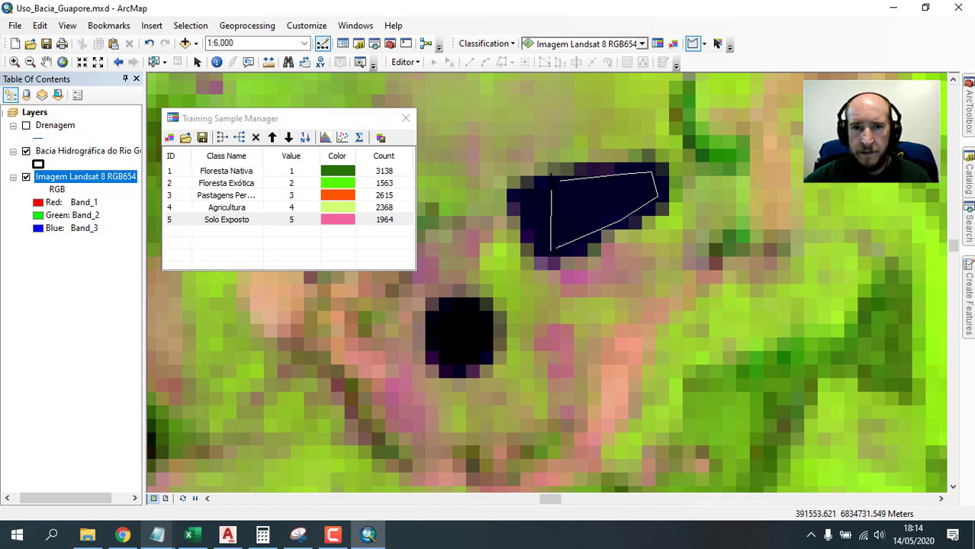
{"action": "left_click", "coordinate": [550, 182]}
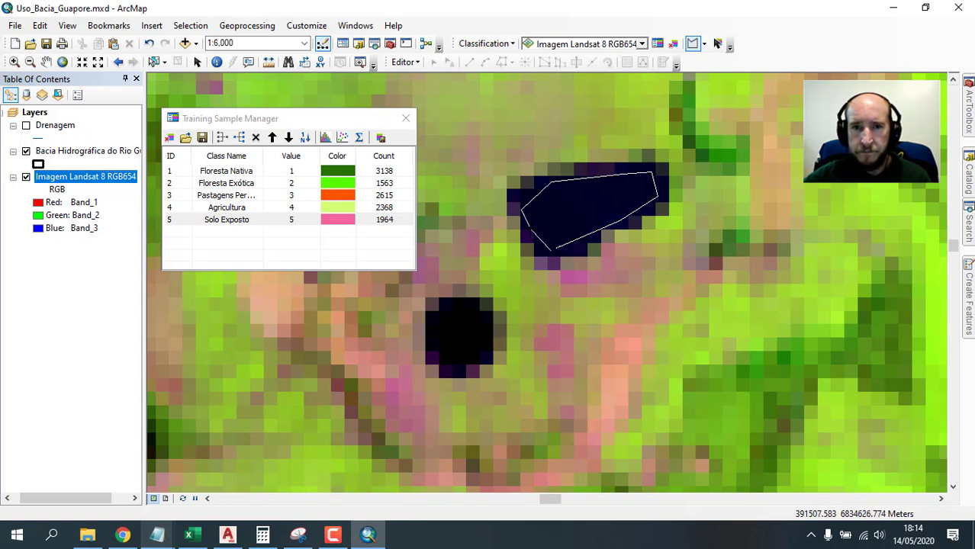
{"action": "double_click", "coordinate": [554, 247]}
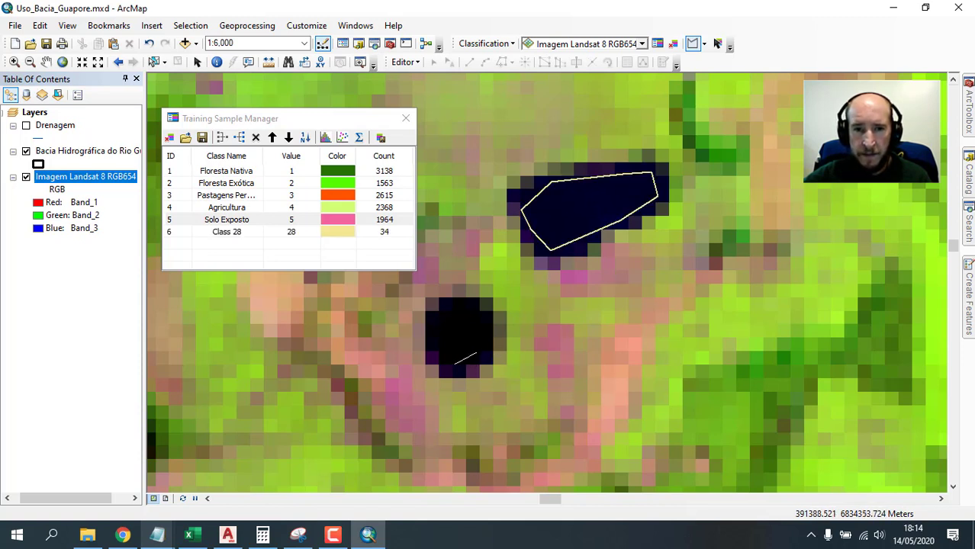
Digitize a training sample polygon inside the round black pond southwest of the elongated water body.
{"action": "left_click", "coordinate": [489, 328]}
{"action": "left_click", "coordinate": [460, 302]}
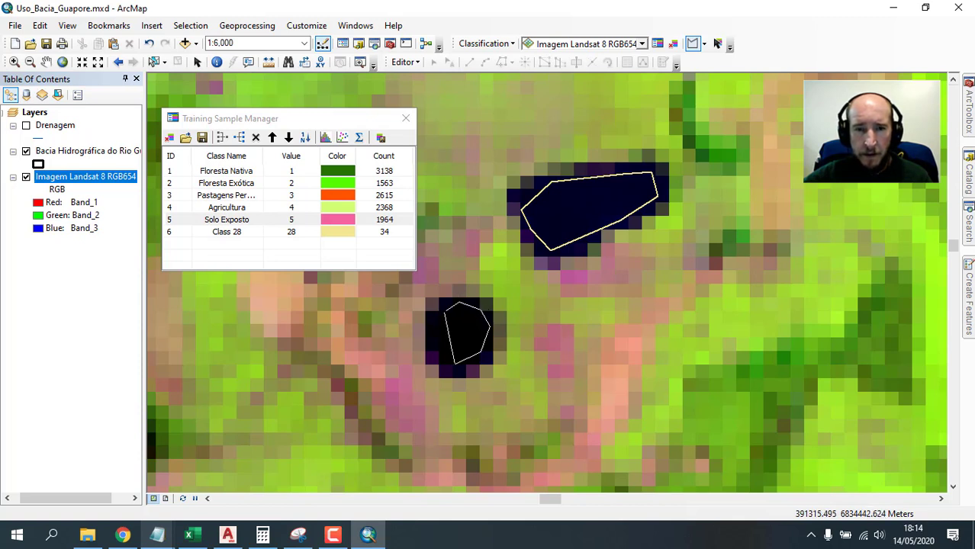
{"action": "left_click", "coordinate": [429, 326]}
{"action": "left_click", "coordinate": [424, 345]}
{"action": "left_click", "coordinate": [431, 358]}
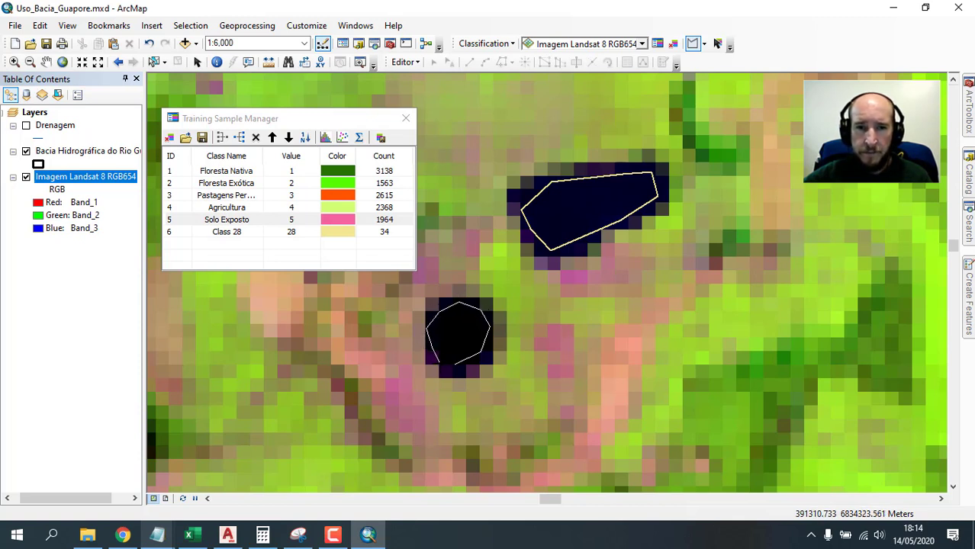
{"action": "double_click", "coordinate": [457, 364]}
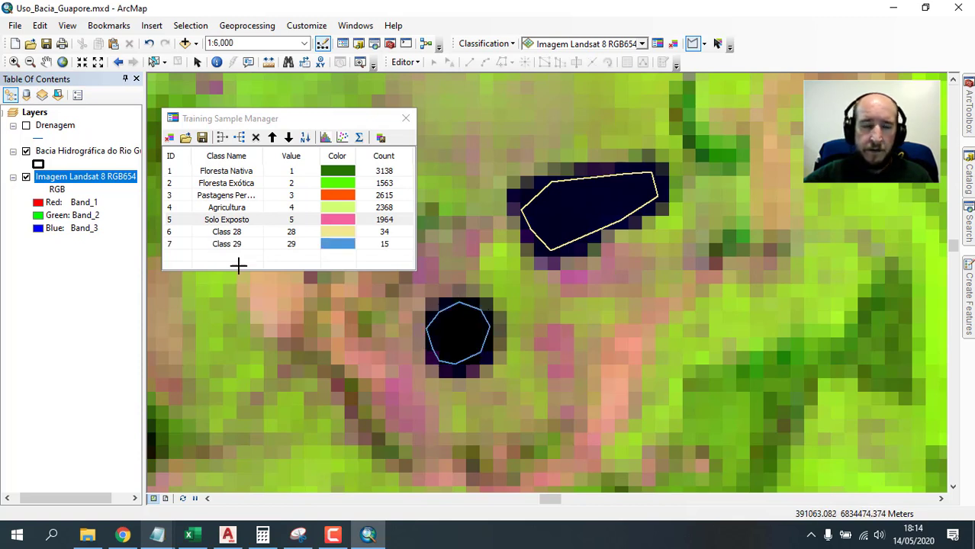
Rename the elongated water body's sample class to Água and set its color to blue.
{"action": "double_click", "coordinate": [219, 232]}
{"action": "type", "text": "Agua"}
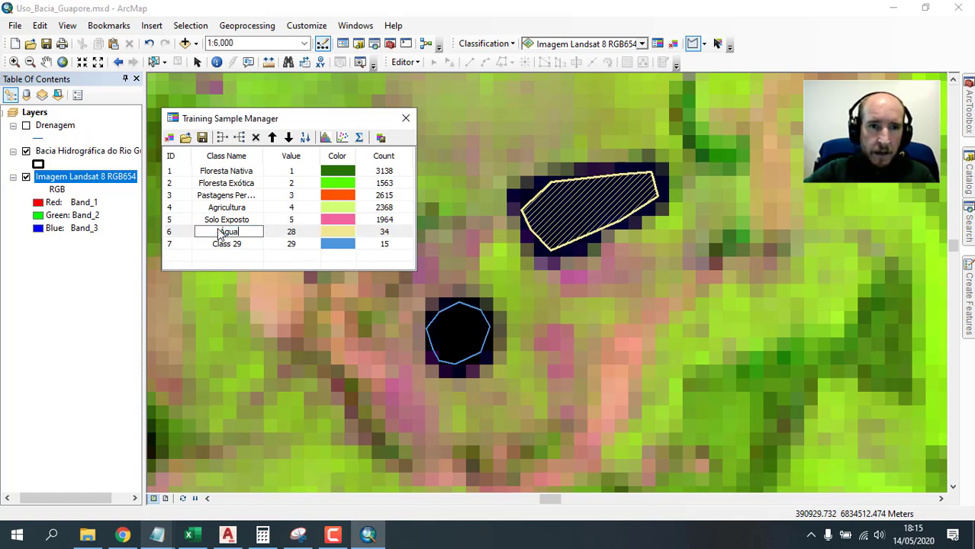
{"action": "key", "text": "Return"}
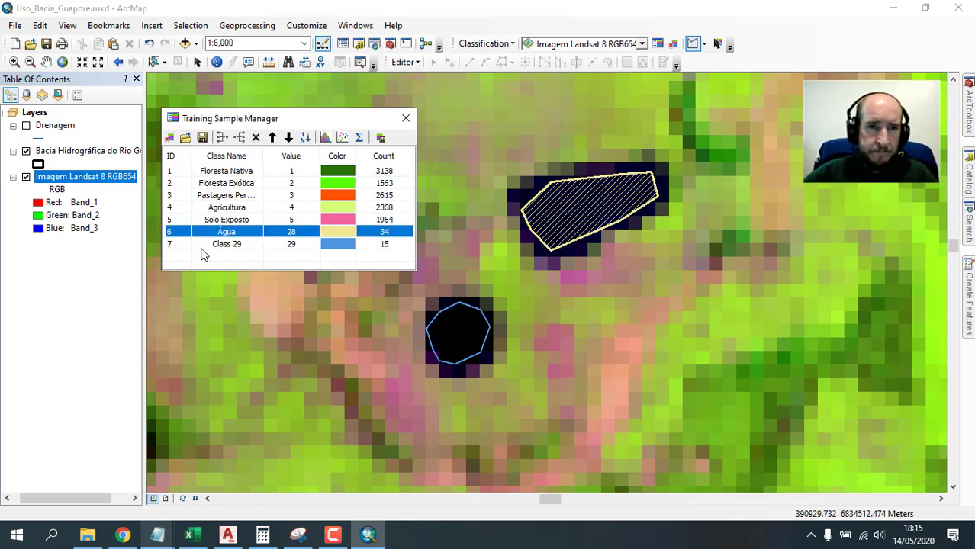
{"action": "double_click", "coordinate": [339, 234]}
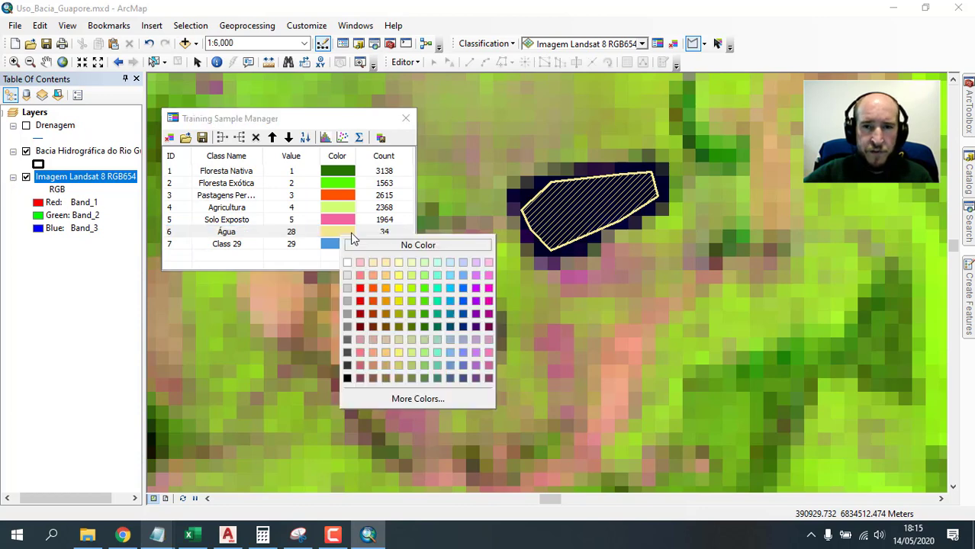
{"action": "left_click", "coordinate": [463, 302]}
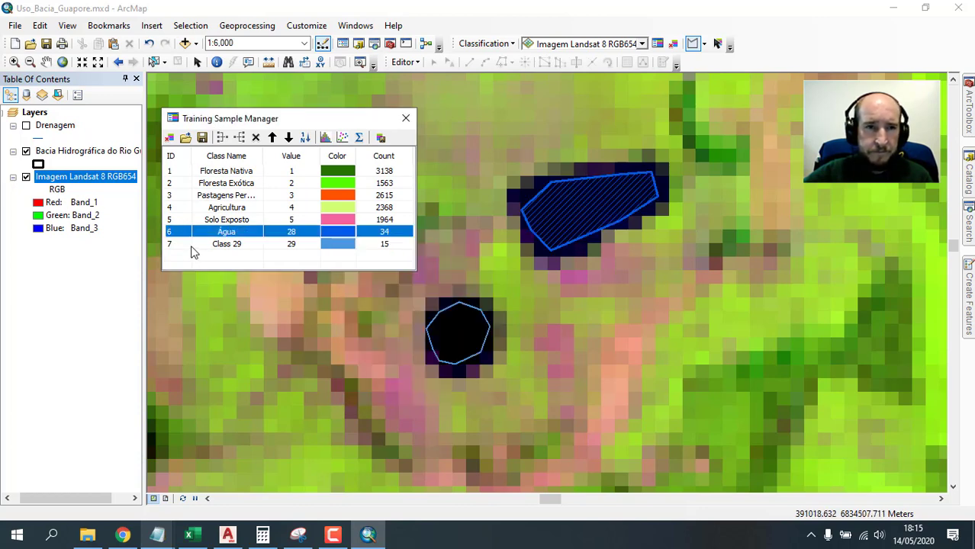
Merge the round pond's sample into the Água class and set the class value to 6.
{"action": "left_click", "coordinate": [184, 245]}
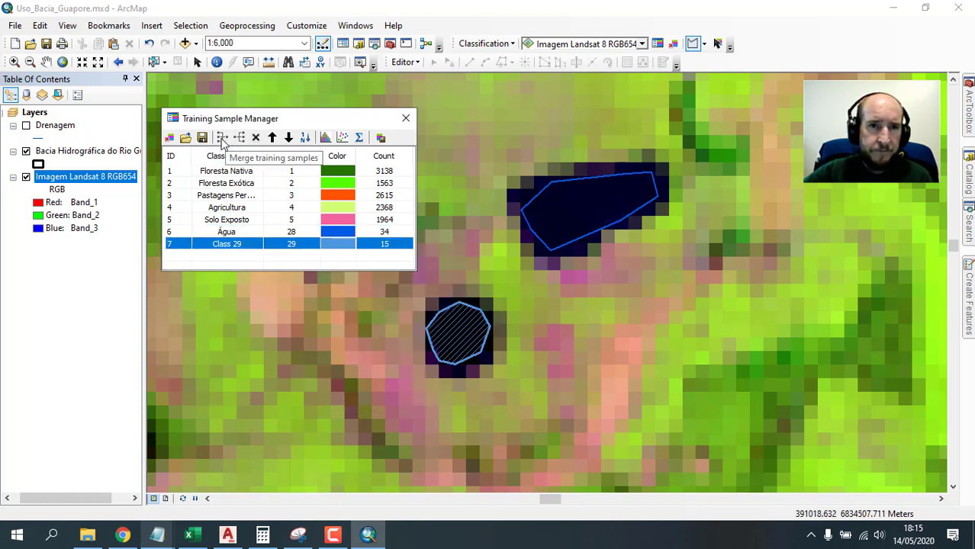
{"action": "left_click", "coordinate": [174, 233]}
{"action": "left_click", "coordinate": [177, 244], "text": "ctrl"}
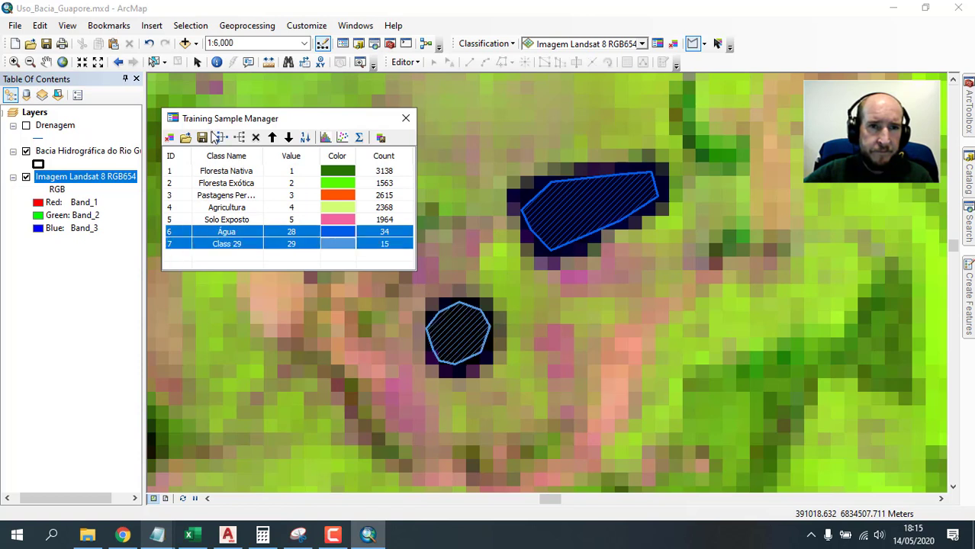
{"action": "left_click", "coordinate": [217, 137]}
{"action": "left_click", "coordinate": [296, 233]}
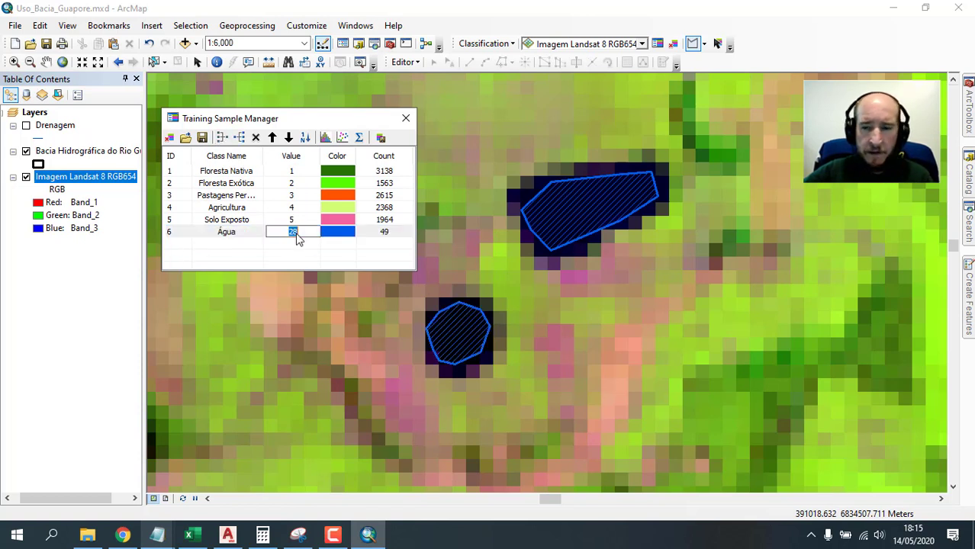
{"action": "type", "text": "6"}
{"action": "key", "text": "Return"}
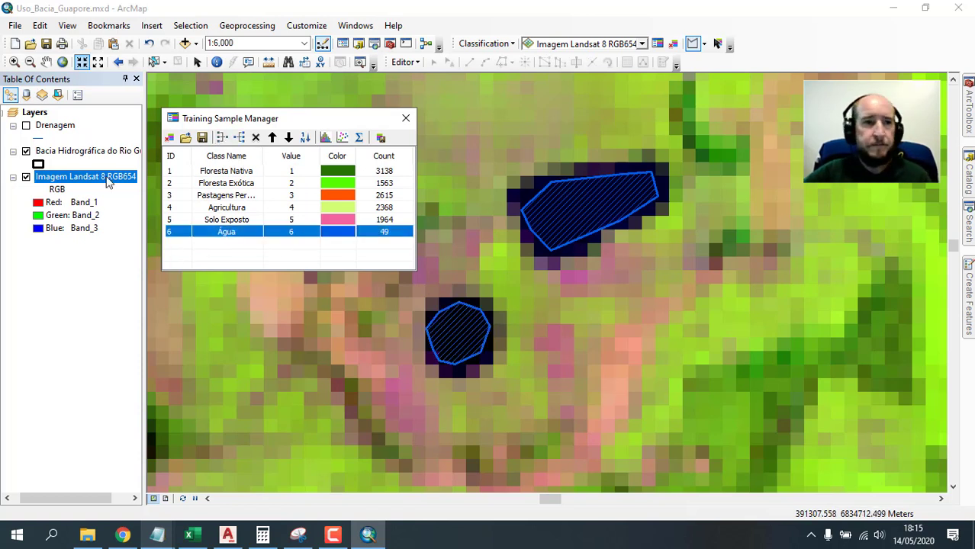
Zoom the map to the full extent of the Landsat 8 RGB654 image layer.
{"action": "right_click", "coordinate": [99, 185]}
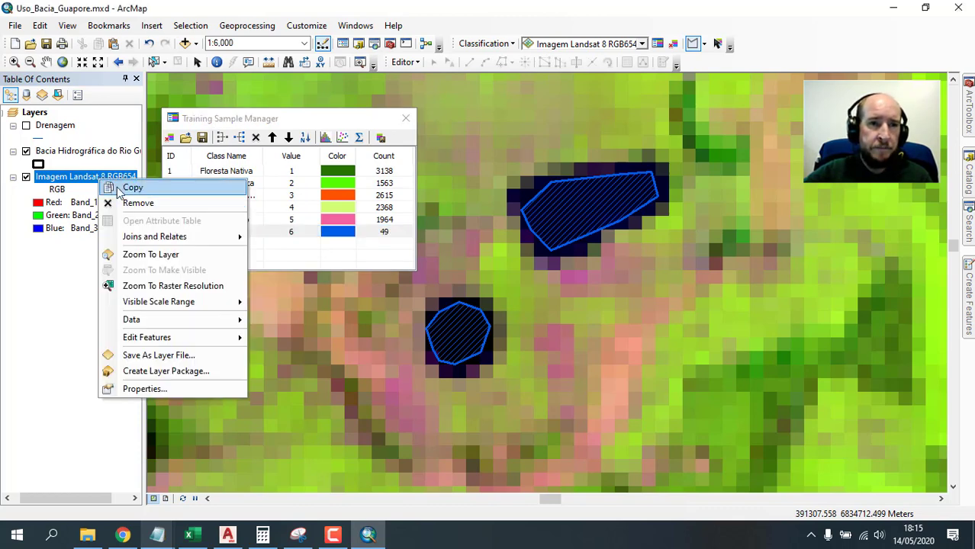
{"action": "left_click", "coordinate": [154, 256]}
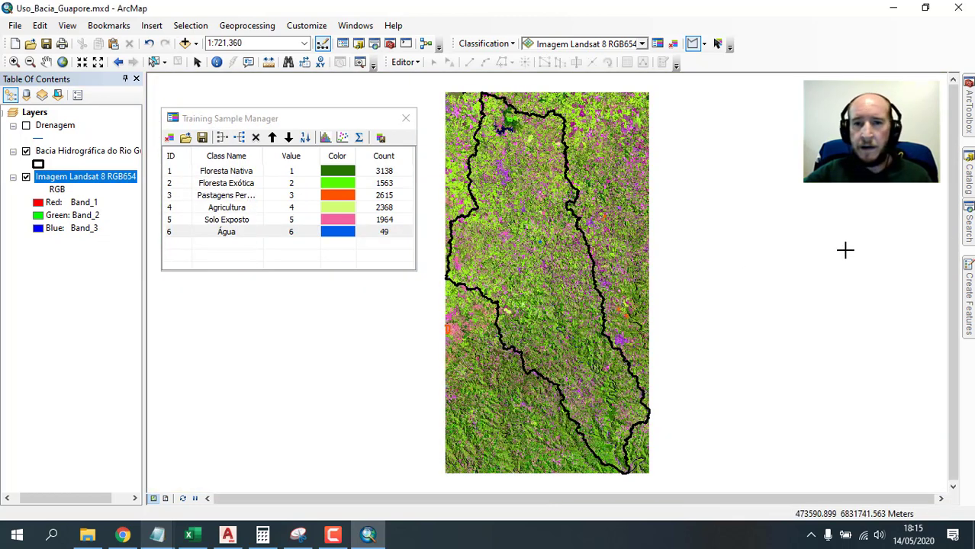
{"action": "scroll", "coordinate": [500, 129], "scroll_direction": "up", "scroll_amount": 3}
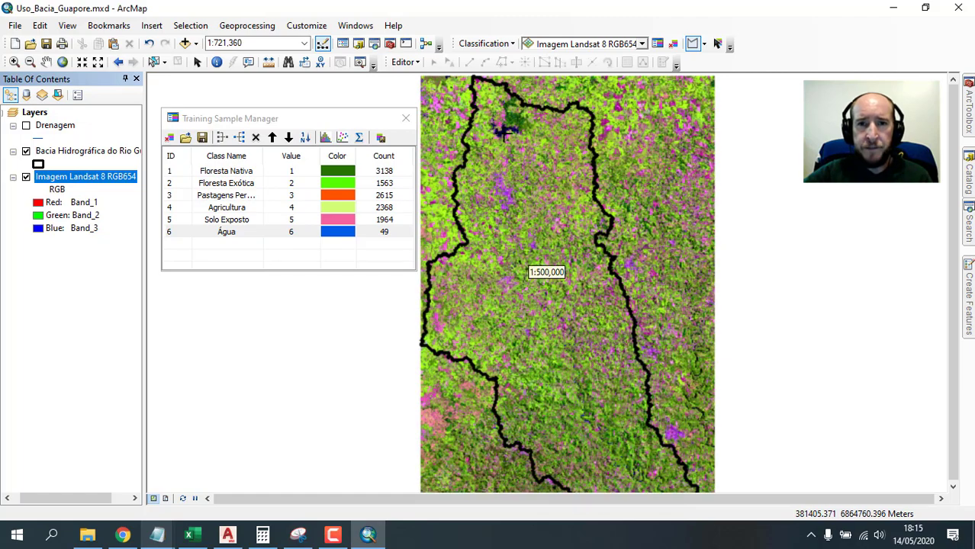
{"action": "scroll", "coordinate": [527, 258], "scroll_direction": "down", "scroll_amount": 1}
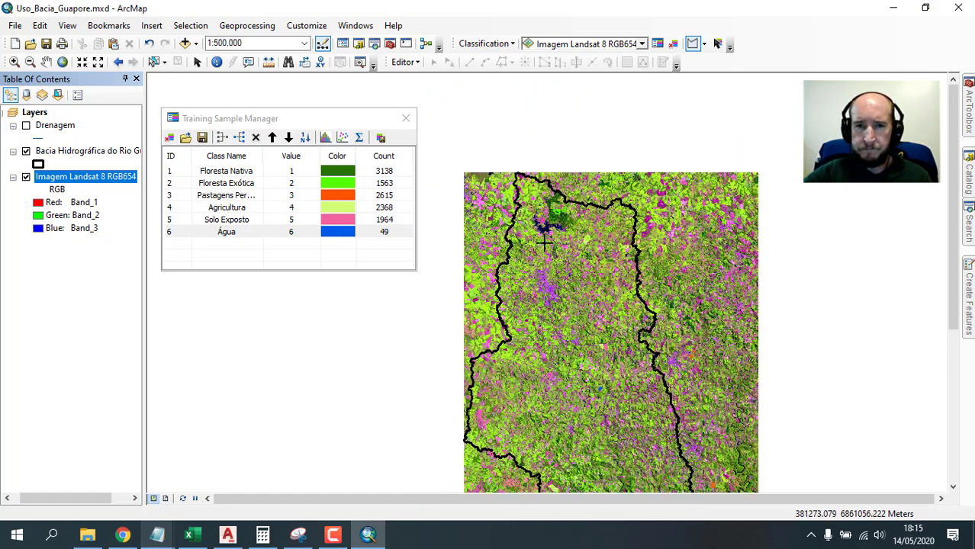
{"action": "scroll", "coordinate": [527, 257], "scroll_direction": "up", "scroll_amount": 5}
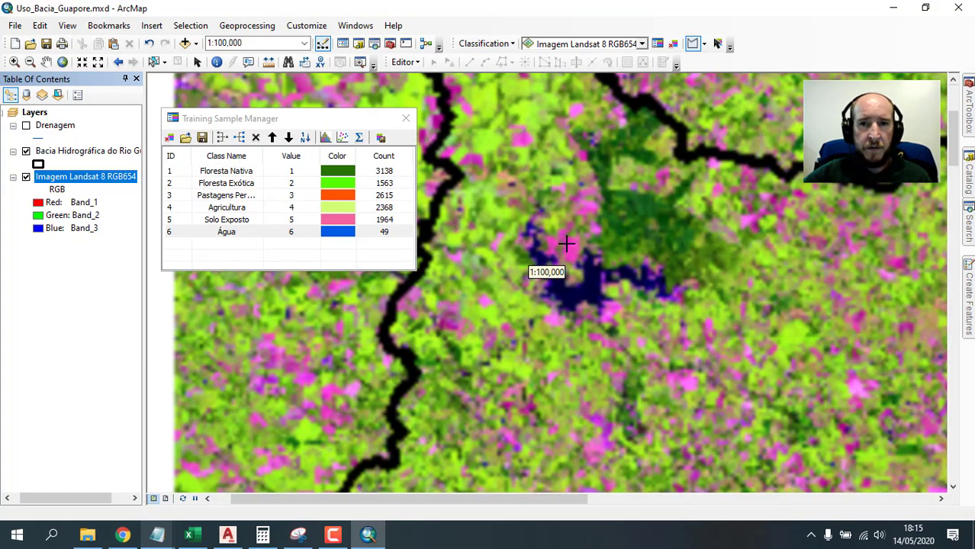
{"action": "key", "text": "Escape"}
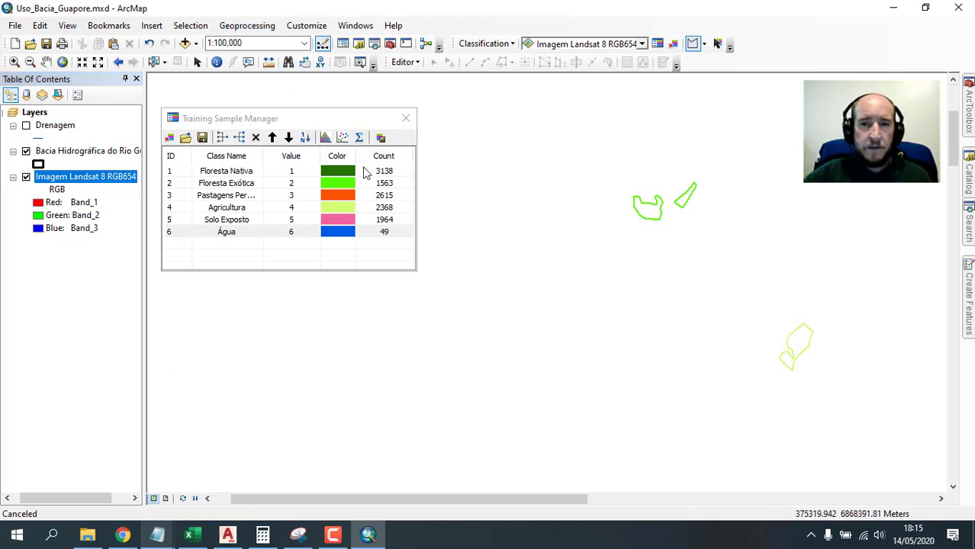
{"action": "right_click", "coordinate": [74, 179]}
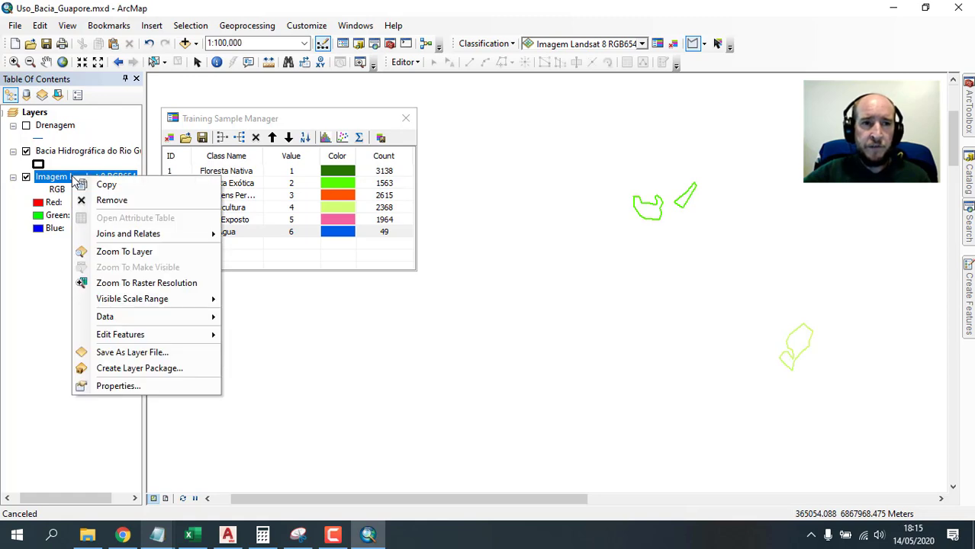
{"action": "left_click", "coordinate": [126, 251]}
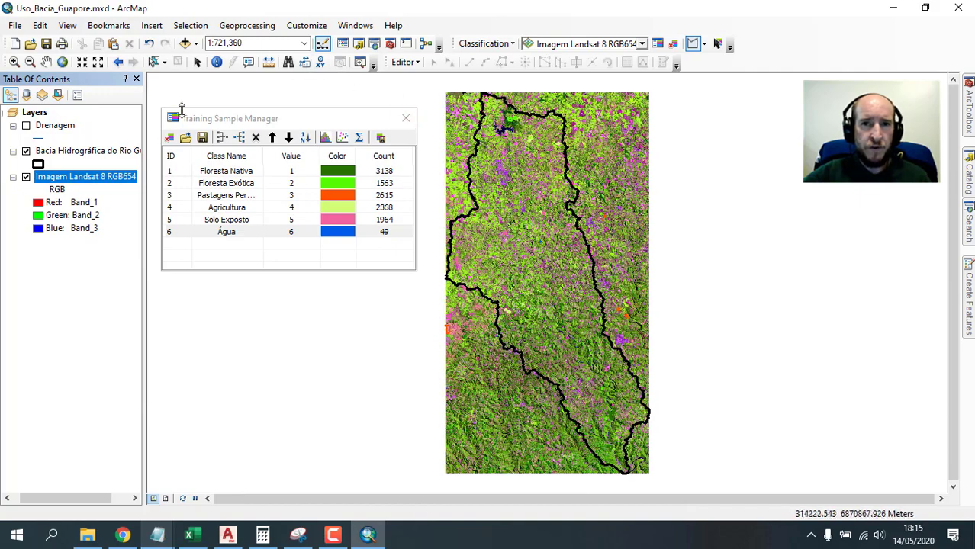
Digitize a training sample polygon inside the large dark reservoir at the northern end of the basin, keeping its edges within the water.
{"action": "left_click", "coordinate": [13, 62]}
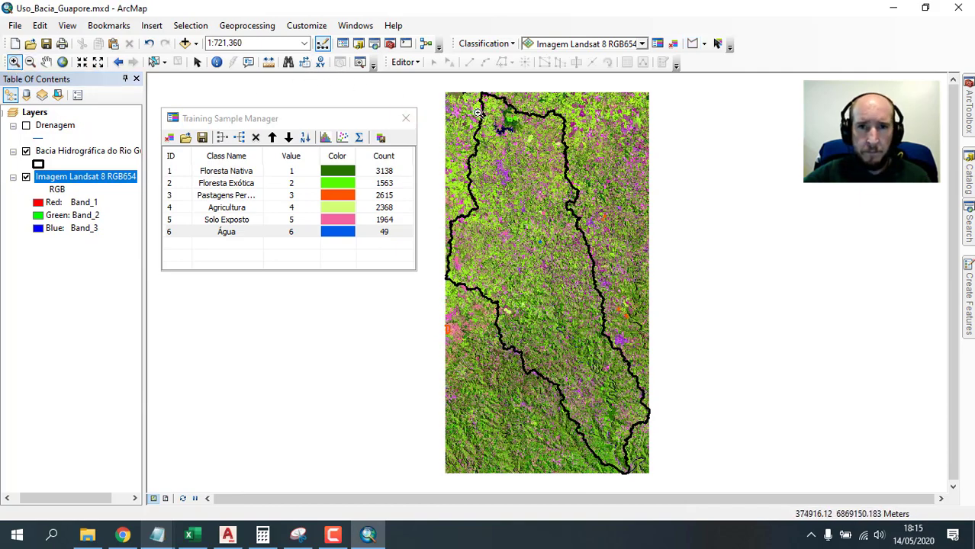
{"action": "scroll", "coordinate": [527, 150], "scroll_direction": "up", "scroll_amount": 6}
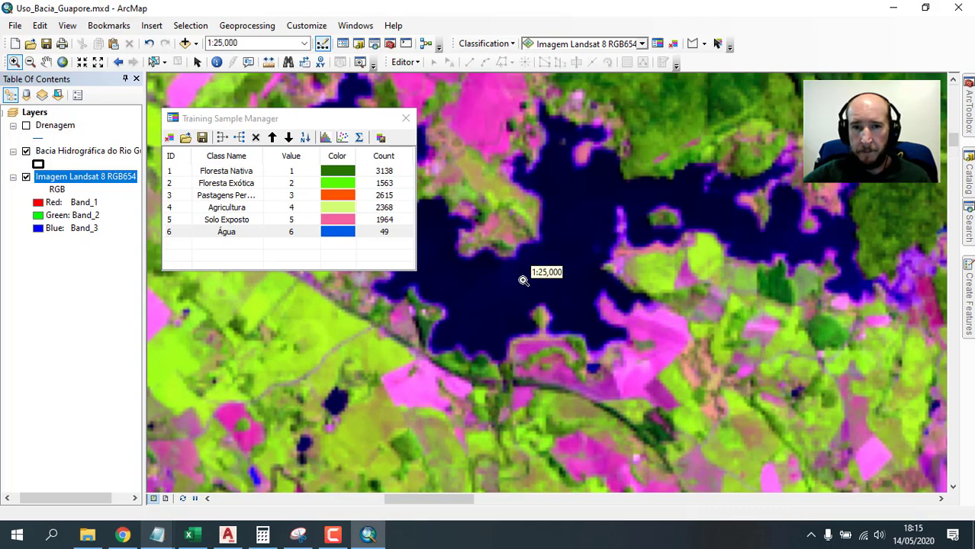
{"action": "left_click_drag", "start_coordinate": [526, 277], "coordinate": [666, 192]}
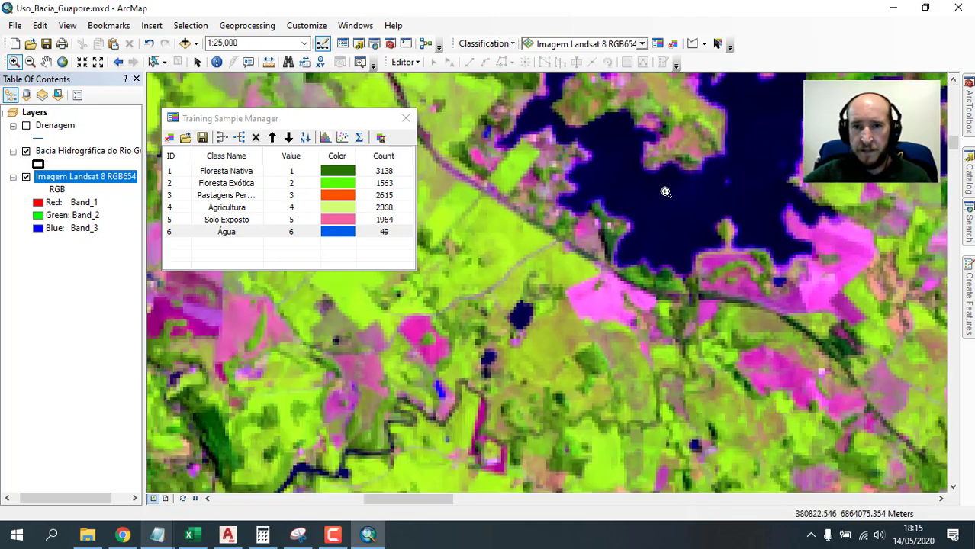
{"action": "scroll", "coordinate": [671, 197], "scroll_direction": "up", "scroll_amount": 2}
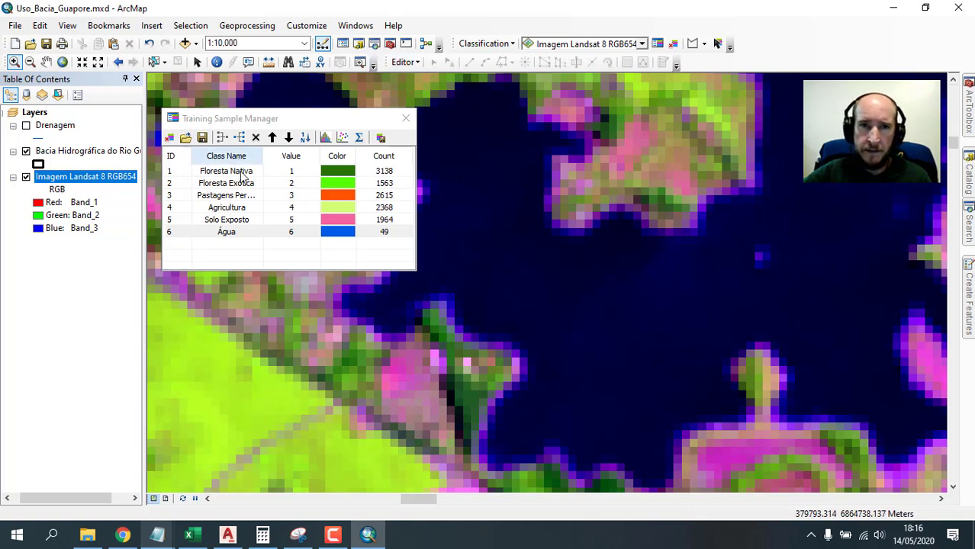
{"action": "left_click", "coordinate": [693, 44]}
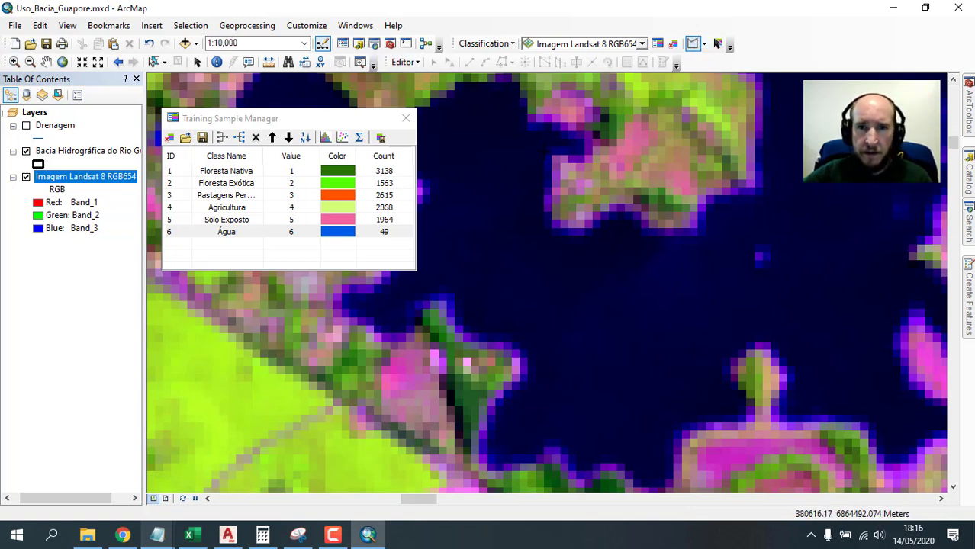
{"action": "left_click", "coordinate": [485, 130]}
{"action": "left_click", "coordinate": [429, 243]}
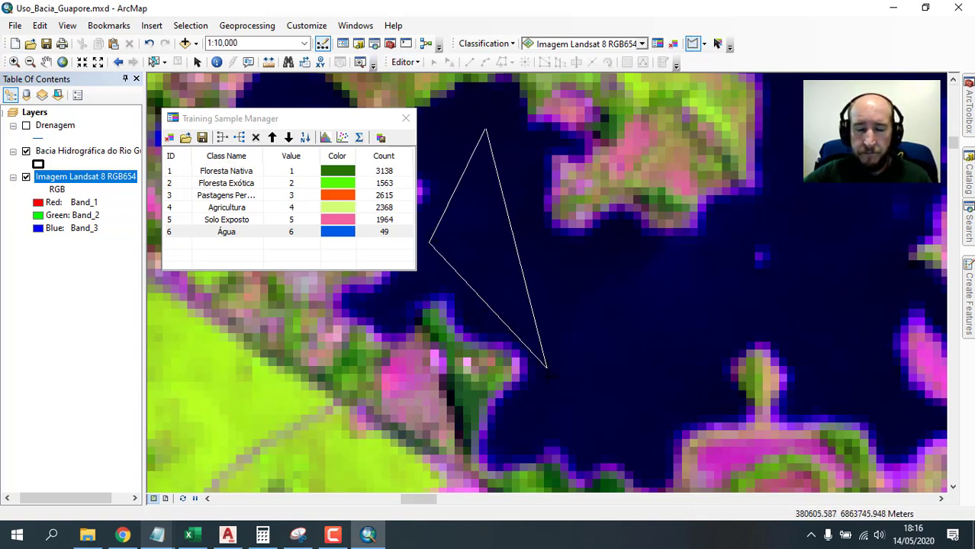
{"action": "left_click", "coordinate": [539, 347]}
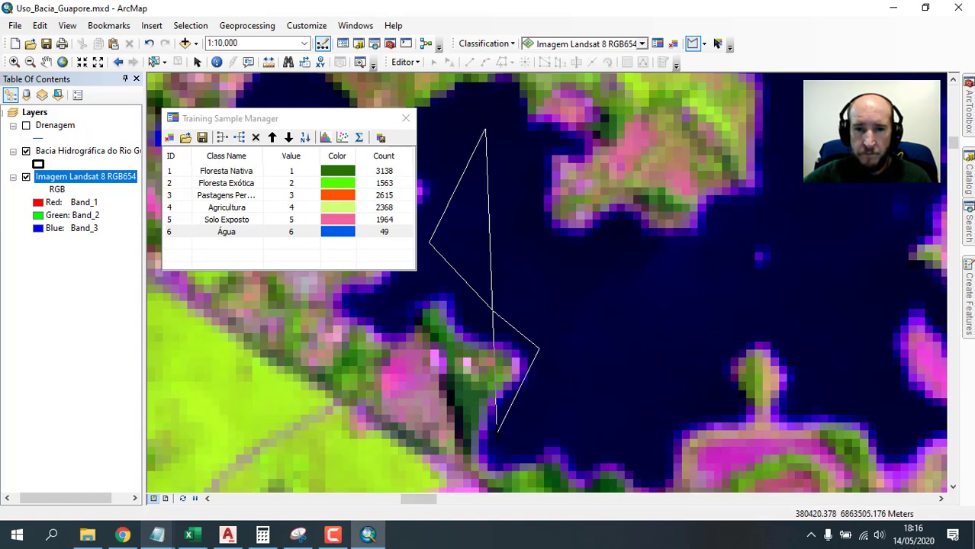
{"action": "left_click", "coordinate": [497, 434]}
{"action": "left_click", "coordinate": [518, 453]}
{"action": "left_click", "coordinate": [543, 444]}
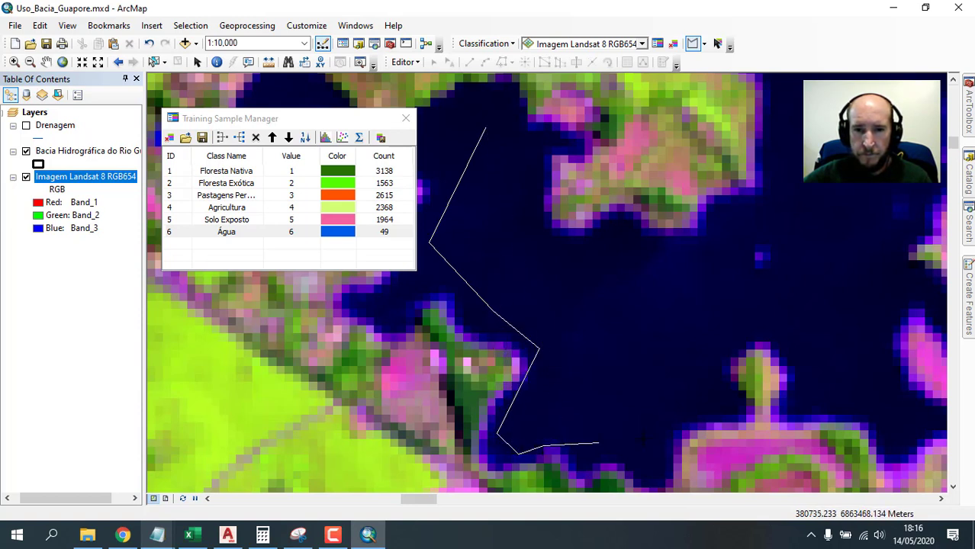
{"action": "left_click", "coordinate": [572, 444]}
{"action": "left_click", "coordinate": [660, 427]}
{"action": "left_click", "coordinate": [711, 408]}
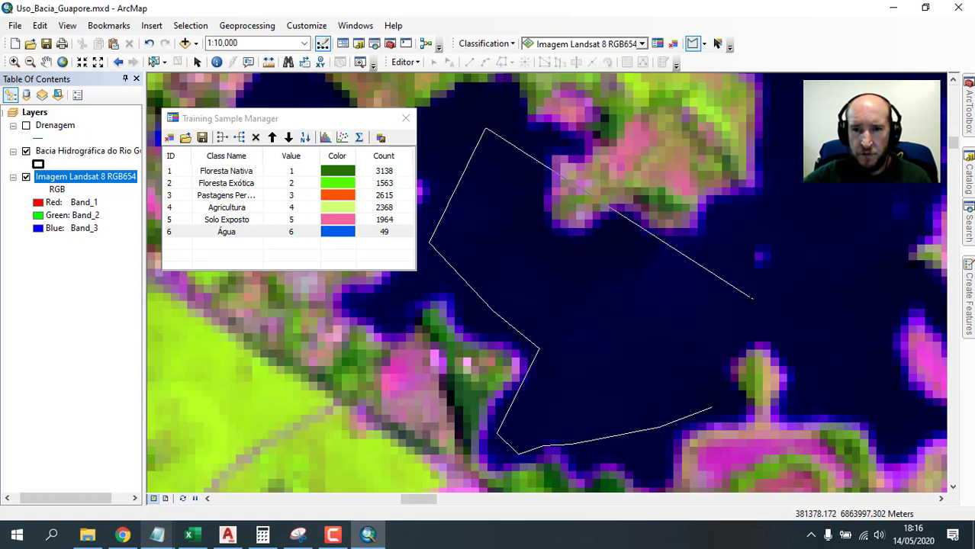
{"action": "left_click", "coordinate": [737, 303]}
{"action": "left_click", "coordinate": [698, 244]}
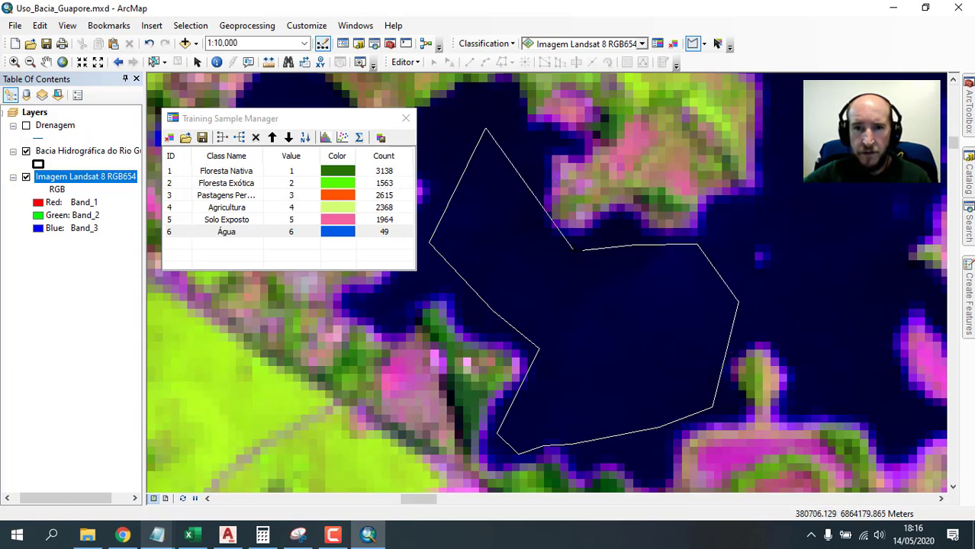
{"action": "left_click", "coordinate": [573, 250]}
{"action": "left_click", "coordinate": [545, 232]}
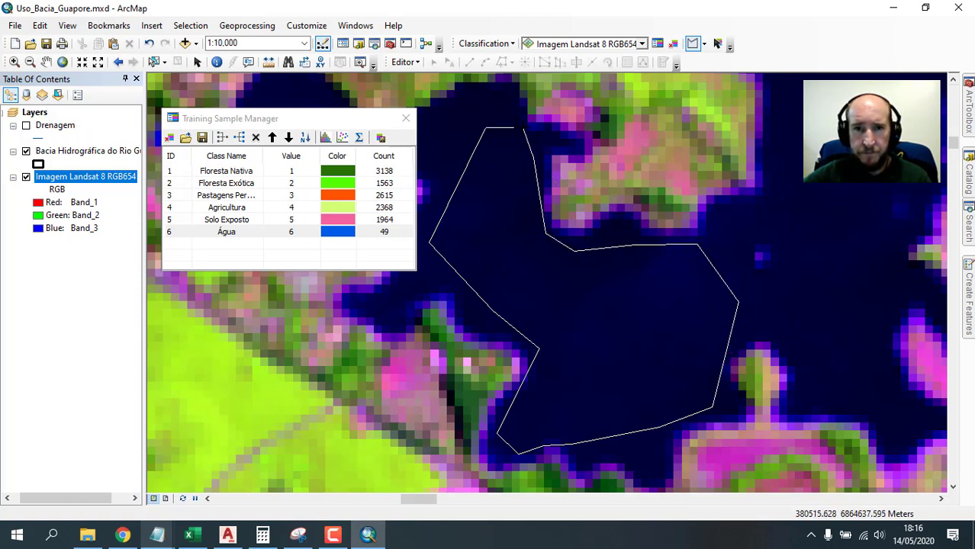
{"action": "double_click", "coordinate": [506, 127]}
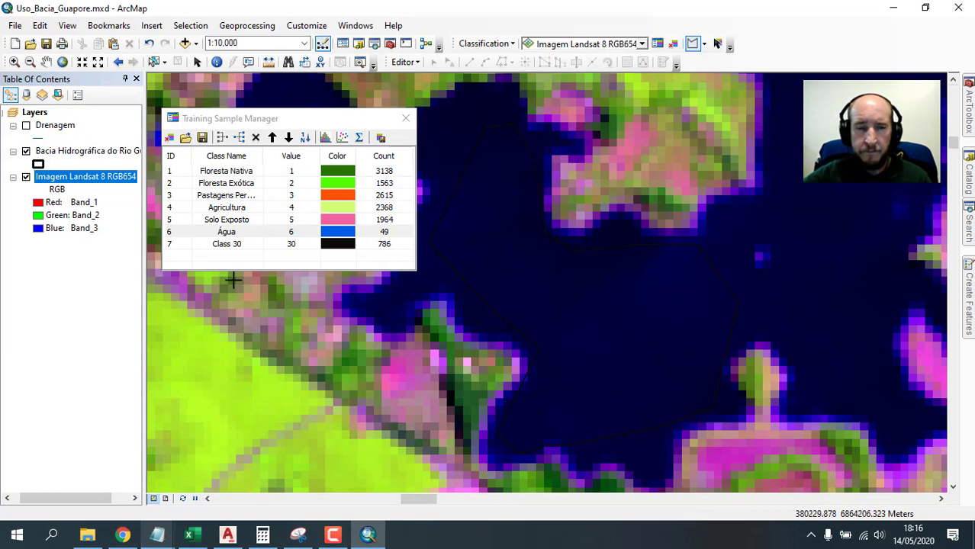
Merge the reservoir's new training sample into the Água class.
{"action": "left_click", "coordinate": [184, 234]}
{"action": "left_click", "coordinate": [180, 246], "text": "shift"}
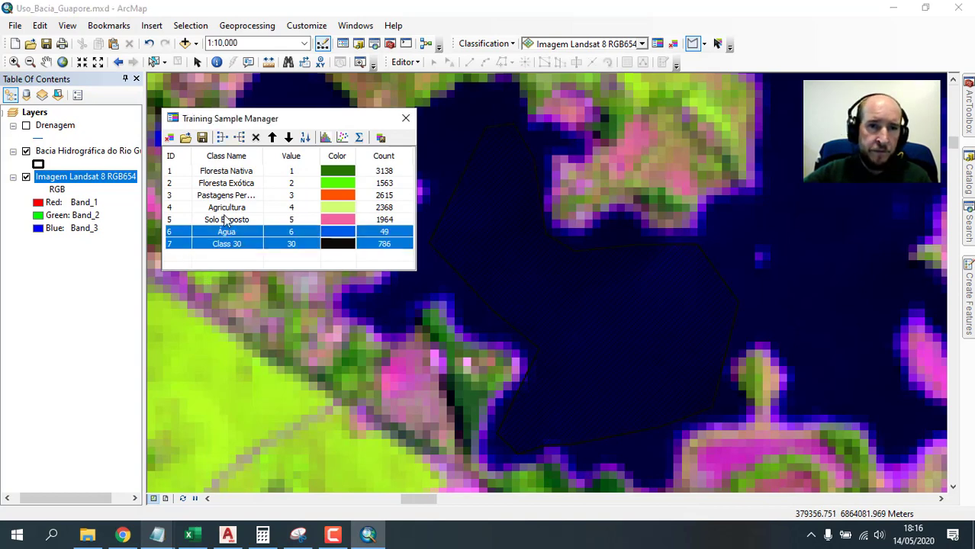
{"action": "left_click", "coordinate": [222, 138]}
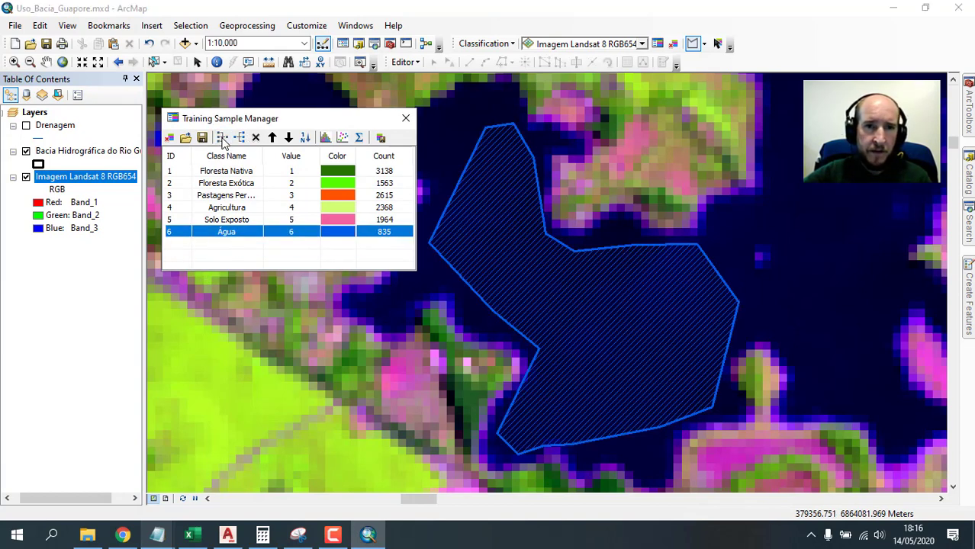
Return to the full extent of the Landsat 8 image and examine the winding river channel in the southern basin.
{"action": "right_click", "coordinate": [108, 179]}
{"action": "left_click", "coordinate": [157, 254]}
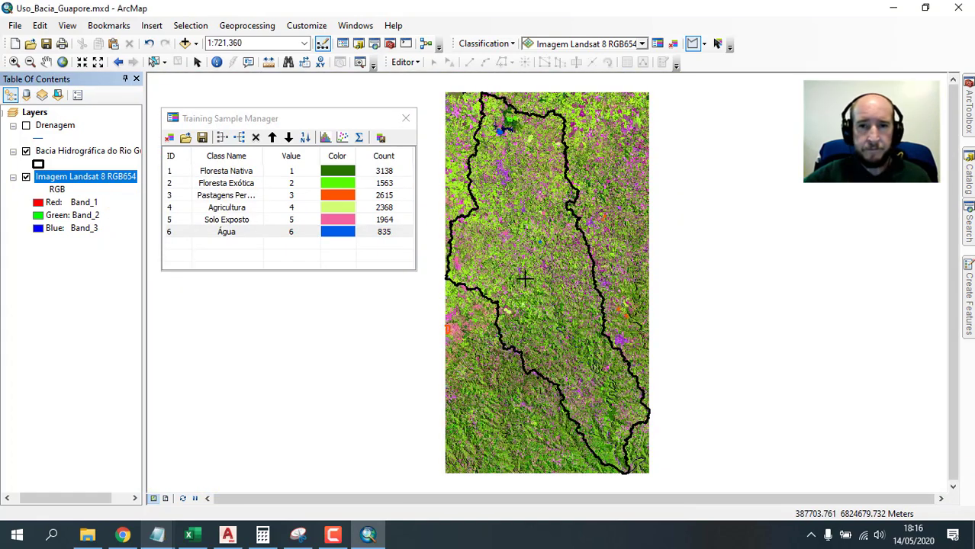
{"action": "scroll", "coordinate": [606, 415], "scroll_direction": "up", "scroll_amount": 3}
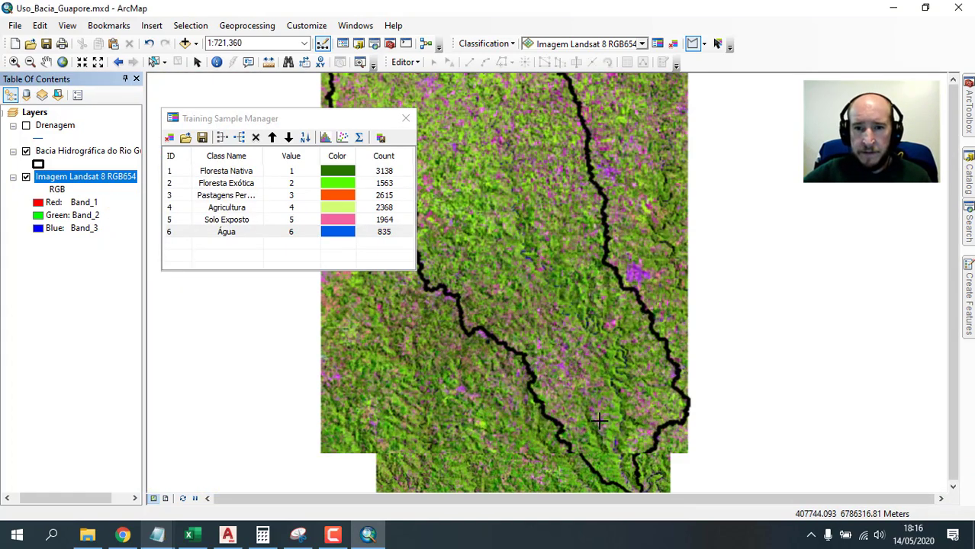
{"action": "scroll", "coordinate": [613, 418], "scroll_direction": "up", "scroll_amount": 3}
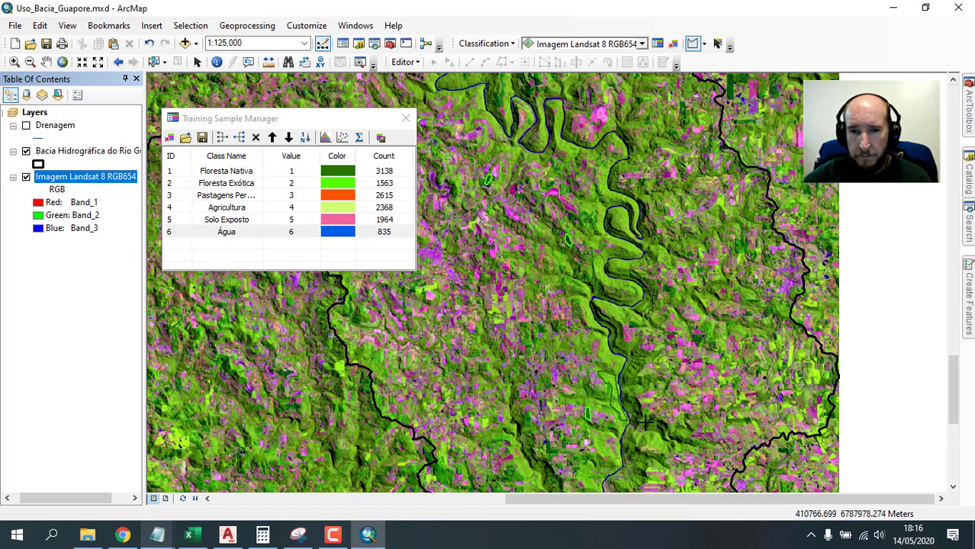
{"action": "scroll", "coordinate": [643, 425], "scroll_direction": "up", "scroll_amount": 2}
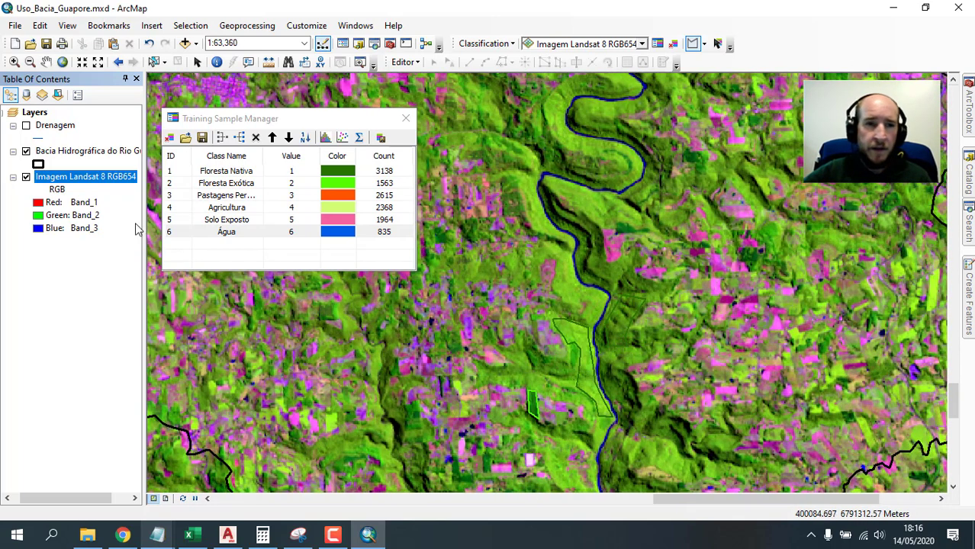
Save the training samples as a shapefile named Amostras in the Landsat 8 folder.
{"action": "left_click", "coordinate": [202, 138]}
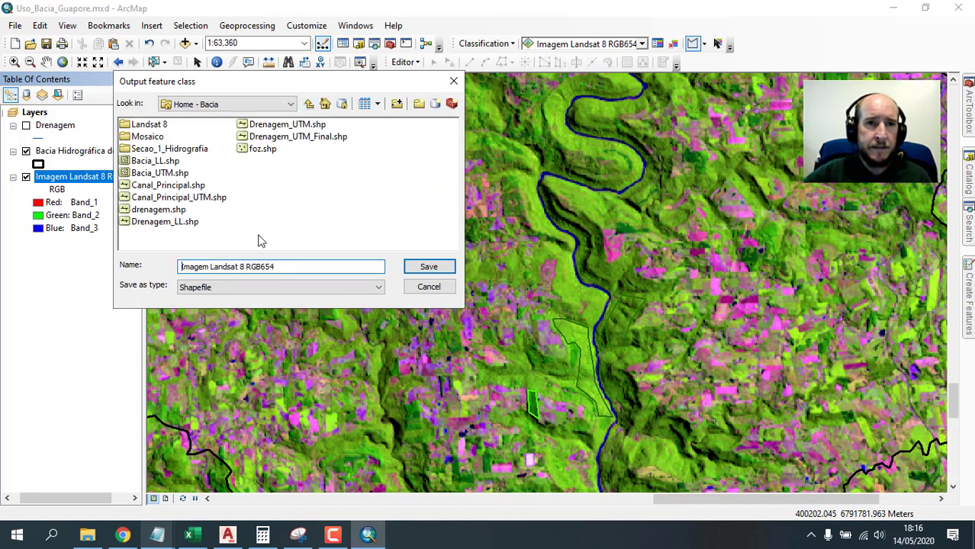
{"action": "double_click", "coordinate": [150, 125]}
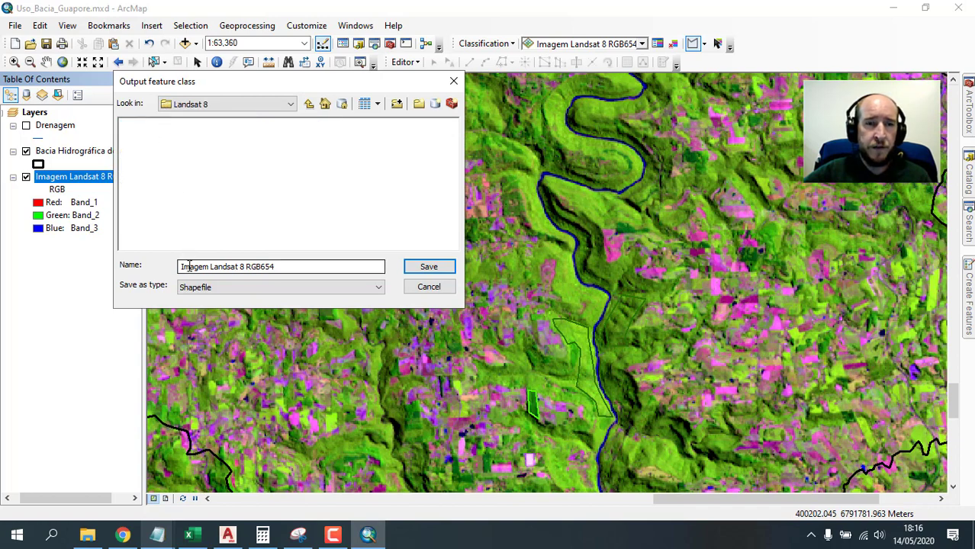
{"action": "left_click_drag", "start_coordinate": [316, 270], "coordinate": [32, 271]}
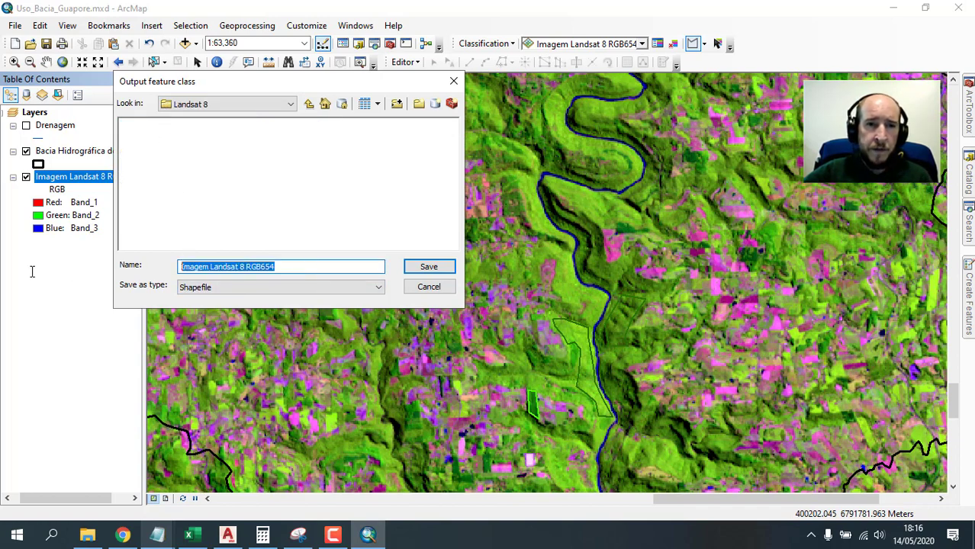
{"action": "type", "text": "Amostras"}
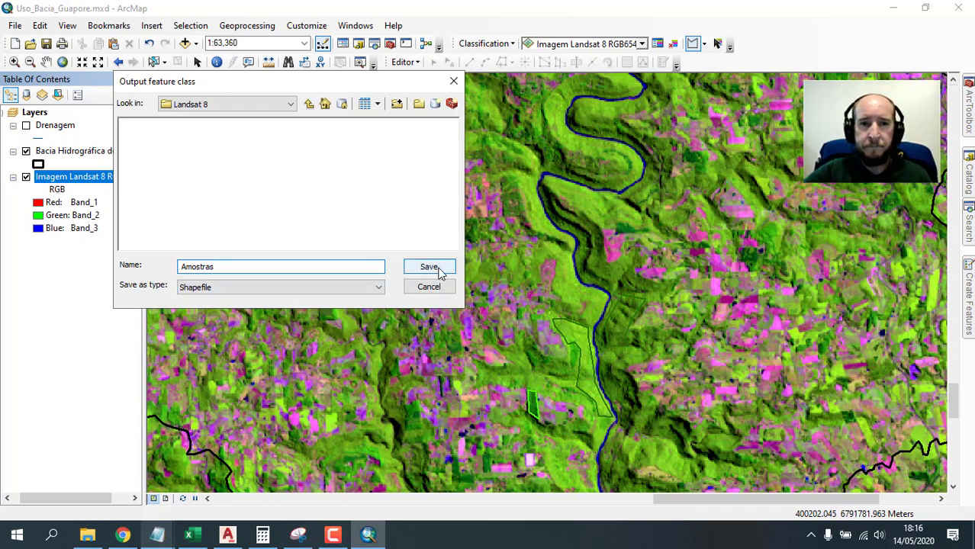
{"action": "key", "text": "Tab"}
{"action": "key", "text": "alt+Down"}
{"action": "left_click", "coordinate": [387, 237]}
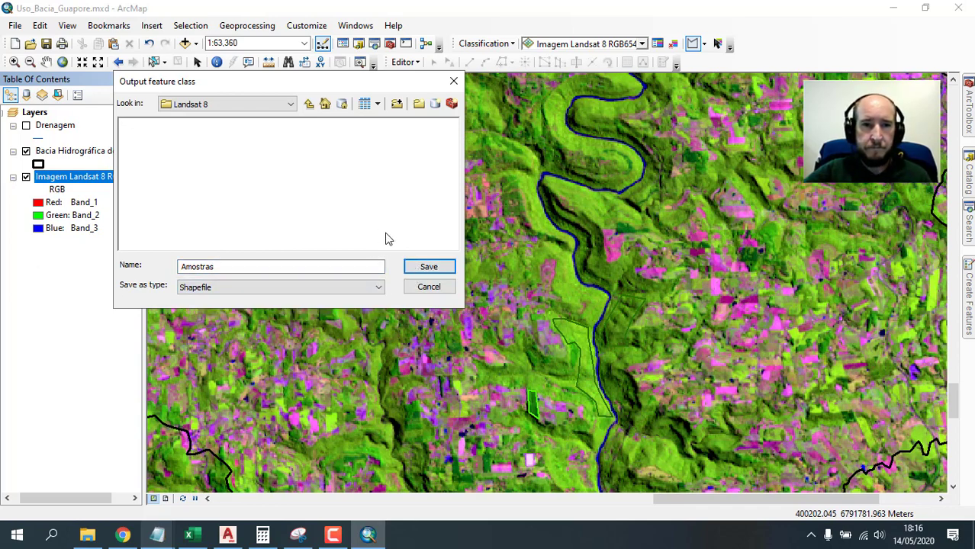
{"action": "left_click", "coordinate": [420, 268]}
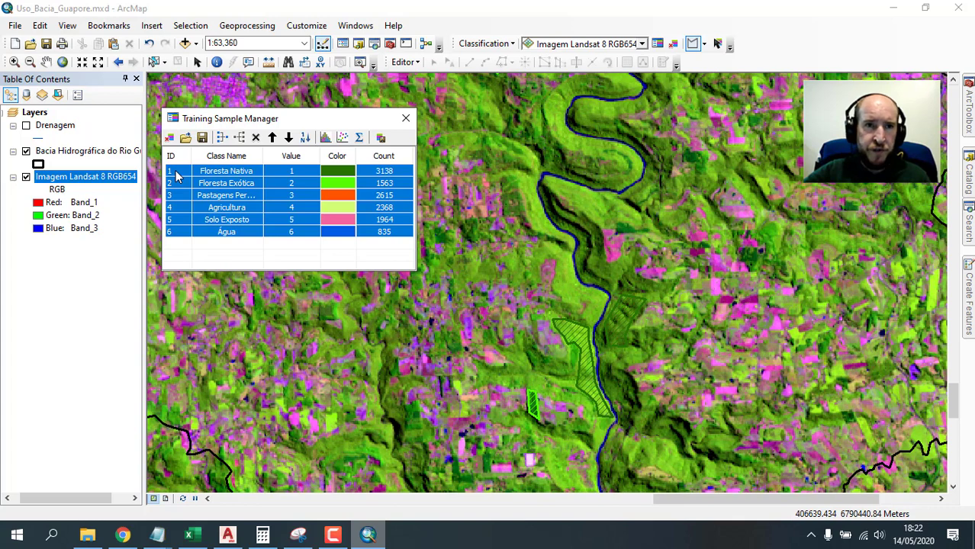
Try to create a signature file named Amostras.gsg in the Landsat 8 folder from all six training classes.
{"action": "left_click", "coordinate": [175, 174]}
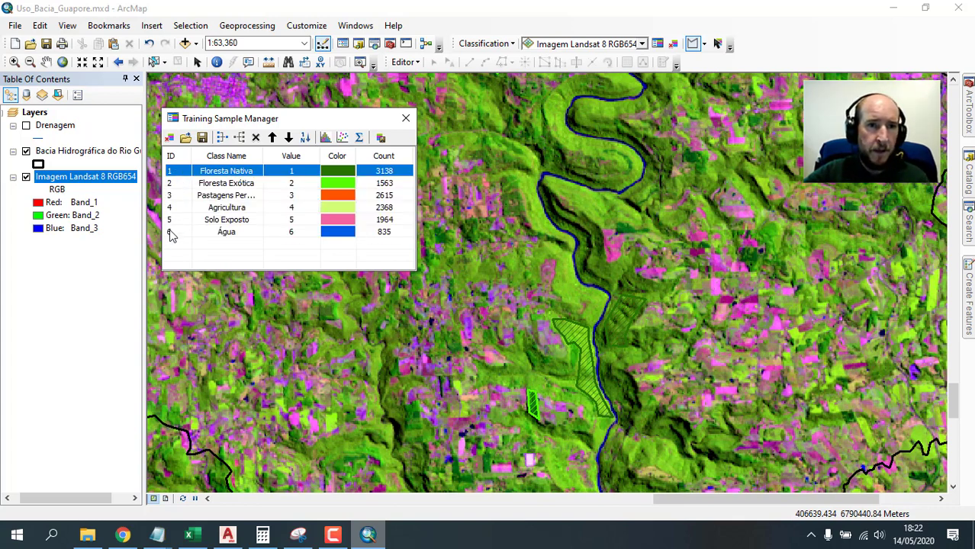
{"action": "left_click", "coordinate": [171, 233], "text": "shift"}
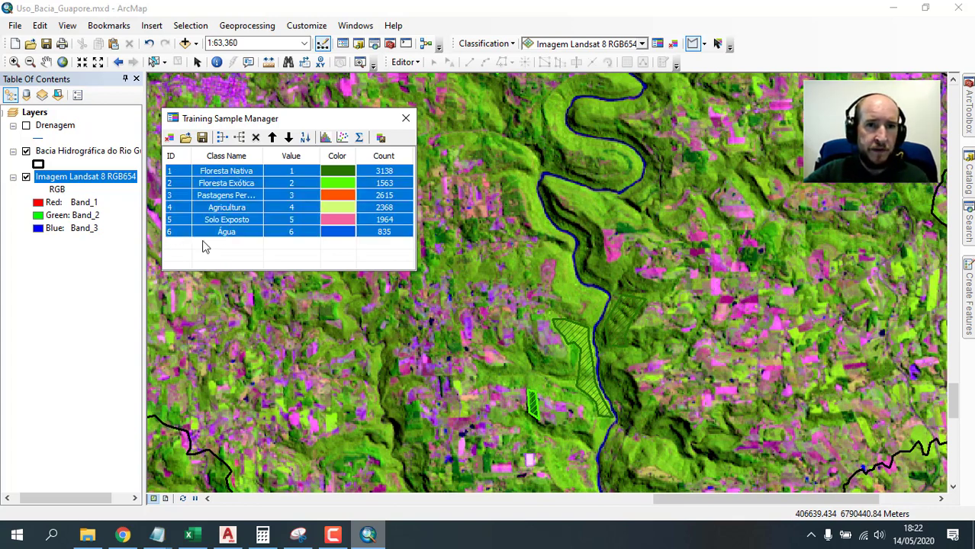
{"action": "left_click", "coordinate": [381, 138]}
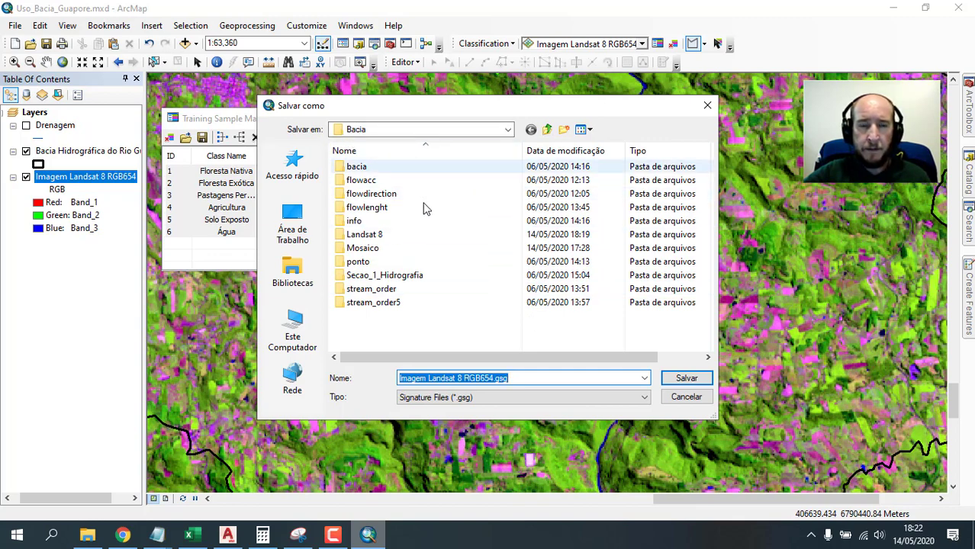
{"action": "double_click", "coordinate": [380, 241]}
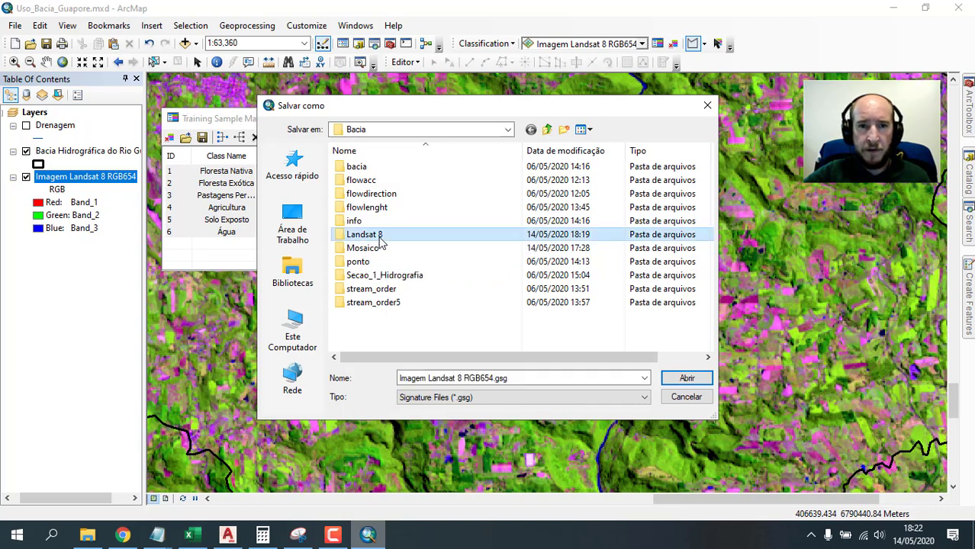
{"action": "left_click", "coordinate": [494, 379]}
{"action": "key", "text": "shift+Home"}
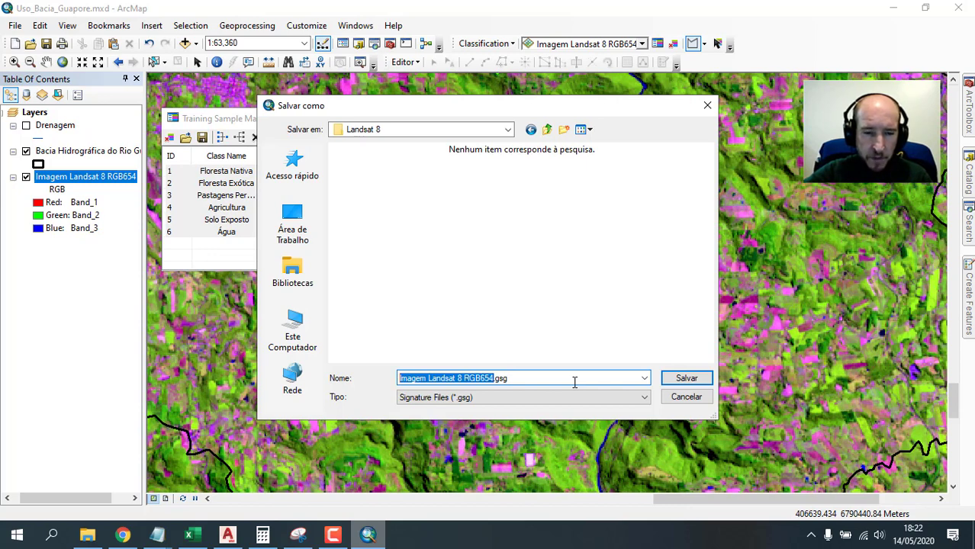
{"action": "type", "text": "Amostras"}
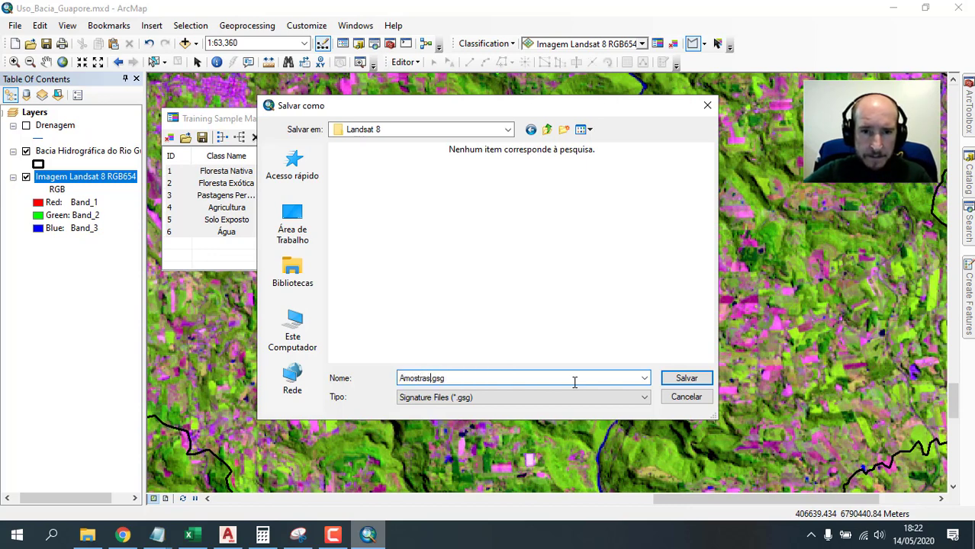
{"action": "key", "text": "shift+Home"}
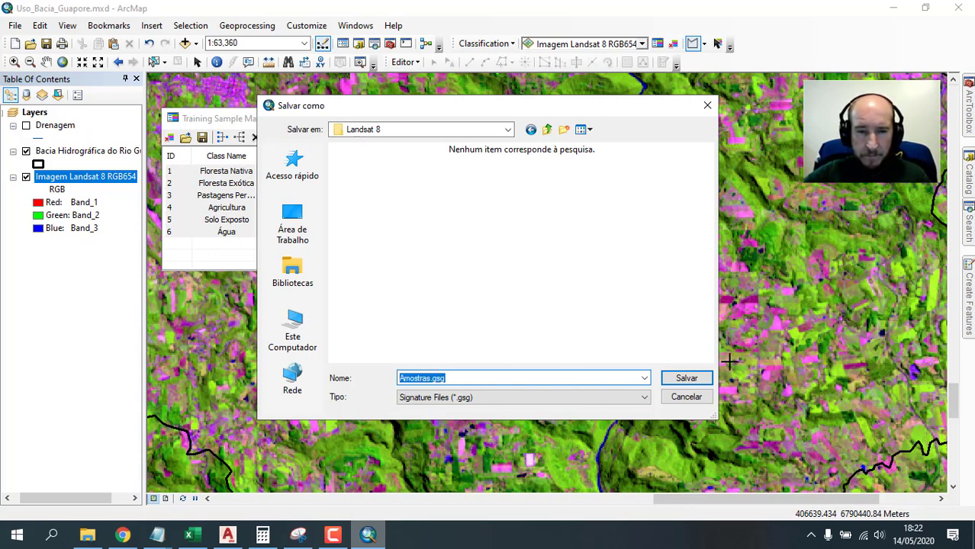
{"action": "left_click", "coordinate": [690, 378]}
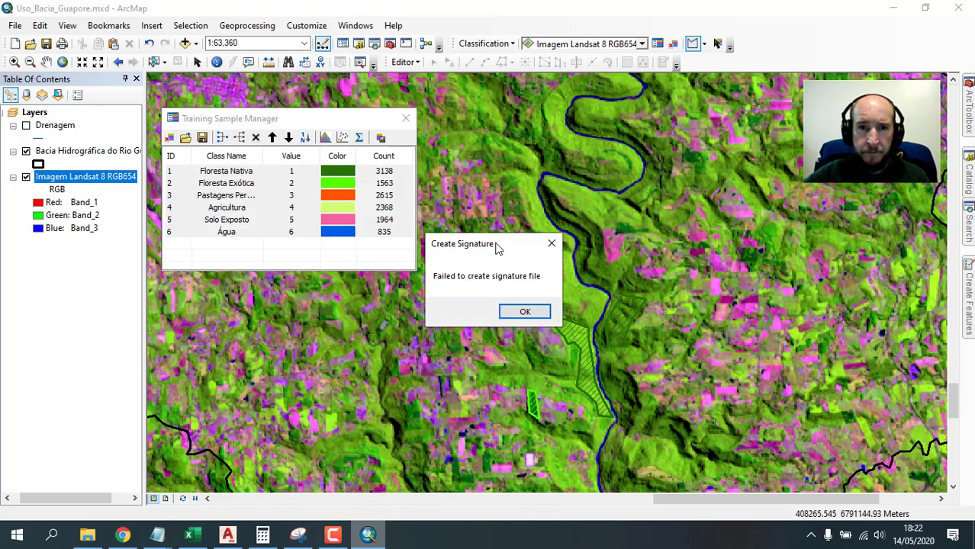
{"action": "left_click", "coordinate": [525, 312]}
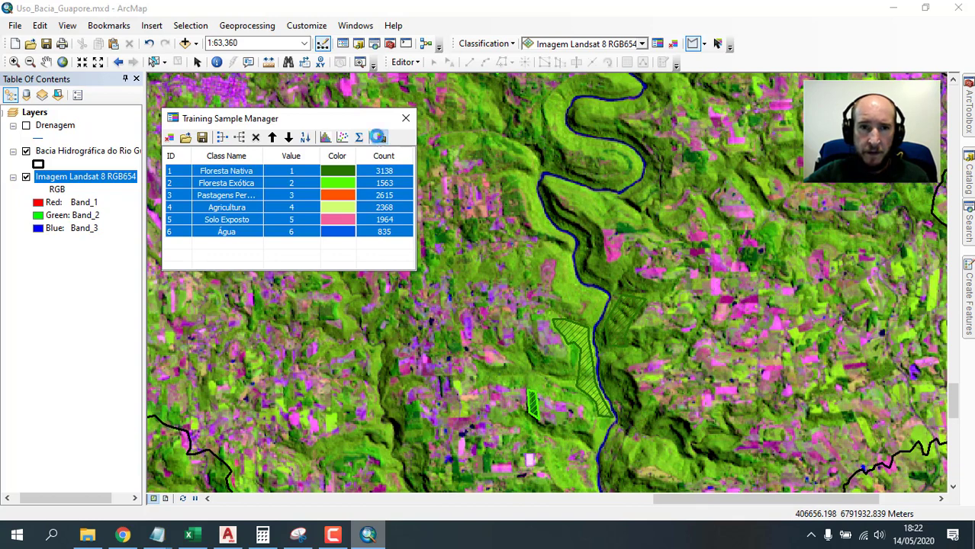
Create the signature file Amostras.gsg in the Bacia folder from the six selected training classes.
{"action": "left_click", "coordinate": [381, 137]}
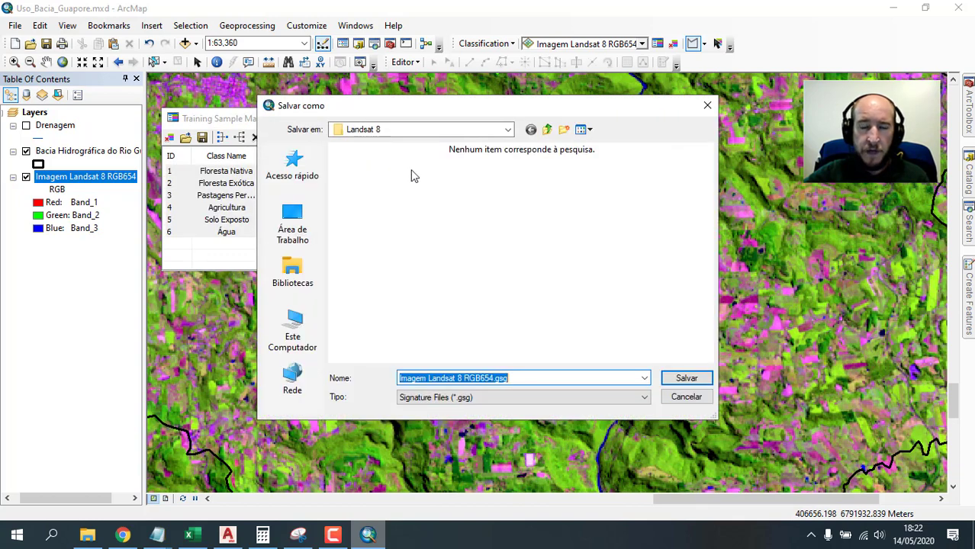
{"action": "left_click", "coordinate": [546, 130]}
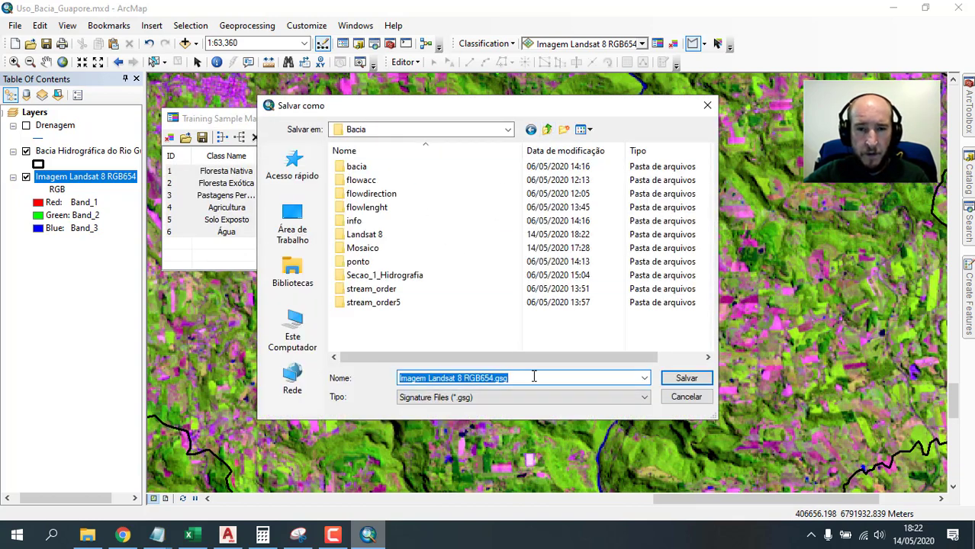
{"action": "type", "text": "Amostras.gsg"}
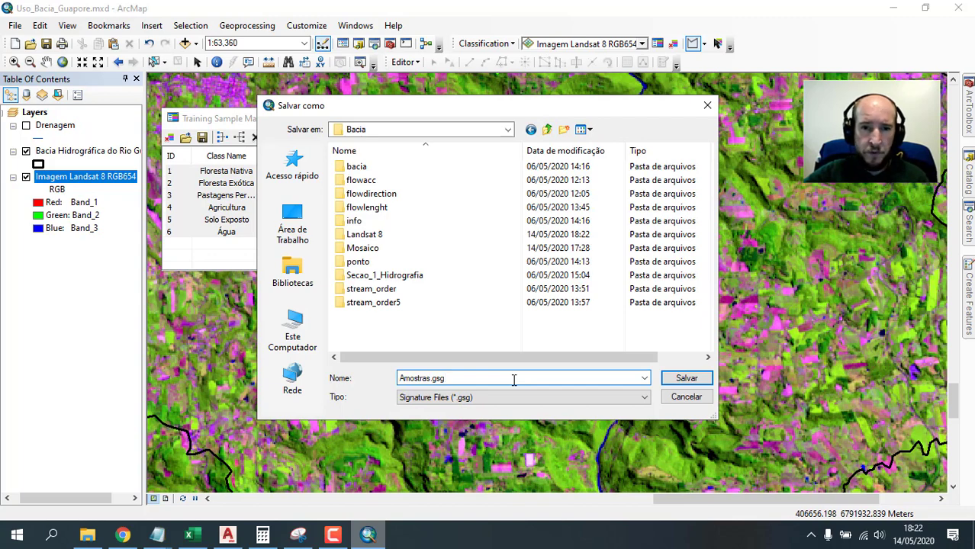
{"action": "left_click", "coordinate": [686, 379]}
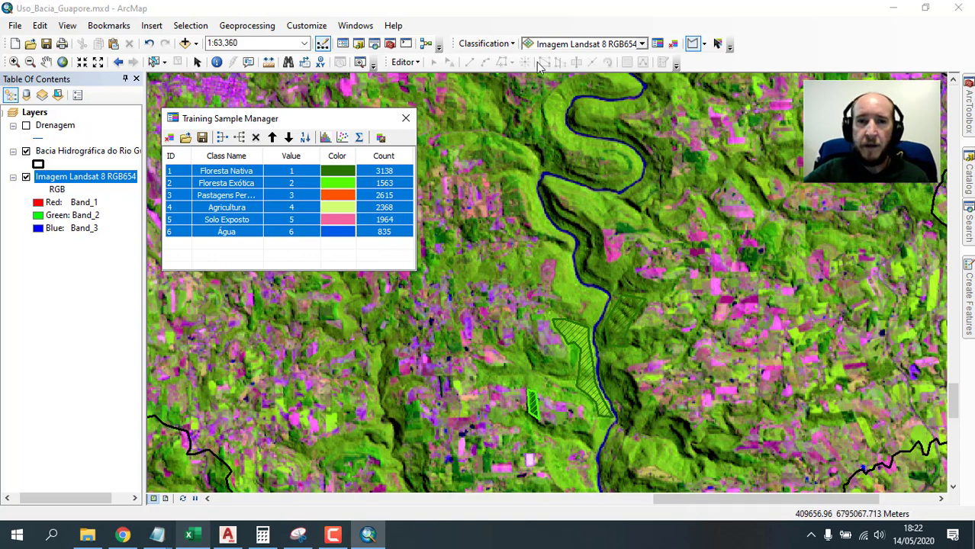
Start a Maximum Likelihood Classification of the Landsat 8 image with amostras.gsg from the Bacia folder as the input signature file.
{"action": "left_click", "coordinate": [513, 45]}
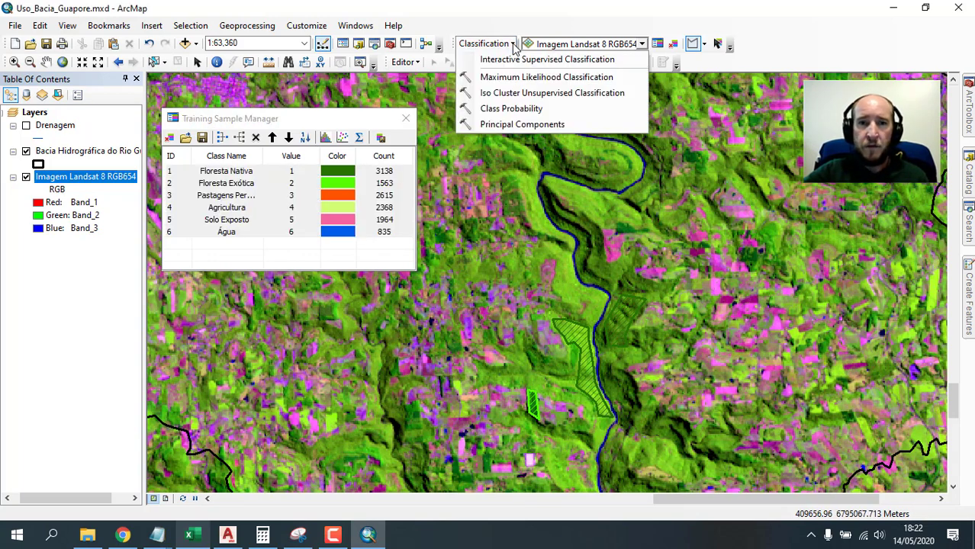
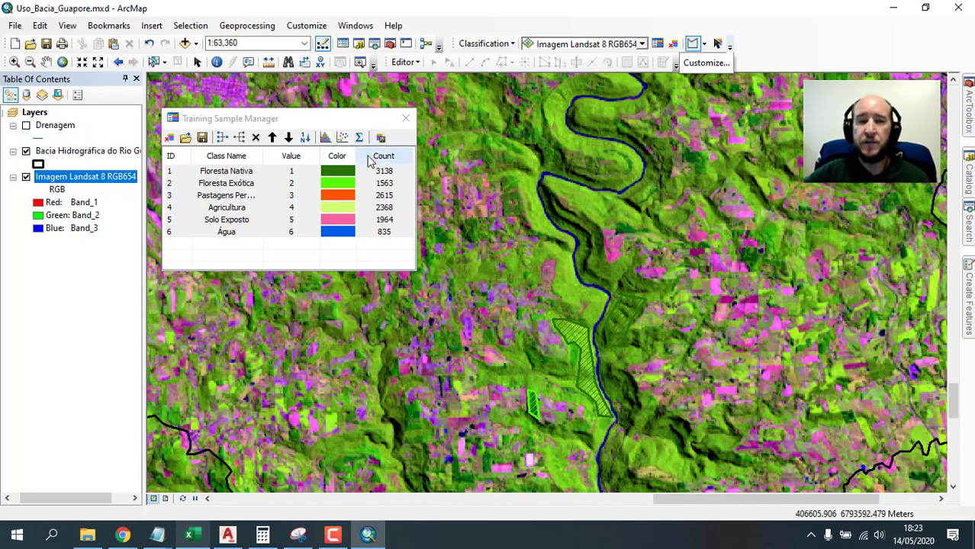
{"action": "left_click", "coordinate": [515, 44]}
{"action": "left_click", "coordinate": [512, 45]}
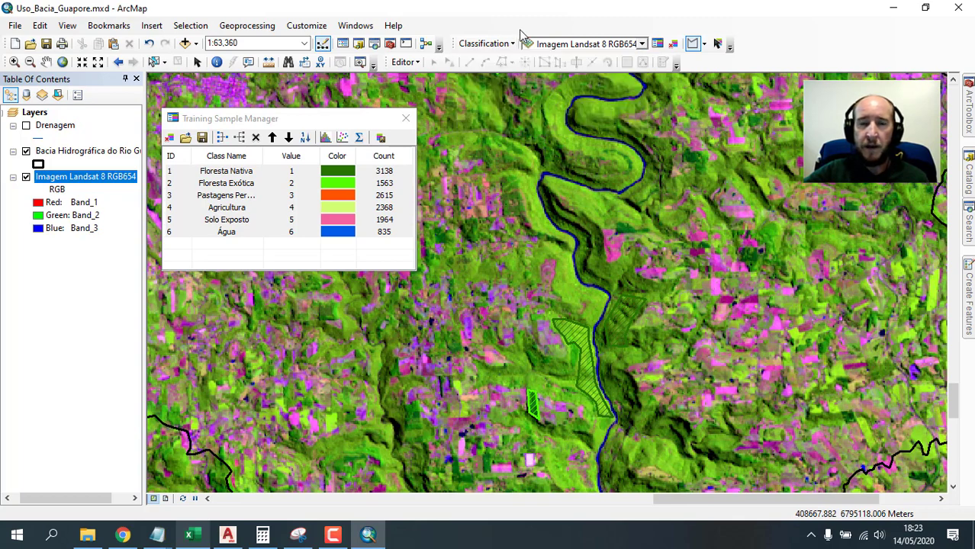
{"action": "left_click", "coordinate": [513, 45]}
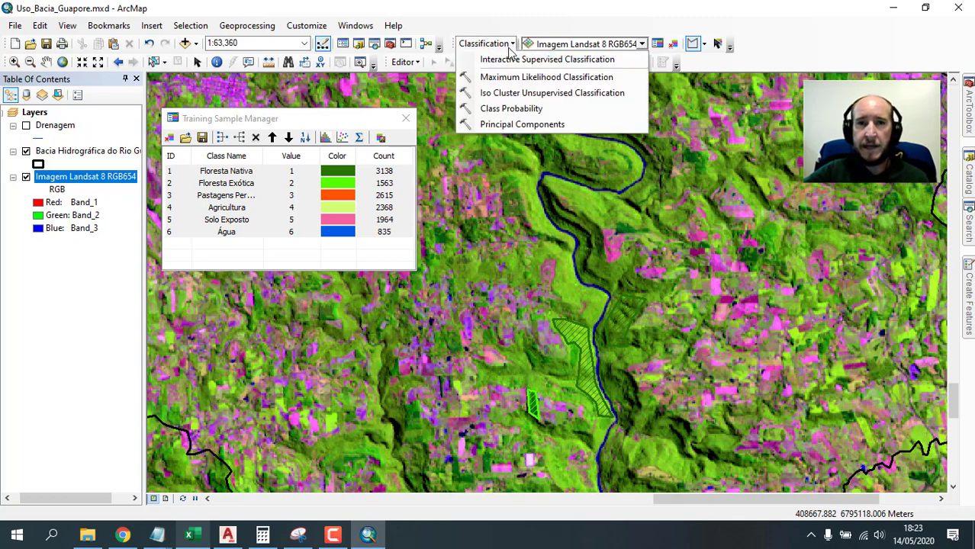
{"action": "left_click", "coordinate": [581, 79]}
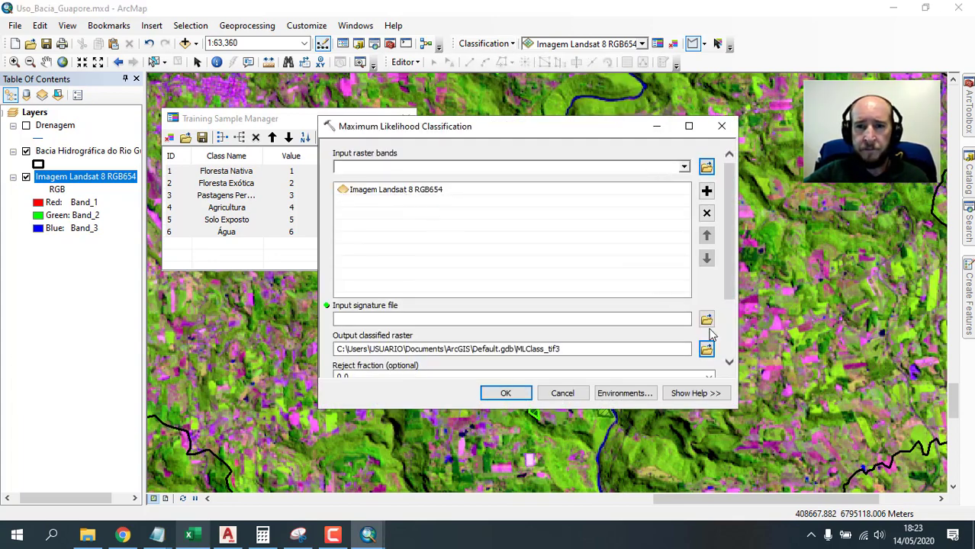
{"action": "left_click_drag", "start_coordinate": [734, 282], "coordinate": [734, 330]}
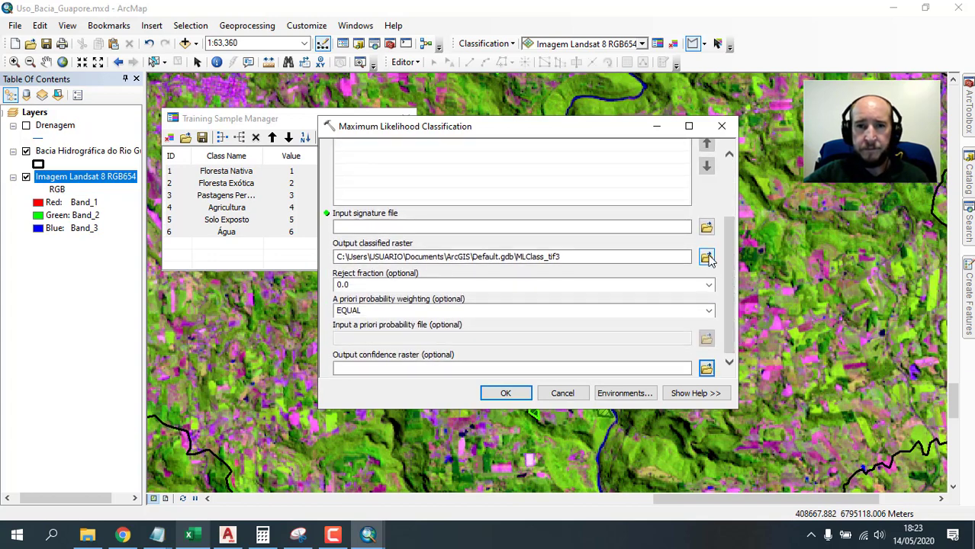
{"action": "left_click", "coordinate": [707, 229]}
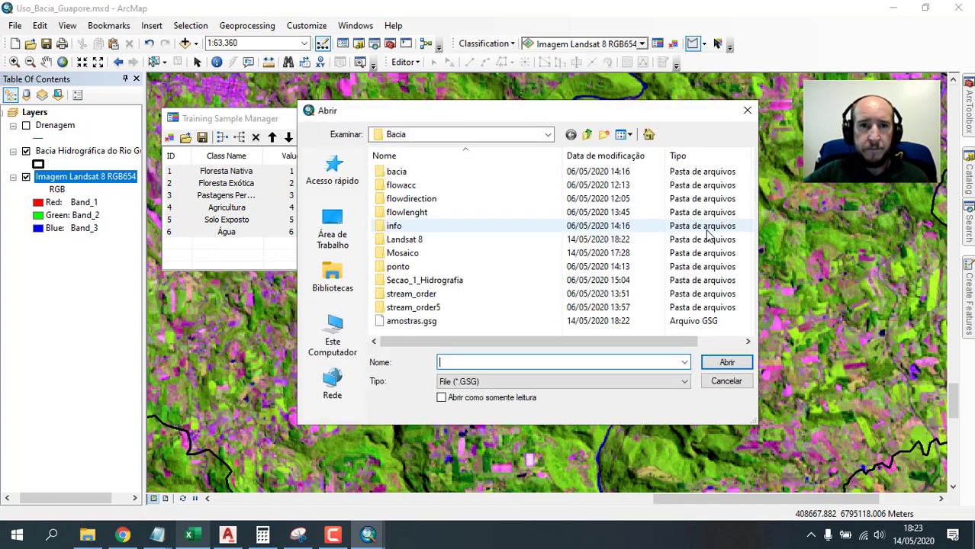
{"action": "left_click", "coordinate": [401, 323]}
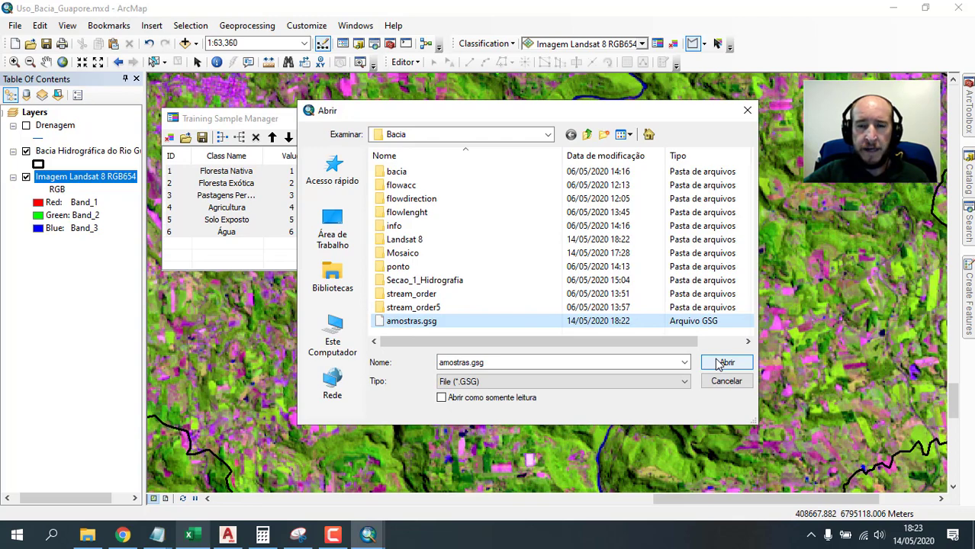
{"action": "left_click", "coordinate": [725, 363]}
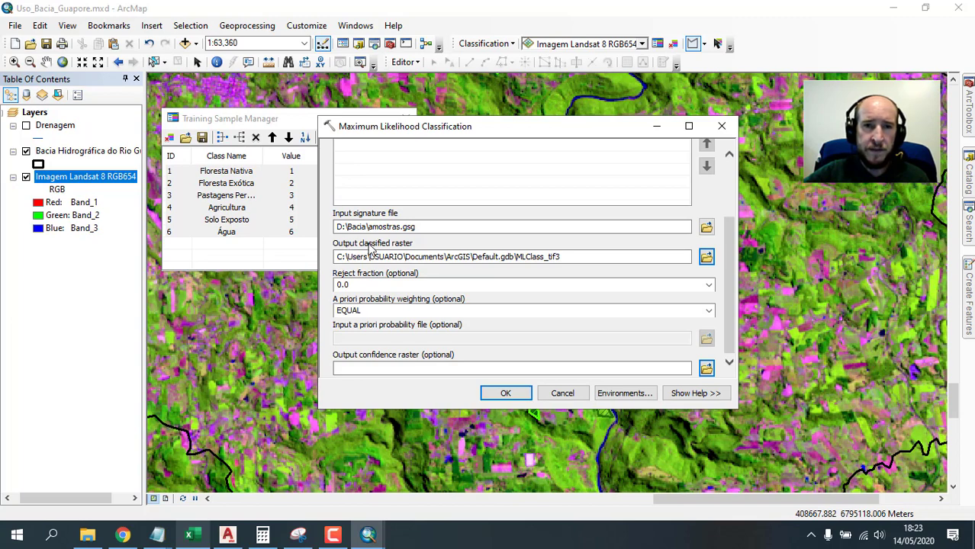
Set the output classified raster to Uso.tif in the Landsat 8 folder and run the classification.
{"action": "left_click", "coordinate": [705, 256]}
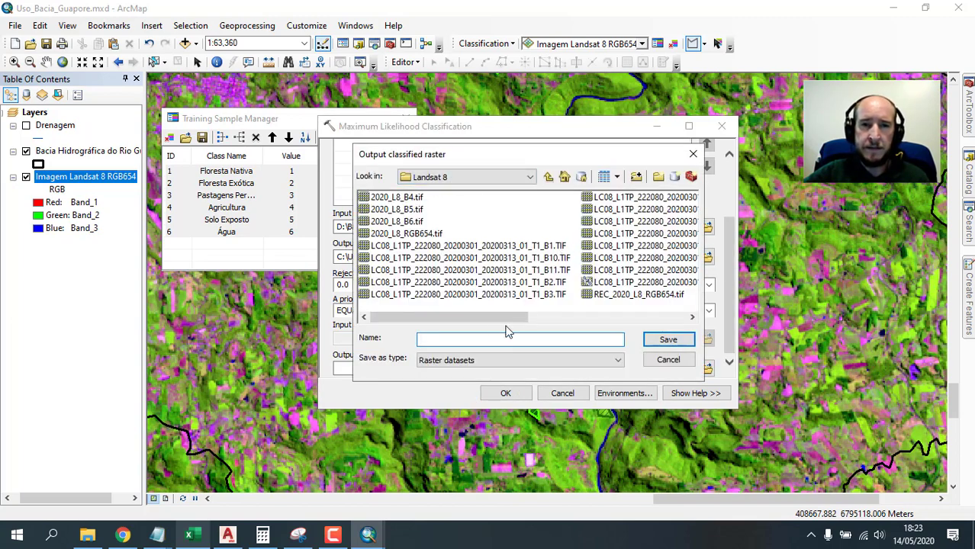
{"action": "type", "text": "U"}
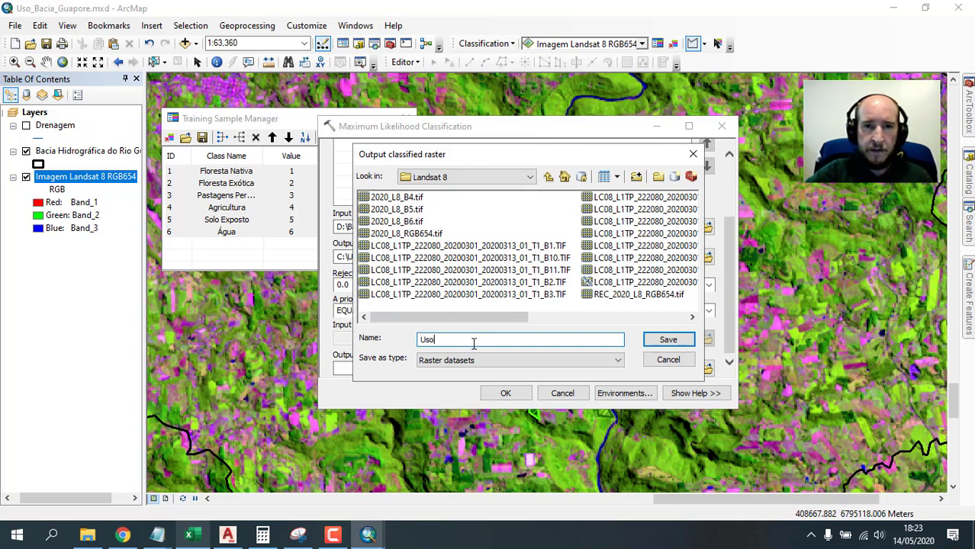
{"action": "type", "text": "so"}
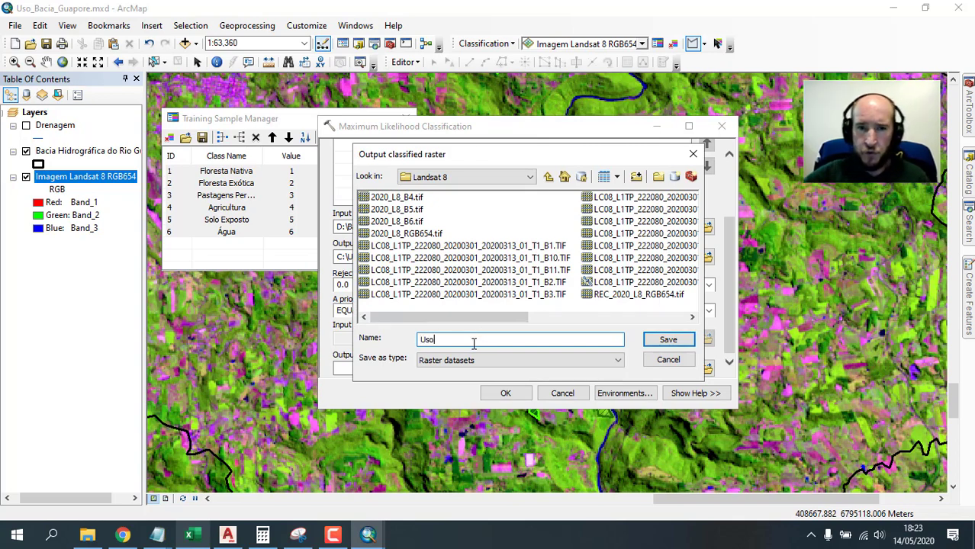
{"action": "left_click", "coordinate": [668, 340]}
{"action": "left_click", "coordinate": [476, 257]}
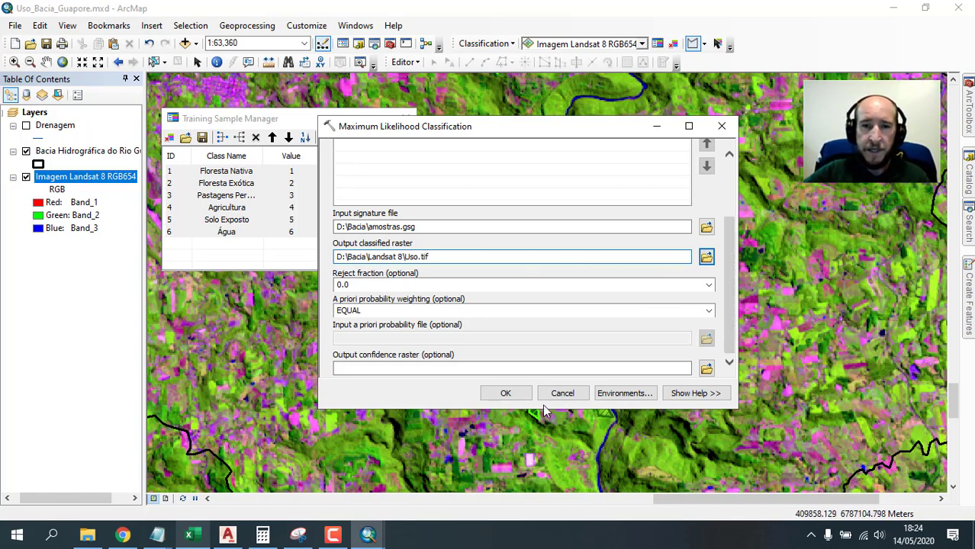
{"action": "left_click", "coordinate": [505, 394]}
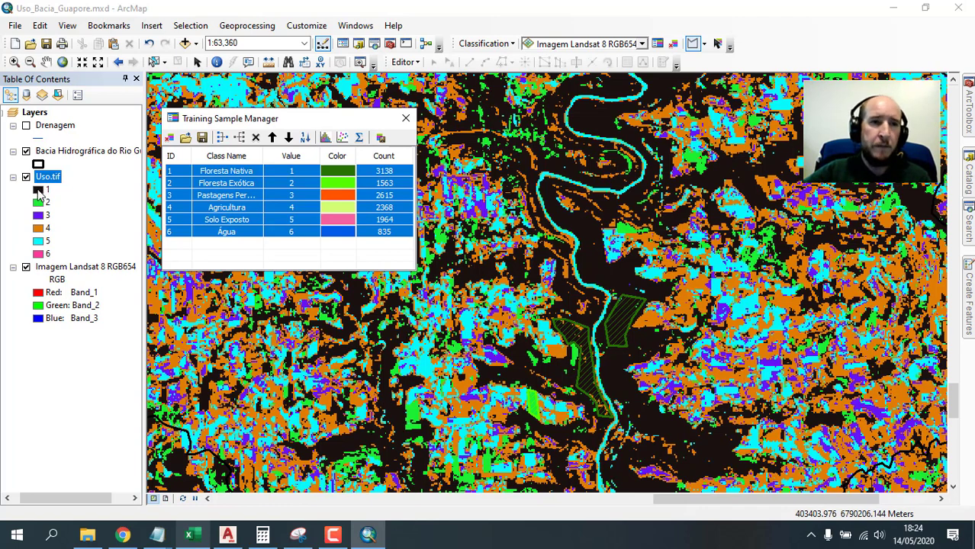
Recolour class 1 of the Uso.tif layer with a medium green fill.
{"action": "double_click", "coordinate": [38, 191]}
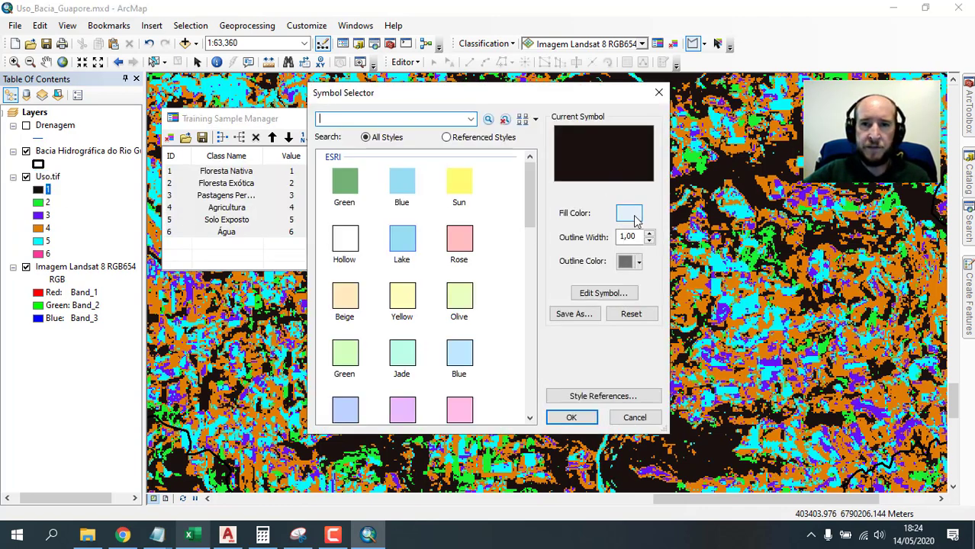
{"action": "left_click", "coordinate": [635, 215]}
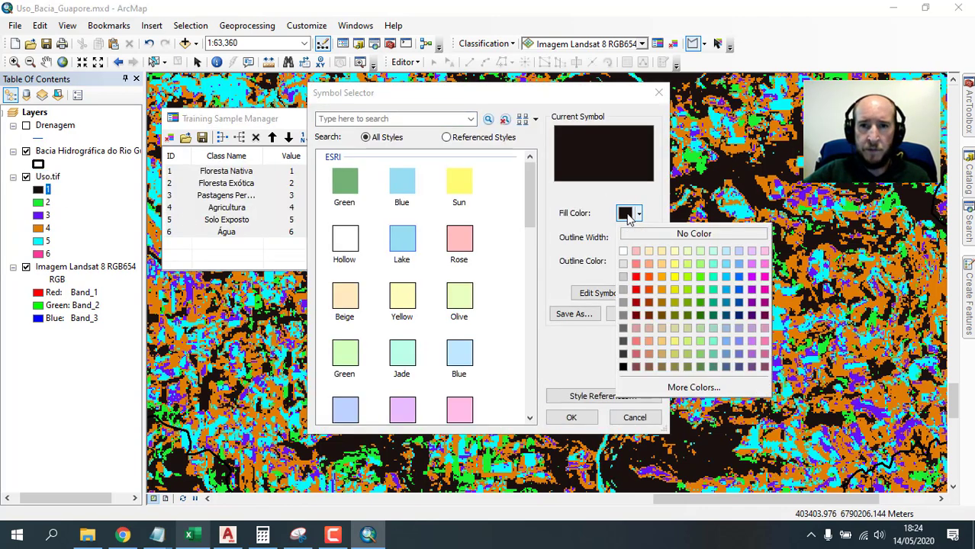
{"action": "left_click", "coordinate": [701, 319]}
{"action": "left_click", "coordinate": [626, 215]}
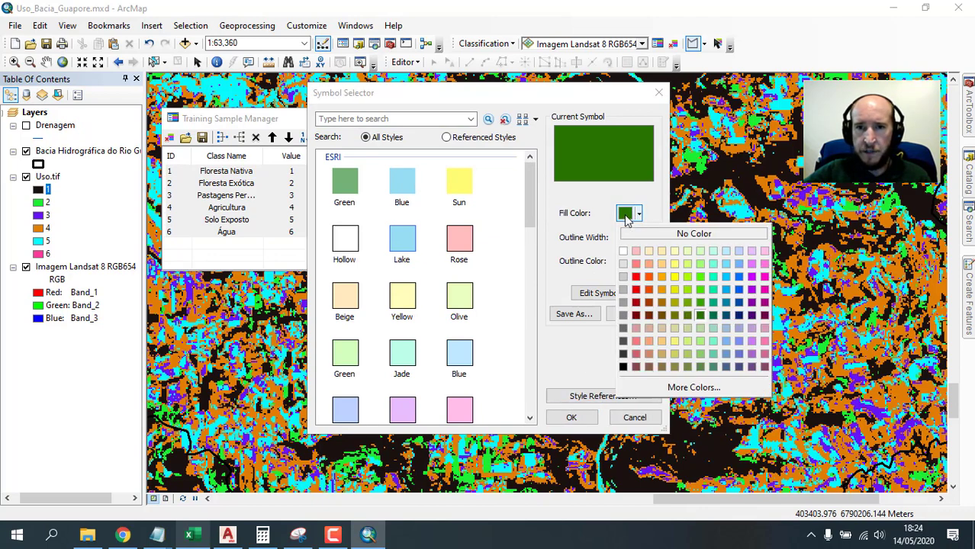
{"action": "left_click", "coordinate": [705, 304]}
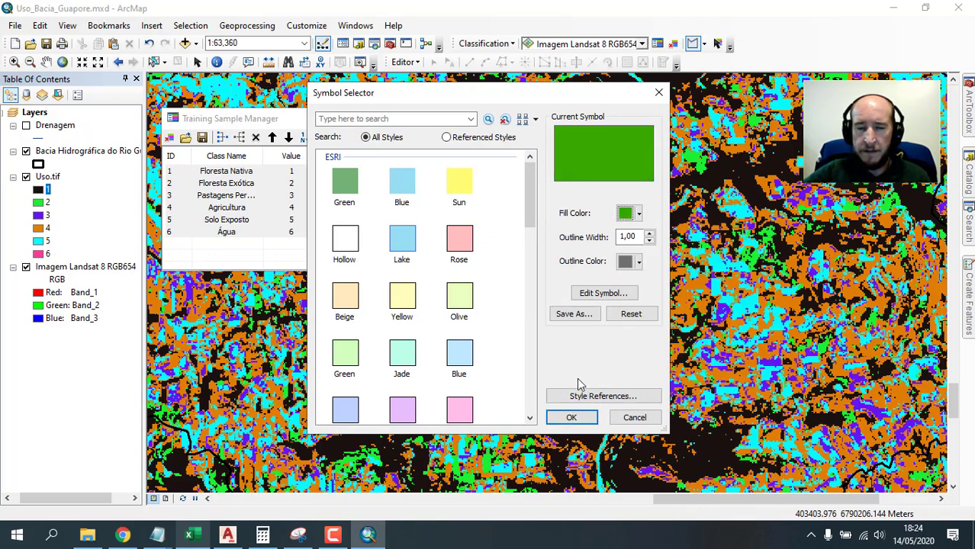
{"action": "left_click", "coordinate": [572, 418]}
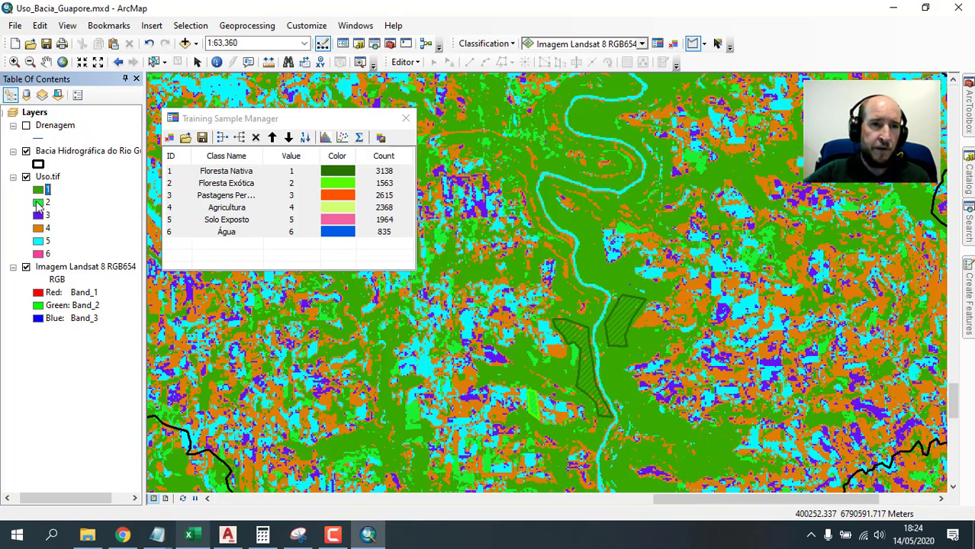
Choose a dark green fill colour for class 2 of the Uso.tif layer.
{"action": "left_click", "coordinate": [38, 202]}
{"action": "left_click", "coordinate": [626, 213]}
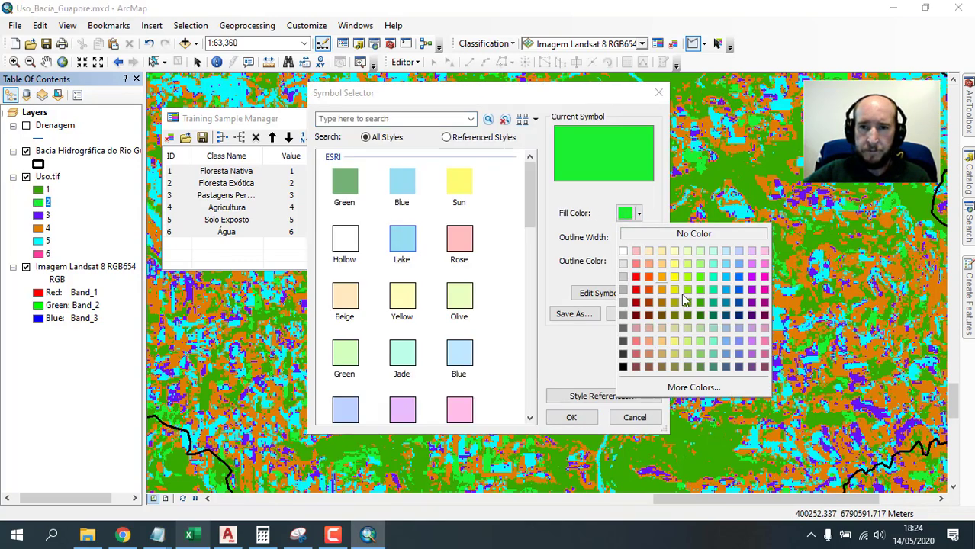
{"action": "left_click", "coordinate": [699, 315]}
{"action": "double_click", "coordinate": [614, 151]}
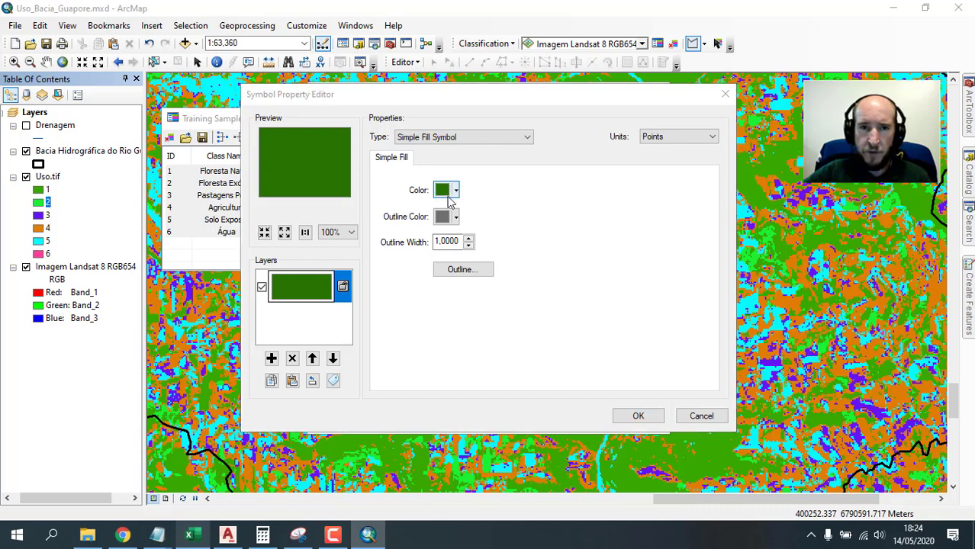
{"action": "left_click", "coordinate": [443, 190]}
{"action": "left_click", "coordinate": [509, 361]}
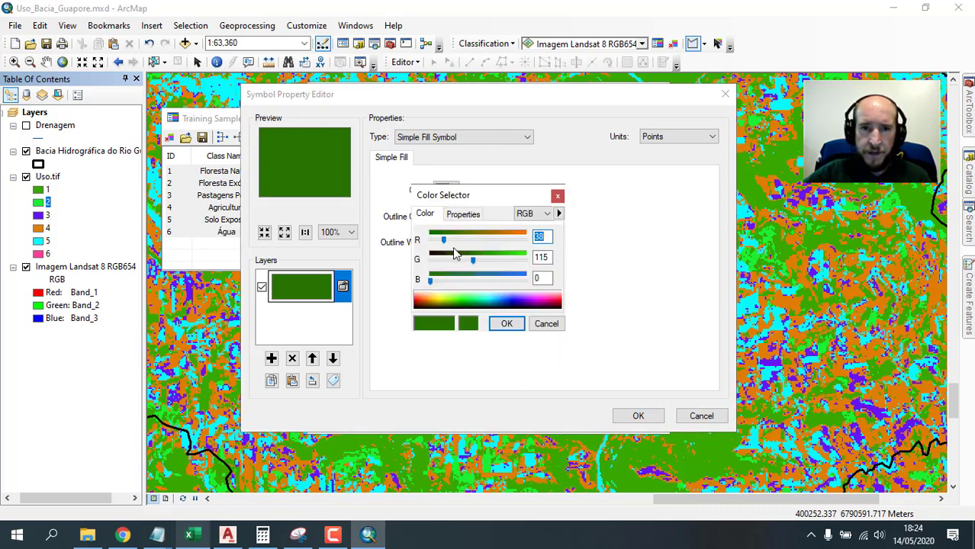
{"action": "left_click_drag", "start_coordinate": [445, 243], "coordinate": [435, 242]}
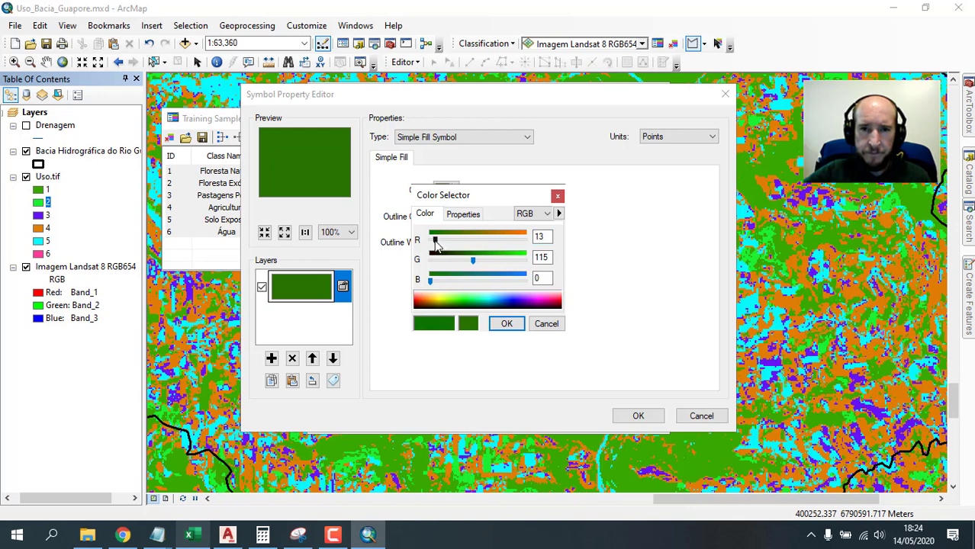
{"action": "left_click", "coordinate": [505, 323]}
{"action": "left_click", "coordinate": [546, 324]}
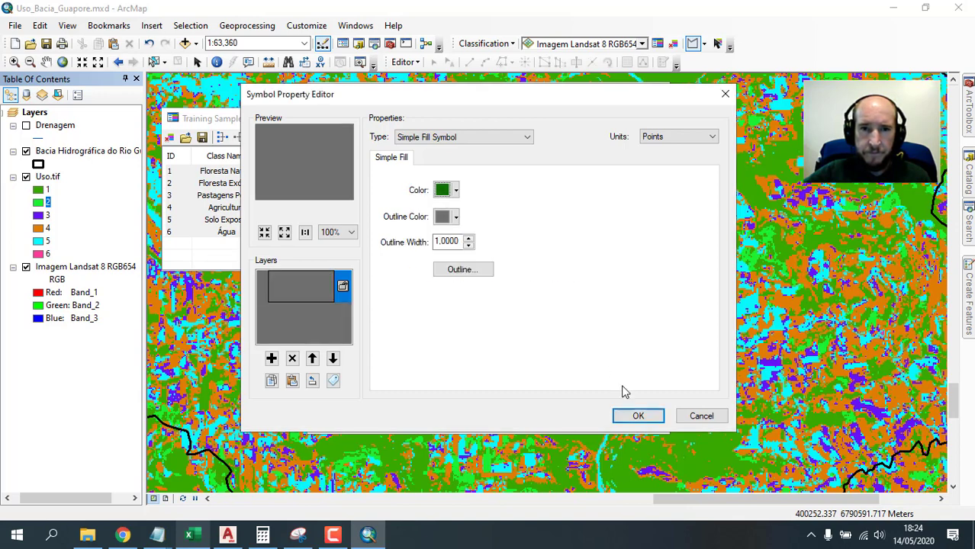
{"action": "left_click", "coordinate": [701, 415]}
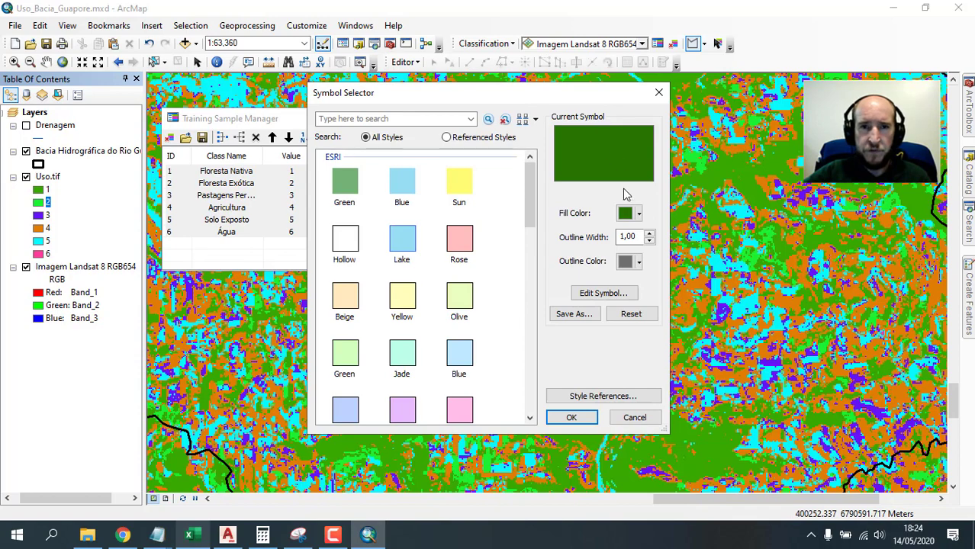
Keep the dark green fill and apply it to class 2 of Uso.tif.
{"action": "left_click", "coordinate": [639, 214]}
{"action": "left_click", "coordinate": [705, 320]}
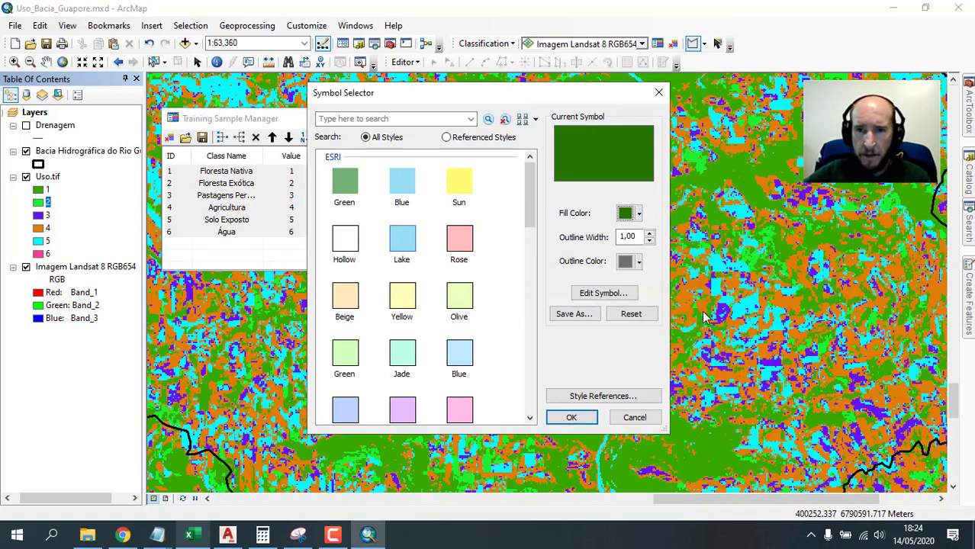
{"action": "left_click", "coordinate": [571, 416]}
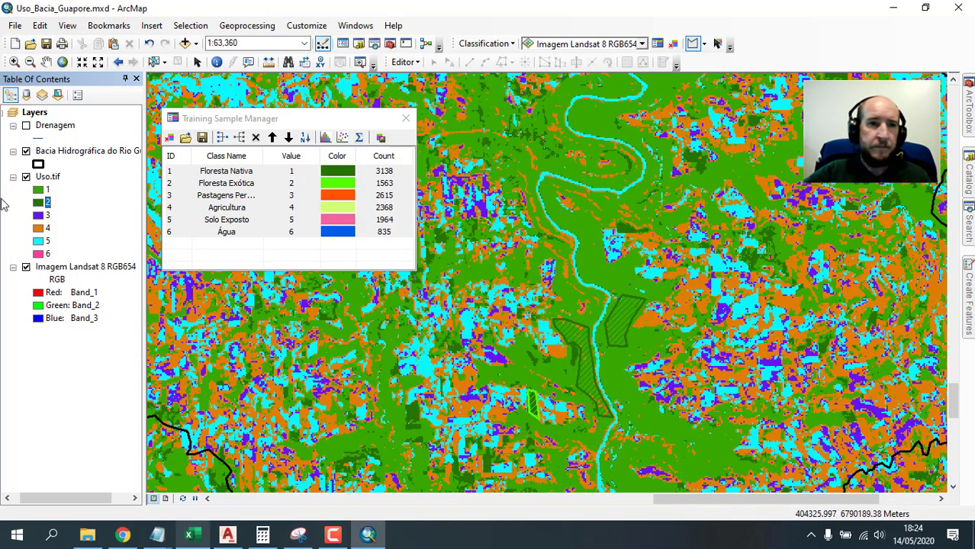
Recolour class 3 of the Uso.tif layer with a light orange fill.
{"action": "double_click", "coordinate": [39, 217]}
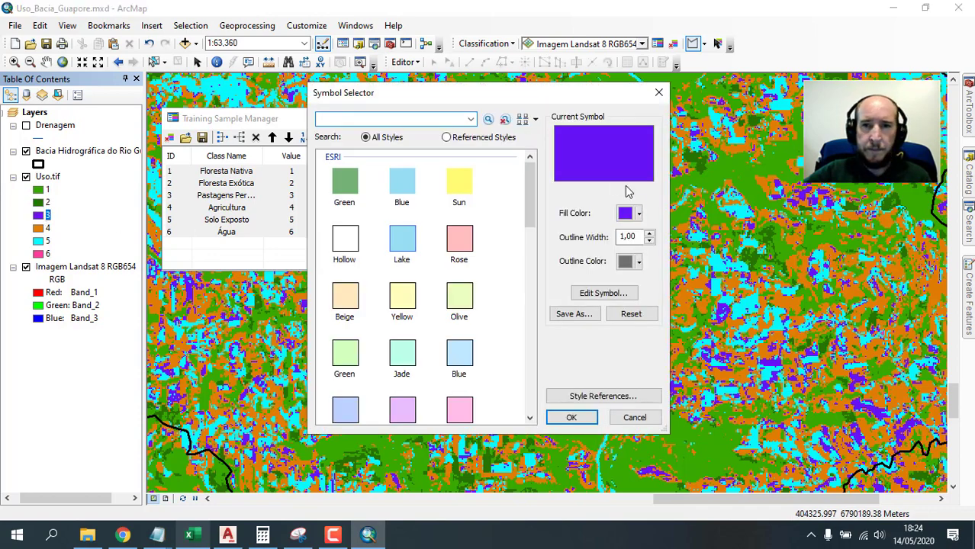
{"action": "left_click", "coordinate": [636, 214]}
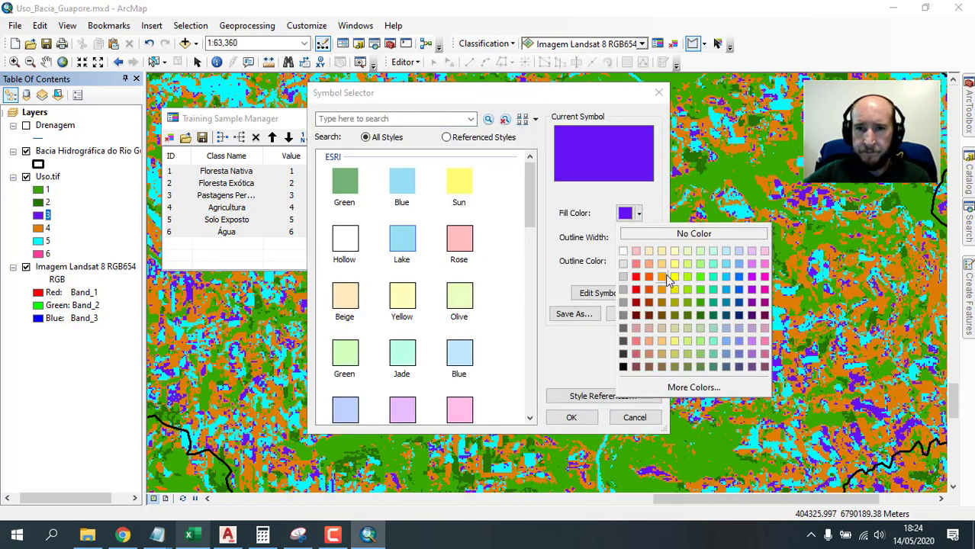
{"action": "left_click", "coordinate": [661, 277]}
{"action": "left_click", "coordinate": [571, 417]}
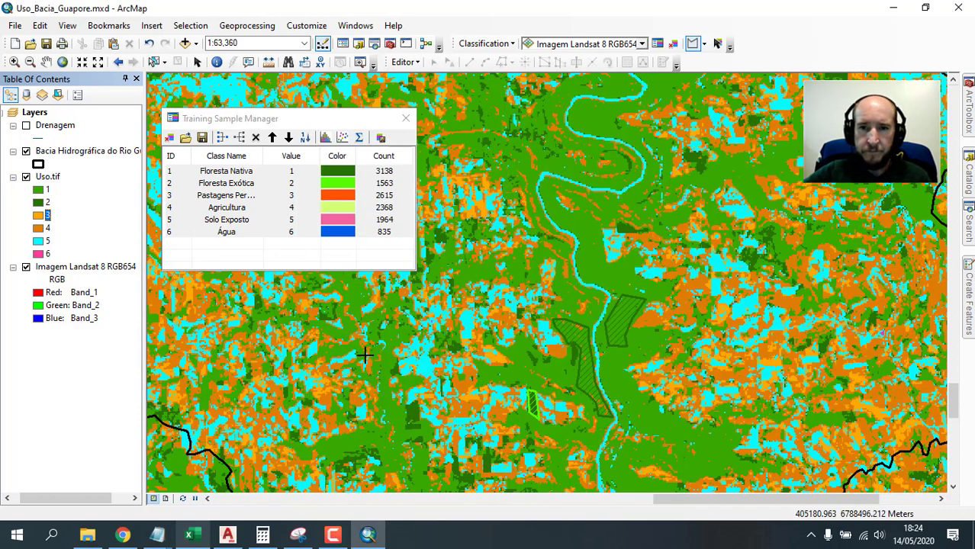
Recolour class 4 of the Uso.tif layer with the pale Olivine Yellow fill.
{"action": "double_click", "coordinate": [39, 229]}
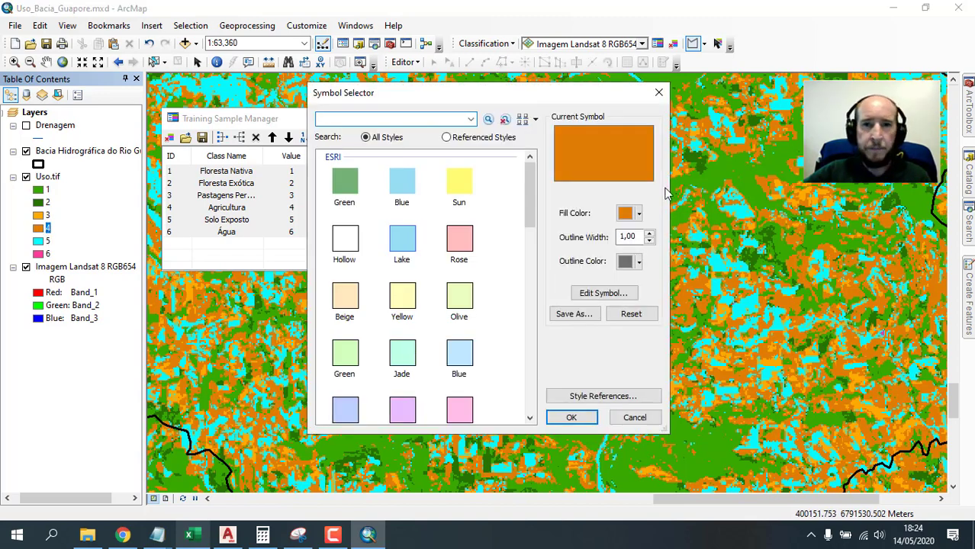
{"action": "left_click", "coordinate": [625, 214]}
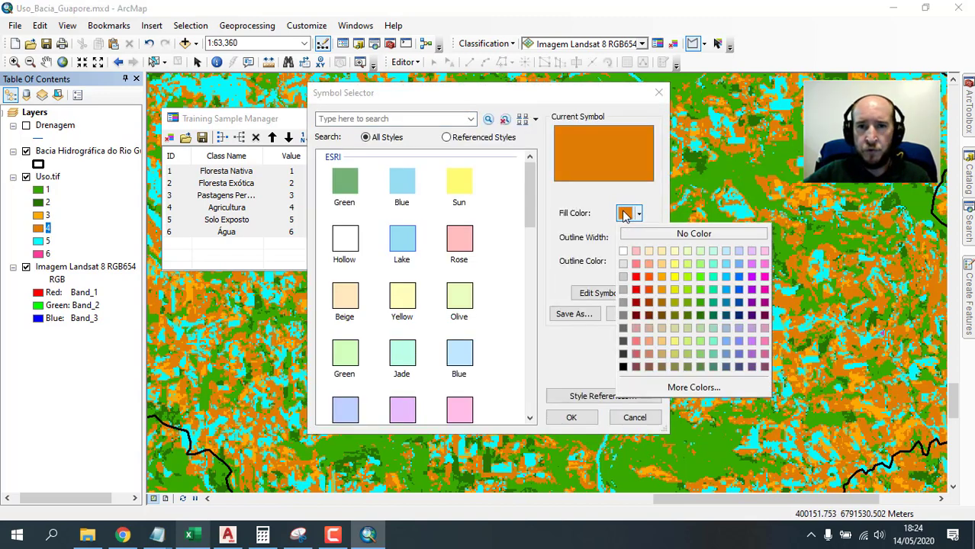
{"action": "left_click", "coordinate": [688, 265]}
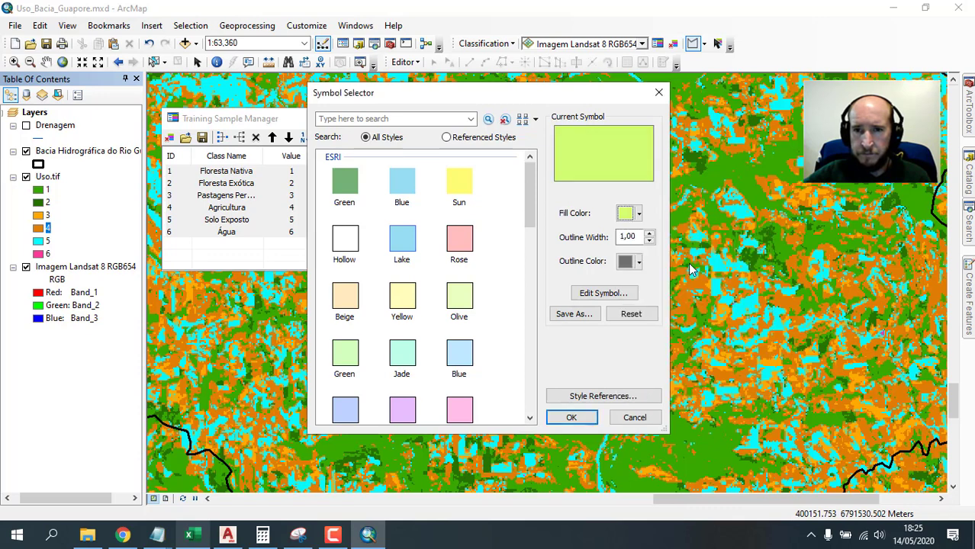
{"action": "left_click", "coordinate": [627, 216]}
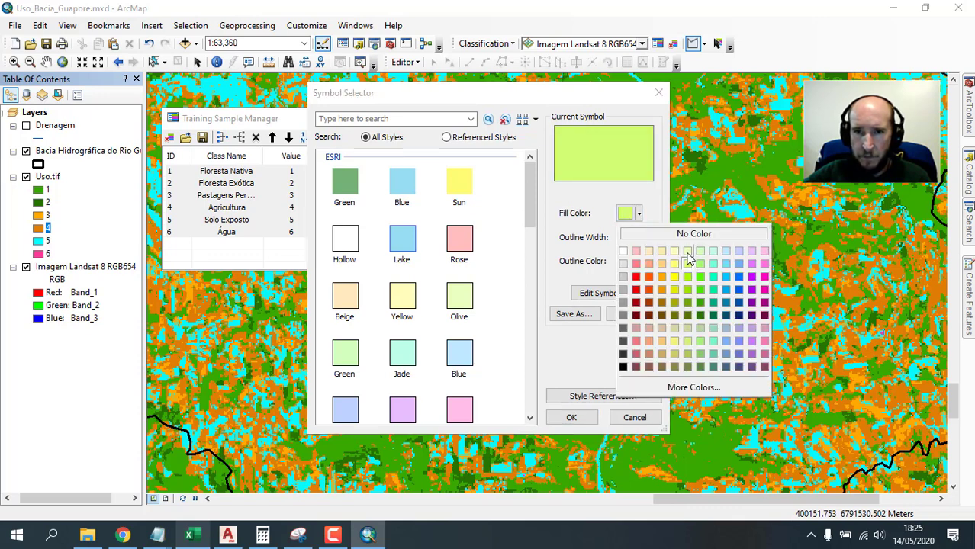
{"action": "left_click", "coordinate": [687, 254]}
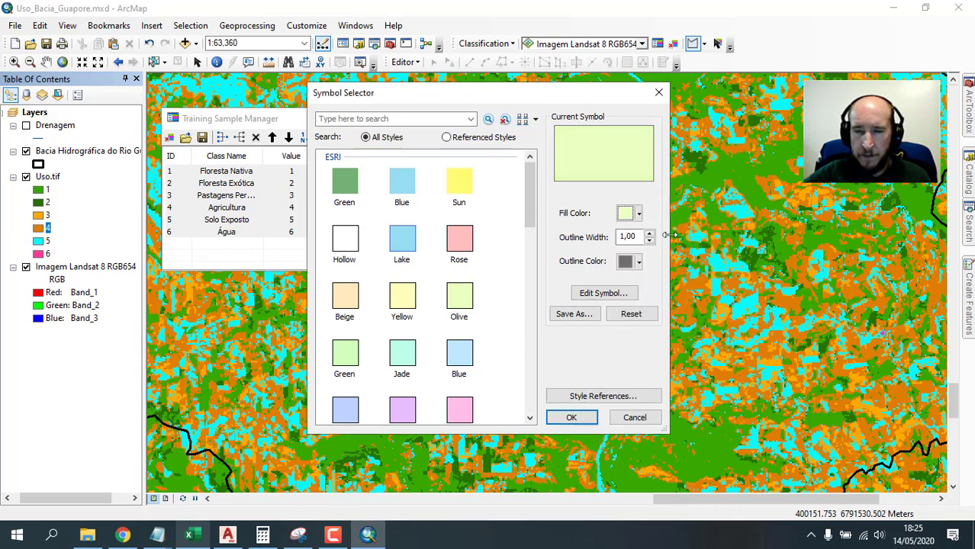
{"action": "left_click", "coordinate": [627, 214]}
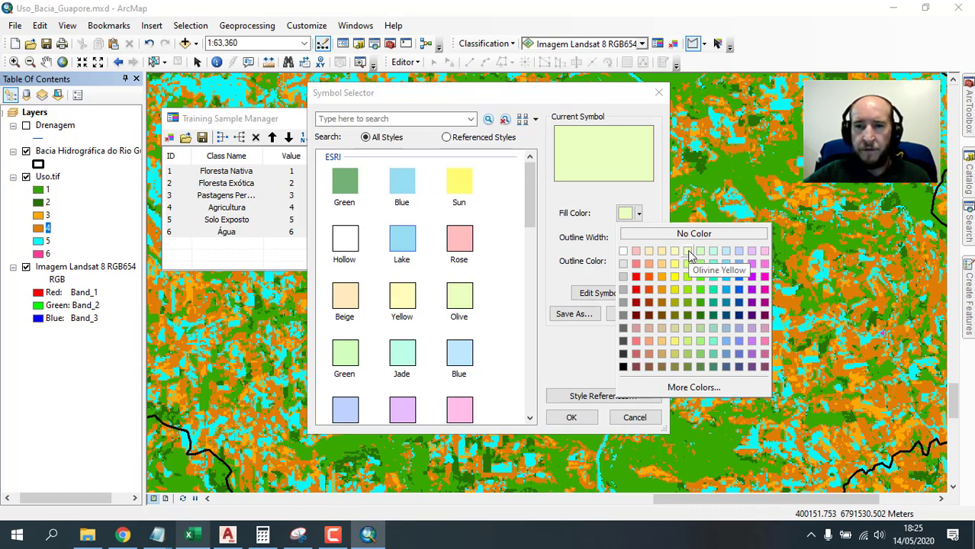
{"action": "left_click", "coordinate": [689, 255]}
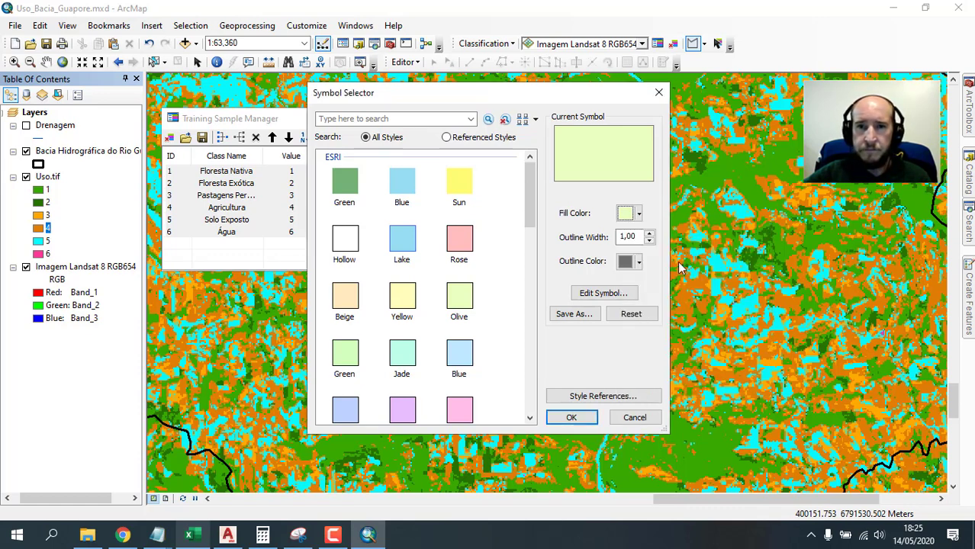
{"action": "left_click", "coordinate": [571, 417]}
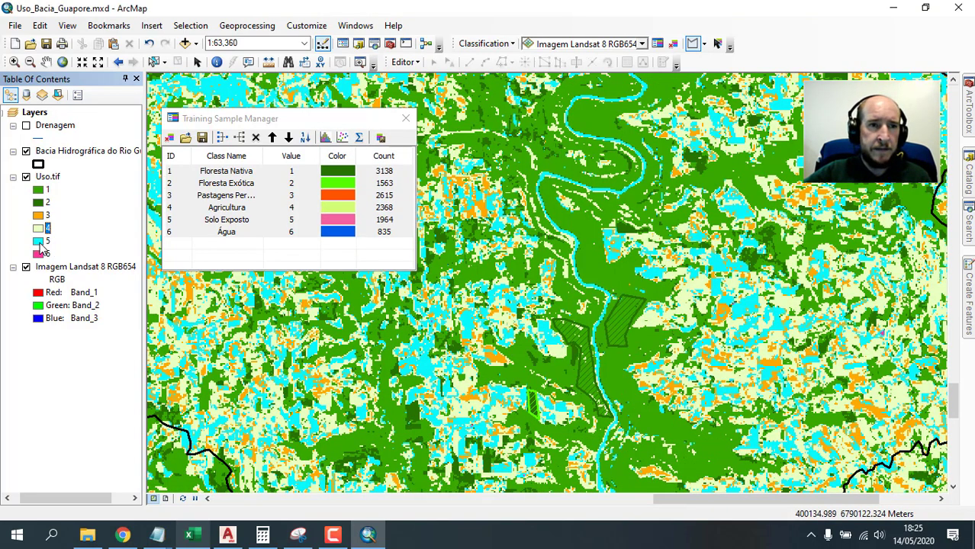
Recolour class 5 of the Uso.tif layer with a bright magenta fill.
{"action": "left_click", "coordinate": [38, 242]}
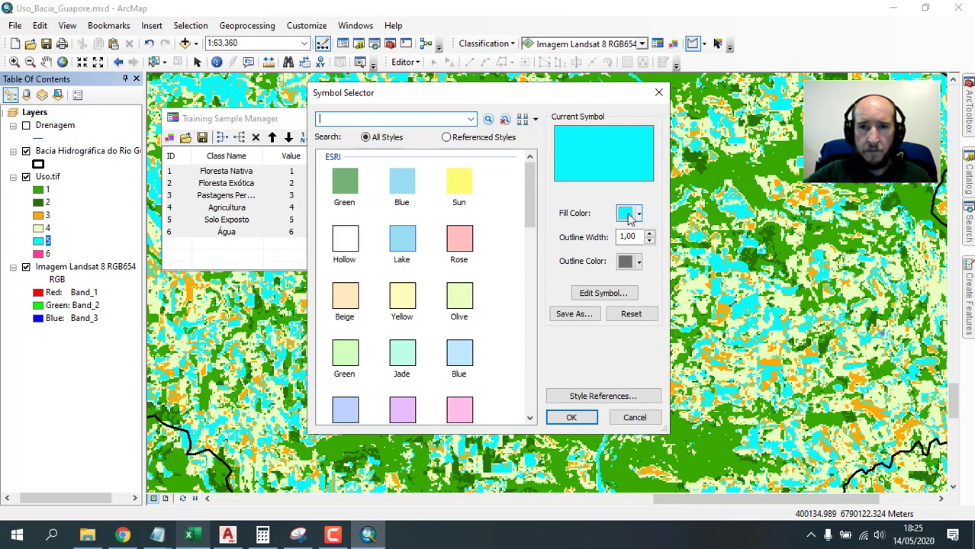
{"action": "left_click", "coordinate": [638, 214]}
{"action": "left_click", "coordinate": [765, 277]}
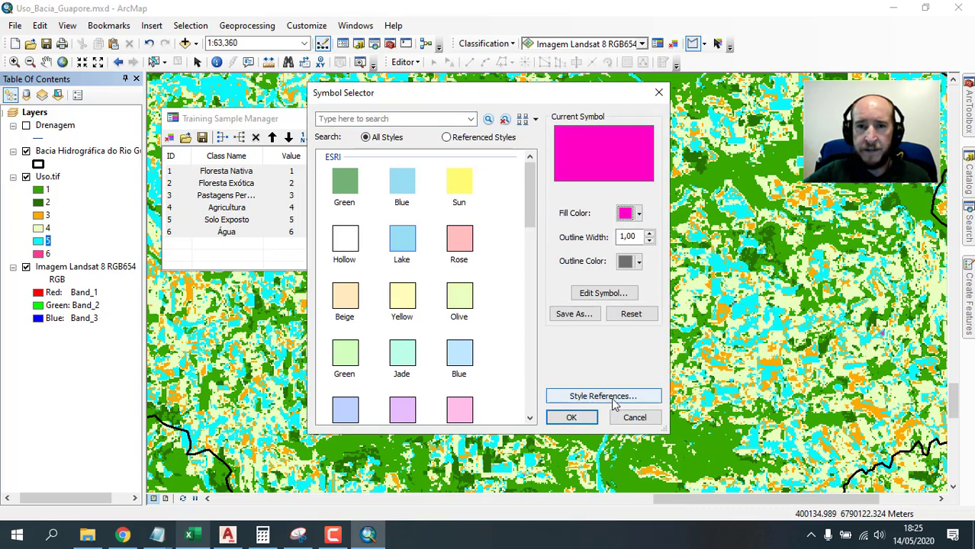
{"action": "left_click", "coordinate": [572, 418]}
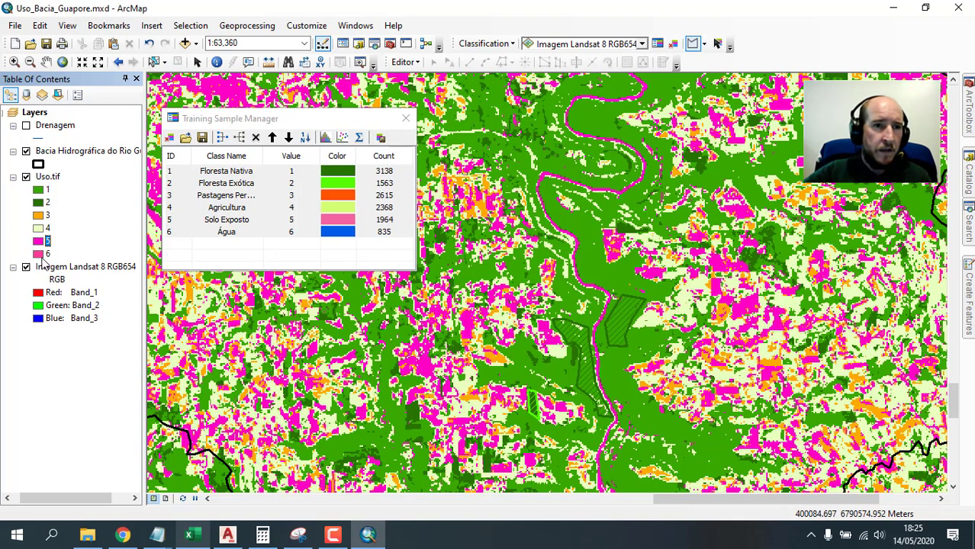
Recolour class 6 of the Uso.tif layer with a blue fill.
{"action": "left_click", "coordinate": [38, 254]}
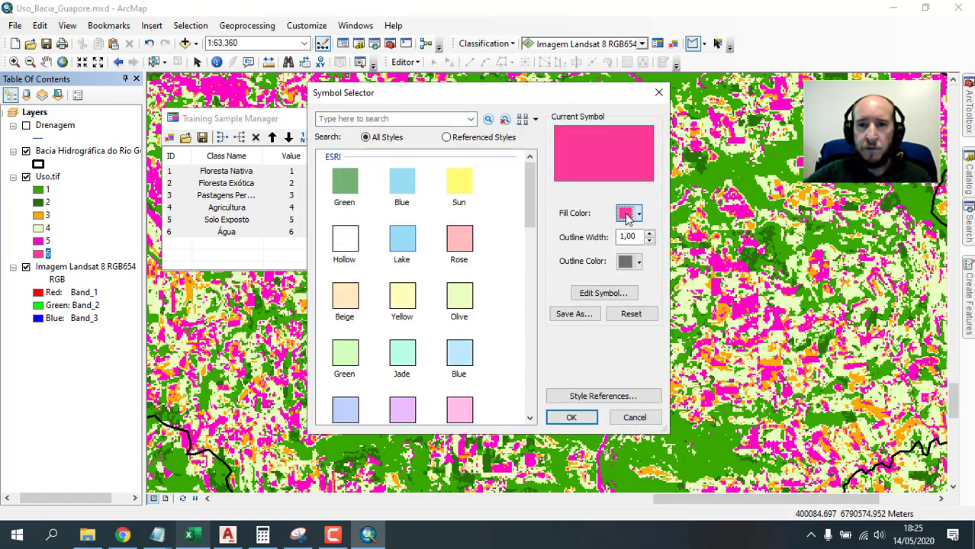
{"action": "left_click", "coordinate": [639, 214]}
{"action": "left_click", "coordinate": [738, 290]}
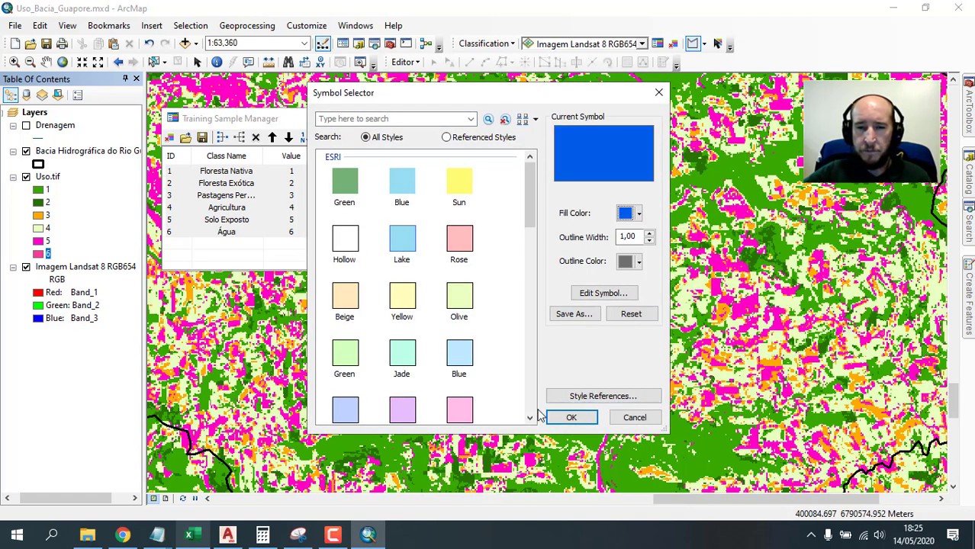
{"action": "left_click", "coordinate": [572, 417]}
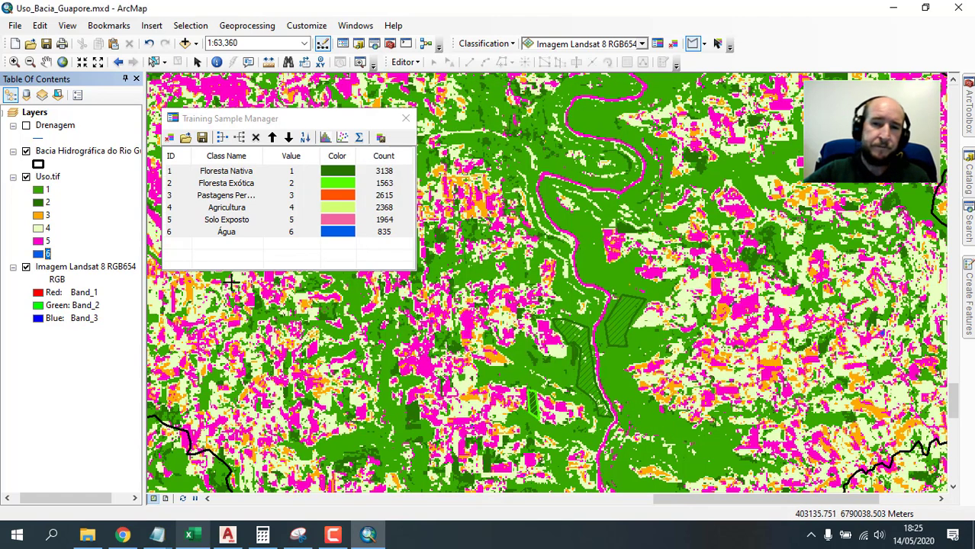
Examine the full extent of the Uso.tif classification, including the river areas at the basin's southern end.
{"action": "right_click", "coordinate": [50, 178]}
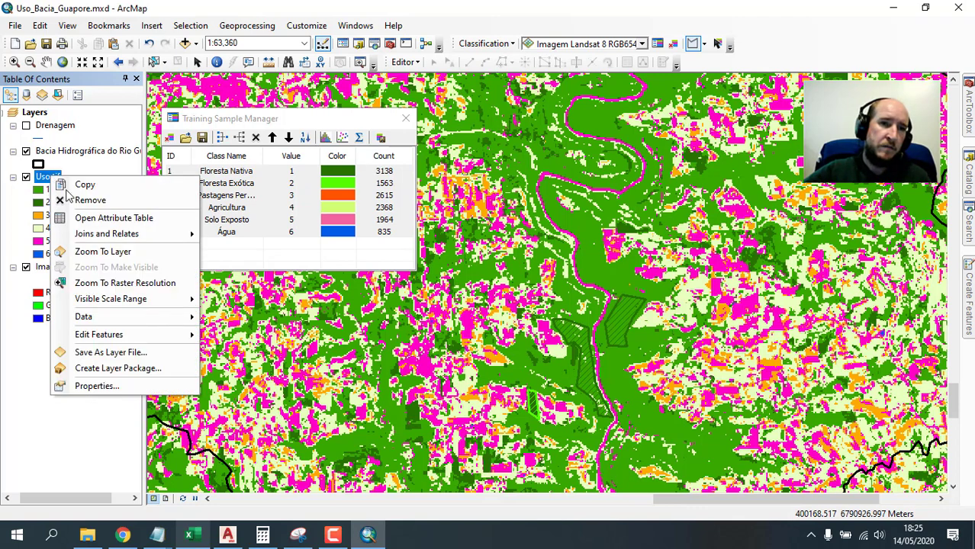
{"action": "left_click", "coordinate": [126, 254]}
{"action": "left_click_drag", "start_coordinate": [595, 317], "coordinate": [603, 233]}
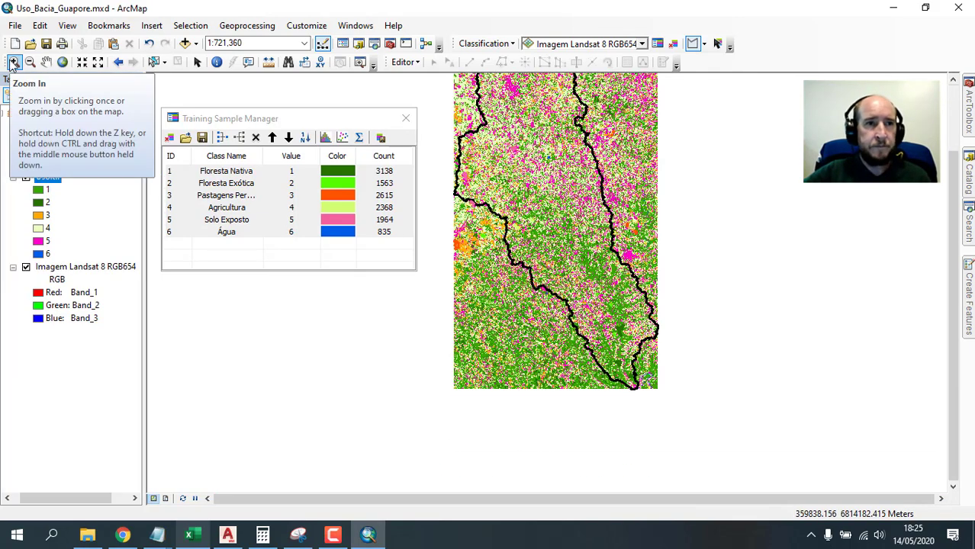
{"action": "left_click", "coordinate": [13, 62]}
{"action": "left_click_drag", "start_coordinate": [655, 356], "coordinate": [565, 302]}
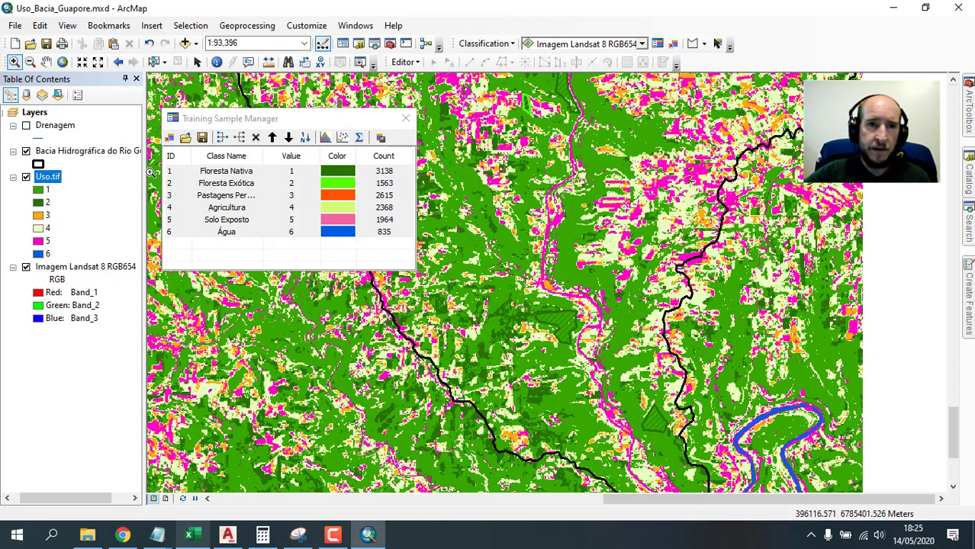
{"action": "left_click_drag", "start_coordinate": [523, 378], "coordinate": [614, 306]}
{"action": "left_click_drag", "start_coordinate": [763, 369], "coordinate": [661, 288]}
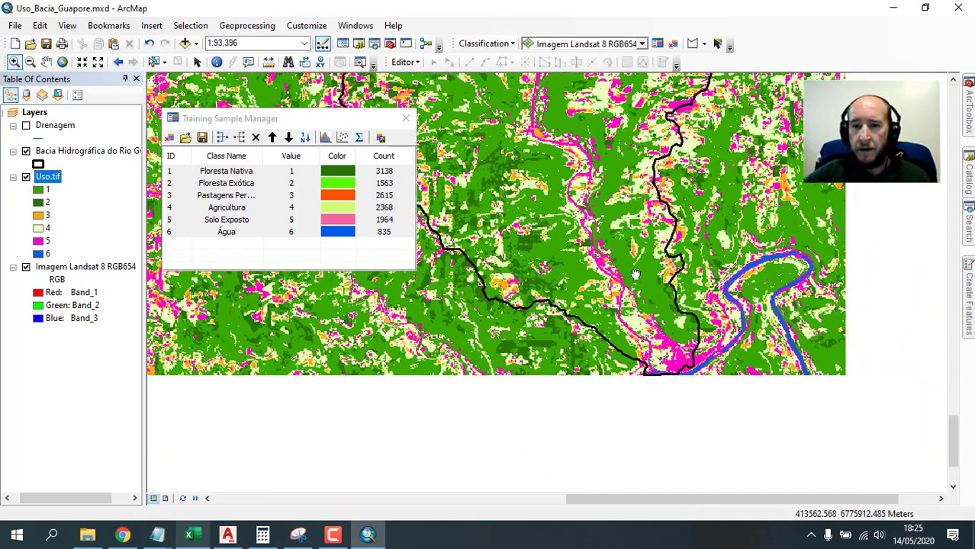
{"action": "left_click_drag", "start_coordinate": [598, 262], "coordinate": [672, 306]}
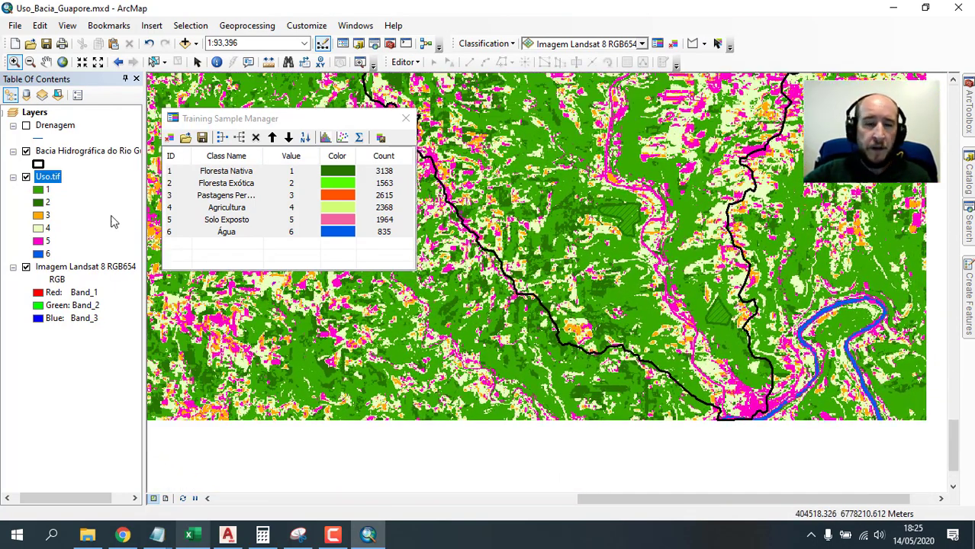
{"action": "scroll", "coordinate": [724, 336], "scroll_direction": "down", "scroll_amount": 1}
{"action": "scroll", "coordinate": [724, 336], "scroll_direction": "down", "scroll_amount": 1}
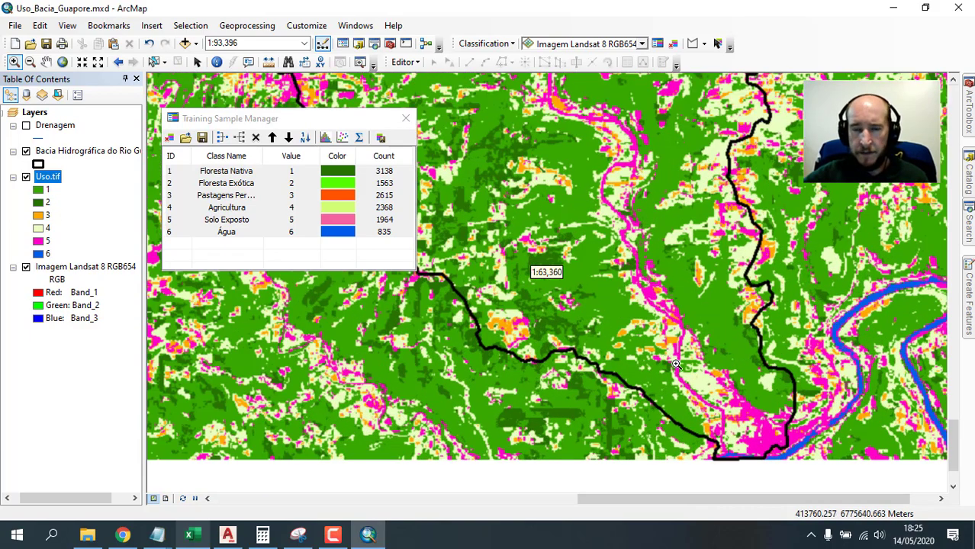
{"action": "left_click_drag", "start_coordinate": [675, 362], "coordinate": [660, 307]}
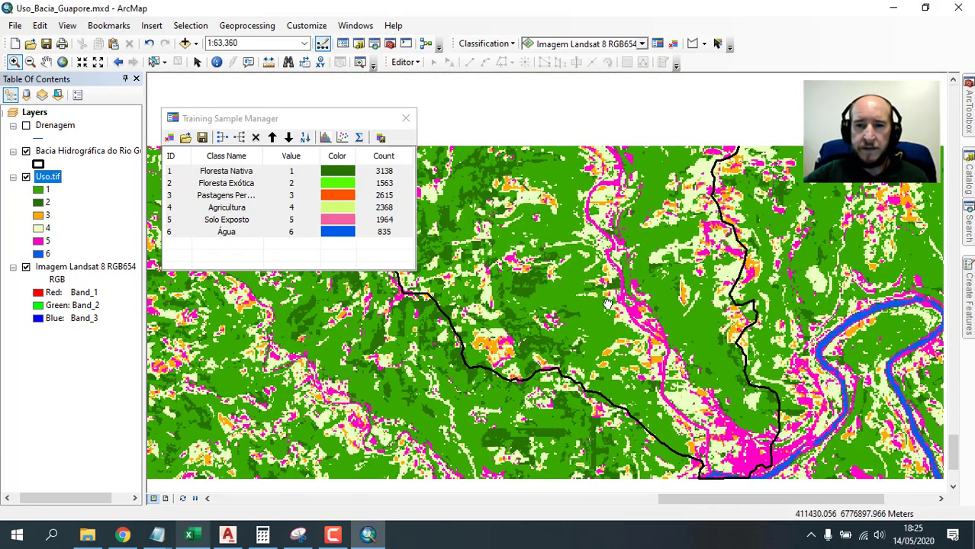
Compare the Uso.tif classification with the underlying Landsat 8 image by toggling the classified layer's visibility.
{"action": "left_click", "coordinate": [26, 177]}
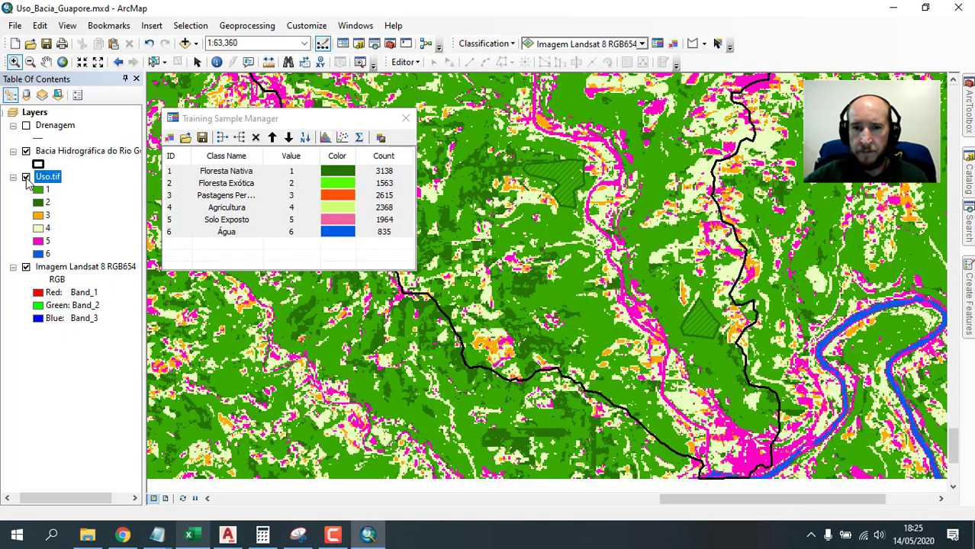
{"action": "left_click", "coordinate": [26, 177]}
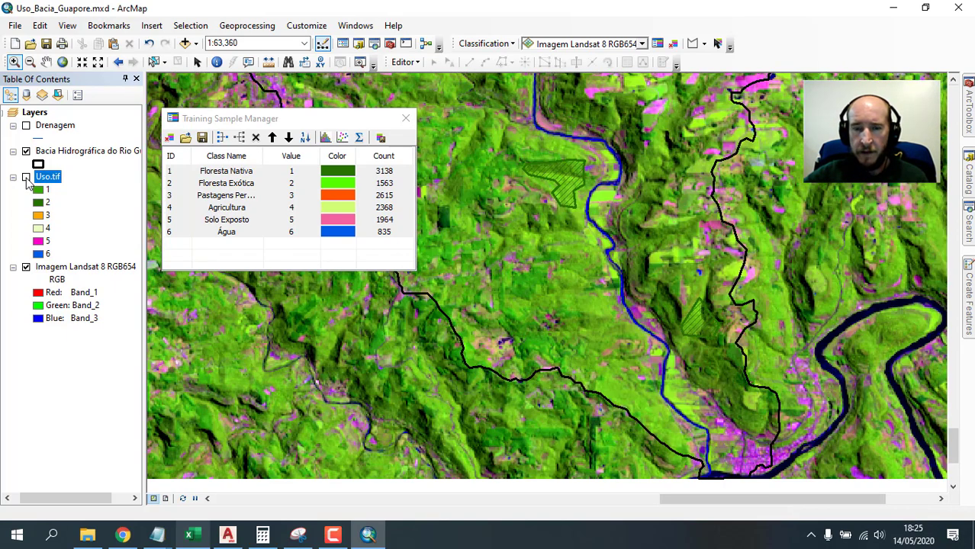
{"action": "left_click", "coordinate": [26, 176]}
{"action": "left_click", "coordinate": [26, 177]}
{"action": "left_click", "coordinate": [26, 177]}
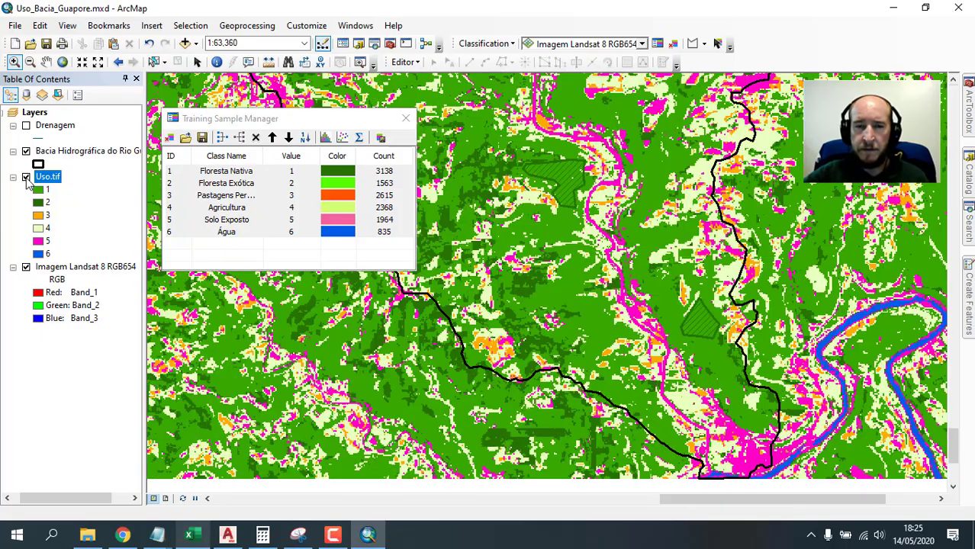
Compare the Uso.tif classes with the Landsat 8 image around the rivers at the basin's southern end.
{"action": "left_click", "coordinate": [26, 177]}
{"action": "left_click", "coordinate": [26, 177]}
{"action": "left_click", "coordinate": [26, 177]}
{"action": "left_click", "coordinate": [26, 177]}
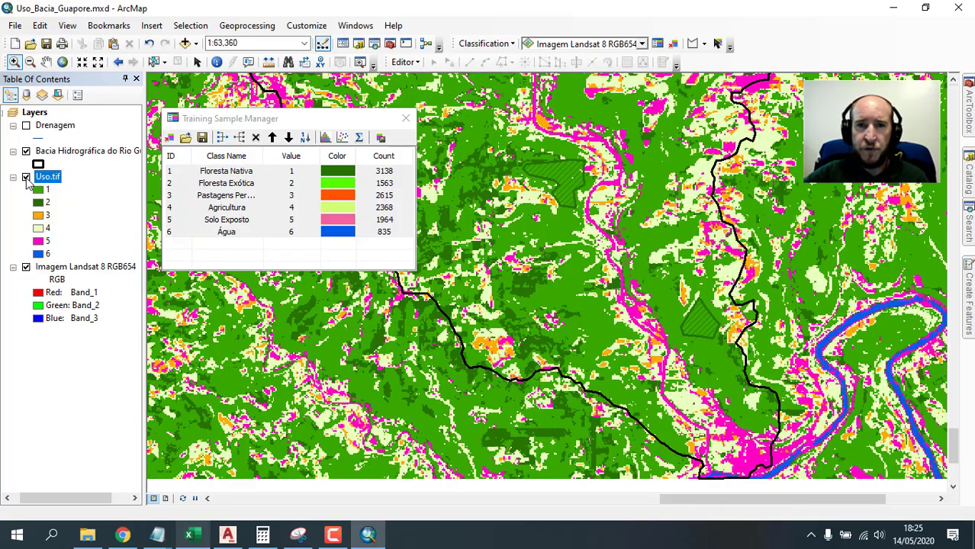
{"action": "left_click", "coordinate": [26, 177]}
{"action": "left_click", "coordinate": [26, 177]}
{"action": "left_click", "coordinate": [26, 177]}
{"action": "left_click", "coordinate": [26, 177]}
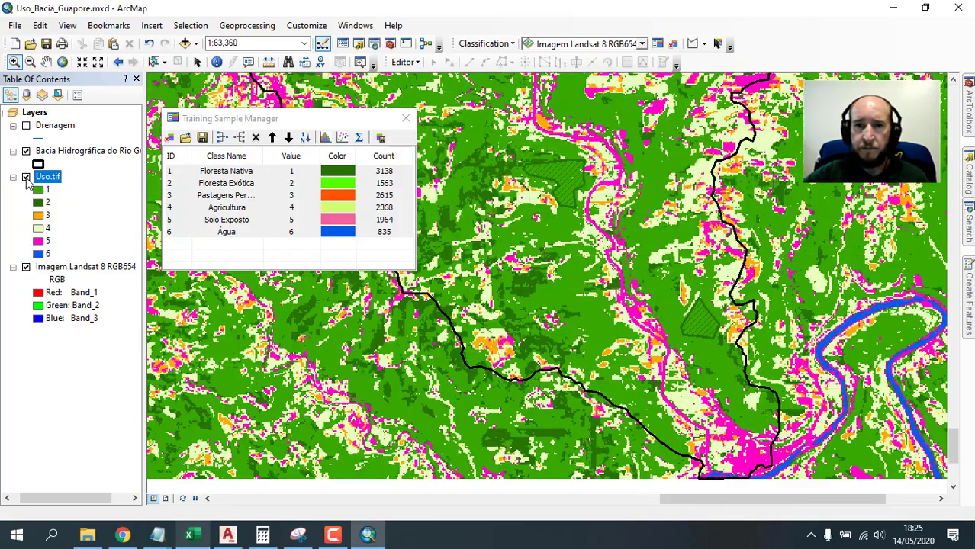
{"action": "left_click", "coordinate": [26, 177]}
{"action": "left_click", "coordinate": [26, 177]}
{"action": "left_click", "coordinate": [26, 177]}
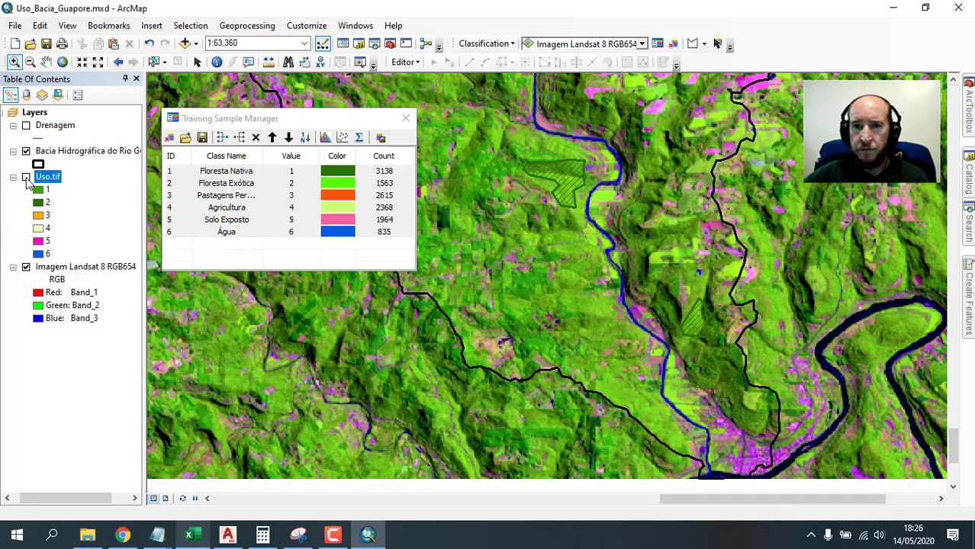
{"action": "left_click", "coordinate": [26, 177]}
{"action": "left_click", "coordinate": [26, 176]}
{"action": "left_click", "coordinate": [26, 177]}
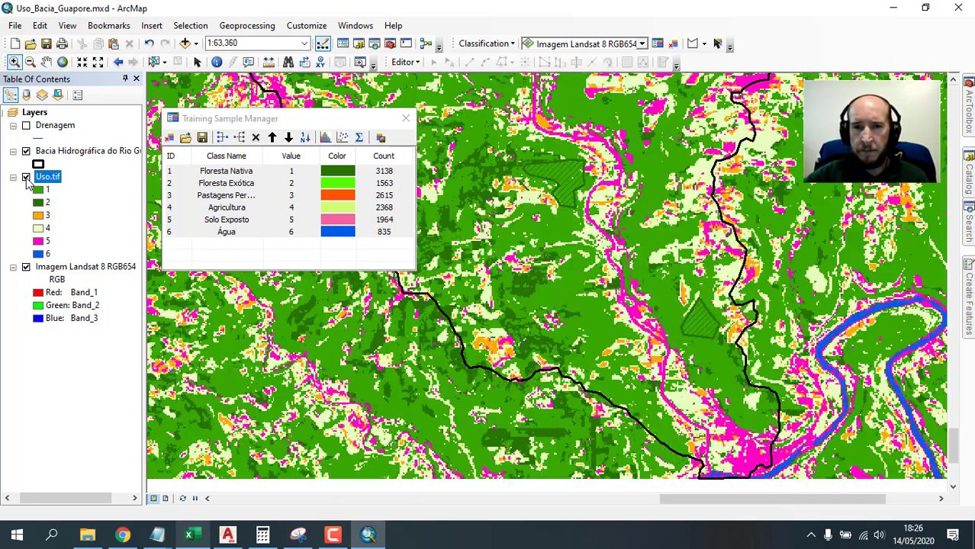
{"action": "left_click", "coordinate": [26, 177]}
{"action": "left_click", "coordinate": [26, 177]}
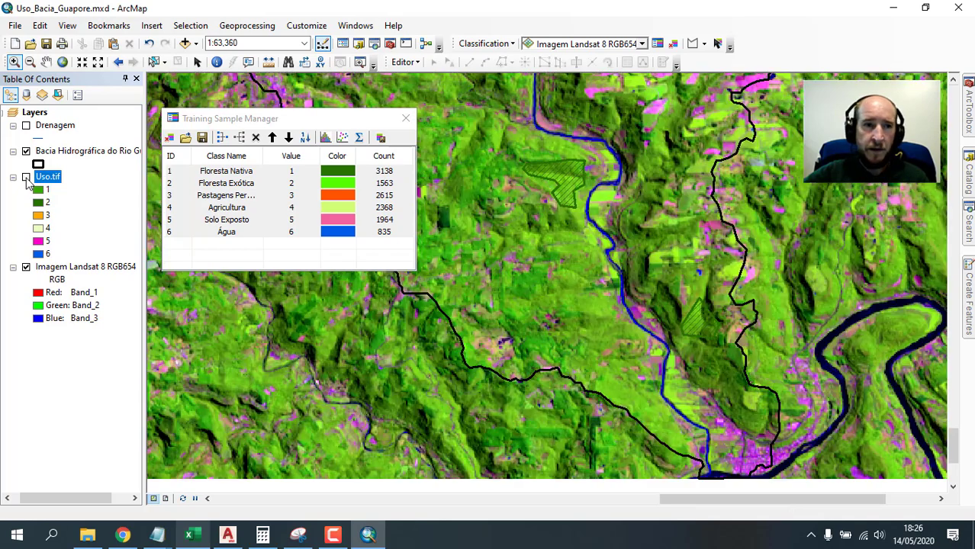
{"action": "right_click", "coordinate": [47, 179]}
{"action": "left_click", "coordinate": [26, 177]}
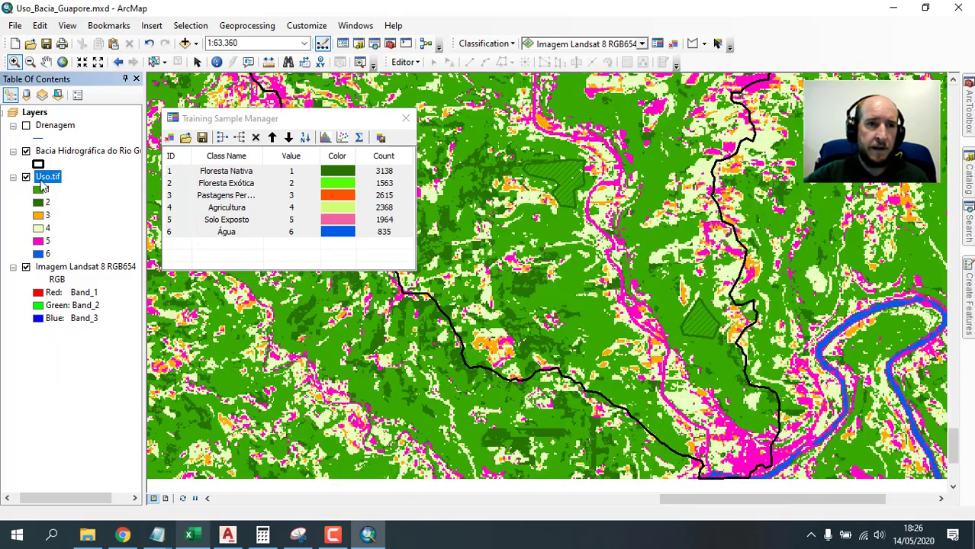
Compare the classified water and forest around the reservoir in the basin's north with the Landsat 8 image.
{"action": "right_click", "coordinate": [48, 179]}
{"action": "left_click", "coordinate": [103, 251]}
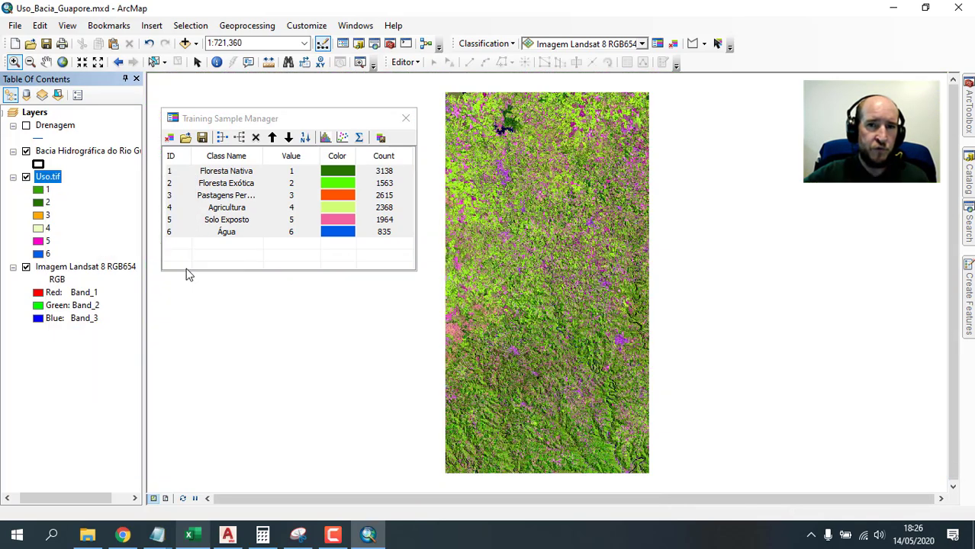
{"action": "left_click_drag", "start_coordinate": [445, 110], "coordinate": [583, 181]}
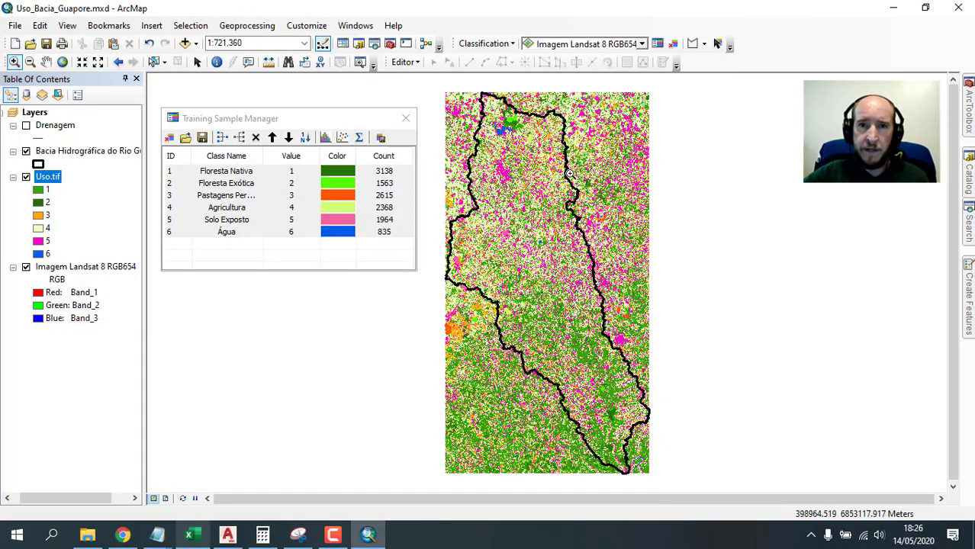
{"action": "scroll", "coordinate": [481, 134], "scroll_direction": "down", "scroll_amount": 3}
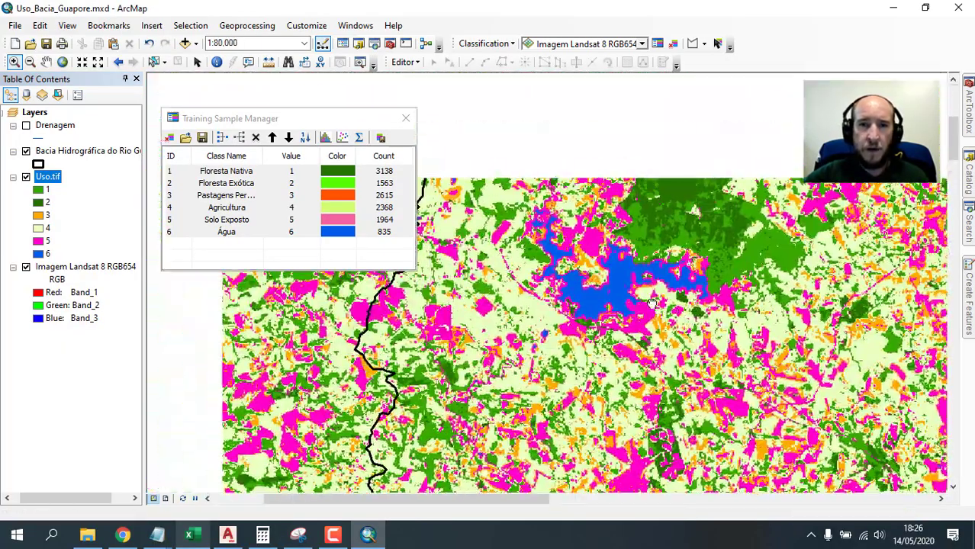
{"action": "left_click", "coordinate": [26, 177]}
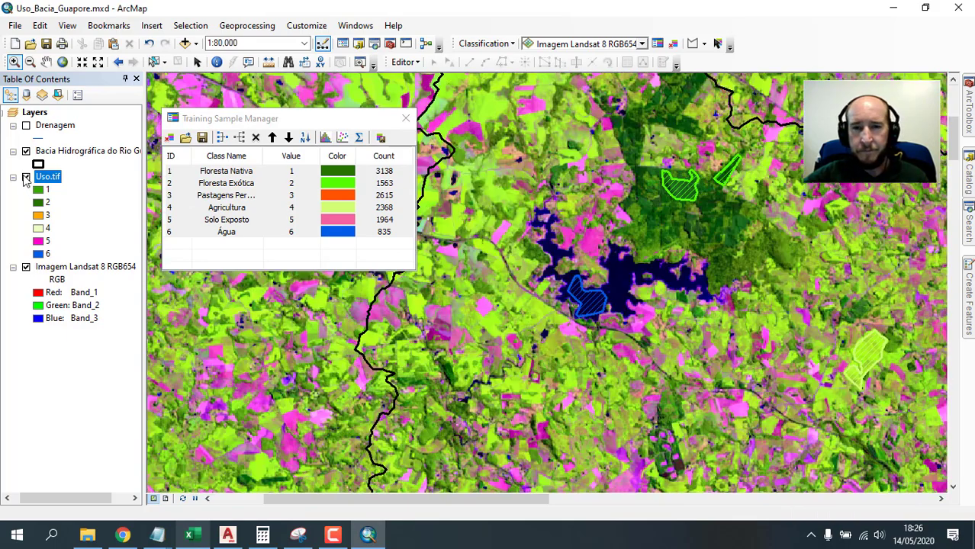
{"action": "left_click", "coordinate": [25, 177]}
{"action": "left_click", "coordinate": [26, 177]}
{"action": "left_click", "coordinate": [26, 176]}
{"action": "left_click", "coordinate": [26, 177]}
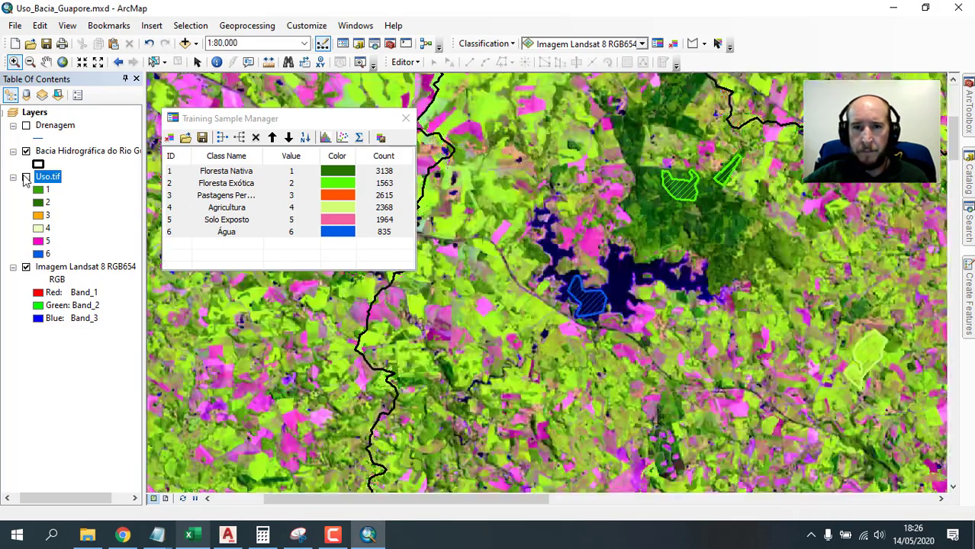
{"action": "left_click", "coordinate": [26, 177]}
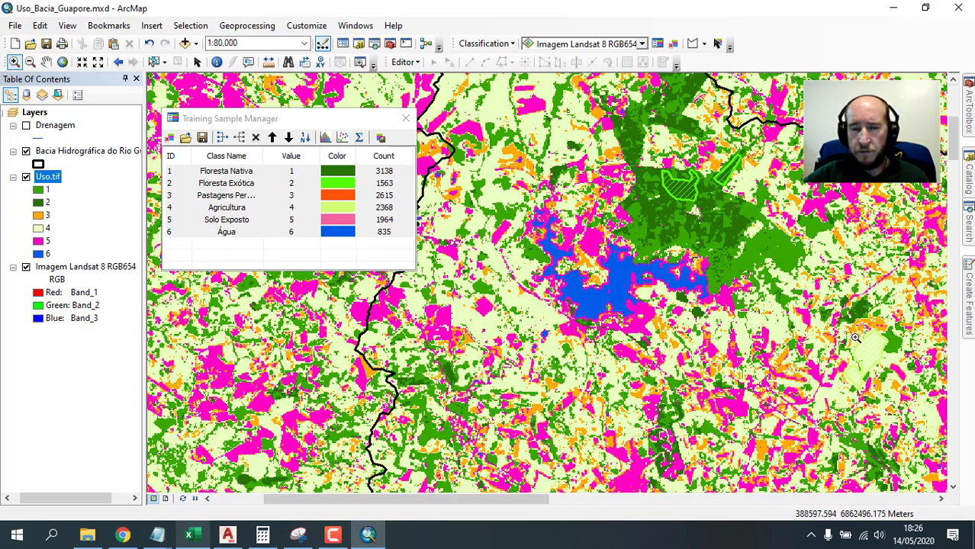
Compare the classification of the urban area south of the reservoir with the Landsat 8 image.
{"action": "left_click_drag", "start_coordinate": [860, 334], "coordinate": [708, 255]}
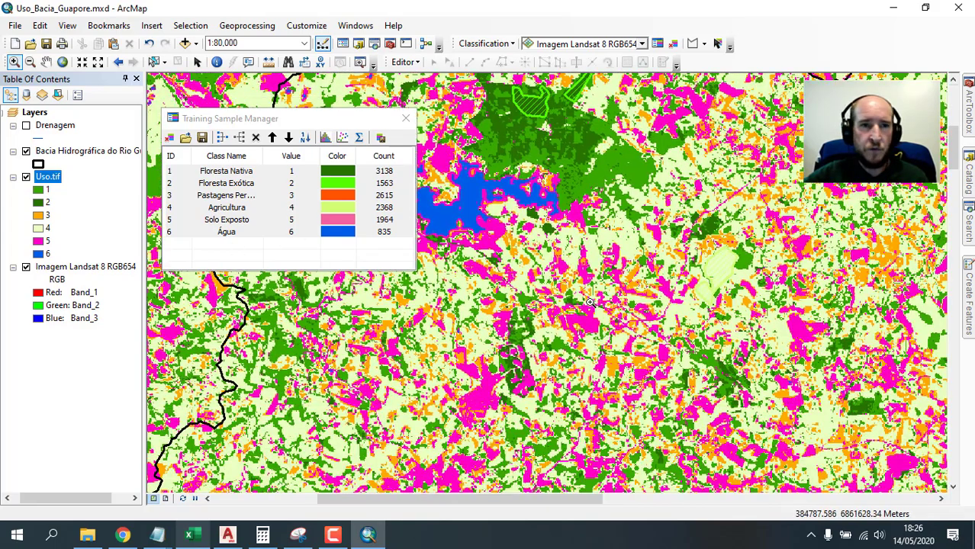
{"action": "left_click_drag", "start_coordinate": [575, 298], "coordinate": [644, 168]}
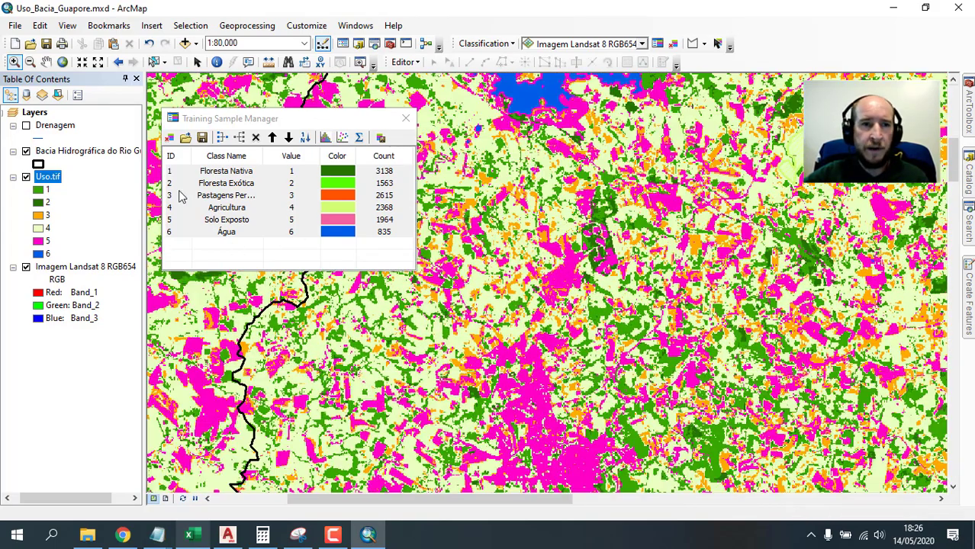
{"action": "left_click", "coordinate": [27, 178]}
{"action": "left_click", "coordinate": [26, 178]}
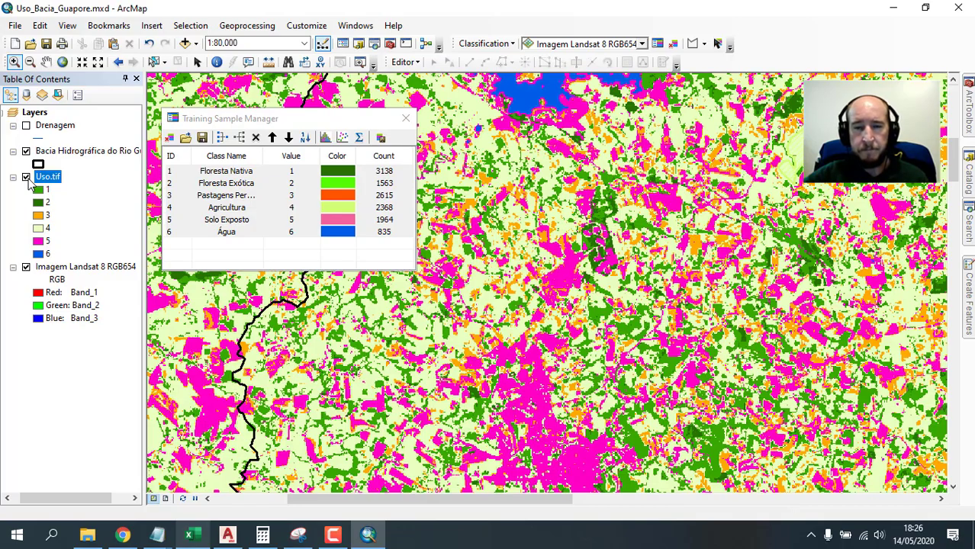
{"action": "left_click", "coordinate": [27, 178]}
{"action": "left_click", "coordinate": [27, 178]}
{"action": "left_click", "coordinate": [27, 178]}
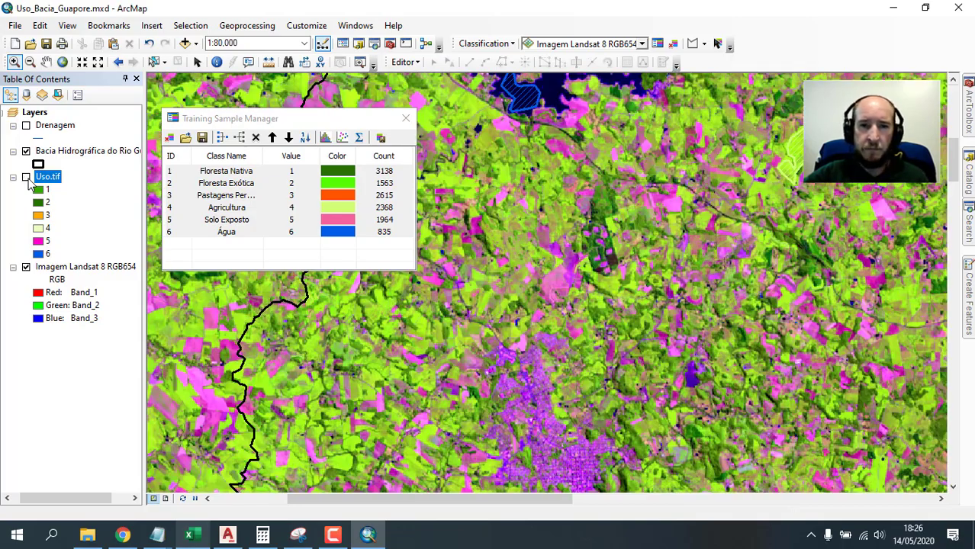
{"action": "left_click", "coordinate": [27, 178]}
{"action": "left_click", "coordinate": [27, 178]}
{"action": "left_click", "coordinate": [27, 177]}
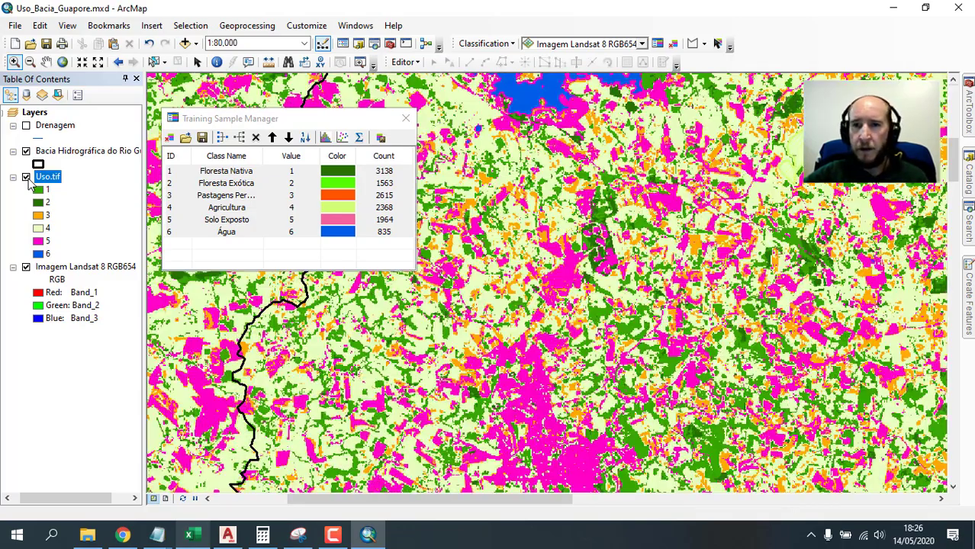
Examine the Uso.tif classification southward through the central basin to its western boundary.
{"action": "scroll", "coordinate": [627, 385], "scroll_direction": "down", "scroll_amount": 5}
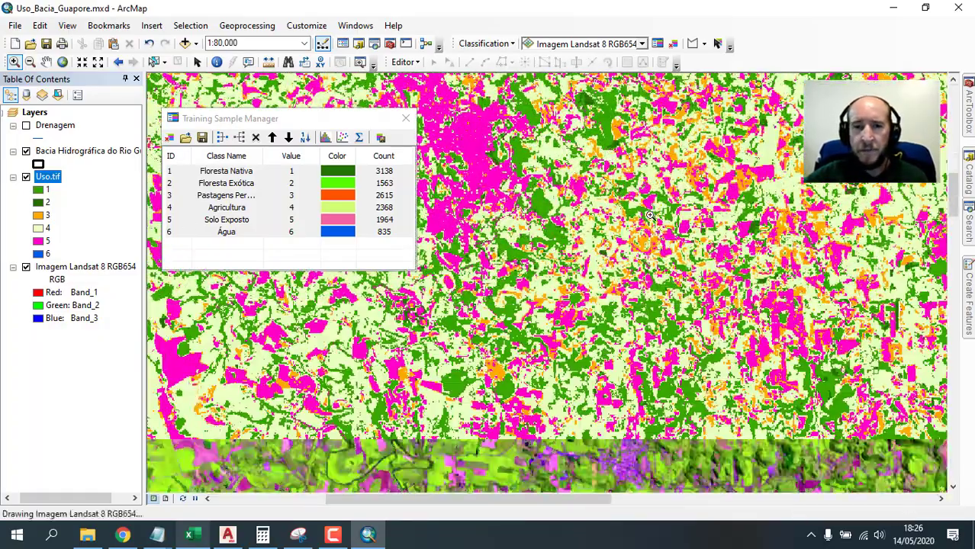
{"action": "left_click_drag", "start_coordinate": [692, 400], "coordinate": [617, 260]}
{"action": "left_click_drag", "start_coordinate": [622, 355], "coordinate": [622, 136]}
{"action": "left_click_drag", "start_coordinate": [699, 360], "coordinate": [708, 212]}
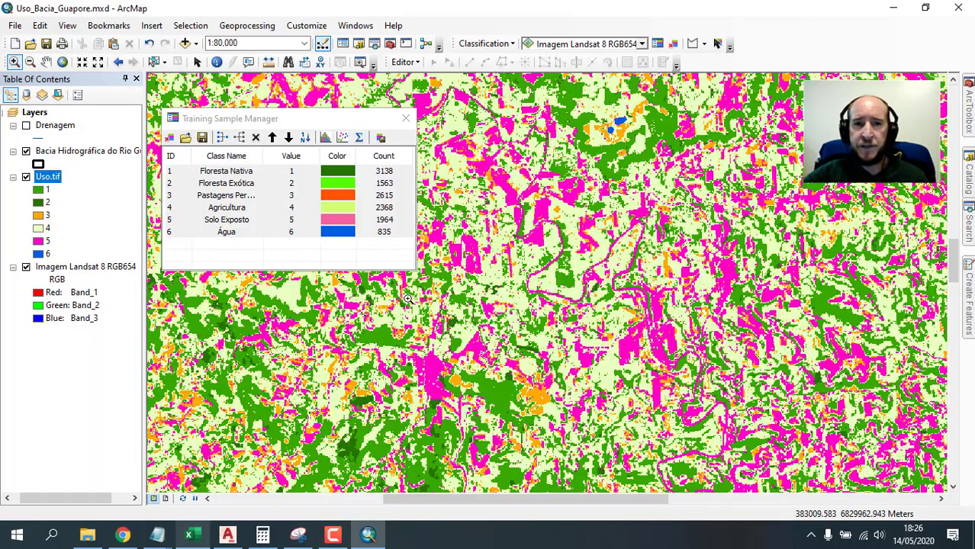
{"action": "left_click_drag", "start_coordinate": [627, 428], "coordinate": [575, 225]}
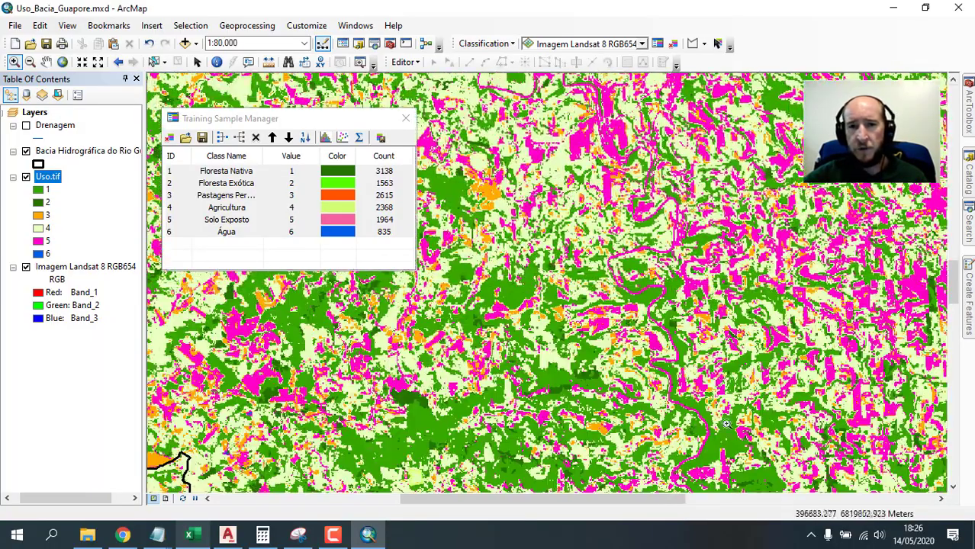
{"action": "left_click_drag", "start_coordinate": [708, 420], "coordinate": [650, 202]}
{"action": "left_click_drag", "start_coordinate": [557, 280], "coordinate": [885, 335]}
{"action": "left_click_drag", "start_coordinate": [751, 248], "coordinate": [644, 385]}
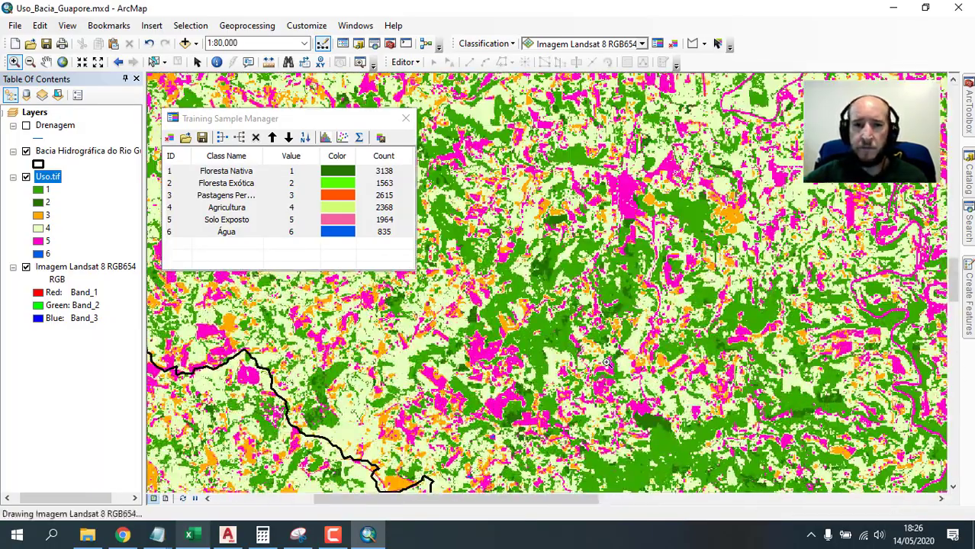
{"action": "left_click_drag", "start_coordinate": [716, 385], "coordinate": [663, 270]}
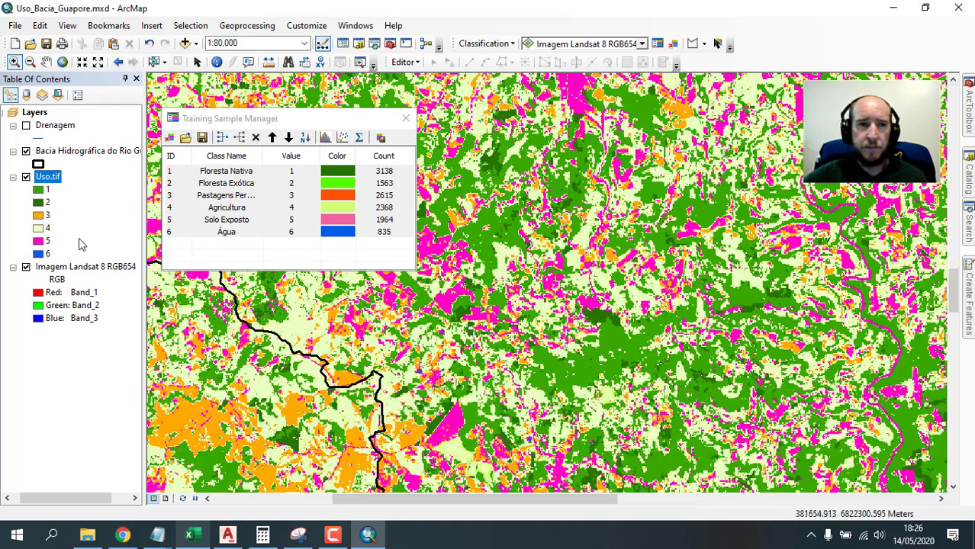
Compare the classified forest patches in the central basin with the Landsat 8 image at 1:30,000 scale.
{"action": "left_click", "coordinate": [26, 177]}
{"action": "scroll", "coordinate": [534, 263], "scroll_direction": "up", "scroll_amount": 3}
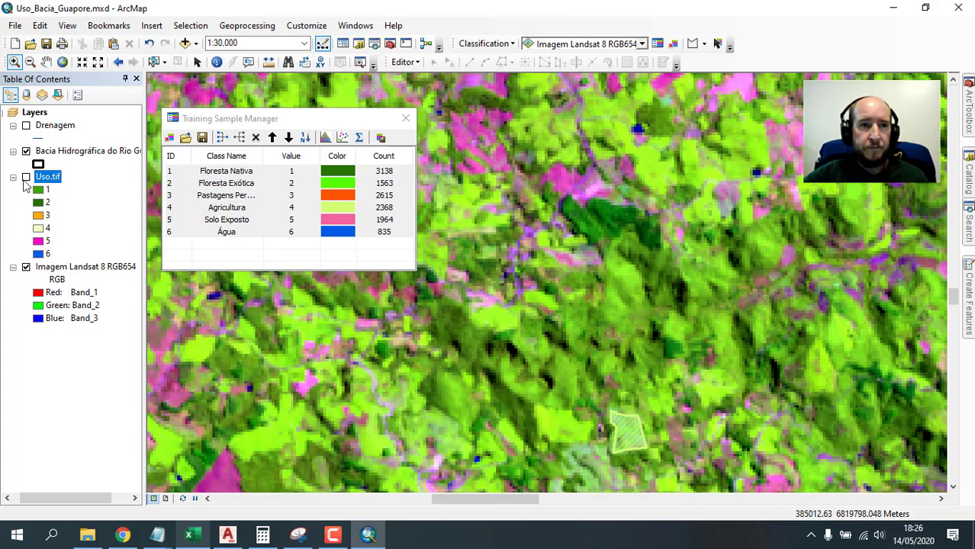
{"action": "left_click", "coordinate": [26, 177]}
{"action": "left_click", "coordinate": [26, 177]}
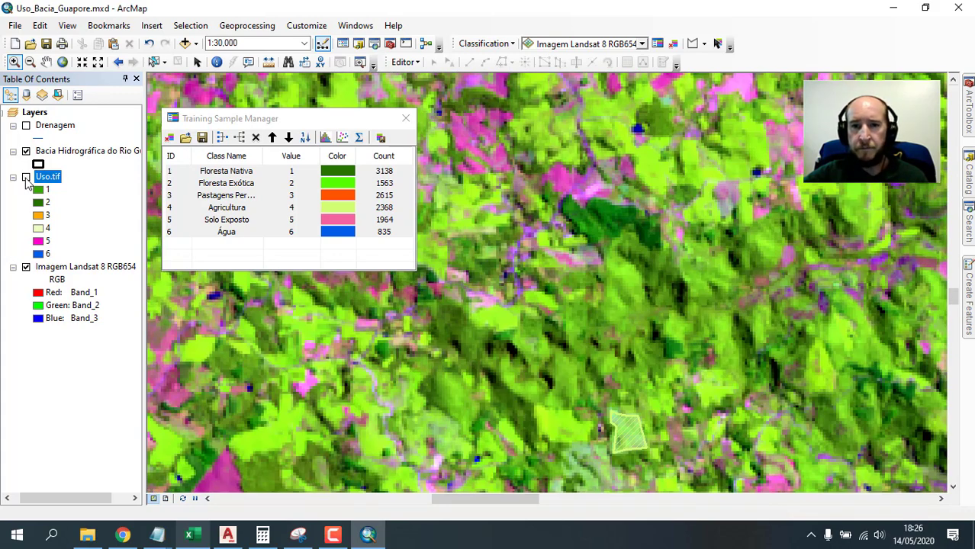
{"action": "left_click", "coordinate": [26, 177]}
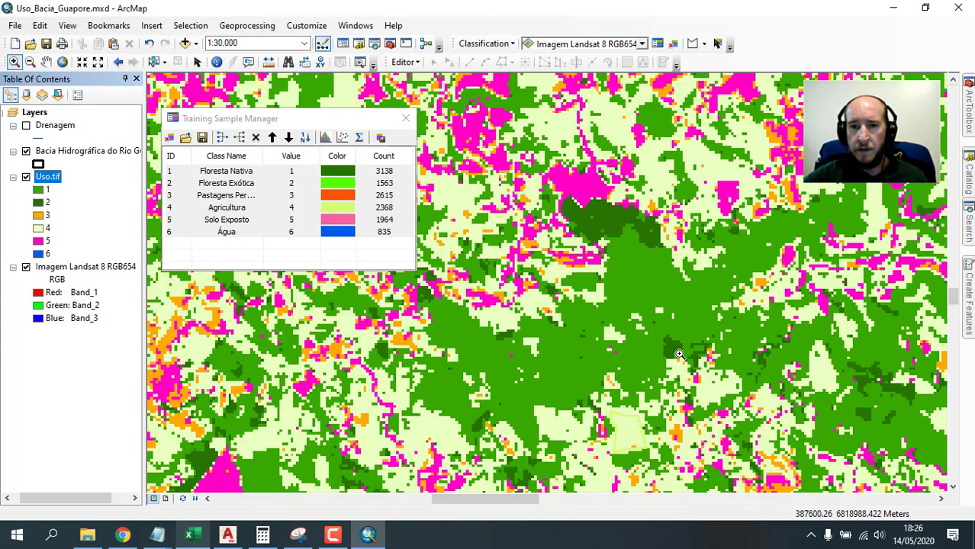
Compare the classified forest and fields along the basin's western boundary with the Landsat 8 image.
{"action": "left_click_drag", "start_coordinate": [444, 349], "coordinate": [942, 226]}
{"action": "left_click_drag", "start_coordinate": [458, 179], "coordinate": [708, 391]}
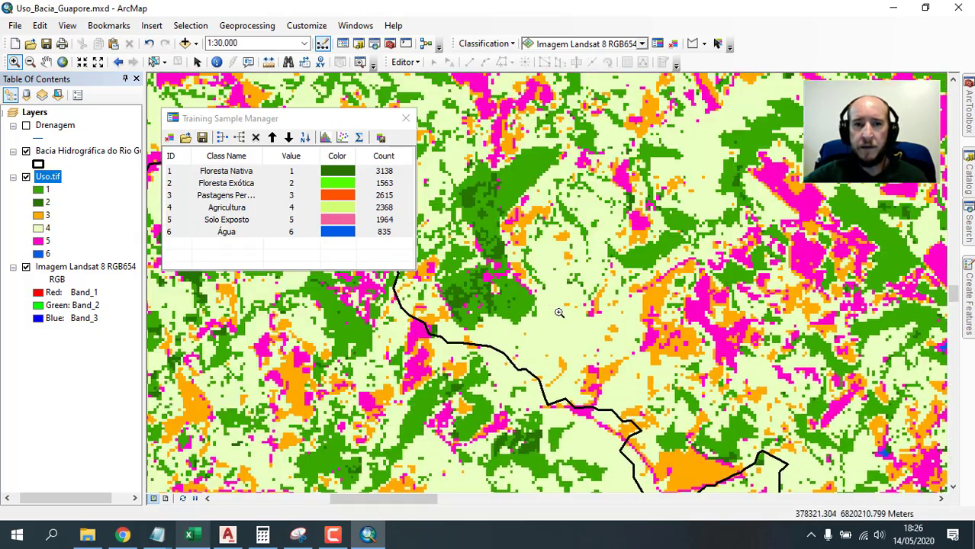
{"action": "left_click", "coordinate": [25, 178]}
{"action": "left_click", "coordinate": [26, 178]}
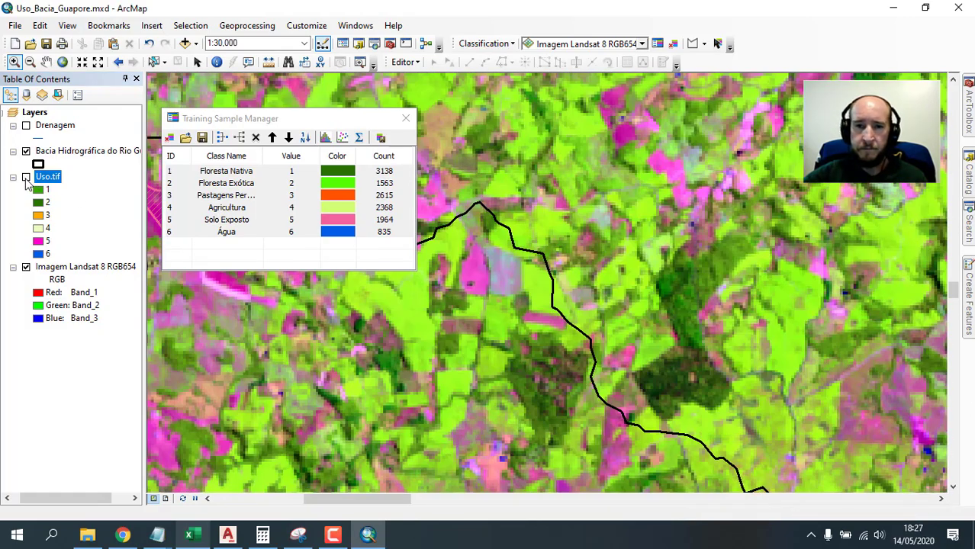
{"action": "left_click", "coordinate": [26, 178]}
{"action": "left_click", "coordinate": [26, 177]}
{"action": "left_click", "coordinate": [26, 177]}
{"action": "left_click", "coordinate": [26, 177]}
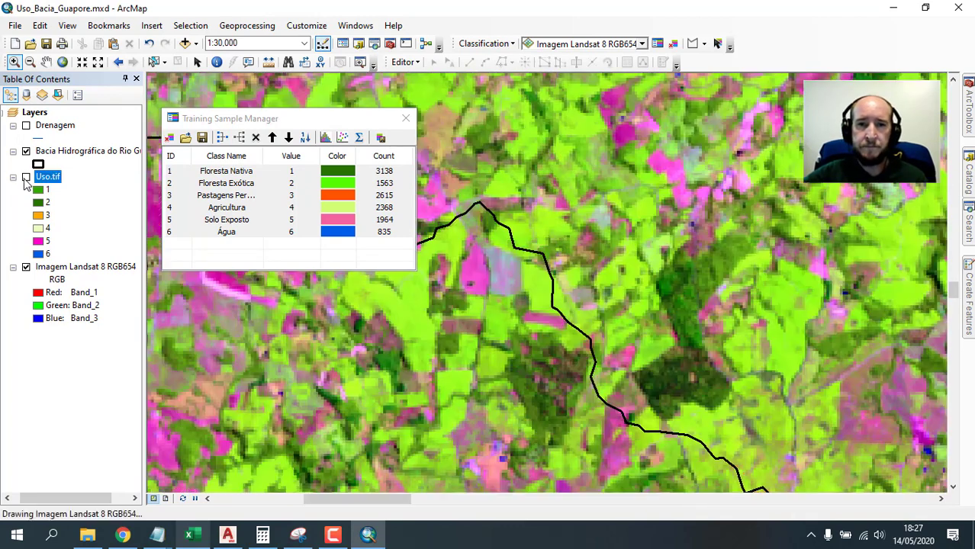
Close the Training Sample Manager and show Uso.tif at full extent with the Landsat 8 image hidden.
{"action": "right_click", "coordinate": [49, 179]}
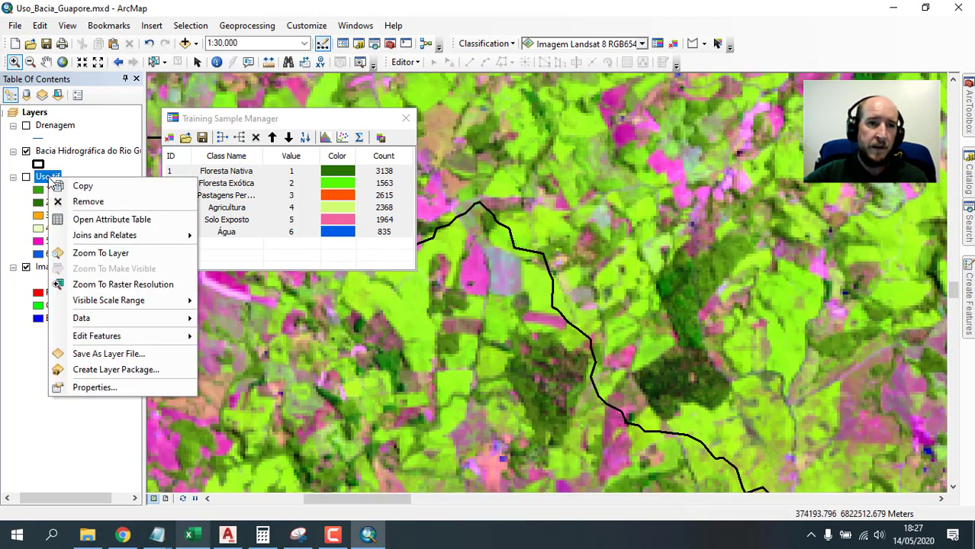
{"action": "left_click", "coordinate": [118, 254]}
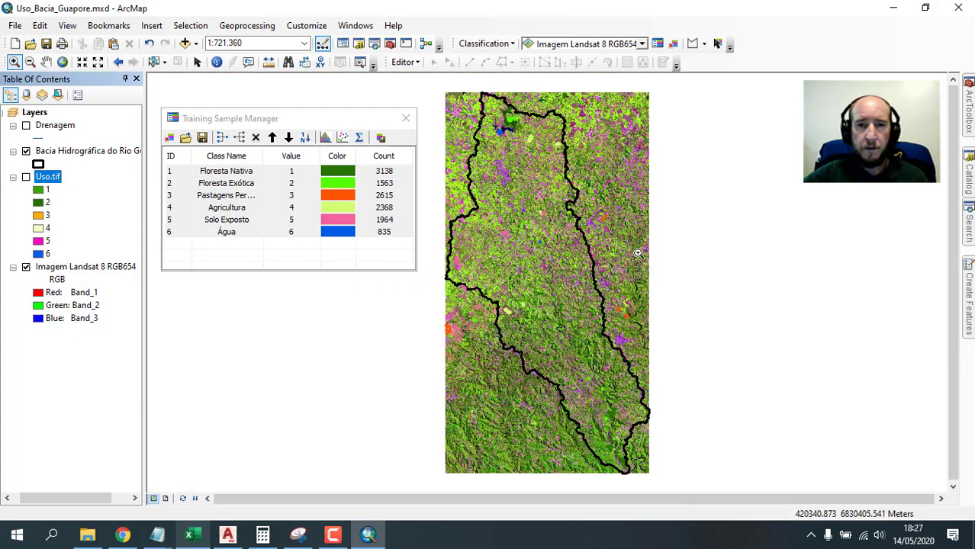
{"action": "left_click", "coordinate": [406, 119]}
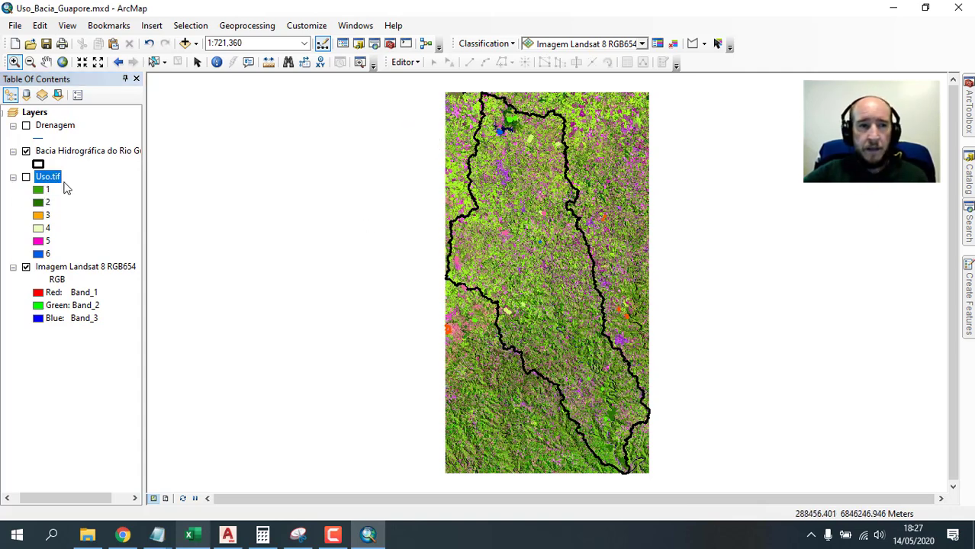
{"action": "left_click", "coordinate": [26, 267]}
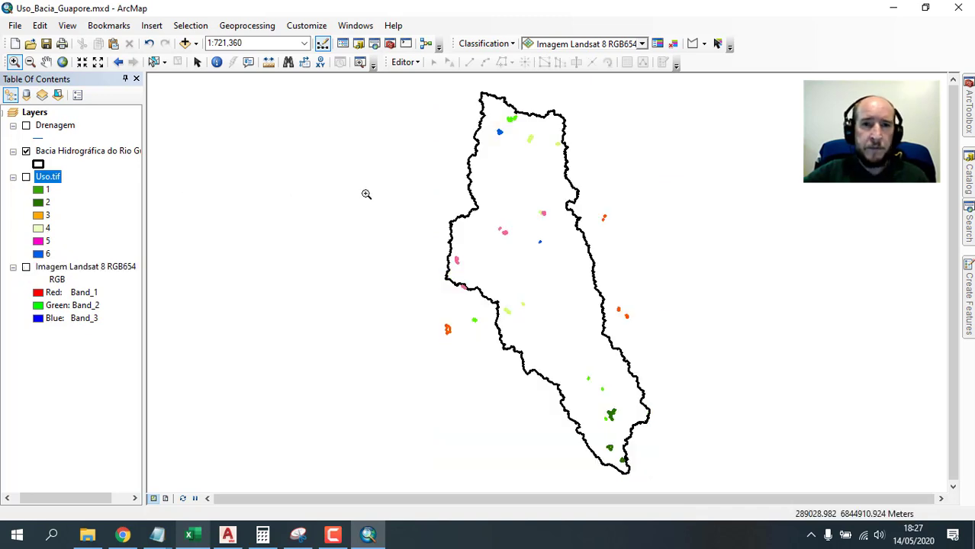
{"action": "left_click", "coordinate": [26, 177]}
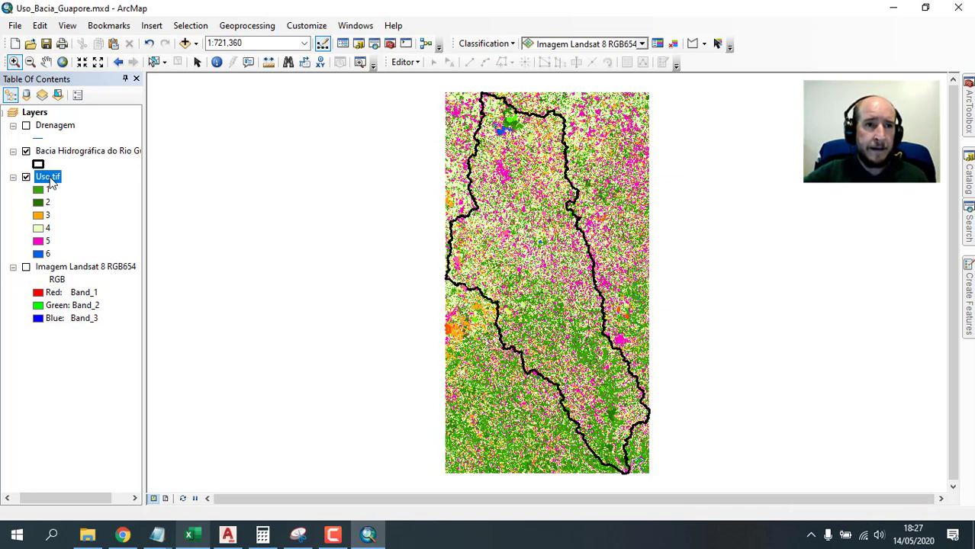
Start the Clip (Data Management) tool with Uso.tif as input raster and Bacia Hidrográfica do Rio Guaporá as output extent.
{"action": "left_click", "coordinate": [970, 229]}
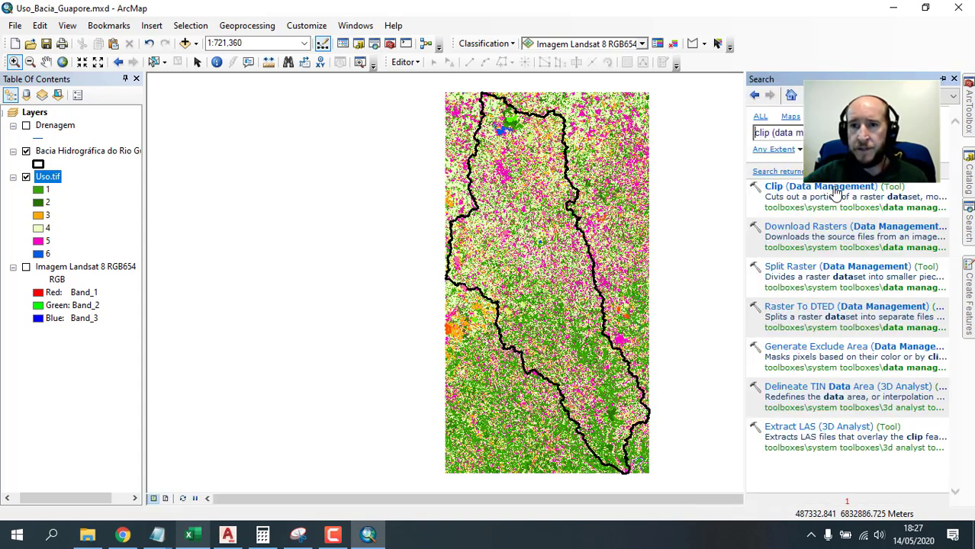
{"action": "left_click", "coordinate": [781, 195]}
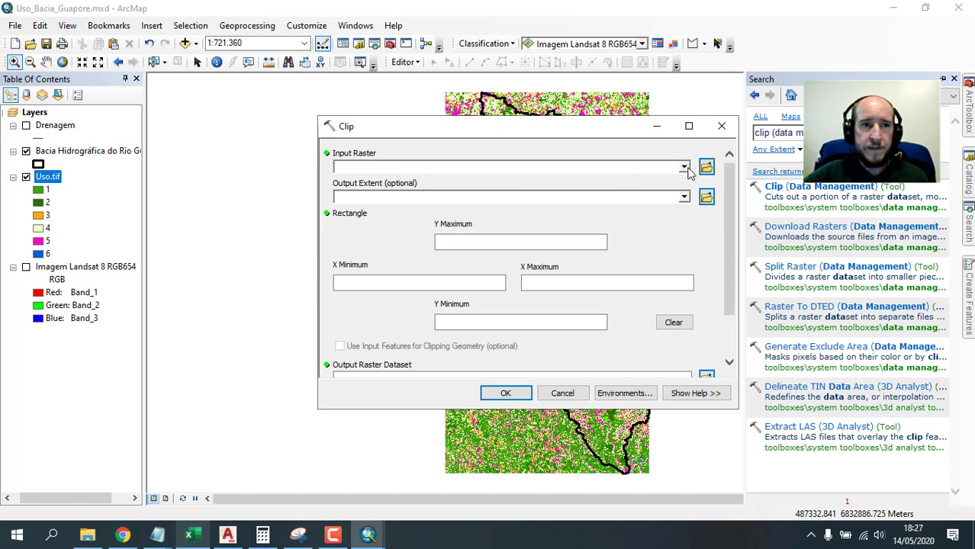
{"action": "left_click", "coordinate": [684, 168]}
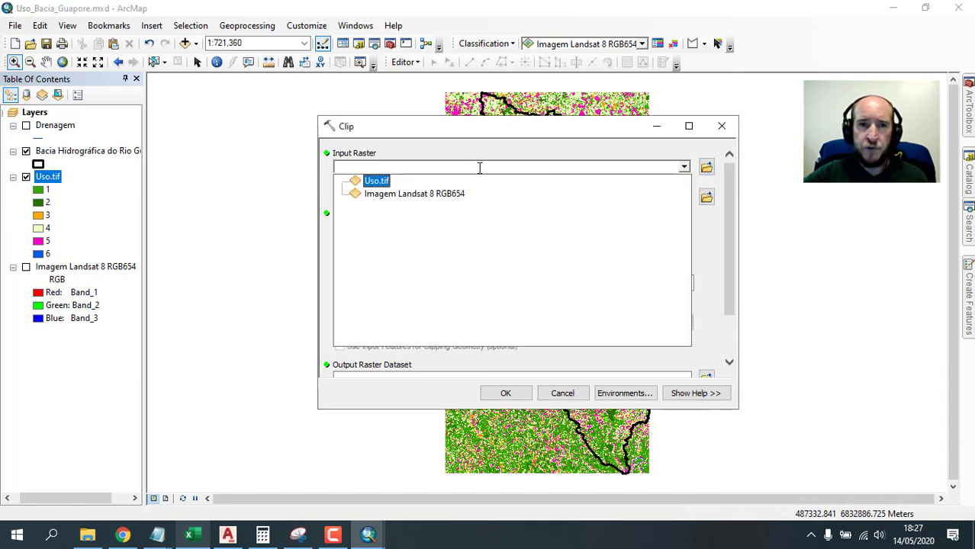
{"action": "left_click", "coordinate": [371, 184]}
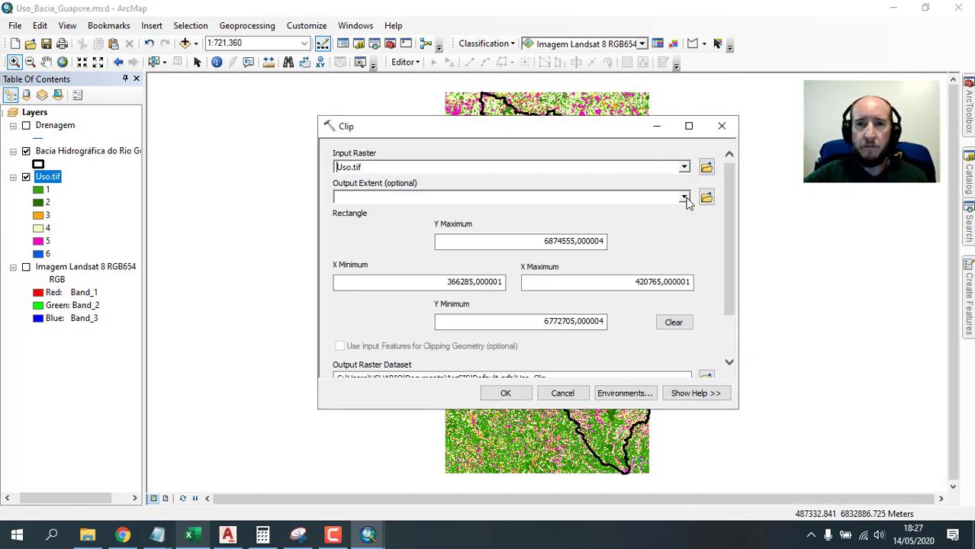
{"action": "left_click", "coordinate": [684, 198]}
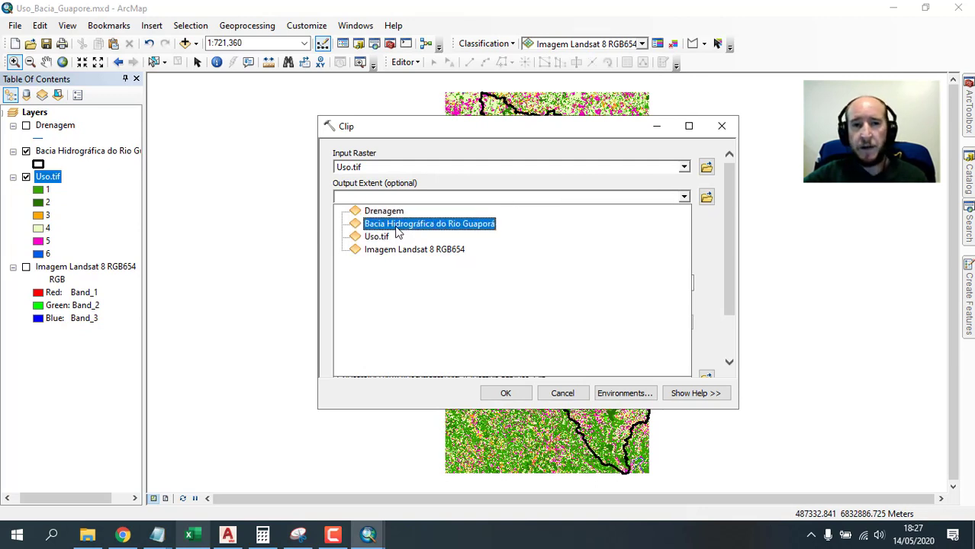
{"action": "left_click", "coordinate": [402, 225]}
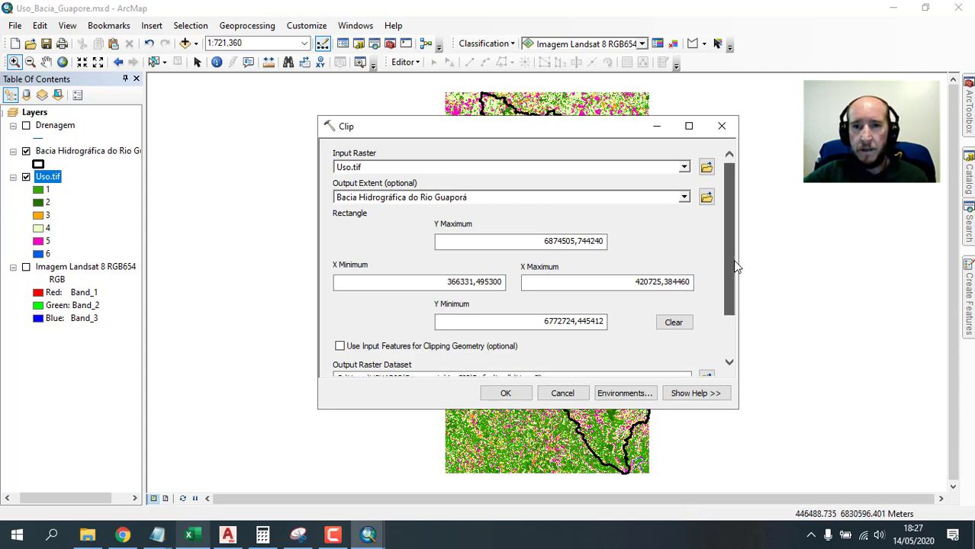
Use the input features as clipping geometry and name the output raster Uso_do_Solo_Bacia_Guaporé in the Landsat 8 folder.
{"action": "left_click_drag", "start_coordinate": [731, 265], "coordinate": [731, 305]}
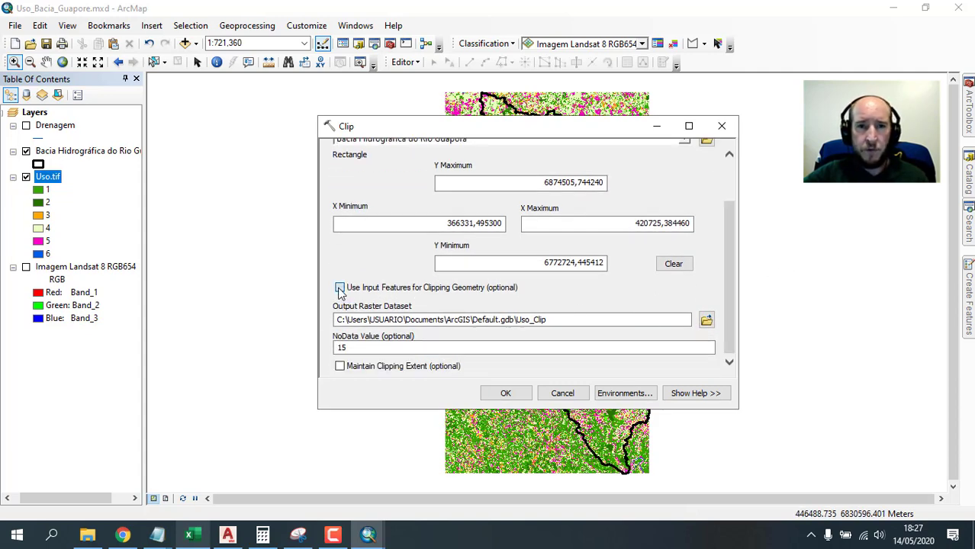
{"action": "left_click", "coordinate": [339, 289]}
{"action": "left_click", "coordinate": [706, 321]}
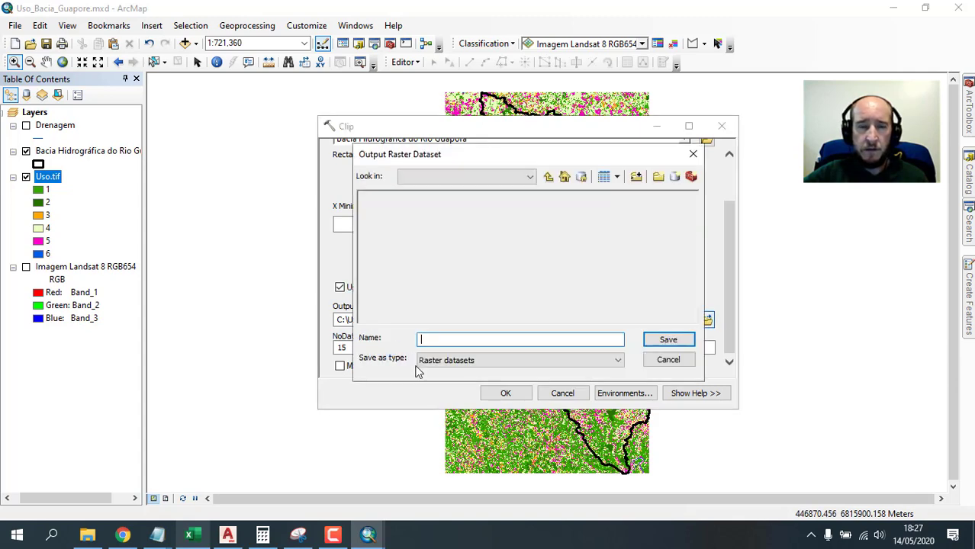
{"action": "type", "text": "Uso_do_Solo_Bacia_Guaporé"}
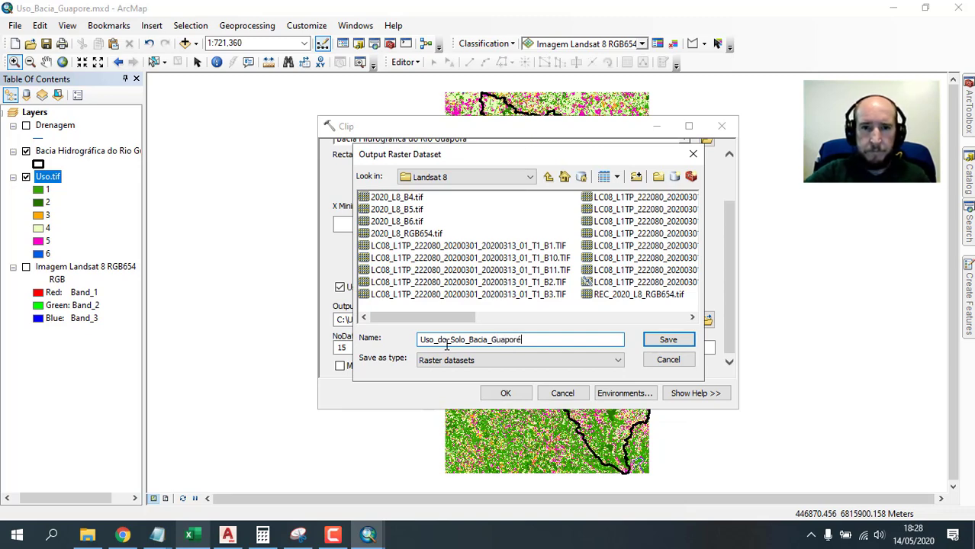
{"action": "left_click", "coordinate": [661, 340]}
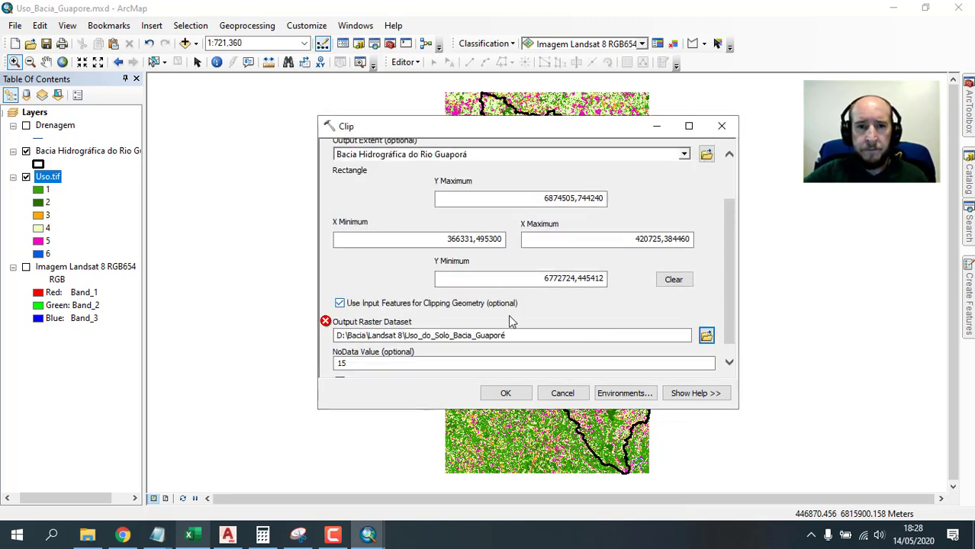
Shorten the clip's output raster name to Uso_do_Solo and try to run the clip.
{"action": "left_click", "coordinate": [517, 336]}
{"action": "key", "text": "BackSpace"}
{"action": "key", "text": "BackSpace"}
{"action": "key", "text": "BackSpace"}
{"action": "key", "text": "BackSpace"}
{"action": "key", "text": "BackSpace"}
{"action": "key", "text": "BackSpace"}
{"action": "key", "text": "BackSpace"}
{"action": "key", "text": "BackSpace"}
{"action": "key", "text": "BackSpace"}
{"action": "key", "text": "BackSpace"}
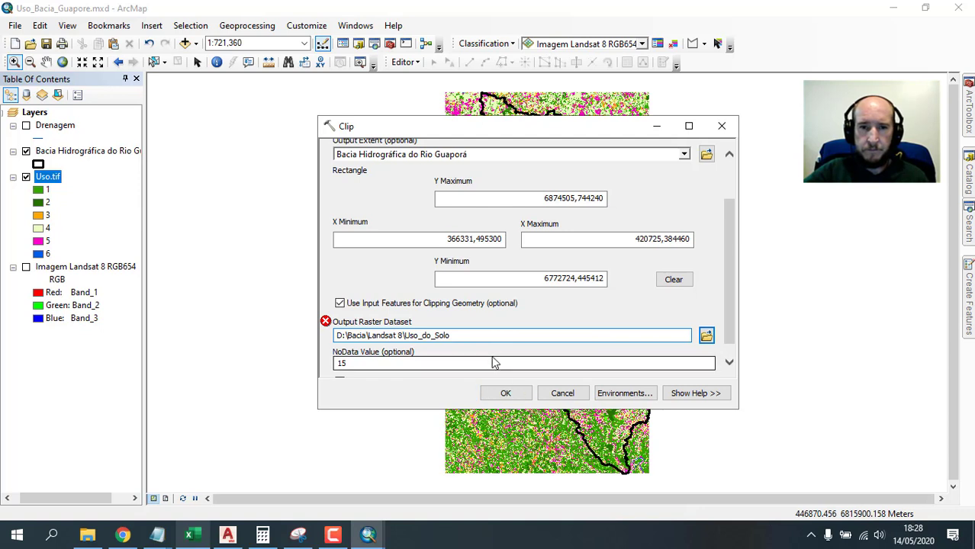
{"action": "scroll", "coordinate": [476, 279], "scroll_direction": "down", "scroll_amount": 1}
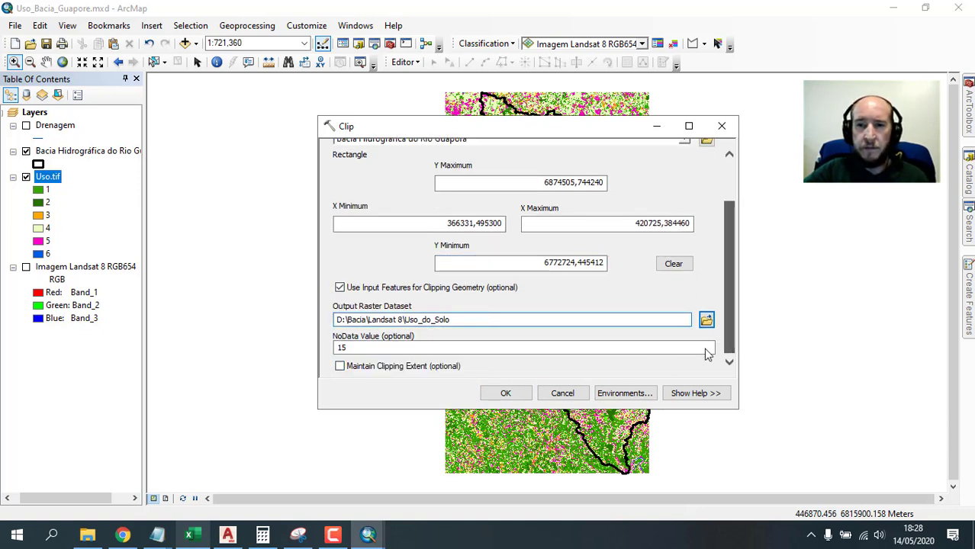
{"action": "left_click", "coordinate": [505, 394]}
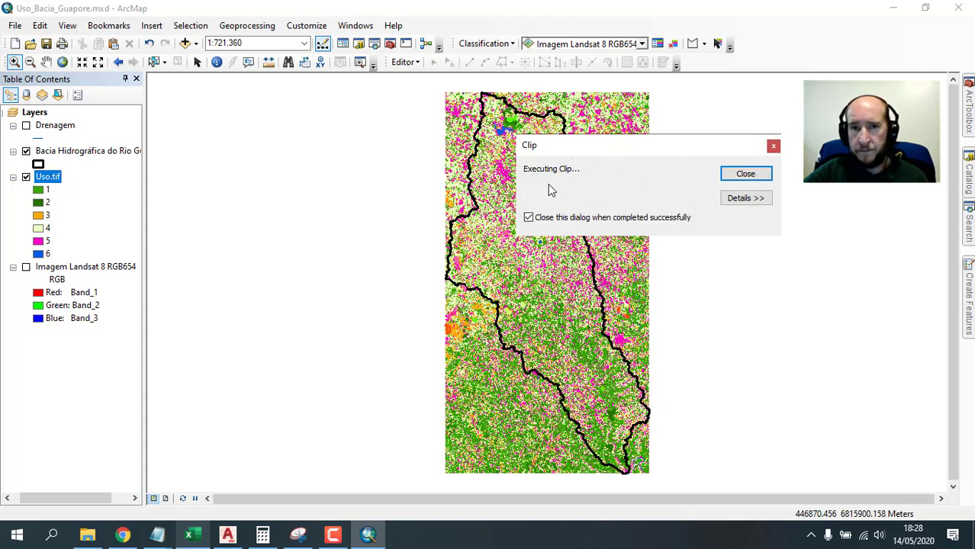
{"action": "left_click", "coordinate": [747, 174]}
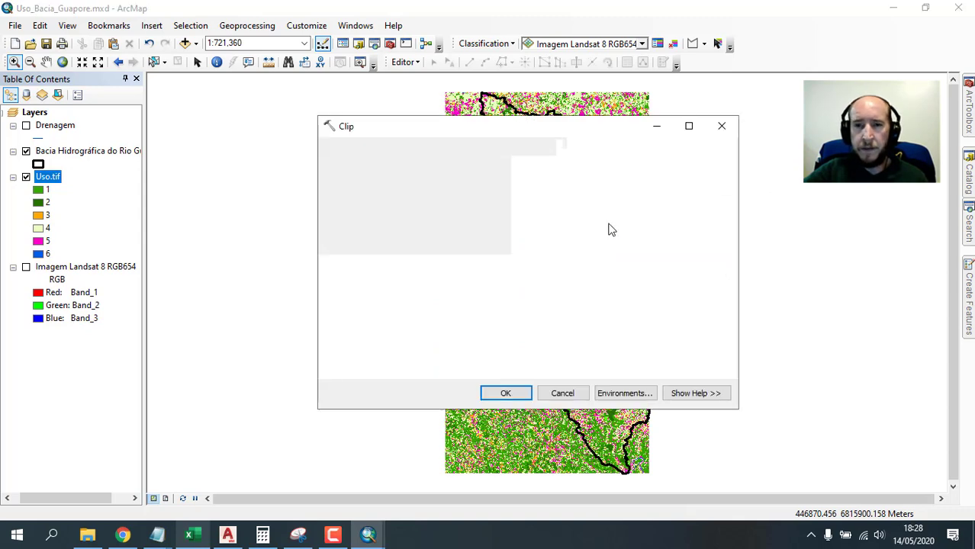
{"action": "scroll", "coordinate": [728, 250], "scroll_direction": "down", "scroll_amount": 3}
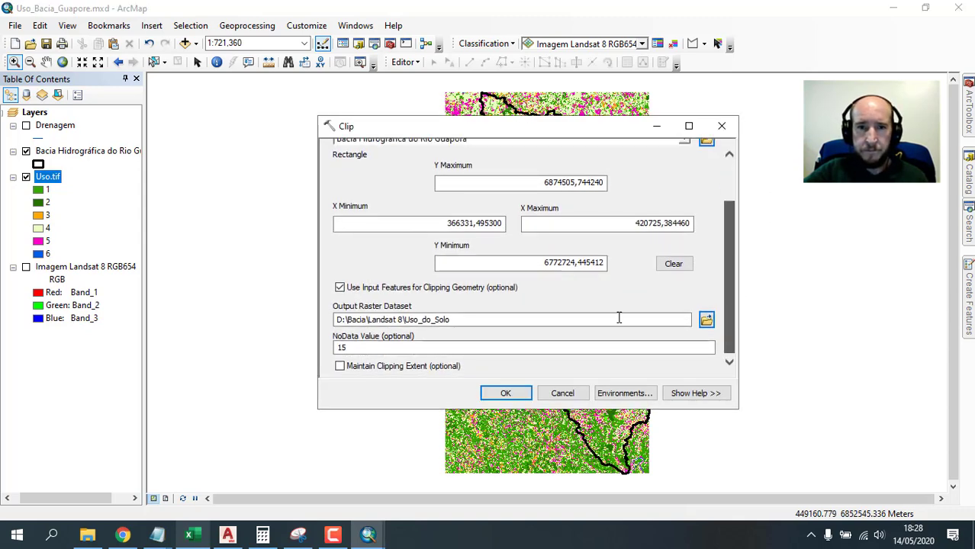
Add the .tif extension to the output raster name and run the clip again.
{"action": "left_click", "coordinate": [458, 319]}
{"action": "type", "text": ".t"}
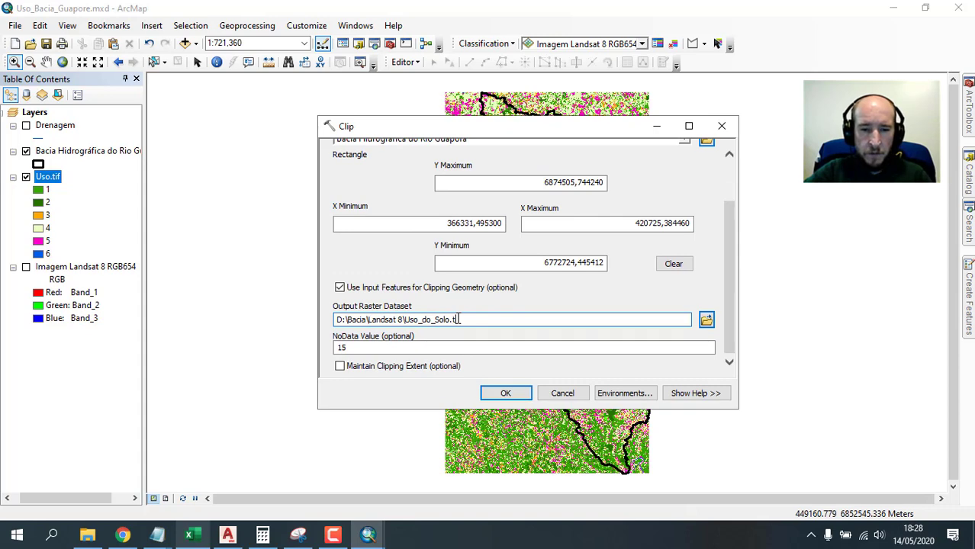
{"action": "type", "text": "if"}
{"action": "left_click", "coordinate": [506, 392]}
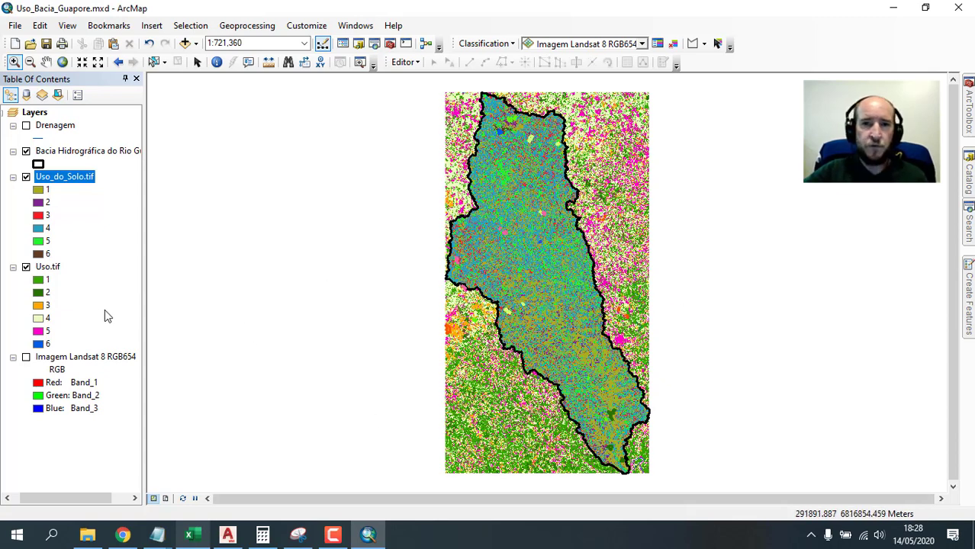
Remove the unclipped Uso.tif layer from the project and clear the training samples from the map.
{"action": "left_click", "coordinate": [26, 267]}
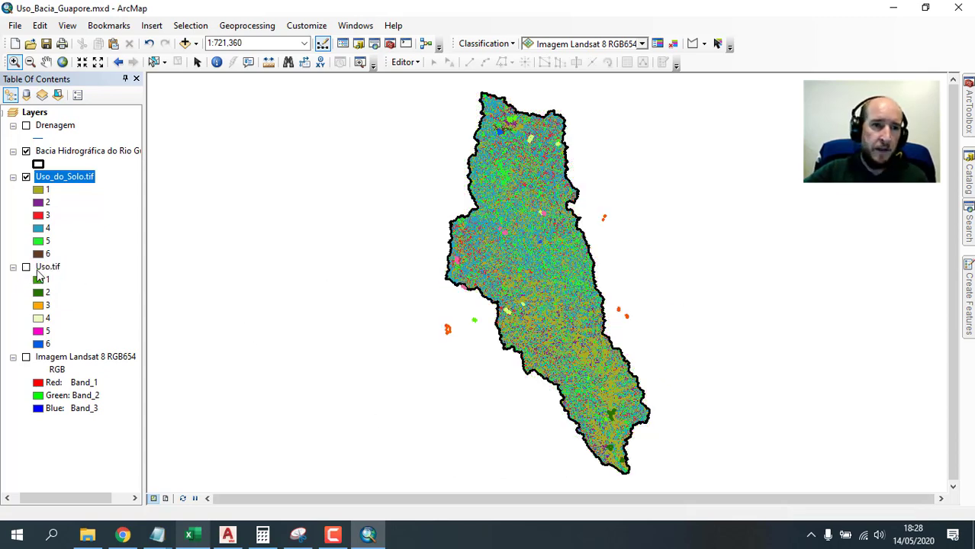
{"action": "right_click", "coordinate": [48, 269]}
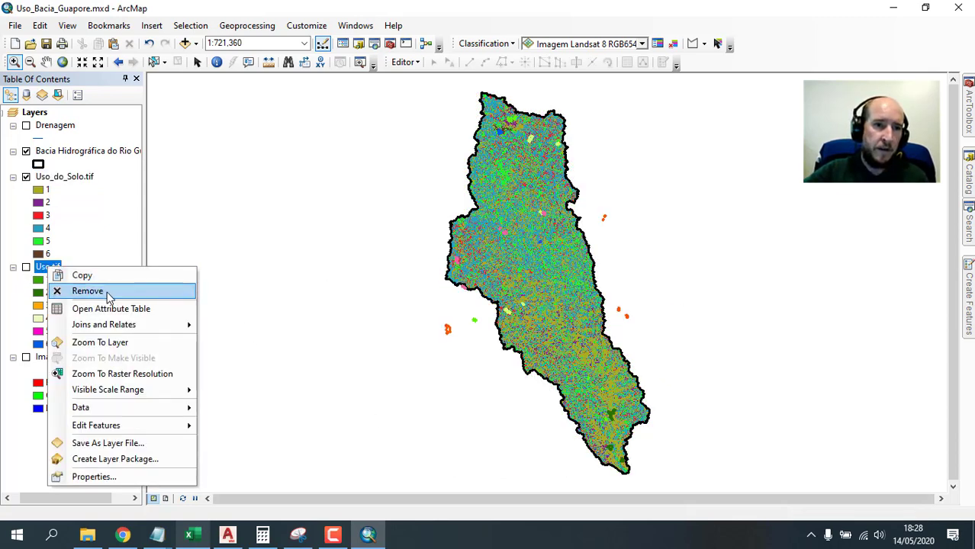
{"action": "left_click", "coordinate": [81, 290]}
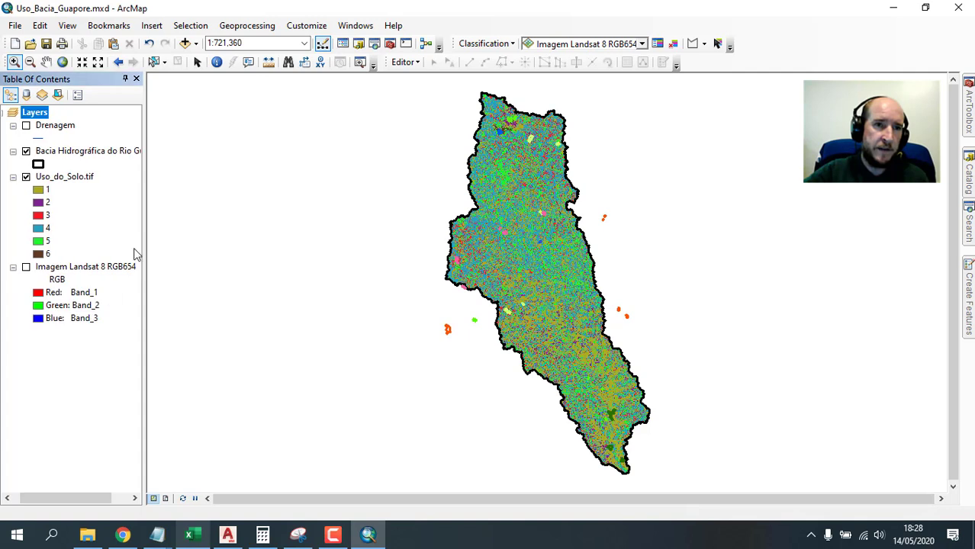
{"action": "left_click", "coordinate": [675, 45]}
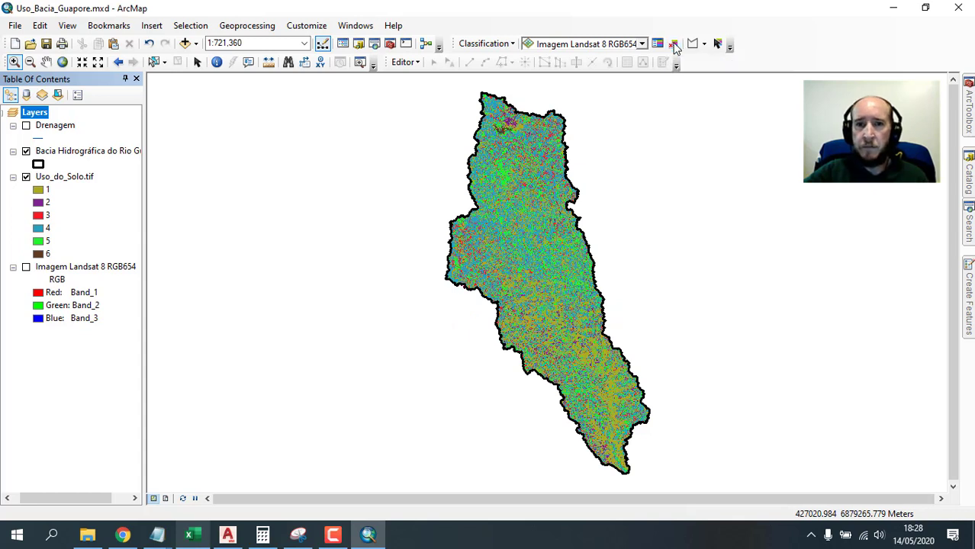
Rename the clipped Uso_do_Solo.tif layer as Uso do Solo.
{"action": "left_click", "coordinate": [61, 177]}
{"action": "key", "text": "F2"}
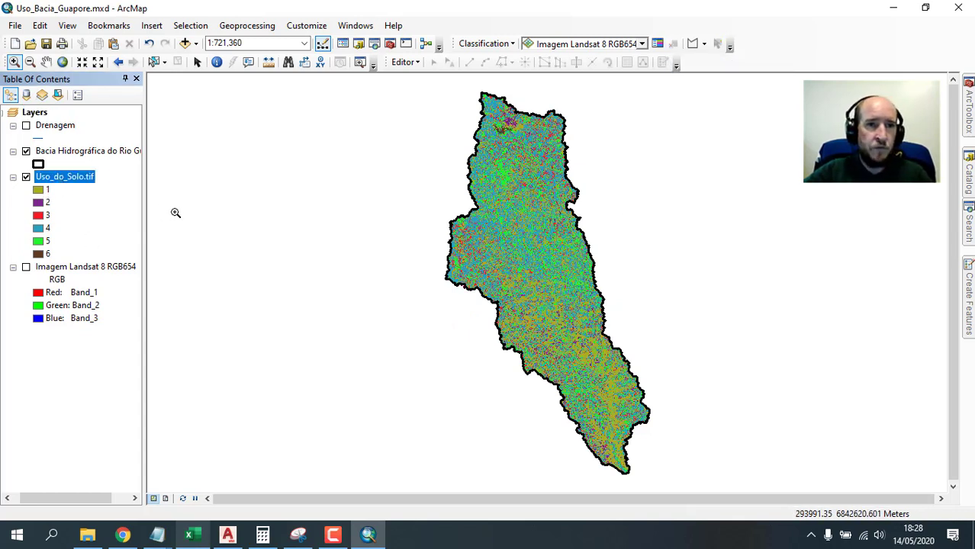
{"action": "type", "text": "Uso do O"}
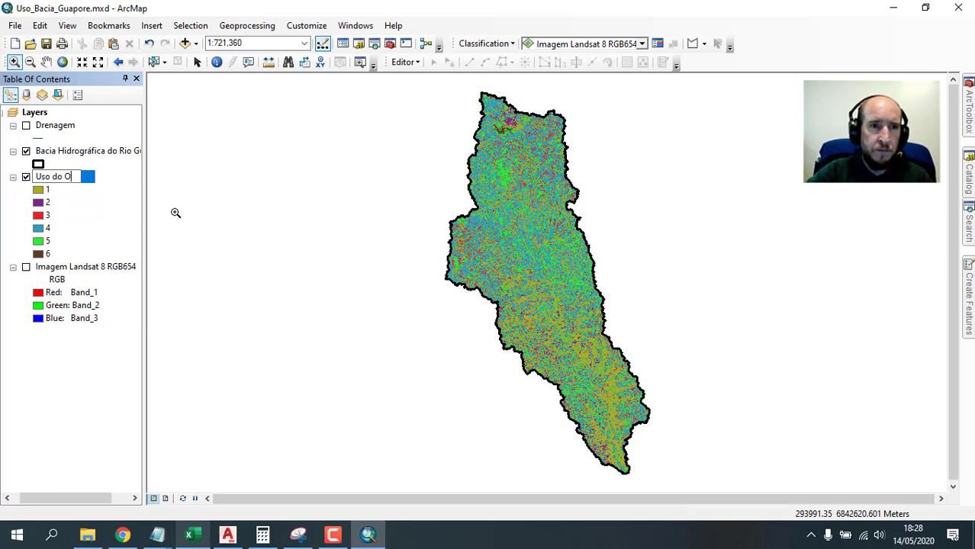
{"action": "key", "text": "BackSpace"}
{"action": "type", "text": "Solo"}
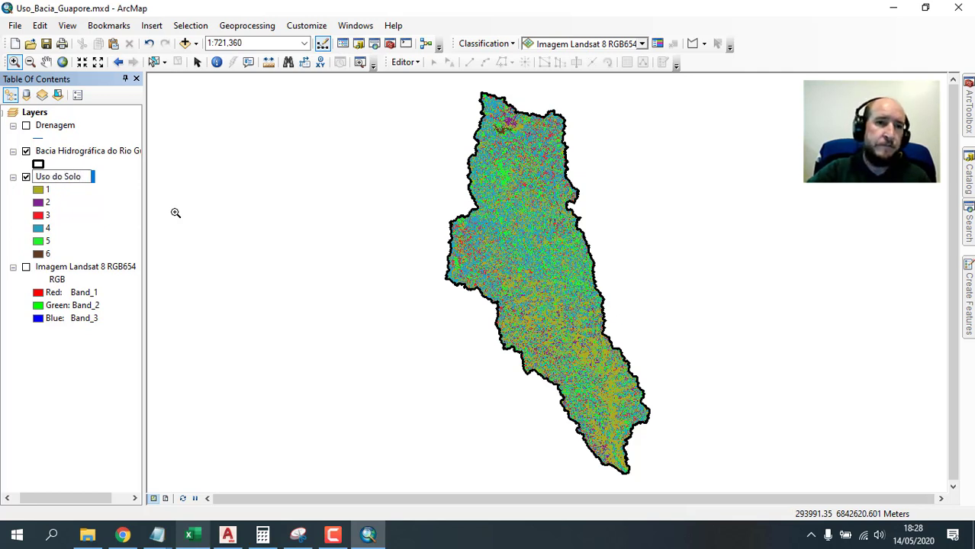
{"action": "key", "text": "Return"}
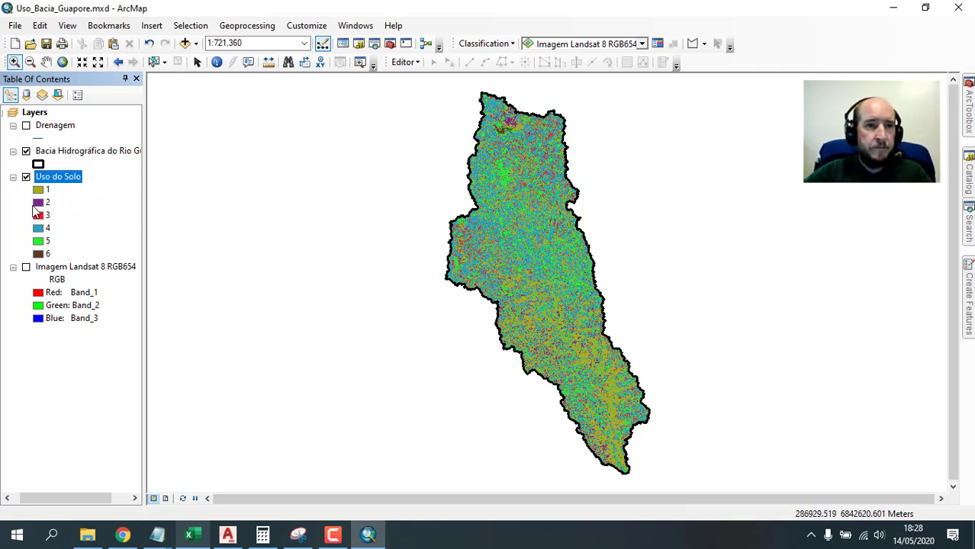
Set the fill colour of class 1 in the Uso do Solo layer to bright green.
{"action": "double_click", "coordinate": [38, 190]}
{"action": "left_click", "coordinate": [629, 214]}
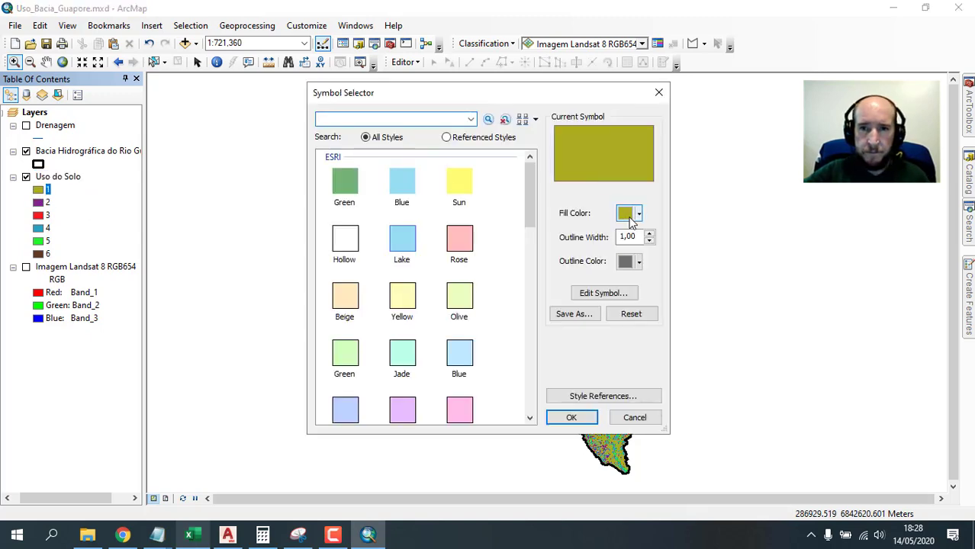
{"action": "left_click", "coordinate": [700, 289]}
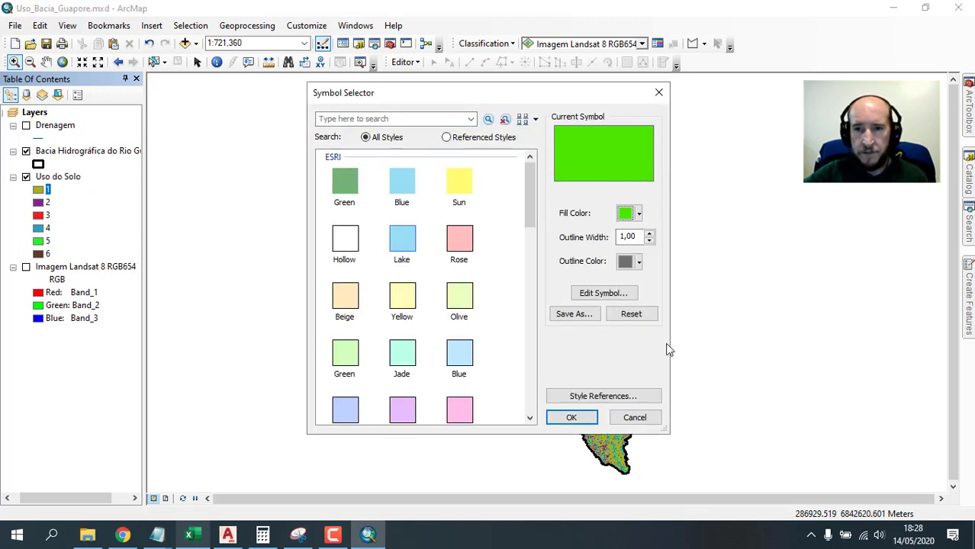
{"action": "left_click", "coordinate": [571, 417]}
Set the fill colour of class 2 in the Uso do Solo layer to dark green.
{"action": "left_click", "coordinate": [41, 202]}
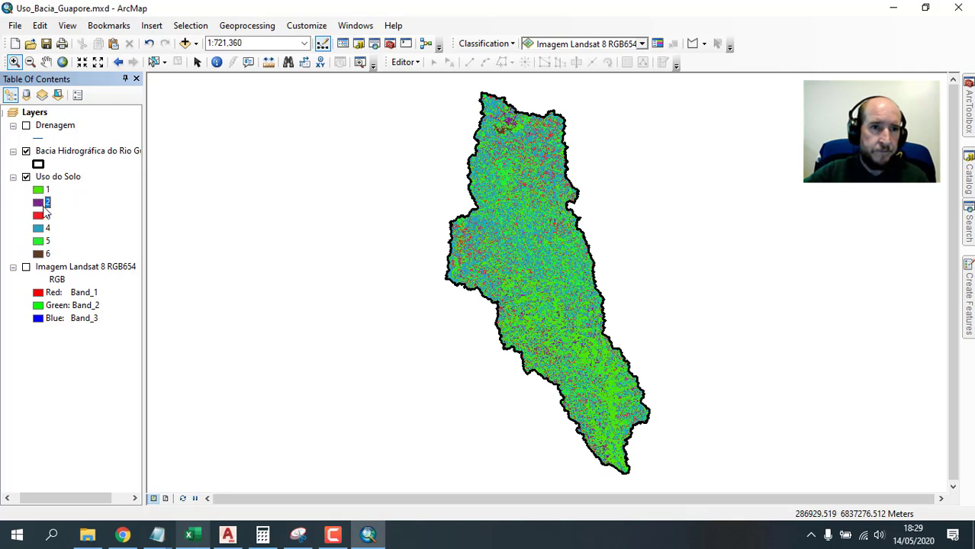
{"action": "left_click", "coordinate": [40, 203]}
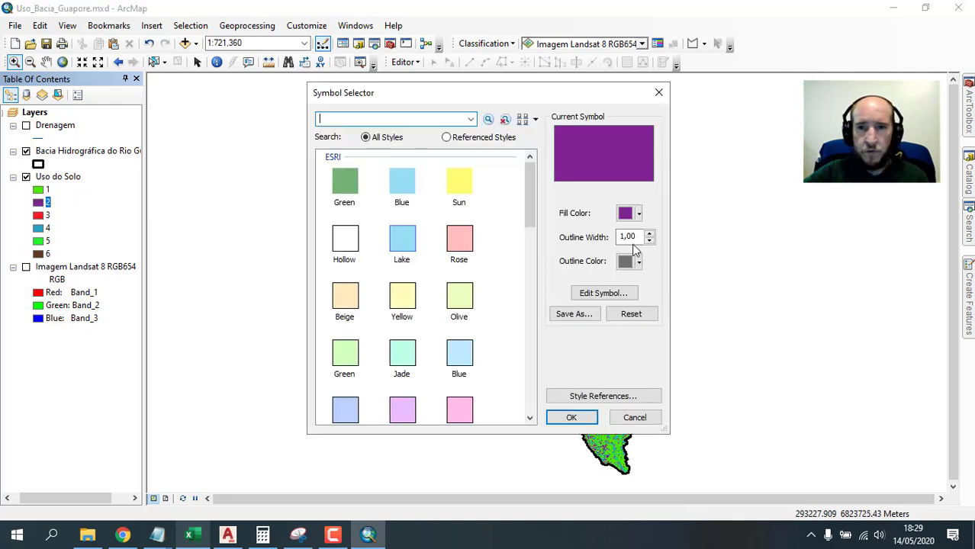
{"action": "left_click", "coordinate": [631, 213]}
{"action": "left_click", "coordinate": [700, 316]}
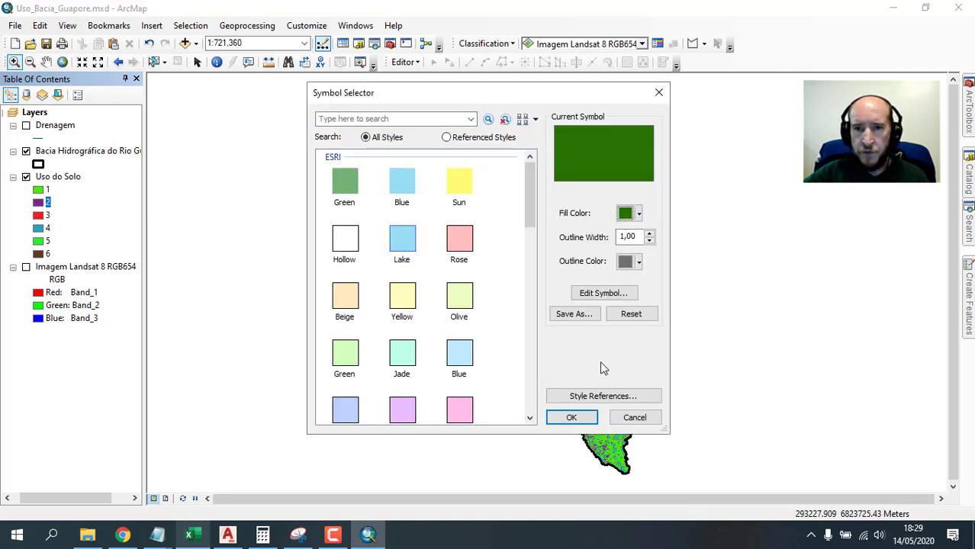
{"action": "left_click", "coordinate": [570, 416]}
Set the fill colour of class 3 in the Uso do Solo layer to orange.
{"action": "left_click", "coordinate": [39, 216]}
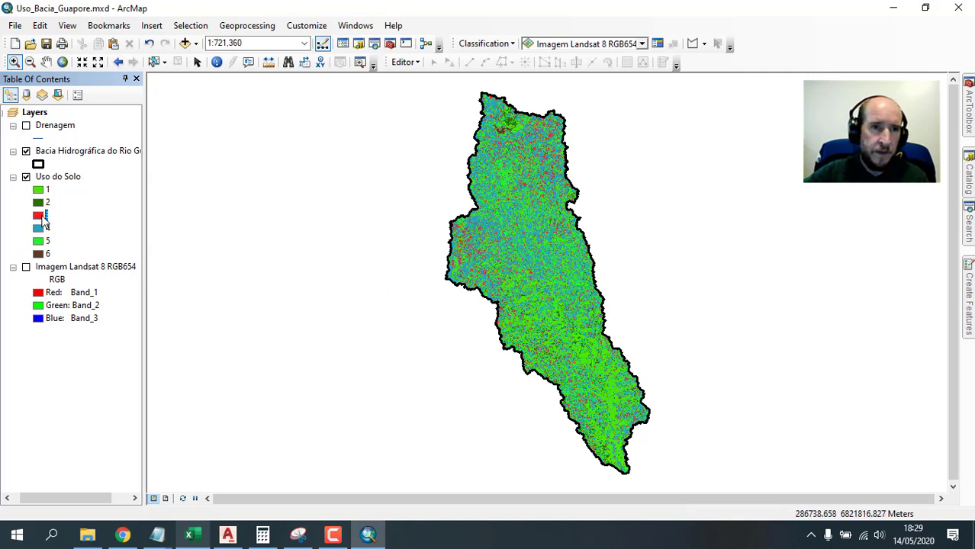
{"action": "left_click", "coordinate": [627, 214]}
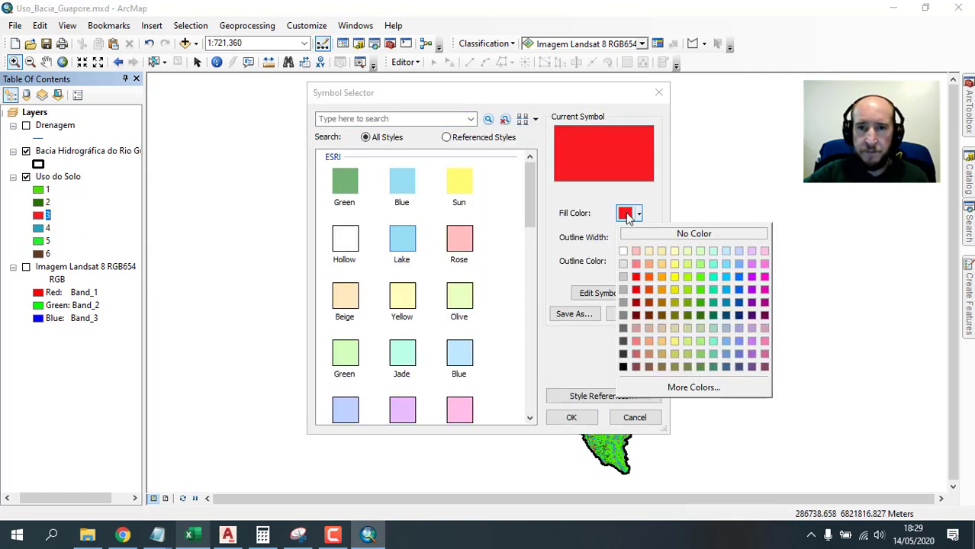
{"action": "left_click", "coordinate": [662, 290]}
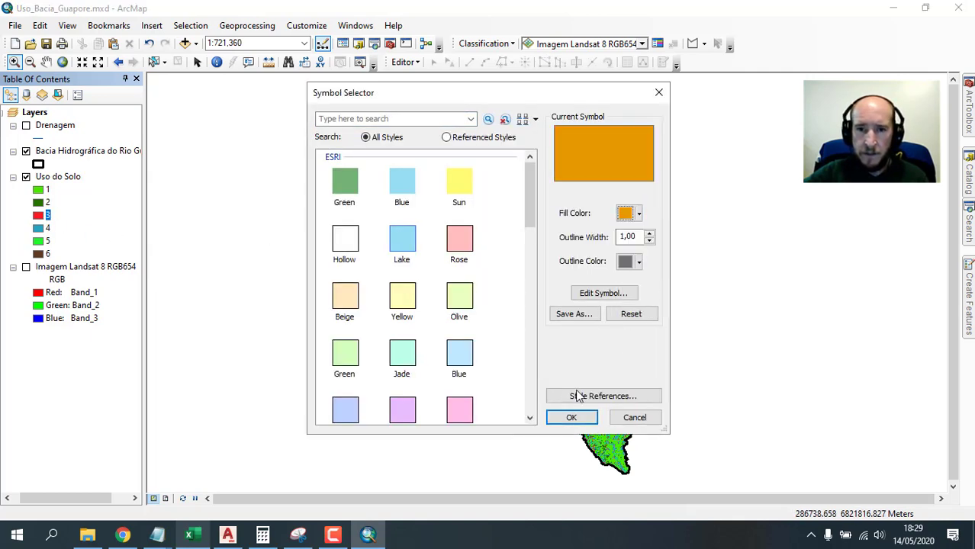
{"action": "left_click", "coordinate": [571, 417]}
Set the fill colour of class 4 in the Uso do Solo layer to pale yellow-green.
{"action": "double_click", "coordinate": [37, 229]}
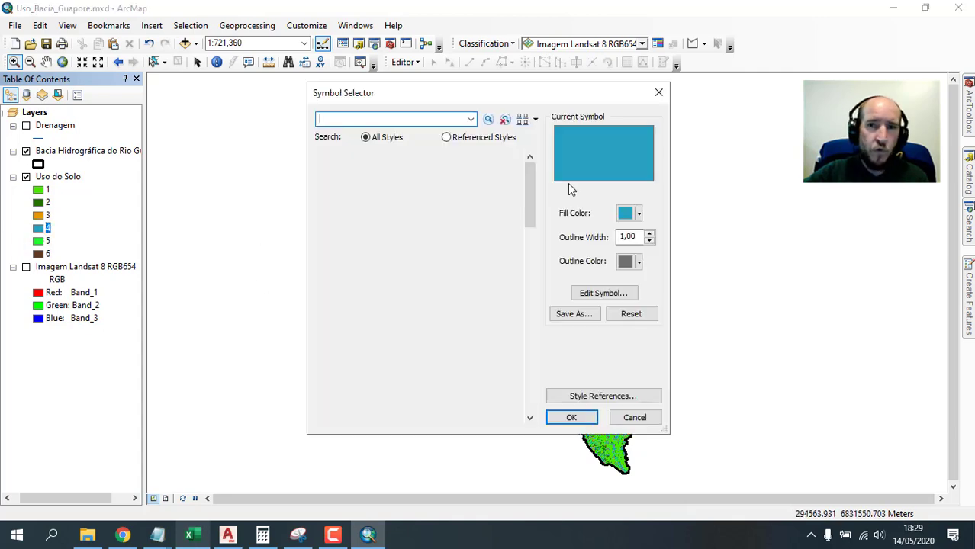
{"action": "left_click", "coordinate": [627, 213]}
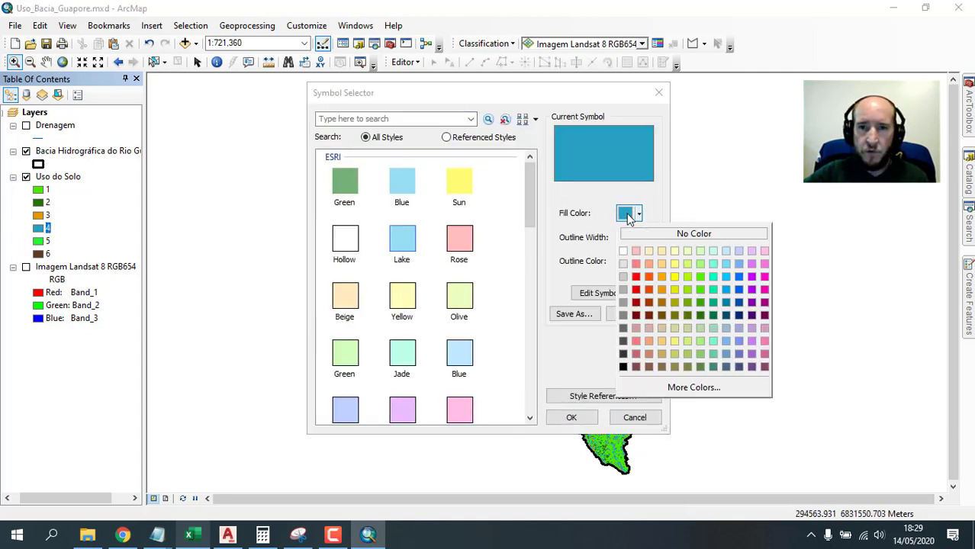
{"action": "left_click", "coordinate": [687, 252]}
{"action": "left_click", "coordinate": [572, 418]}
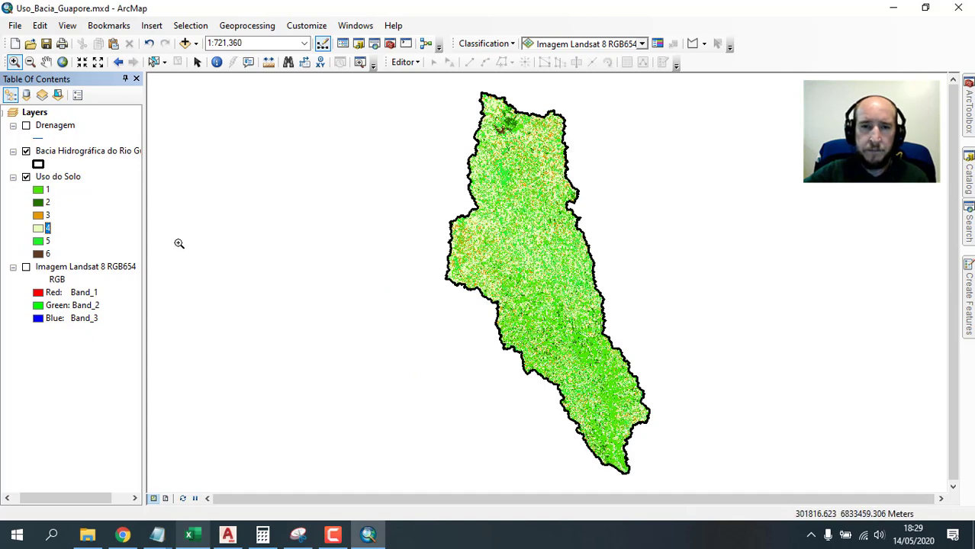
Set the fill colour of class 5 in the Uso do Solo layer to Rhodolite Rose.
{"action": "double_click", "coordinate": [38, 241]}
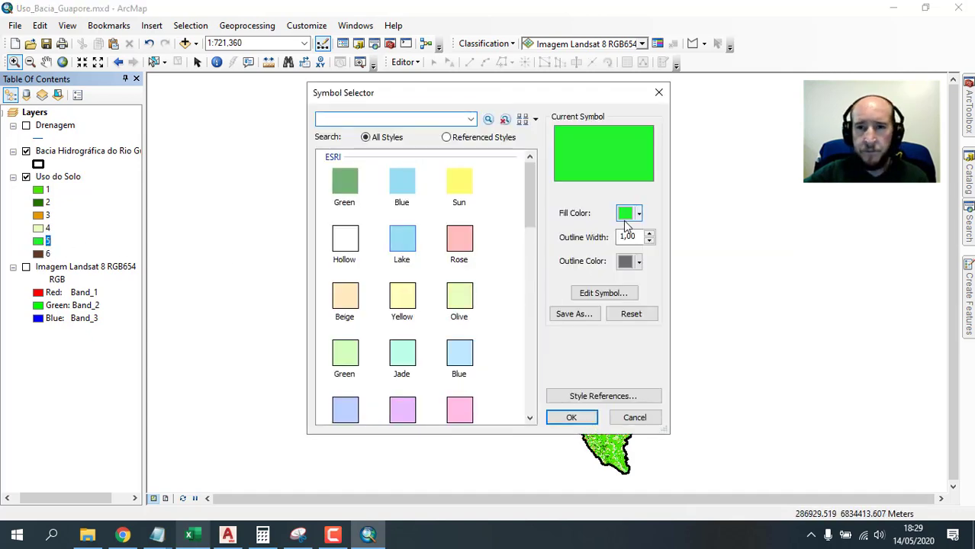
{"action": "left_click", "coordinate": [627, 214]}
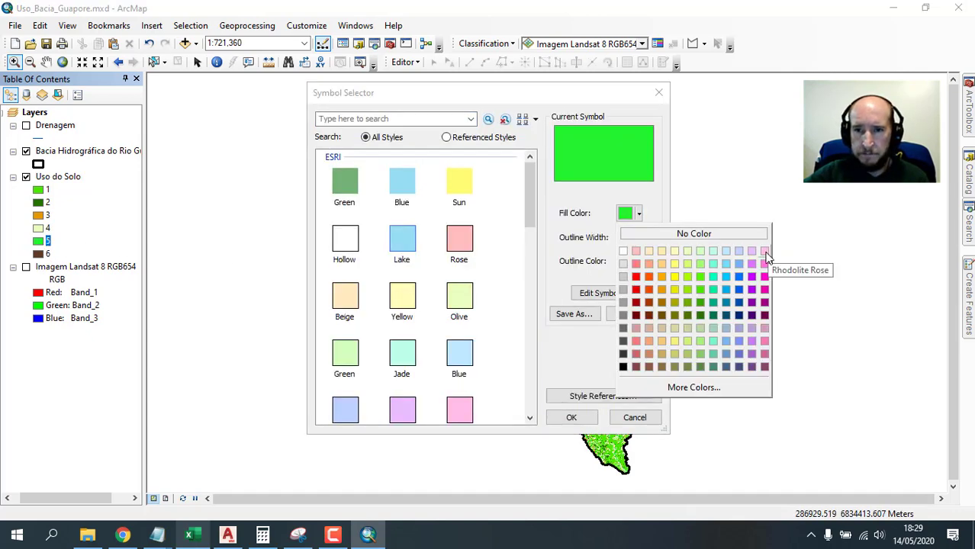
{"action": "left_click", "coordinate": [764, 251]}
{"action": "left_click", "coordinate": [572, 417]}
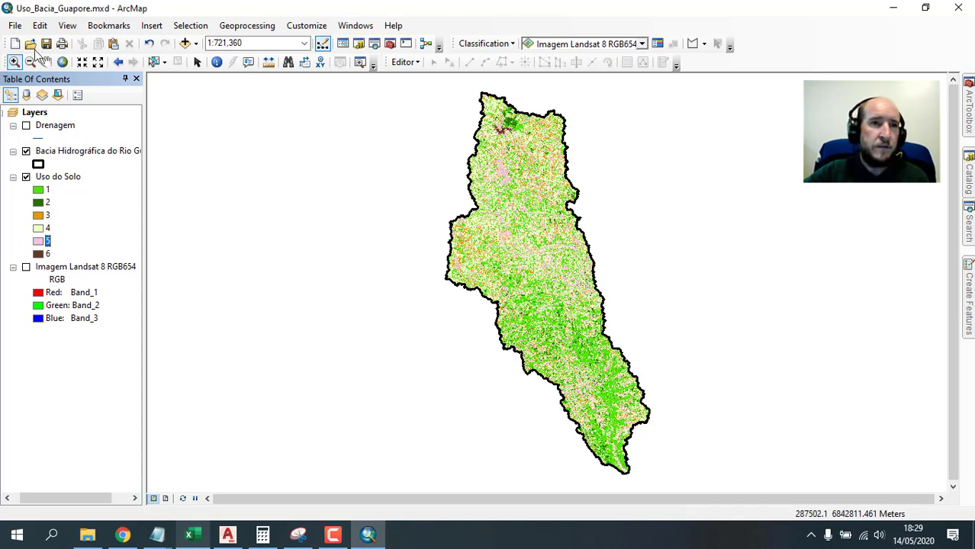
Change the fill colour of class 5 in the Uso do Solo layer to a stronger medium pink.
{"action": "left_click_drag", "start_coordinate": [518, 241], "coordinate": [582, 284]}
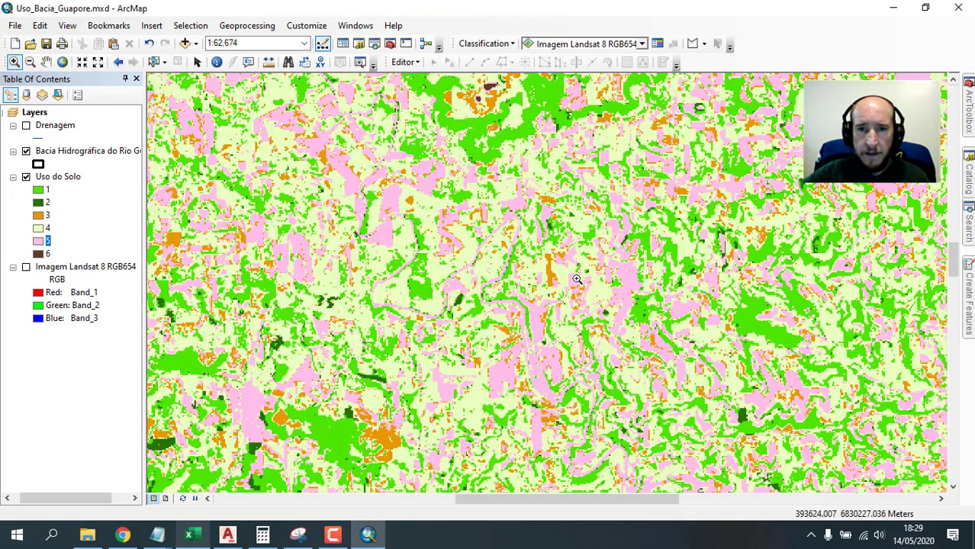
{"action": "double_click", "coordinate": [39, 242]}
{"action": "left_click", "coordinate": [628, 215]}
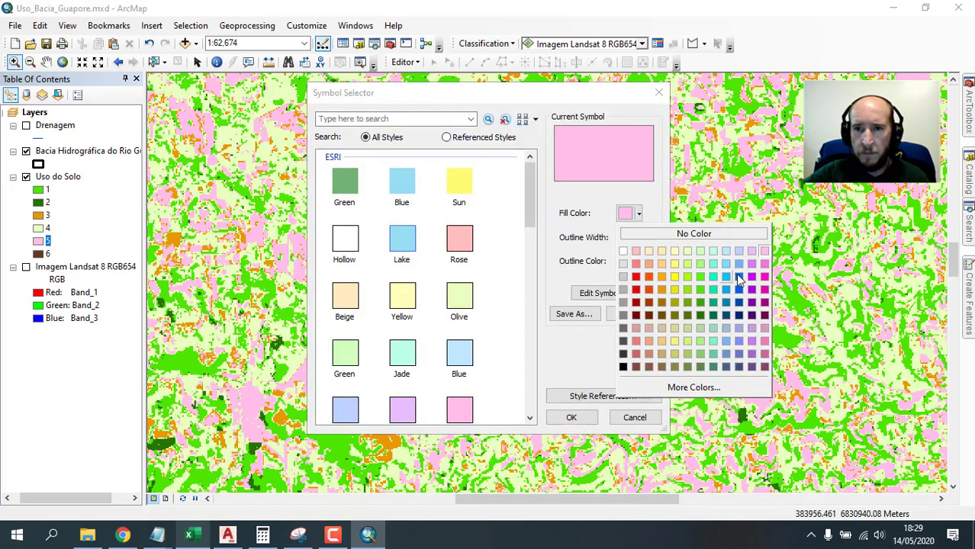
{"action": "left_click", "coordinate": [764, 266]}
{"action": "left_click", "coordinate": [571, 416]}
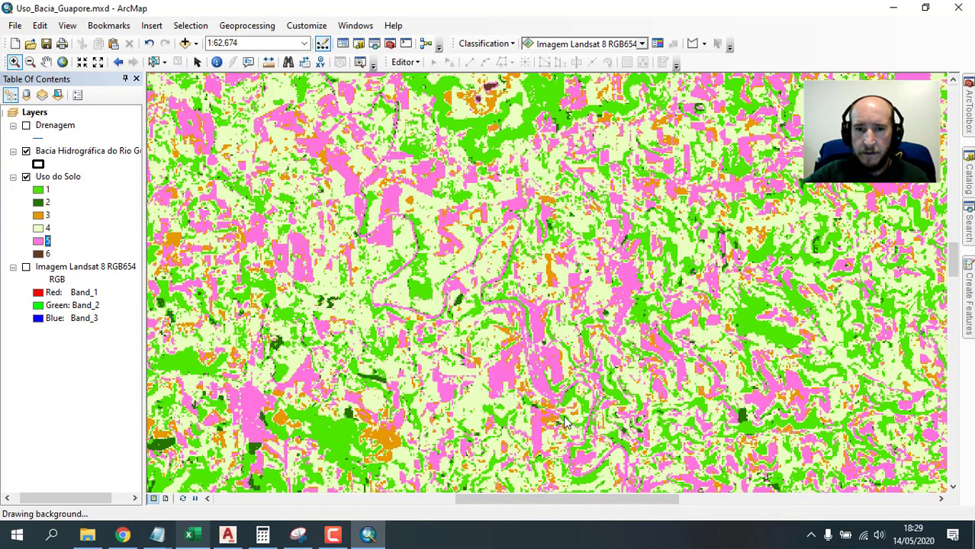
Set the fill colour of class 5 in the Uso do Solo layer to intense magenta.
{"action": "double_click", "coordinate": [38, 241]}
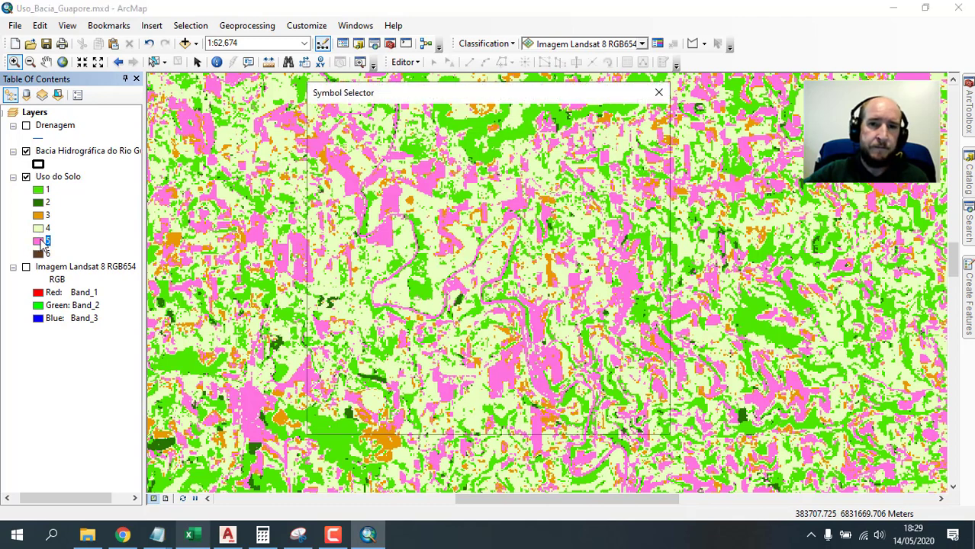
{"action": "left_click", "coordinate": [628, 214]}
{"action": "left_click", "coordinate": [765, 289]}
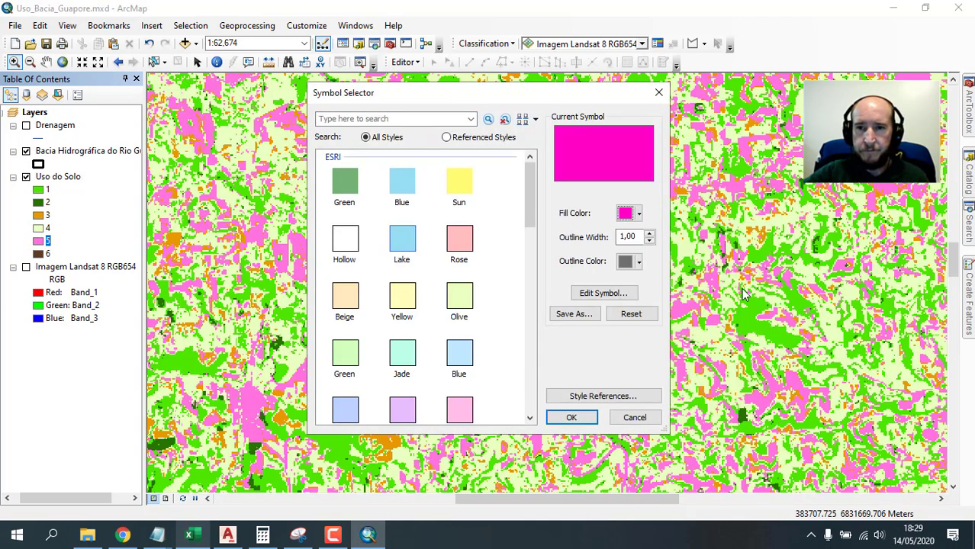
{"action": "left_click", "coordinate": [571, 417]}
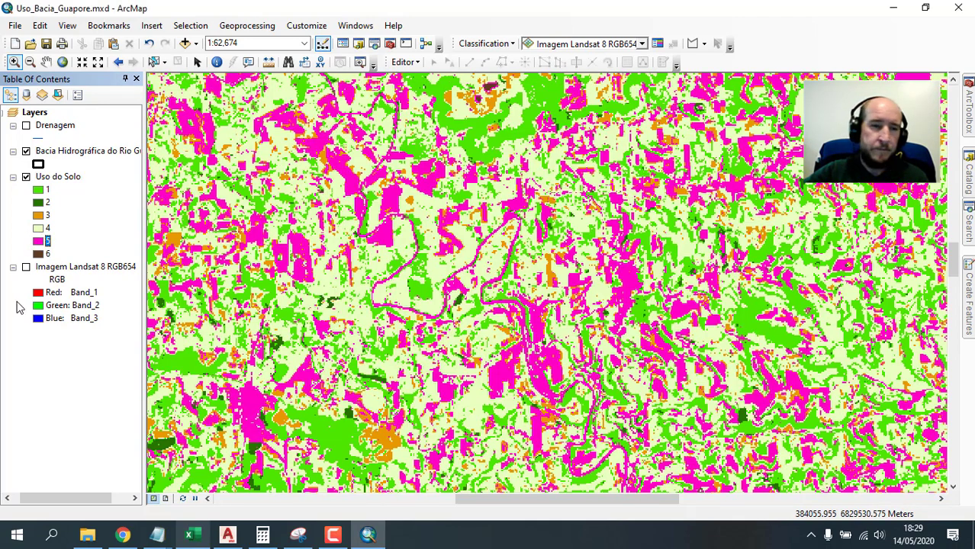
Set the fill colour of class 6 in the Uso do Solo layer to blue.
{"action": "double_click", "coordinate": [39, 254]}
{"action": "left_click", "coordinate": [625, 214]}
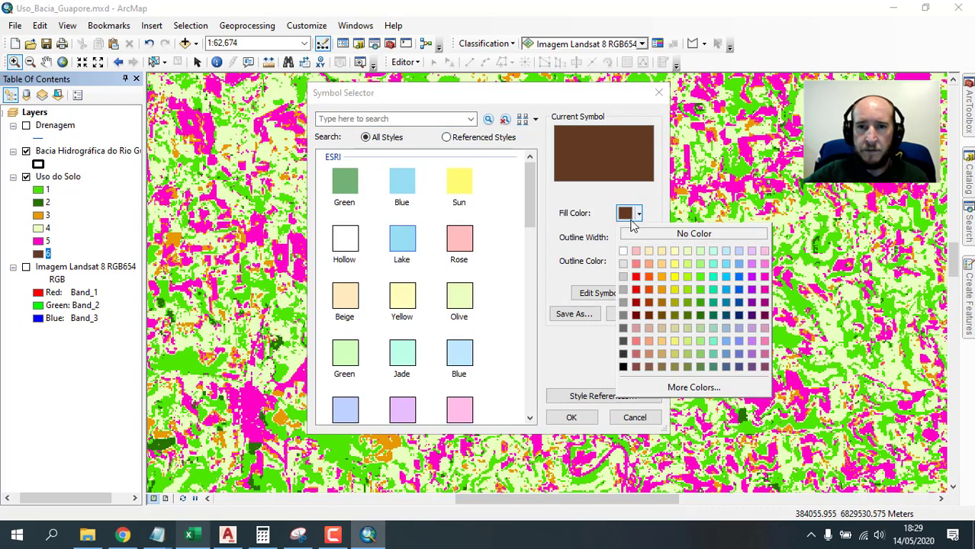
{"action": "left_click", "coordinate": [738, 294]}
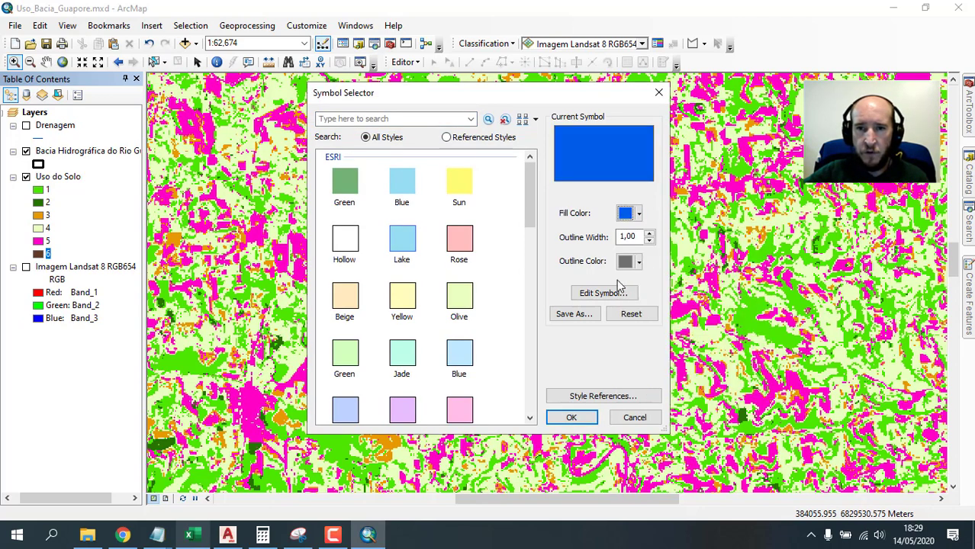
{"action": "left_click", "coordinate": [571, 417]}
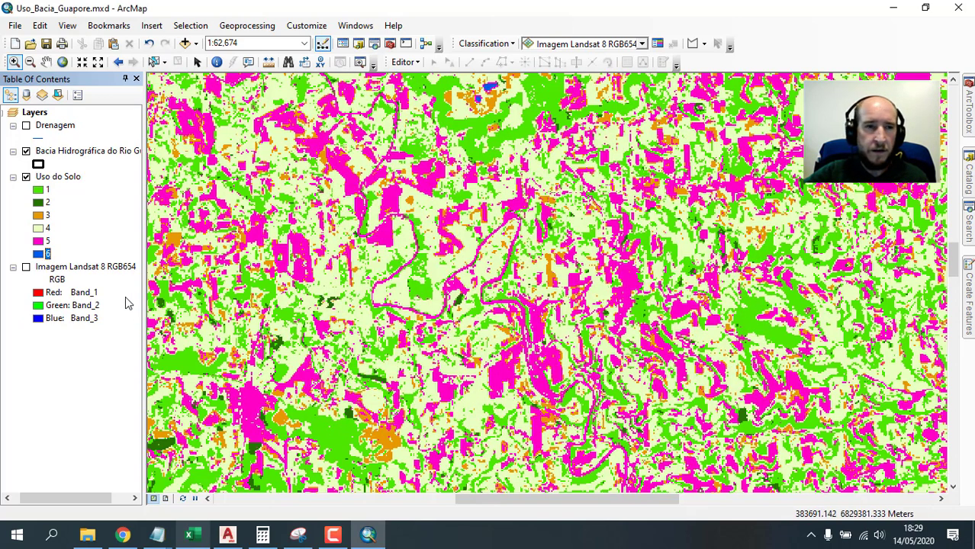
Show the Drenagem layer over the classified map to compare the watercourses with the classes, and hide it again.
{"action": "left_click", "coordinate": [26, 126]}
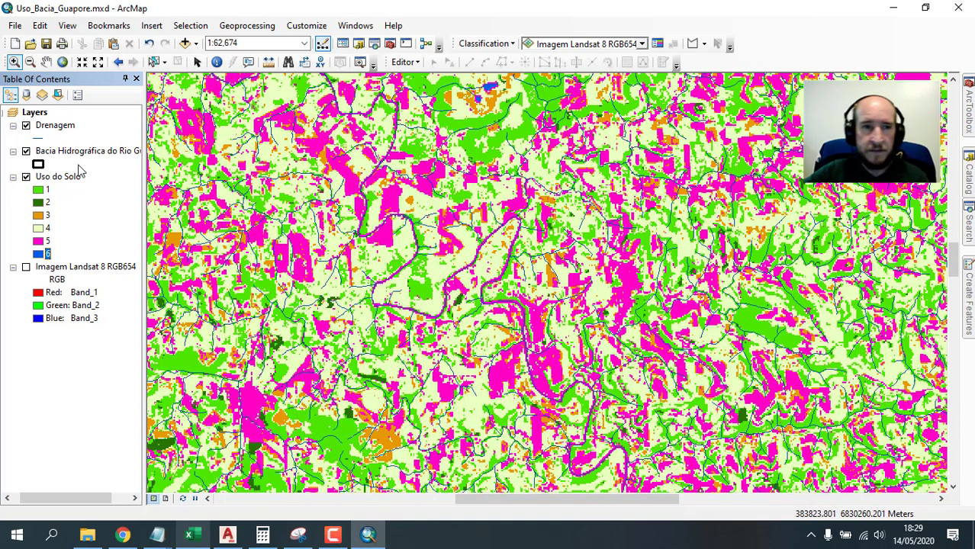
{"action": "left_click", "coordinate": [26, 126]}
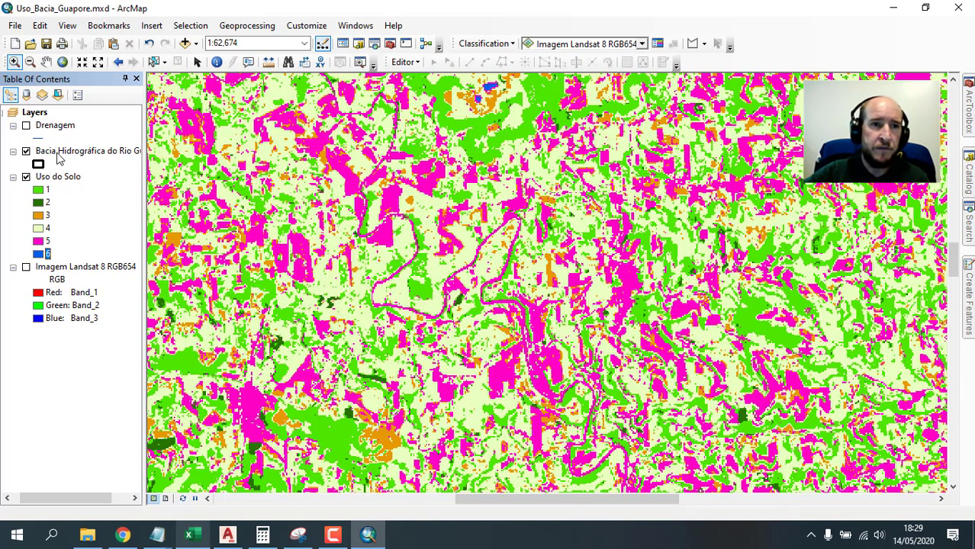
Relabel class 1 of the Uso do Solo layer as Floresta Nativa.
{"action": "left_click", "coordinate": [49, 190]}
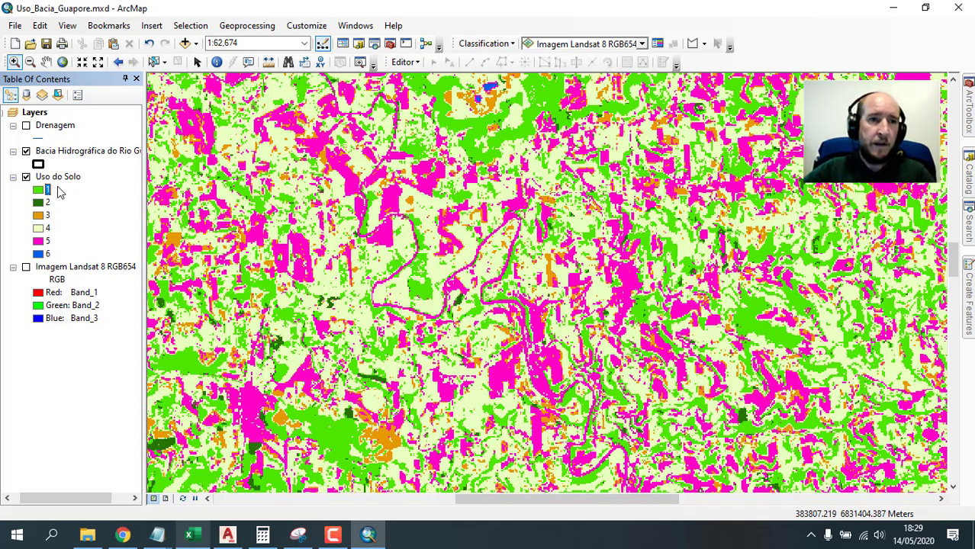
{"action": "left_click", "coordinate": [51, 190]}
{"action": "type", "text": "Flore"}
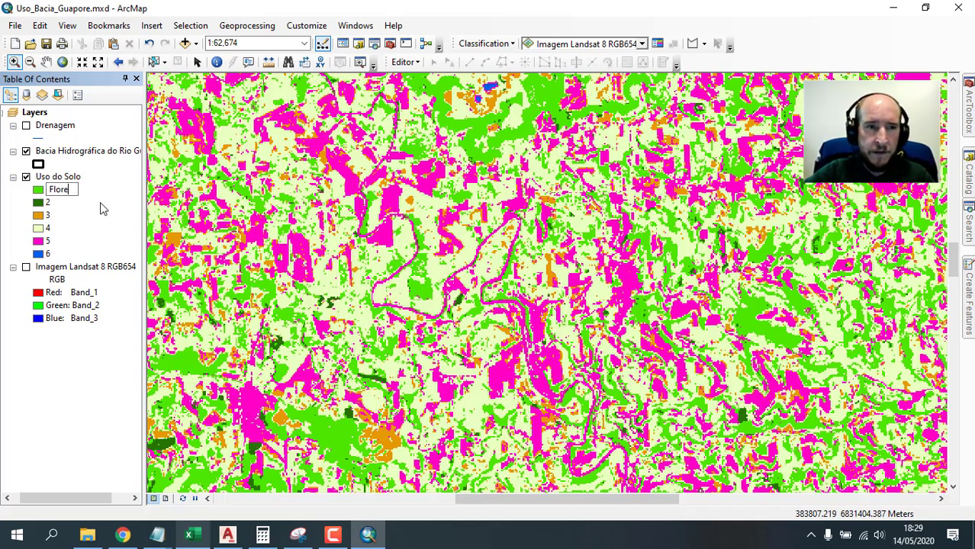
{"action": "type", "text": "sta Nativa"}
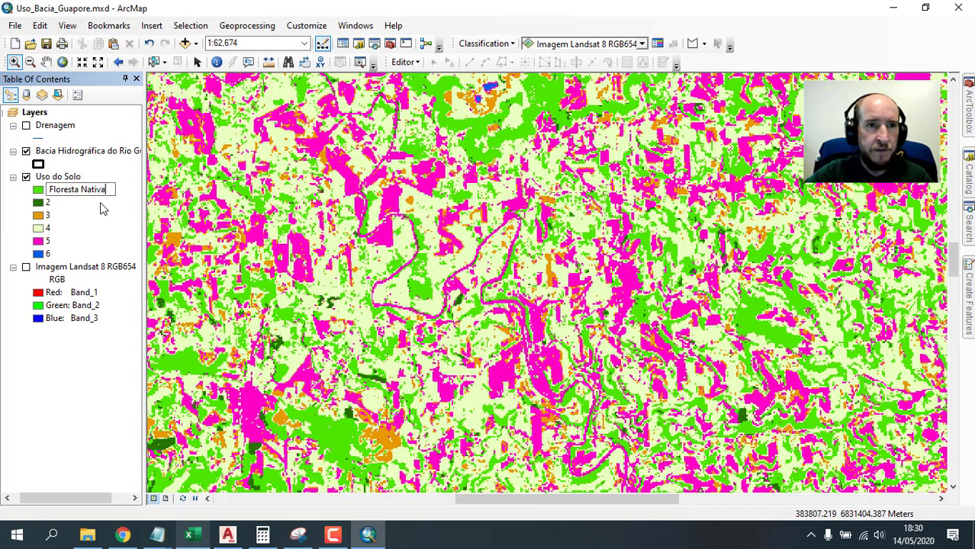
{"action": "key", "text": "Return"}
Relabel class 2 of the Uso do Solo layer as Floresta Exótica.
{"action": "left_click", "coordinate": [54, 201]}
{"action": "key", "text": "F2"}
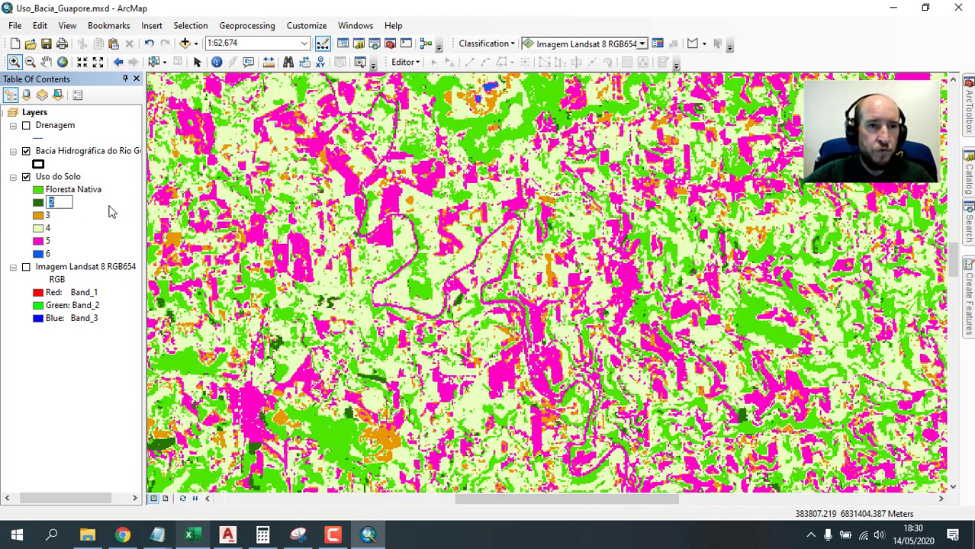
{"action": "type", "text": "Floresta "}
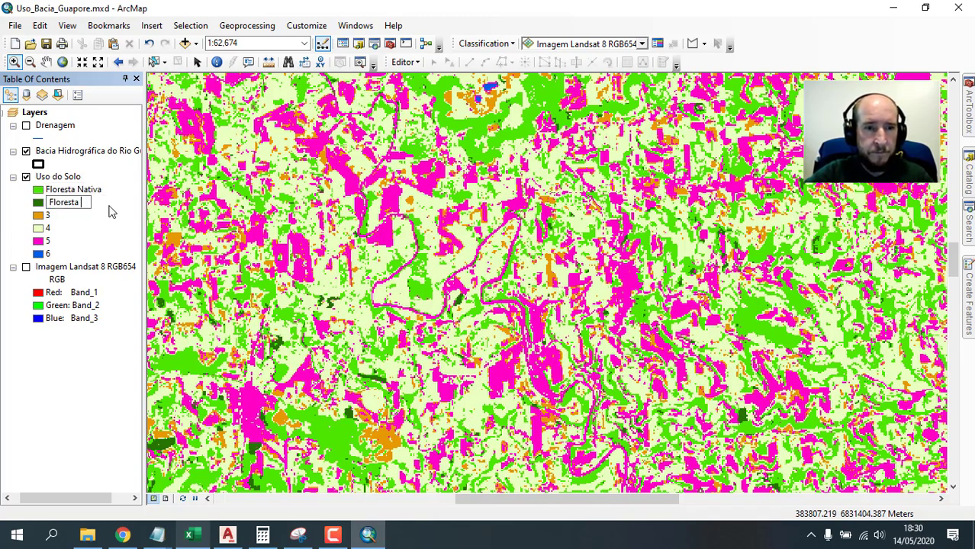
{"action": "type", "text": "Exótica"}
{"action": "key", "text": "Return"}
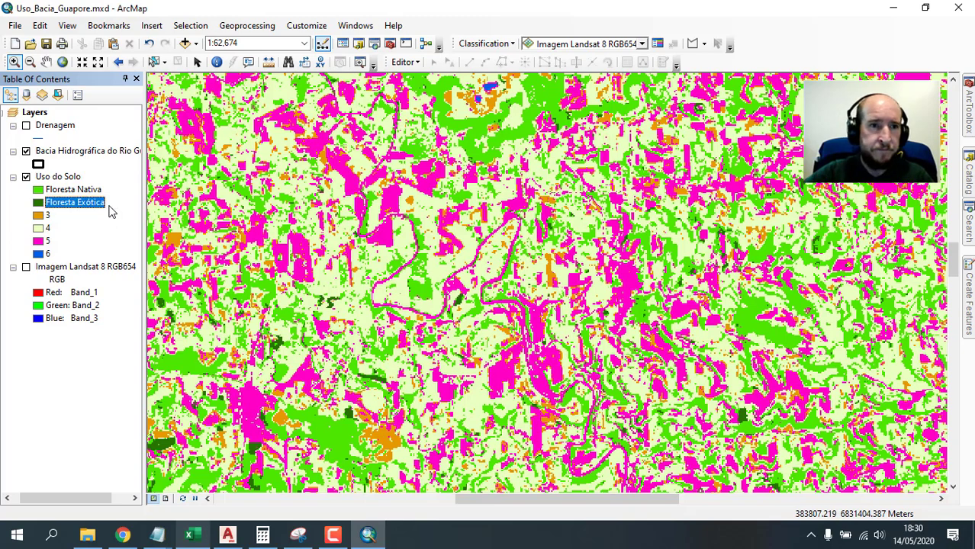
Relabel class 3 of the Uso do Solo layer as Pastagens Permanentes.
{"action": "left_click", "coordinate": [80, 216]}
{"action": "key", "text": "F2"}
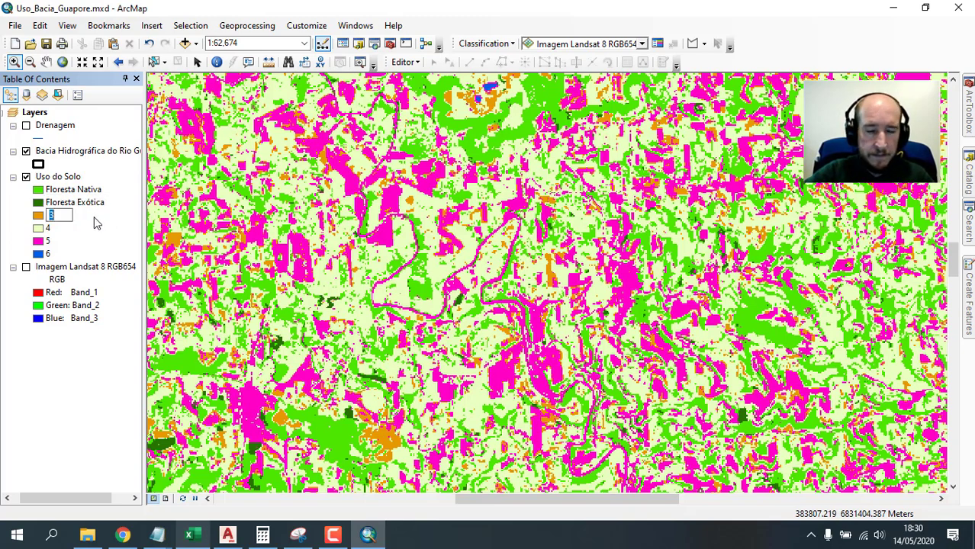
{"action": "type", "text": "Pas"}
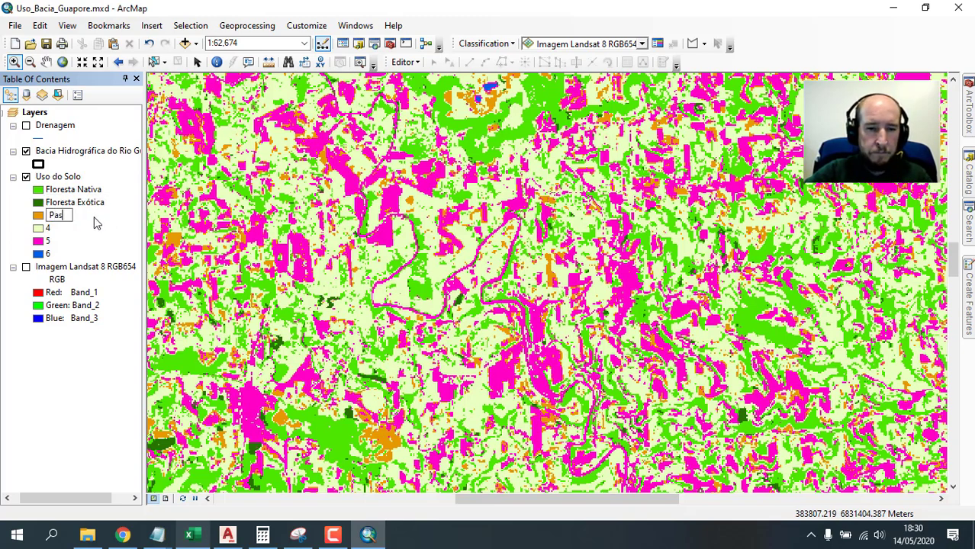
{"action": "type", "text": "tagens "}
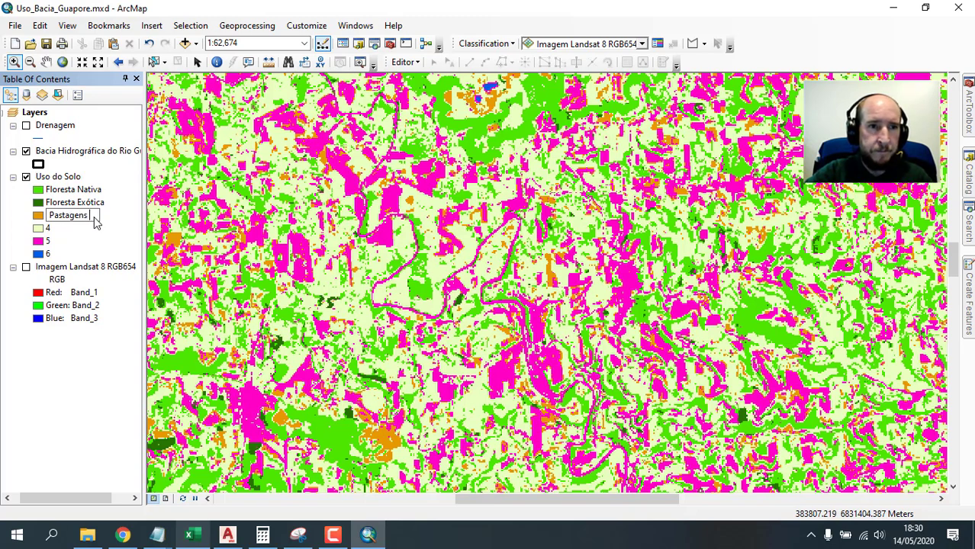
{"action": "type", "text": "Permanentes"}
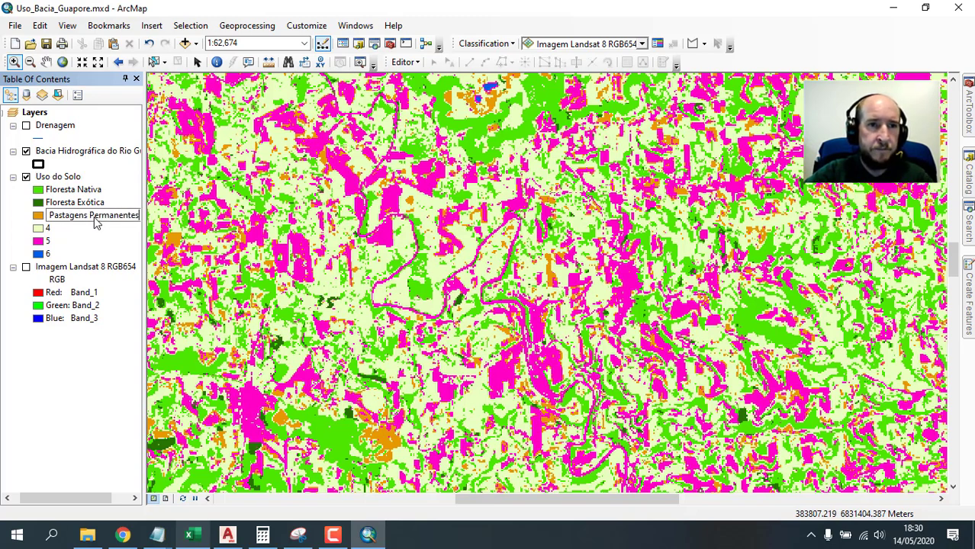
{"action": "key", "text": "Return"}
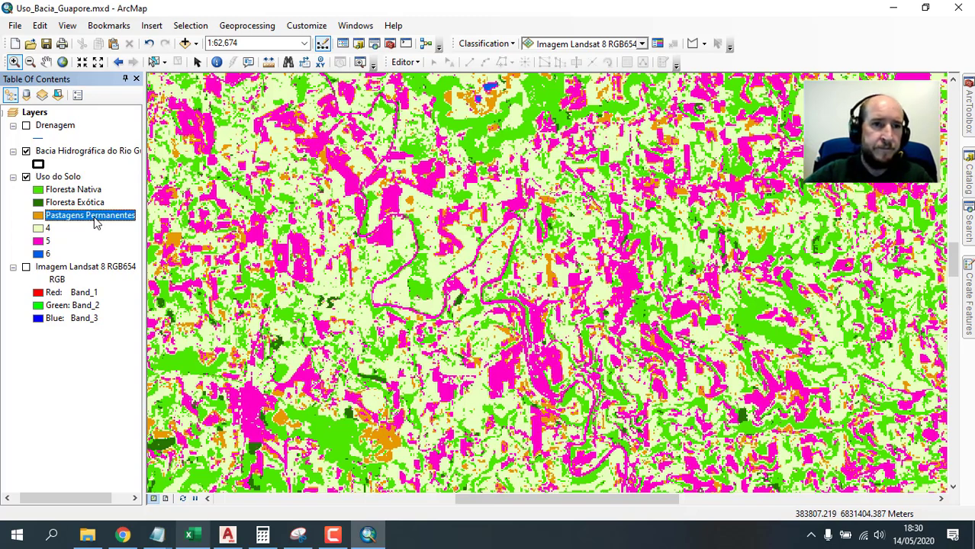
Relabel class 4 of the Uso do Solo layer as Agricultura.
{"action": "left_click", "coordinate": [61, 233]}
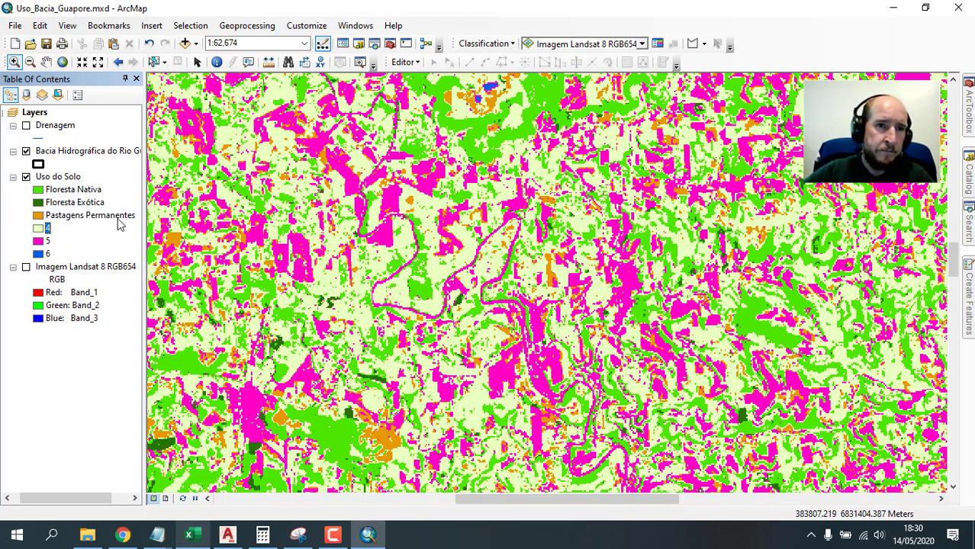
{"action": "type", "text": "ric"}
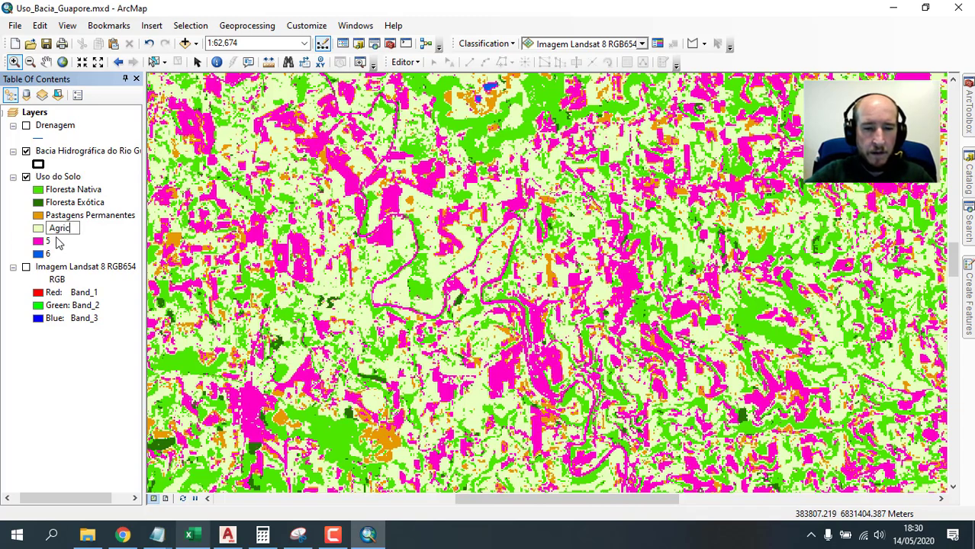
{"action": "type", "text": "u"}
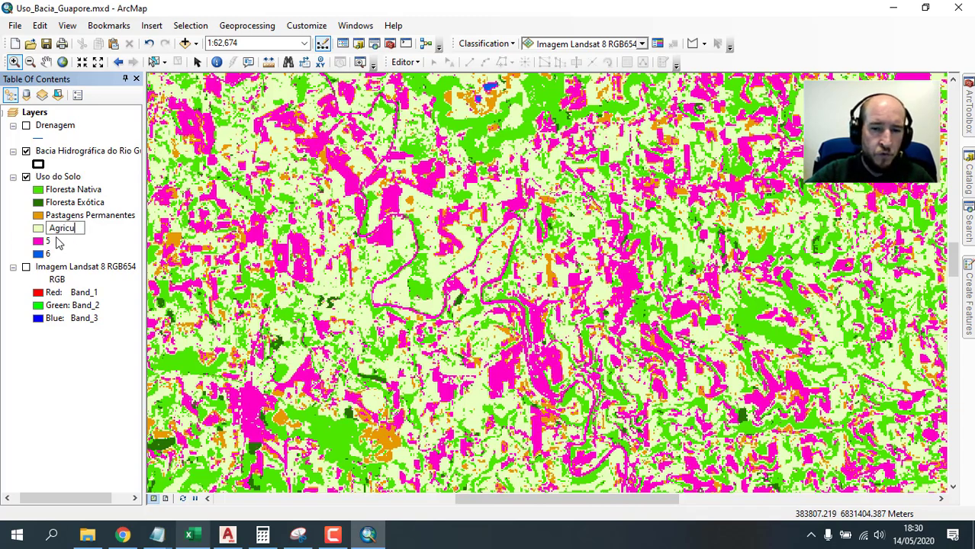
{"action": "type", "text": "ltura"}
{"action": "key", "text": "Return"}
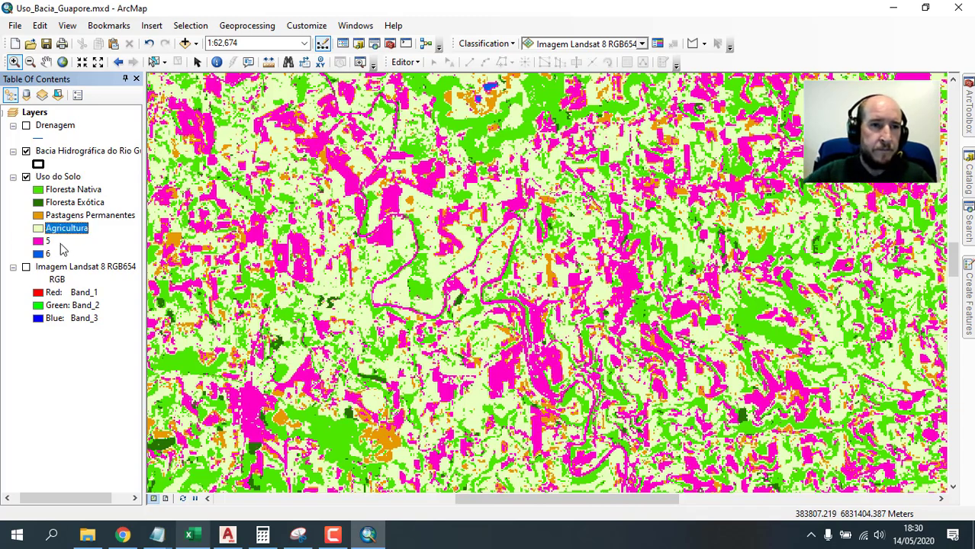
Relabel class 5 of the Uso do Solo layer as Solo Exposto.
{"action": "left_click", "coordinate": [61, 242]}
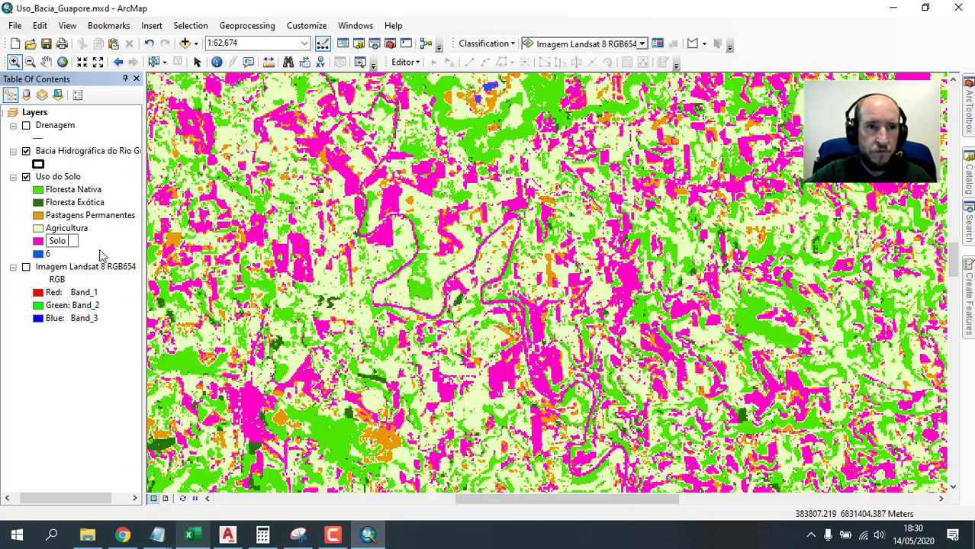
{"action": "type", "text": "Solo Exposto"}
{"action": "key", "text": "Return"}
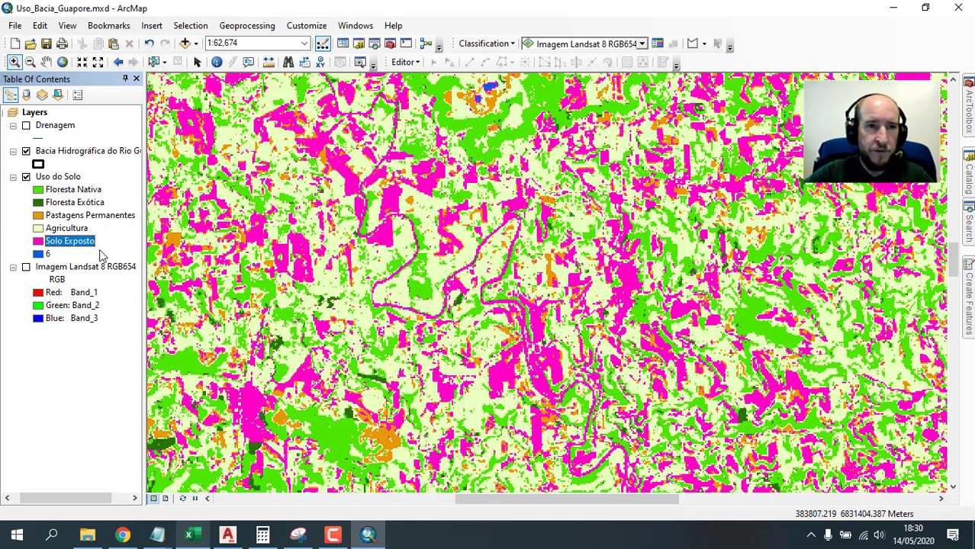
Relabel class 6 of the Uso do Solo layer as Água and save the map document.
{"action": "left_click", "coordinate": [72, 257]}
{"action": "type", "text": "Á"}
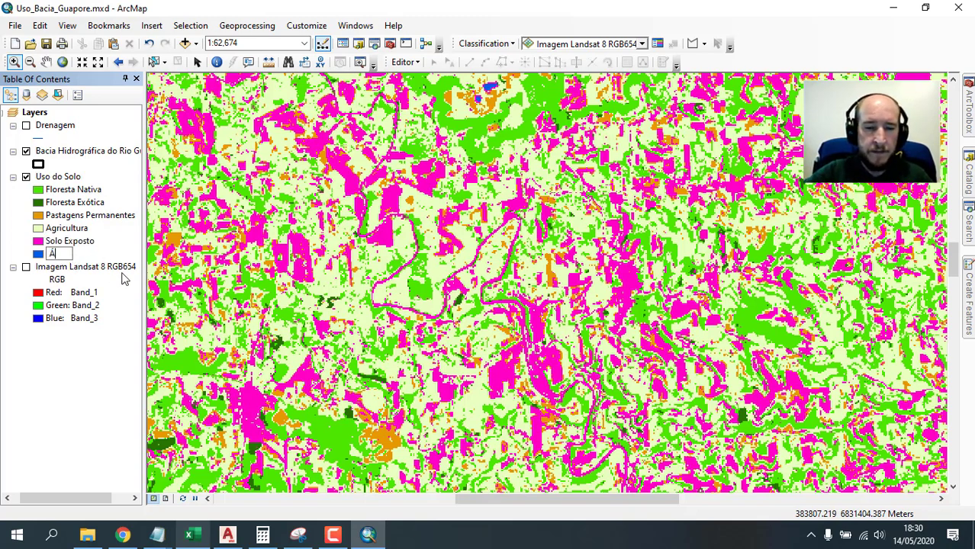
{"action": "type", "text": "gua"}
{"action": "key", "text": "Return"}
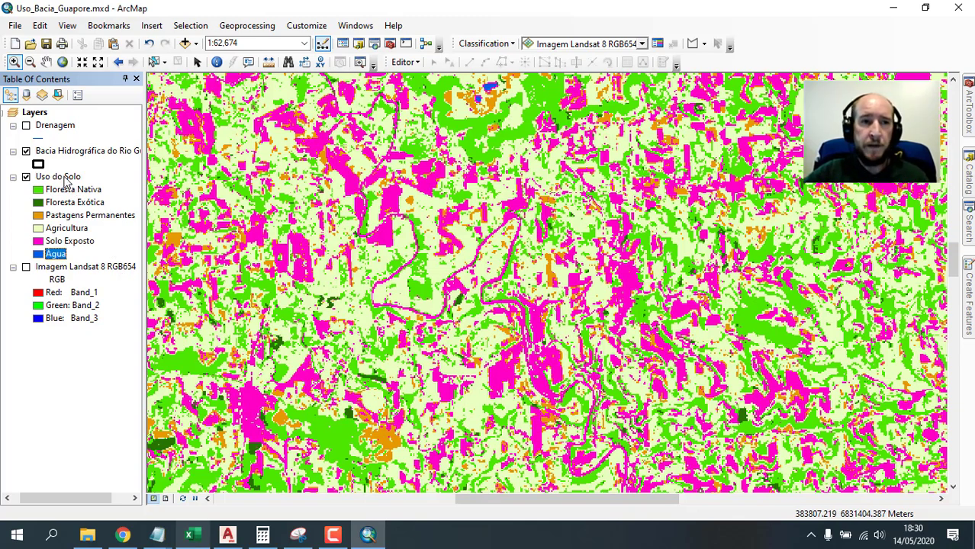
{"action": "left_click", "coordinate": [66, 178]}
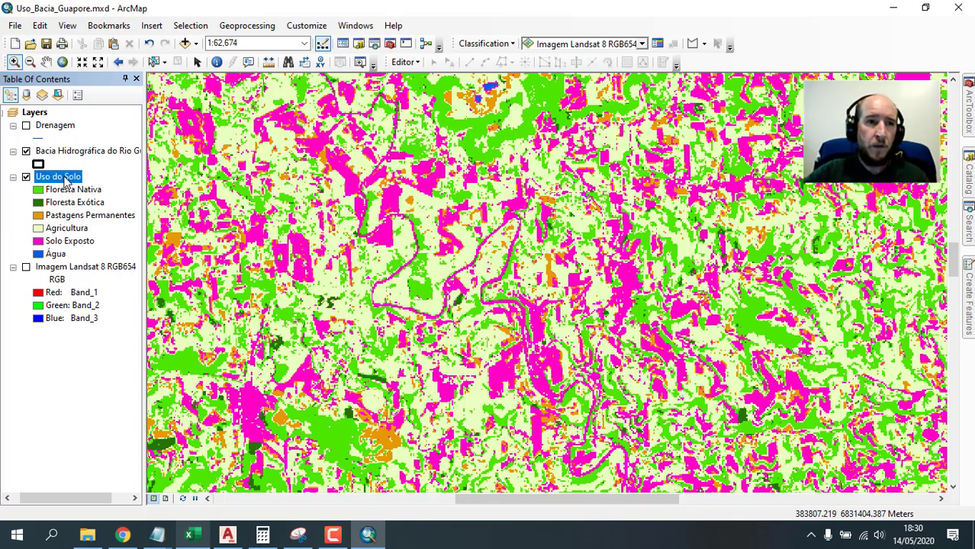
{"action": "left_click", "coordinate": [45, 46]}
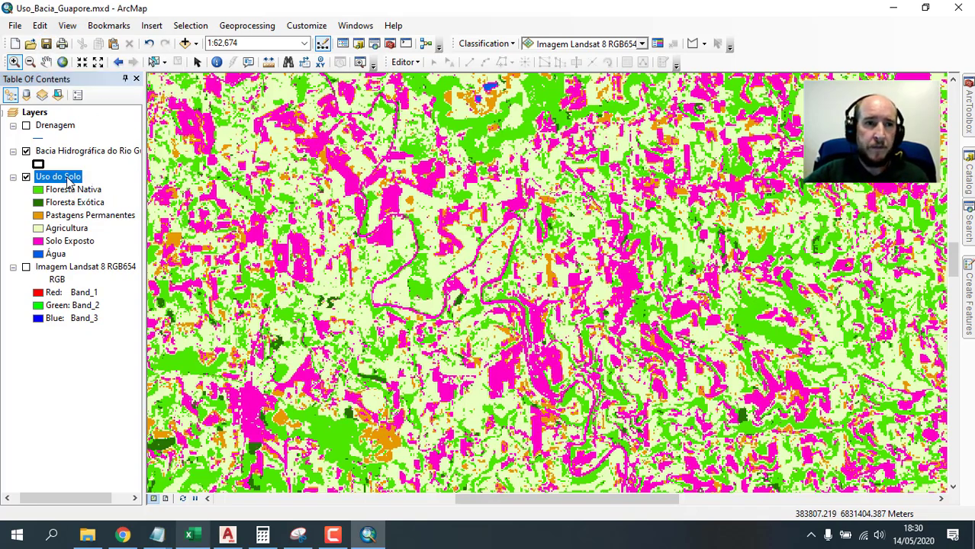
Open the attribute table of the Uso do Solo layer and show the layer's full extent on the map behind it.
{"action": "right_click", "coordinate": [68, 184]}
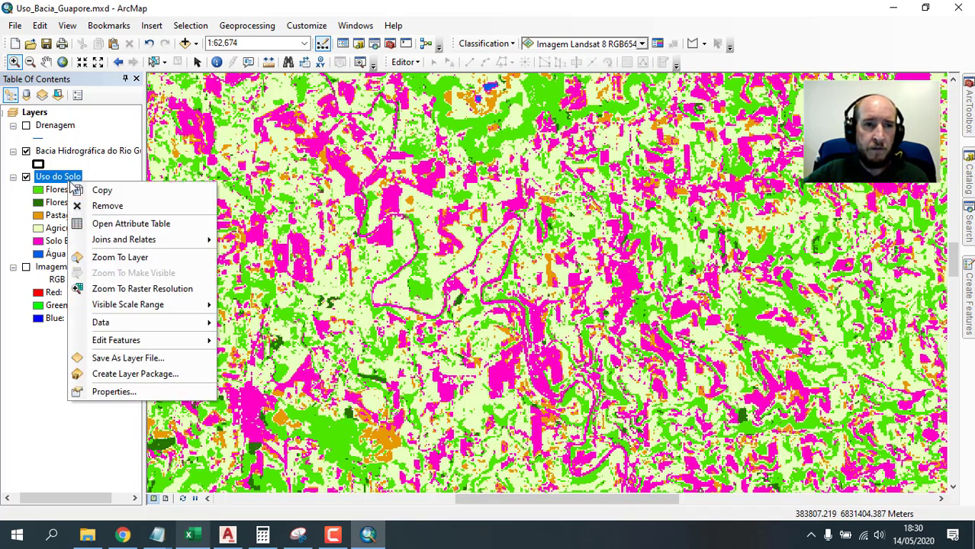
{"action": "left_click", "coordinate": [169, 225]}
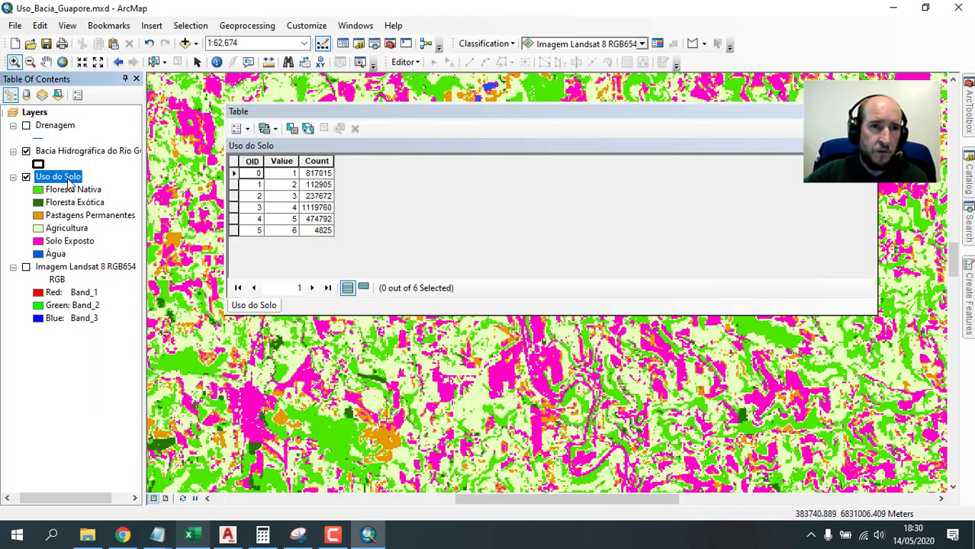
{"action": "right_click", "coordinate": [68, 180]}
{"action": "left_click", "coordinate": [137, 255]}
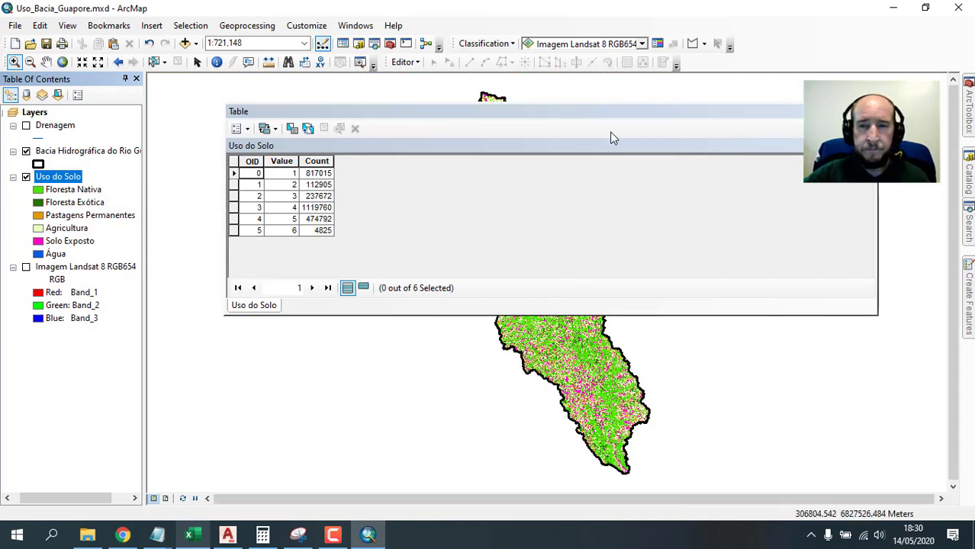
{"action": "left_click_drag", "start_coordinate": [452, 118], "coordinate": [477, 246]}
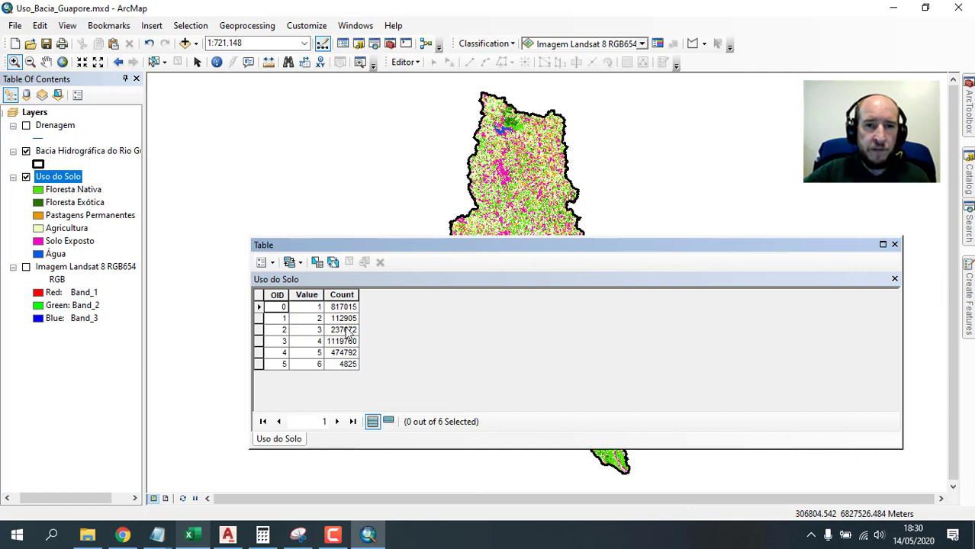
Select the class 1 and class 2 records in turn to highlight their cells on the map, and clear the selection.
{"action": "left_click", "coordinate": [266, 263]}
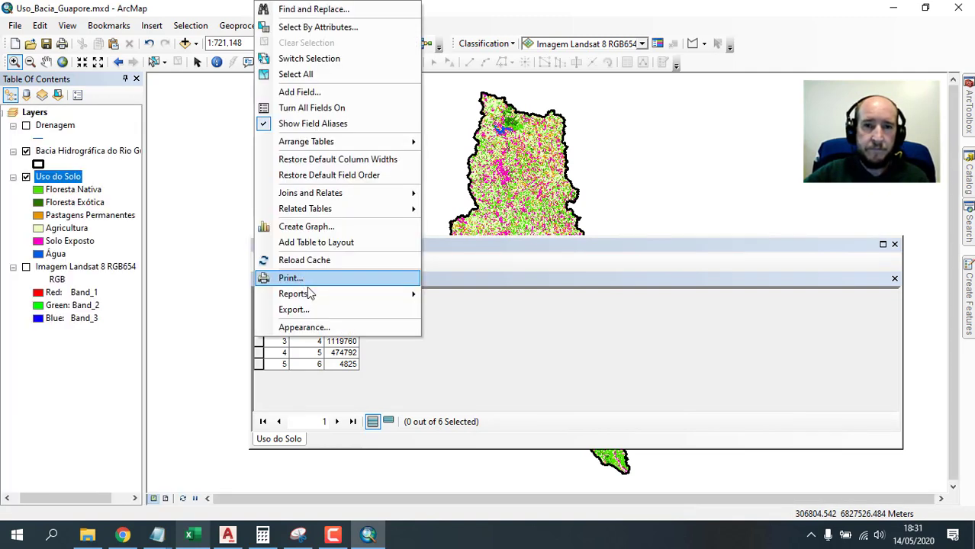
{"action": "left_click", "coordinate": [496, 339]}
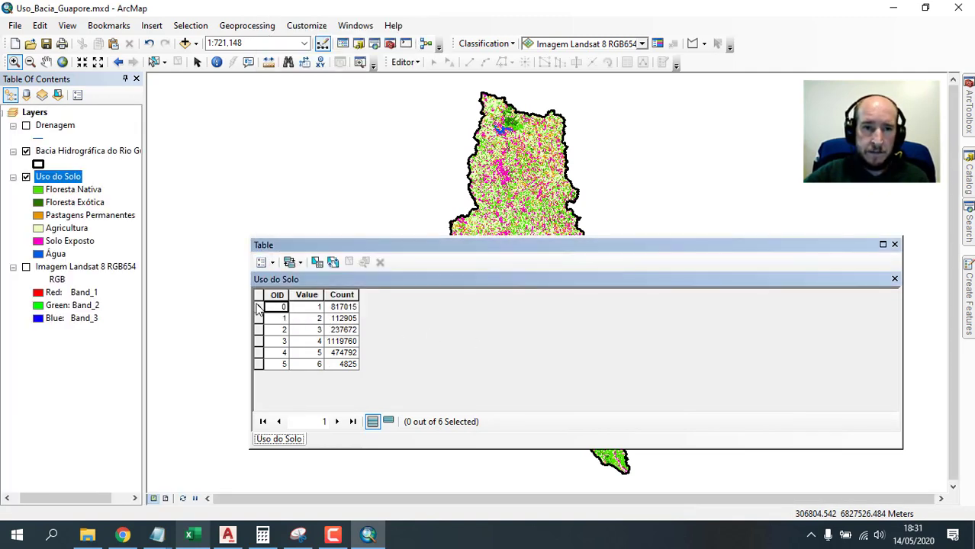
{"action": "left_click", "coordinate": [258, 308]}
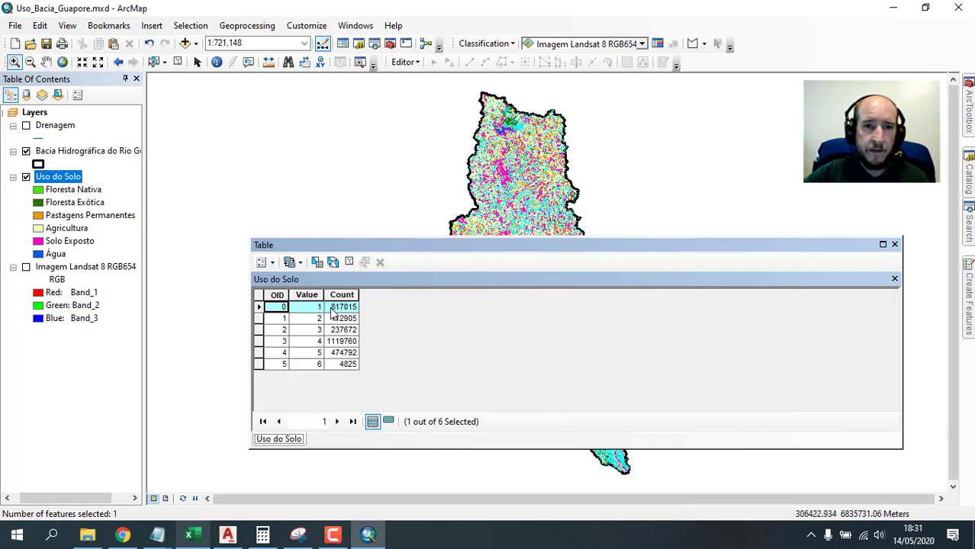
{"action": "left_click", "coordinate": [260, 318]}
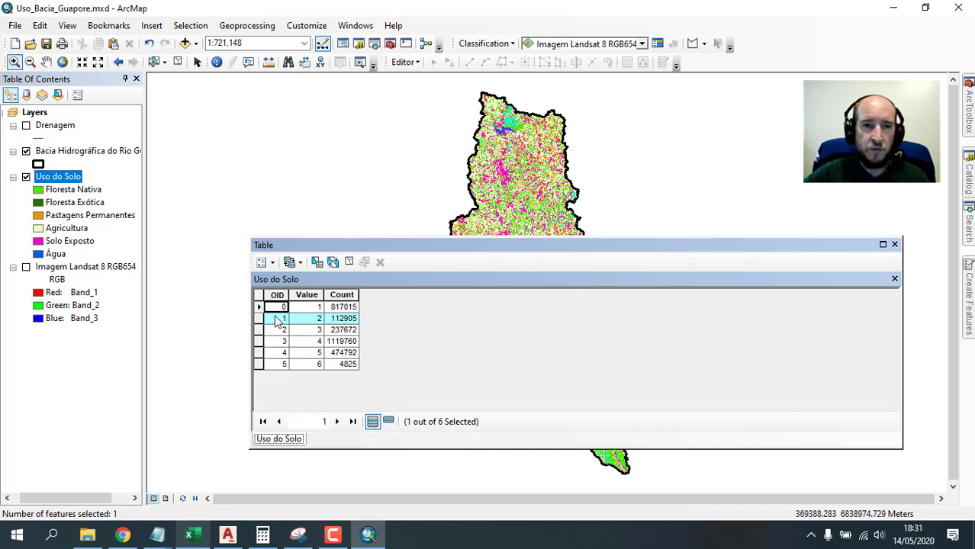
{"action": "left_click", "coordinate": [350, 263]}
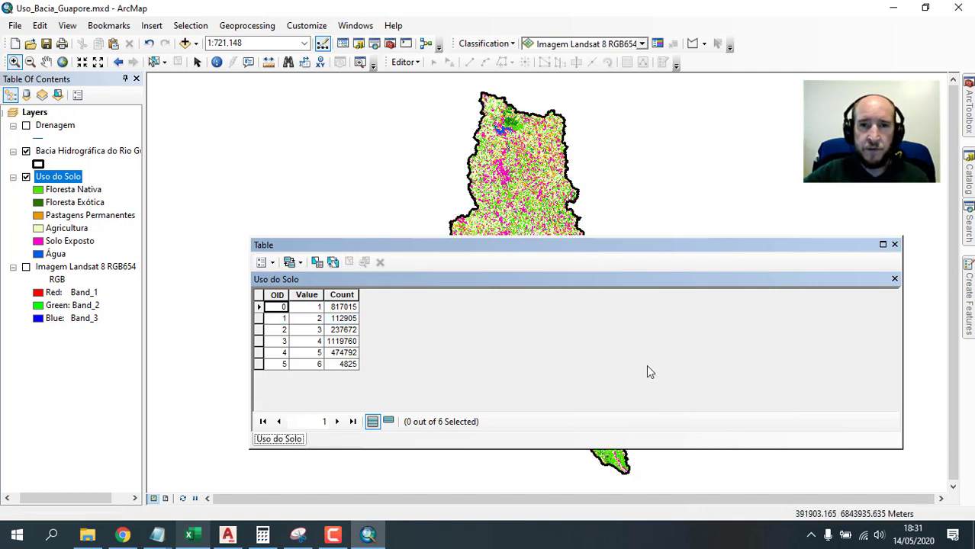
Add a field named Area_km2 of type Double to the Uso do Solo attribute table.
{"action": "left_click", "coordinate": [271, 266]}
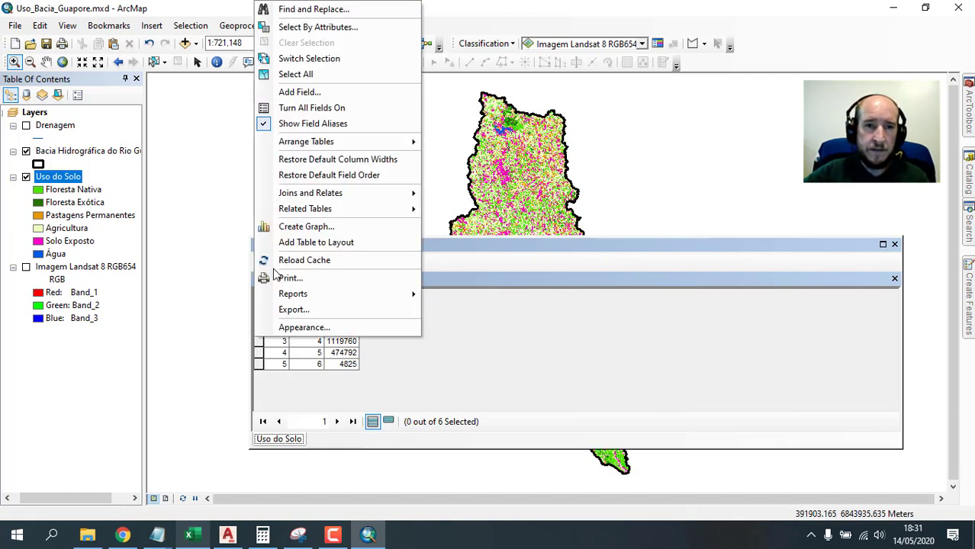
{"action": "left_click", "coordinate": [312, 93]}
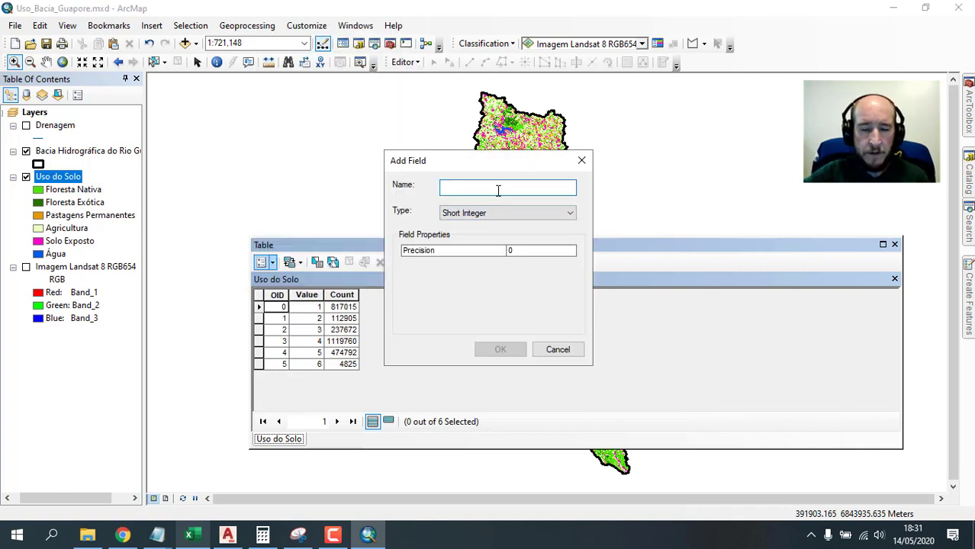
{"action": "type", "text": "Area_km2"}
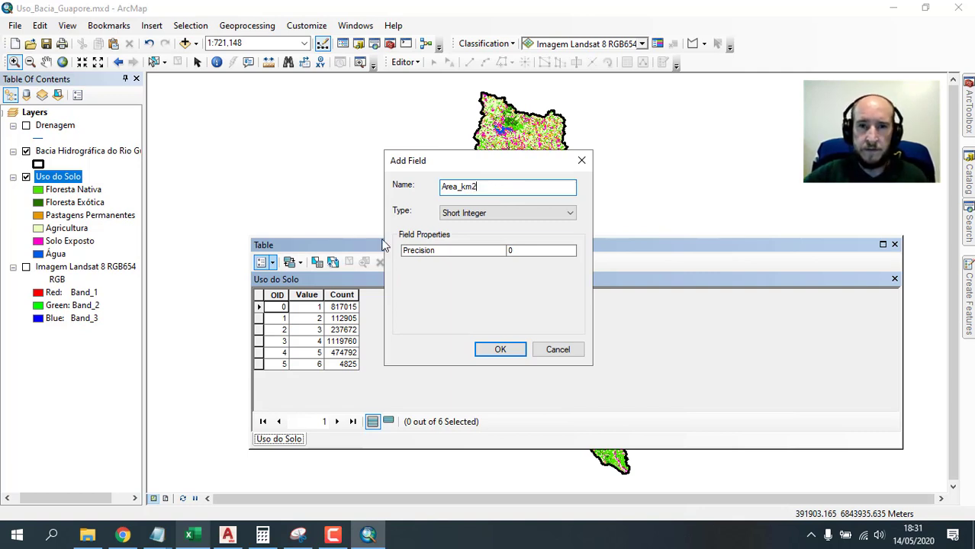
{"action": "left_click", "coordinate": [483, 215]}
{"action": "left_click", "coordinate": [476, 255]}
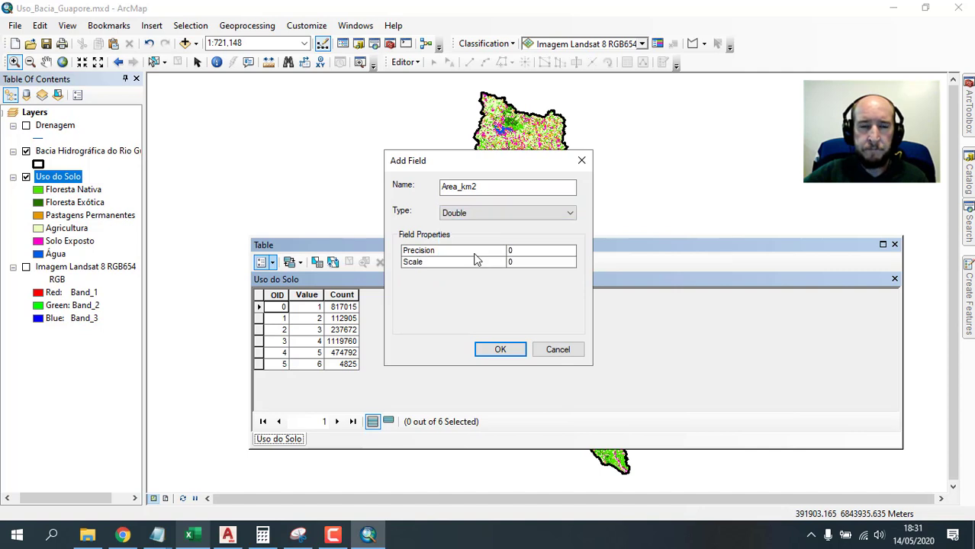
{"action": "left_click", "coordinate": [499, 349]}
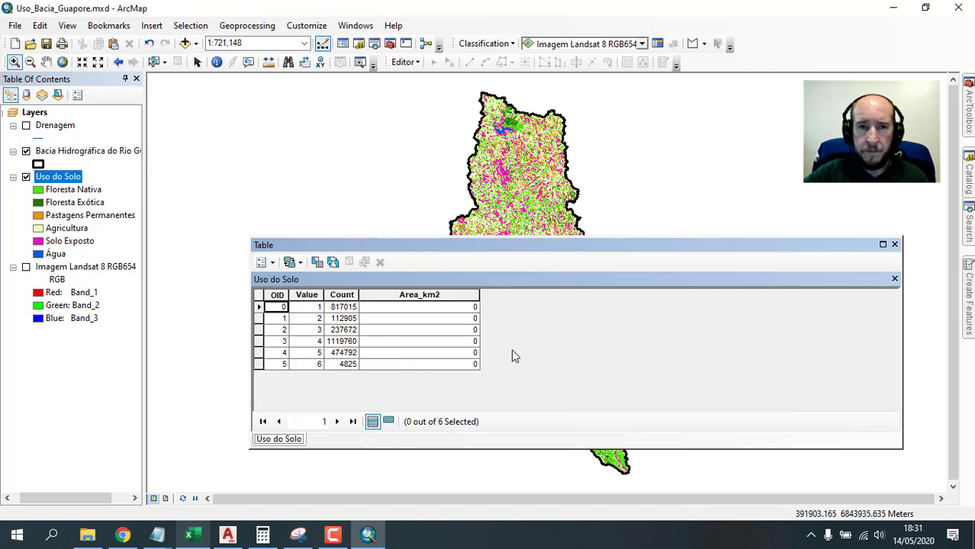
Add a field named Percentual of type Double to the Uso do Solo attribute table.
{"action": "left_click", "coordinate": [265, 262]}
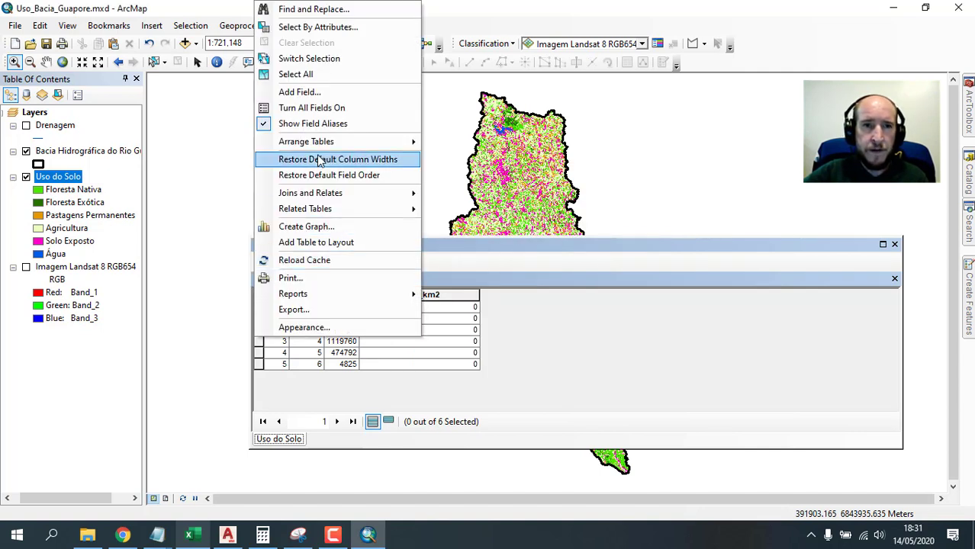
{"action": "left_click", "coordinate": [316, 94]}
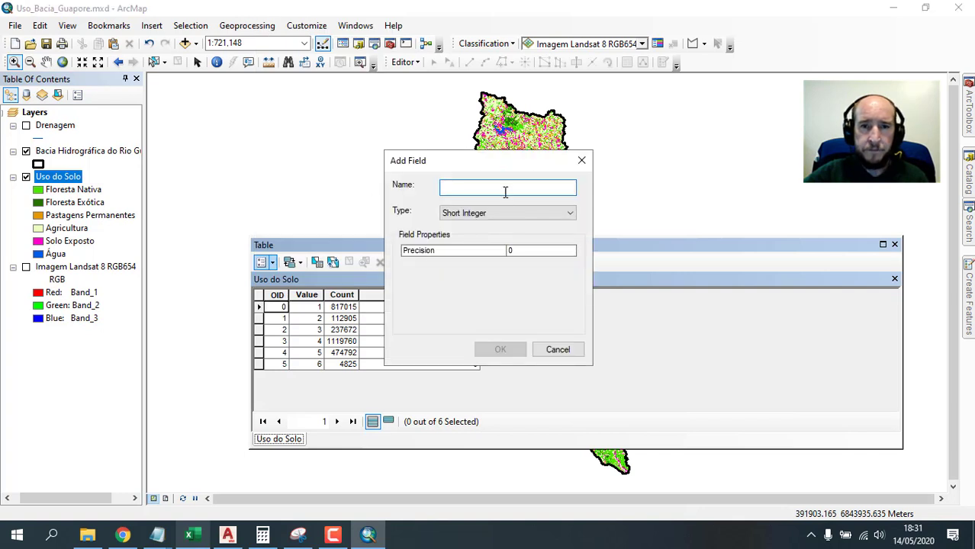
{"action": "type", "text": "Percentual"}
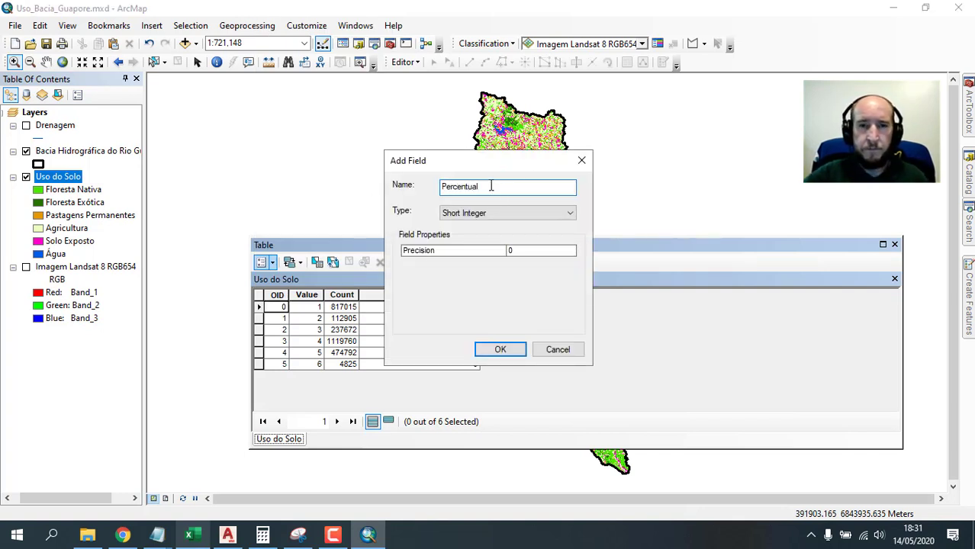
{"action": "left_click", "coordinate": [522, 214]}
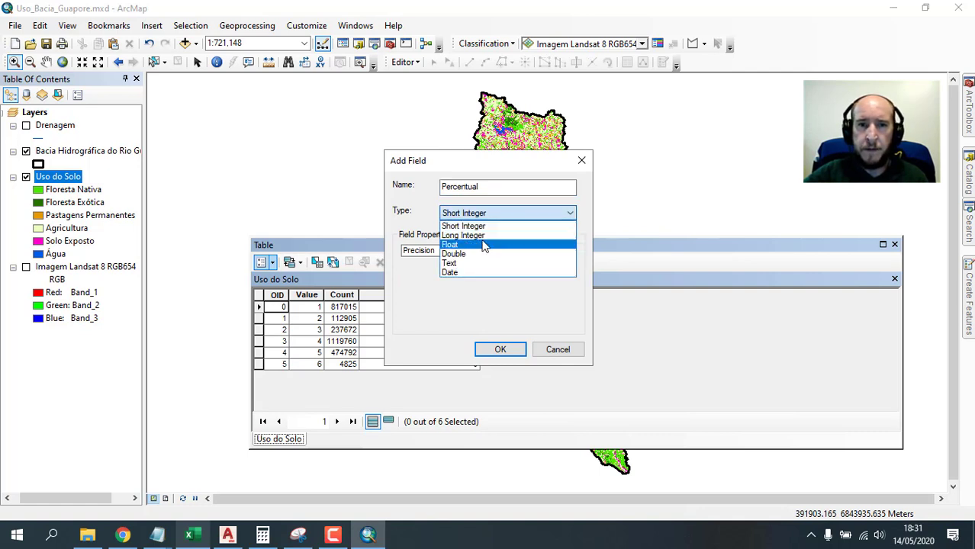
{"action": "left_click", "coordinate": [474, 254]}
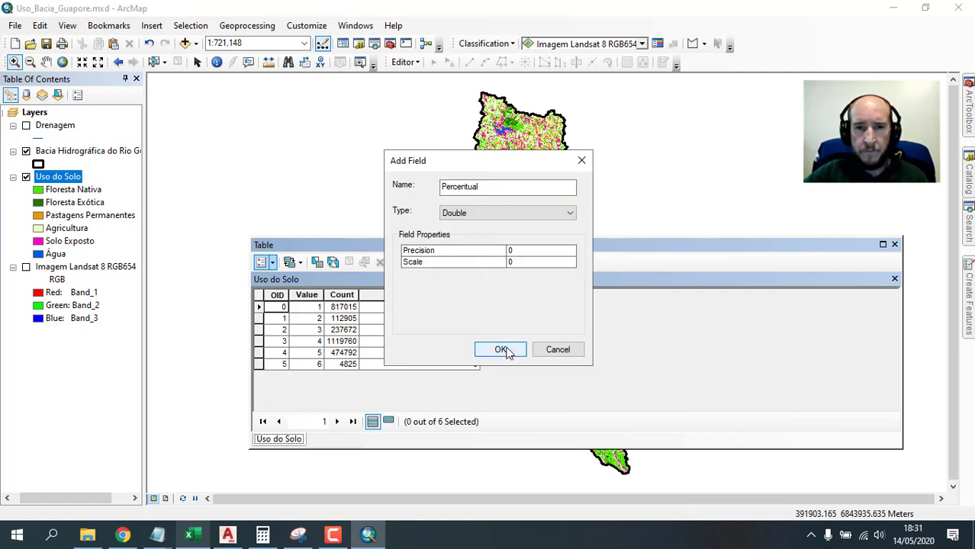
{"action": "left_click", "coordinate": [507, 349]}
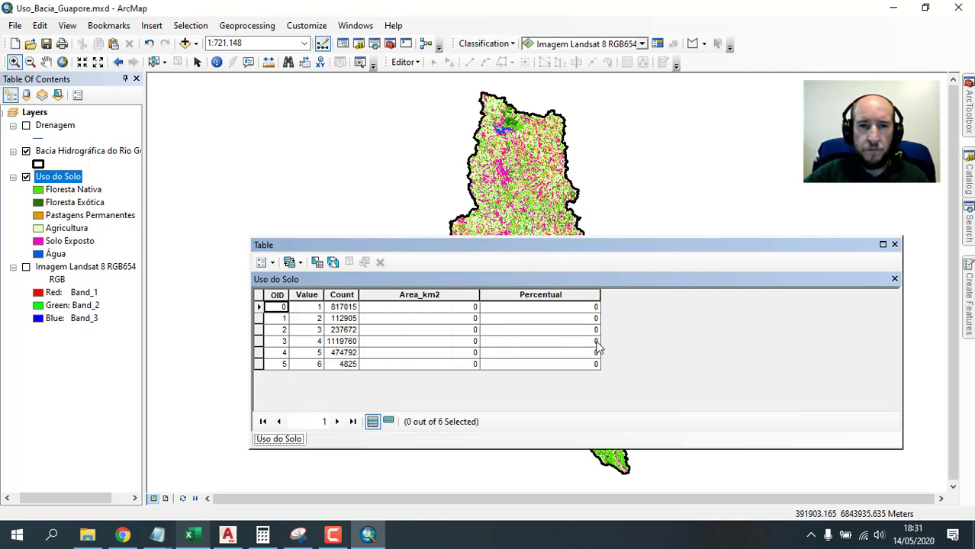
Fill the Area_km2 field with the Field Calculator expression [Count] * 900, calculating outside an edit session.
{"action": "left_click", "coordinate": [438, 297]}
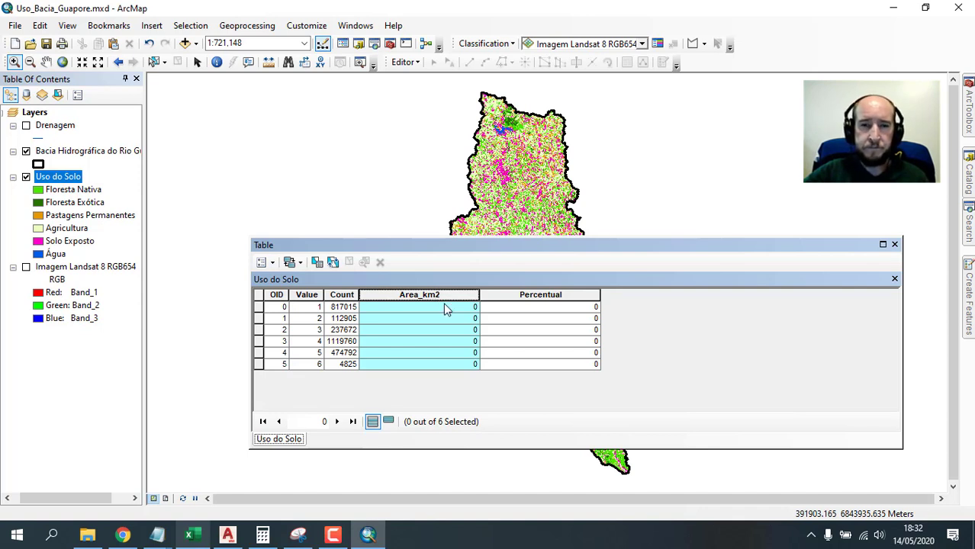
{"action": "right_click", "coordinate": [417, 300]}
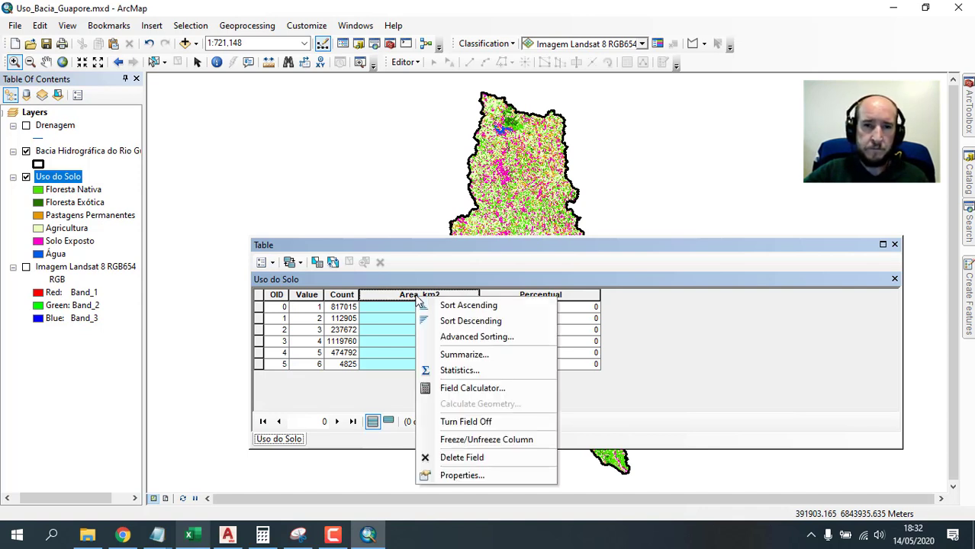
{"action": "left_click", "coordinate": [485, 394]}
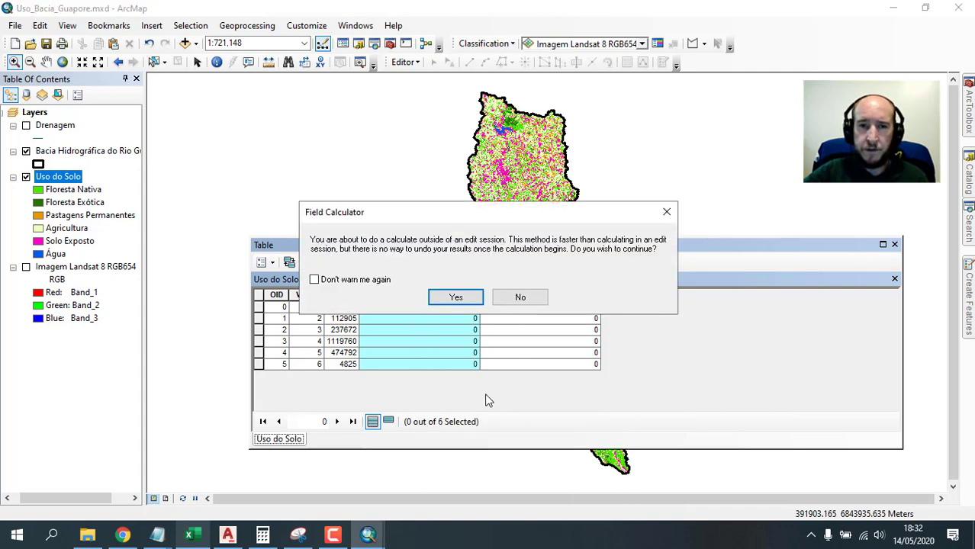
{"action": "left_click", "coordinate": [461, 296]}
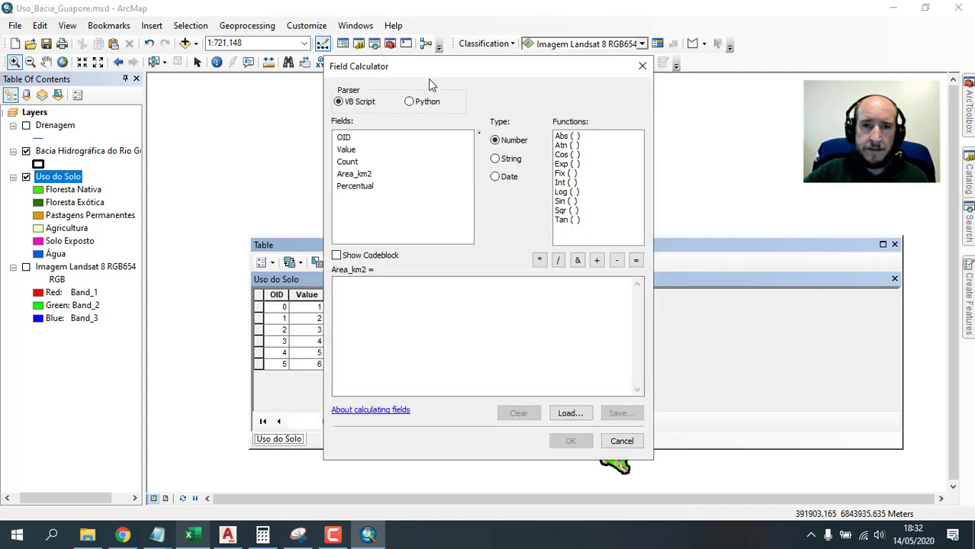
{"action": "left_click_drag", "start_coordinate": [429, 66], "coordinate": [663, 97]}
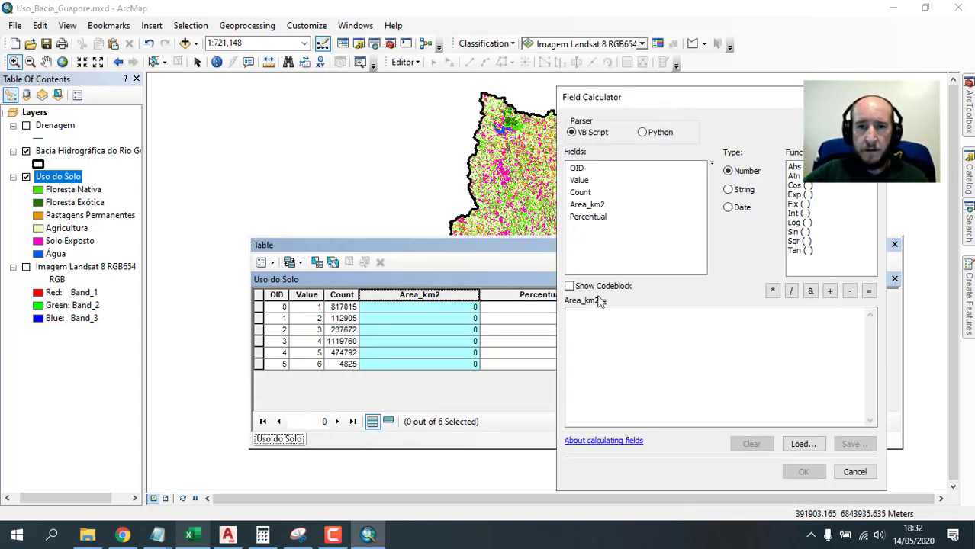
{"action": "left_click", "coordinate": [568, 313]}
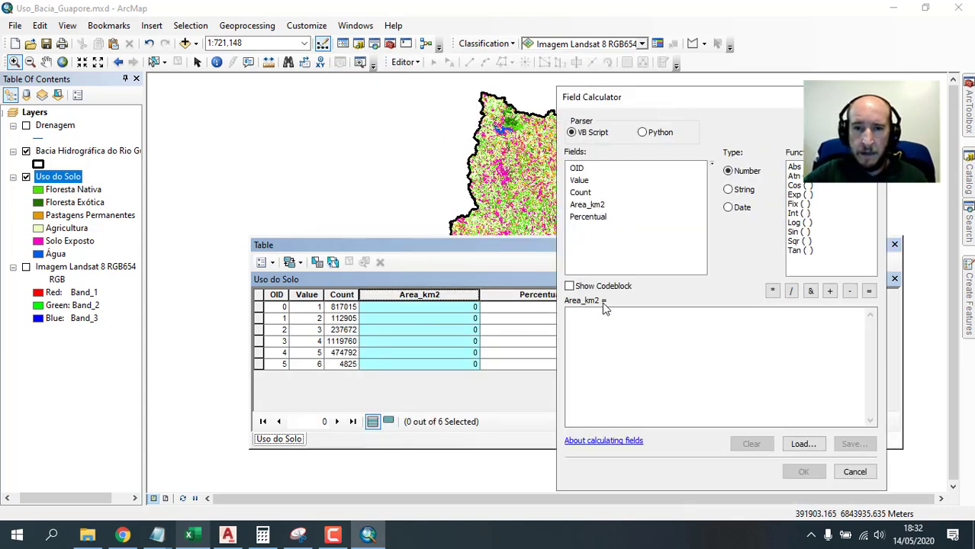
{"action": "left_click", "coordinate": [618, 329]}
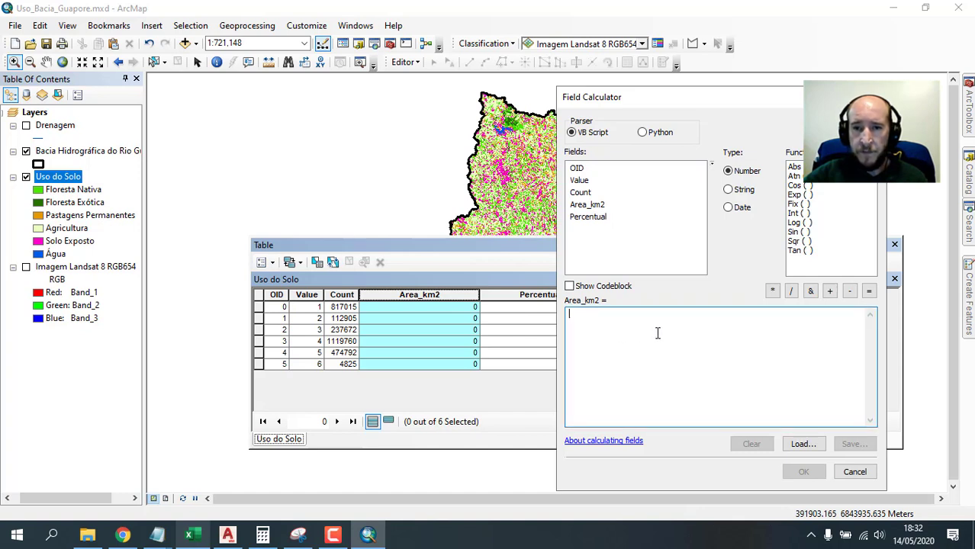
{"action": "double_click", "coordinate": [582, 195]}
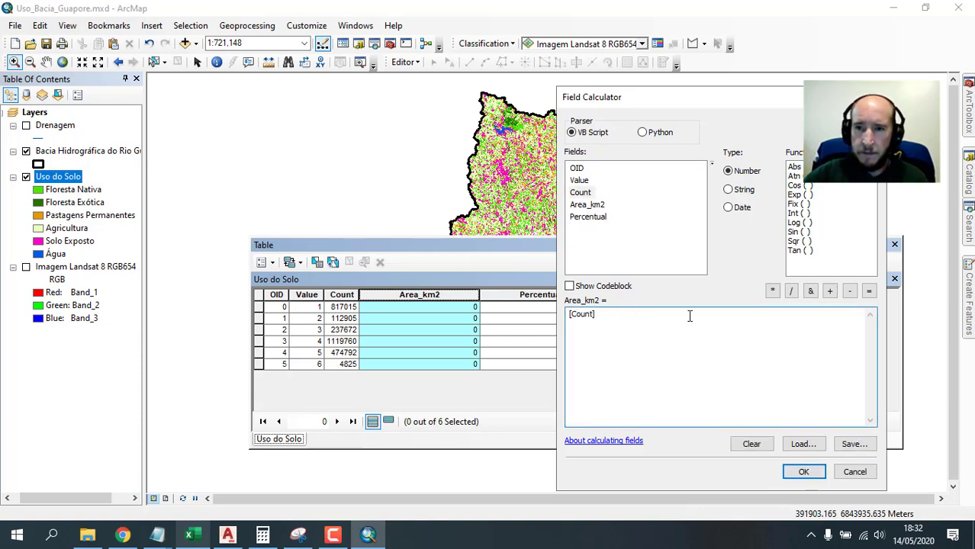
{"action": "left_click", "coordinate": [771, 291]}
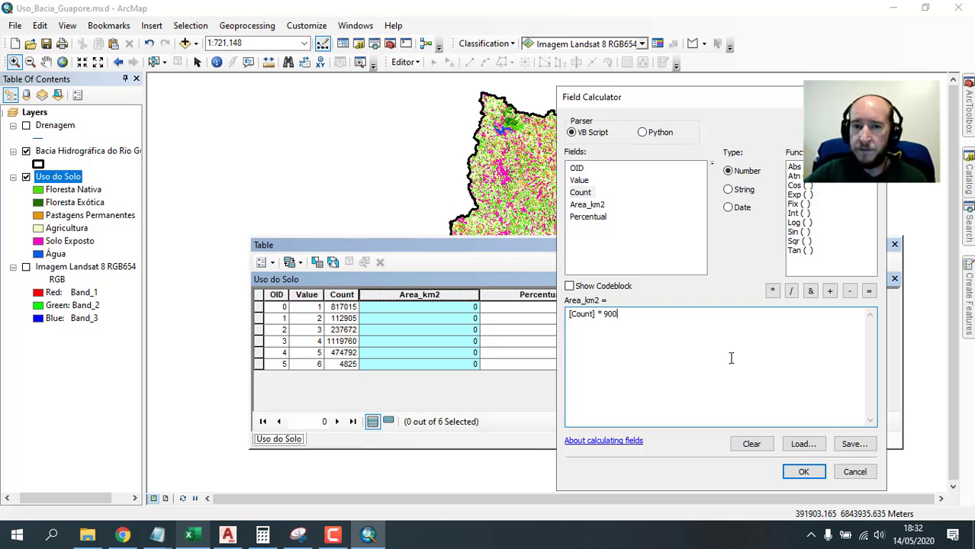
{"action": "left_click", "coordinate": [803, 471]}
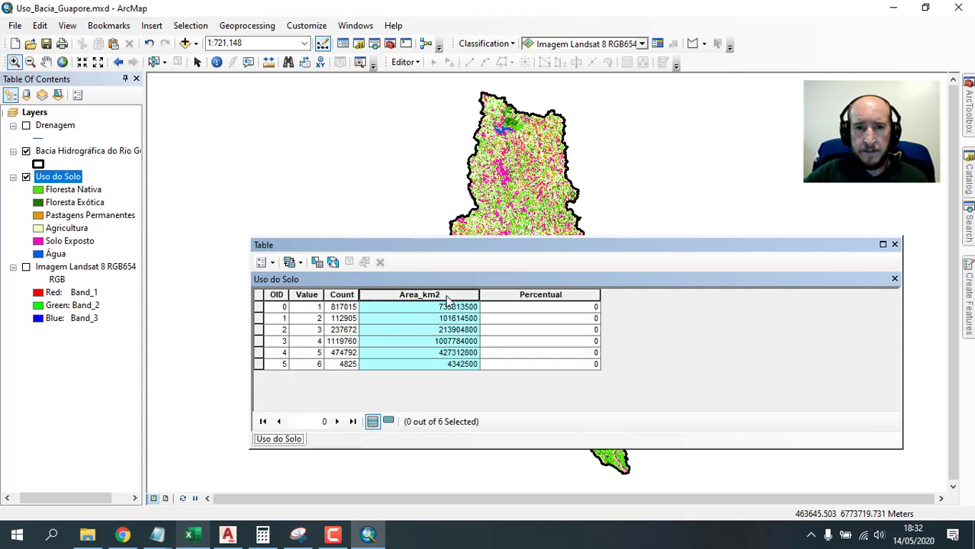
Recalculate the Area_km2 field in square kilometres with the Field Calculator expression [Count] * 900 /1000 /1000.
{"action": "right_click", "coordinate": [424, 299]}
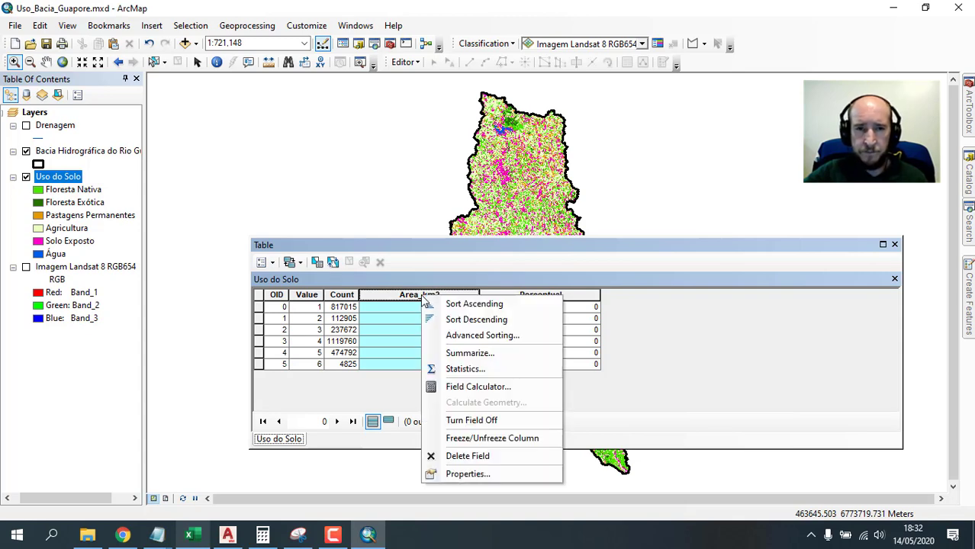
{"action": "left_click", "coordinate": [481, 387]}
{"action": "left_click", "coordinate": [456, 298]}
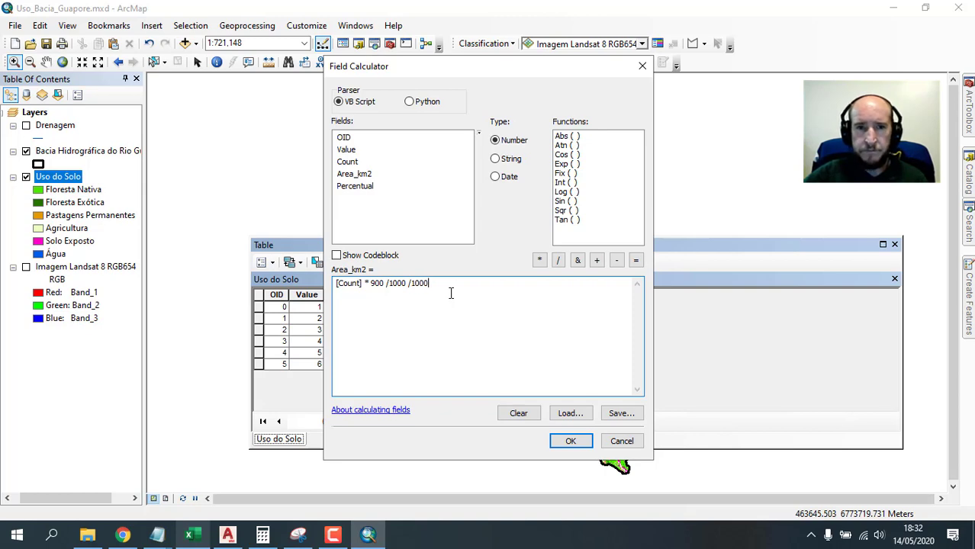
{"action": "left_click", "coordinate": [571, 442]}
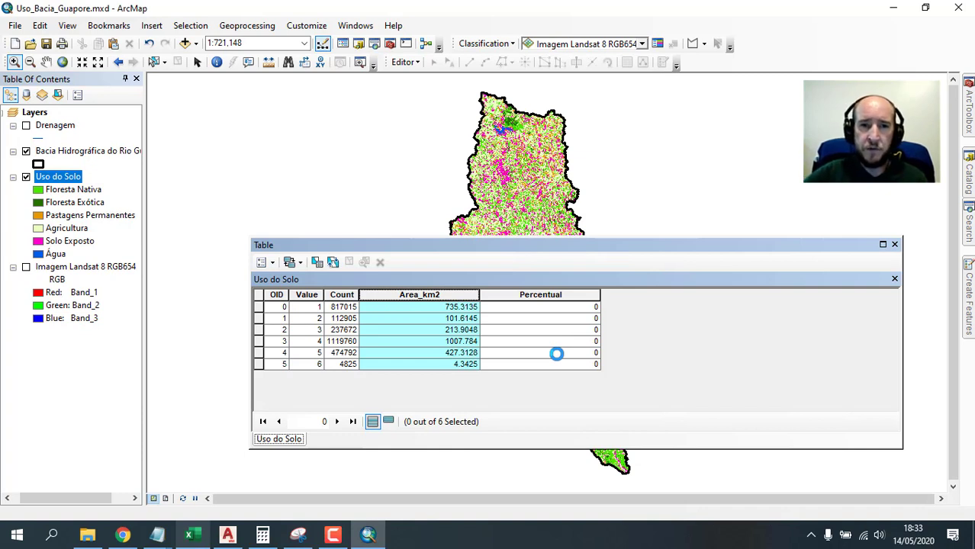
Check the statistics of the Area_km2 field for the total basin area, and close them.
{"action": "right_click", "coordinate": [438, 299]}
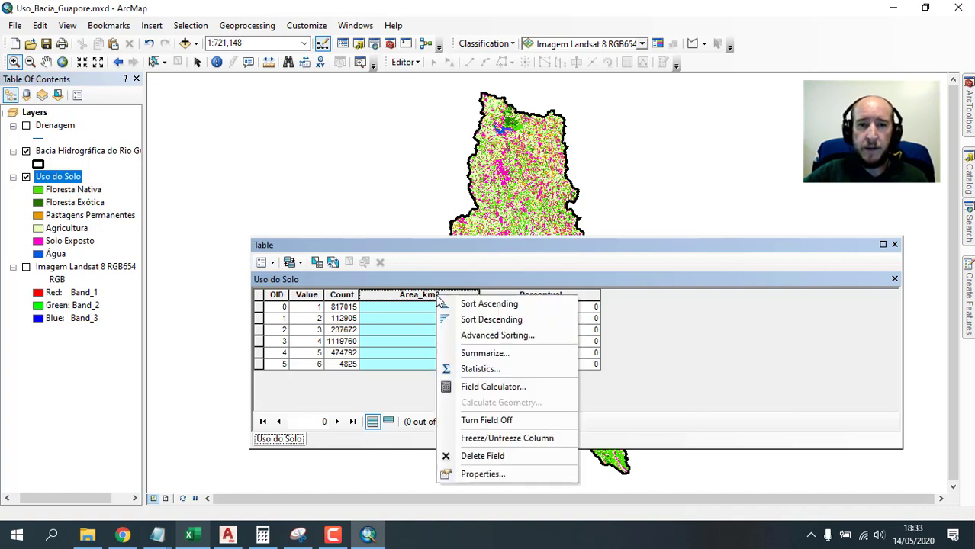
{"action": "left_click", "coordinate": [481, 369]}
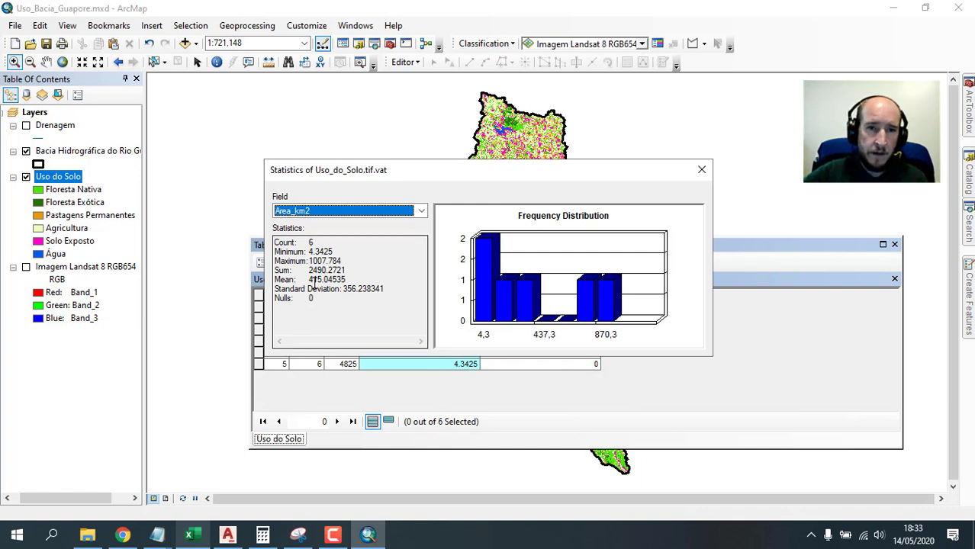
{"action": "left_click_drag", "start_coordinate": [308, 270], "coordinate": [339, 272]}
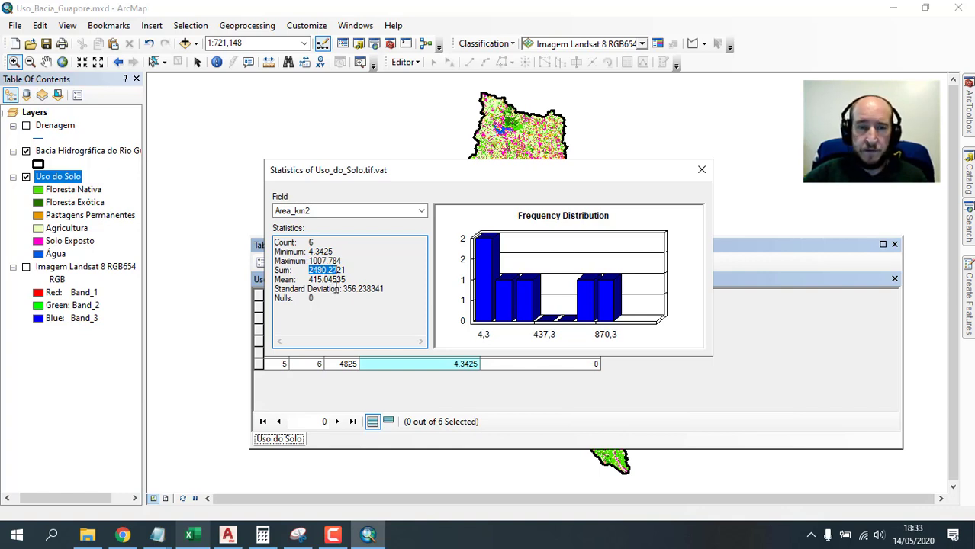
{"action": "left_click", "coordinate": [702, 170]}
Fill the Percentual field with the Field Calculator expression [Area_km2] /2490.27*100, calculating outside an edit session.
{"action": "left_click", "coordinate": [564, 296]}
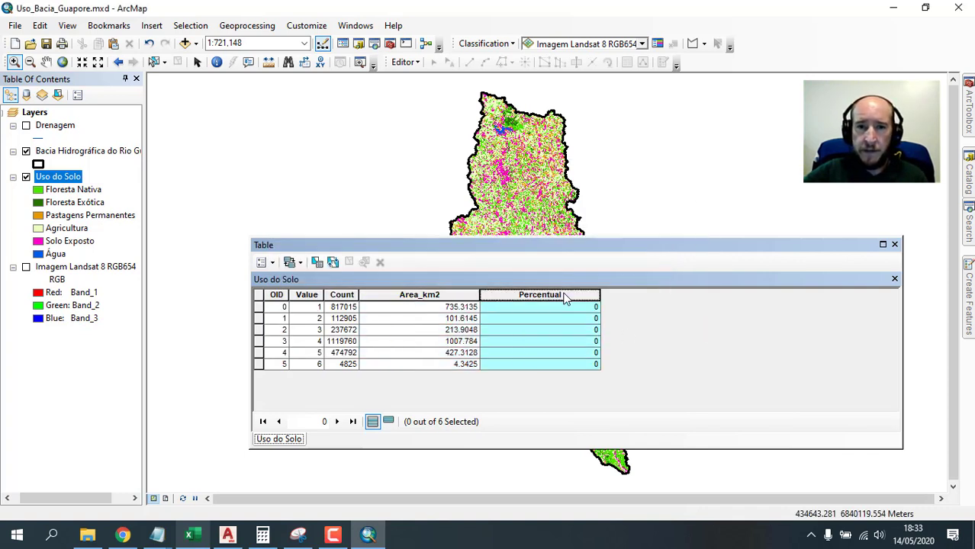
{"action": "right_click", "coordinate": [565, 296]}
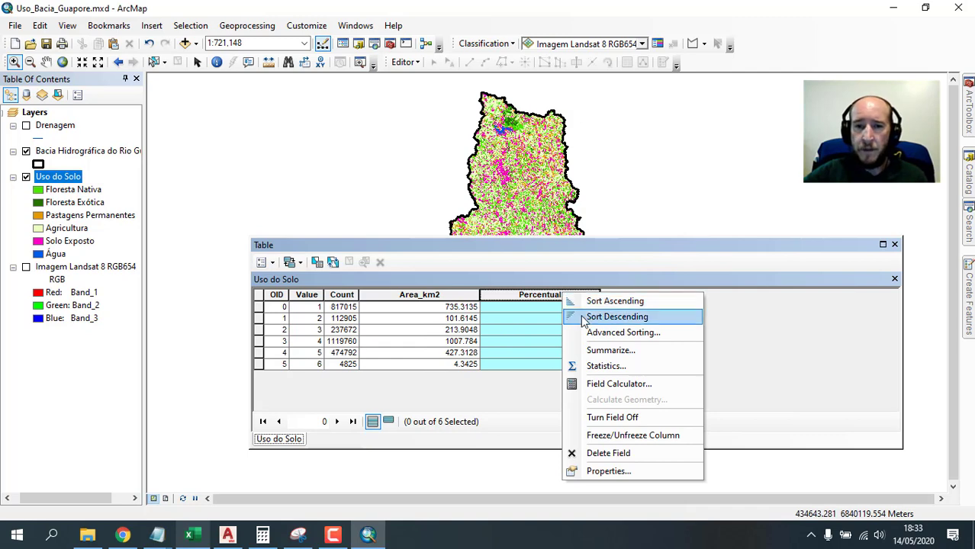
{"action": "left_click", "coordinate": [614, 386]}
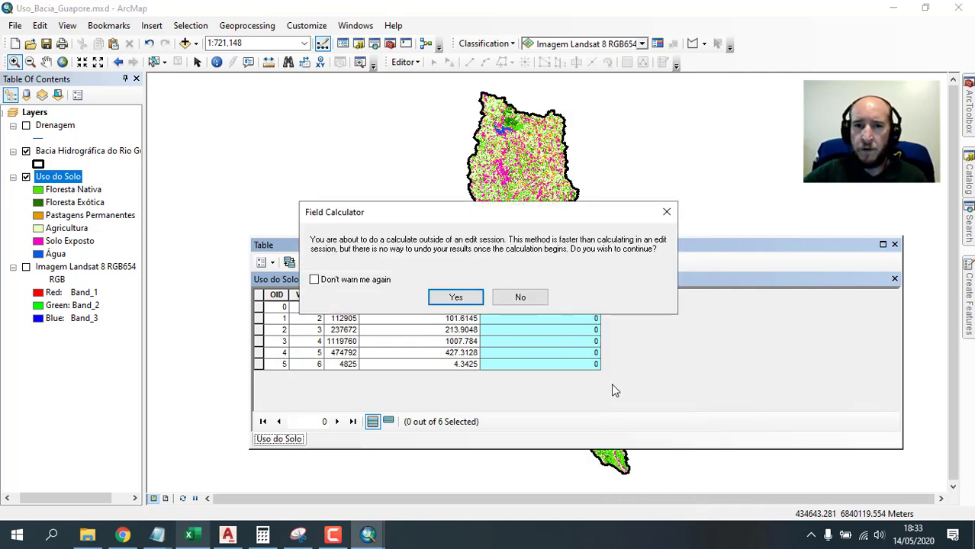
{"action": "left_click", "coordinate": [453, 296]}
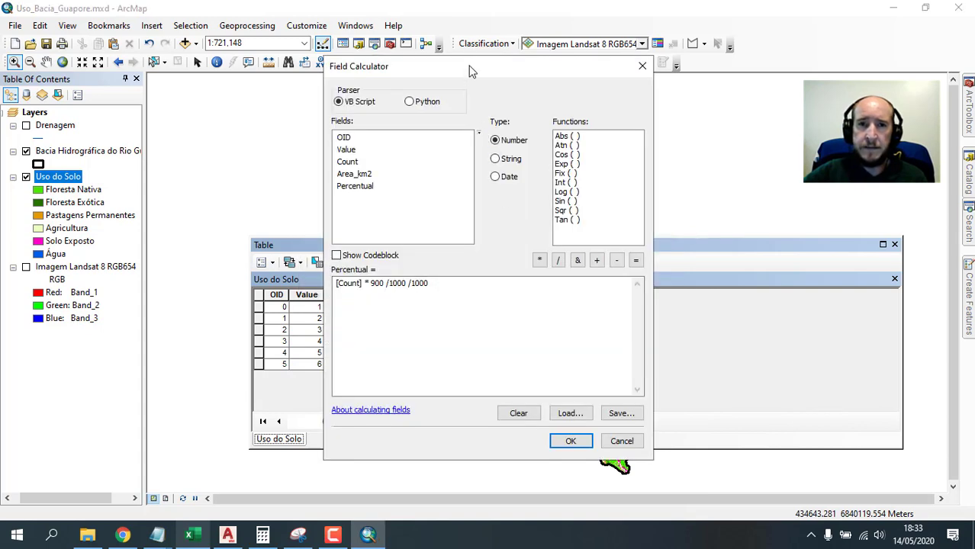
{"action": "left_click_drag", "start_coordinate": [473, 67], "coordinate": [746, 113]}
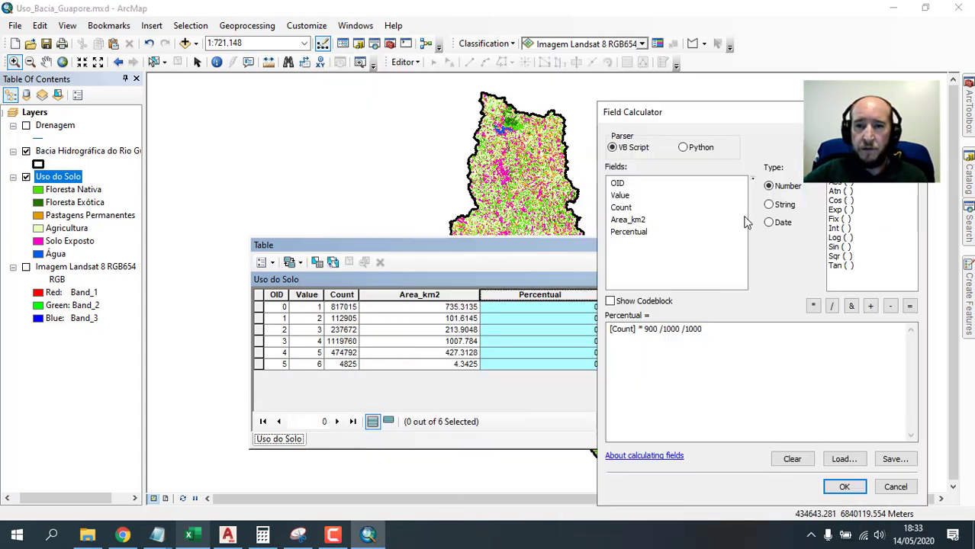
{"action": "left_click", "coordinate": [729, 332]}
{"action": "key", "text": "ctrl+a"}
{"action": "key", "text": "Delete"}
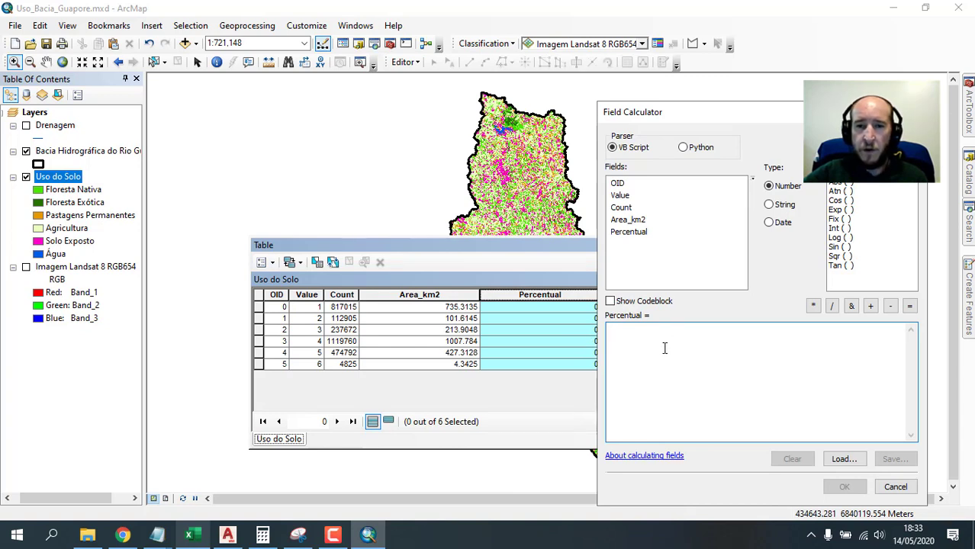
{"action": "left_click", "coordinate": [630, 221]}
{"action": "double_click", "coordinate": [629, 220]}
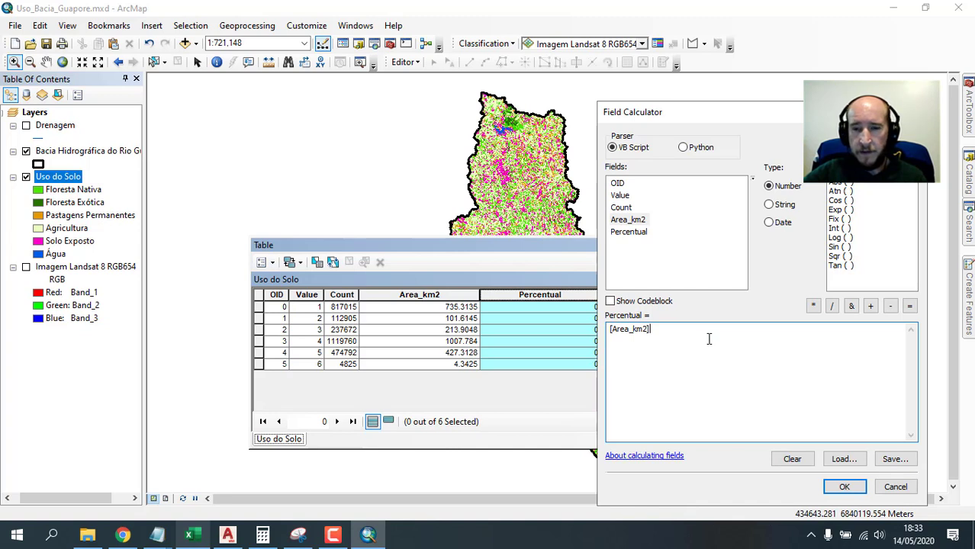
{"action": "left_click", "coordinate": [831, 305]}
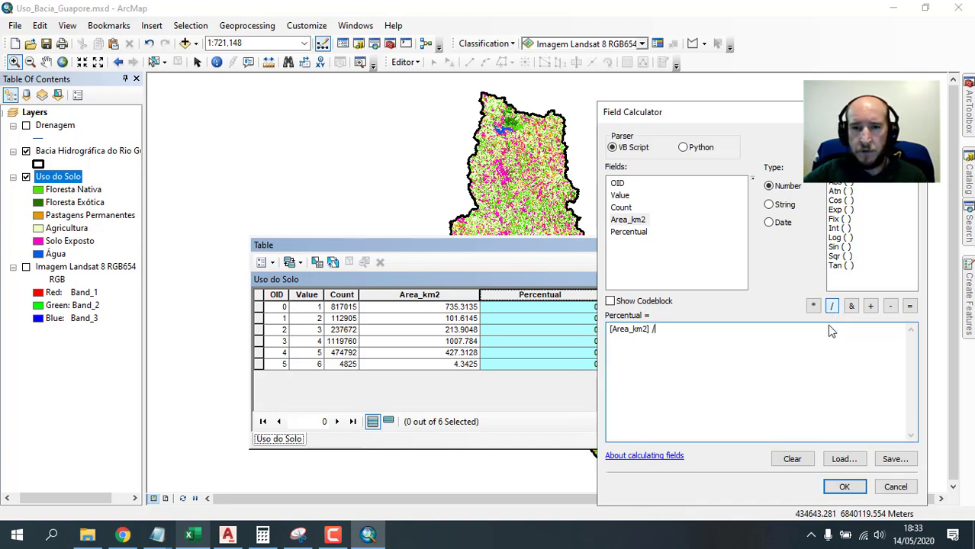
{"action": "type", "text": "2490.27*100"}
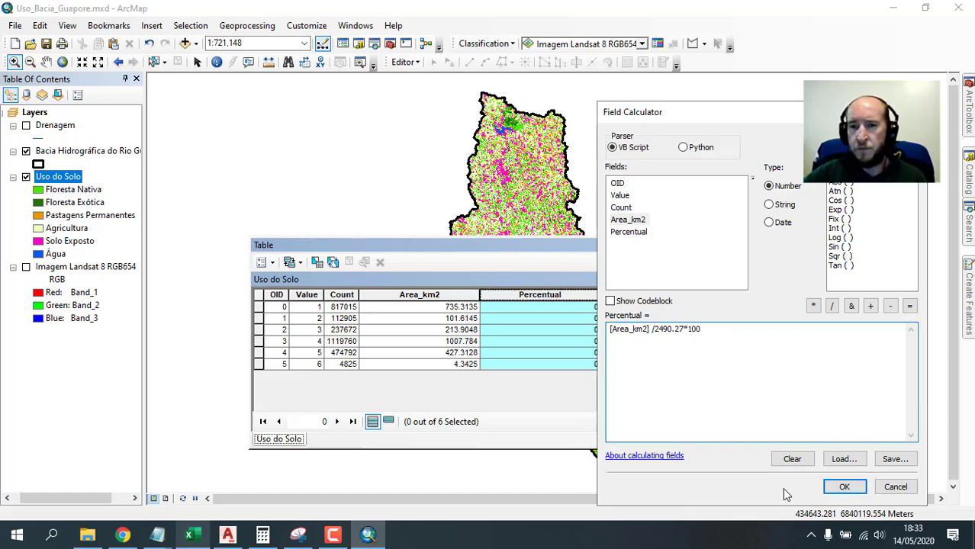
{"action": "left_click", "coordinate": [842, 487]}
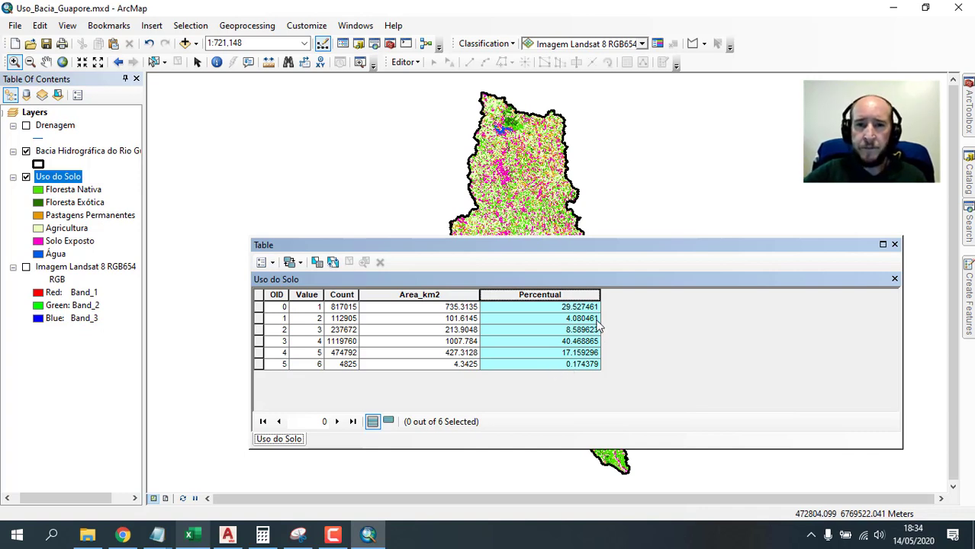
{"action": "right_click", "coordinate": [559, 303]}
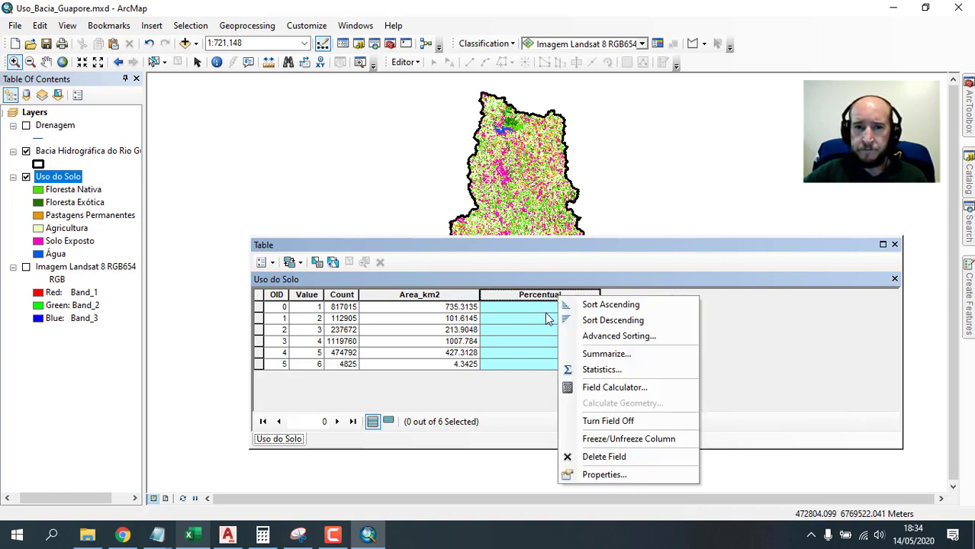
{"action": "left_click", "coordinate": [558, 297]}
{"action": "right_click", "coordinate": [557, 296]}
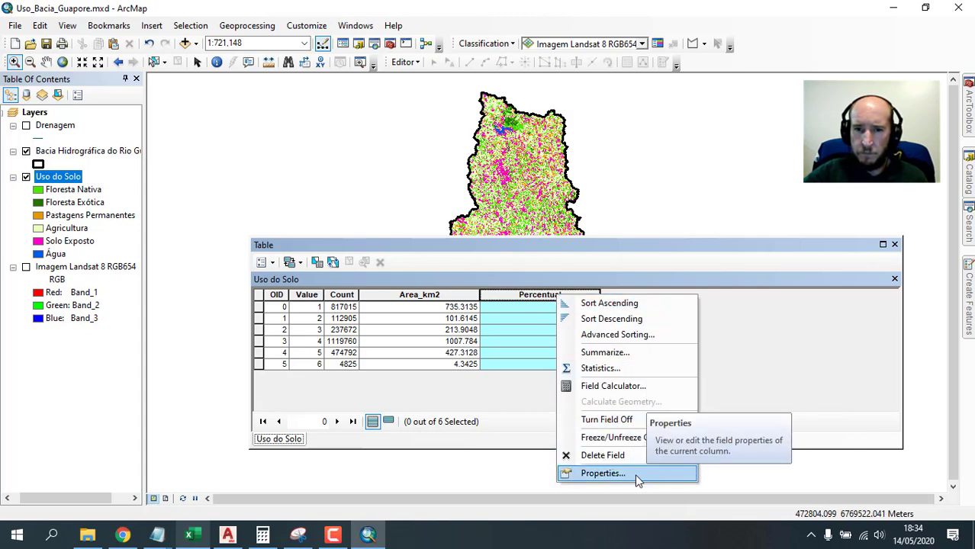
{"action": "left_click", "coordinate": [602, 474]}
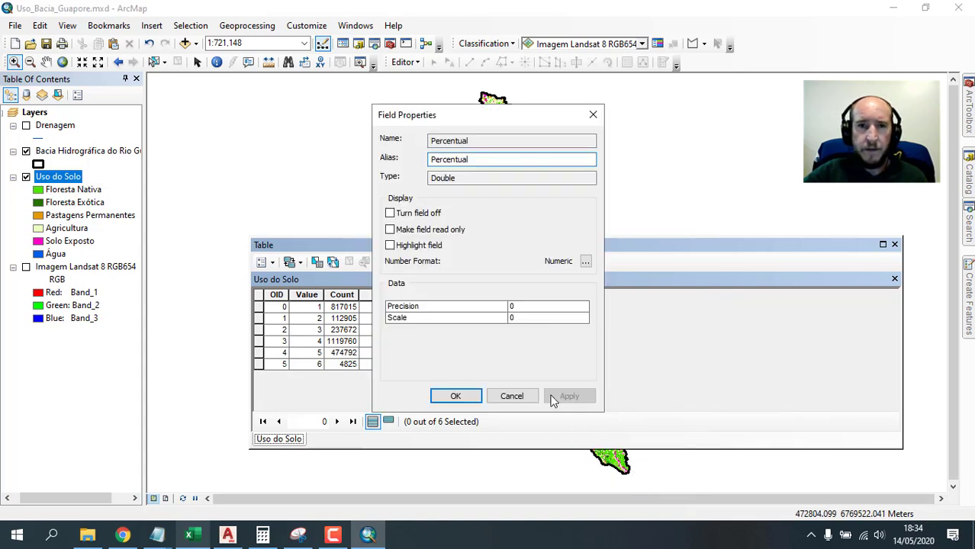
{"action": "left_click", "coordinate": [511, 395]}
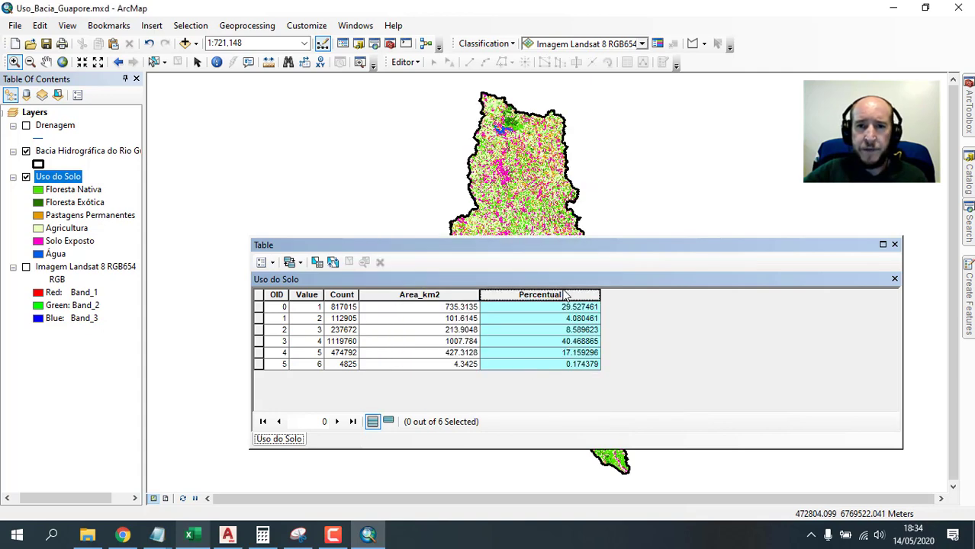
Set the Percentual field's numeric format to 2 decimal places in its field properties.
{"action": "right_click", "coordinate": [566, 295]}
{"action": "left_click", "coordinate": [601, 470]}
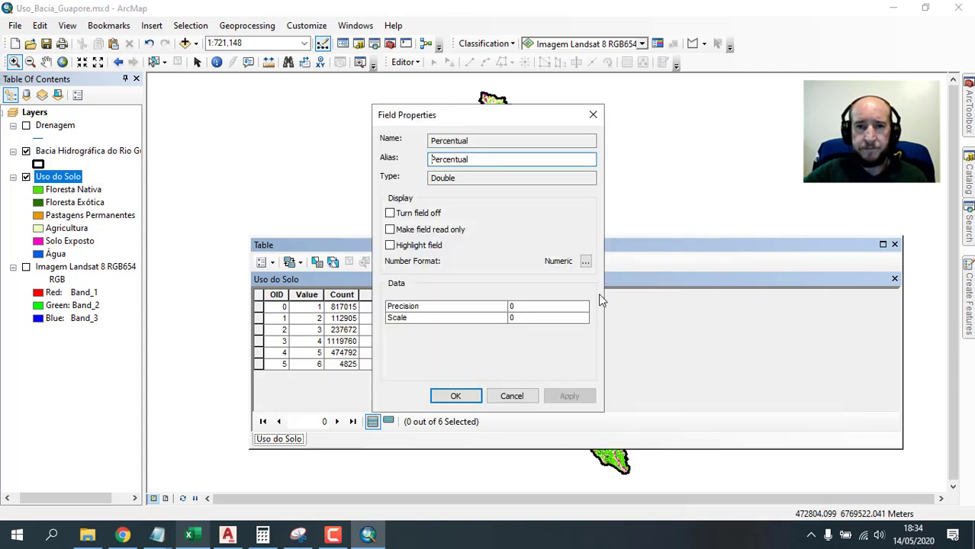
{"action": "left_click", "coordinate": [585, 261]}
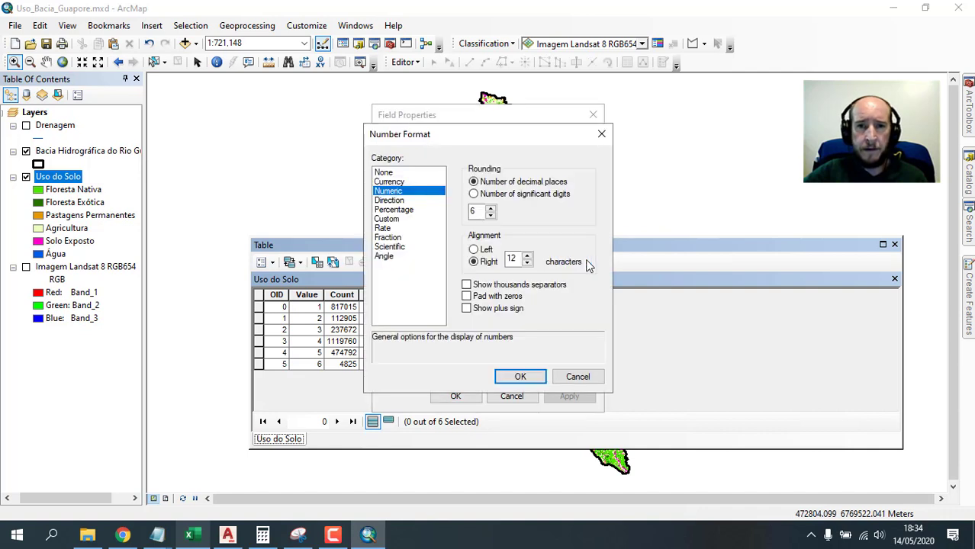
{"action": "double_click", "coordinate": [477, 213]}
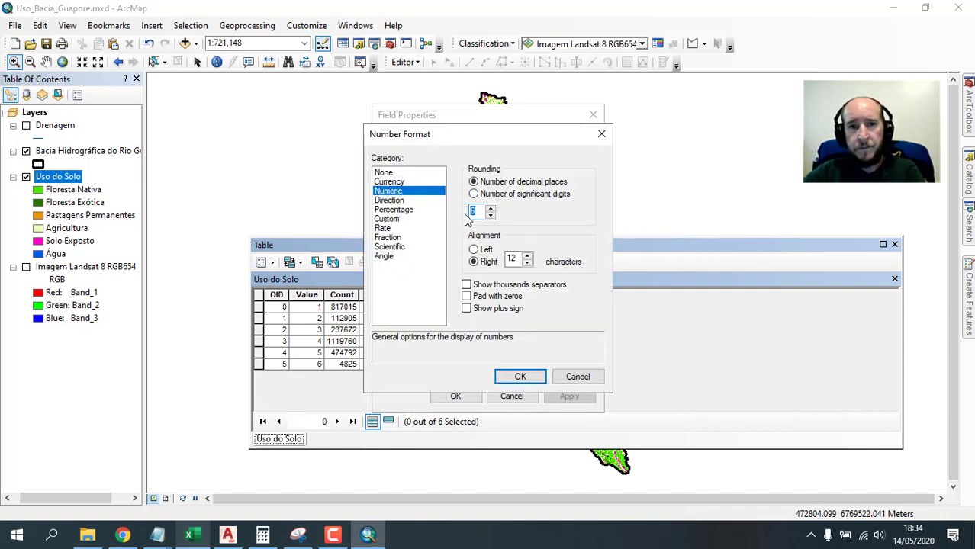
{"action": "type", "text": "2"}
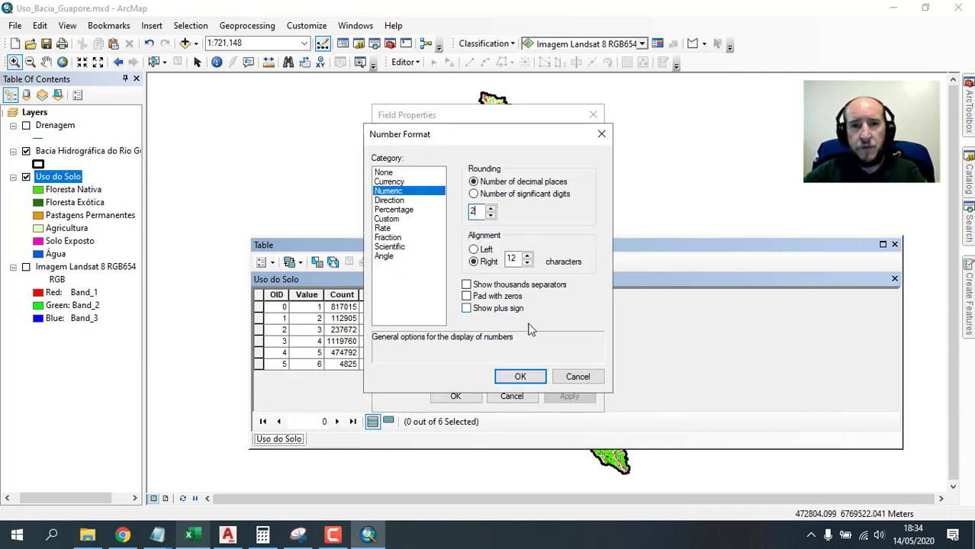
{"action": "left_click", "coordinate": [522, 376]}
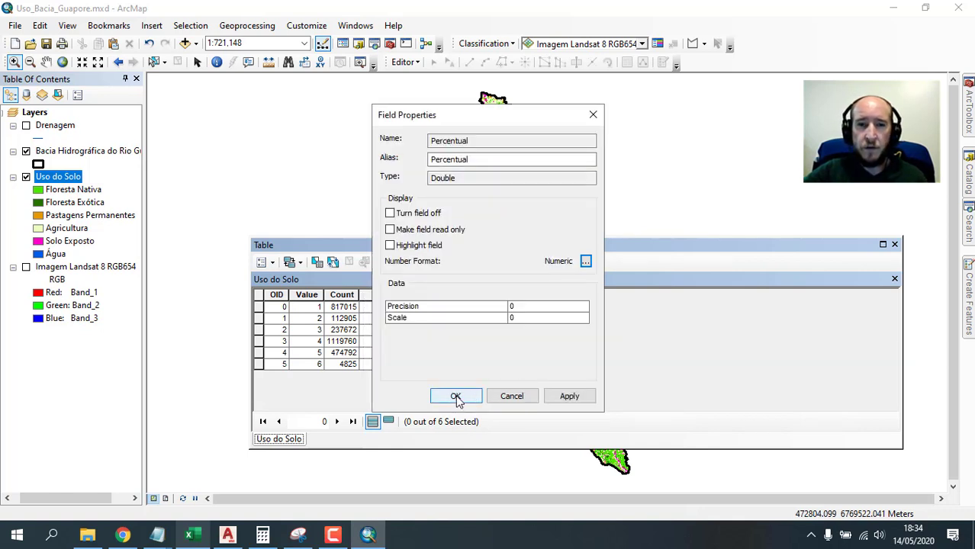
{"action": "left_click", "coordinate": [569, 396]}
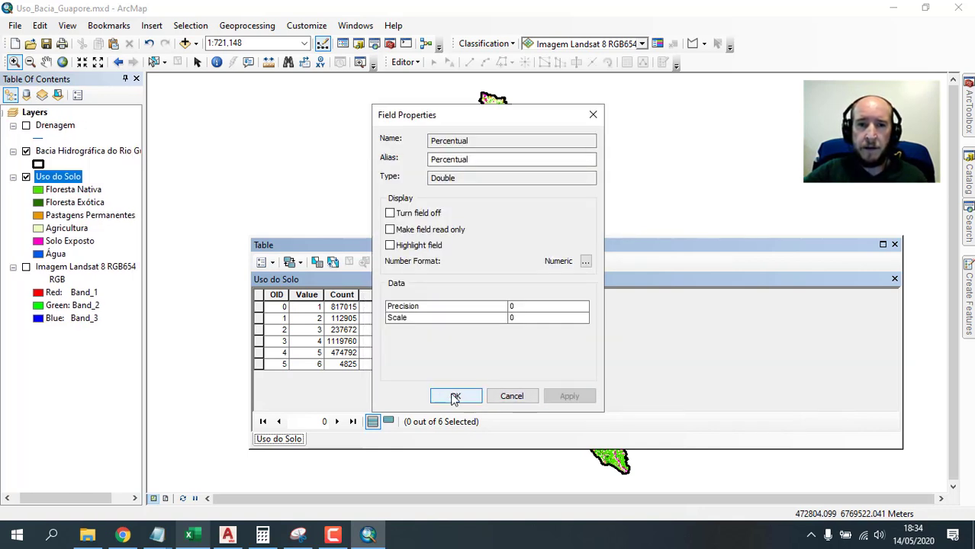
{"action": "left_click", "coordinate": [456, 396]}
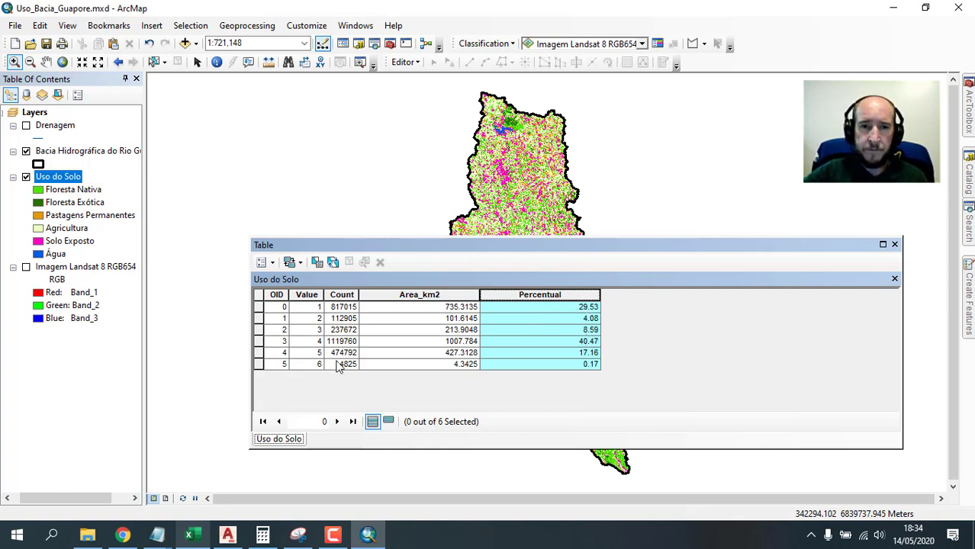
Start an edit session on the Uso_do_Solo.tif.vat table and select the Value cell of the first record.
{"action": "left_click", "coordinate": [313, 319]}
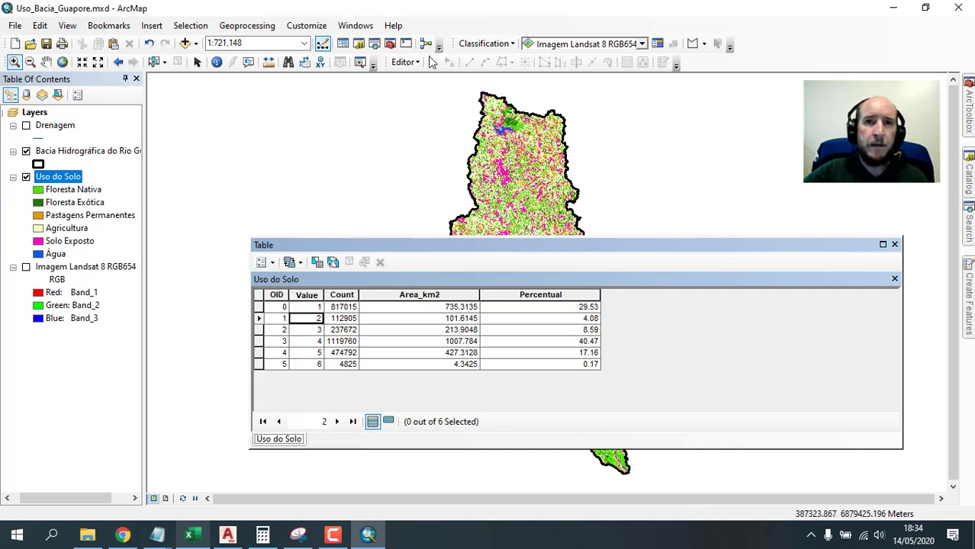
{"action": "left_click", "coordinate": [404, 62]}
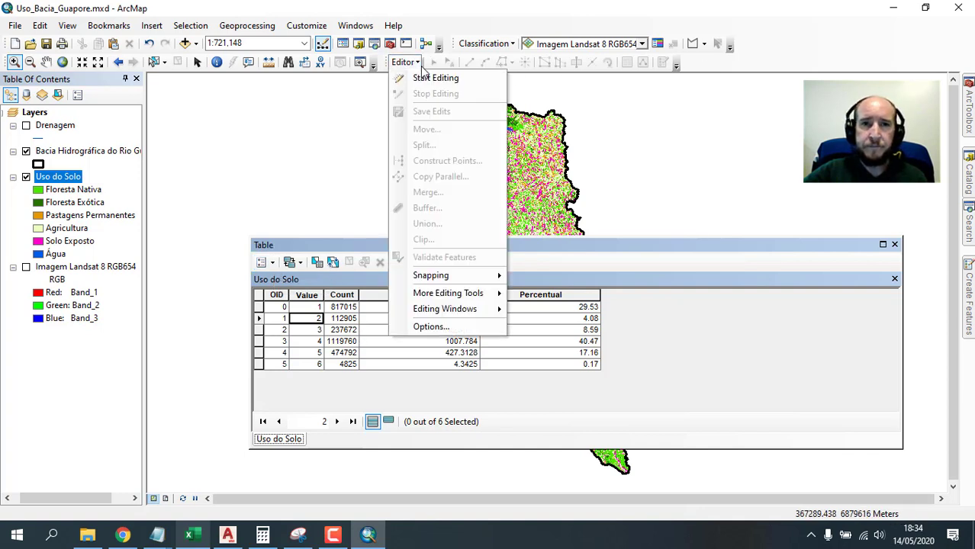
{"action": "left_click", "coordinate": [429, 79]}
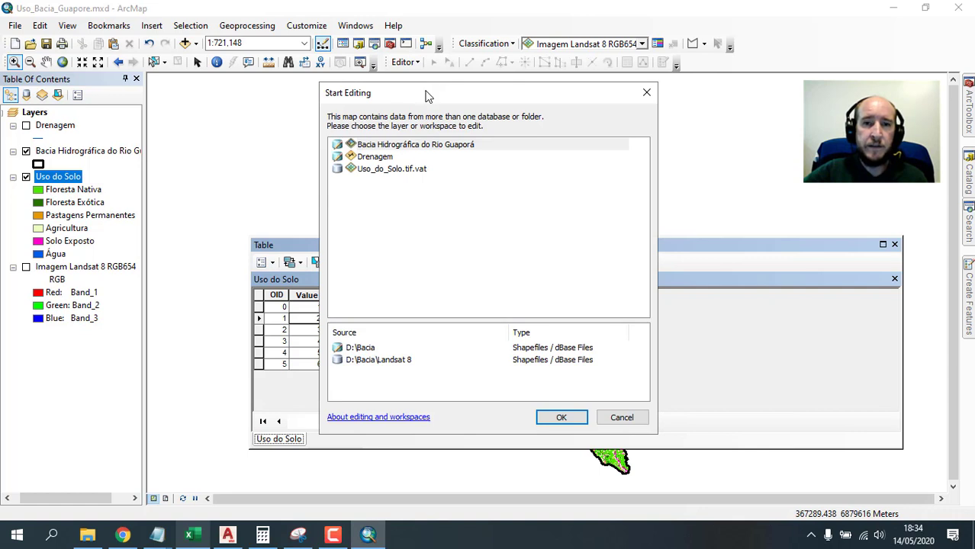
{"action": "left_click", "coordinate": [404, 147]}
{"action": "left_click", "coordinate": [392, 169]}
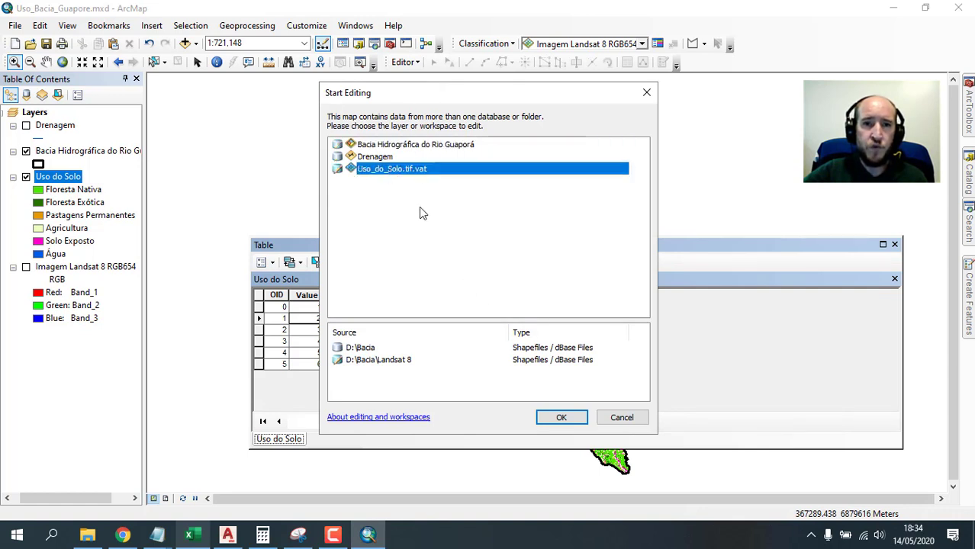
{"action": "left_click", "coordinate": [562, 418]}
{"action": "left_click", "coordinate": [310, 307]}
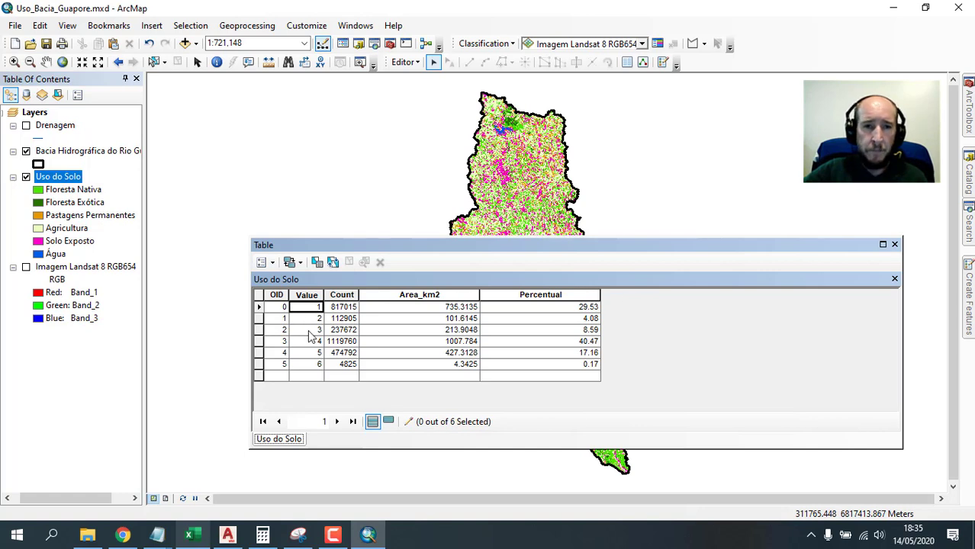
{"action": "left_click", "coordinate": [272, 267]}
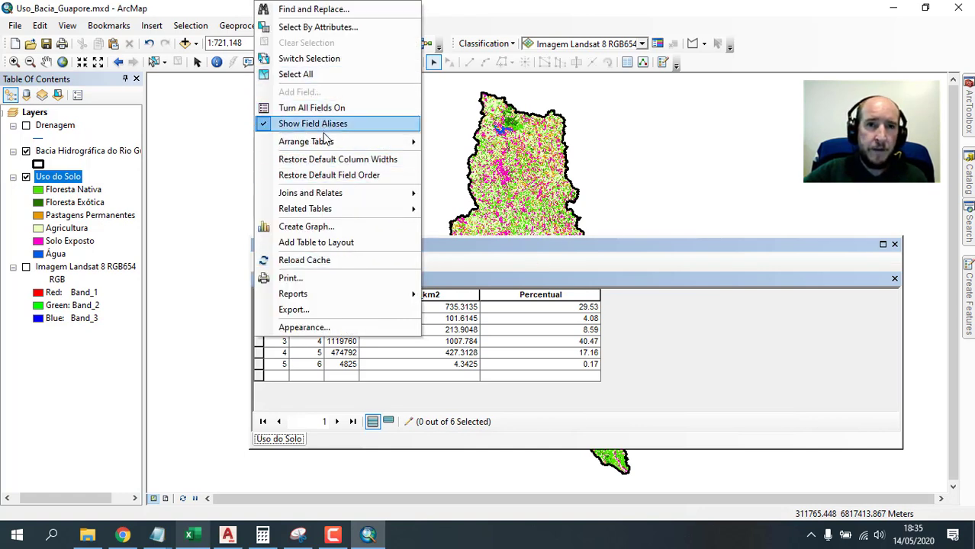
{"action": "left_click", "coordinate": [725, 312]}
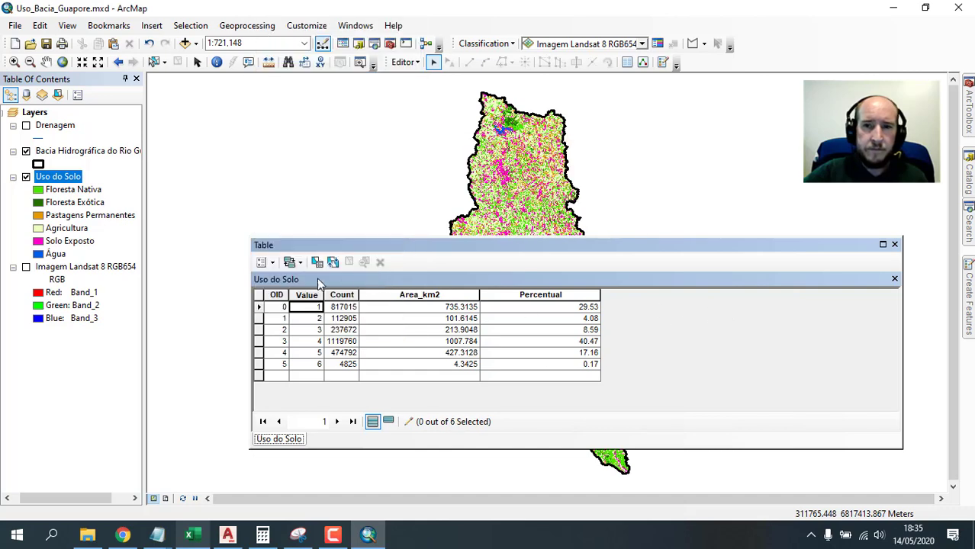
{"action": "left_click", "coordinate": [267, 263]}
{"action": "left_click", "coordinate": [662, 276]}
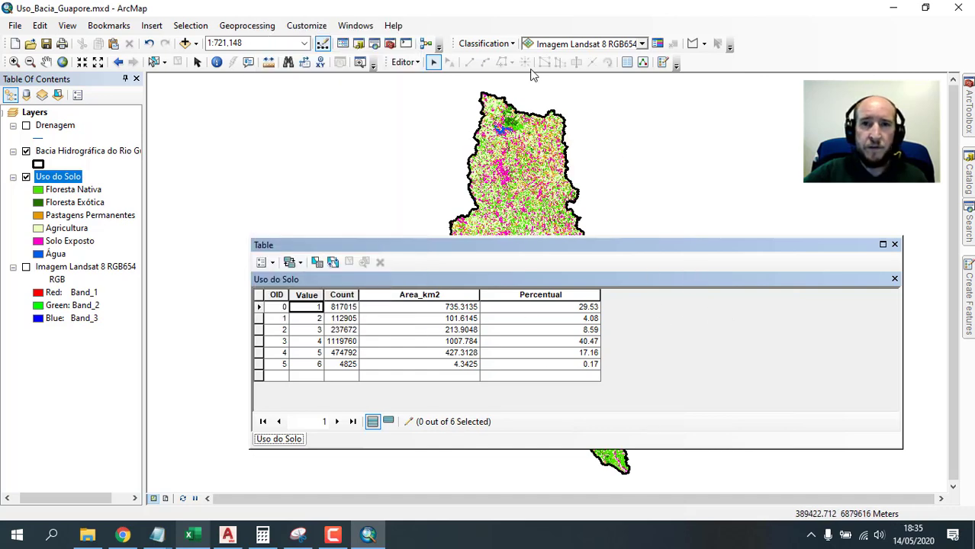
Stop the edit session and add a Text field named Uso with length 50 to the Uso do Solo table.
{"action": "left_click", "coordinate": [408, 62]}
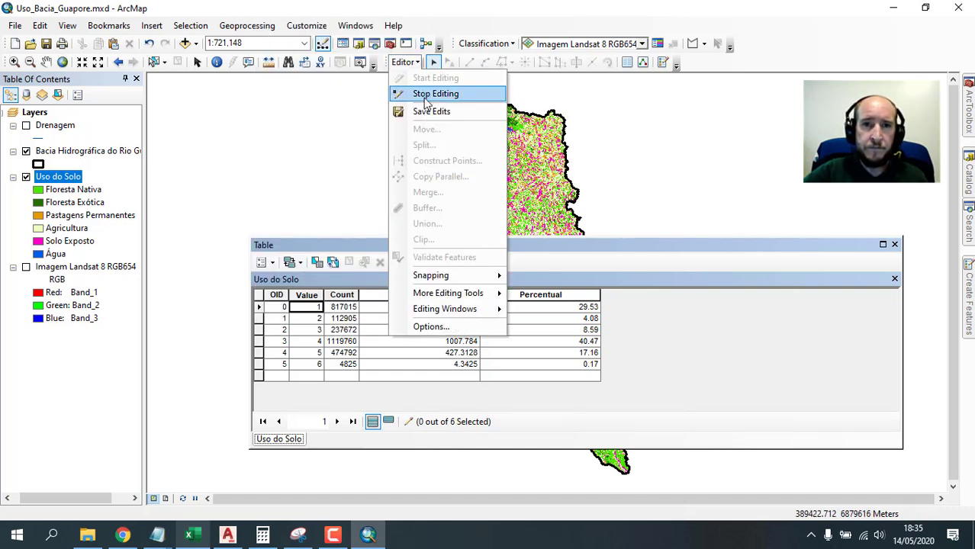
{"action": "left_click", "coordinate": [426, 98]}
{"action": "left_click", "coordinate": [268, 262]}
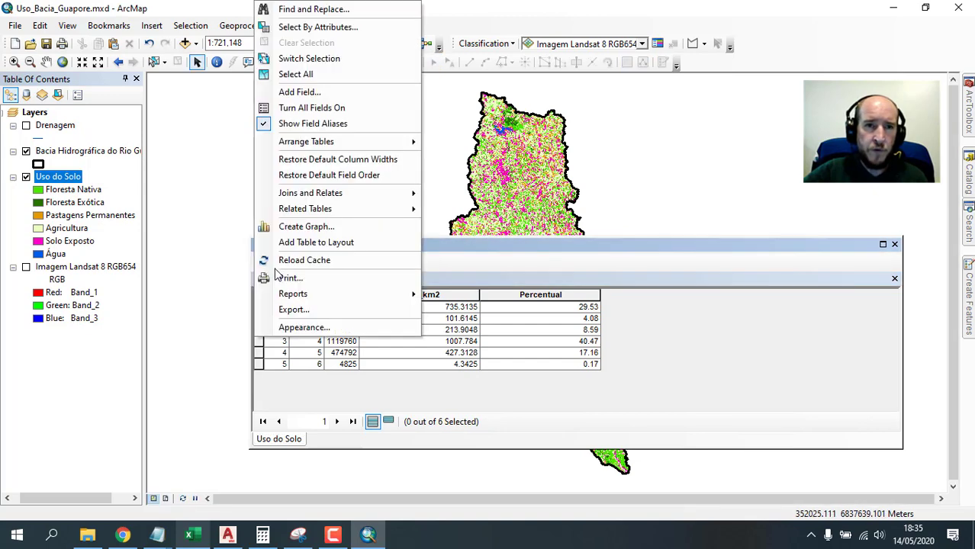
{"action": "left_click", "coordinate": [306, 93]}
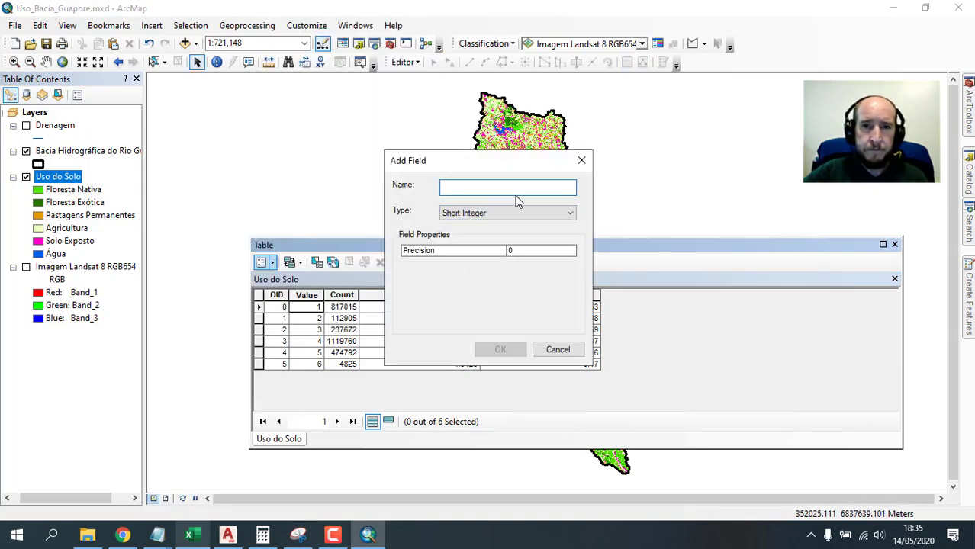
{"action": "type", "text": "No"}
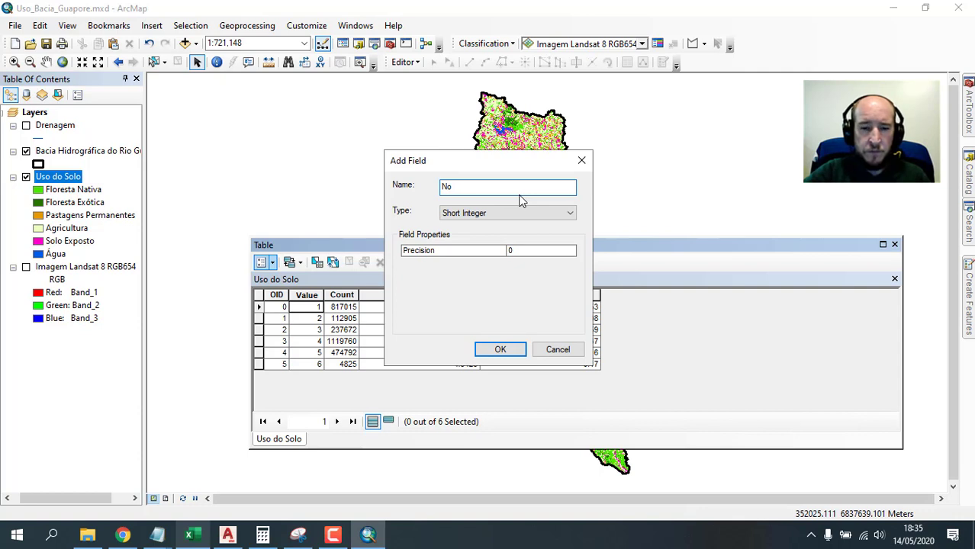
{"action": "type", "text": "me"}
{"action": "key", "text": "BackSpace"}
{"action": "key", "text": "BackSpace"}
{"action": "key", "text": "BackSpace"}
{"action": "key", "text": "BackSpace"}
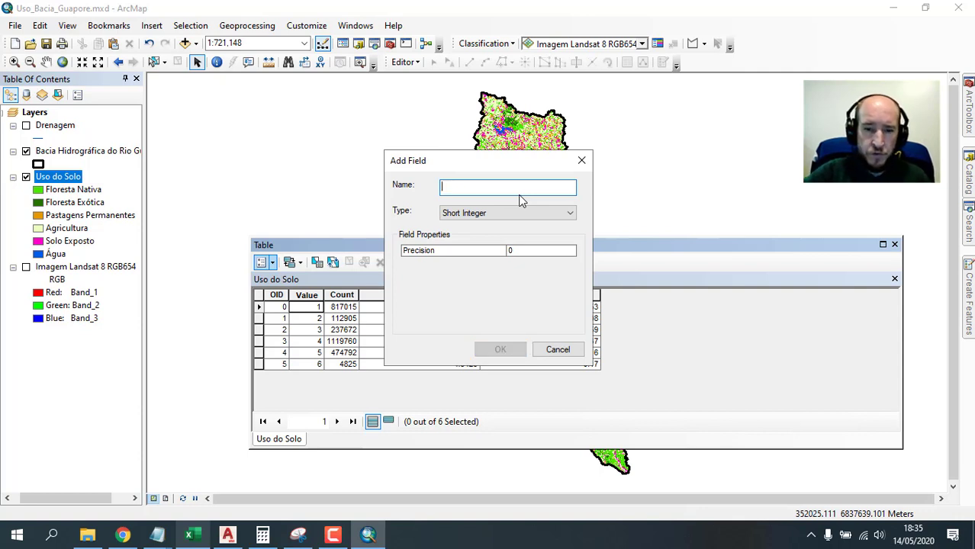
{"action": "type", "text": "Uso"}
{"action": "left_click", "coordinate": [531, 212]}
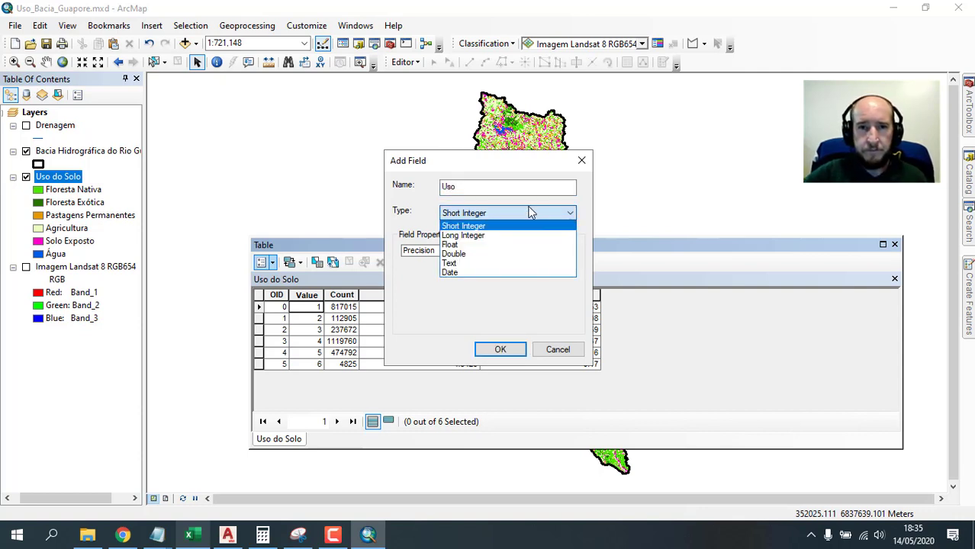
{"action": "left_click", "coordinate": [477, 263]}
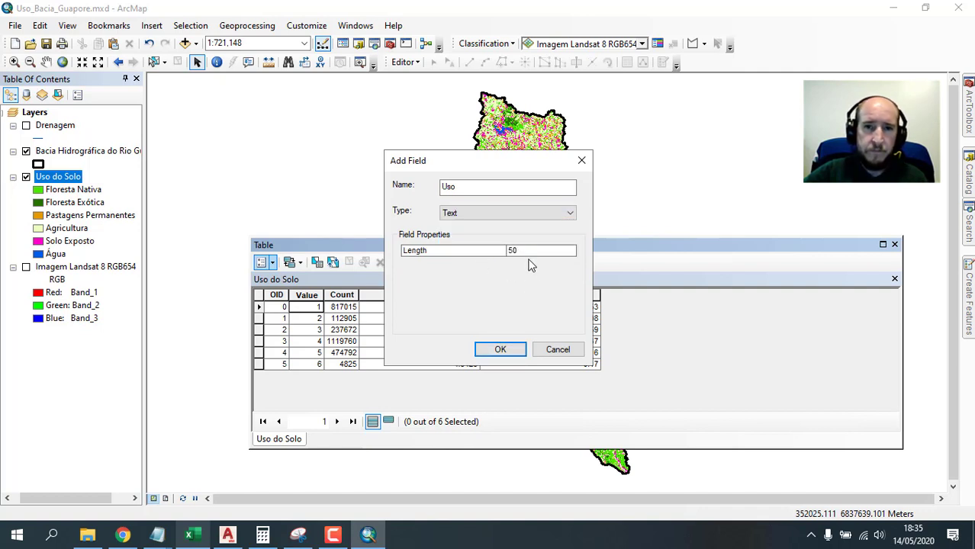
{"action": "left_click", "coordinate": [499, 350]}
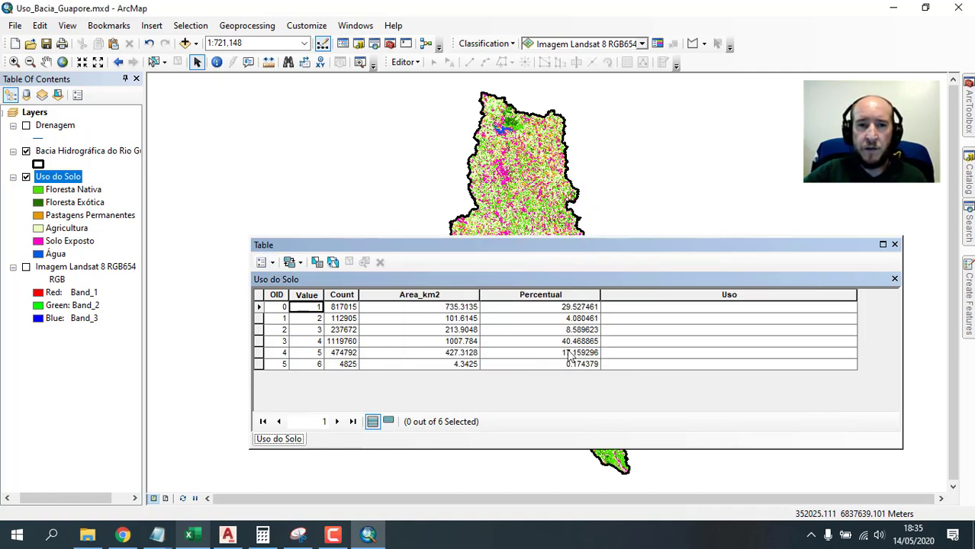
{"action": "left_click", "coordinate": [701, 309]}
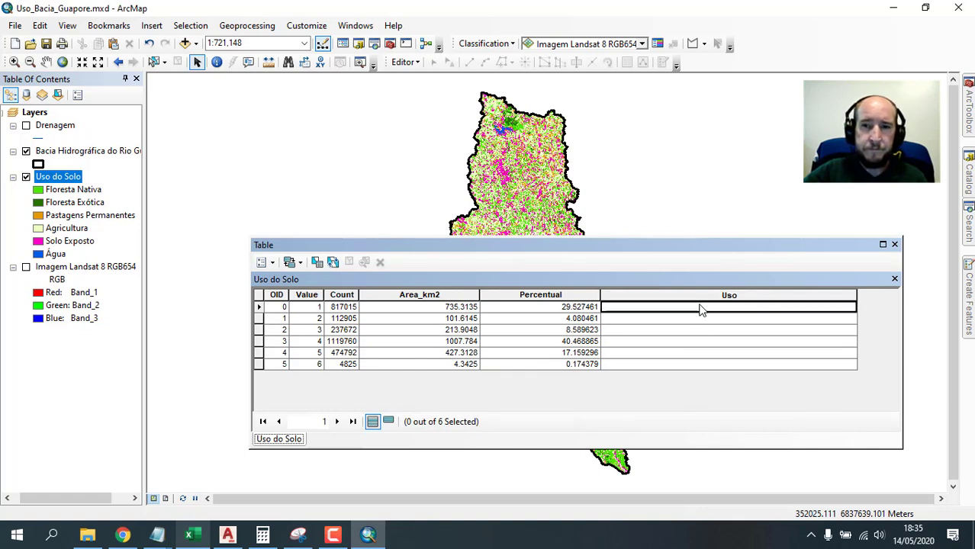
{"action": "left_click", "coordinate": [701, 296]}
{"action": "right_click", "coordinate": [702, 298]}
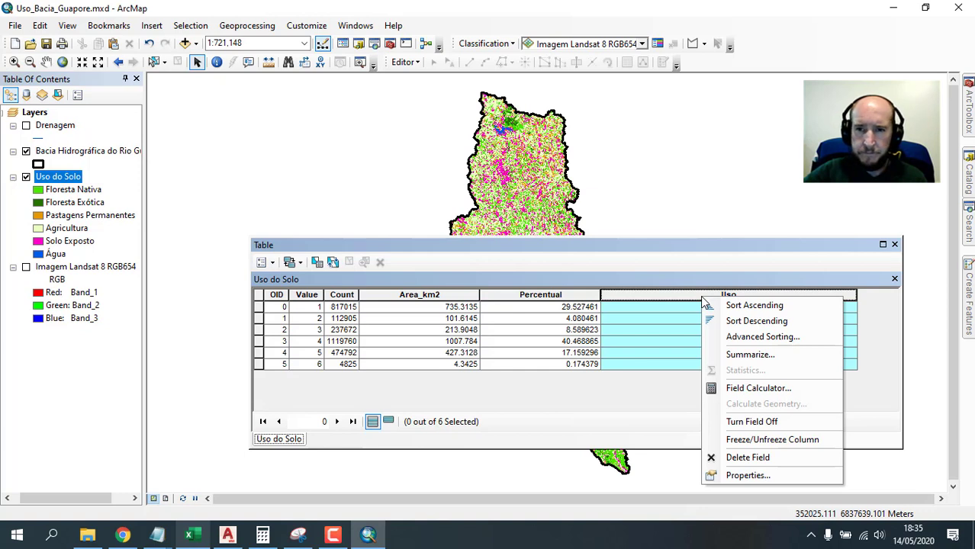
{"action": "left_click", "coordinate": [674, 307]}
{"action": "left_click", "coordinate": [670, 320]}
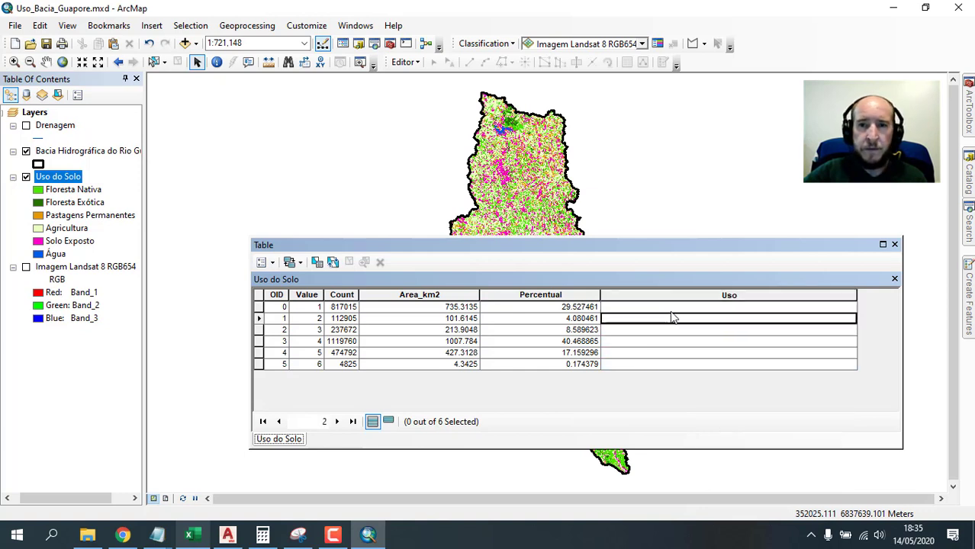
{"action": "left_click", "coordinate": [672, 307]}
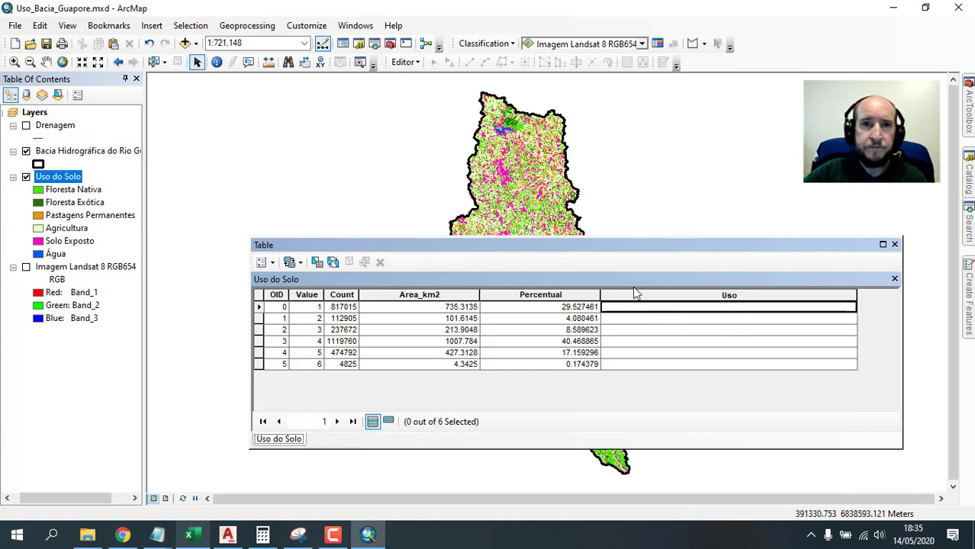
{"action": "right_click", "coordinate": [682, 313]}
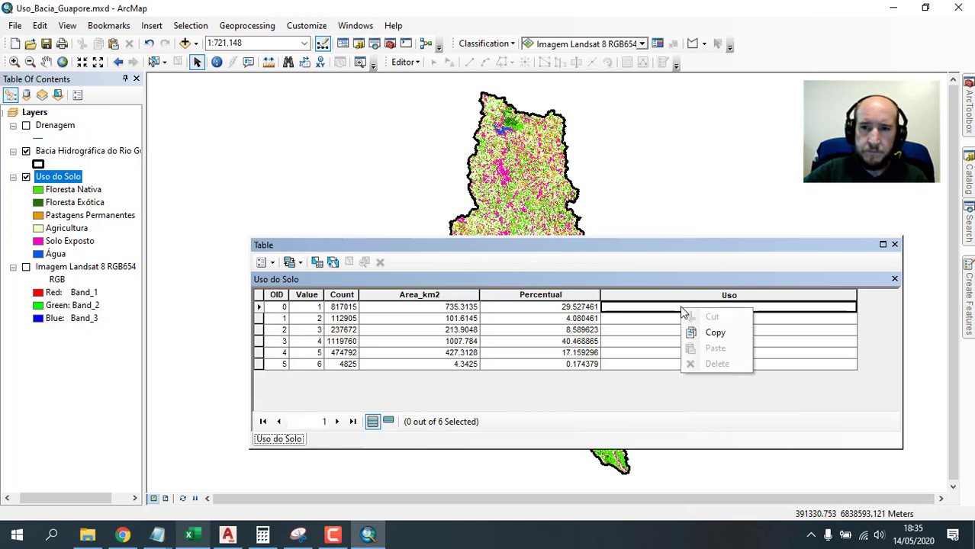
{"action": "left_click", "coordinate": [645, 310]}
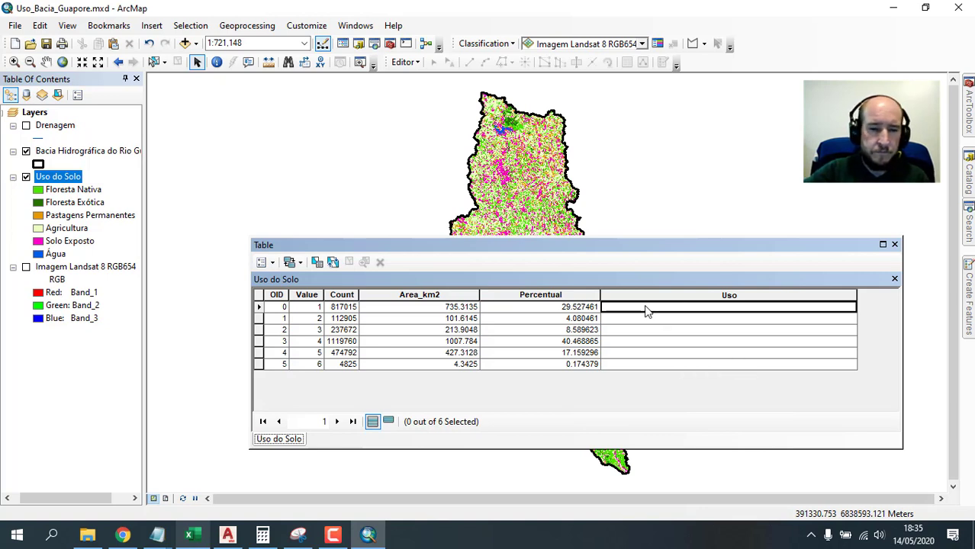
Start an edit session on the Uso_do_Solo.tif.vat table.
{"action": "left_click", "coordinate": [420, 64]}
{"action": "left_click", "coordinate": [436, 81]}
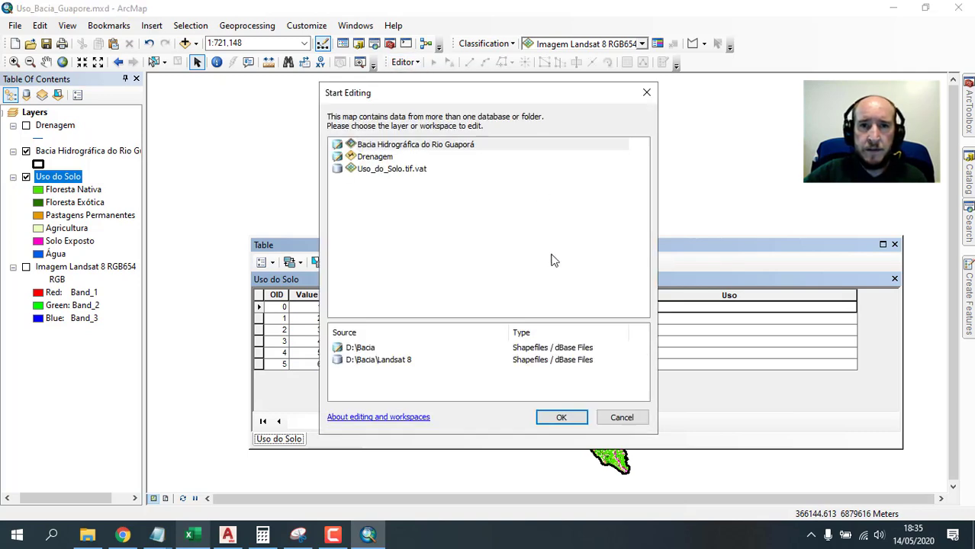
{"action": "left_click", "coordinate": [397, 169]}
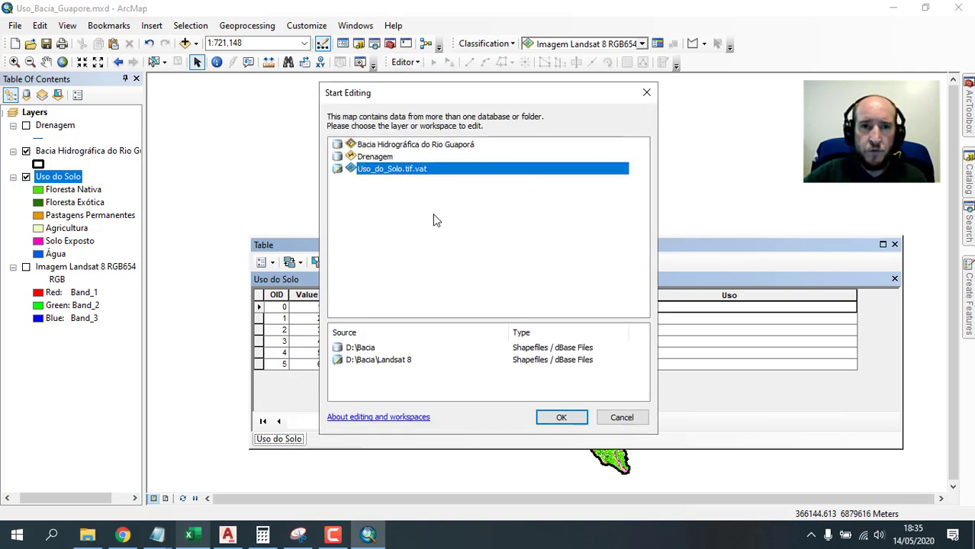
{"action": "left_click", "coordinate": [563, 419]}
Enter Floresta Nativa, Floresta Exótica and Pastagens Permanentes in the Uso field for the records with Value 1, 2 and 3.
{"action": "left_click", "coordinate": [708, 305]}
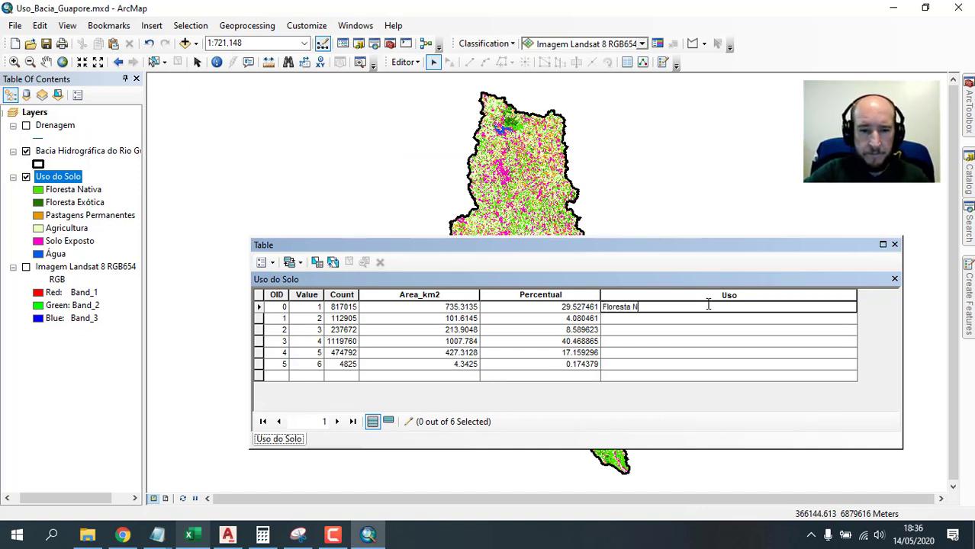
{"action": "type", "text": "Floresta Nativa"}
{"action": "key", "text": "Return"}
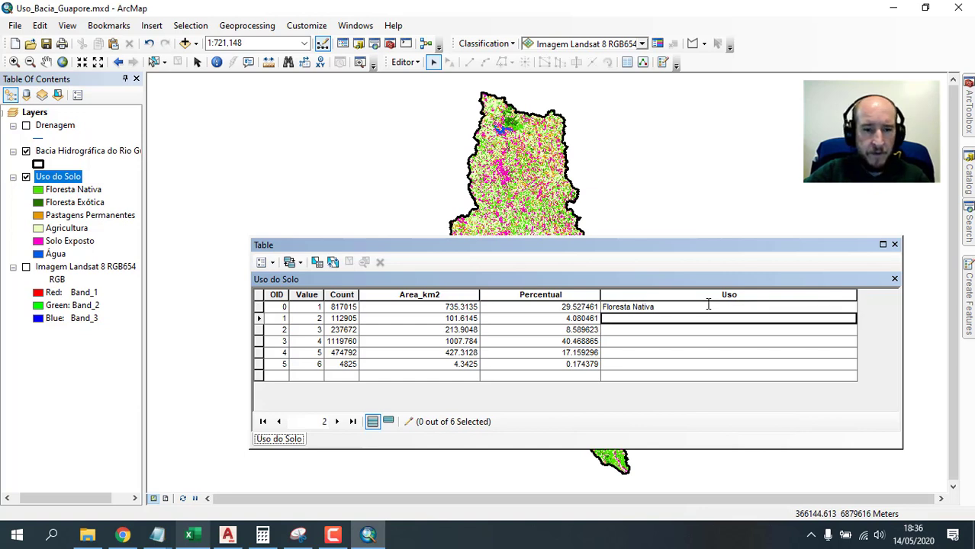
{"action": "type", "text": "Florest"}
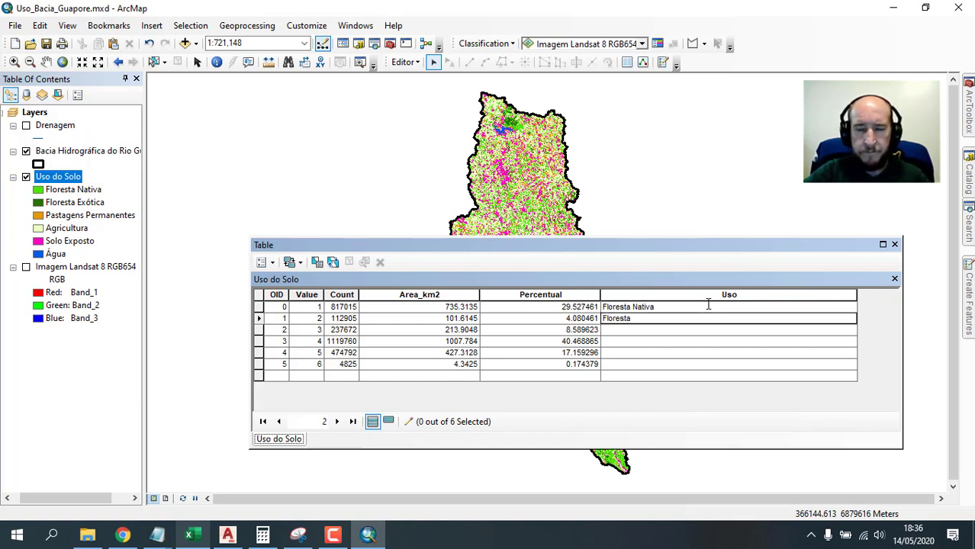
{"action": "type", "text": "a"}
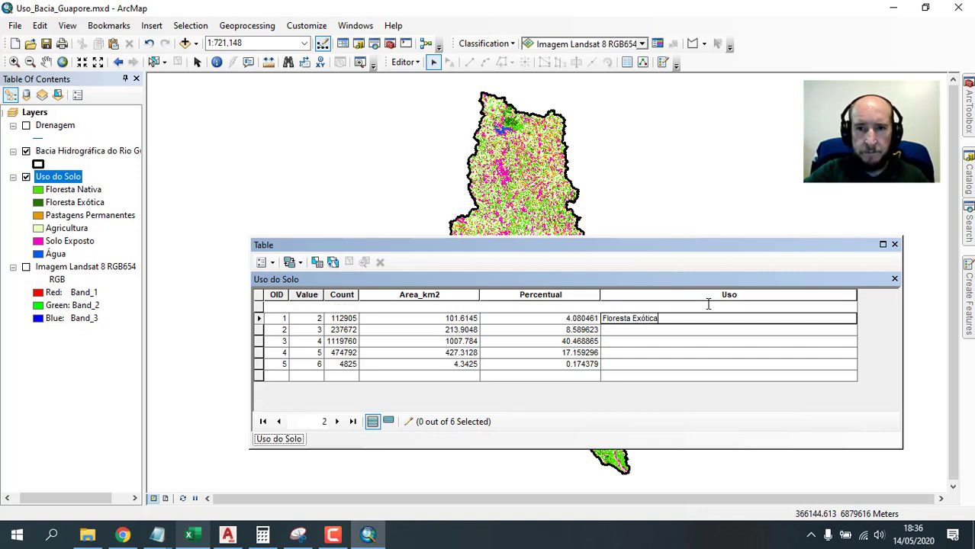
{"action": "key", "text": "Return"}
{"action": "type", "text": "Pastagens"}
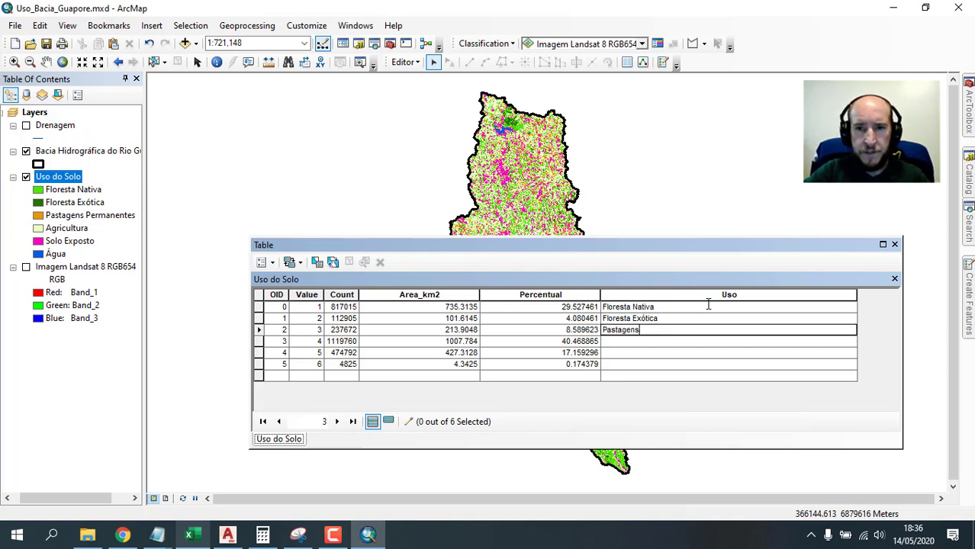
{"action": "type", "text": " Permanentes"}
{"action": "key", "text": "Return"}
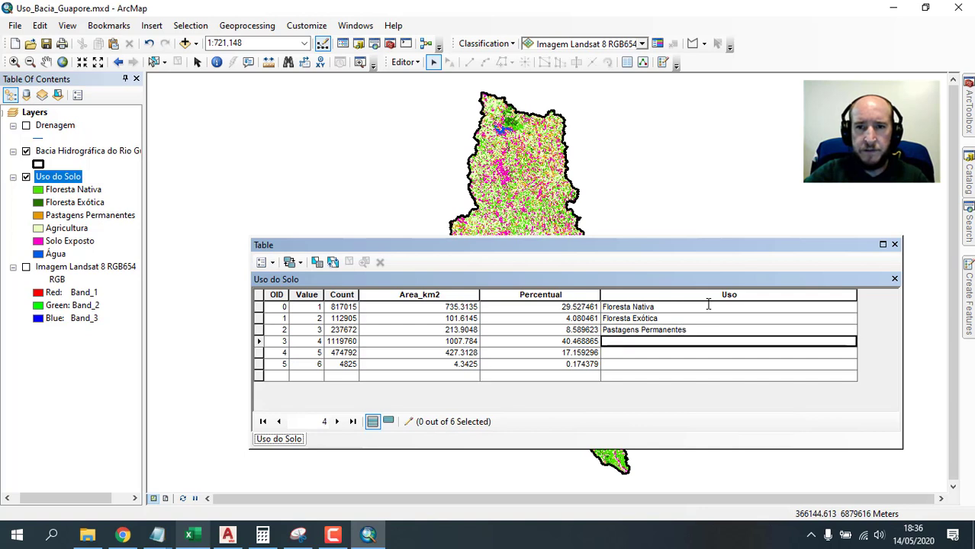
Enter Agricultura, Solo Exposto and Água in the Uso field for the records with Value 4, 5 and 6.
{"action": "type", "text": "Agricul"}
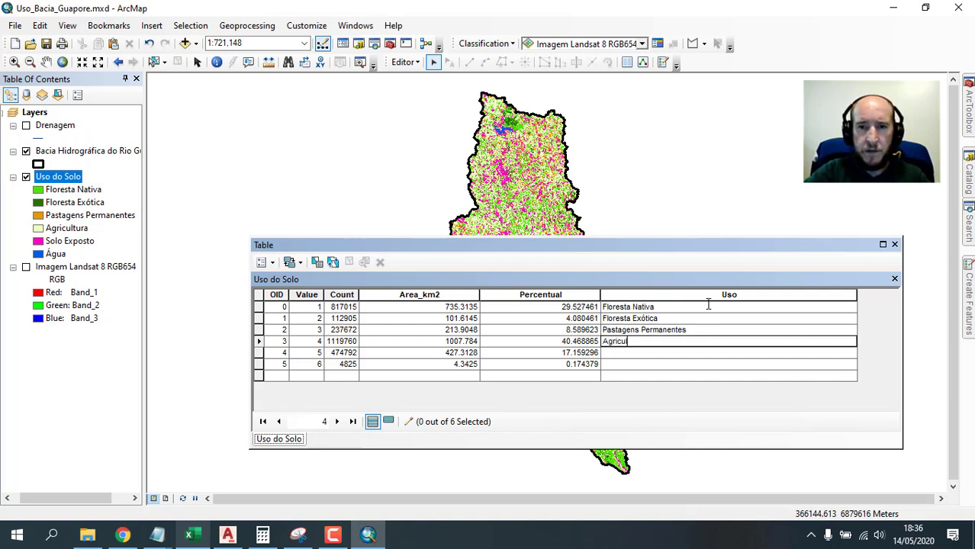
{"action": "type", "text": "tura"}
{"action": "key", "text": "Return"}
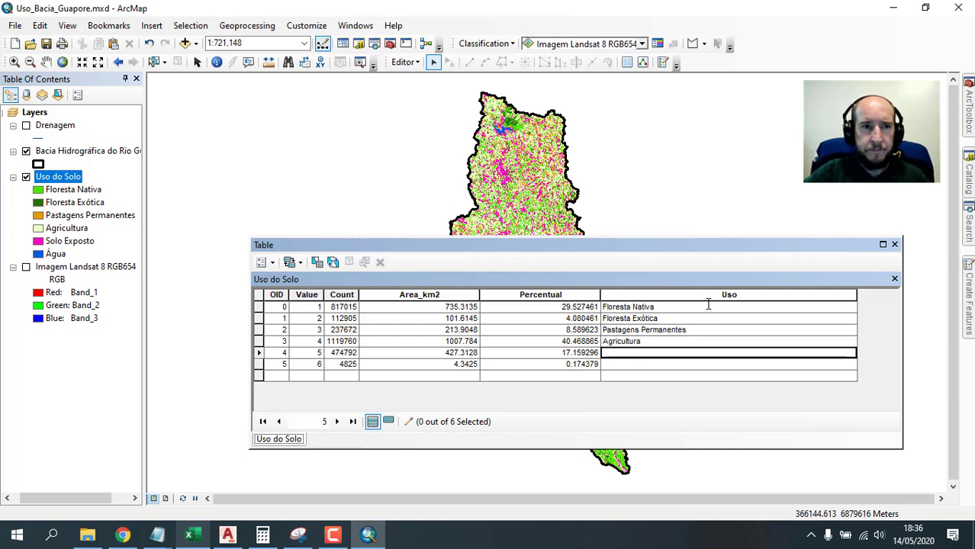
{"action": "type", "text": "Solo Expos"}
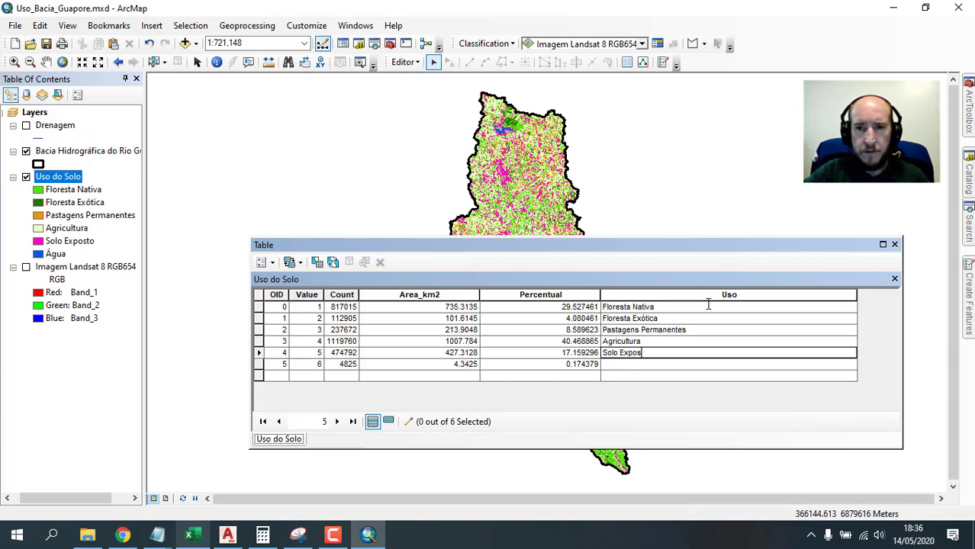
{"action": "type", "text": "to"}
{"action": "key", "text": "Return"}
{"action": "type", "text": "Água"}
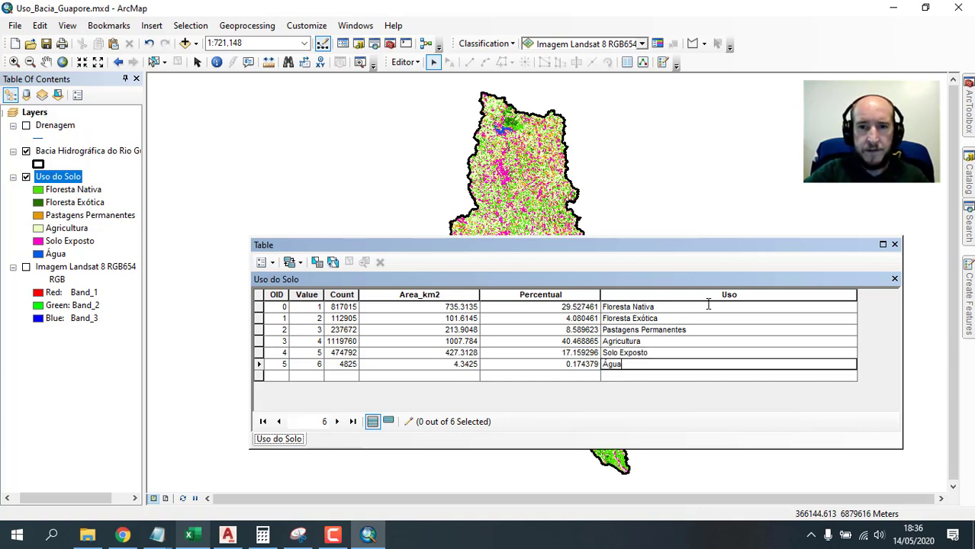
{"action": "key", "text": "Return"}
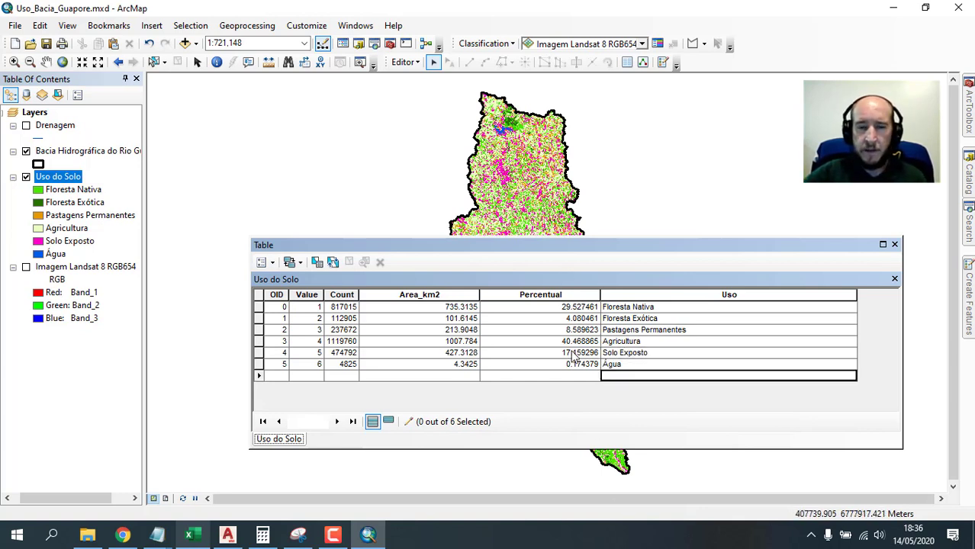
Stop the edit session and save the class names entered in the Uso field.
{"action": "left_click", "coordinate": [419, 64]}
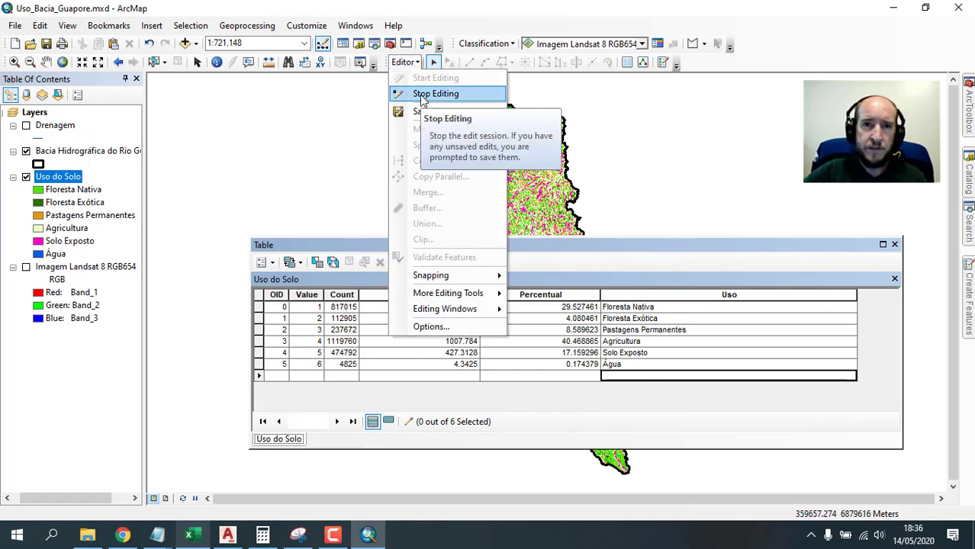
{"action": "left_click", "coordinate": [419, 94]}
{"action": "left_click", "coordinate": [443, 314]}
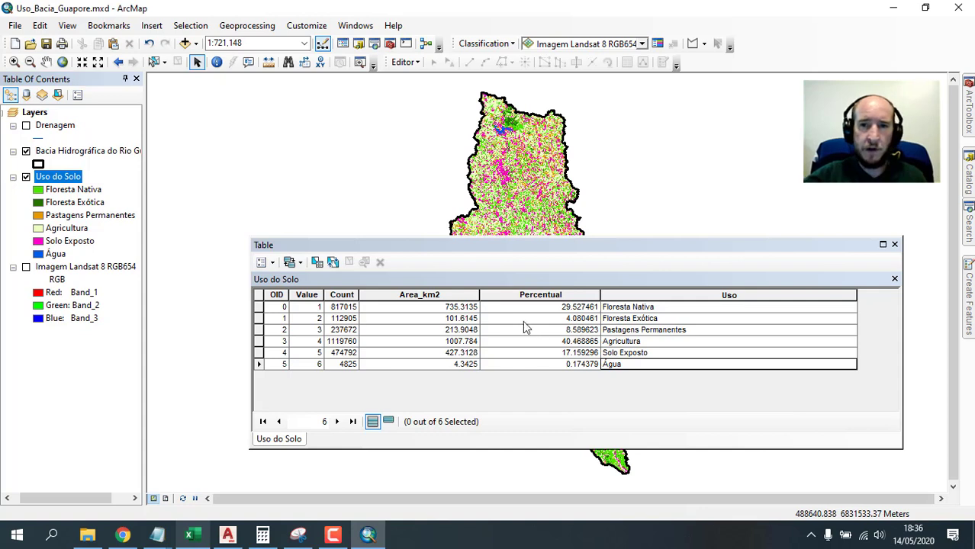
Set the Percentual field's numeric format back to 2 decimal places in its field properties.
{"action": "right_click", "coordinate": [549, 296]}
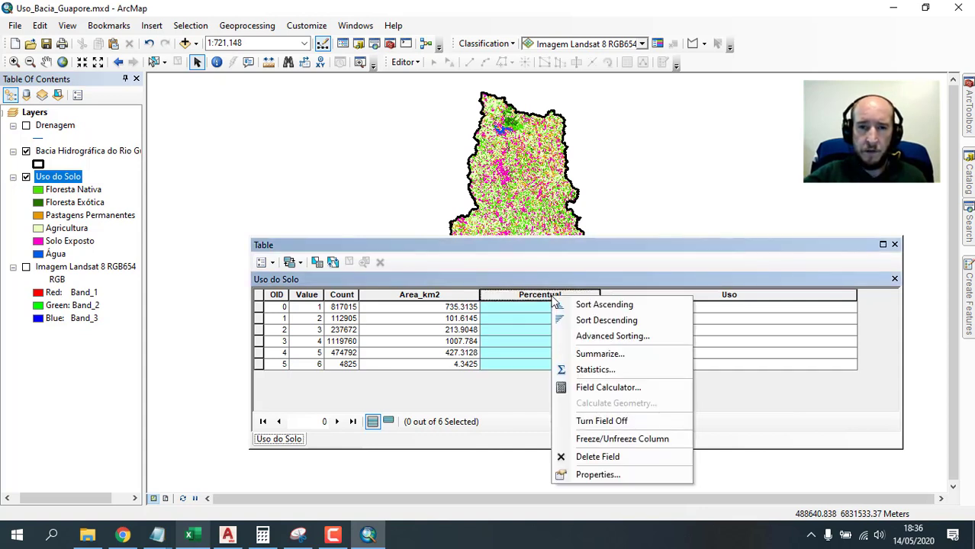
{"action": "left_click", "coordinate": [588, 474]}
{"action": "left_click", "coordinate": [585, 261]}
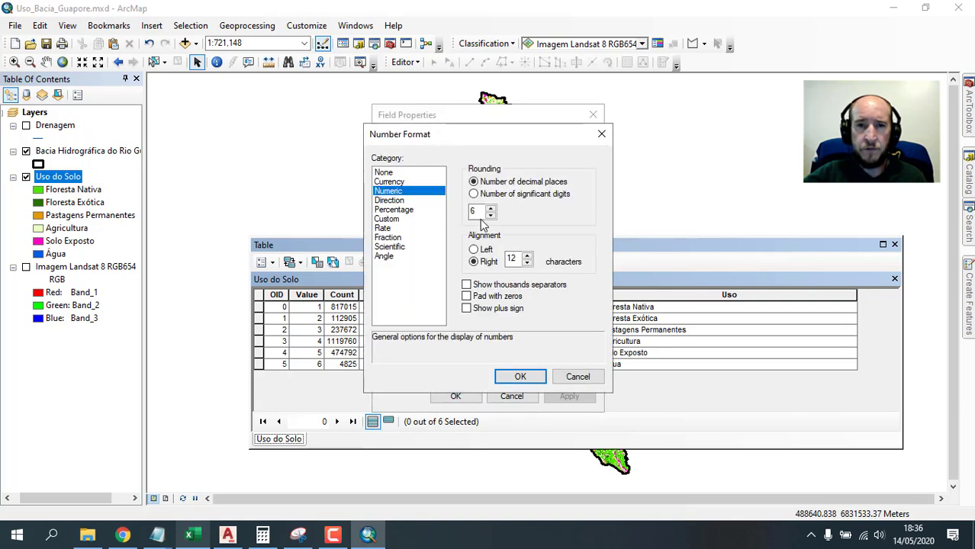
{"action": "type", "text": "2"}
{"action": "left_click", "coordinate": [520, 376]}
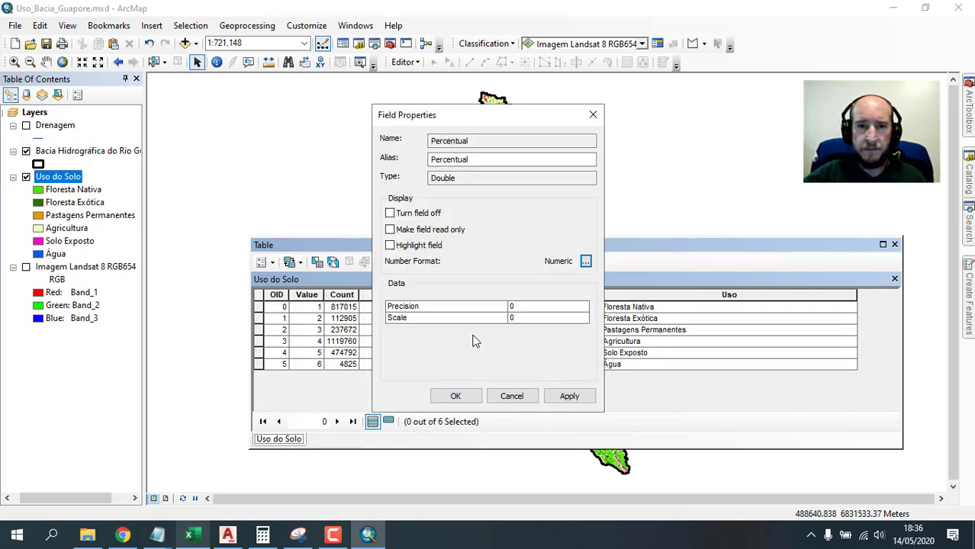
{"action": "left_click", "coordinate": [456, 397]}
Set the Area_km2 field's numeric format to 2 decimal places in its field properties and close the attribute table.
{"action": "left_click", "coordinate": [428, 295]}
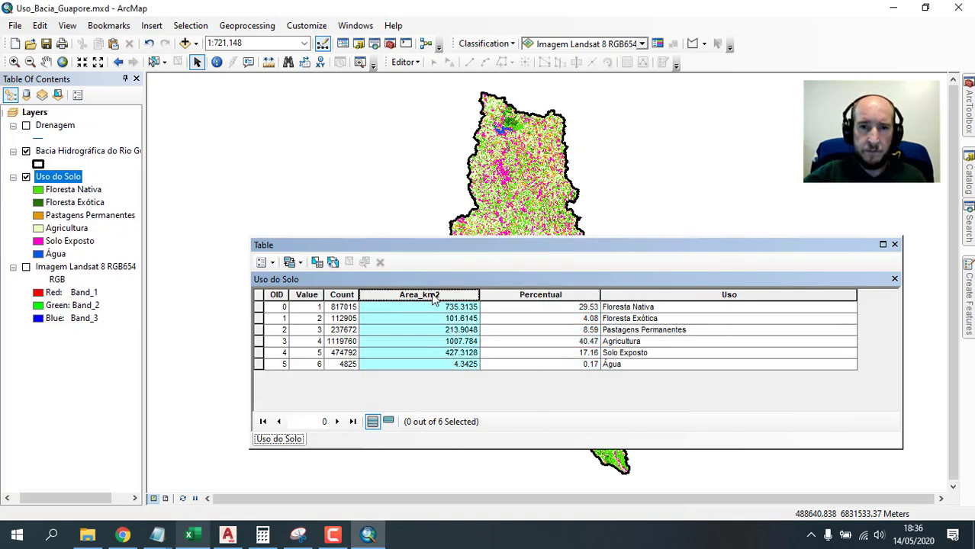
{"action": "right_click", "coordinate": [432, 295]}
{"action": "left_click", "coordinate": [483, 471]}
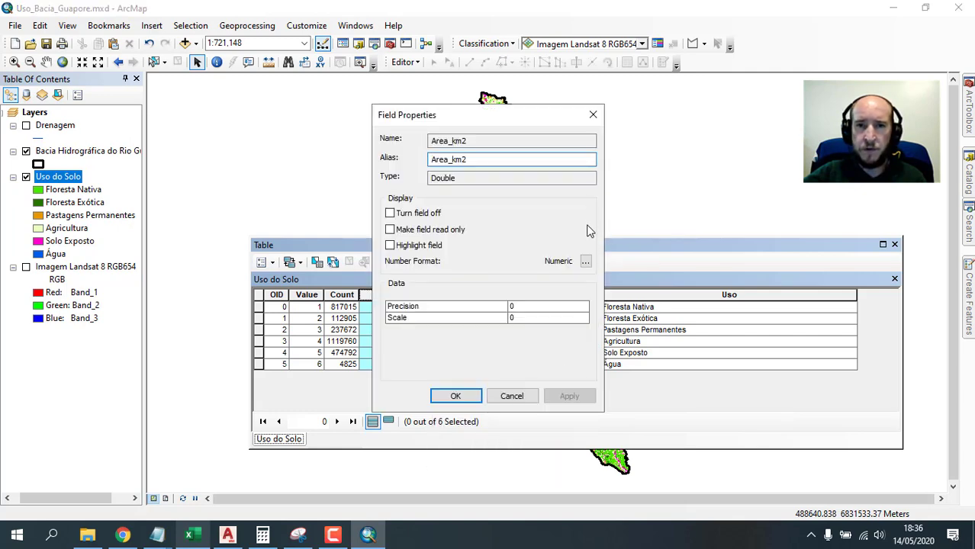
{"action": "left_click", "coordinate": [585, 261]}
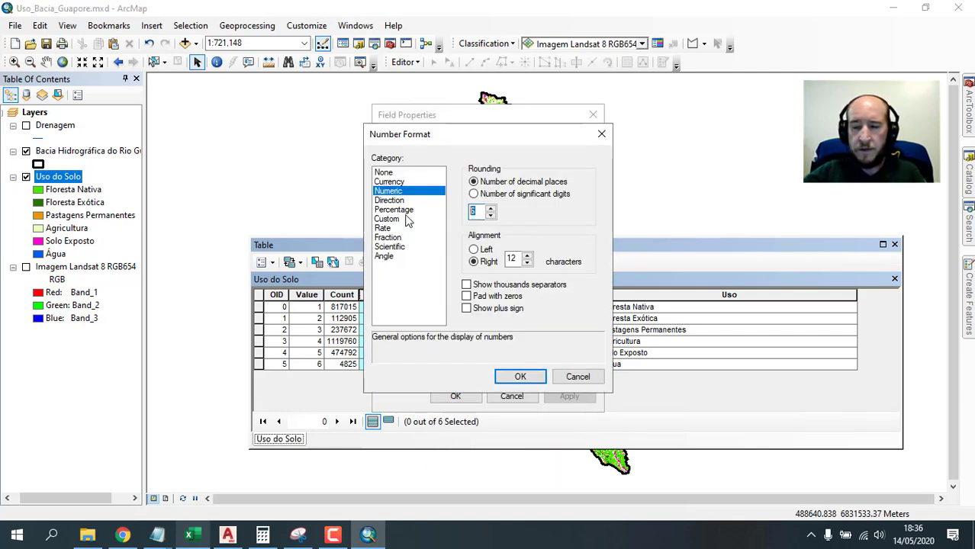
{"action": "left_click", "coordinate": [520, 376]}
{"action": "left_click", "coordinate": [456, 396]}
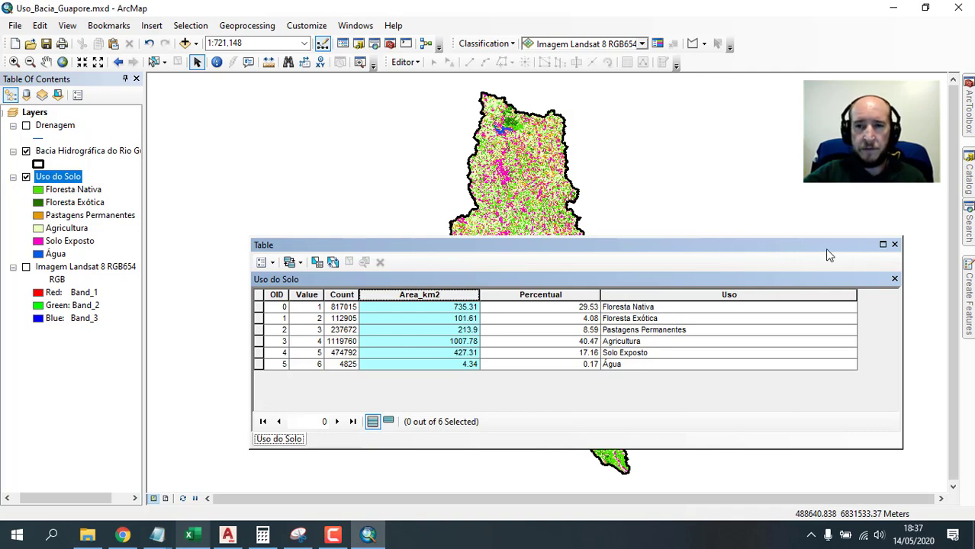
{"action": "left_click", "coordinate": [896, 245]}
Compare the Uso do Solo classification with the Landsat 8 RGB654 image by toggling both layers, leaving only the classification shown within the basin.
{"action": "left_click", "coordinate": [26, 177]}
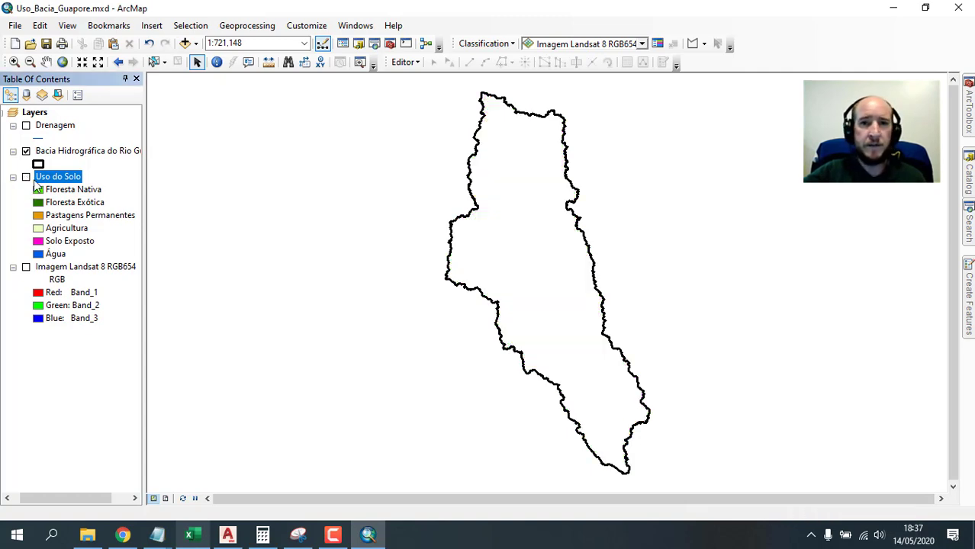
{"action": "left_click", "coordinate": [26, 266]}
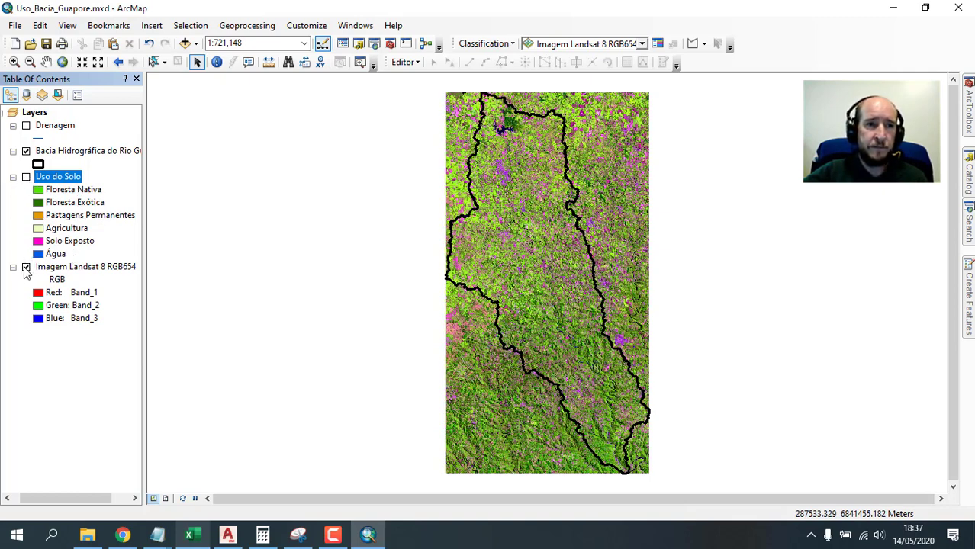
{"action": "left_click", "coordinate": [26, 177]}
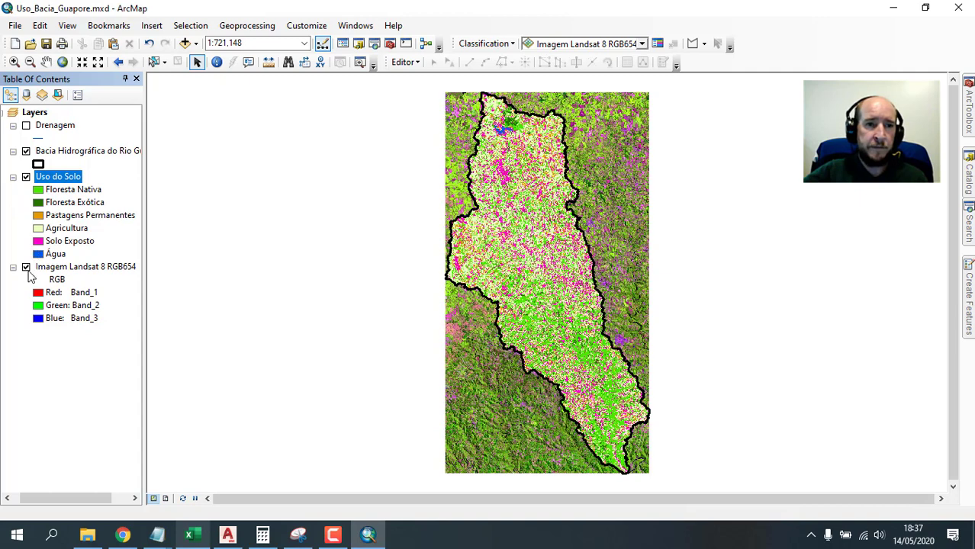
{"action": "left_click", "coordinate": [26, 267]}
Review each class's area and percentage in the Uso do Solo attribute table, and show the Landsat 8 image beneath the classification.
{"action": "right_click", "coordinate": [62, 181]}
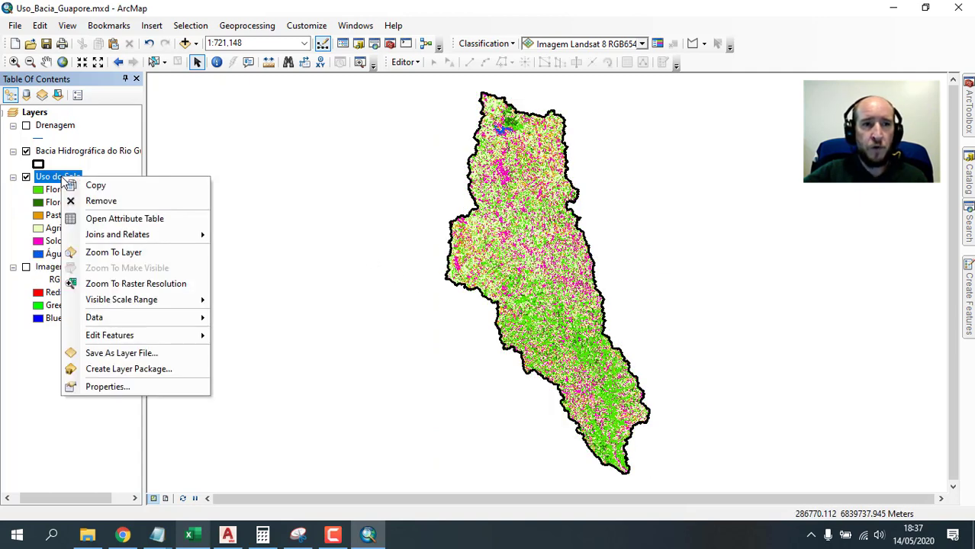
{"action": "left_click", "coordinate": [106, 222]}
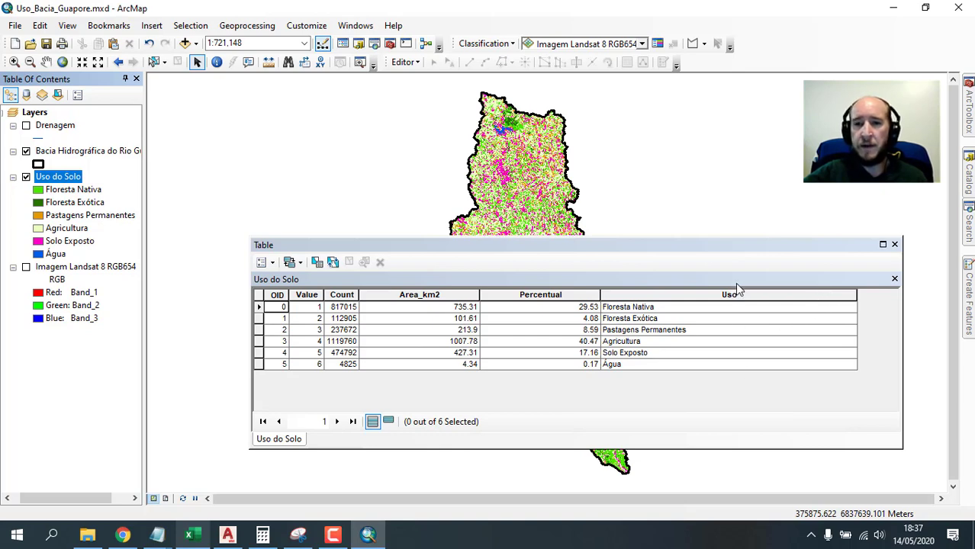
{"action": "left_click", "coordinate": [894, 245]}
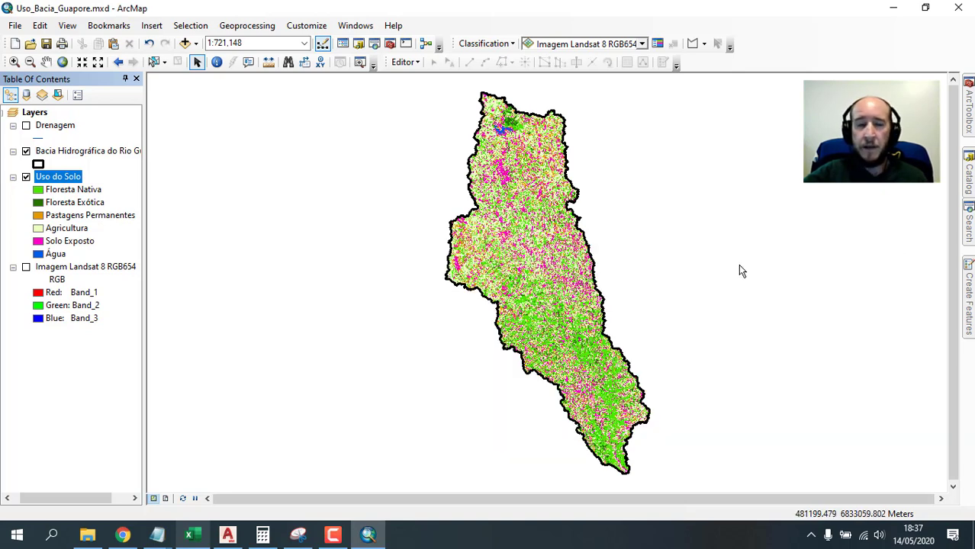
{"action": "left_click", "coordinate": [26, 267]}
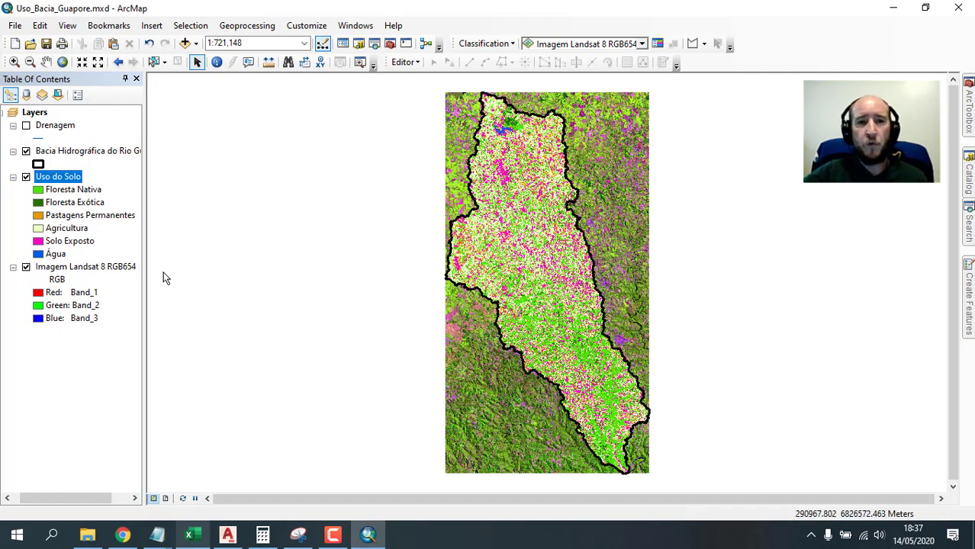